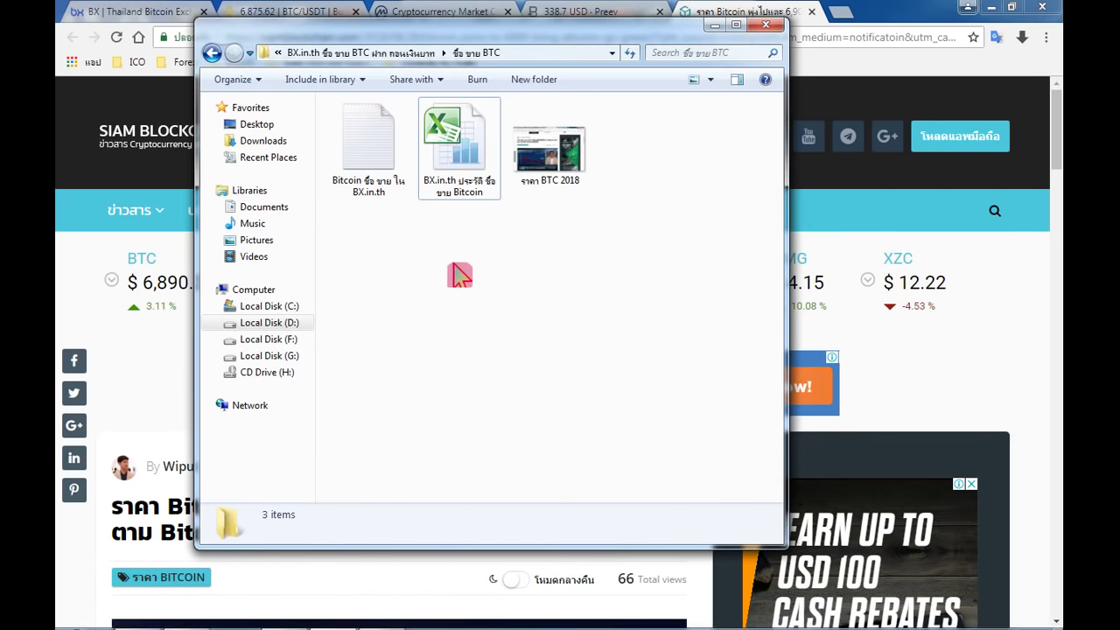
# Open the คำเตือน warning PNG from Local Disk (D:) > งาน > video in ACDSee Quick View
pyautogui.click(715, 26)
pyautogui.press('super')
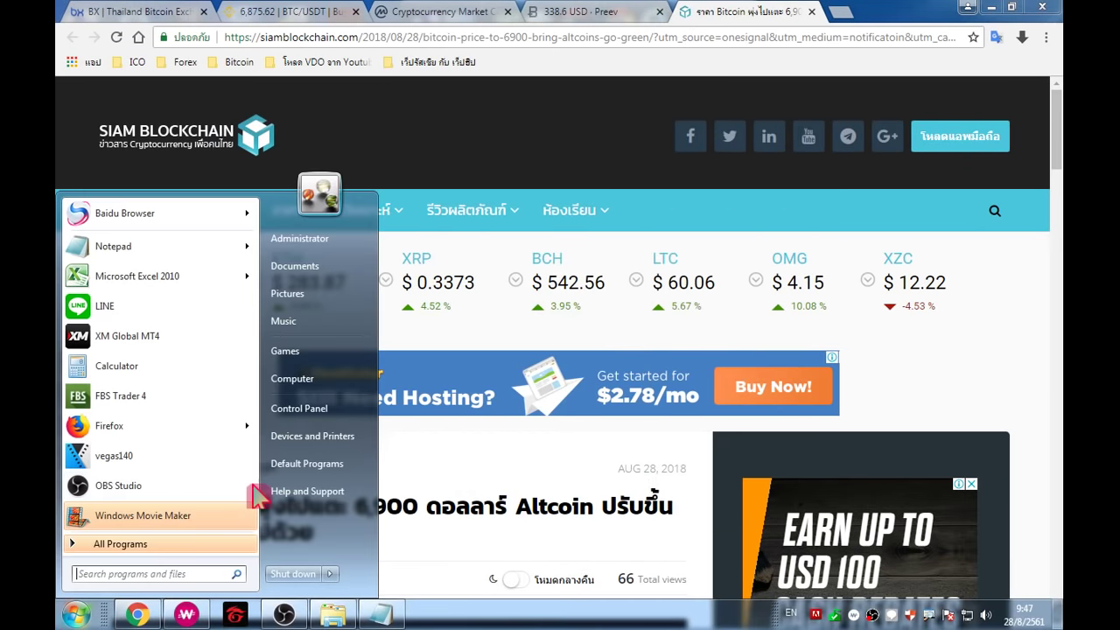
pyautogui.click(297, 378)
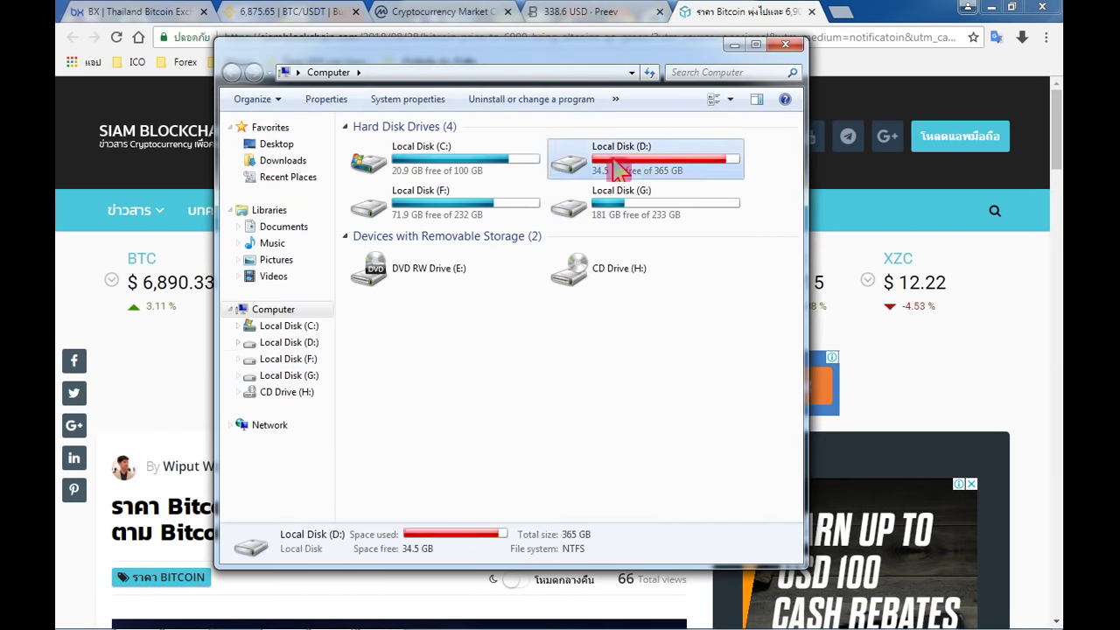
pyautogui.doubleClick(620, 155)
pyautogui.doubleClick(705, 158)
pyautogui.doubleClick(573, 166)
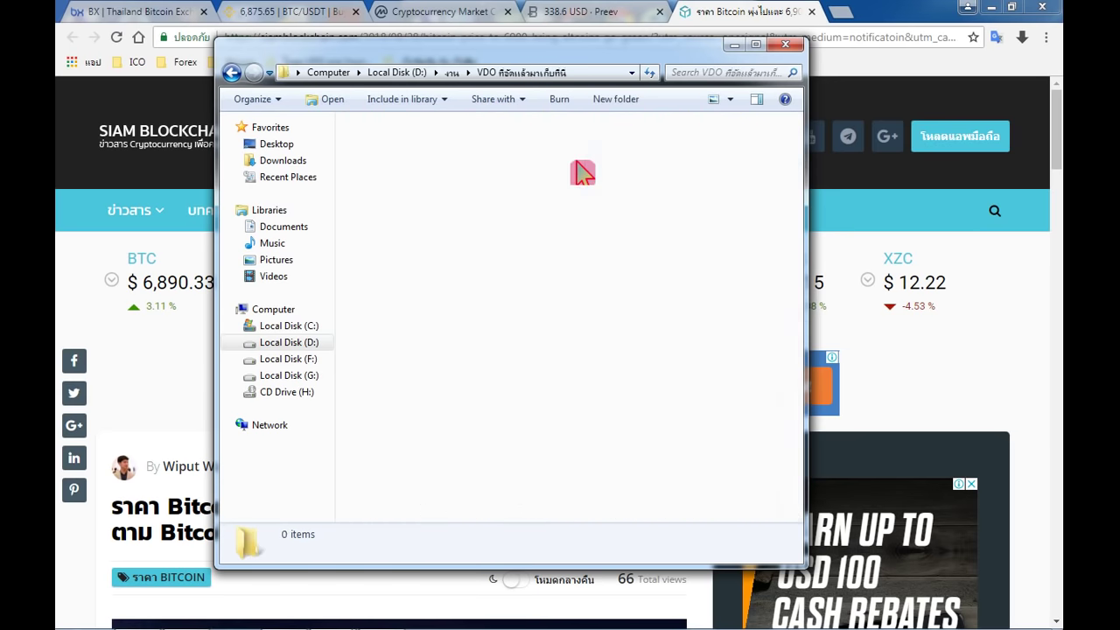
pyautogui.scroll(-3, 500, 430)
pyautogui.click(489, 272)
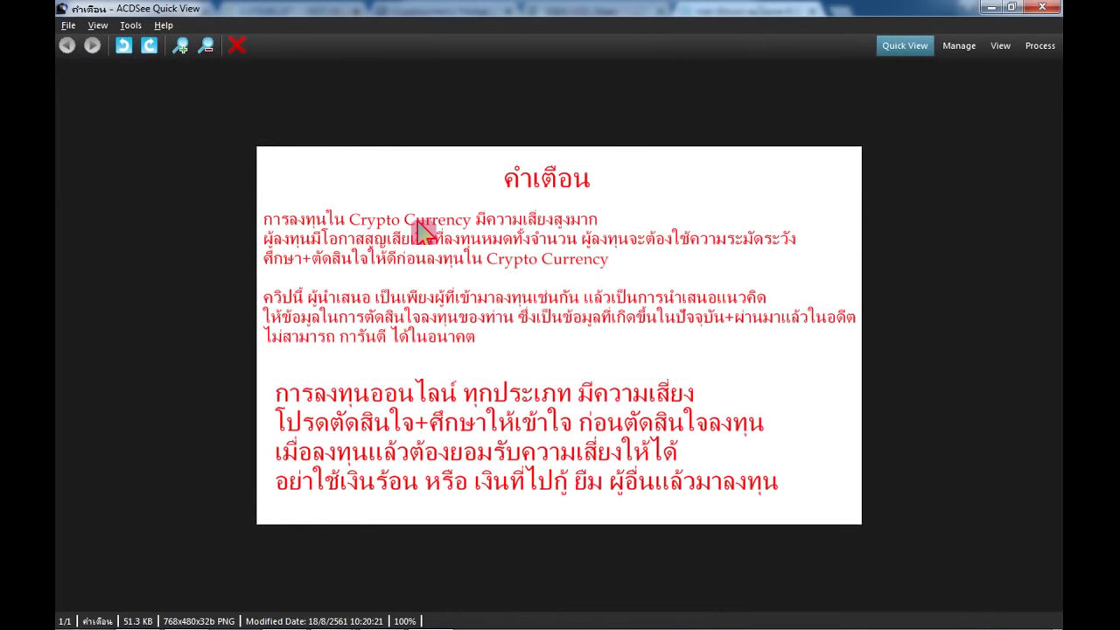
# Zoom the warning image to 150%, then close ACDSee Quick View
pyautogui.click(194, 50)
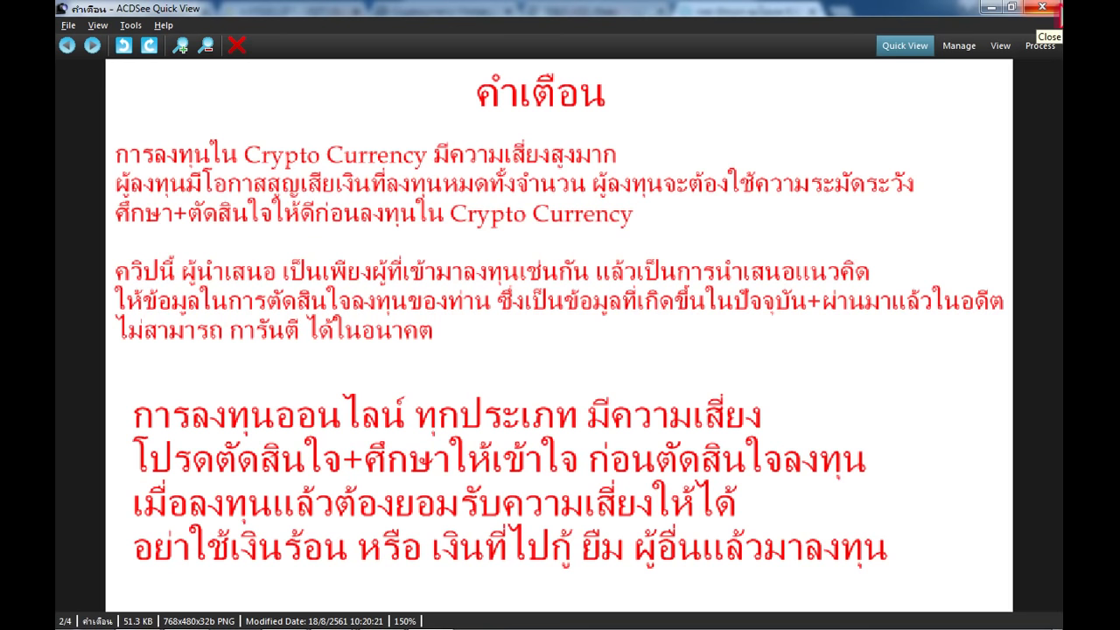
pyautogui.click(1054, 9)
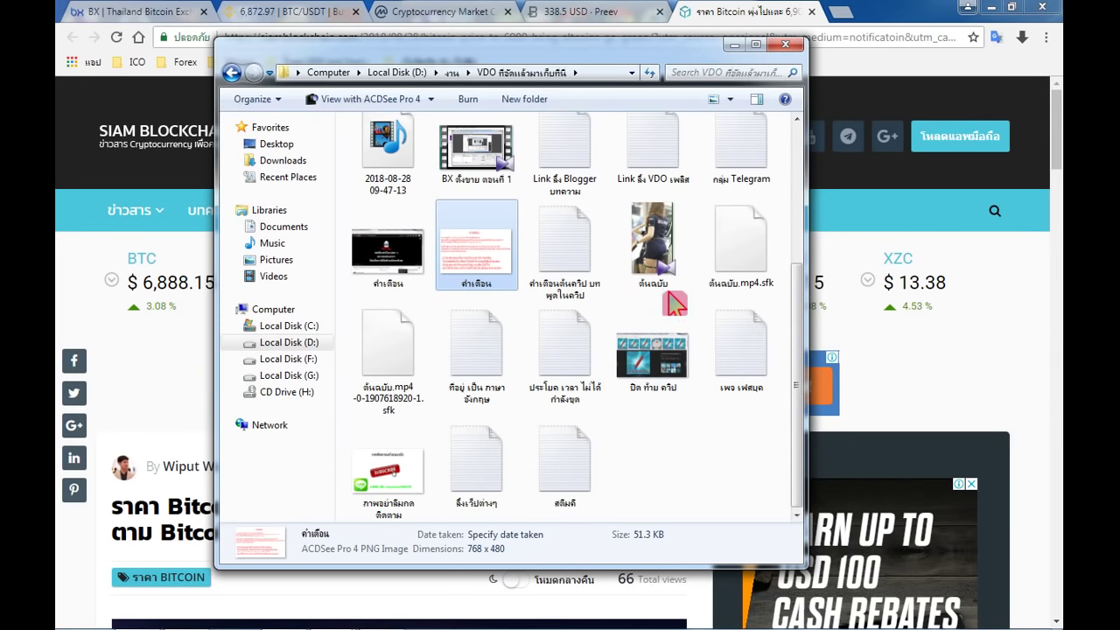
# Open TOPICBITCOIN in a new Chrome tab from the Bitcoin bookmarks folder
pyautogui.click(733, 30)
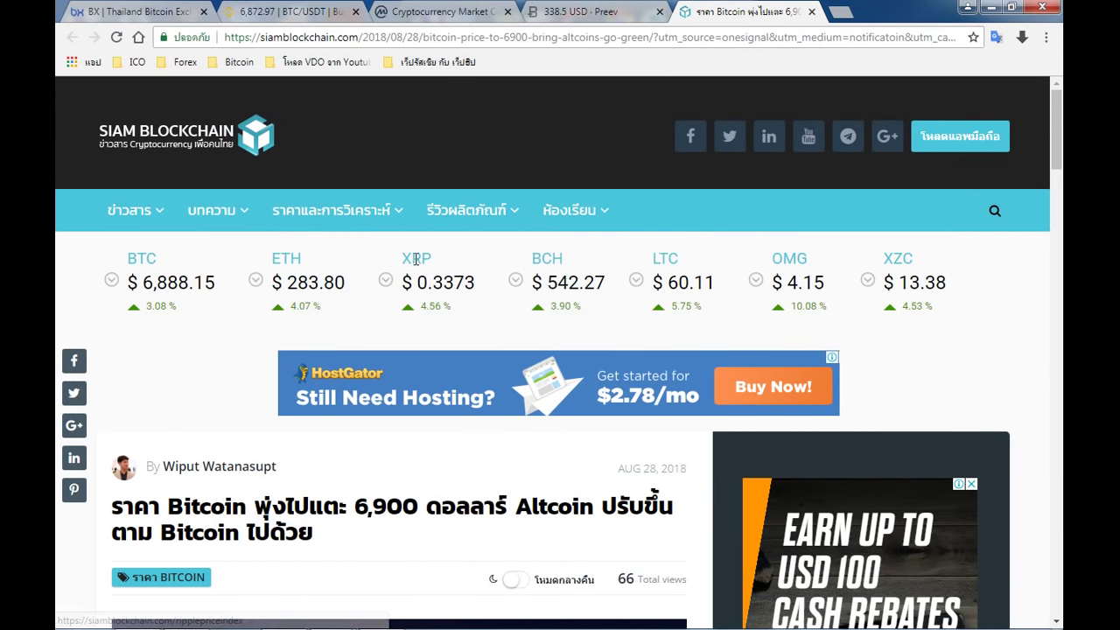
pyautogui.click(841, 13)
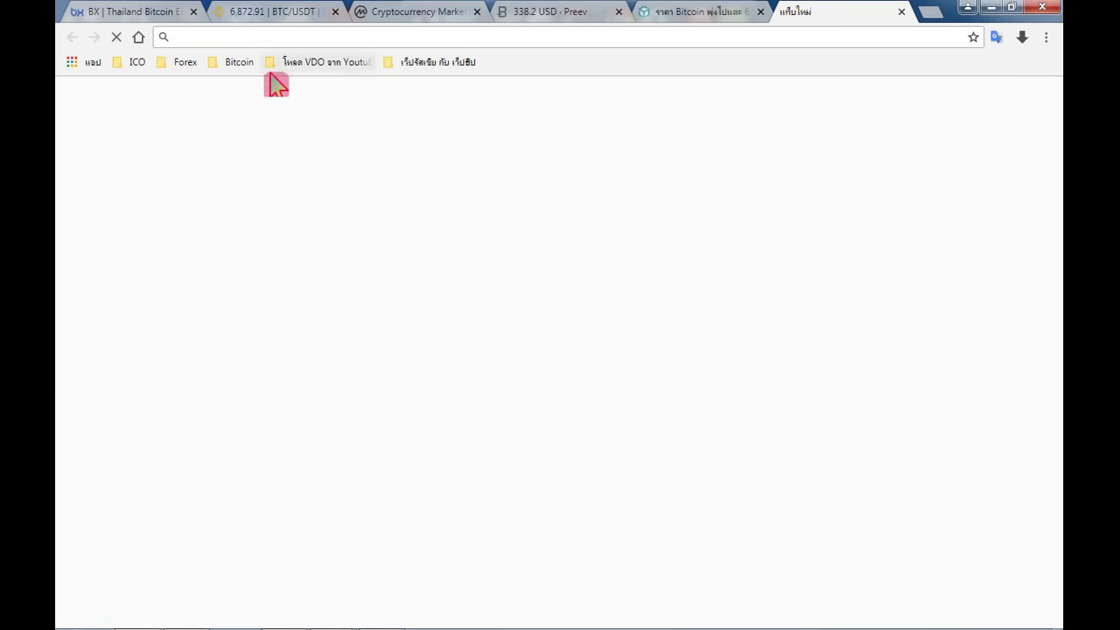
pyautogui.click(237, 63)
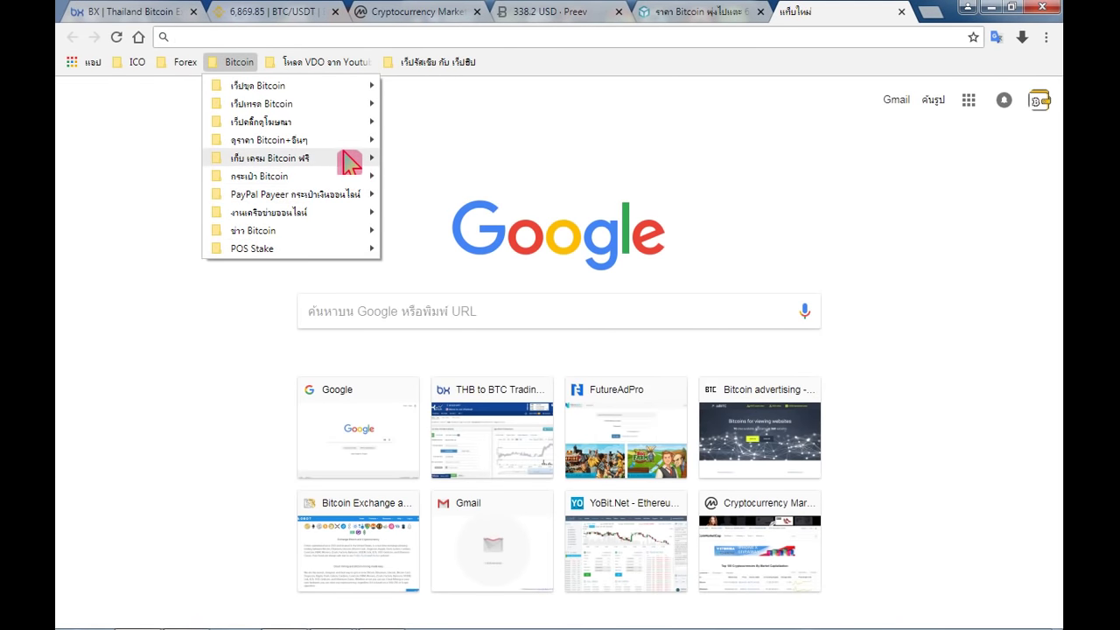
pyautogui.moveTo(345, 159)
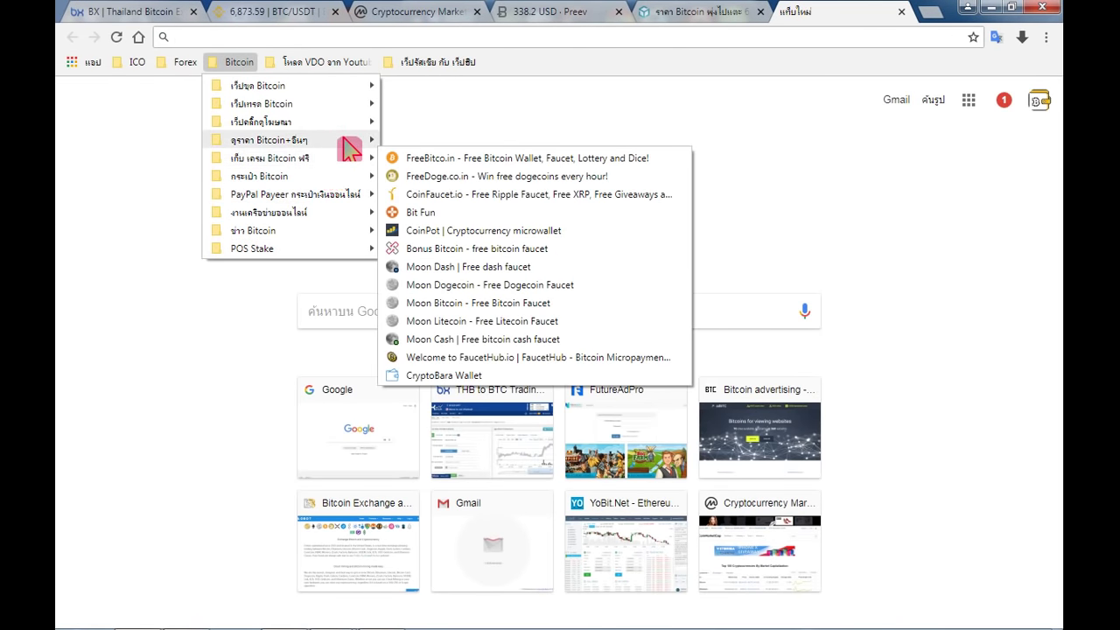
pyautogui.click(442, 377)
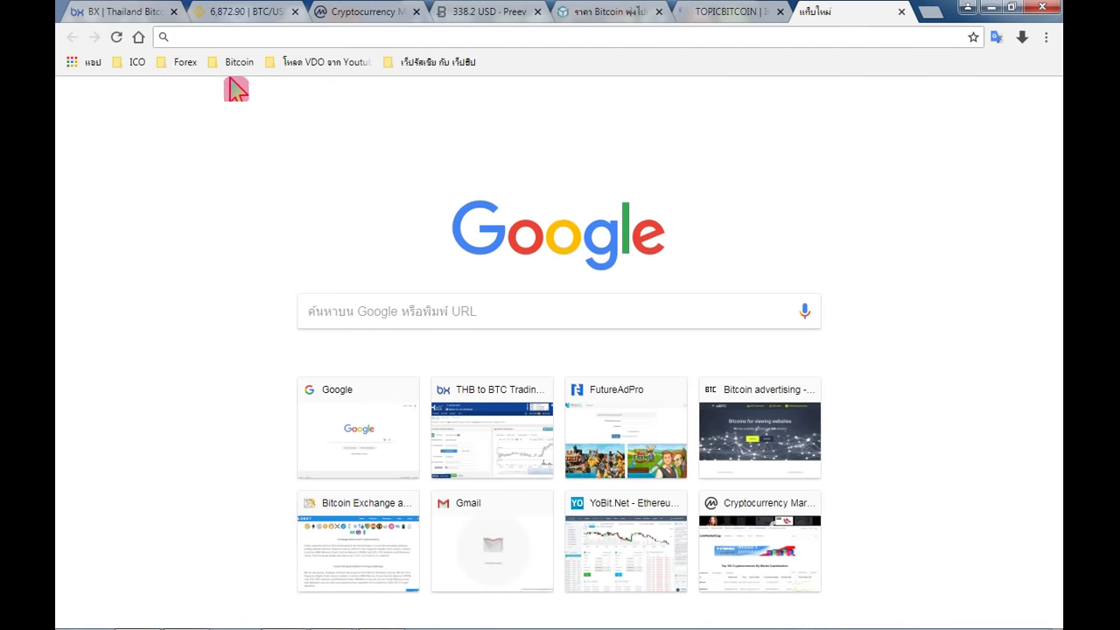
# Open CoinGecko from the Bitcoin bookmarks, then return to the TOPICBITCOIN tab
pyautogui.click(238, 62)
pyautogui.moveTo(340, 149)
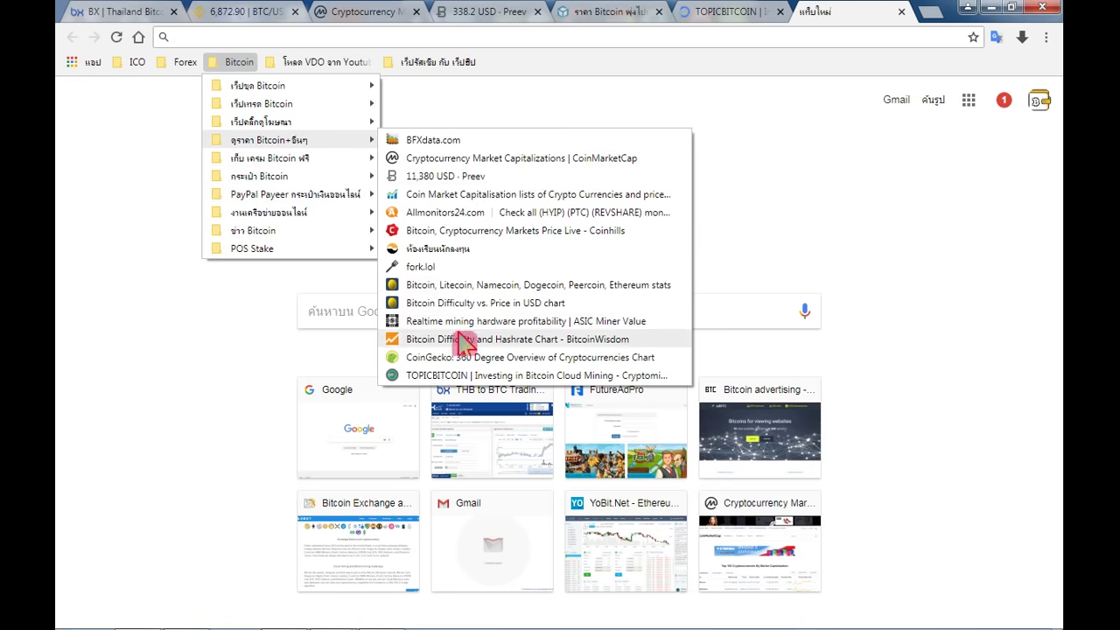
pyautogui.click(446, 357)
pyautogui.click(755, 11)
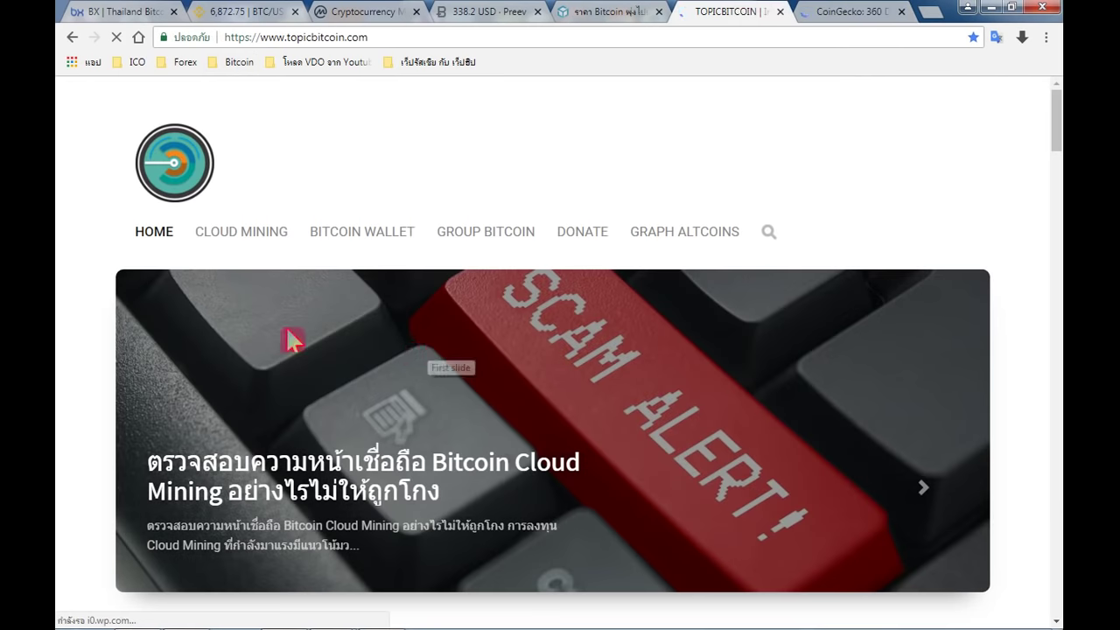
# Scroll the TOPICBITCOIN page and circle the Binance review card in red
pyautogui.scroll(-6, 78, 357)
pyautogui.scroll(-7, 68, 356)
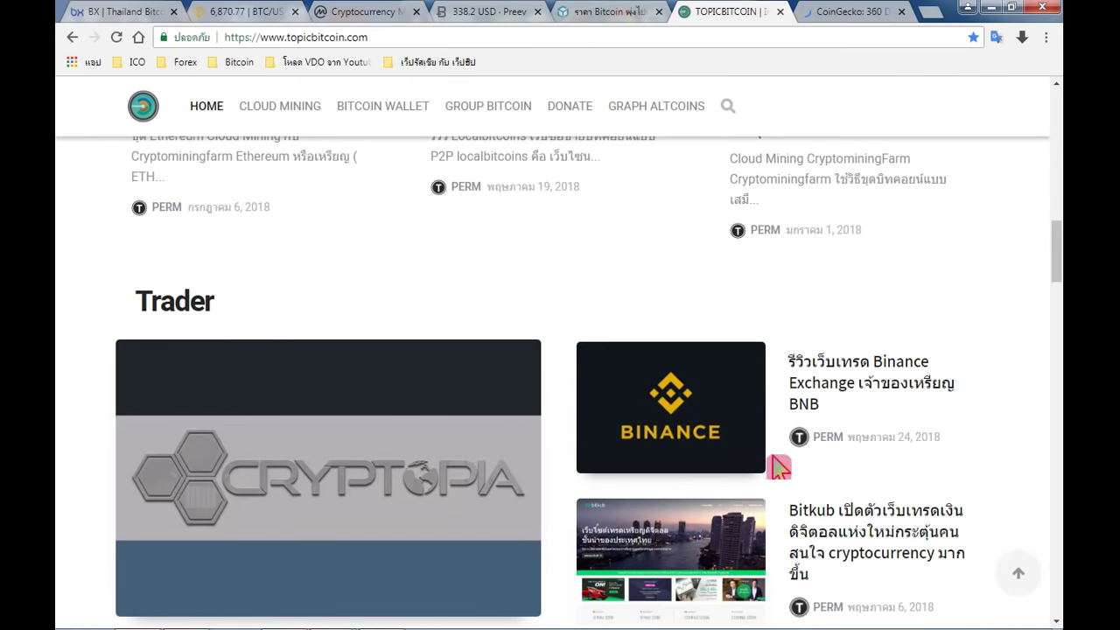
pyautogui.moveTo(829, 473)
pyautogui.mouseDown()
pyautogui.moveTo(618, 480)
pyautogui.moveTo(759, 326)
pyautogui.moveTo(1034, 333)
pyautogui.mouseUp()
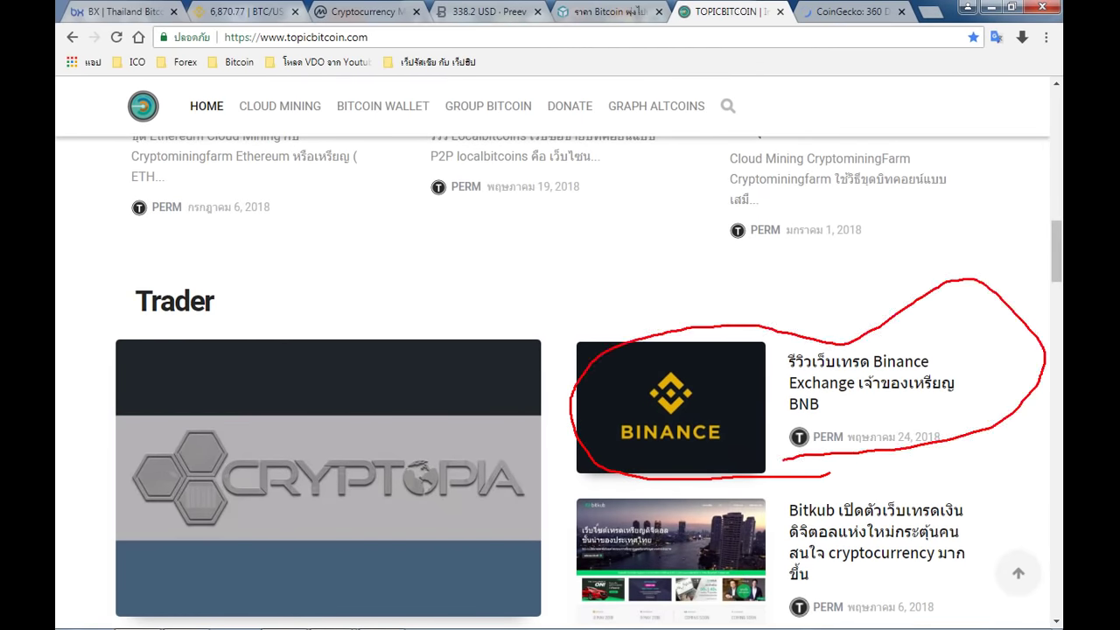
pyautogui.scroll(5, 320, 318)
pyautogui.scroll(8, 315, 329)
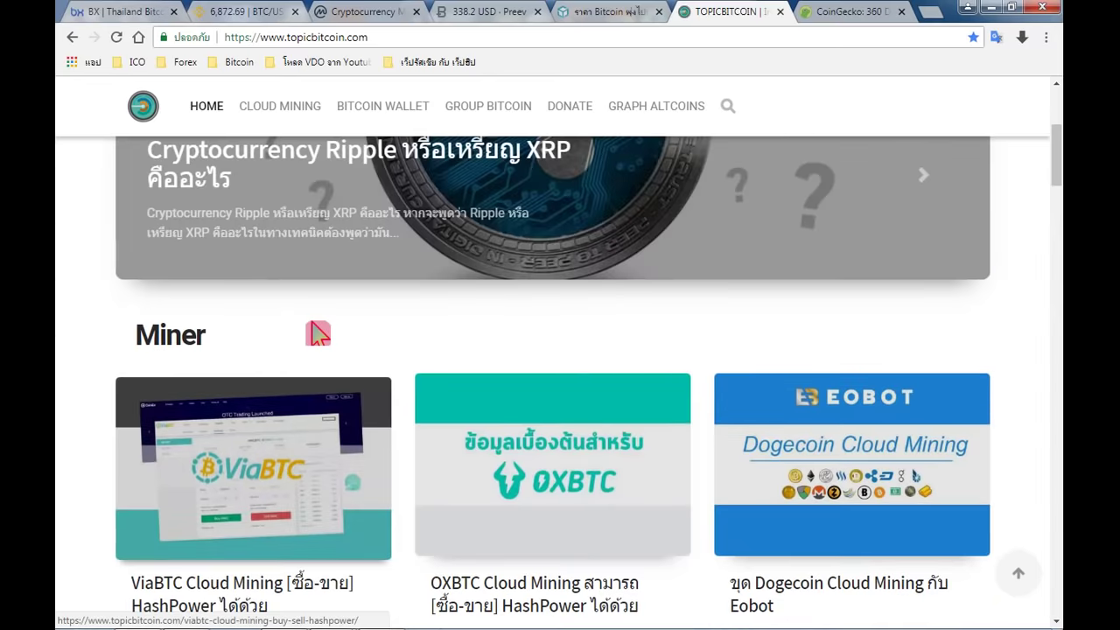
pyautogui.scroll(-13, 300, 348)
pyautogui.scroll(-15, 285, 341)
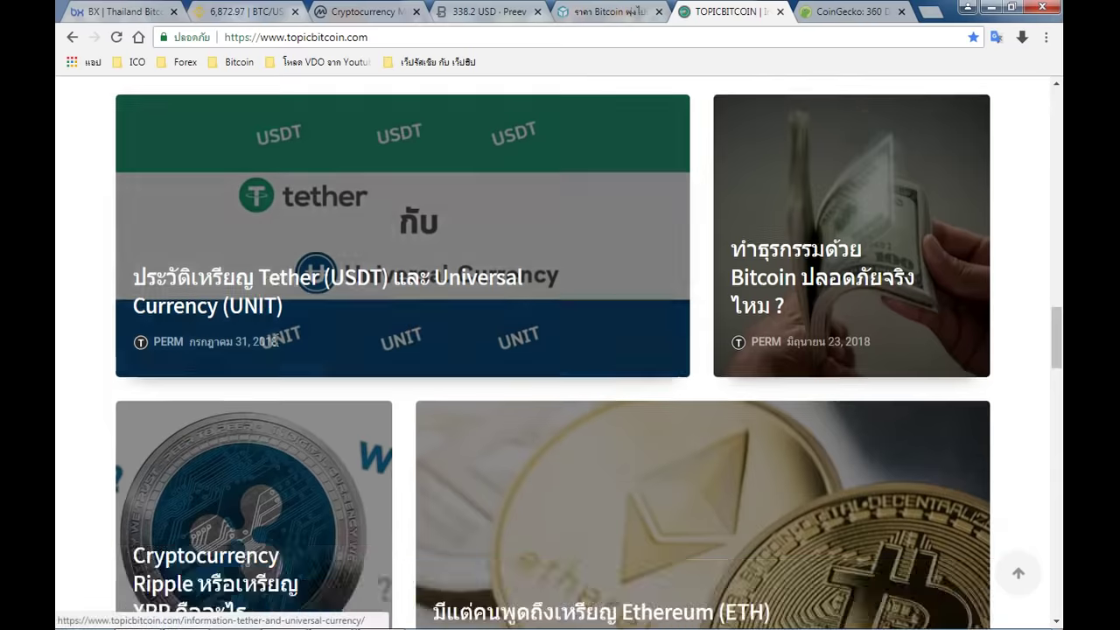
pyautogui.scroll(6, 278, 337)
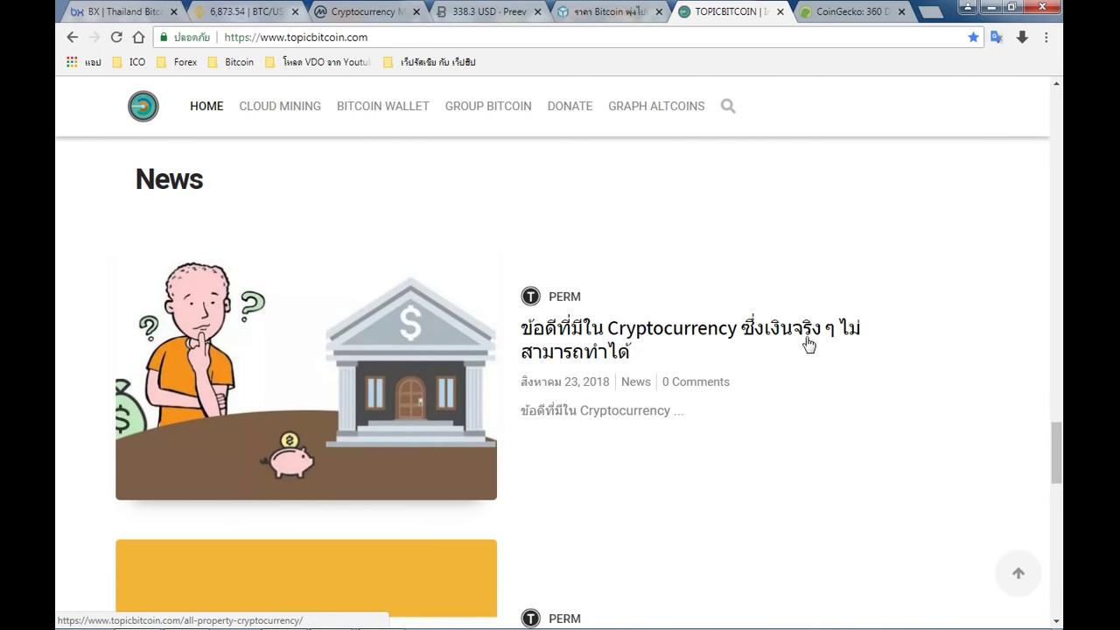
# Circle the News post in red, clear the annotation, and close the TOPICBITCOIN tab
pyautogui.moveTo(596, 479)
pyautogui.mouseDown()
pyautogui.moveTo(114, 473)
pyautogui.moveTo(196, 187)
pyautogui.moveTo(901, 247)
pyautogui.moveTo(556, 472)
pyautogui.mouseUp()
pyautogui.press('Escape')
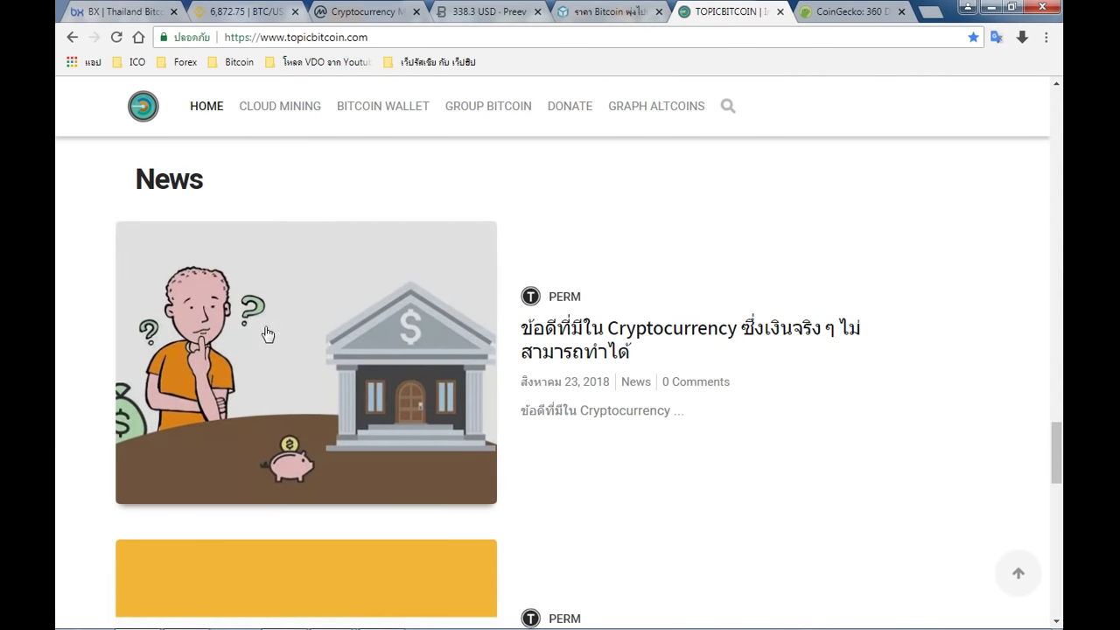
pyautogui.moveTo(610, 404); pyautogui.dragTo(624, 398)
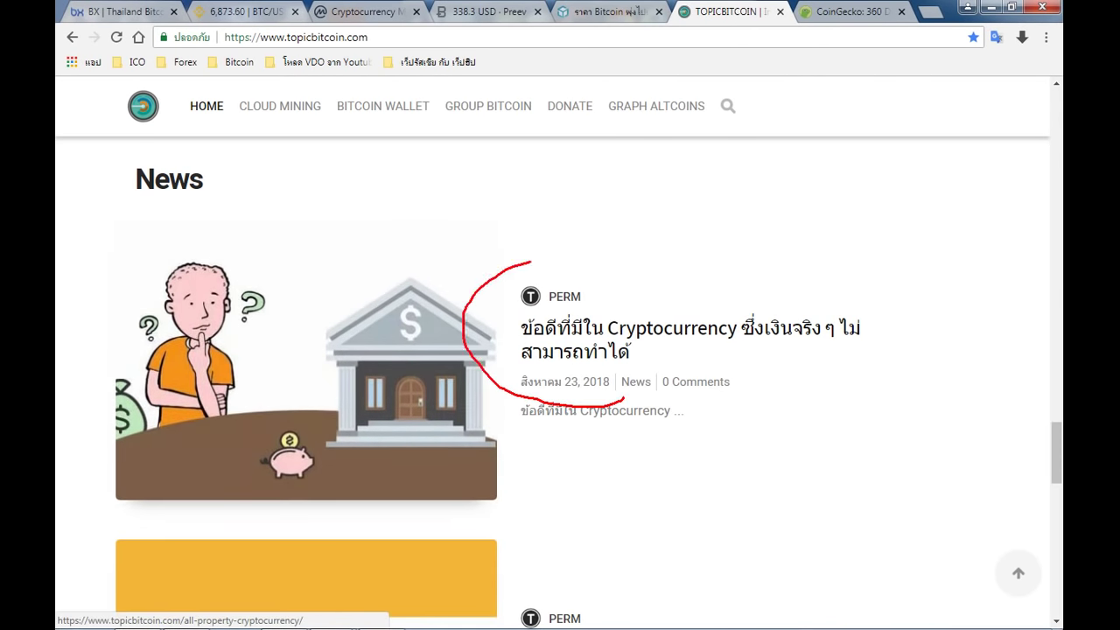
pyautogui.moveTo(532, 261)
pyautogui.mouseDown()
pyautogui.moveTo(938, 267)
pyautogui.moveTo(658, 402)
pyautogui.mouseUp()
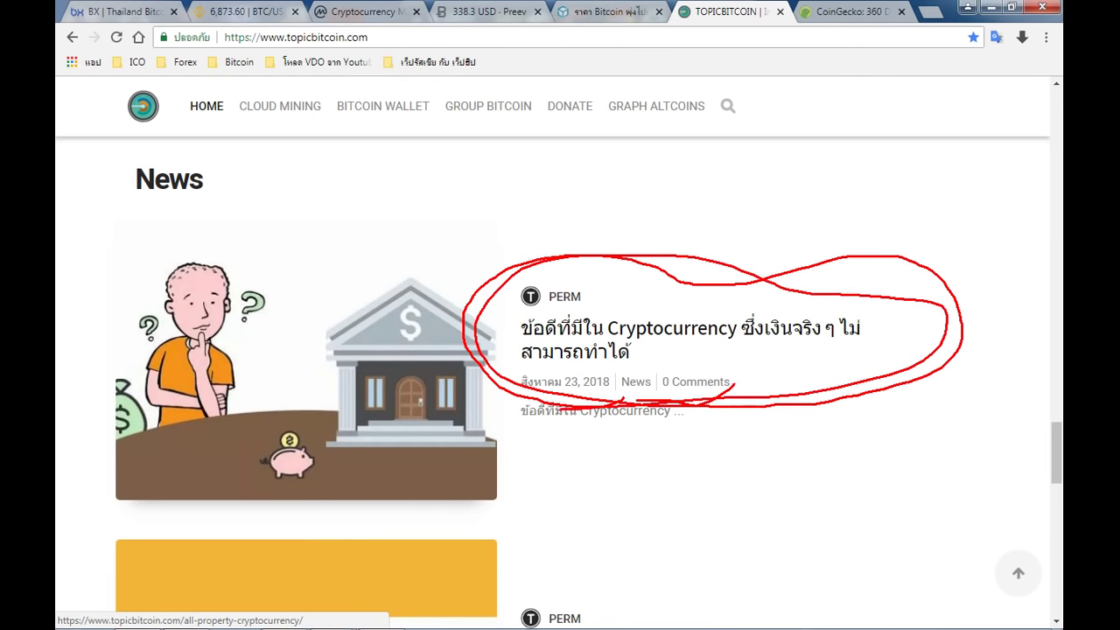
pyautogui.press('Escape')
pyautogui.scroll(-10, 570, 374)
pyautogui.scroll(15, 570, 376)
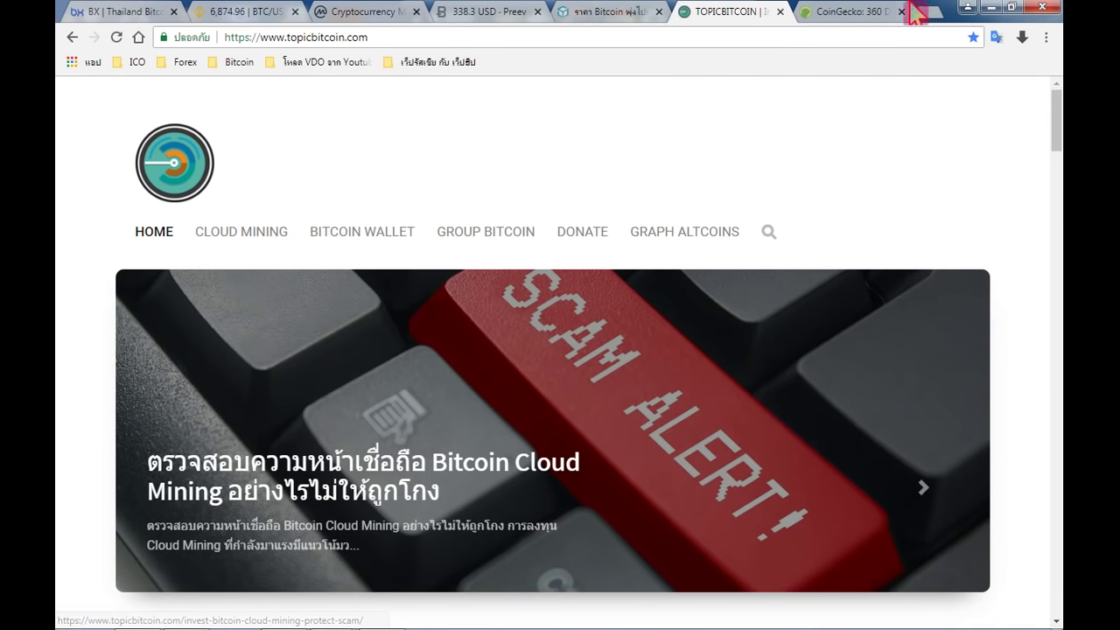
pyautogui.click(770, 11)
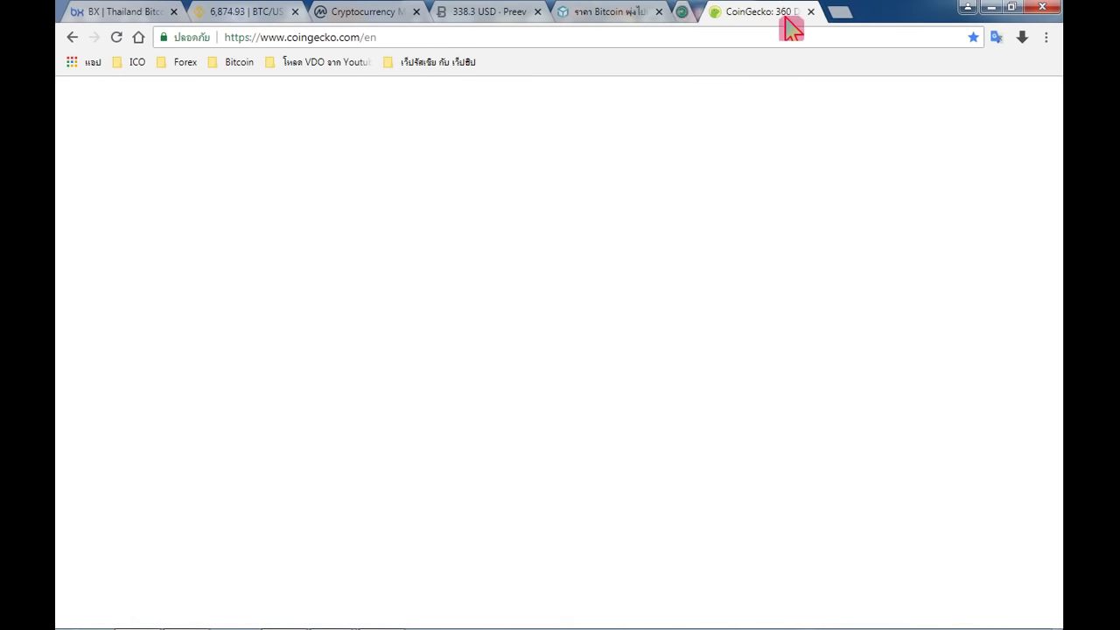
# Open the TOPICBITCOIN bookmark from the Bitcoin folder in a new tab
pyautogui.click(807, 12)
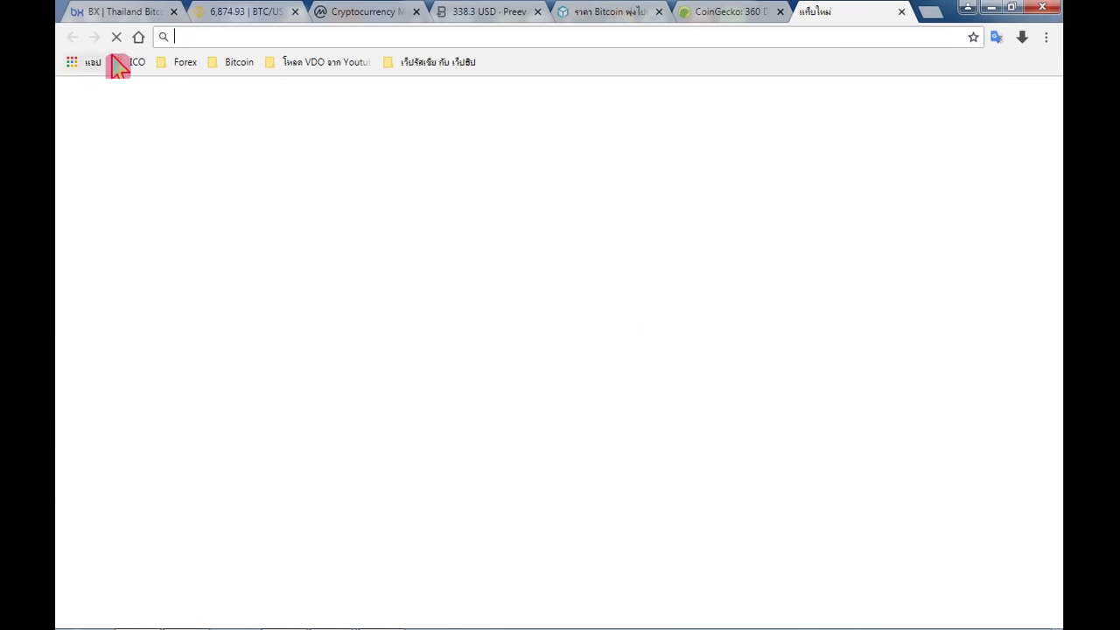
pyautogui.click(235, 62)
pyautogui.moveTo(311, 162)
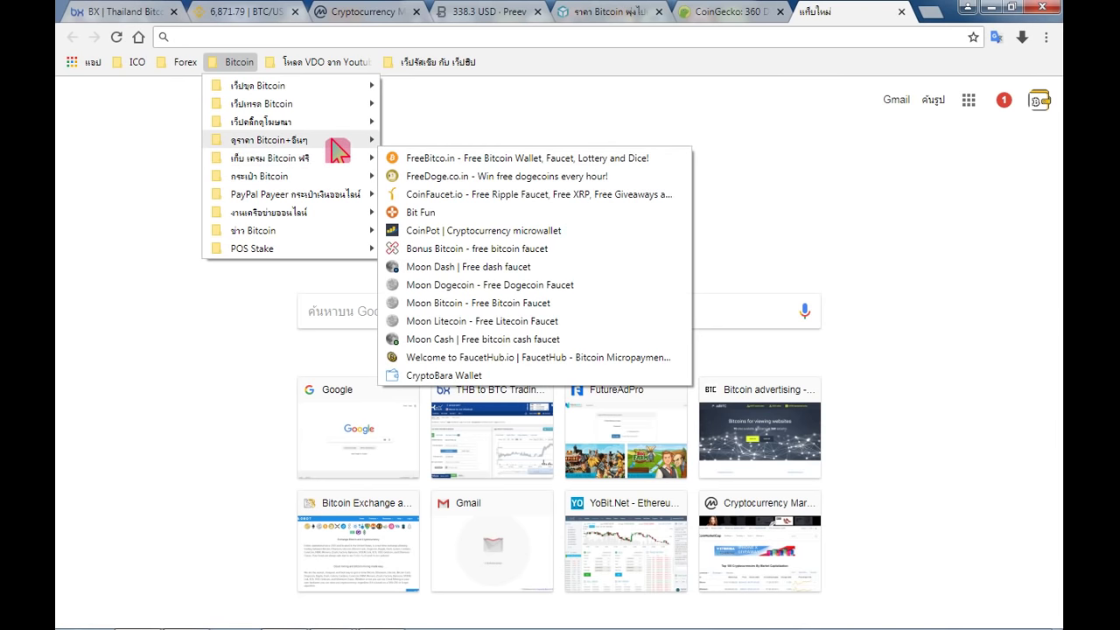
pyautogui.moveTo(346, 141)
pyautogui.click(419, 377)
# Browse the CoinMarketCap and CoinGecko rankings, then switch to the Siam Blockchain article
pyautogui.click(726, 11)
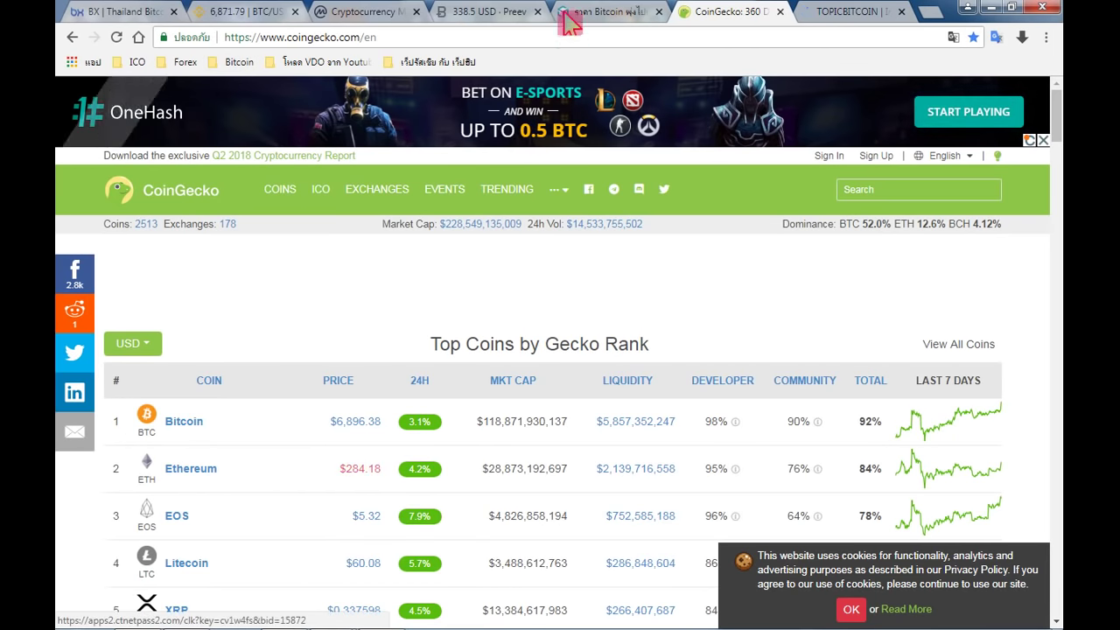
pyautogui.click(385, 12)
pyautogui.scroll(3, 282, 259)
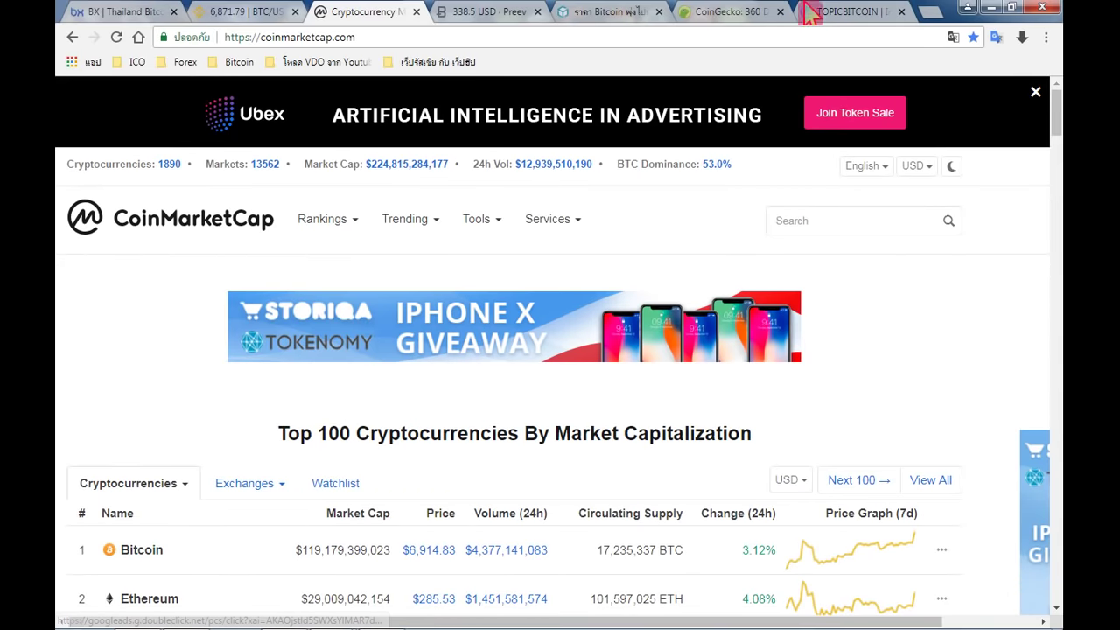
pyautogui.click(726, 11)
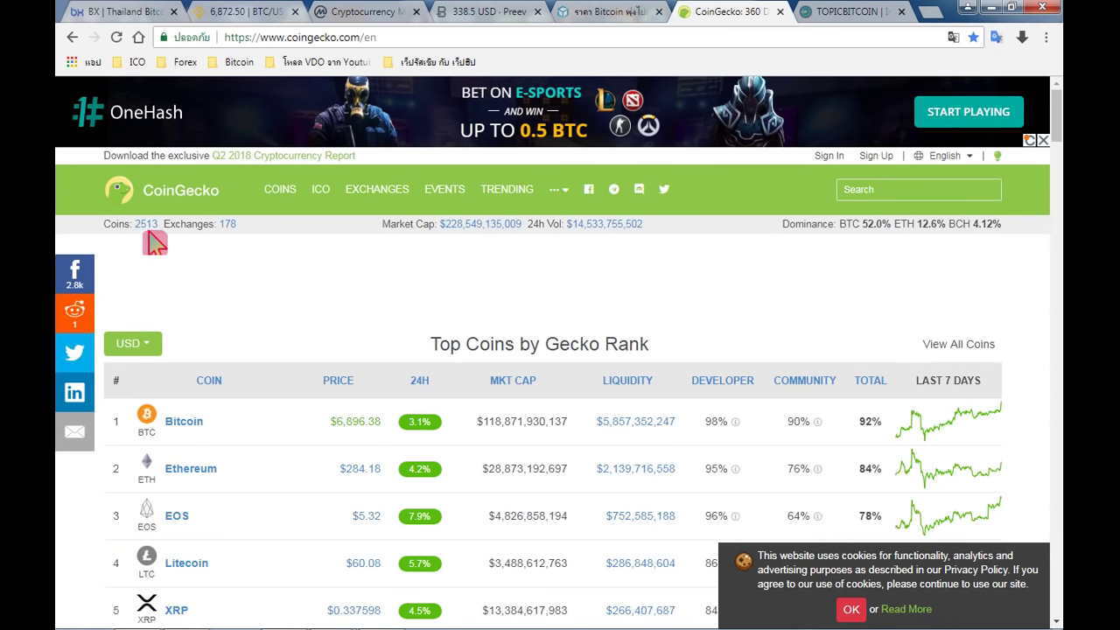
pyautogui.scroll(-3, 162, 251)
pyautogui.scroll(-10, 173, 254)
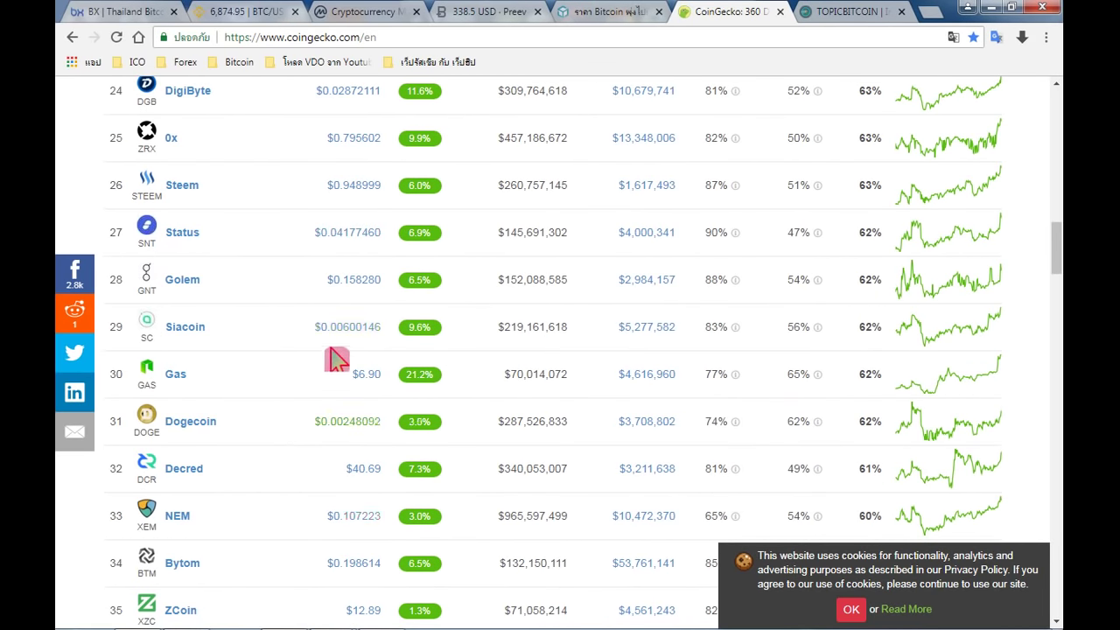
pyautogui.scroll(13, 443, 397)
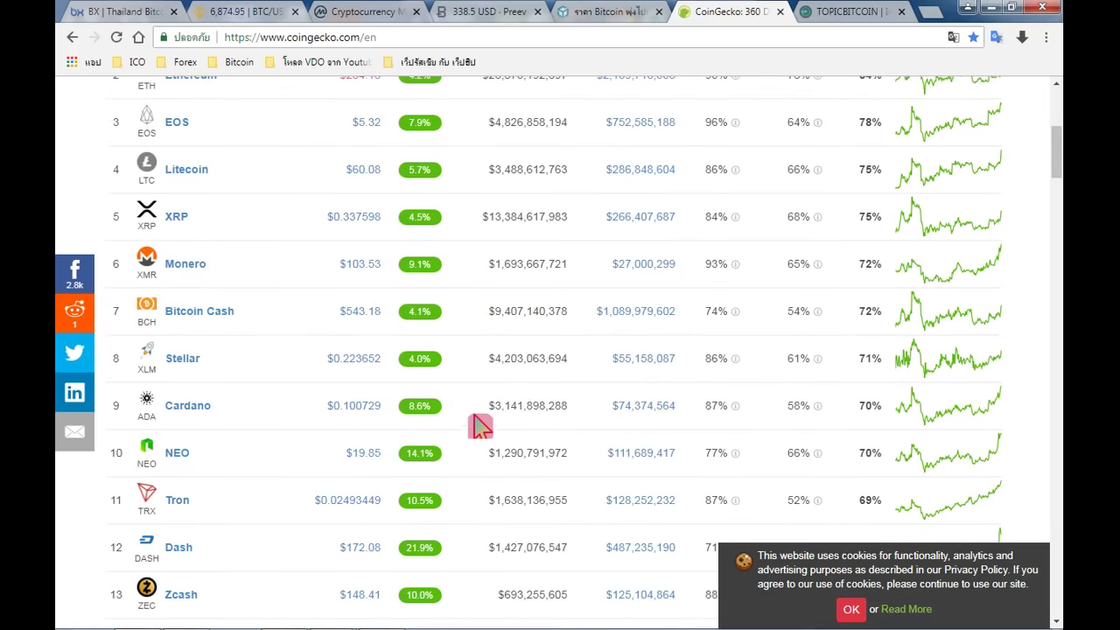
pyautogui.hotkey('ctrl', 'shift', 'Tab')
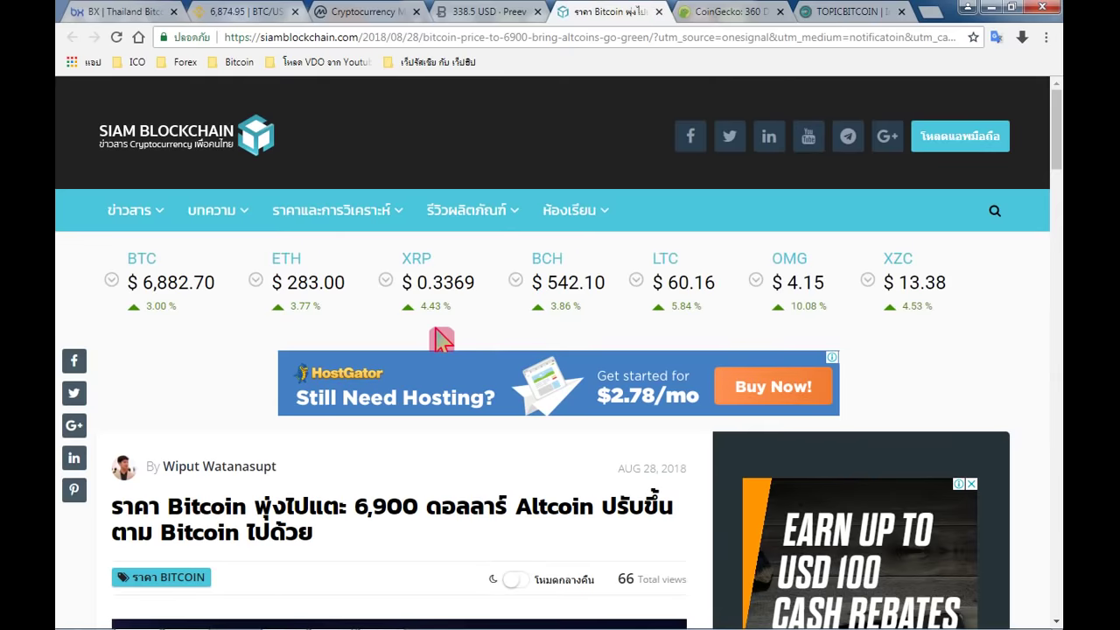
# Underline the Siam Blockchain article title in red, then clear it
pyautogui.scroll(-6, 432, 338)
pyautogui.scroll(1, 194, 179)
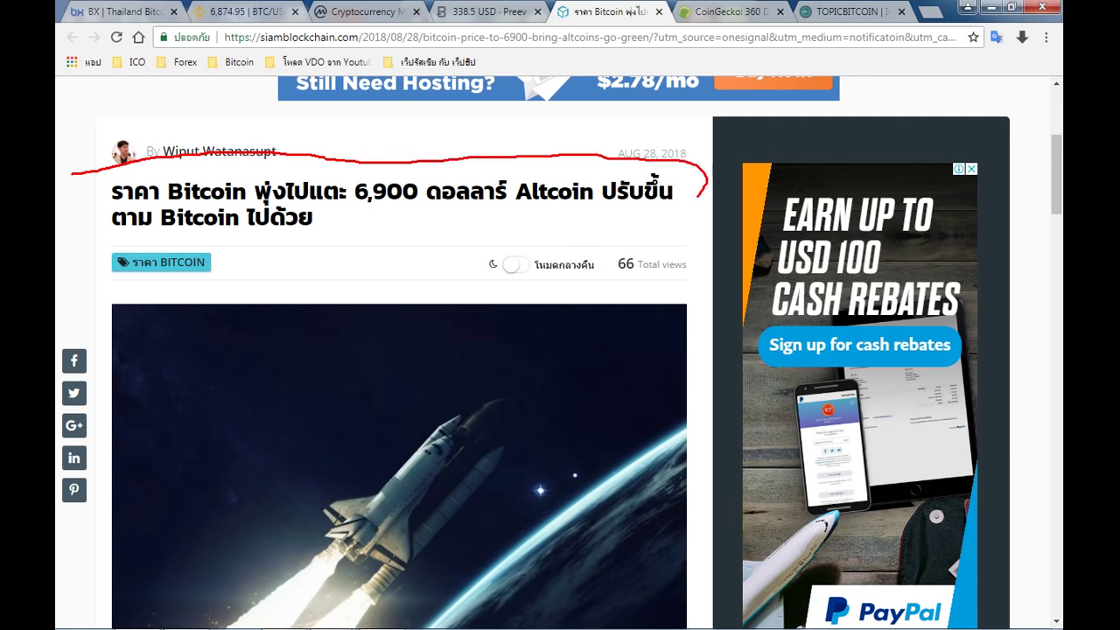
pyautogui.moveTo(699, 196); pyautogui.dragTo(448, 211)
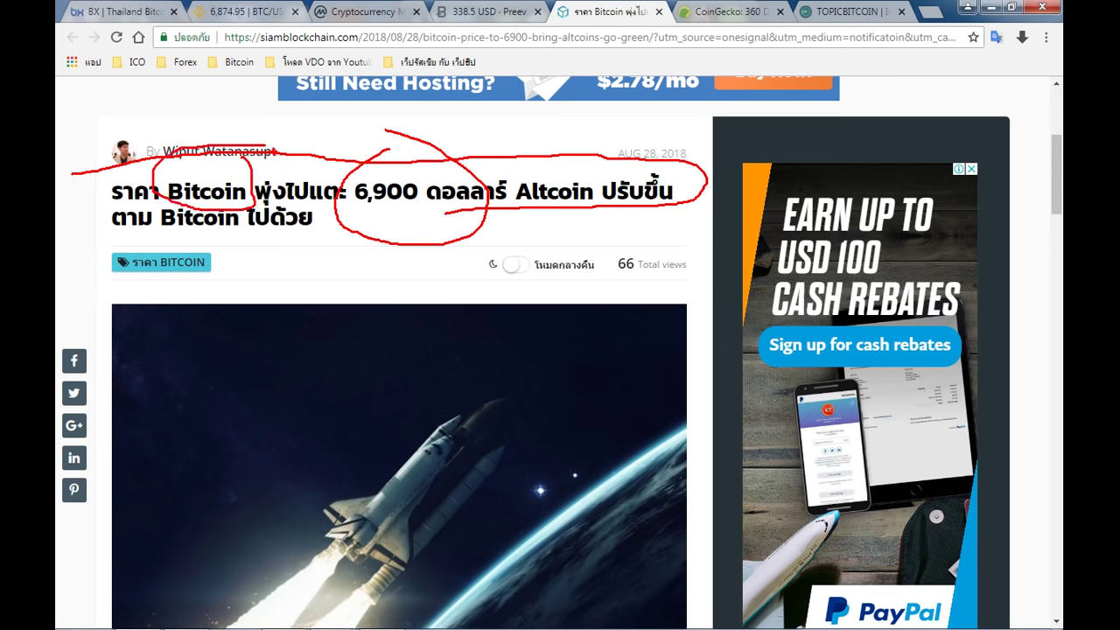
pyautogui.press('e')
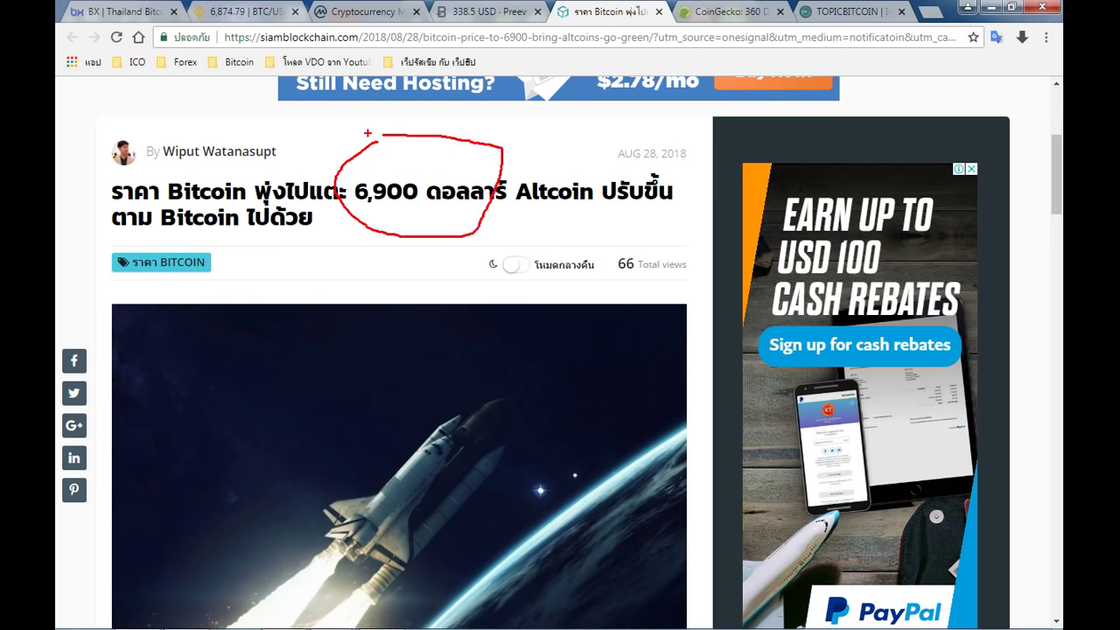
# Circle the words 'Altcoin ปรับขึ้น' in red, erase it, and return to CoinGecko
pyautogui.moveTo(508, 214); pyautogui.dragTo(534, 135)
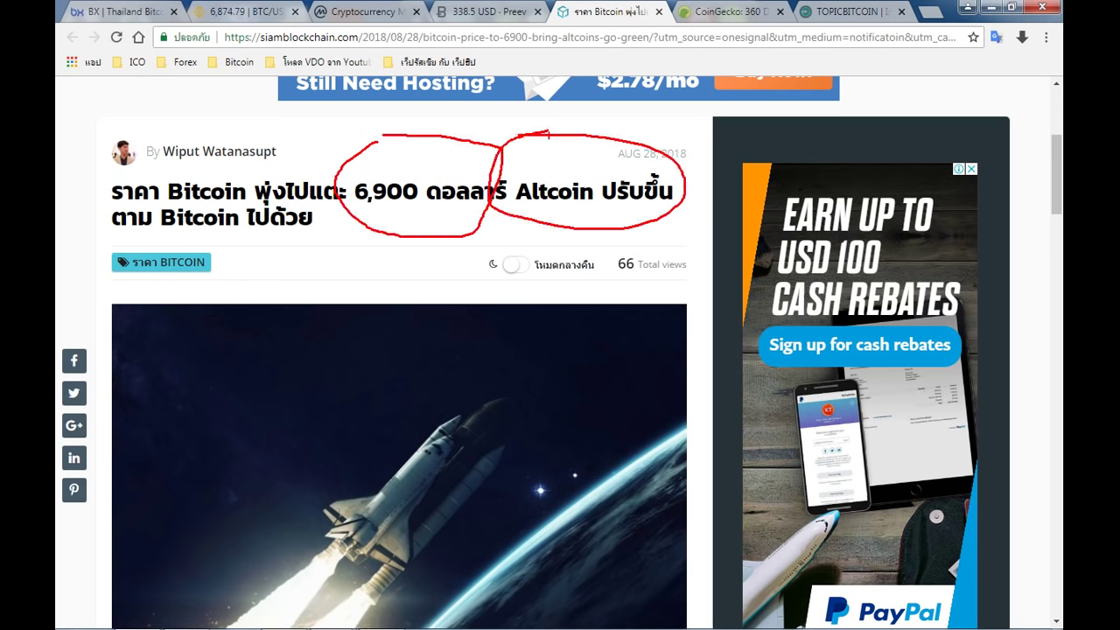
pyautogui.press('e')
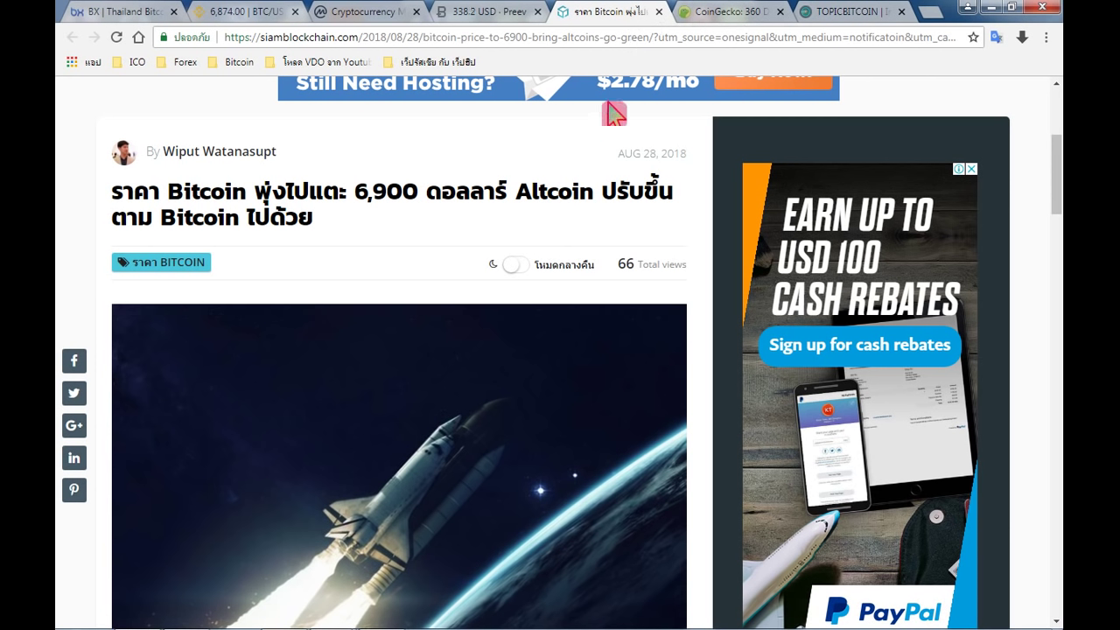
pyautogui.click(724, 14)
# Circle the last-7-days charts in red, then circle NEO's name and $19.85 price
pyautogui.scroll(-4, 675, 225)
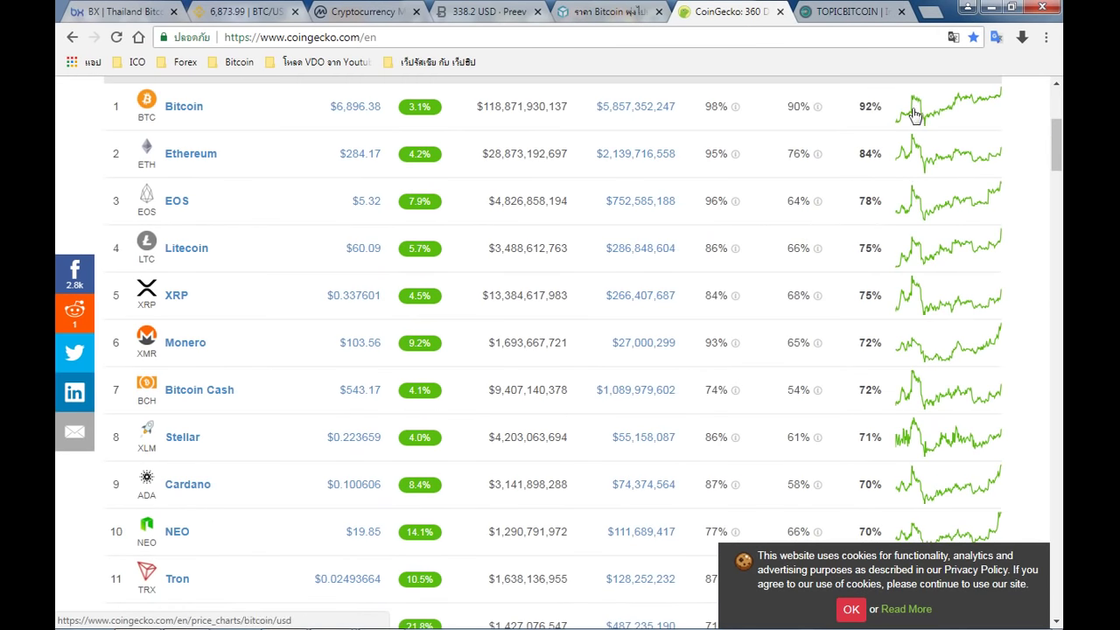
pyautogui.moveTo(911, 466); pyautogui.dragTo(1003, 165)
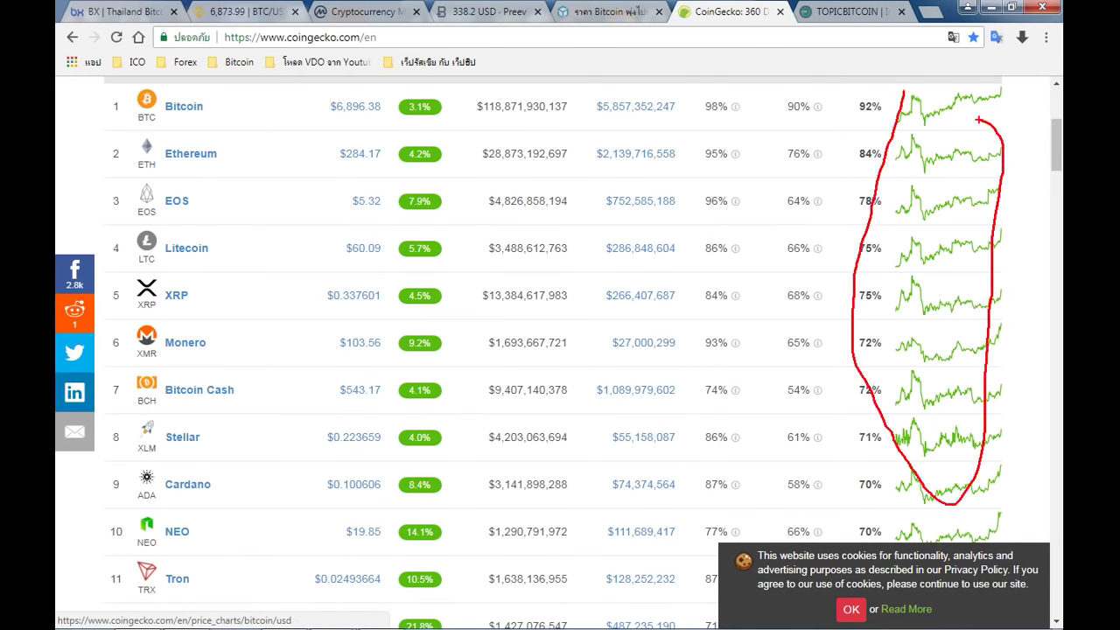
pyautogui.press('Escape')
pyautogui.scroll(-3, 283, 325)
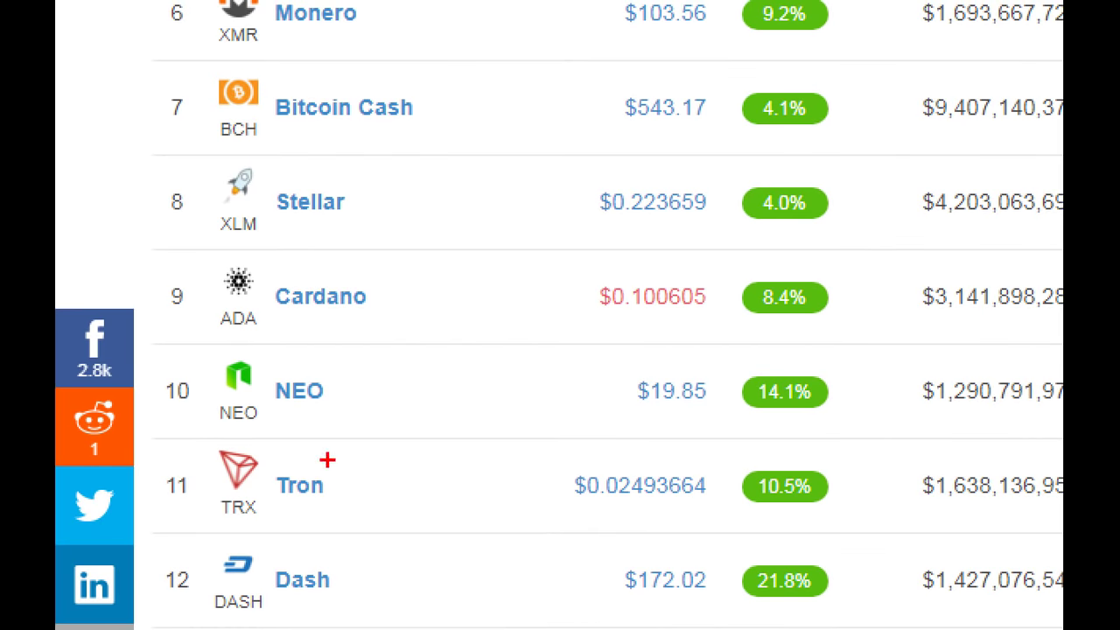
pyautogui.moveTo(347, 431)
pyautogui.mouseDown()
pyautogui.moveTo(250, 427)
pyautogui.moveTo(328, 329)
pyautogui.mouseUp()
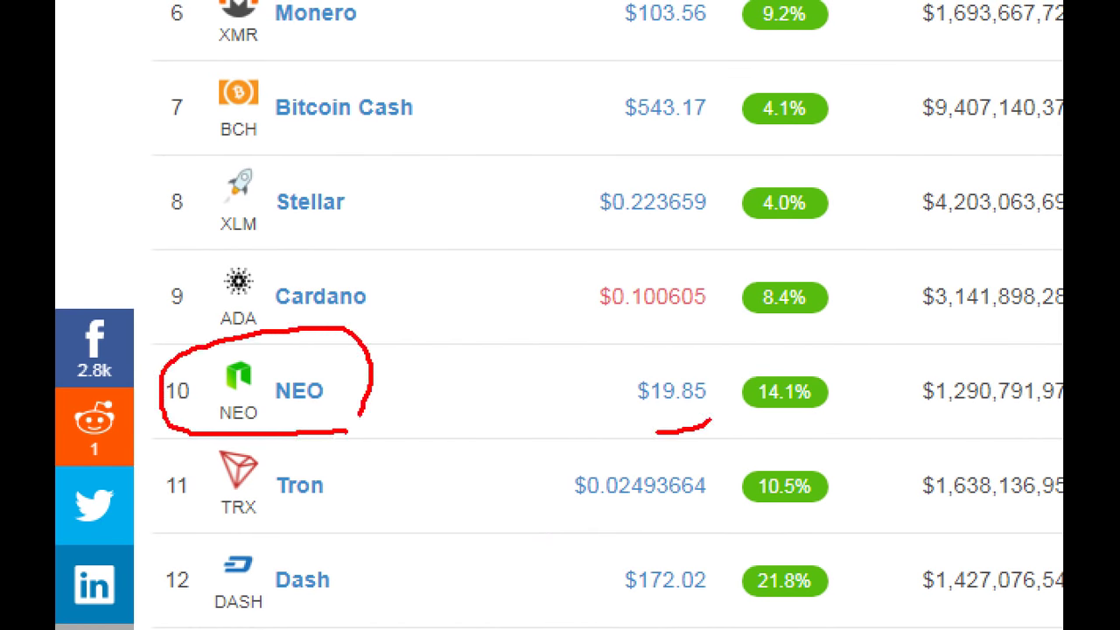
pyautogui.moveTo(657, 432)
pyautogui.mouseDown()
pyautogui.moveTo(758, 392)
pyautogui.moveTo(684, 450)
pyautogui.mouseUp()
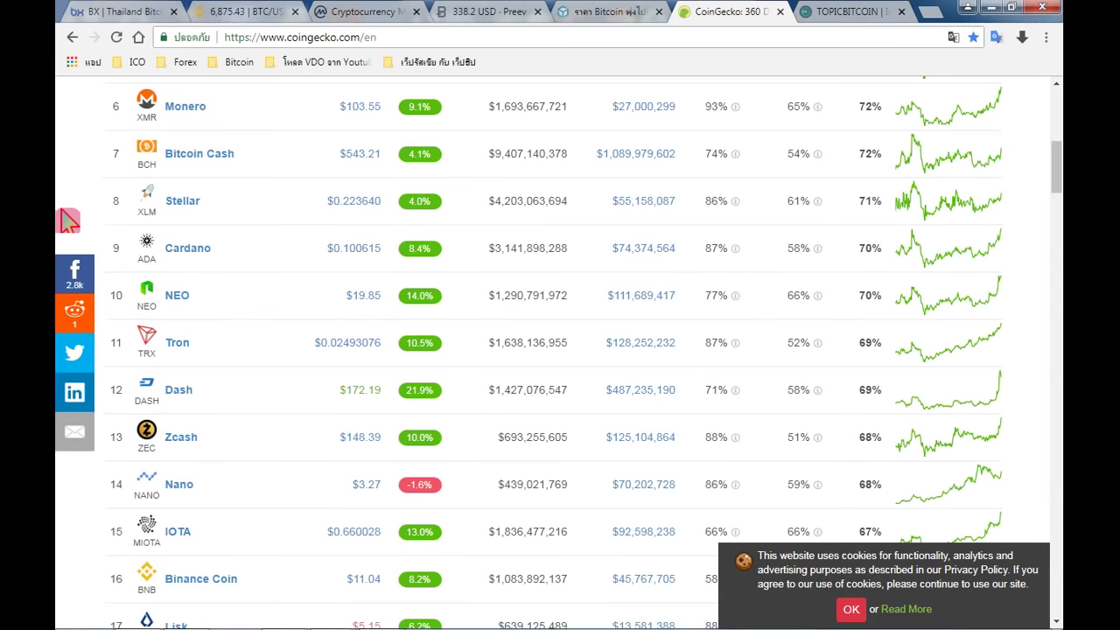
# Circle the Cardano, NEO and EOS rows in red, then clear the circles
pyautogui.scroll(3, 259, 283)
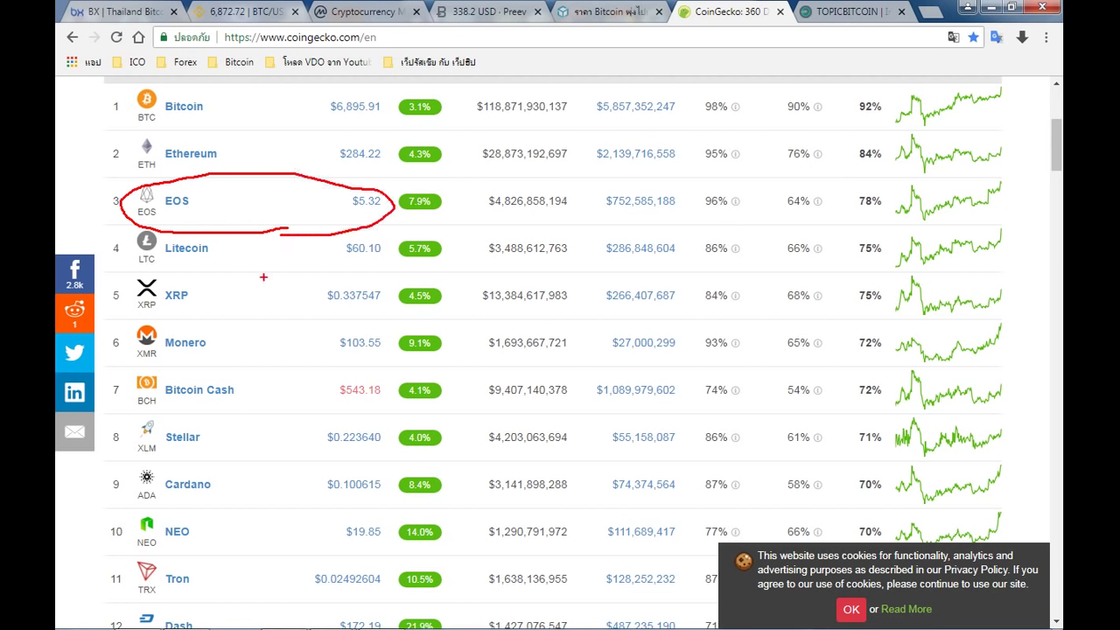
pyautogui.moveTo(119, 483)
pyautogui.mouseDown()
pyautogui.moveTo(399, 492)
pyautogui.moveTo(187, 485)
pyautogui.mouseUp()
pyautogui.moveTo(214, 555)
pyautogui.mouseDown()
pyautogui.moveTo(285, 507)
pyautogui.moveTo(194, 550)
pyautogui.mouseUp()
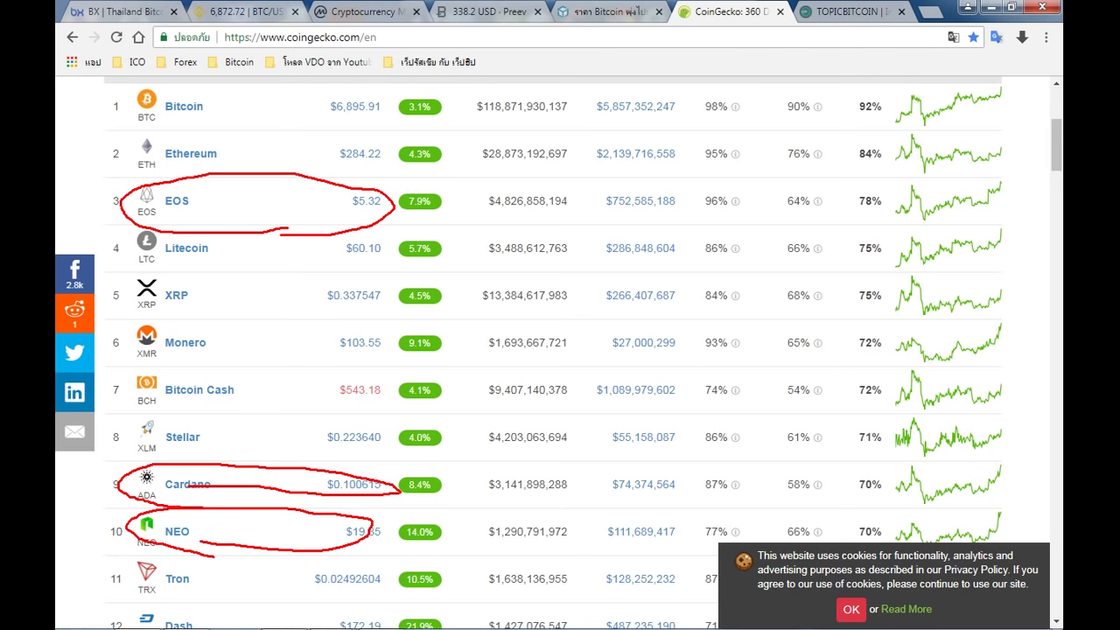
pyautogui.press('Escape')
pyautogui.moveTo(201, 221)
pyautogui.mouseDown()
pyautogui.moveTo(98, 203)
pyautogui.moveTo(405, 212)
pyautogui.moveTo(179, 221)
pyautogui.mouseUp()
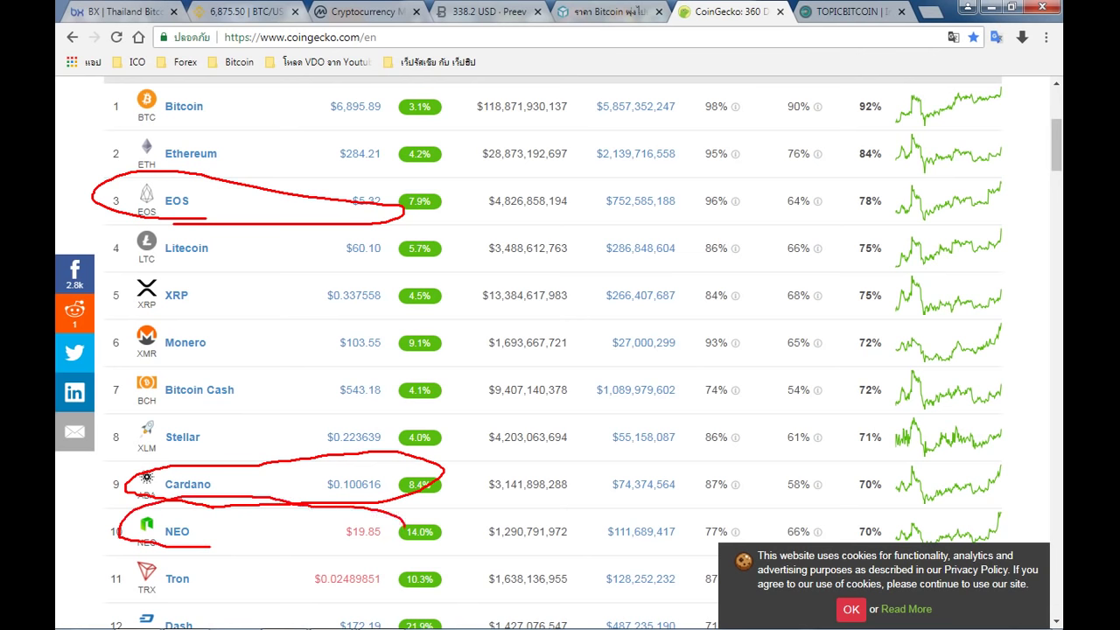
pyautogui.press('Escape')
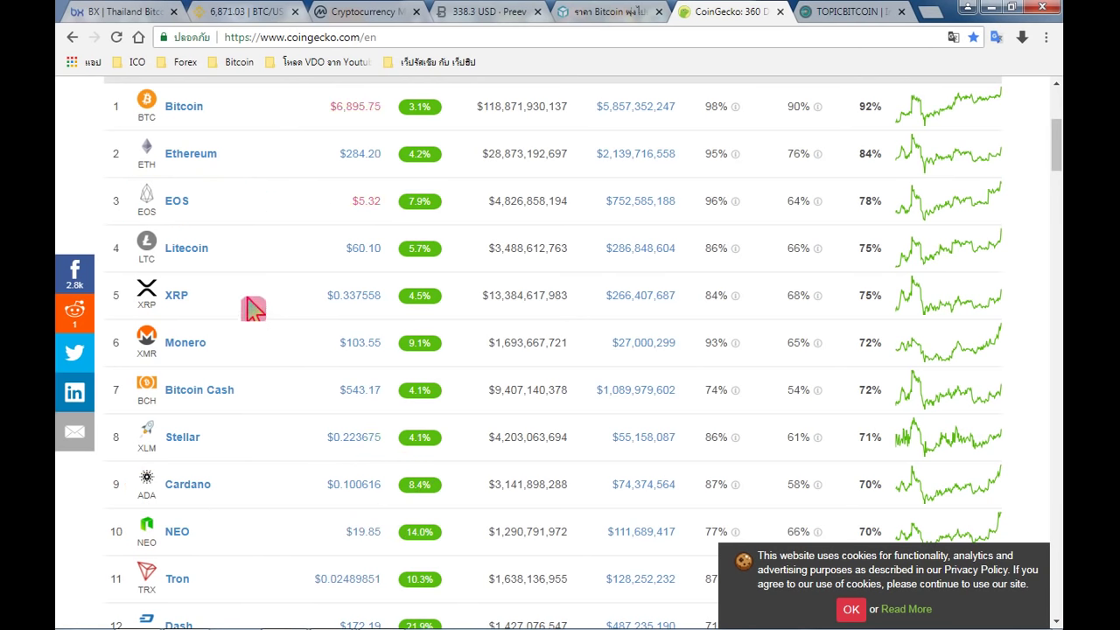
# Scroll through the CoinGecko coin list, then switch to the BX Thailand Withdraw Ethereum tab
pyautogui.scroll(-3, 243, 307)
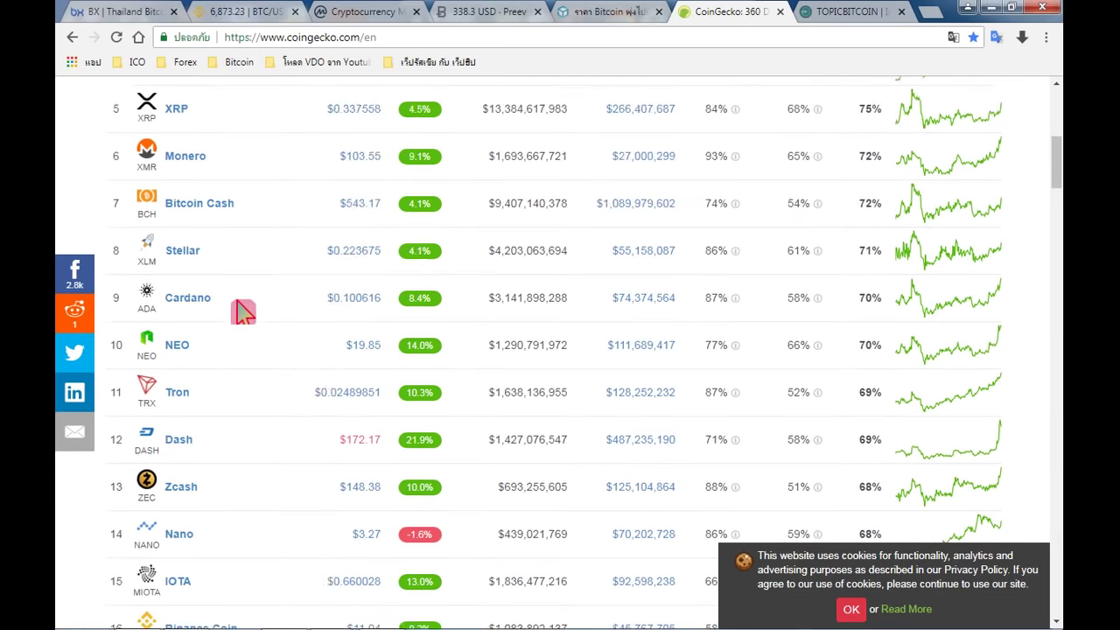
pyautogui.scroll(-2, 229, 312)
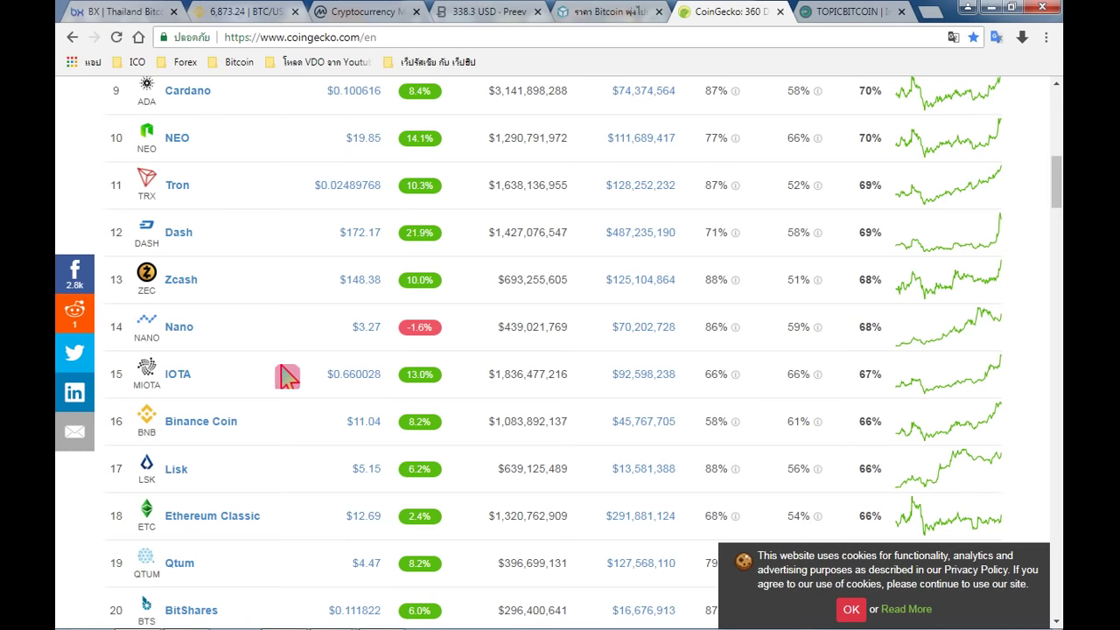
pyautogui.scroll(-5, 287, 374)
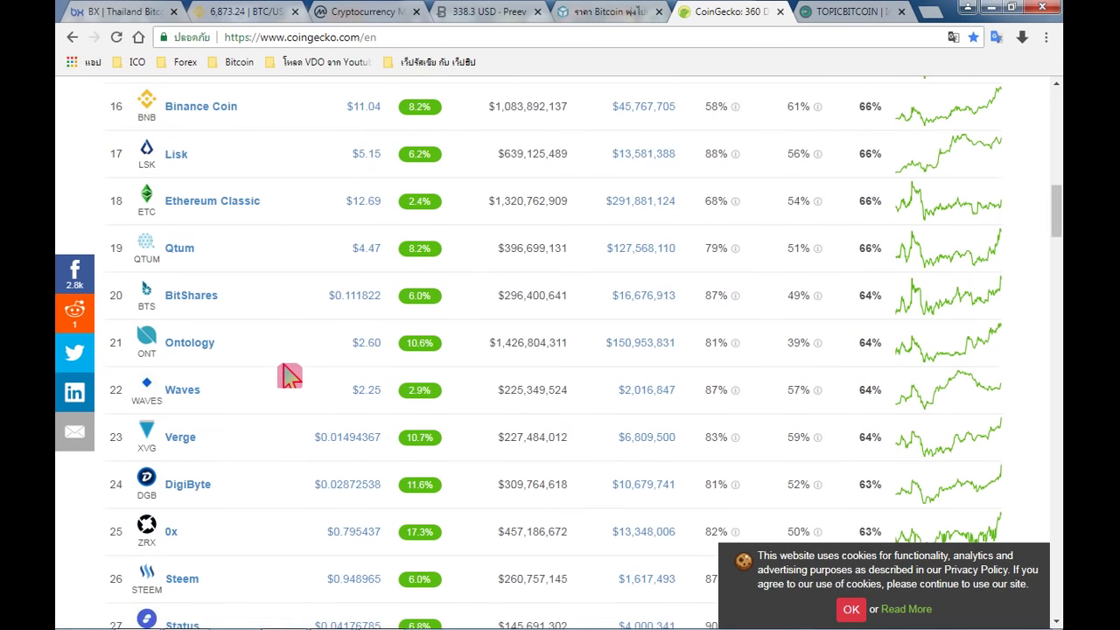
pyautogui.scroll(-2, 318, 378)
pyautogui.scroll(-6, 320, 387)
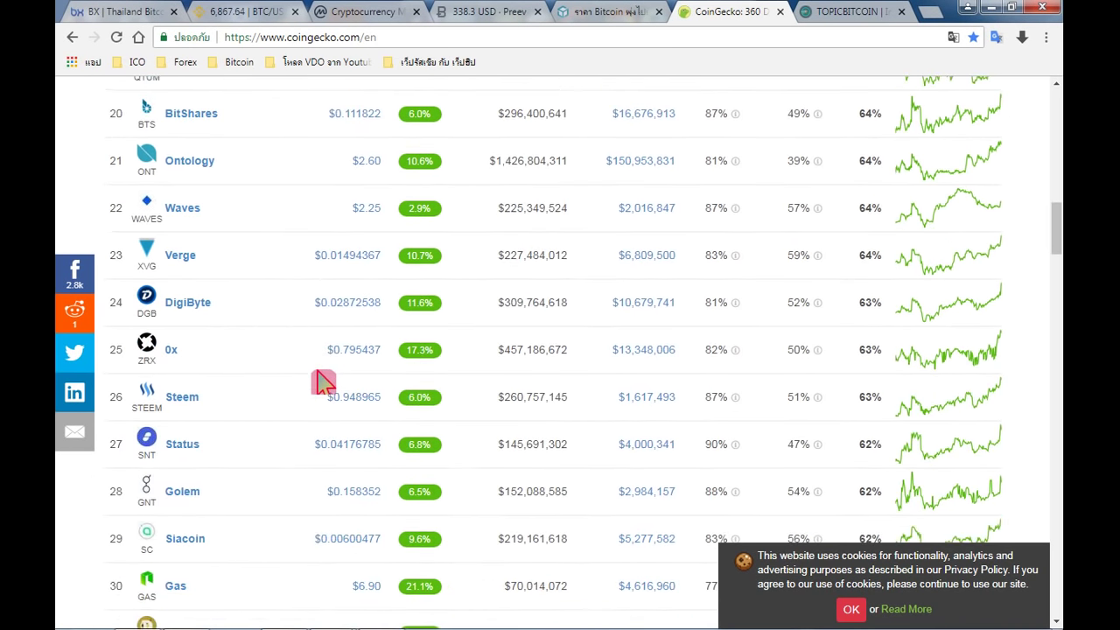
pyautogui.scroll(16, 260, 411)
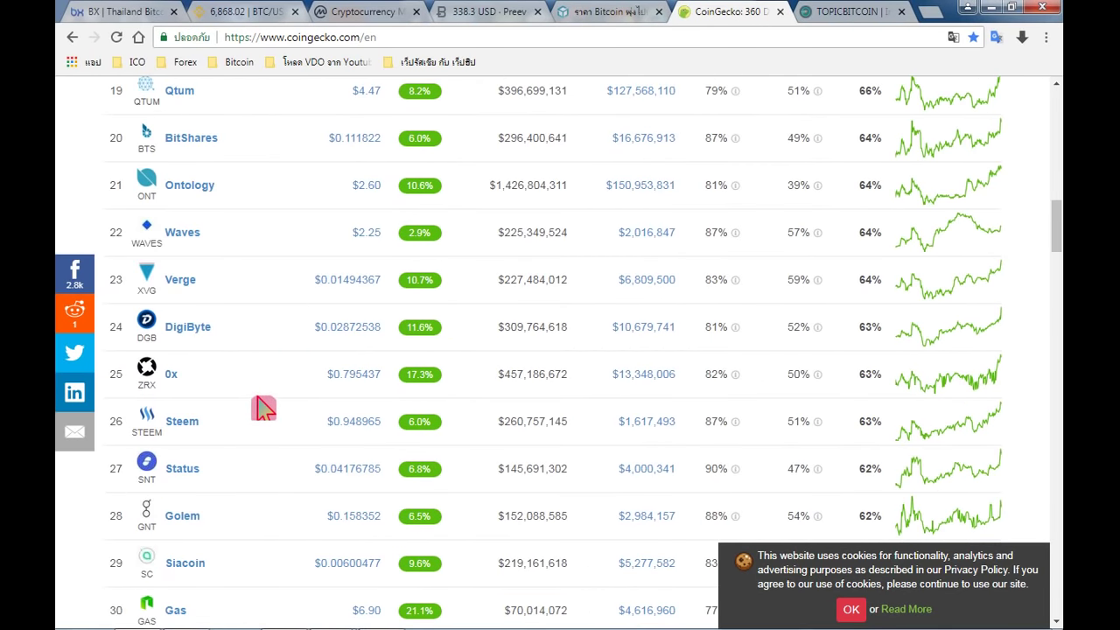
pyautogui.scroll(6, 253, 412)
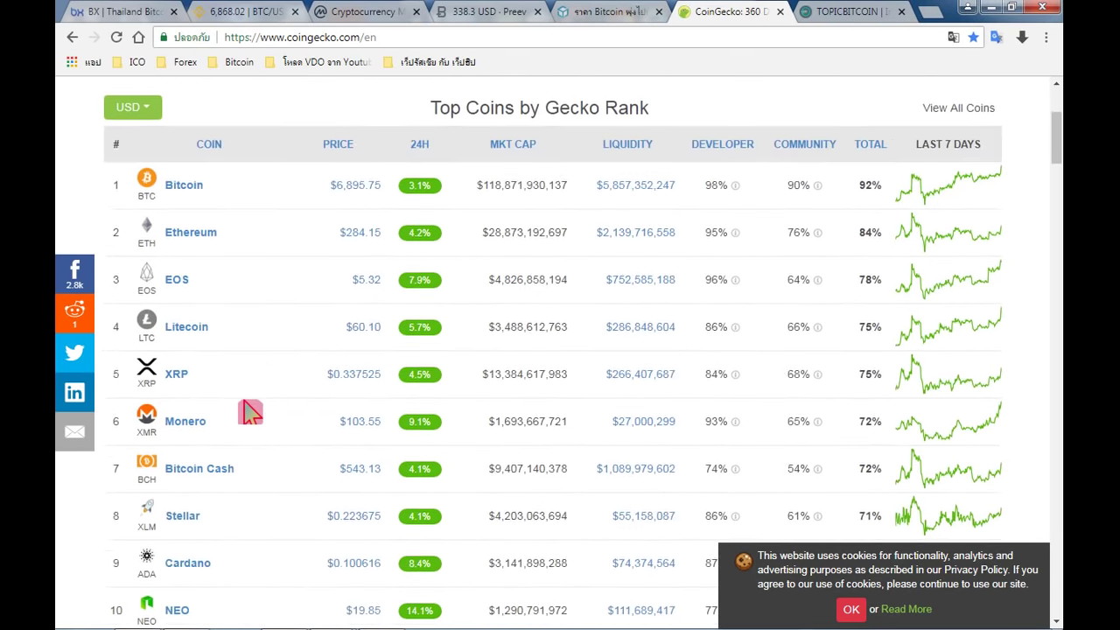
pyautogui.scroll(-2, 240, 400)
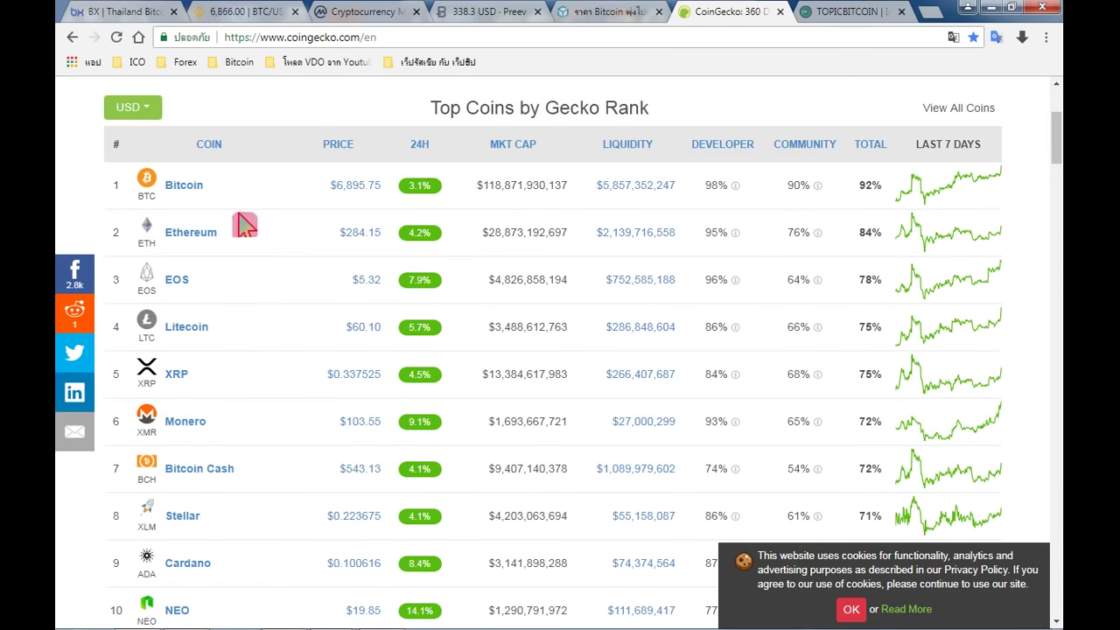
pyautogui.click(131, 12)
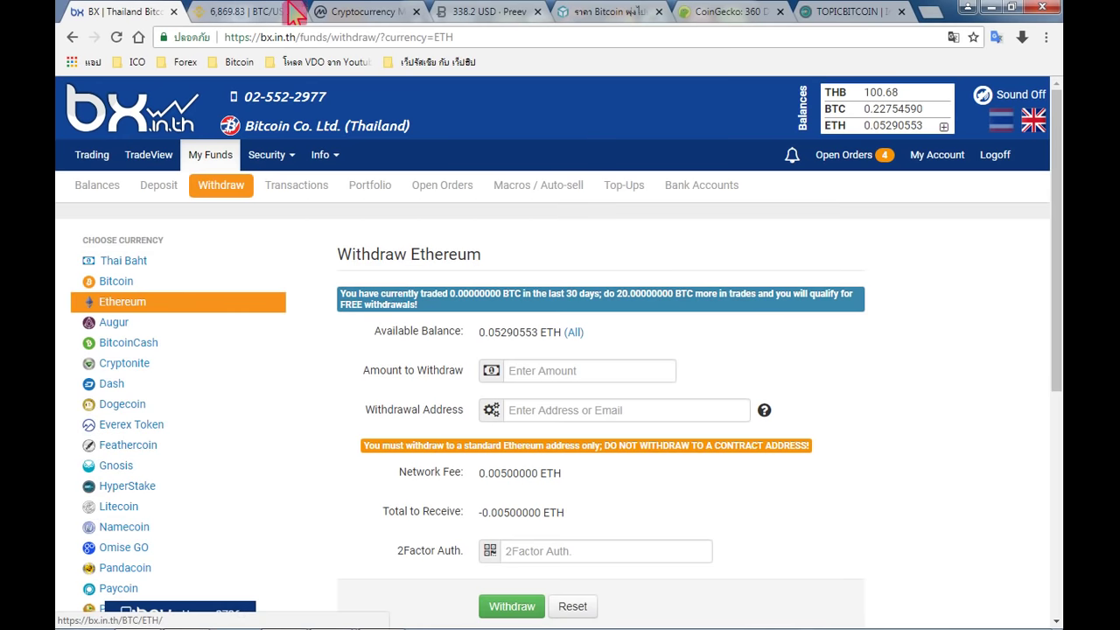
# Switch to the Binance BTC/USDT trading page and look over it
pyautogui.hotkey('ctrl', 'Tab')
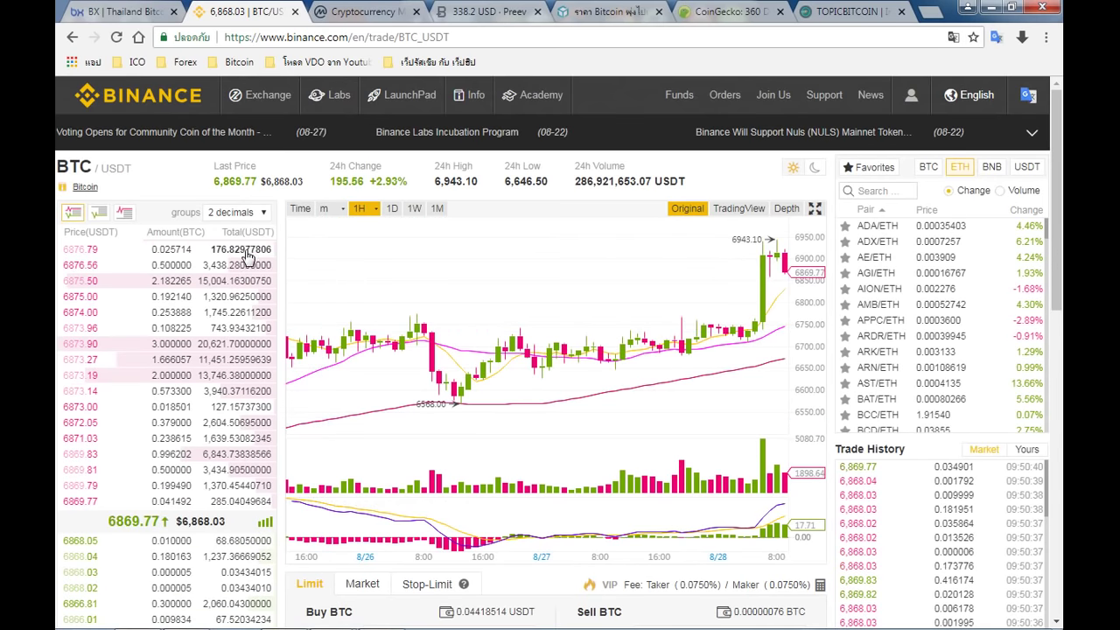
pyautogui.click(957, 190)
pyautogui.scroll(-1, 450, 184)
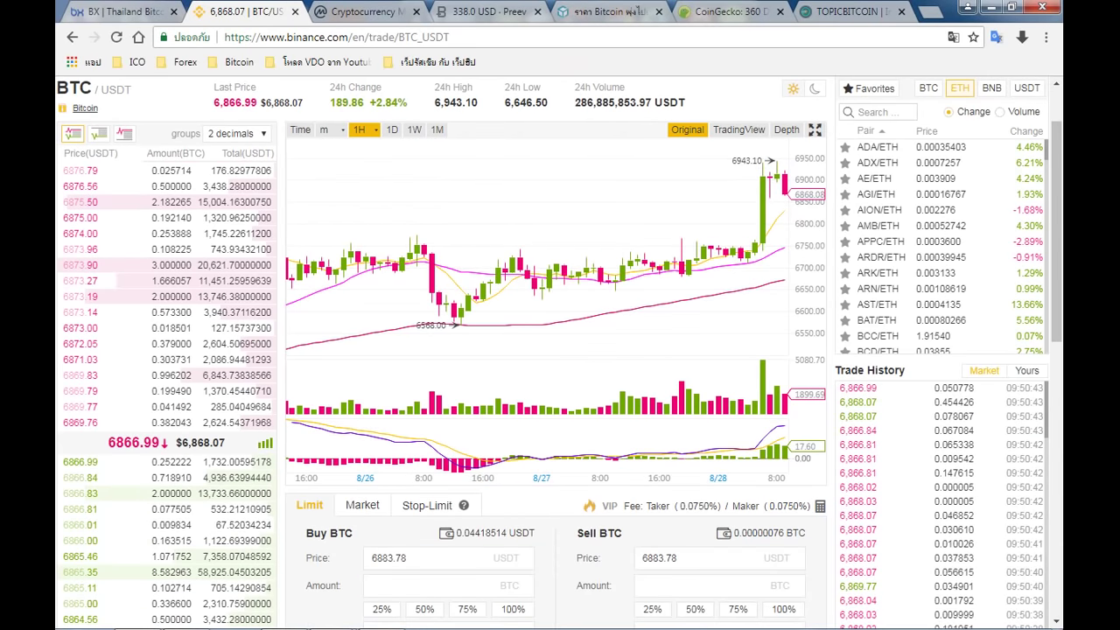
pyautogui.scroll(1, 665, 148)
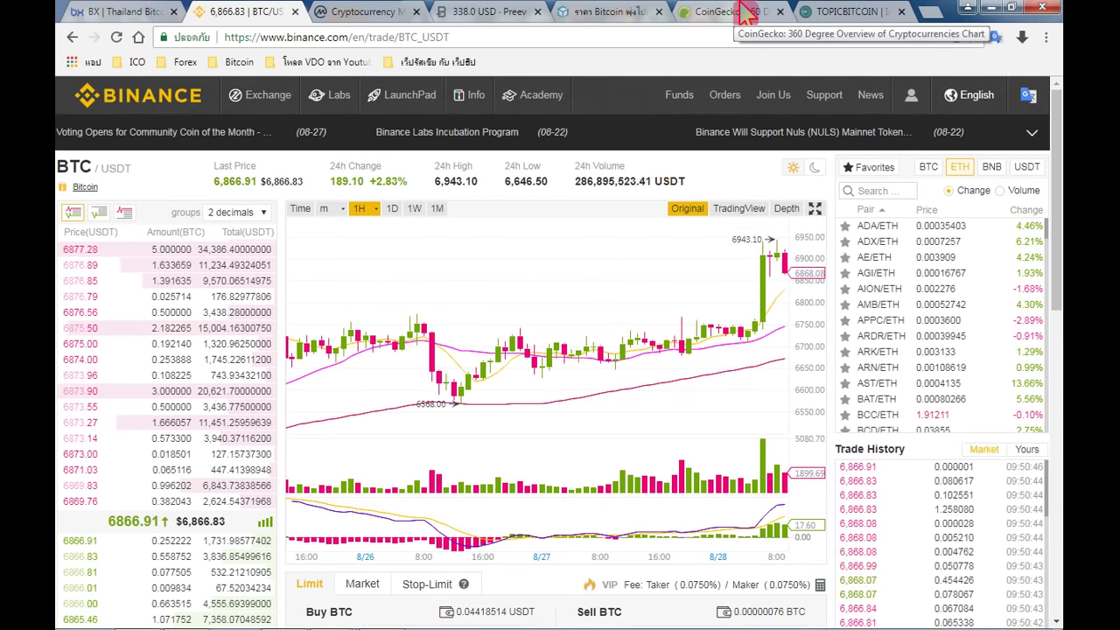
# Circle the EOS and NEO rows on CoinMarketCap in red, then show the BX.in.th Withdraw Ethereum page
pyautogui.click(592, 11)
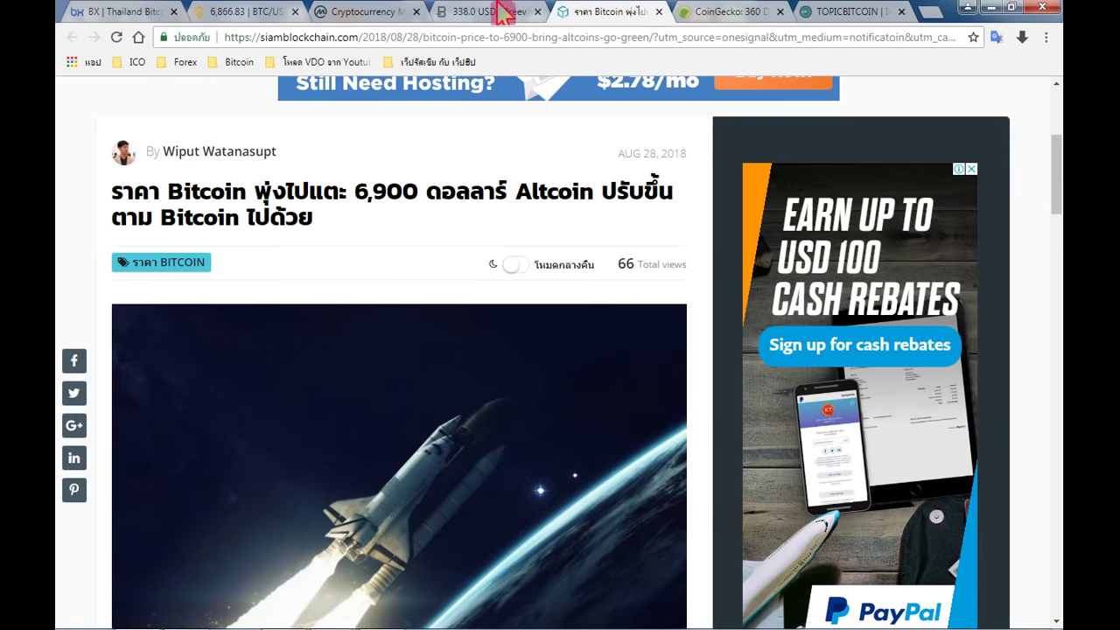
pyautogui.click(359, 11)
pyautogui.scroll(-4, 175, 464)
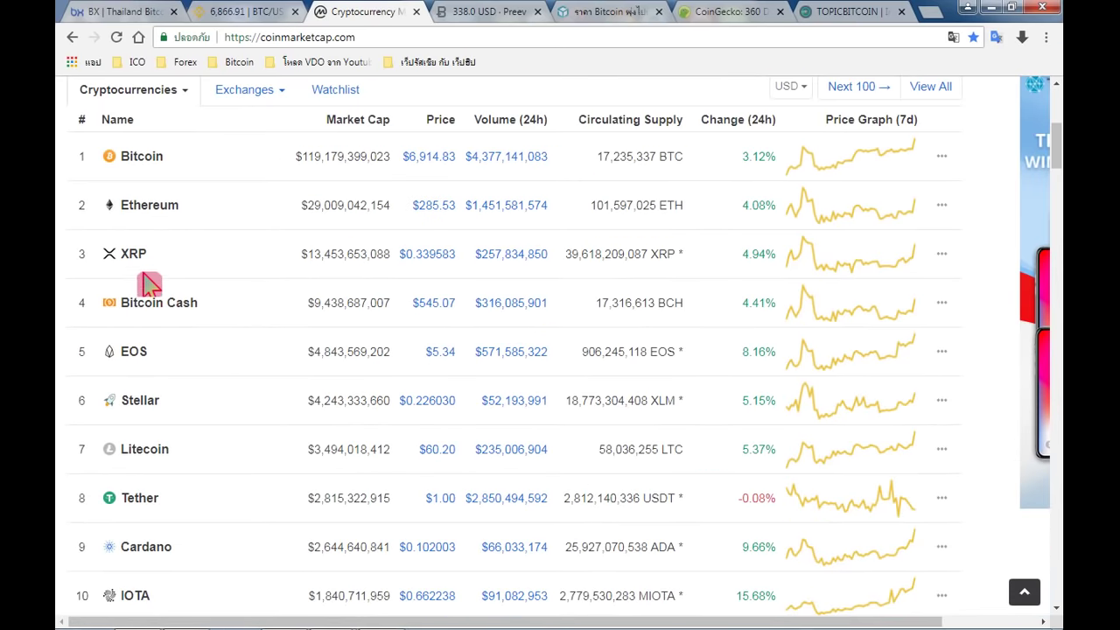
pyautogui.moveTo(55, 372); pyautogui.dragTo(188, 341)
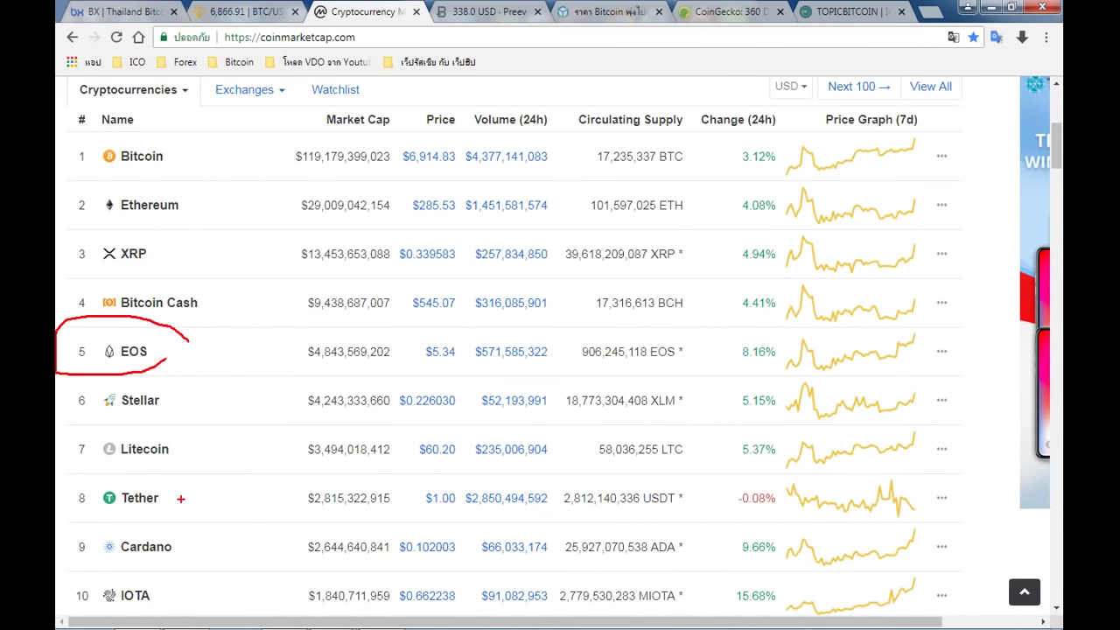
pyautogui.scroll(-4, 117, 291)
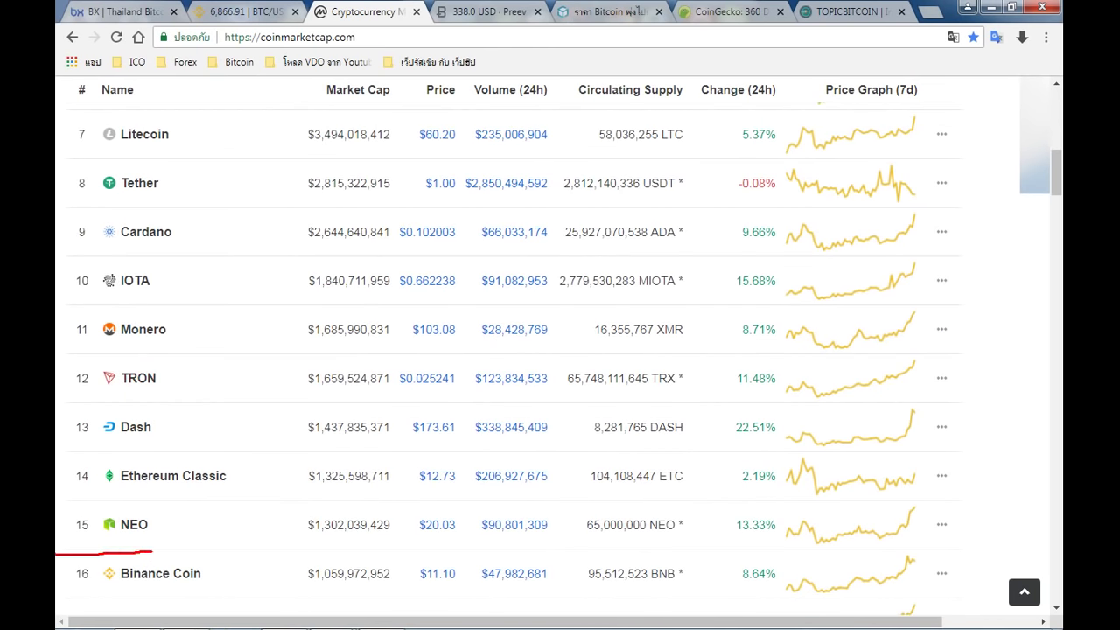
pyautogui.moveTo(206, 497)
pyautogui.mouseDown()
pyautogui.moveTo(496, 513)
pyautogui.moveTo(241, 553)
pyautogui.mouseUp()
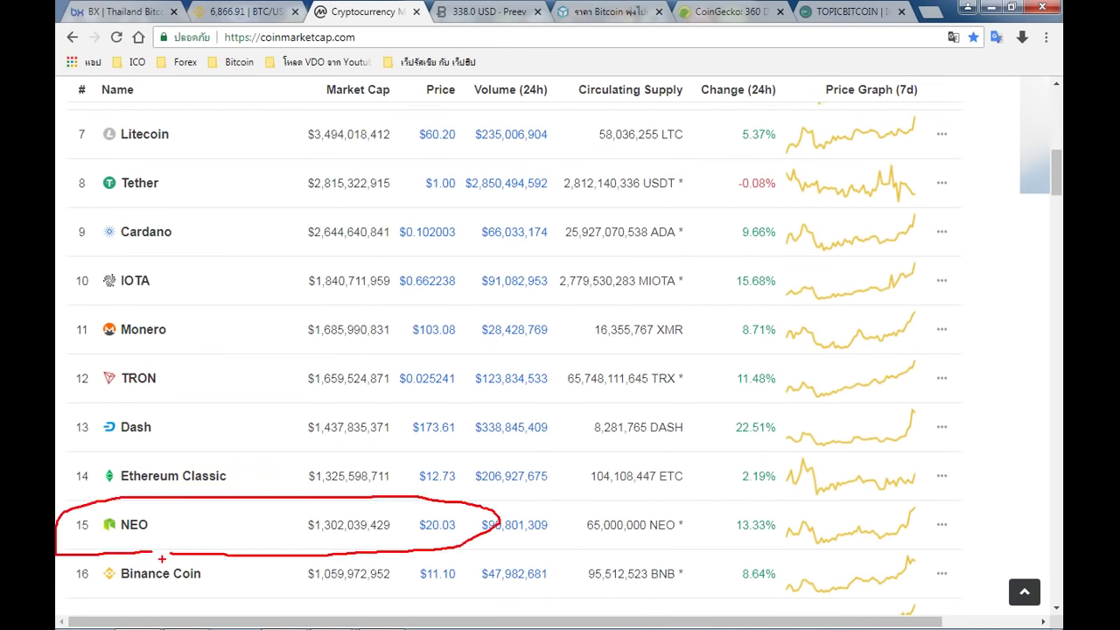
pyautogui.click(138, 9)
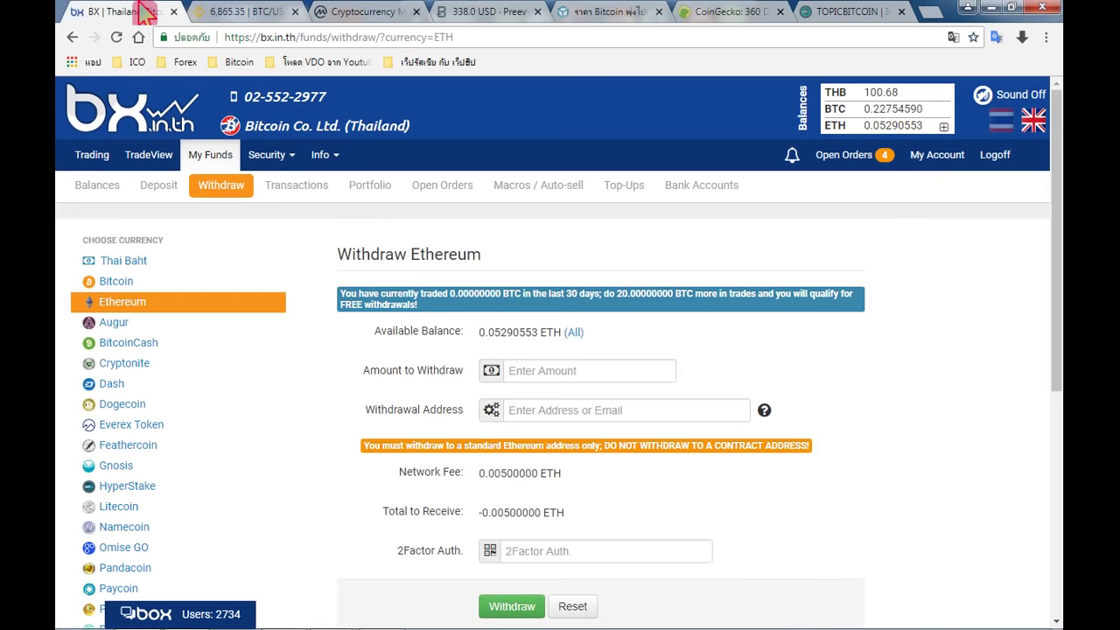
pyautogui.click(254, 11)
pyautogui.moveTo(243, 105)
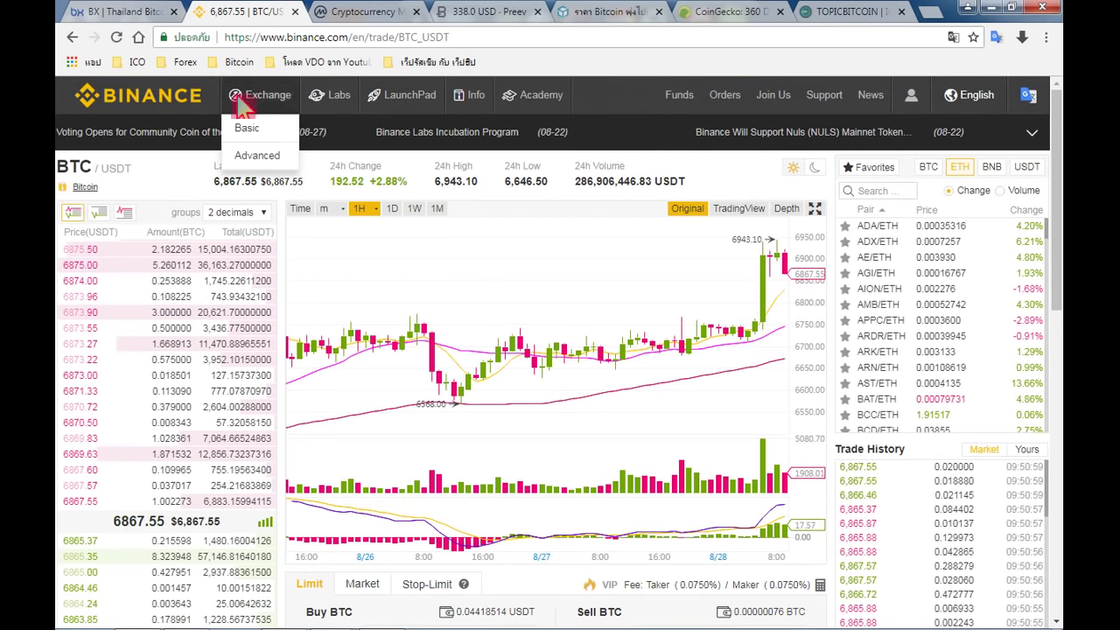
pyautogui.moveTo(224, 140)
pyautogui.mouseDown()
pyautogui.moveTo(61, 114)
pyautogui.moveTo(231, 68)
pyautogui.mouseUp()
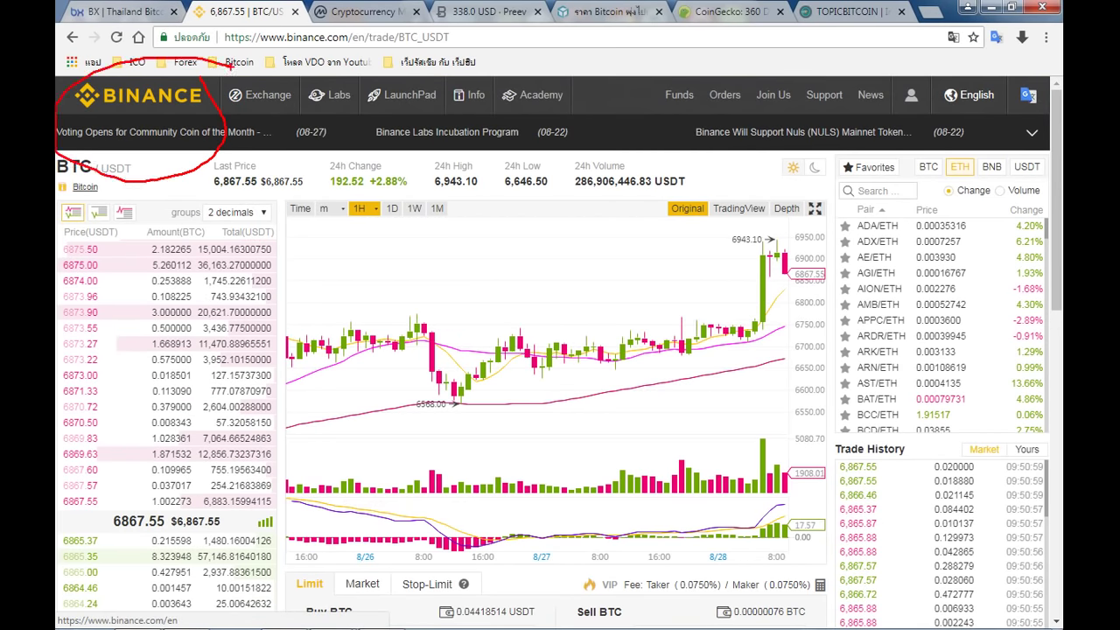
pyautogui.click(149, 12)
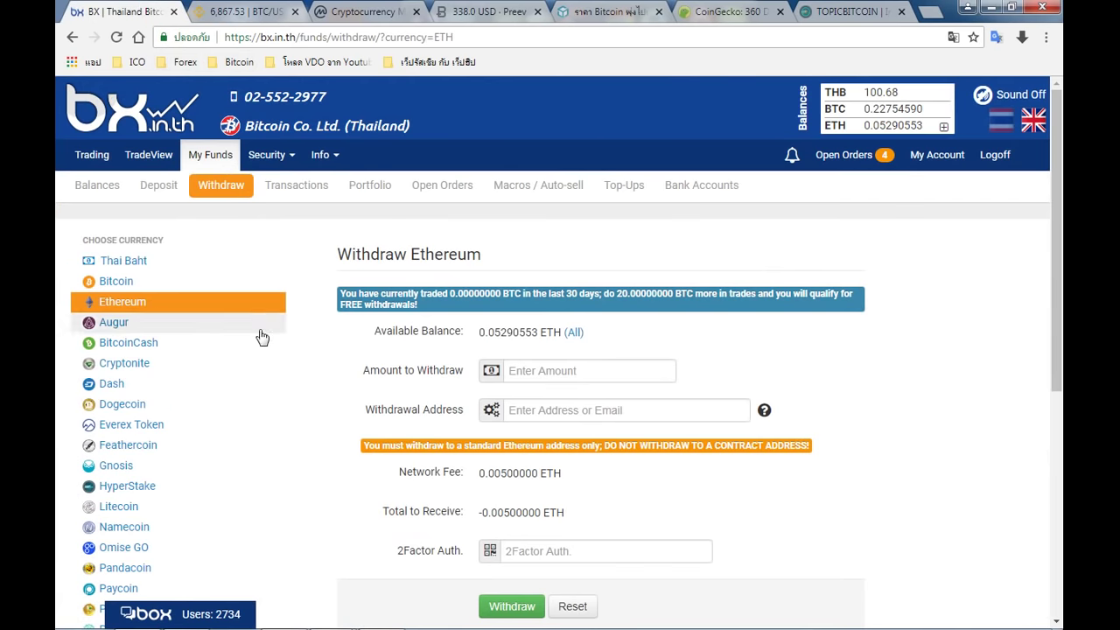
pyautogui.scroll(-2, 143, 313)
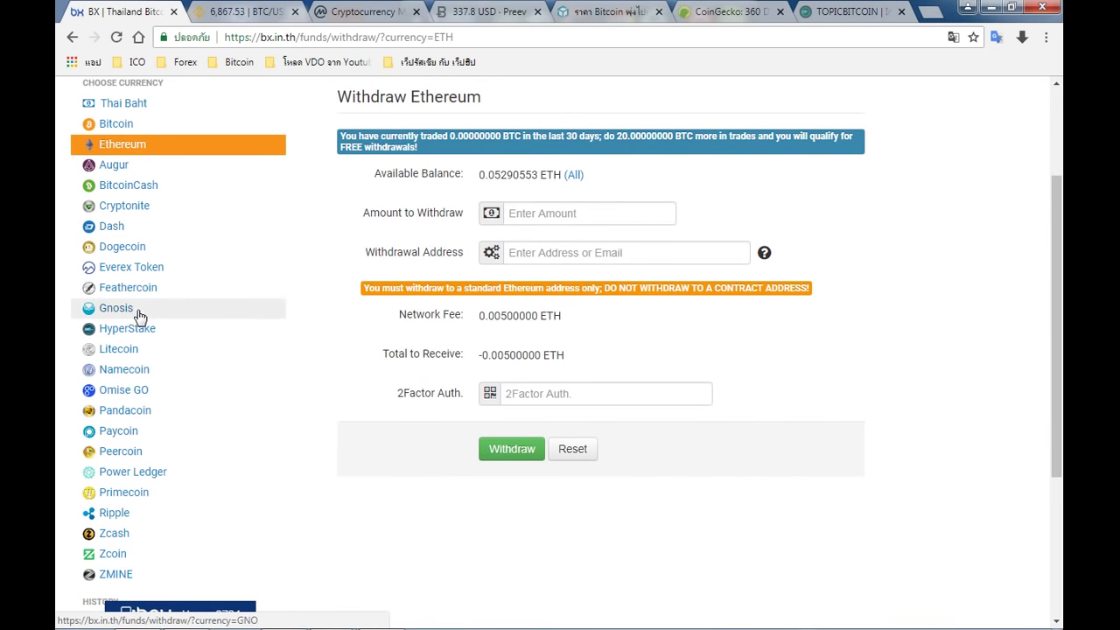
pyautogui.moveTo(71, 89); pyautogui.dragTo(56, 348)
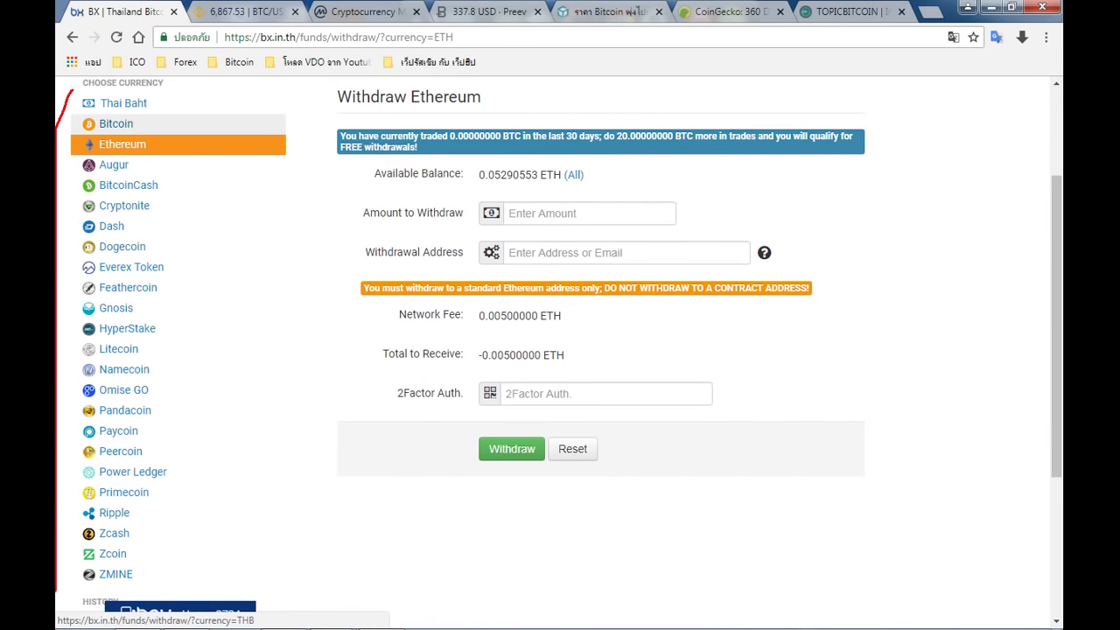
pyautogui.moveTo(149, 602); pyautogui.dragTo(201, 356)
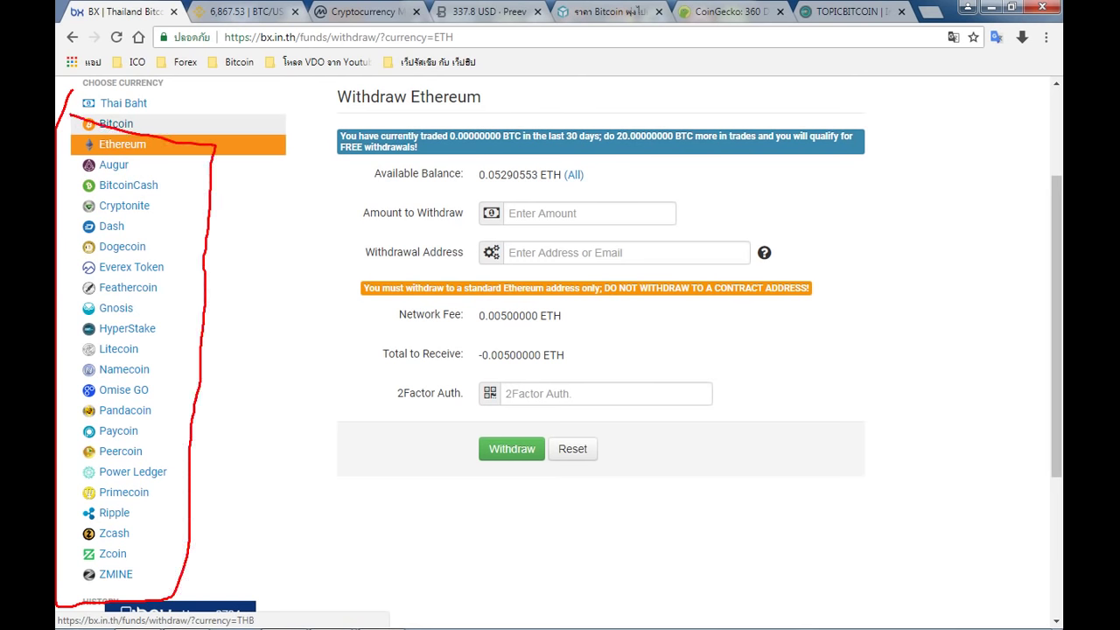
pyautogui.scroll(2, 560, 350)
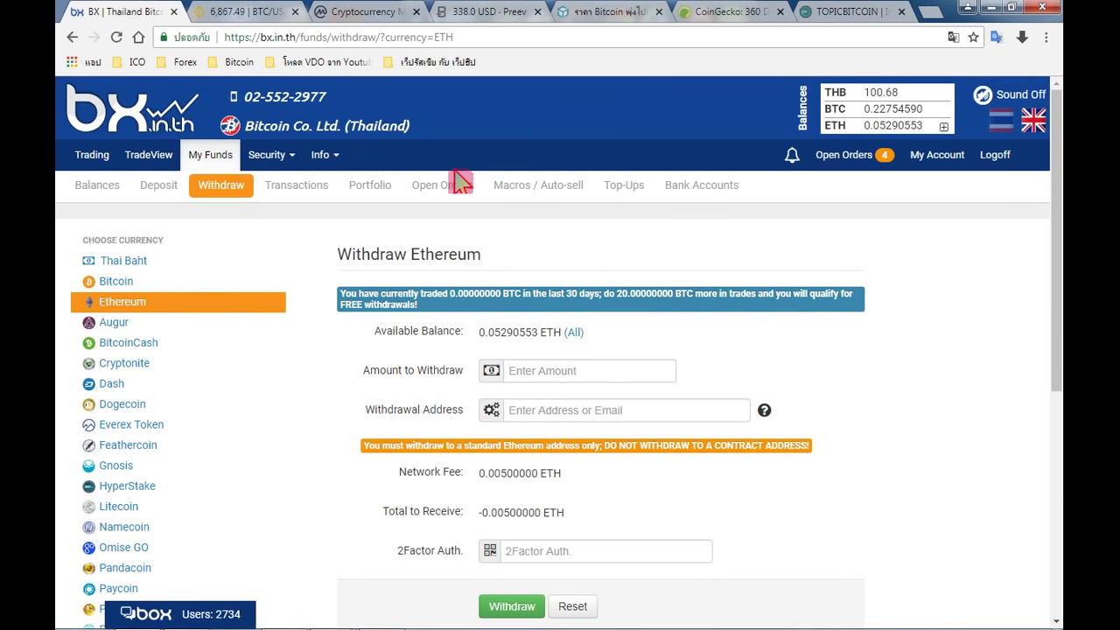
pyautogui.moveTo(890, 96)
pyautogui.moveTo(918, 94)
pyautogui.mouseDown()
pyautogui.moveTo(856, 96)
pyautogui.moveTo(936, 85)
pyautogui.mouseUp()
pyautogui.scroll(-3, 193, 263)
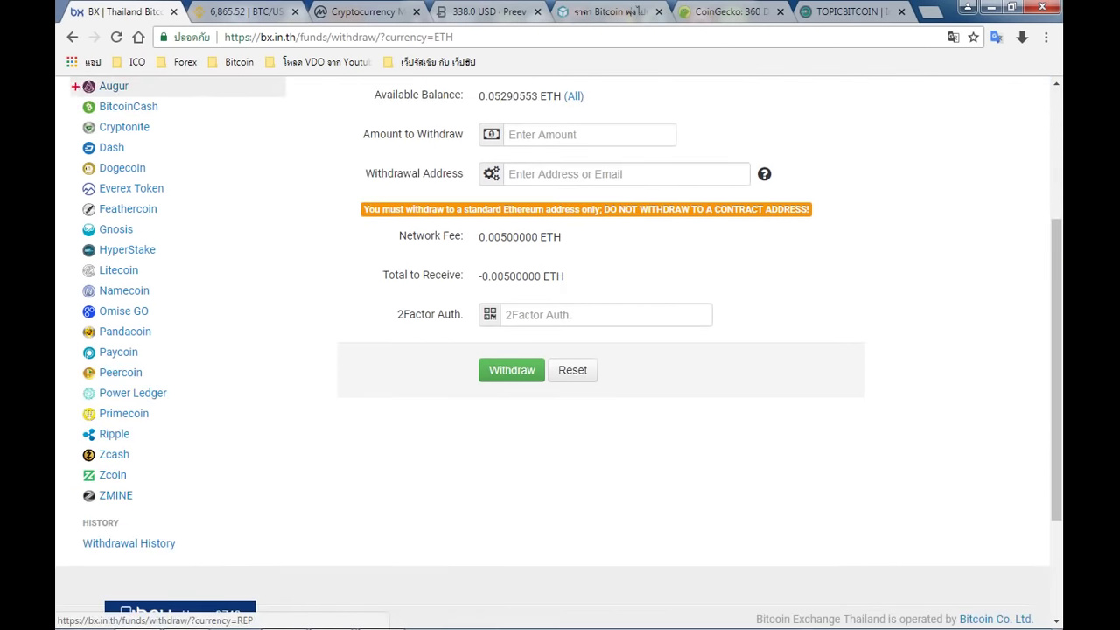
pyautogui.moveTo(73, 83)
pyautogui.mouseDown()
pyautogui.moveTo(56, 473)
pyautogui.moveTo(236, 280)
pyautogui.moveTo(61, 101)
pyautogui.moveTo(58, 114)
pyautogui.mouseUp()
pyautogui.press('Escape')
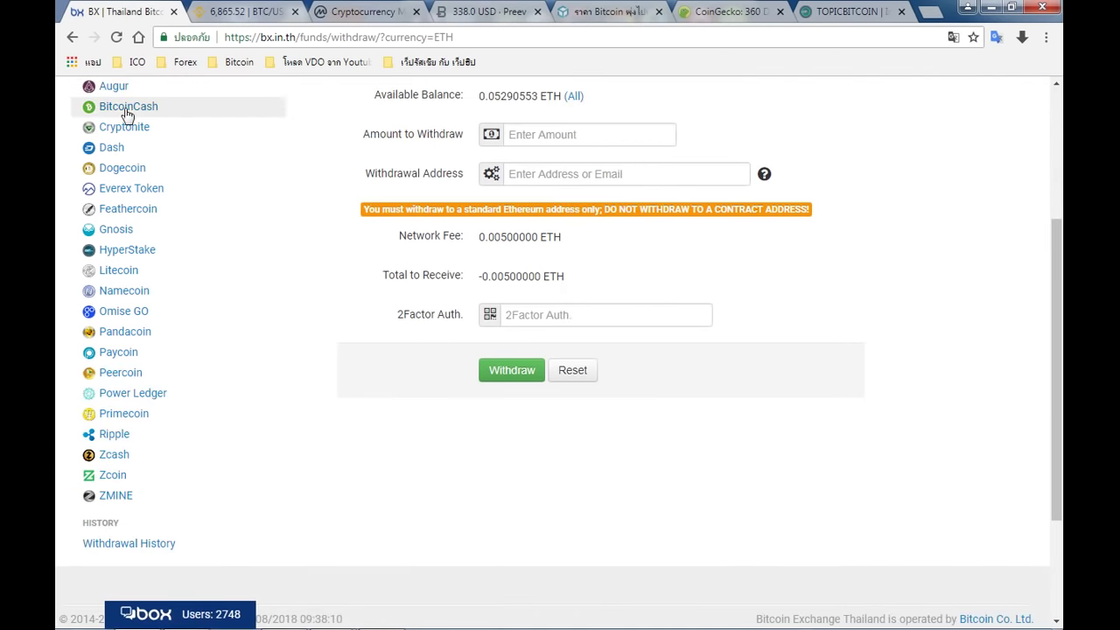
pyautogui.scroll(3, 151, 130)
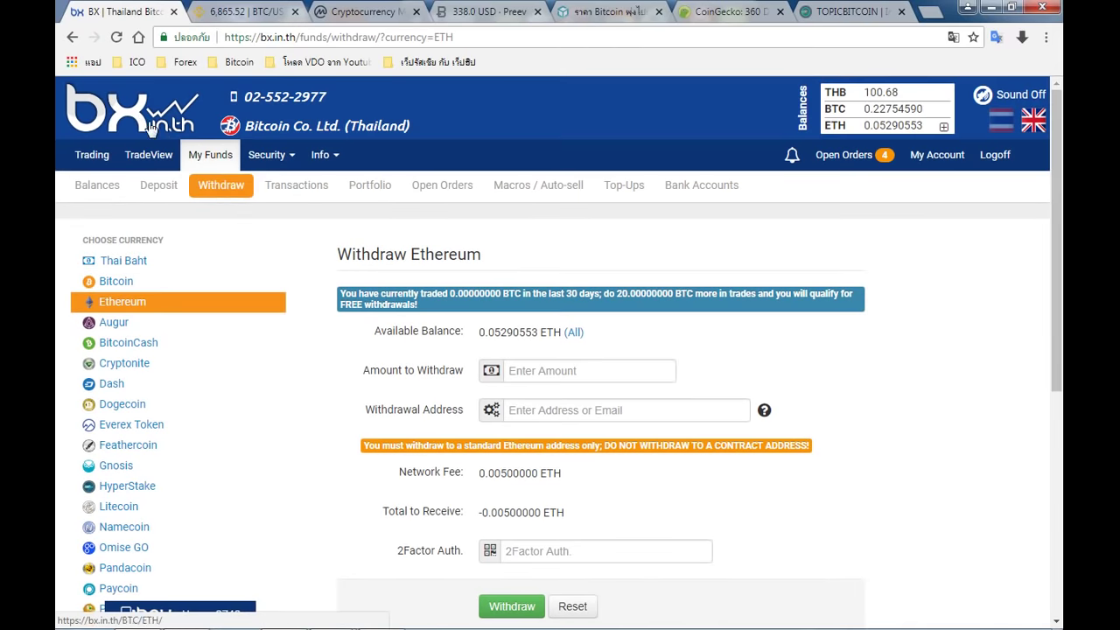
# Open the BX.in.th trading page, mark the BTC/ETH pair, and show All Markets
pyautogui.click(104, 169)
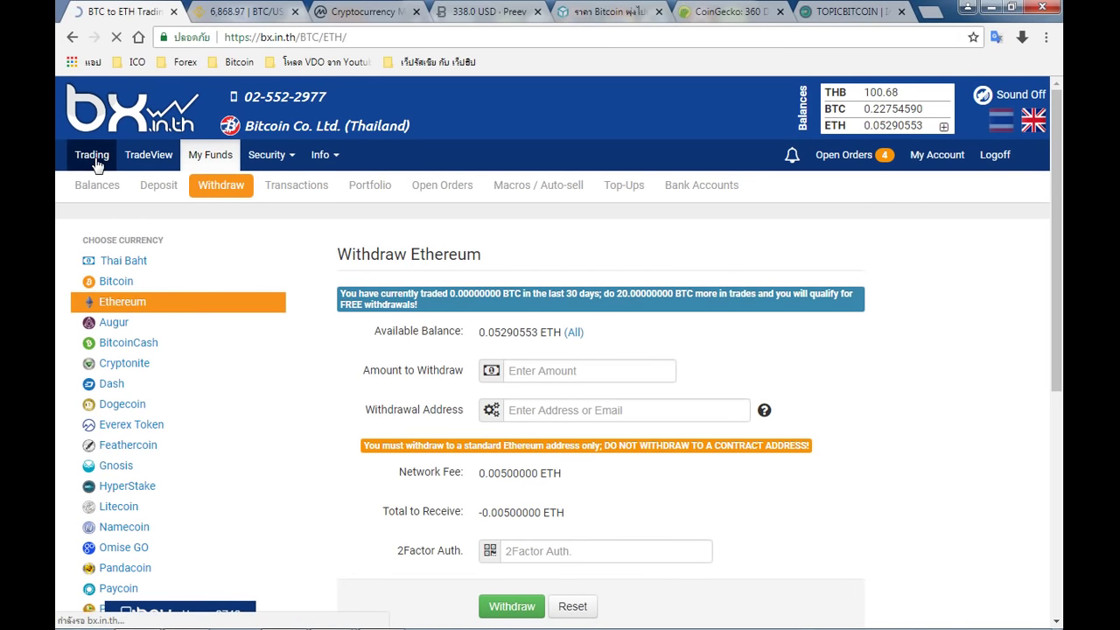
pyautogui.moveTo(111, 161); pyautogui.dragTo(99, 123)
pyautogui.moveTo(163, 170); pyautogui.dragTo(181, 179)
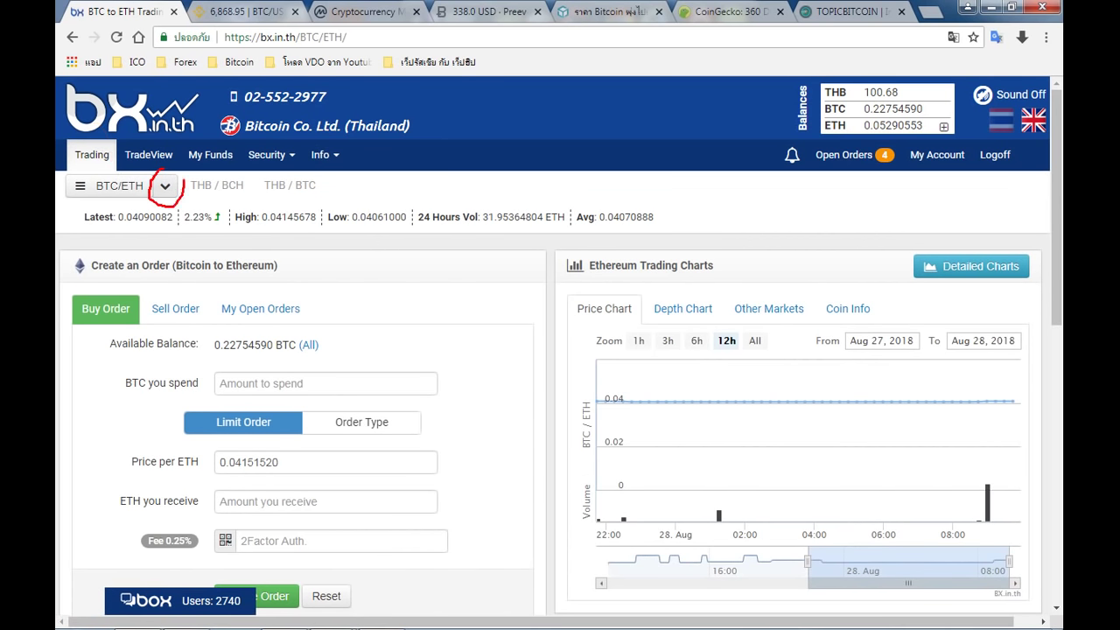
pyautogui.click(173, 188)
# Outline the THB market rows in red, then clear the annotations
pyautogui.scroll(-4, 173, 303)
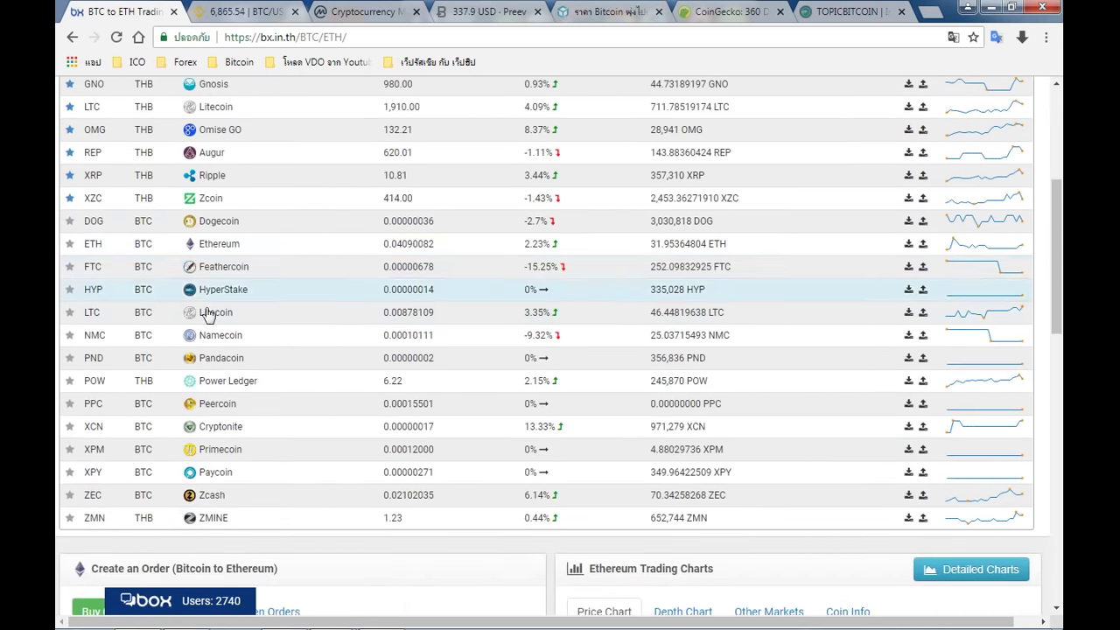
pyautogui.scroll(4, 172, 302)
pyautogui.moveTo(181, 261); pyautogui.dragTo(186, 306)
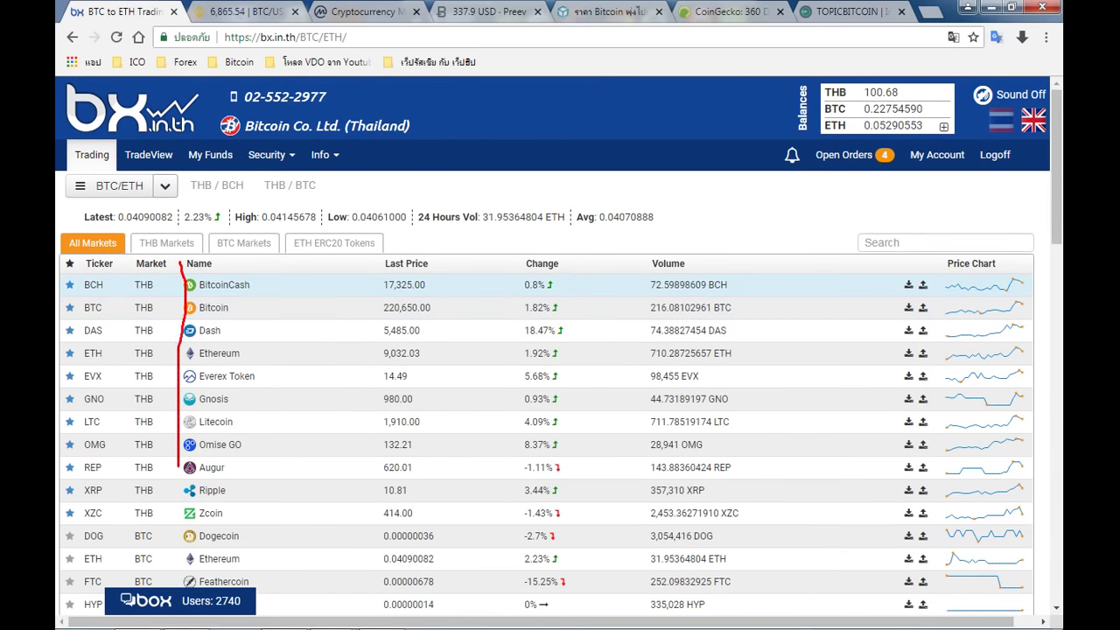
pyautogui.moveTo(74, 516); pyautogui.dragTo(87, 303)
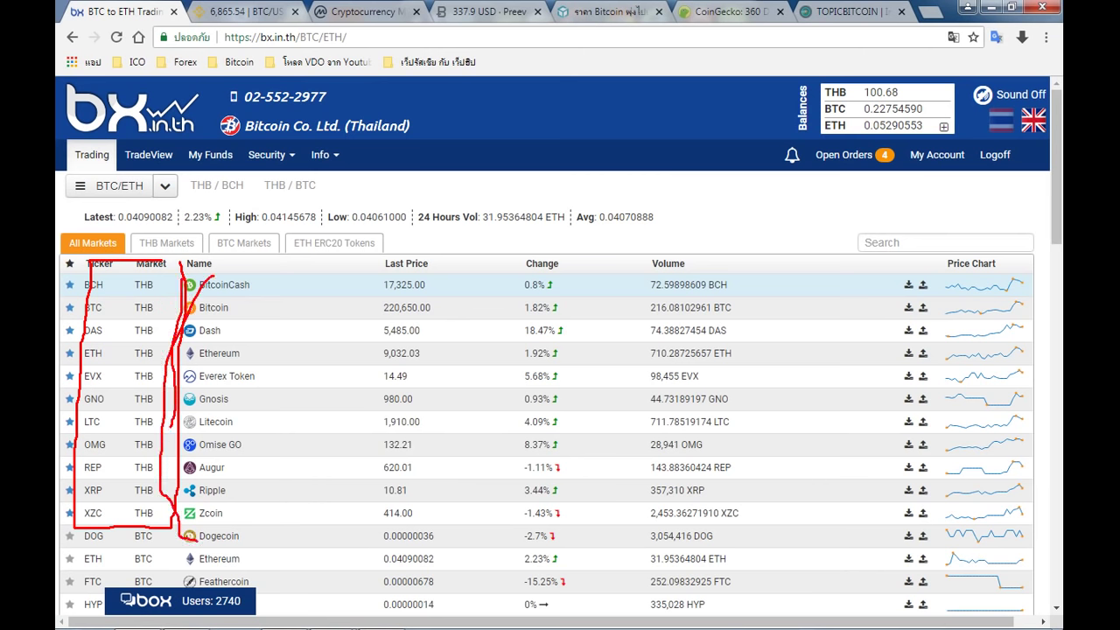
pyautogui.moveTo(196, 540); pyautogui.dragTo(301, 308)
pyautogui.press('Escape')
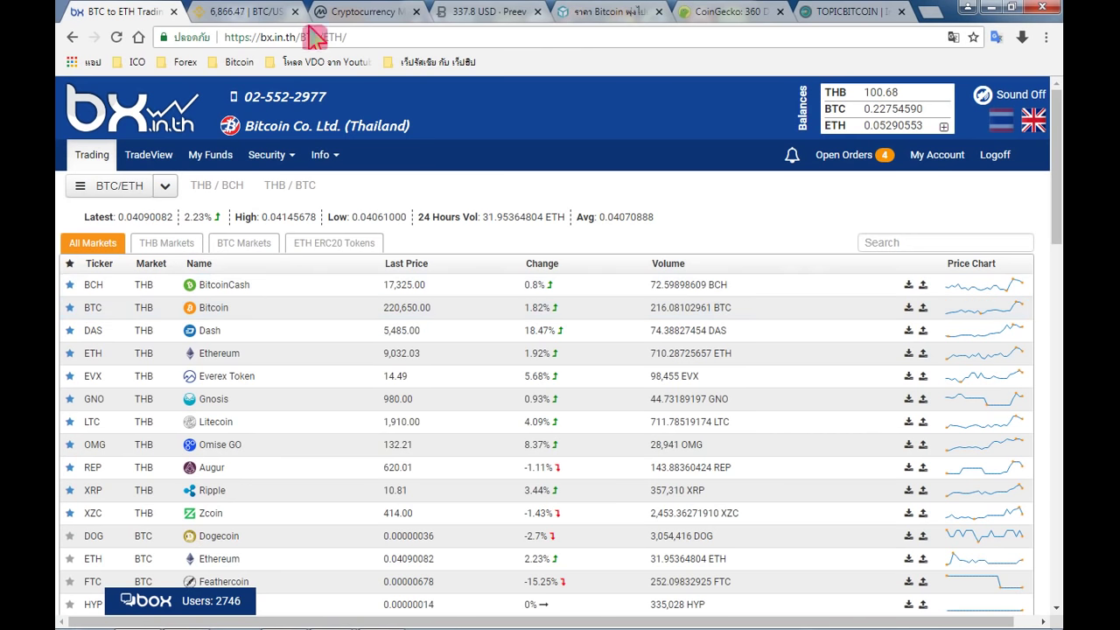
pyautogui.click(262, 11)
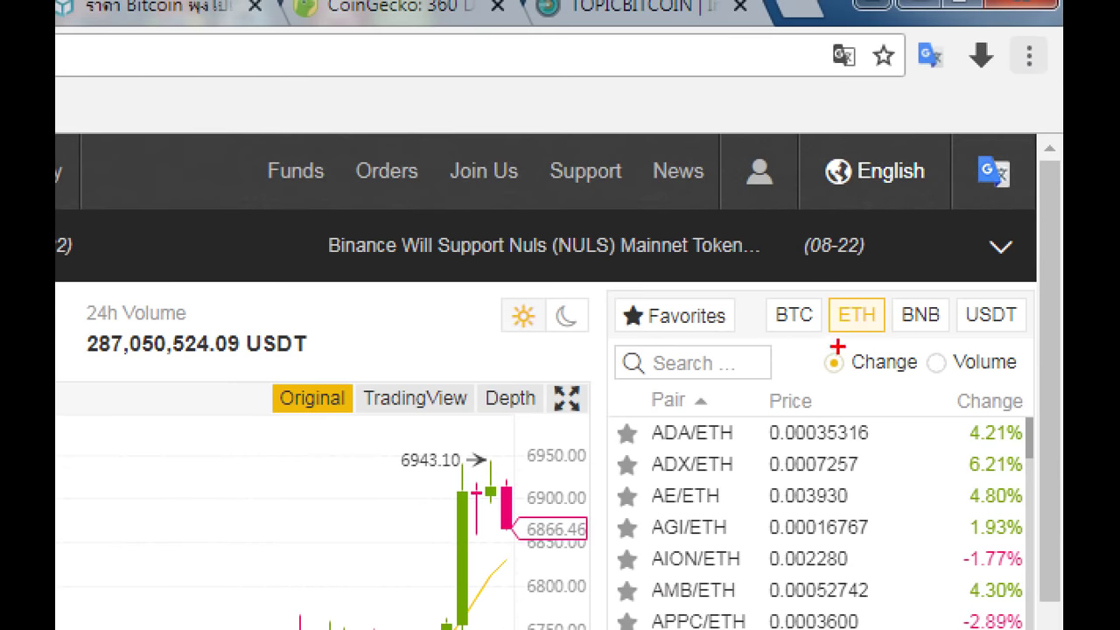
pyautogui.moveTo(829, 330); pyautogui.dragTo(752, 320)
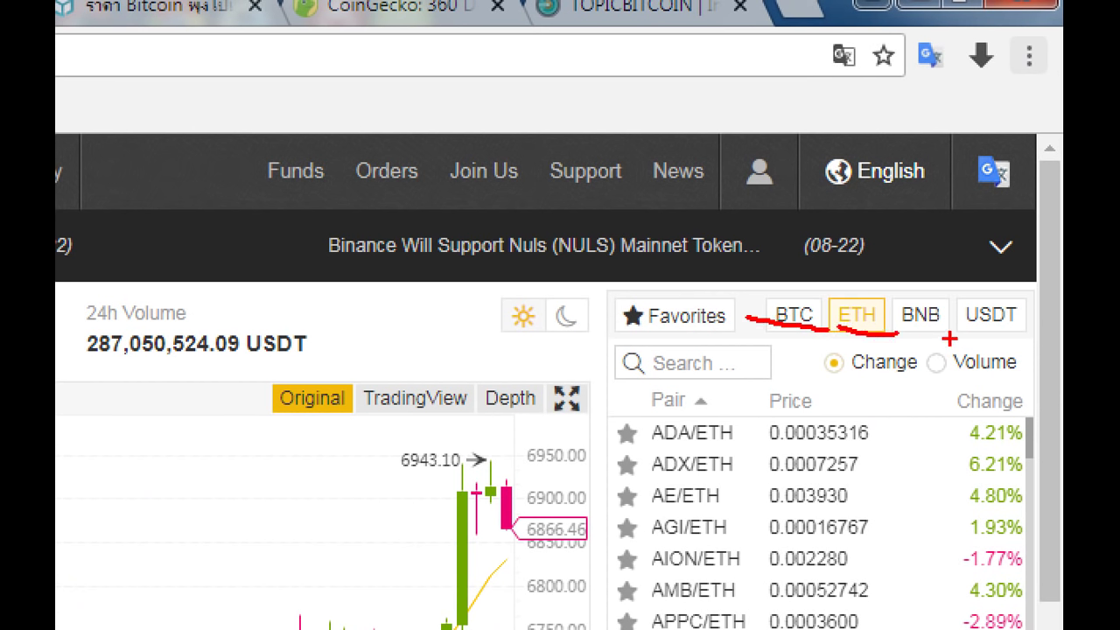
pyautogui.moveTo(435, 208); pyautogui.dragTo(455, 259)
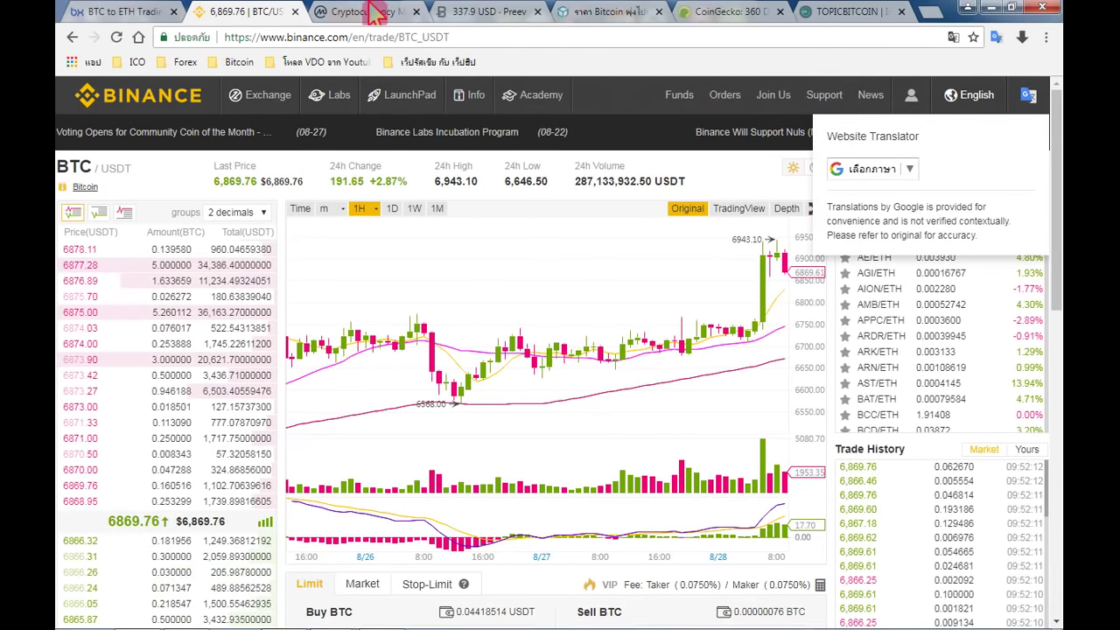
pyautogui.click(122, 12)
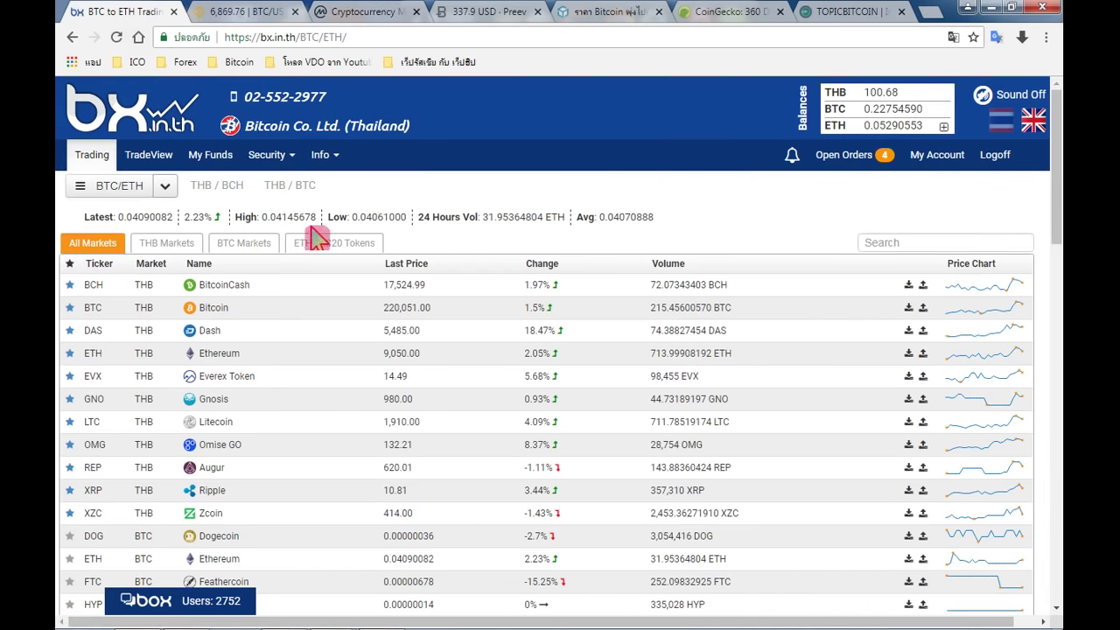
# Scroll the BX.in.th markets table and open the TradeView page
pyautogui.scroll(-2, 253, 232)
pyautogui.scroll(-3, 235, 288)
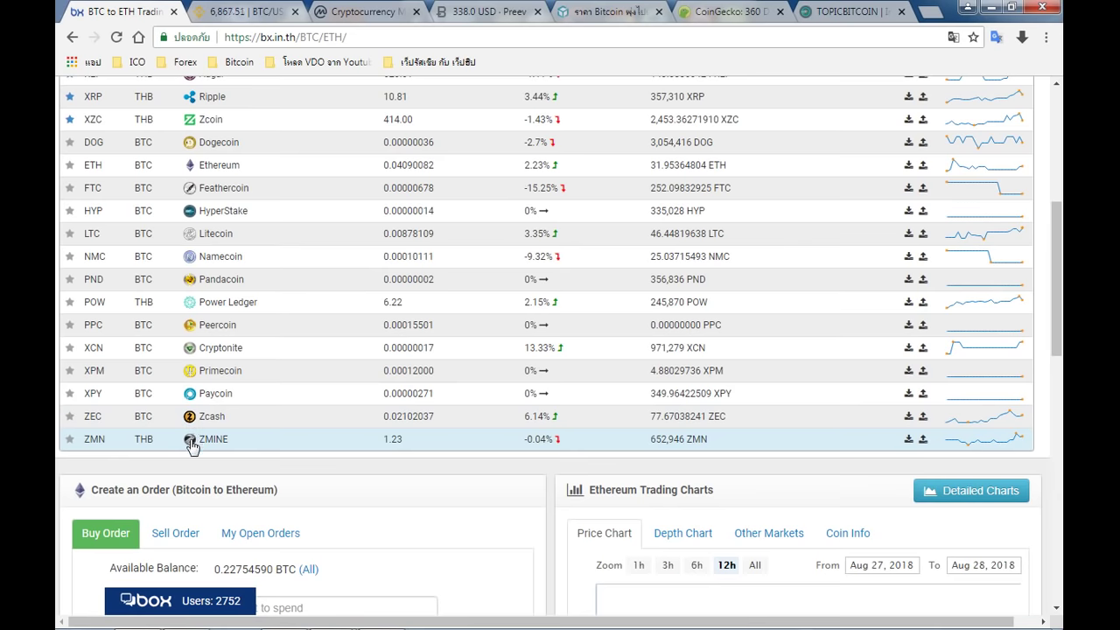
pyautogui.scroll(5, 192, 442)
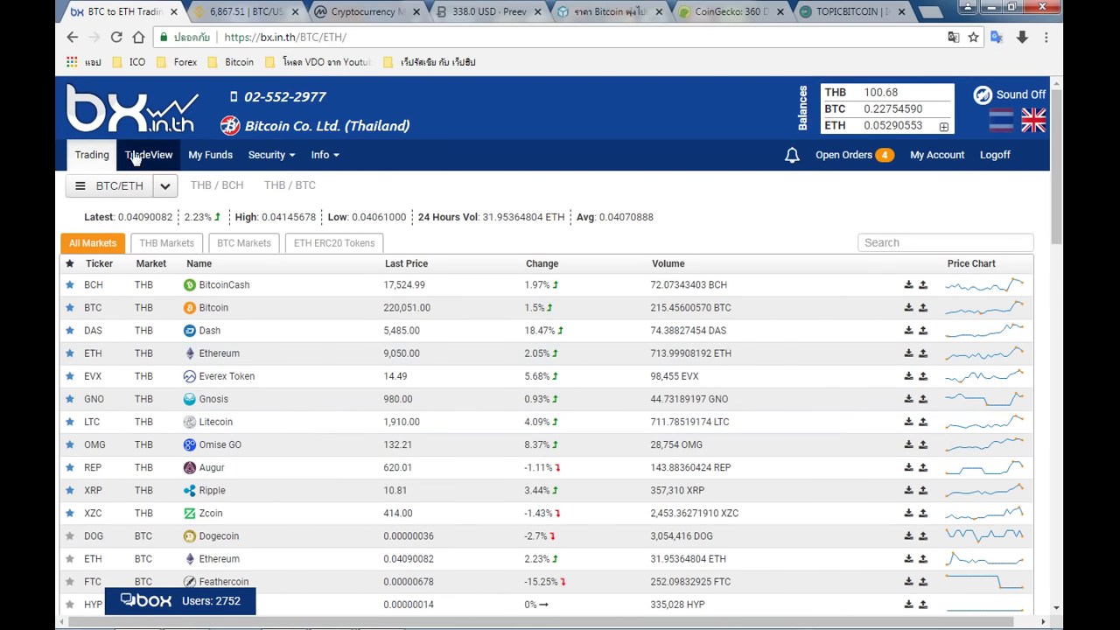
pyautogui.click(135, 156)
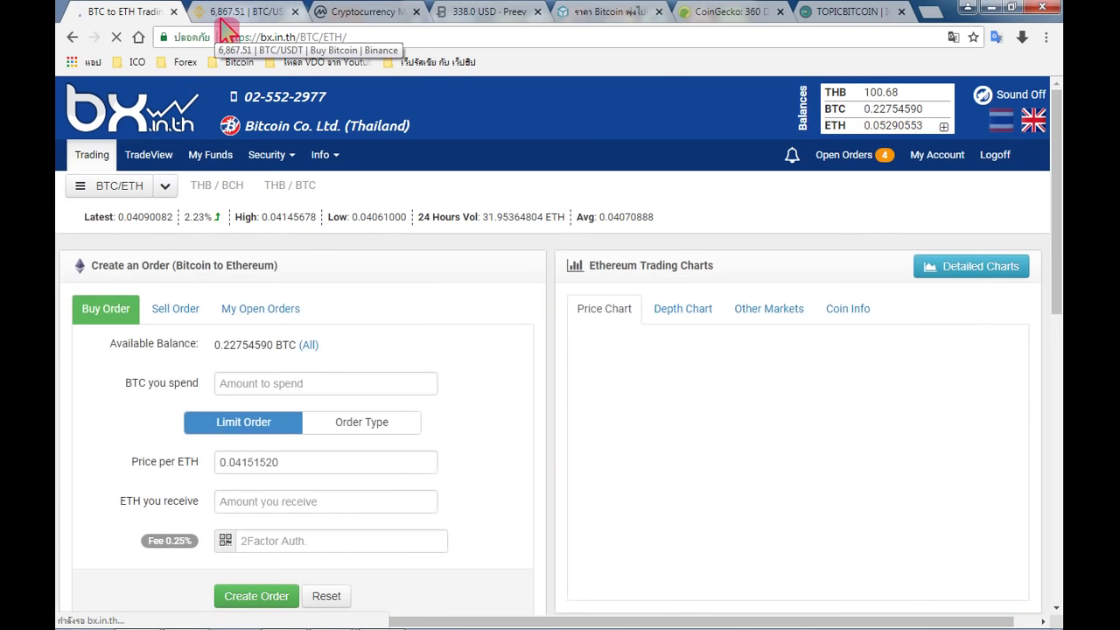
# Circle the NEO row on CoinMarketCap in red, then switch to the Siam Blockchain article
pyautogui.click(402, 12)
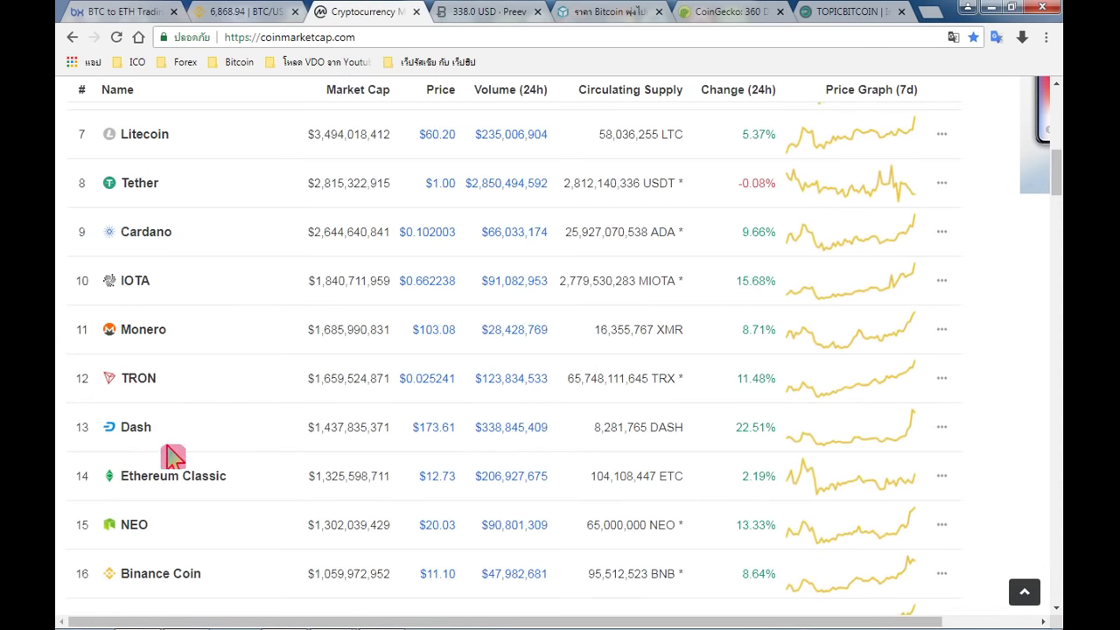
pyautogui.scroll(-3, 171, 451)
pyautogui.moveTo(138, 392); pyautogui.dragTo(265, 357)
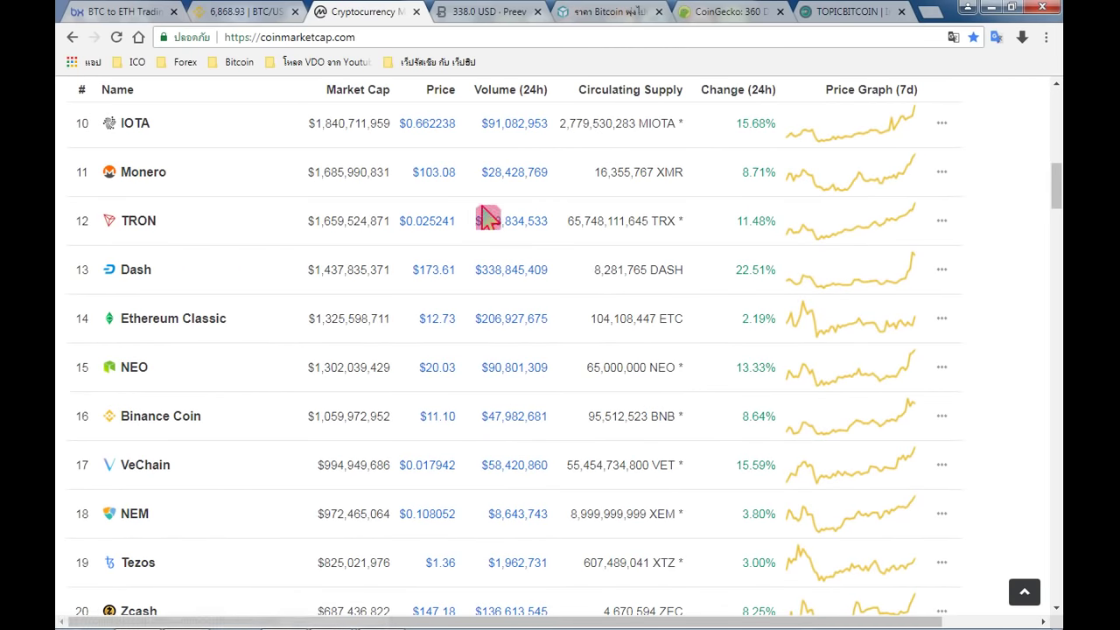
pyautogui.click(647, 12)
# Return to the Siam Blockchain homepage
pyautogui.scroll(2, 376, 393)
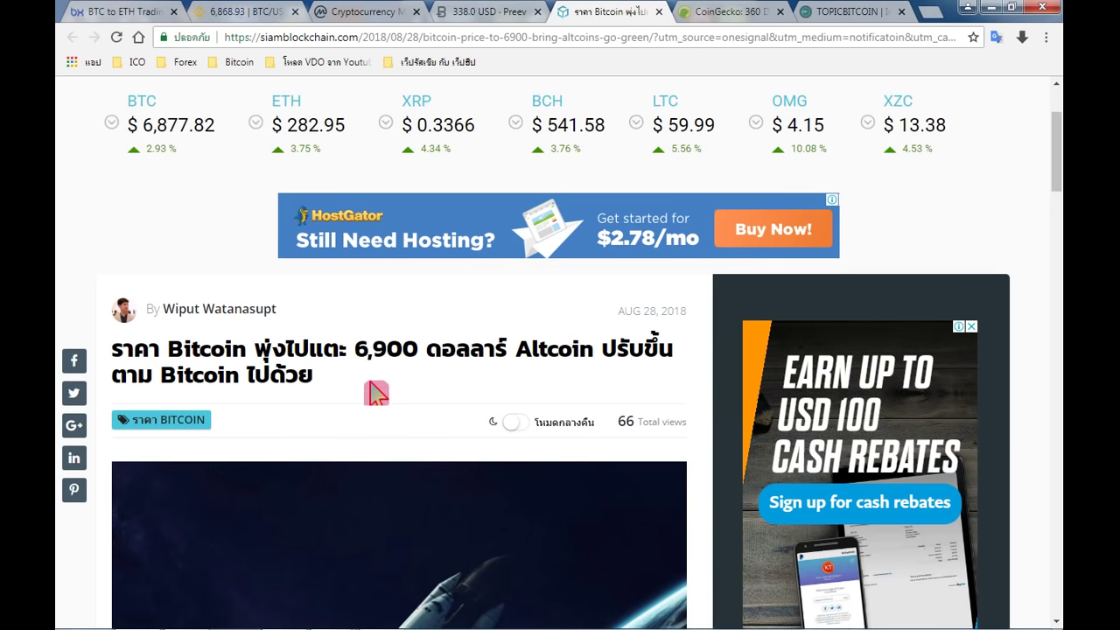
pyautogui.moveTo(380, 320)
pyautogui.mouseDown()
pyautogui.moveTo(412, 292)
pyautogui.moveTo(481, 420)
pyautogui.mouseUp()
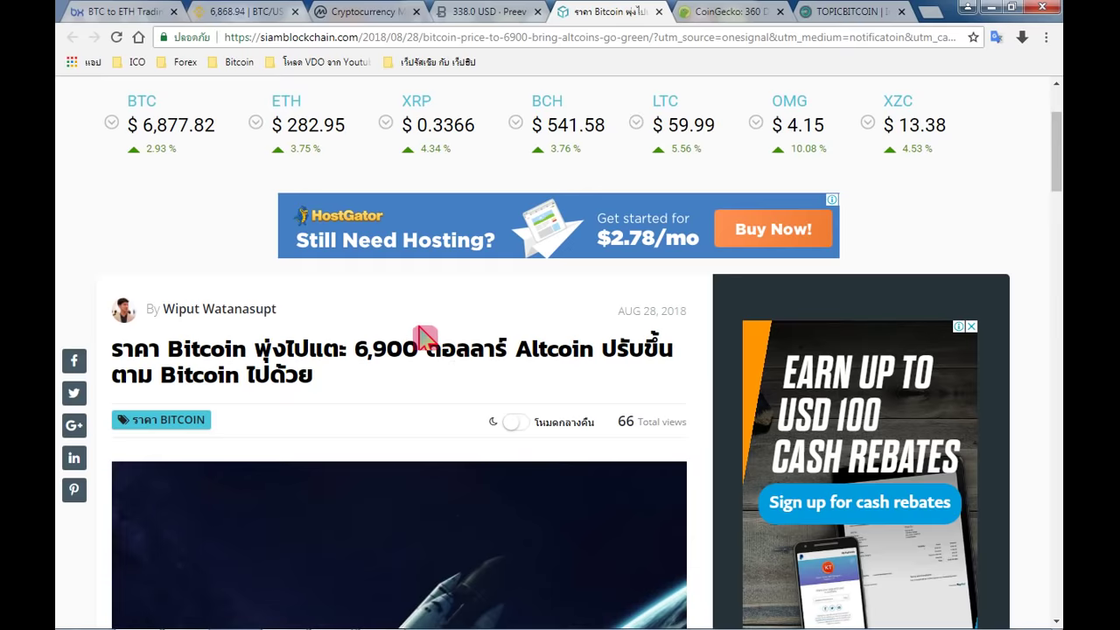
pyautogui.scroll(-3, 418, 336)
pyautogui.scroll(5, 407, 343)
pyautogui.click(215, 145)
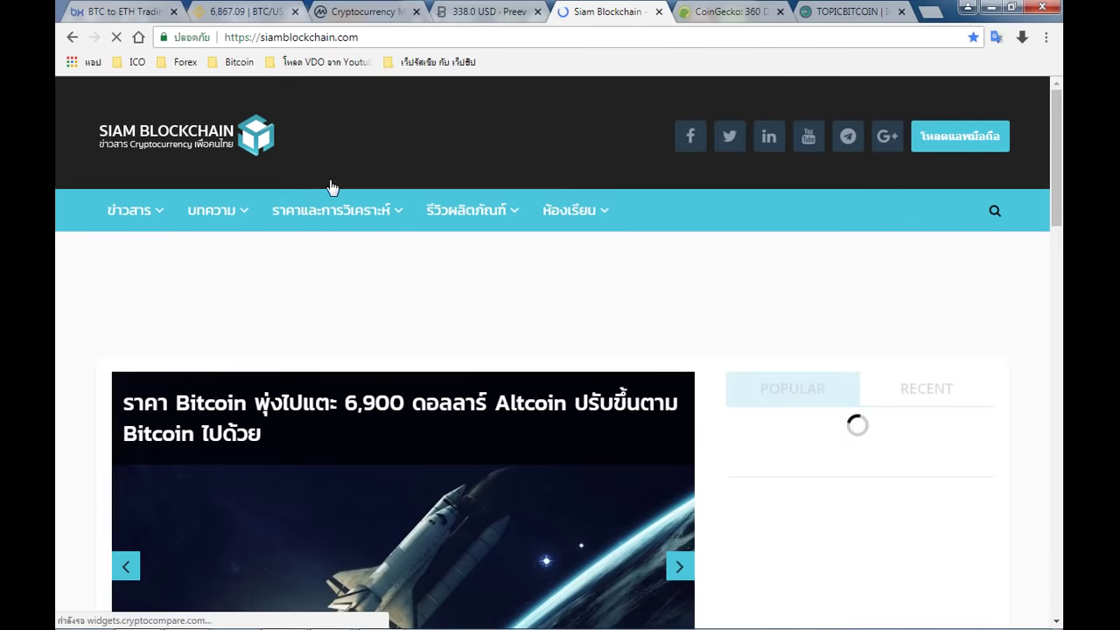
# Scroll down the news list and load more articles onto page 2
pyautogui.scroll(-4, 449, 235)
pyautogui.scroll(-3, 69, 270)
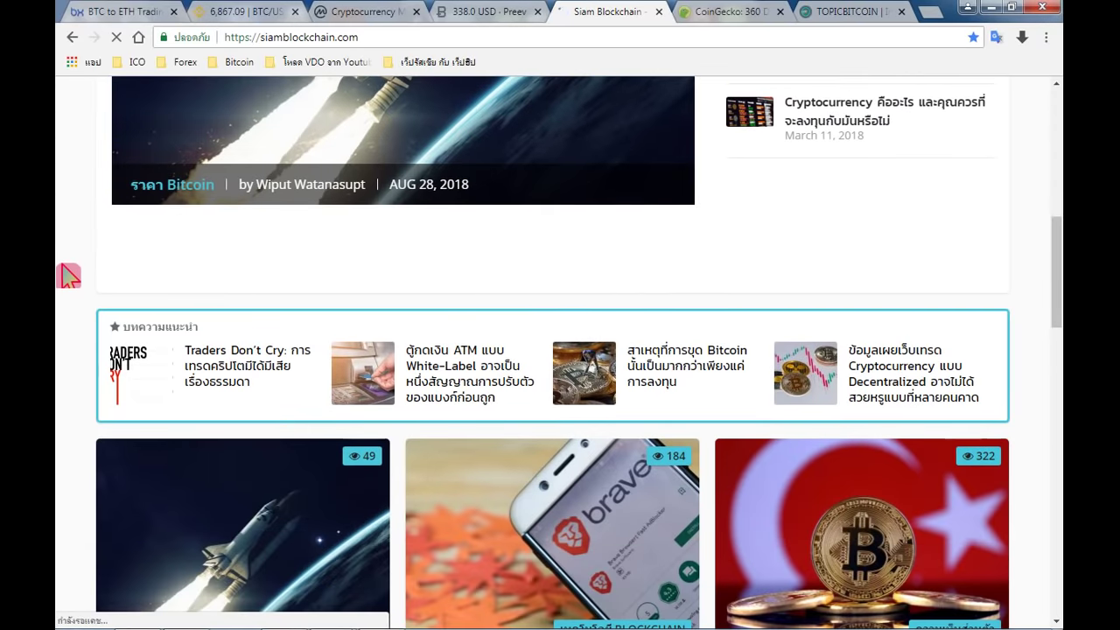
pyautogui.scroll(-5, 69, 258)
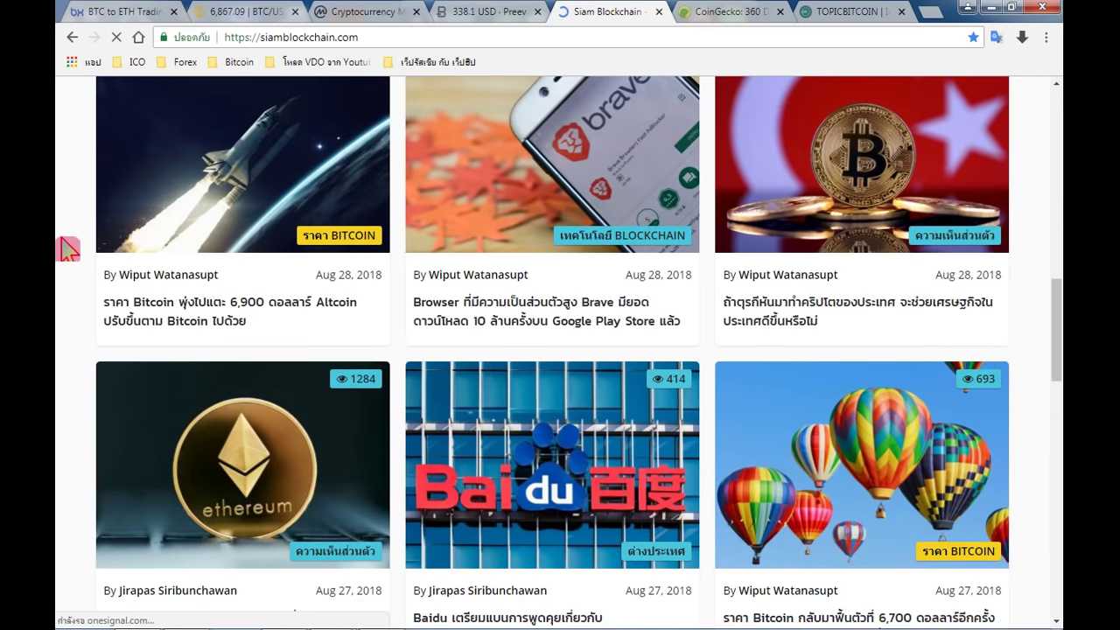
pyautogui.scroll(-7, 68, 251)
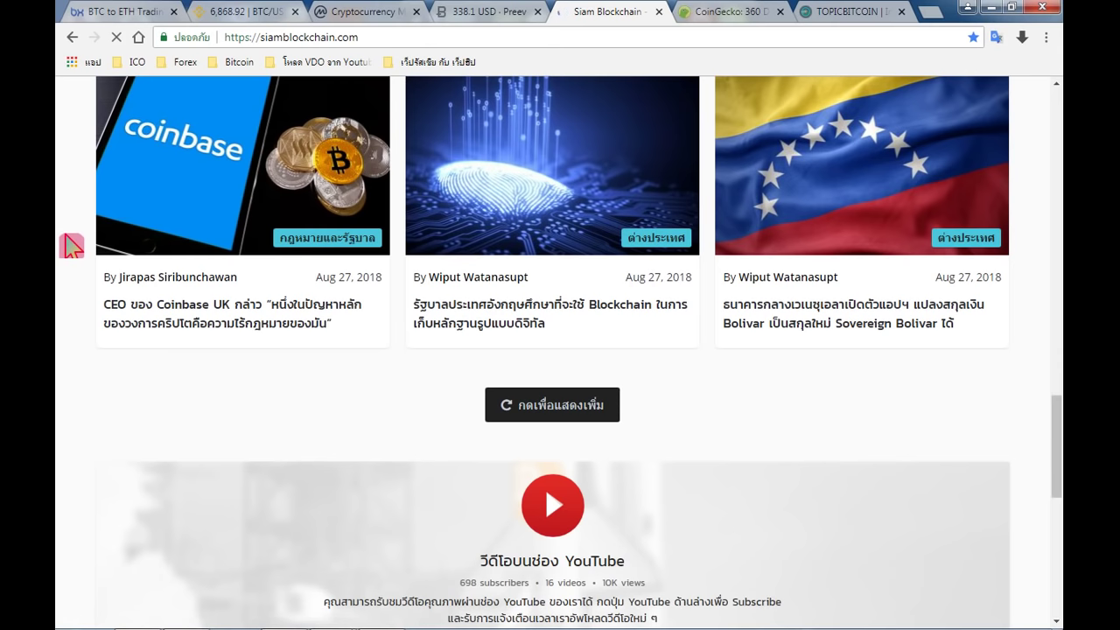
pyautogui.click(529, 402)
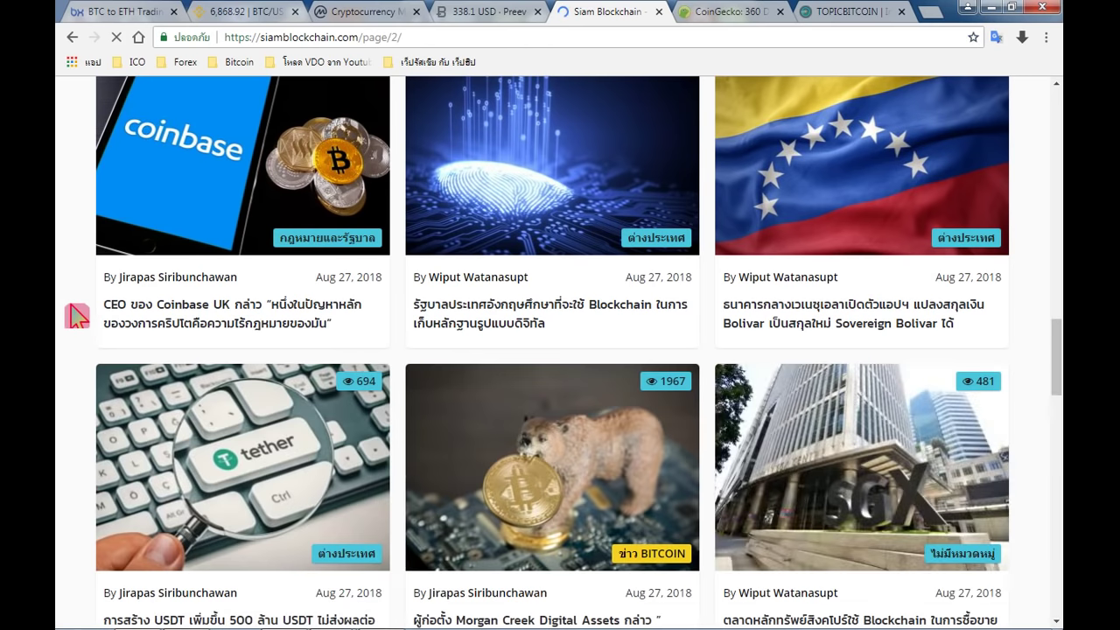
pyautogui.scroll(-5, 67, 306)
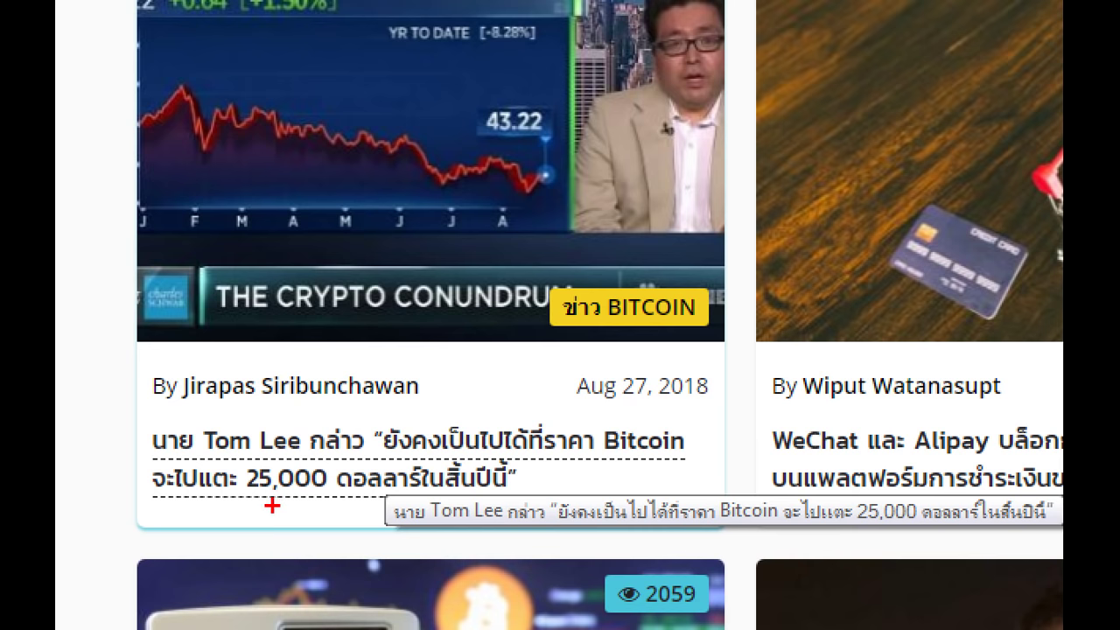
# Circle the Tom Lee article title in red, then switch to the CoinMarketCap ranking table
pyautogui.moveTo(294, 512)
pyautogui.mouseDown()
pyautogui.moveTo(120, 435)
pyautogui.moveTo(665, 410)
pyautogui.moveTo(245, 531)
pyautogui.mouseUp()
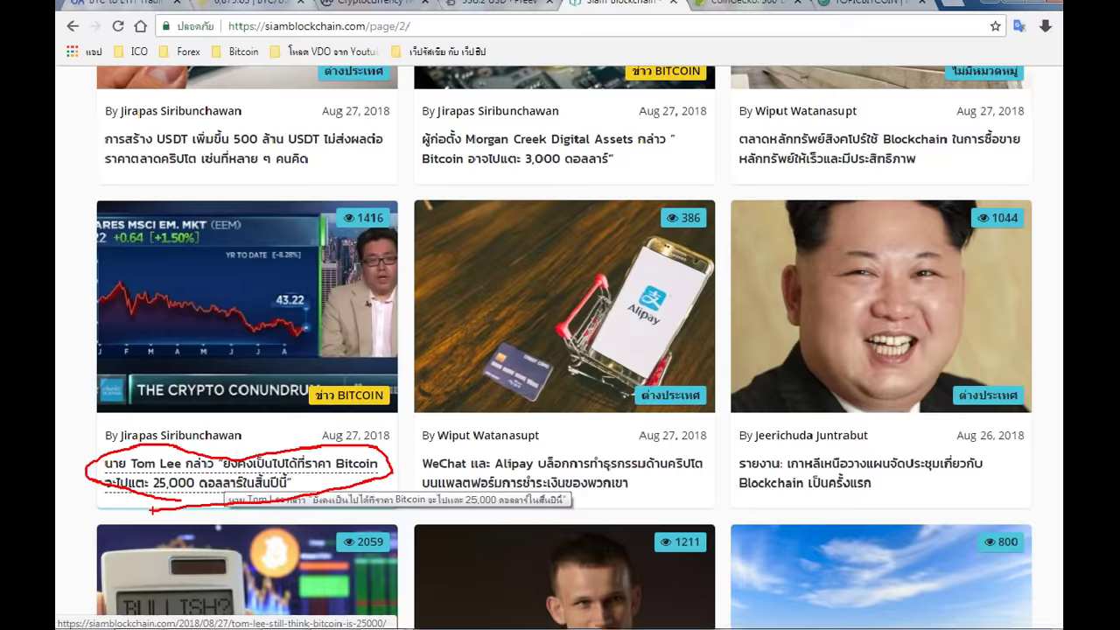
pyautogui.scroll(10, 120, 438)
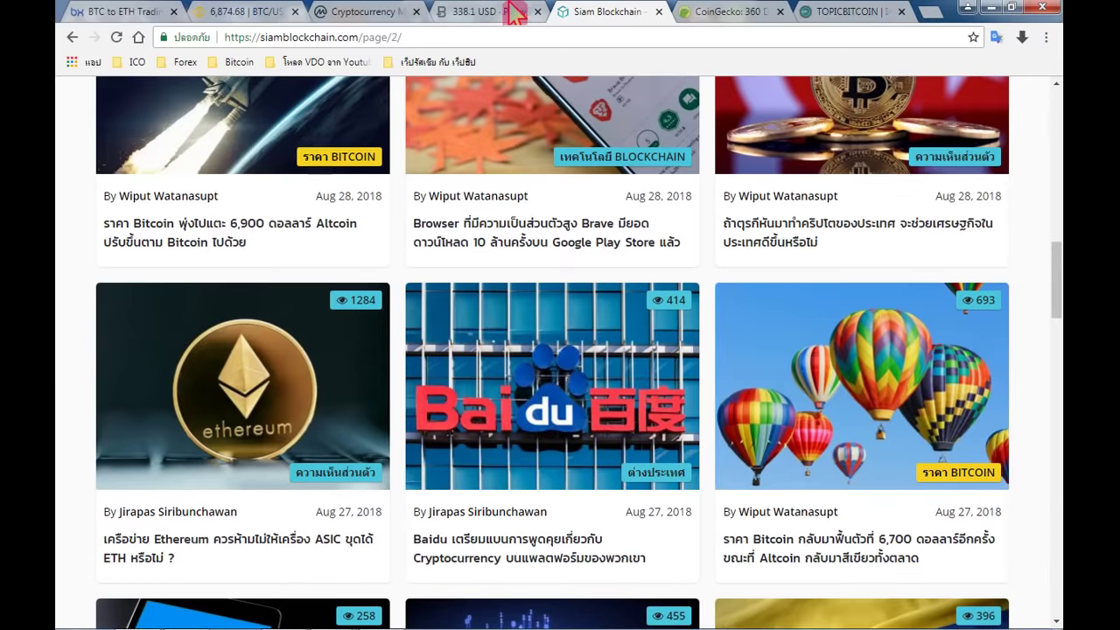
pyautogui.click(371, 12)
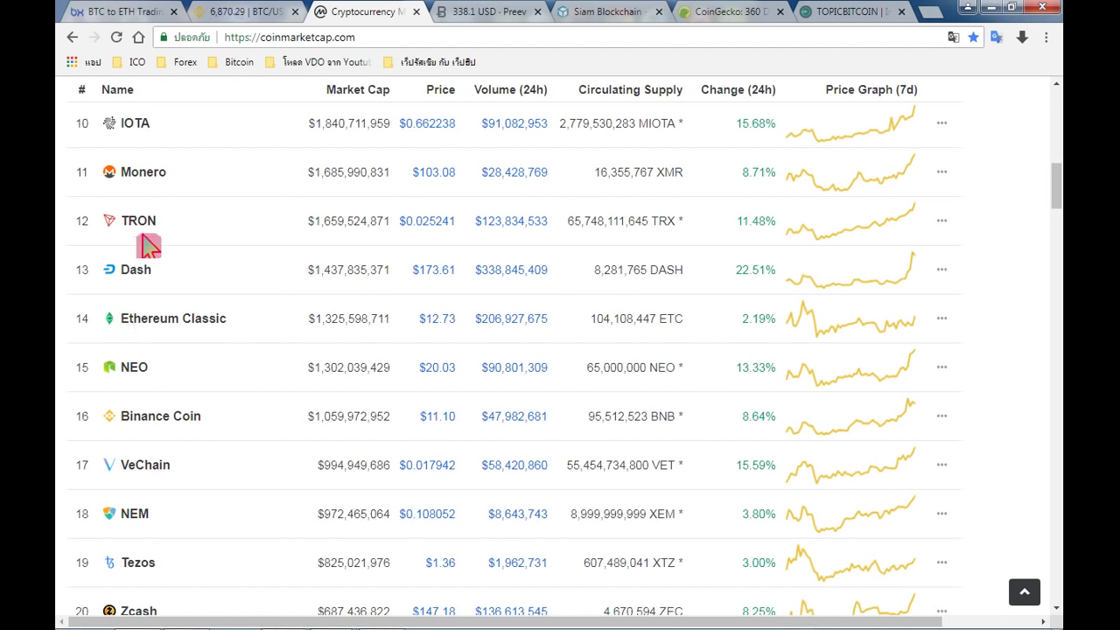
pyautogui.click(127, 370)
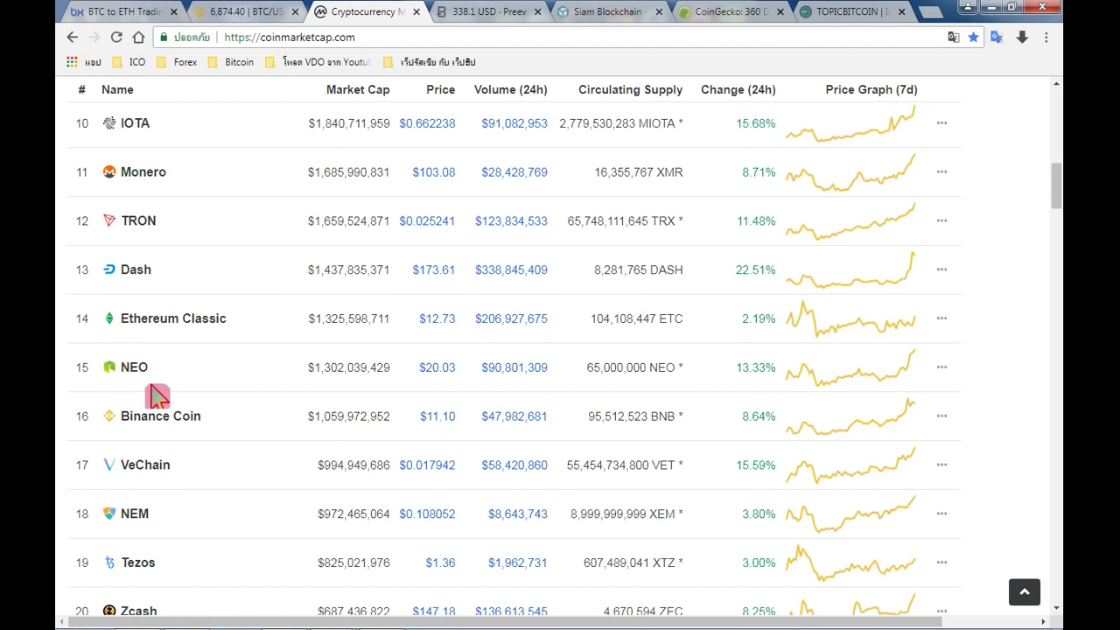
pyautogui.moveTo(156, 385)
pyautogui.mouseDown()
pyautogui.moveTo(56, 380)
pyautogui.moveTo(420, 341)
pyautogui.mouseUp()
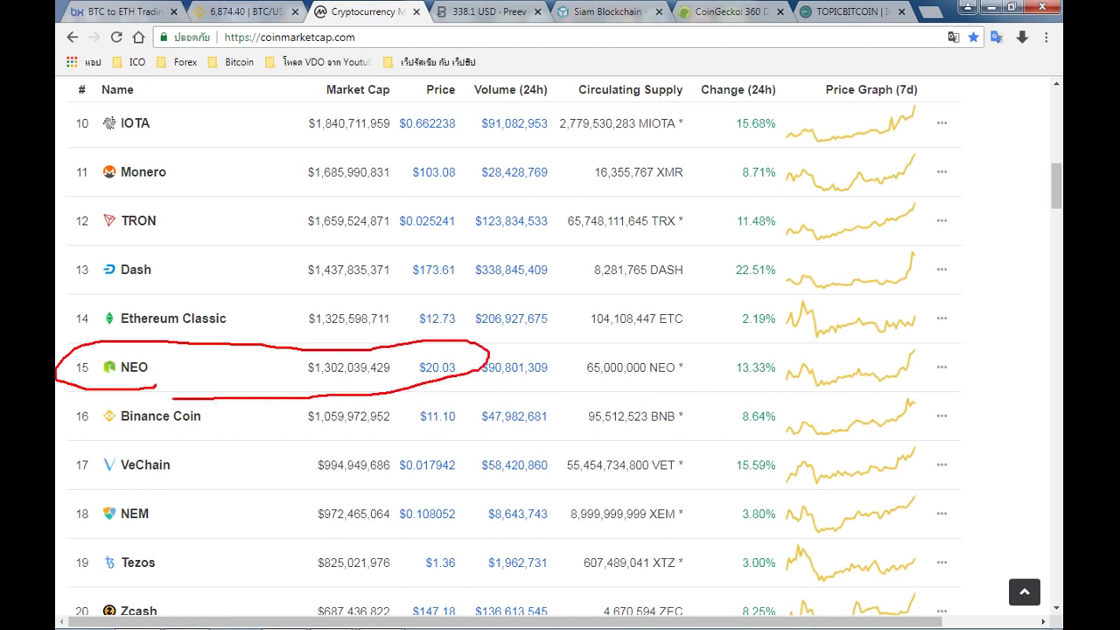
pyautogui.press('e')
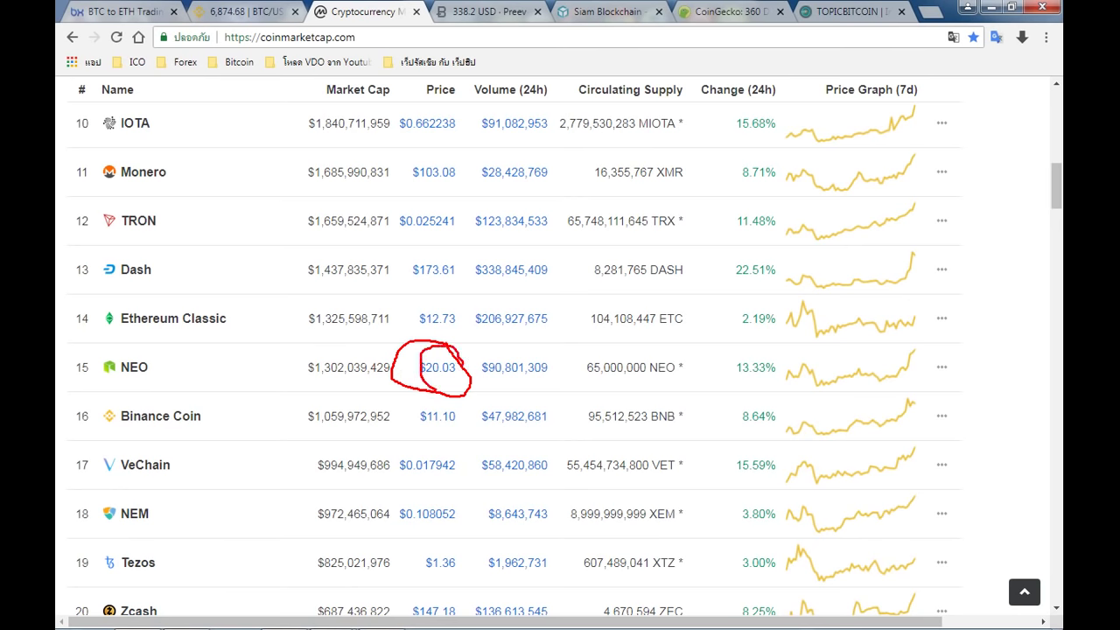
pyautogui.scroll(5, 280, 313)
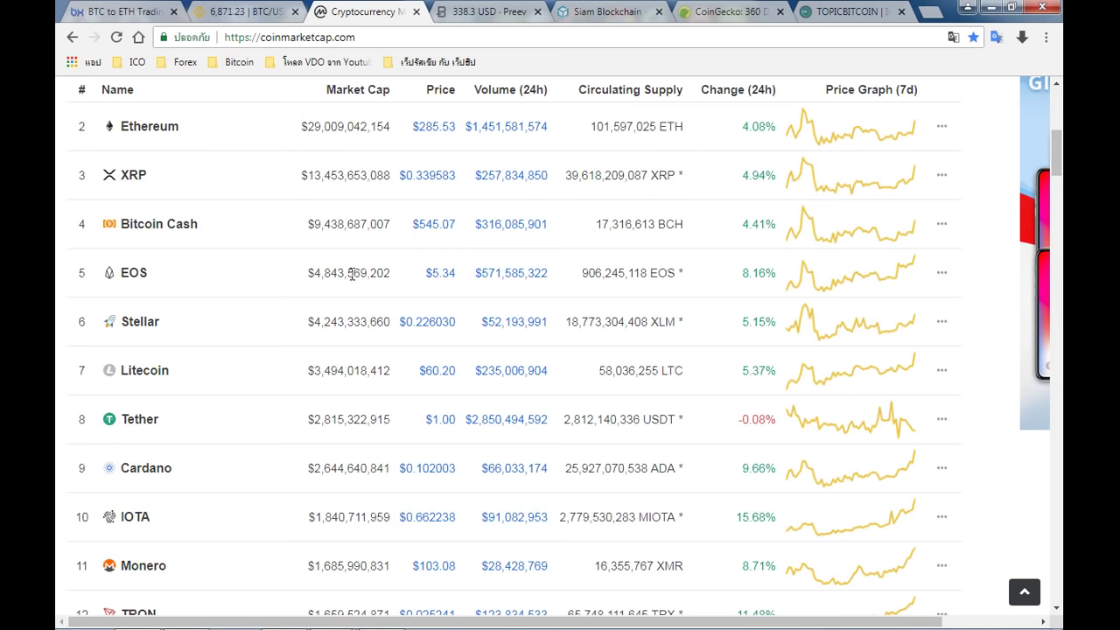
pyautogui.click(837, 12)
# Cycle through the CoinGecko, Siam Blockchain and CoinMarketCap tabs, ending on the Preev converter
pyautogui.click(714, 12)
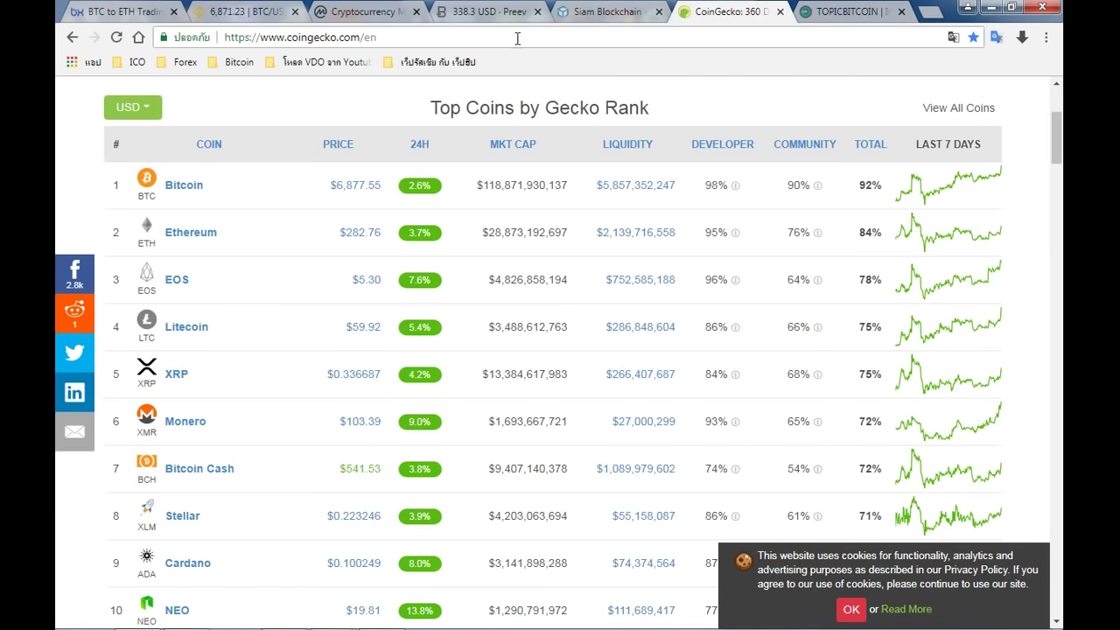
pyautogui.click(503, 12)
pyautogui.click(595, 13)
pyautogui.click(476, 13)
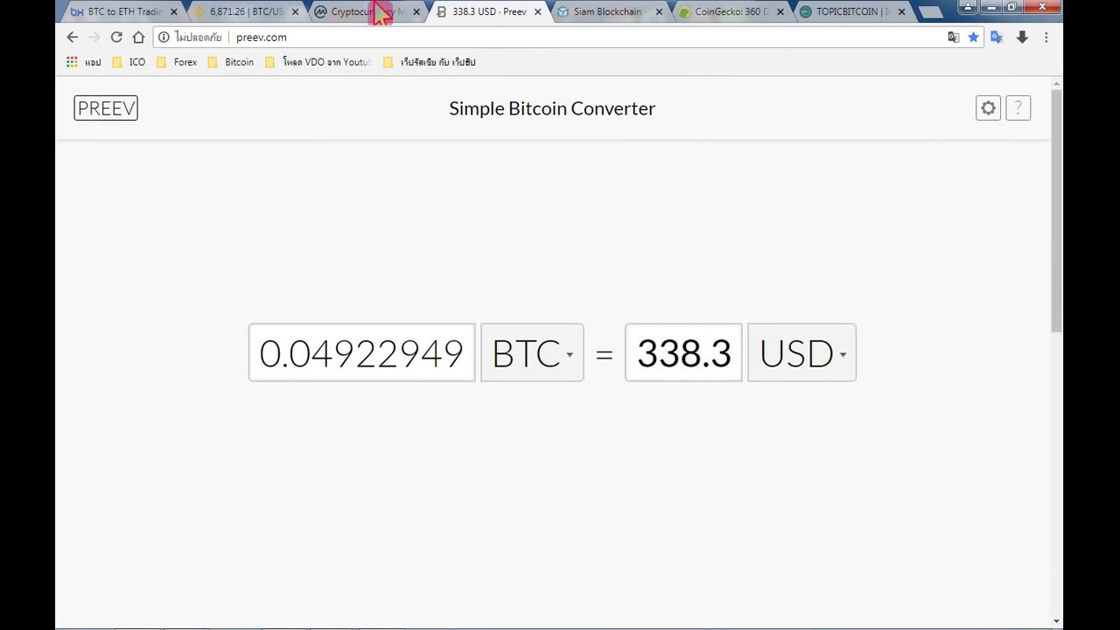
pyautogui.click(378, 12)
pyautogui.click(477, 16)
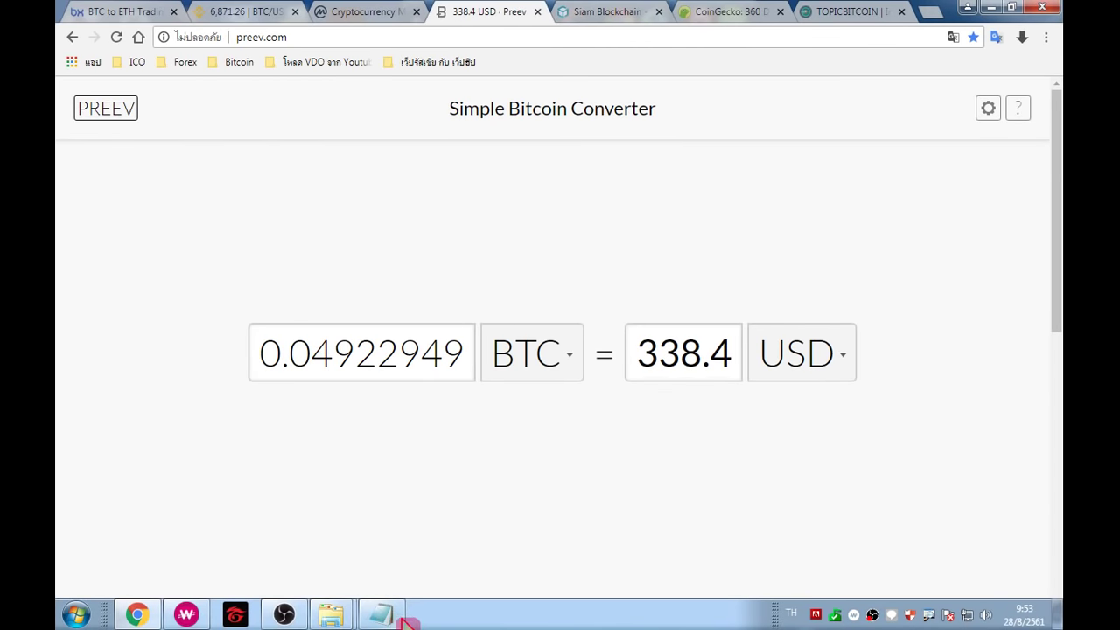
# Bring the Notepad trading log forward, then the ซื้อ ขาย BTC folder window beside it
pyautogui.click(385, 615)
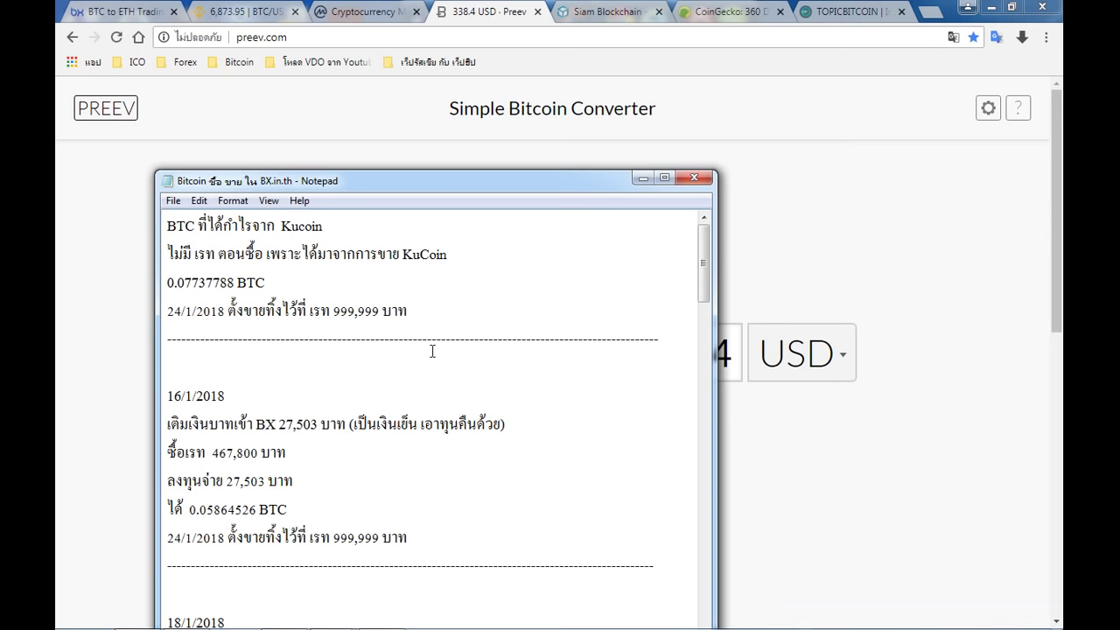
pyautogui.scroll(-1, 433, 338)
pyautogui.scroll(1, 429, 312)
pyautogui.moveTo(331, 614)
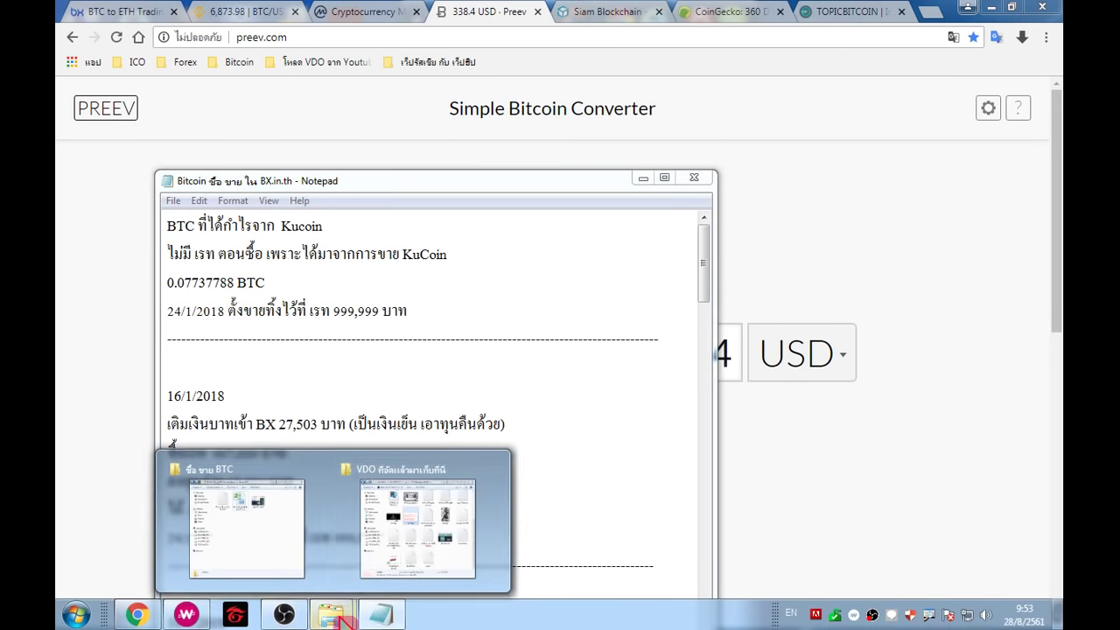
pyautogui.click(322, 534)
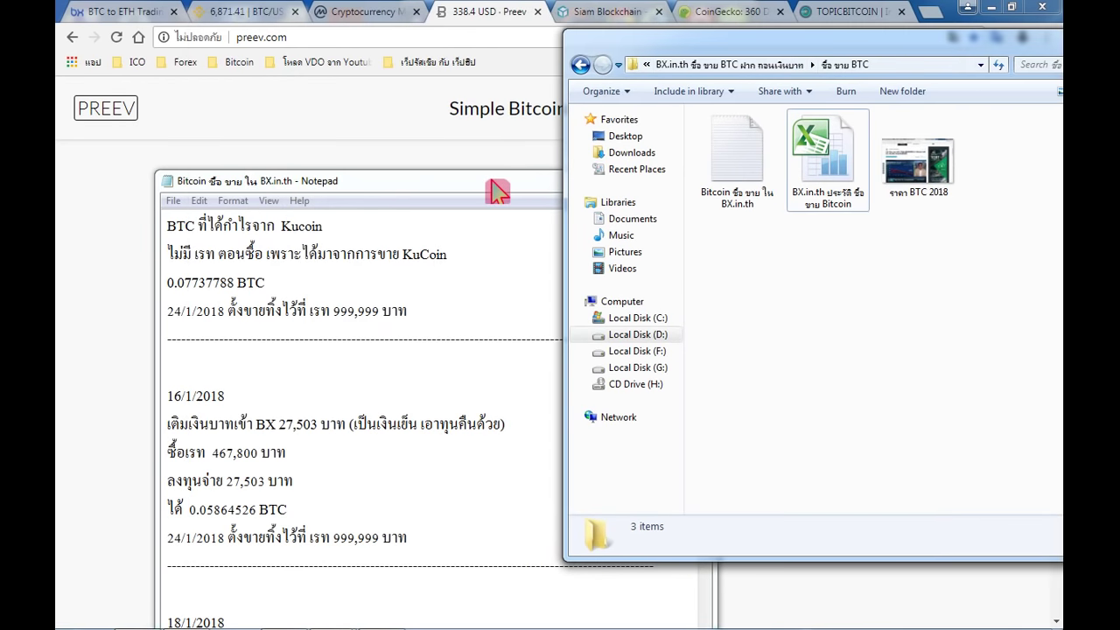
# Reposition the Notepad and folder windows and go up to the งานออนไลน์และเว็บลงทุน folder, circling รับ จ่าย
pyautogui.moveTo(498, 184); pyautogui.dragTo(453, 67)
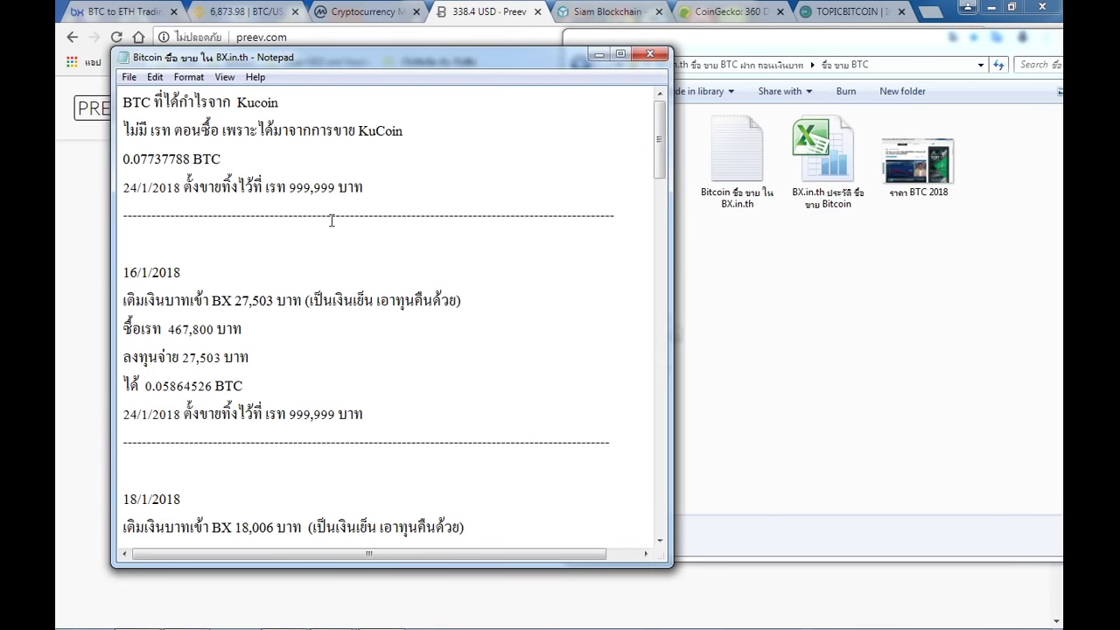
pyautogui.click(724, 65)
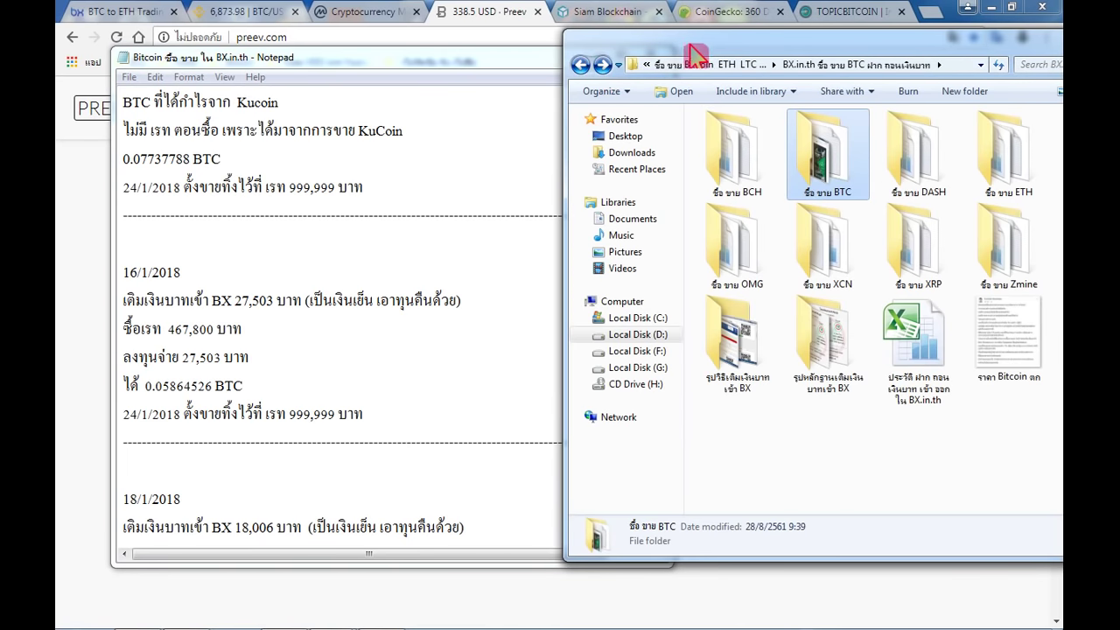
pyautogui.moveTo(691, 54); pyautogui.dragTo(311, 54)
pyautogui.click(204, 60)
pyautogui.click(204, 59)
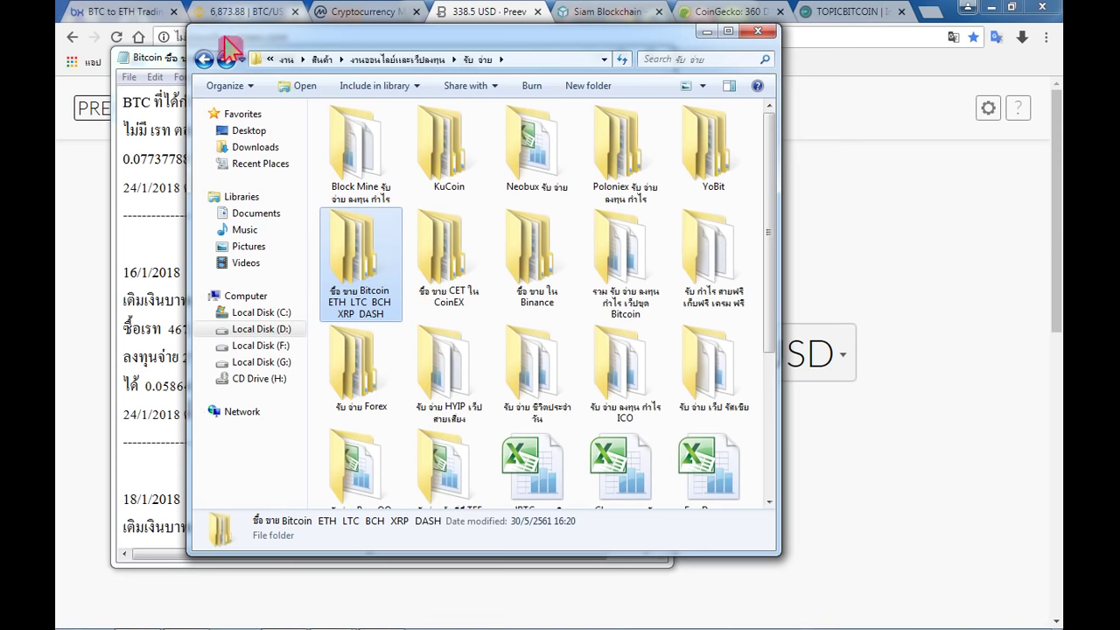
pyautogui.click(204, 60)
pyautogui.scroll(-3, 378, 416)
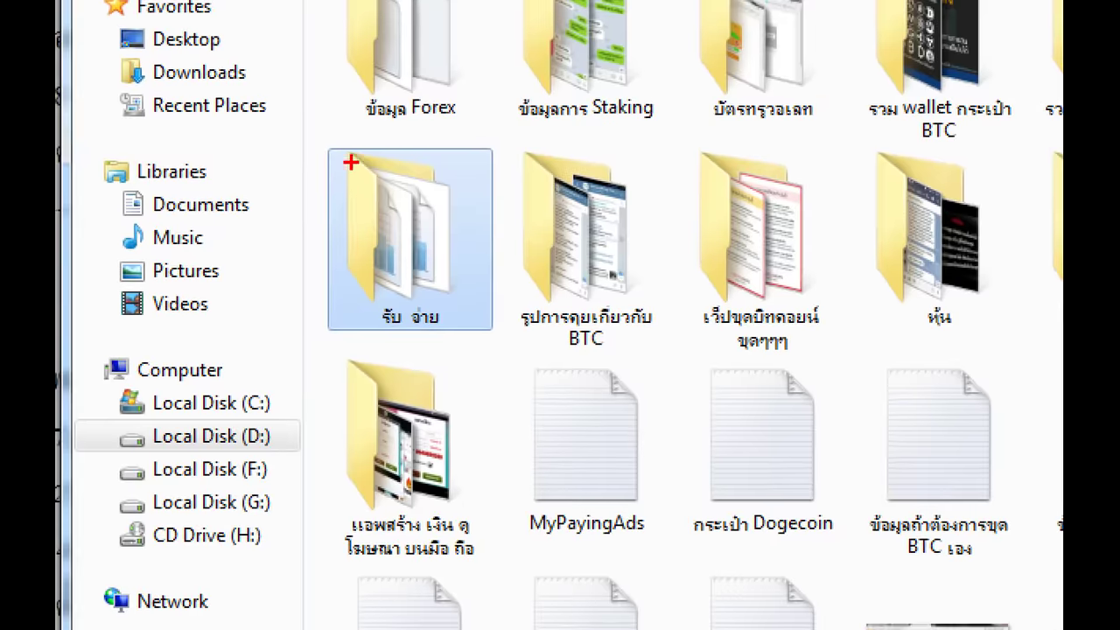
pyautogui.moveTo(350, 162)
pyautogui.mouseDown()
pyautogui.moveTo(500, 289)
pyautogui.moveTo(367, 144)
pyautogui.mouseUp()
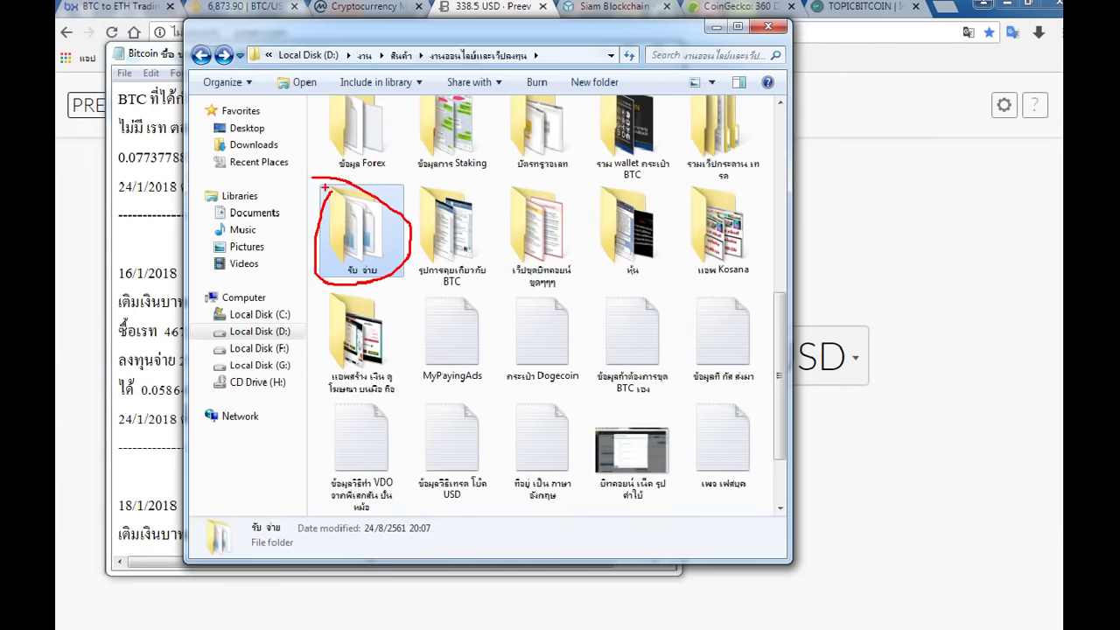
# Drill through รับ จ่าย, Bitcoin ETH LTC BCH XRP DASH and a red-circled BX.in.th into ซื้อ ขาย BTC
pyautogui.doubleClick(455, 311)
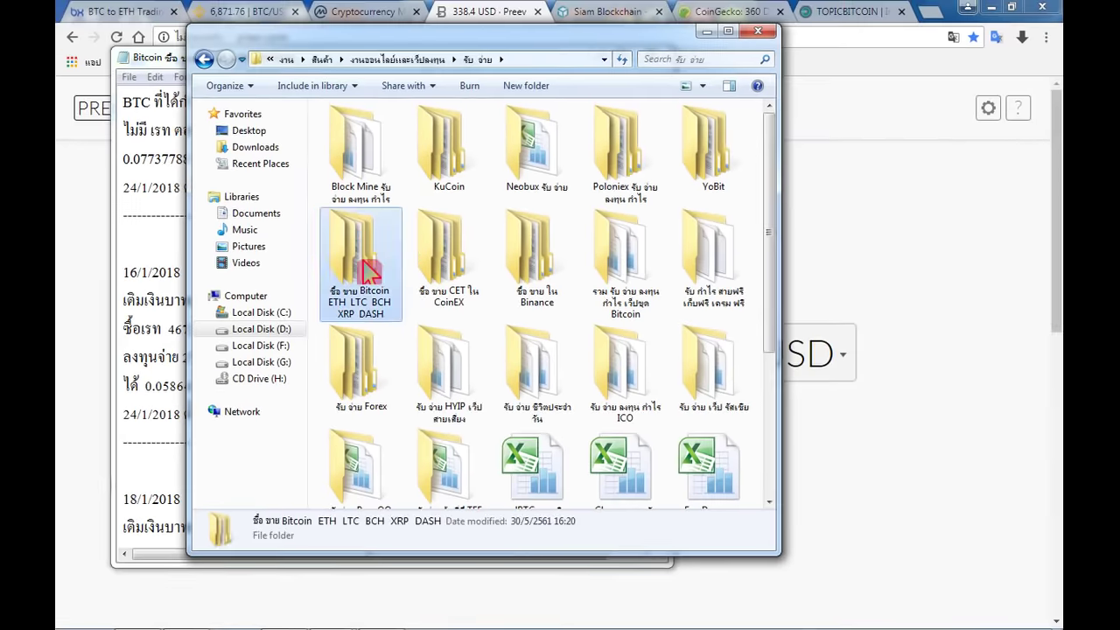
pyautogui.doubleClick(368, 262)
pyautogui.click(467, 201)
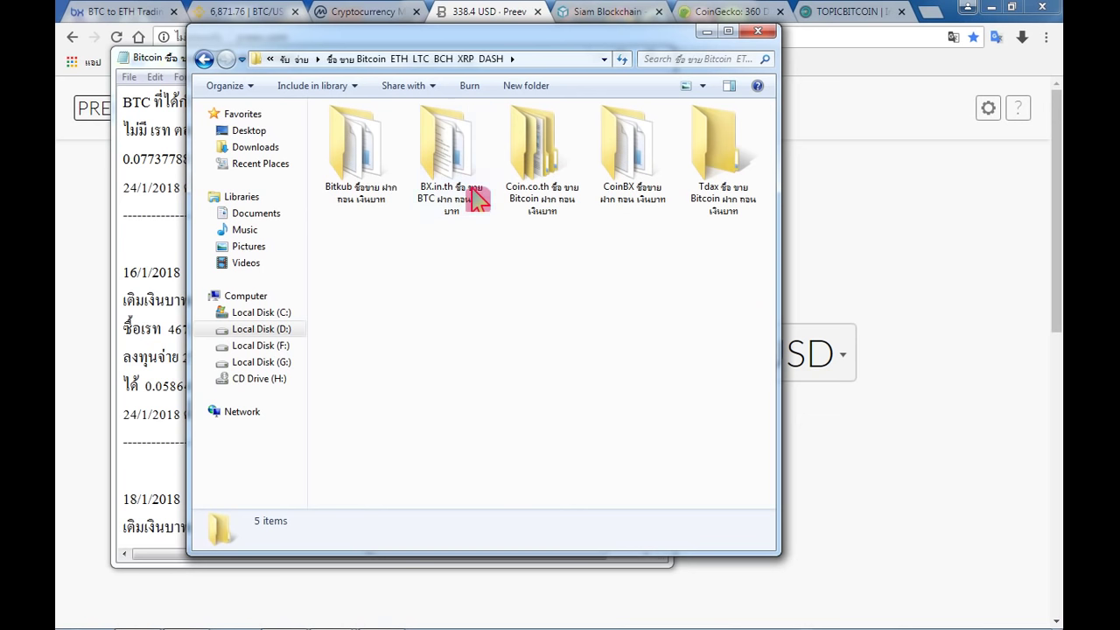
pyautogui.moveTo(431, 116)
pyautogui.mouseDown()
pyautogui.moveTo(412, 175)
pyautogui.moveTo(517, 178)
pyautogui.mouseUp()
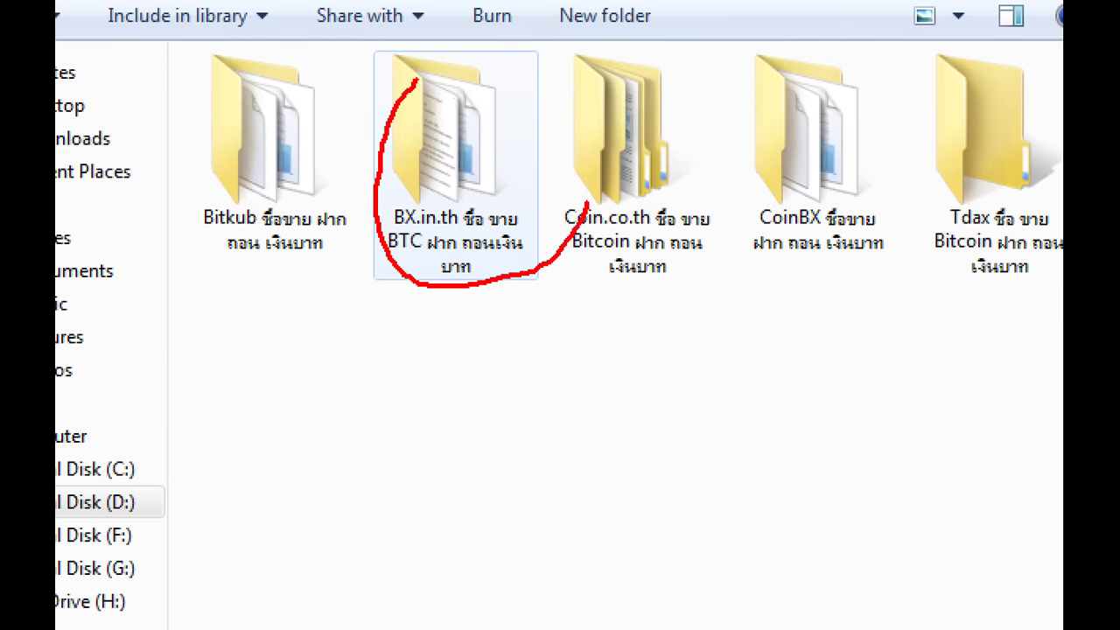
pyautogui.moveTo(588, 203); pyautogui.dragTo(385, 67)
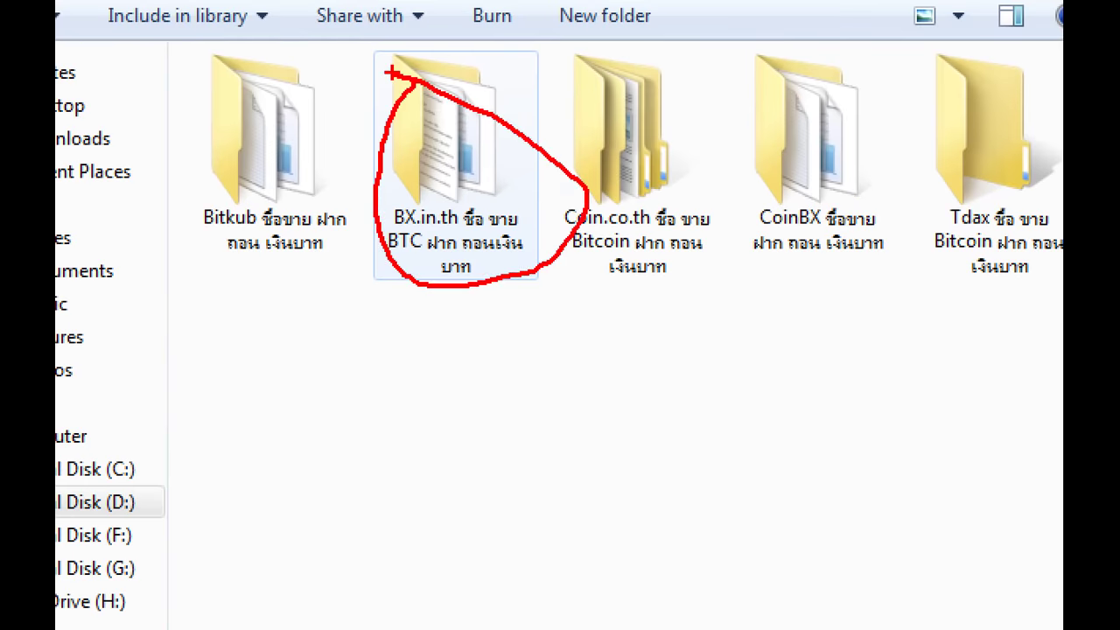
pyautogui.doubleClick(473, 228)
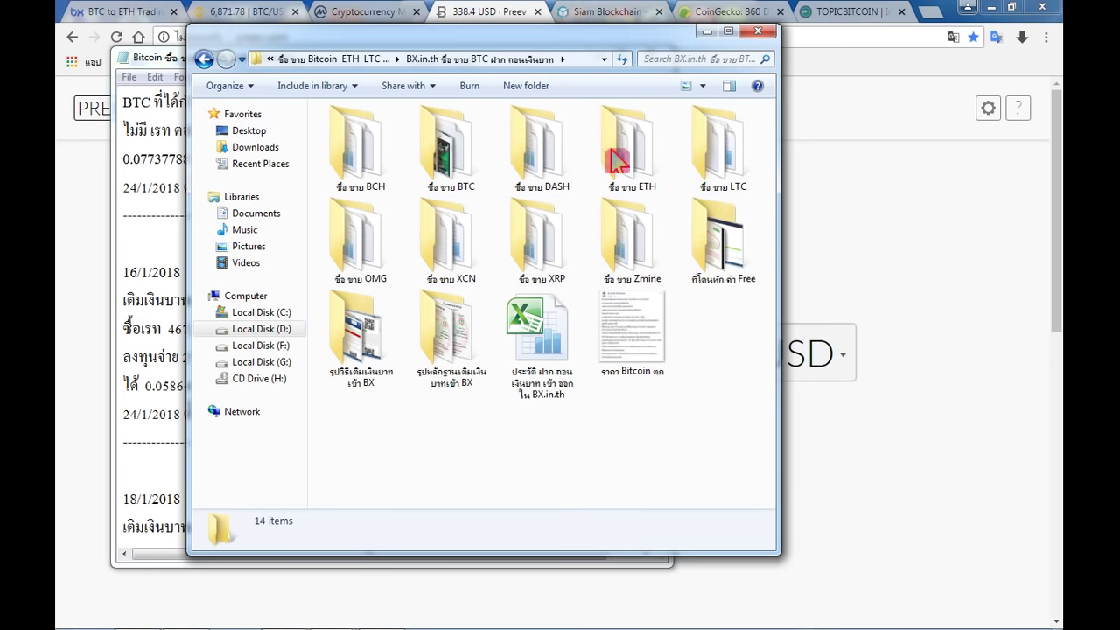
pyautogui.doubleClick(460, 169)
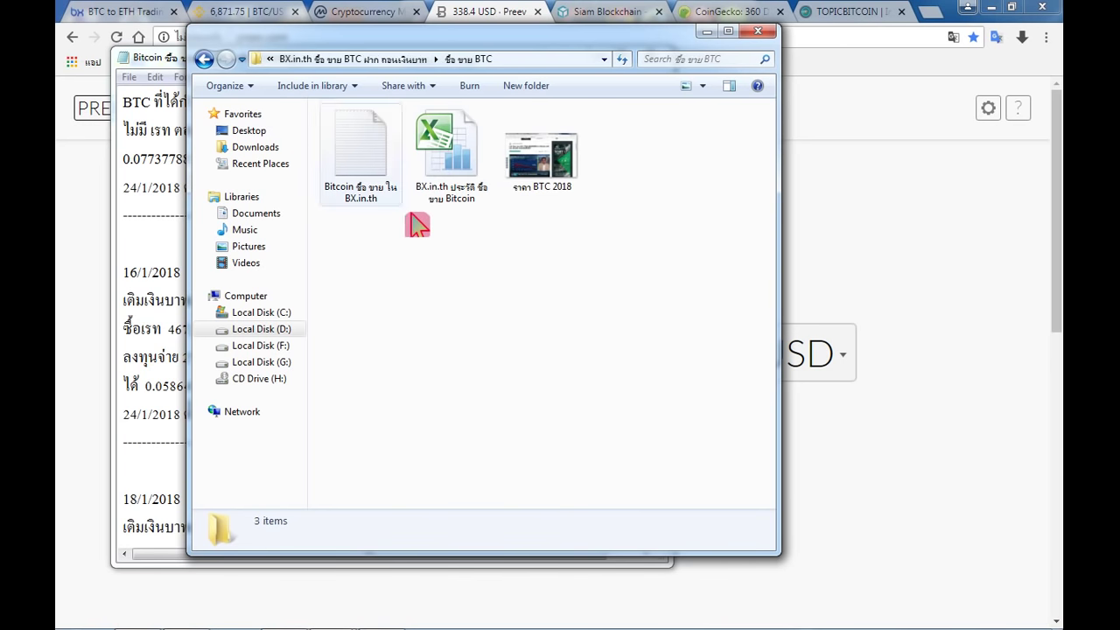
pyautogui.moveTo(416, 44); pyautogui.dragTo(536, 51)
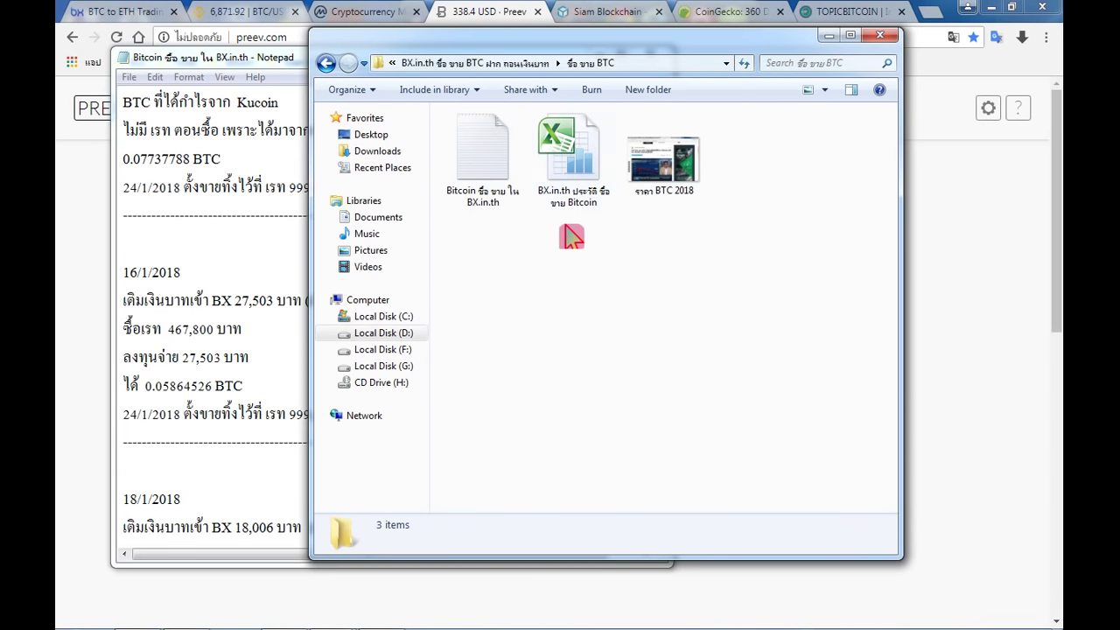
# Open the BX.in.th Excel workbook, dismiss the Office activation notice and scroll back to the date column
pyautogui.click(585, 154)
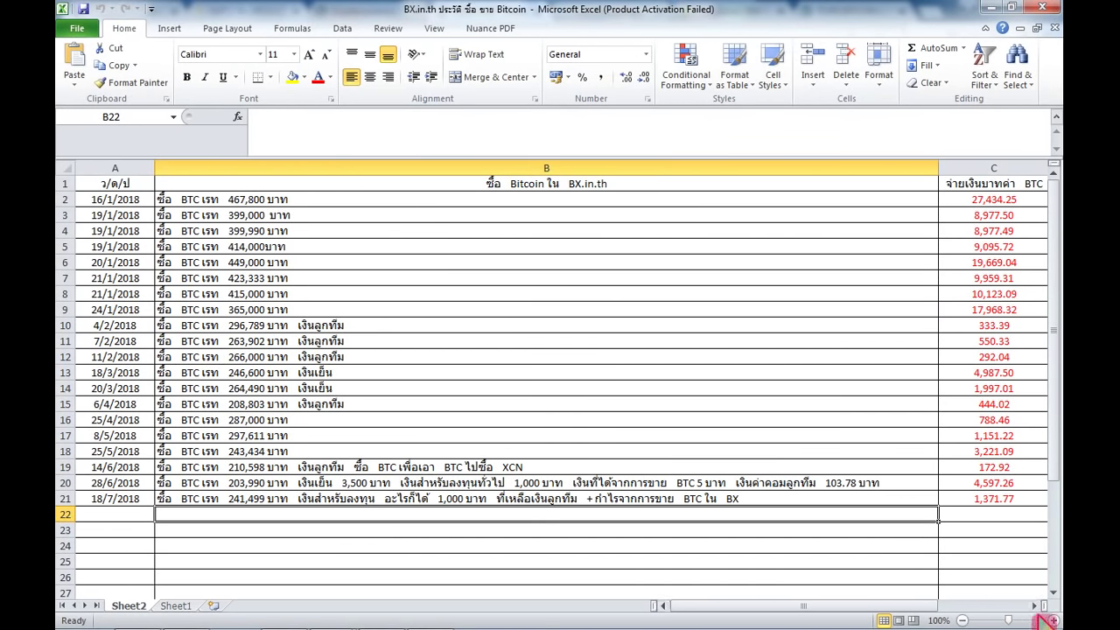
pyautogui.hscroll(4, 1045, 613)
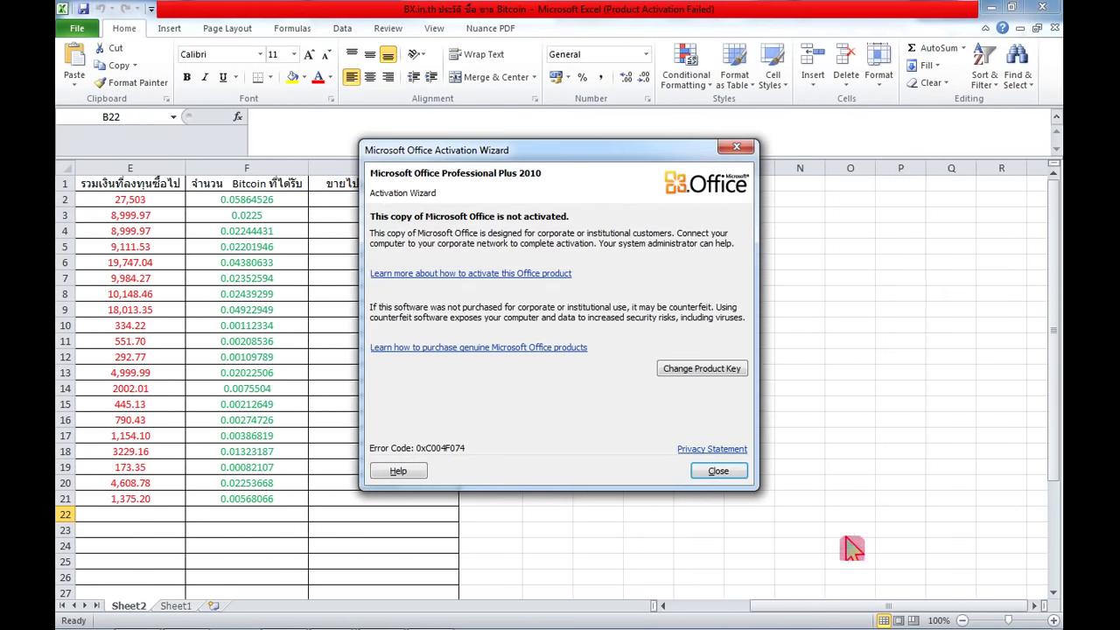
pyautogui.click(737, 147)
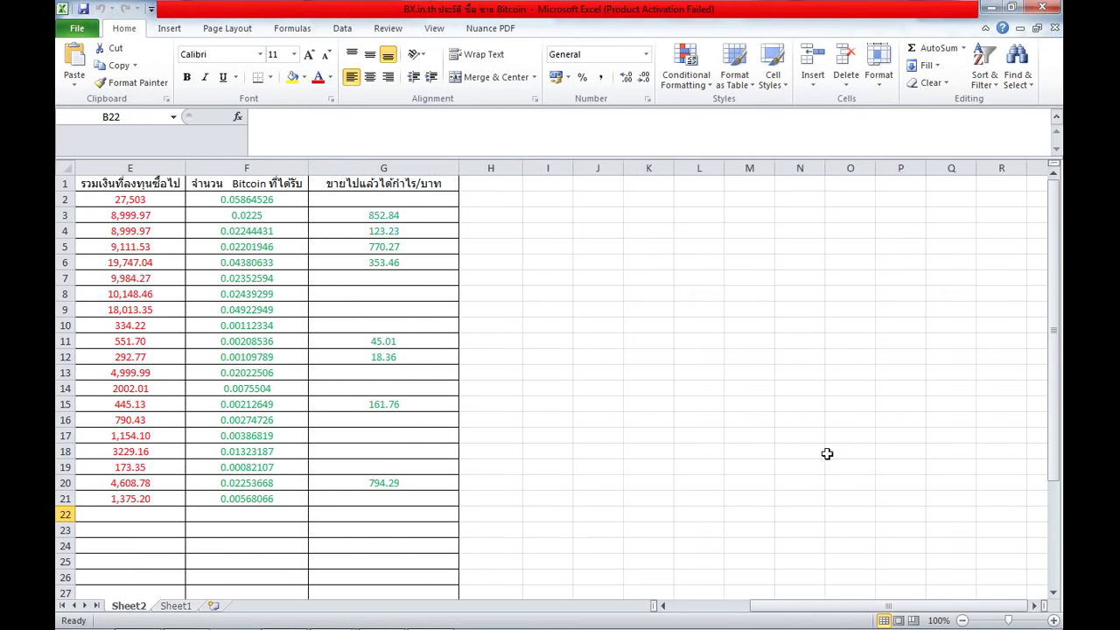
pyautogui.click(665, 605)
pyautogui.click(665, 605)
pyautogui.click(665, 606)
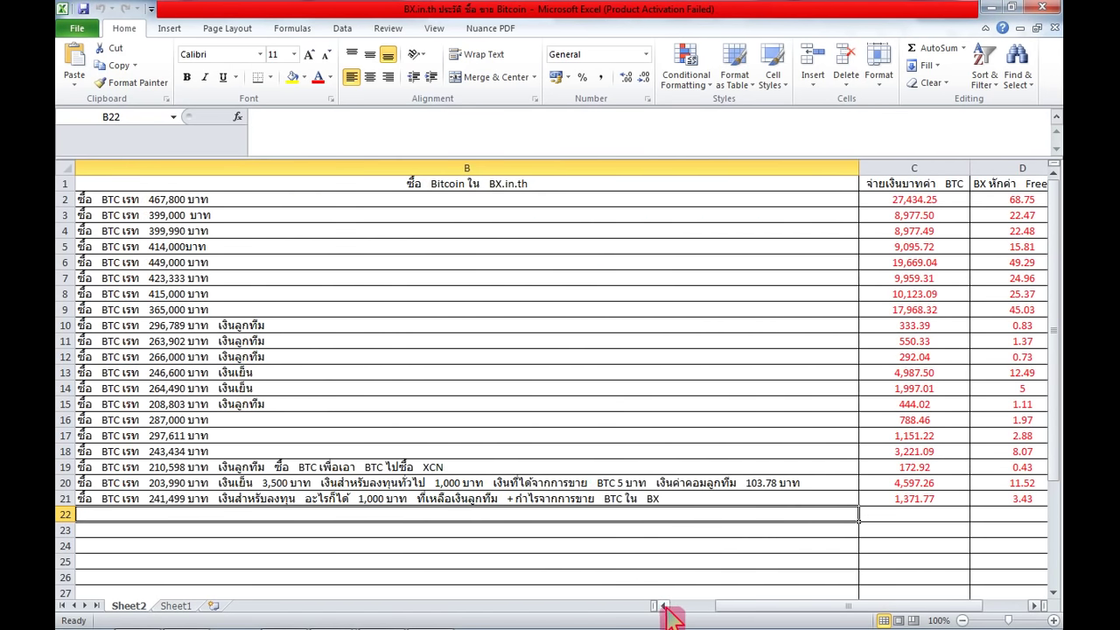
pyautogui.click(1034, 606)
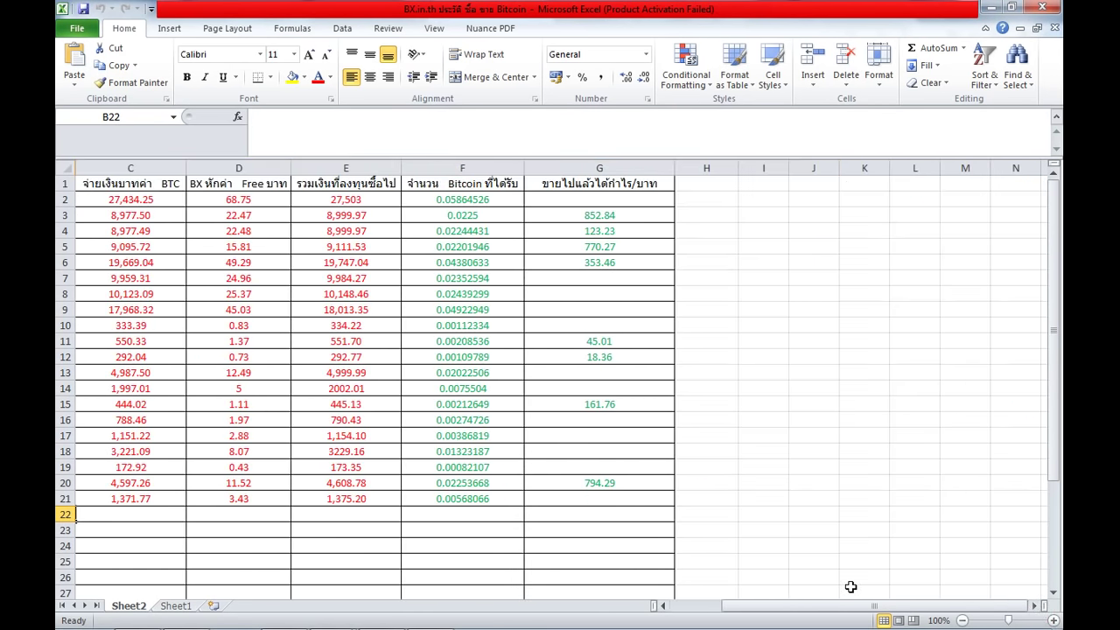
pyautogui.click(665, 605)
pyautogui.click(666, 605)
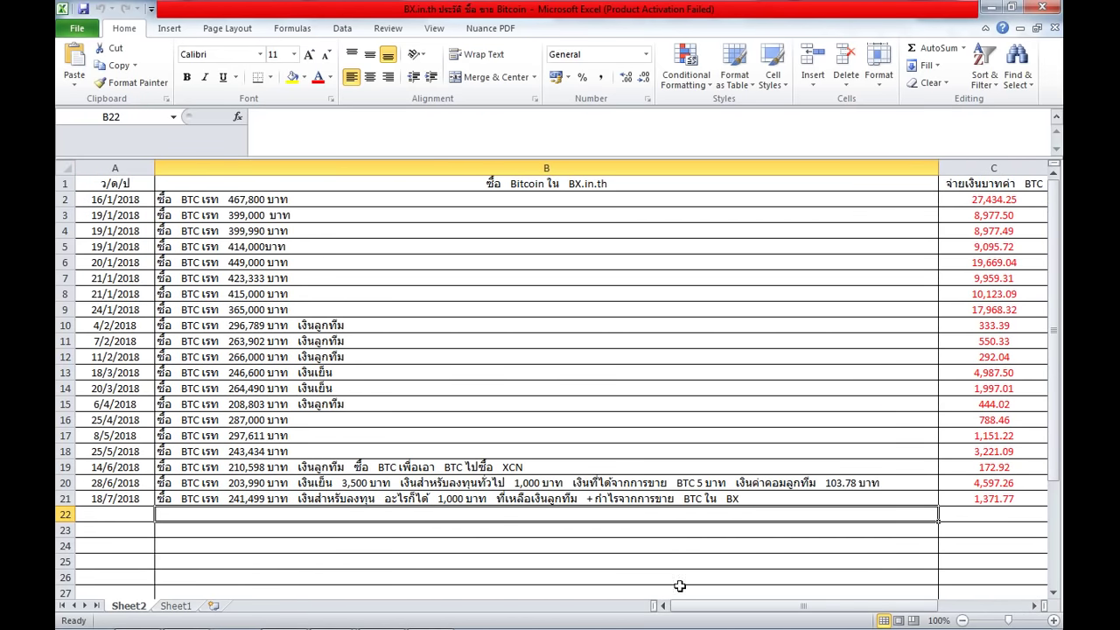
# Review Sheet1's Bitcoin sell table, then move Explorer aside and bring Notepad and Chrome forward
pyautogui.click(178, 608)
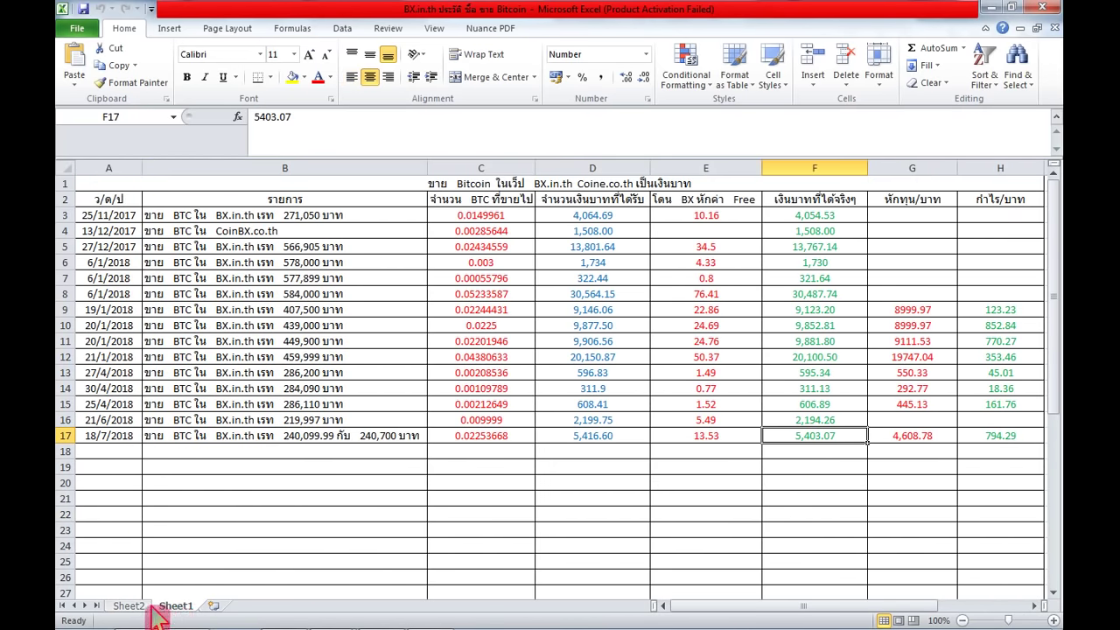
pyautogui.click(1035, 606)
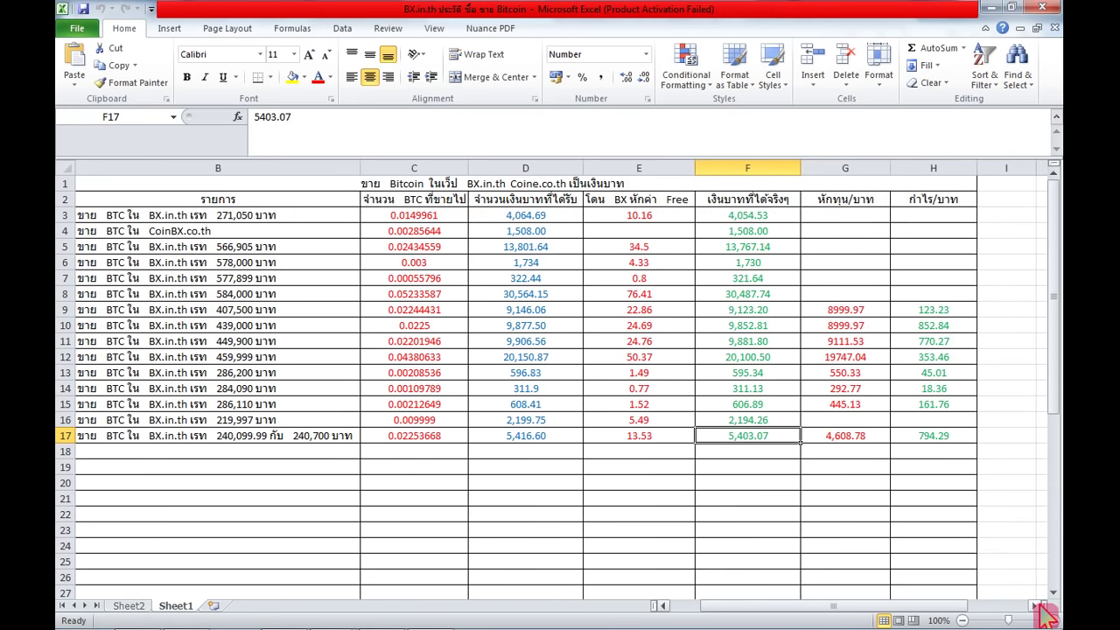
pyautogui.click(669, 605)
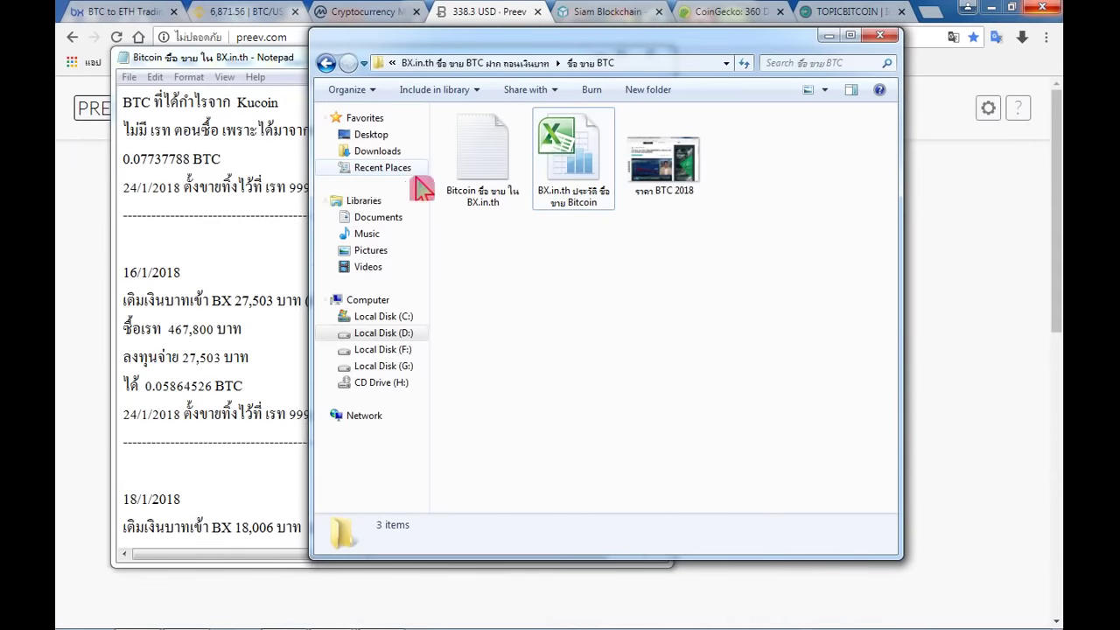
pyautogui.moveTo(538, 50); pyautogui.dragTo(787, 128)
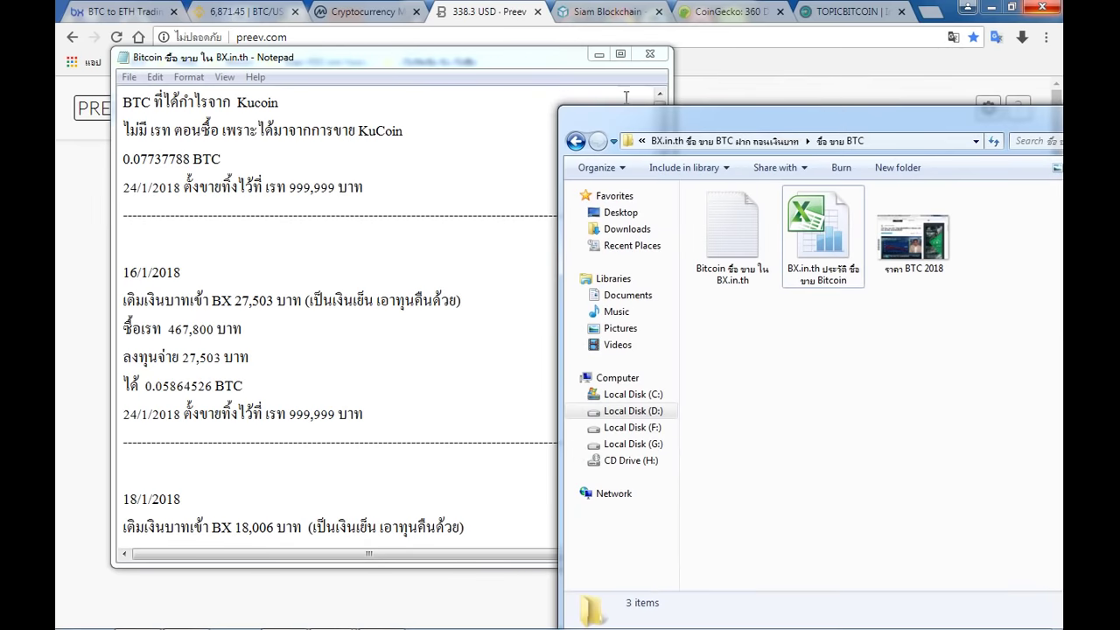
pyautogui.click(445, 55)
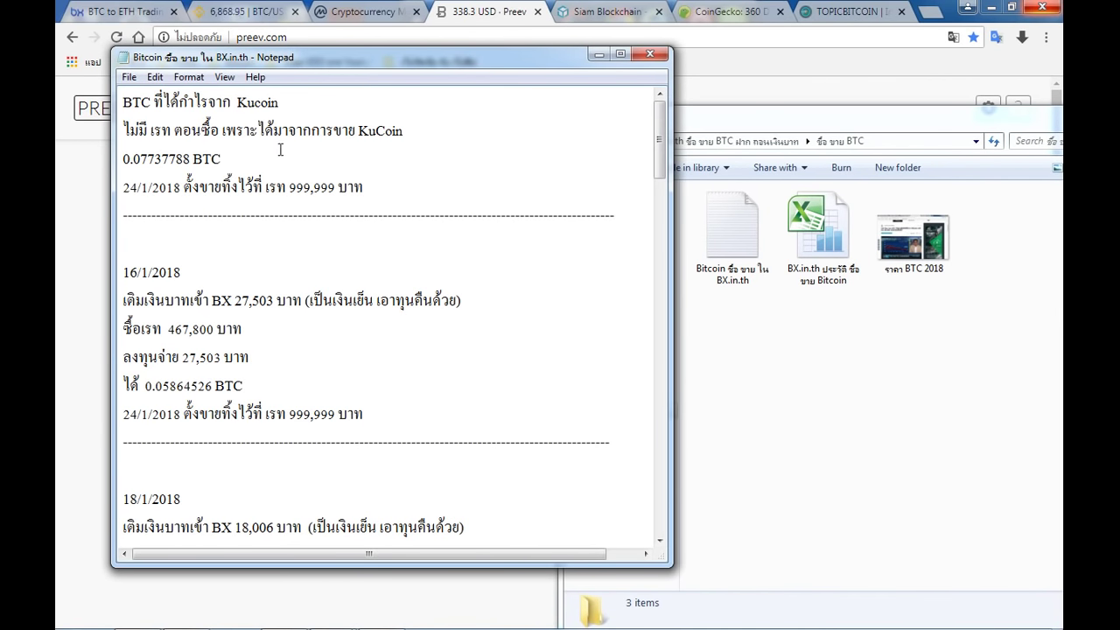
pyautogui.click(473, 12)
# Move from Siam Blockchain to CoinMarketCap, circle the EOS row in red, then clear the marks
pyautogui.click(571, 12)
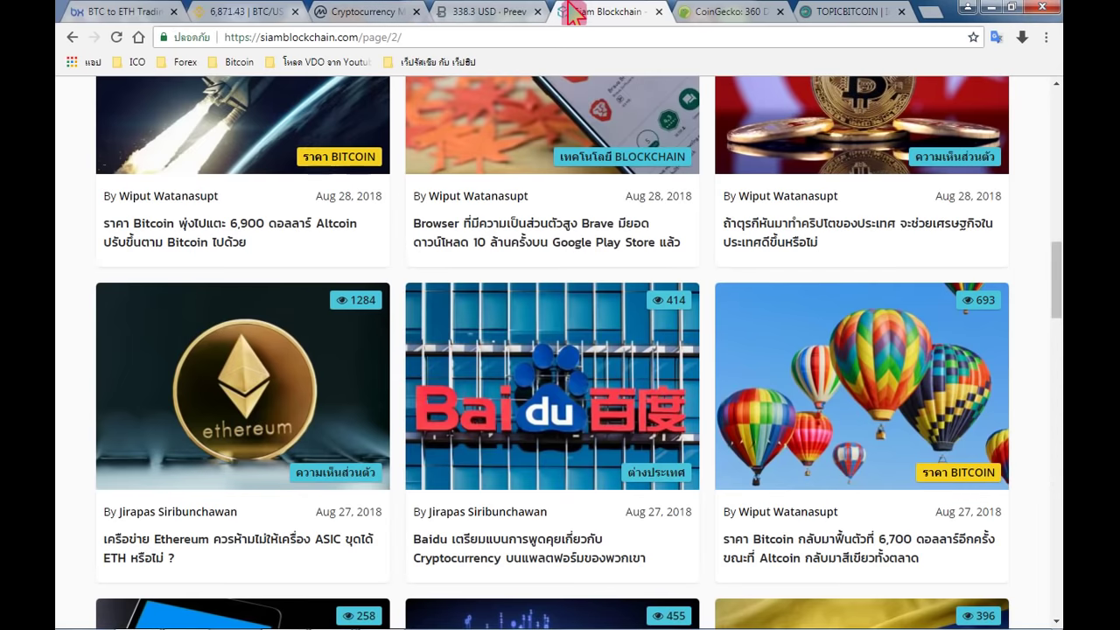
pyautogui.scroll(7, 394, 283)
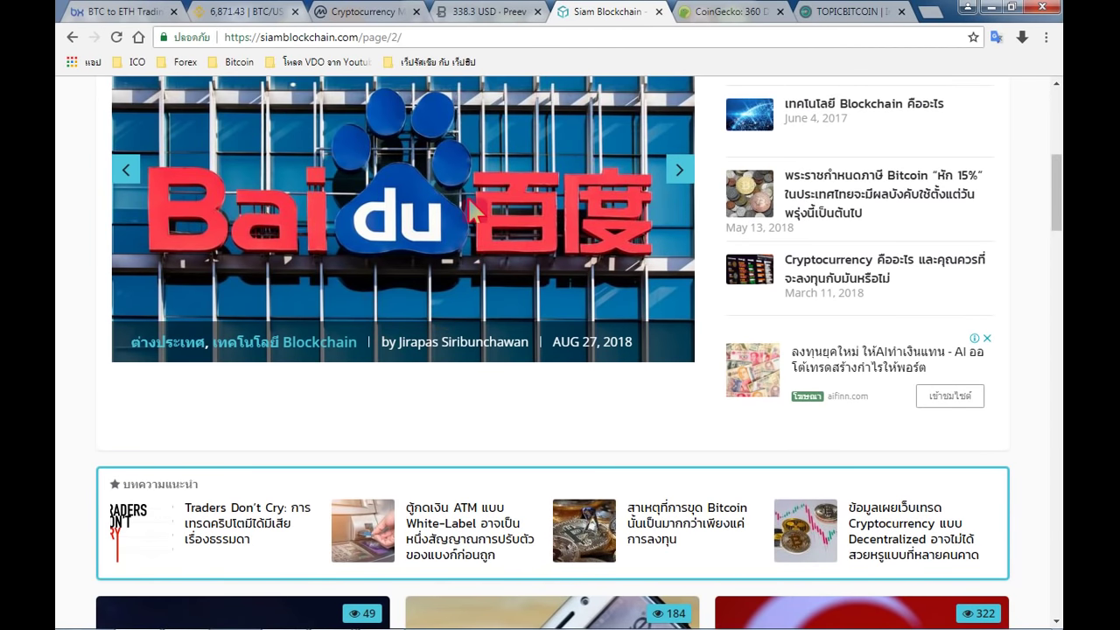
pyautogui.click(374, 13)
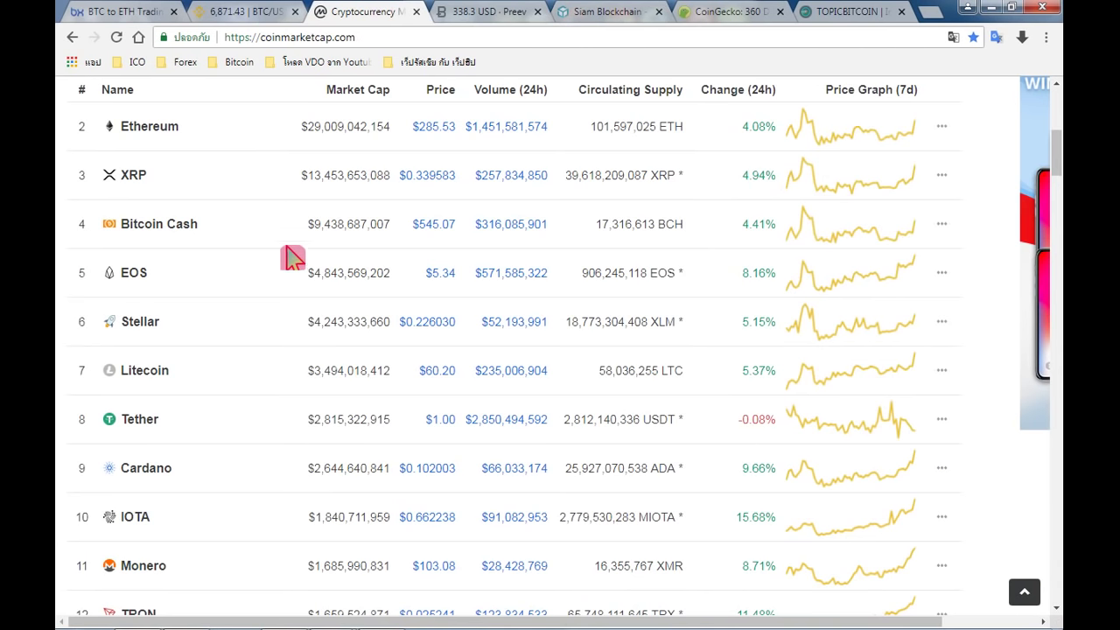
pyautogui.moveTo(158, 291); pyautogui.dragTo(153, 251)
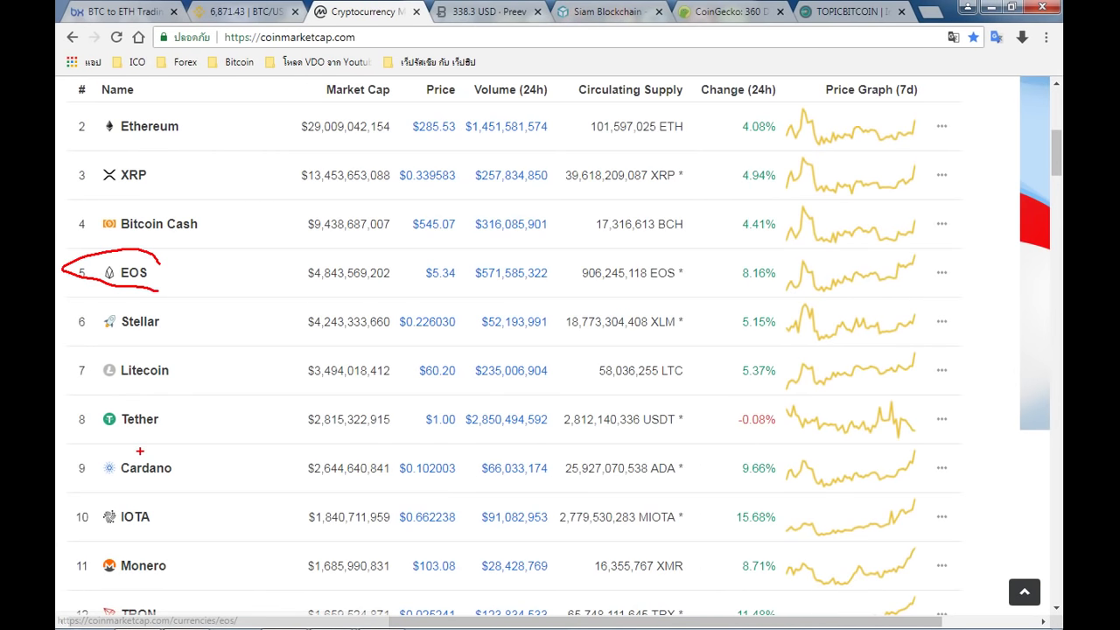
pyautogui.scroll(-2, 139, 450)
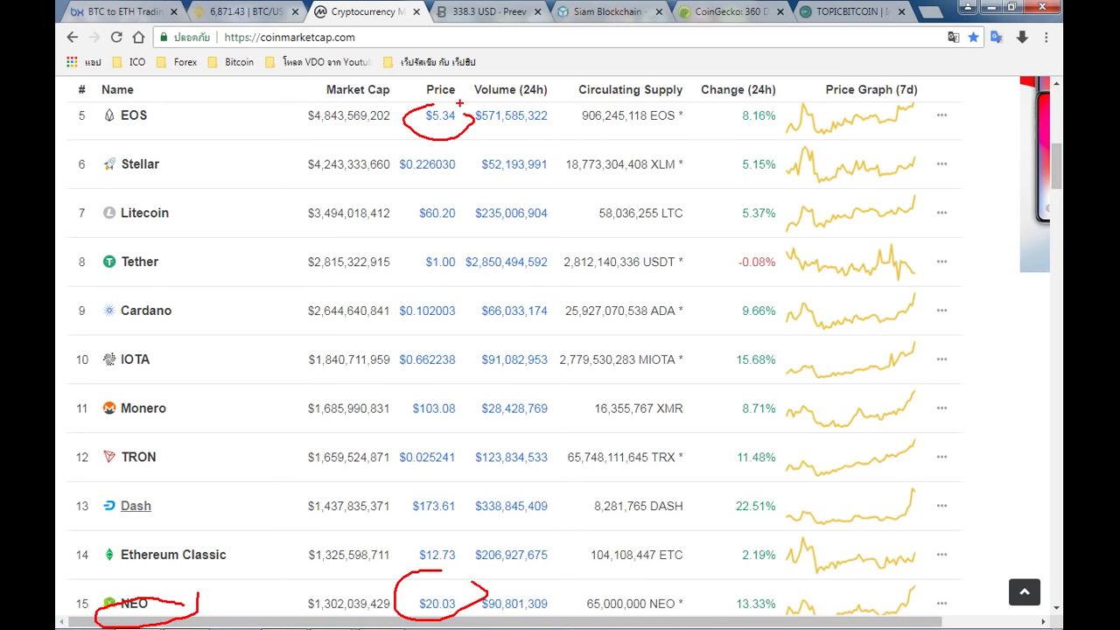
pyautogui.press('Escape')
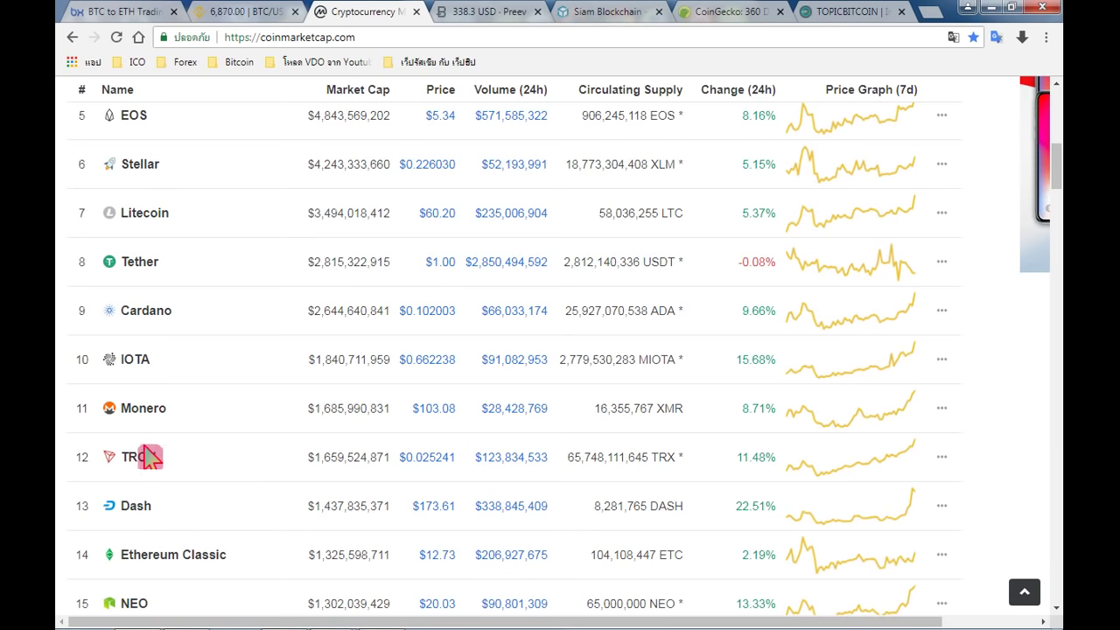
# Bring the Notepad trading log back up from the taskbar
pyautogui.moveTo(297, 625)
pyautogui.moveTo(410, 618)
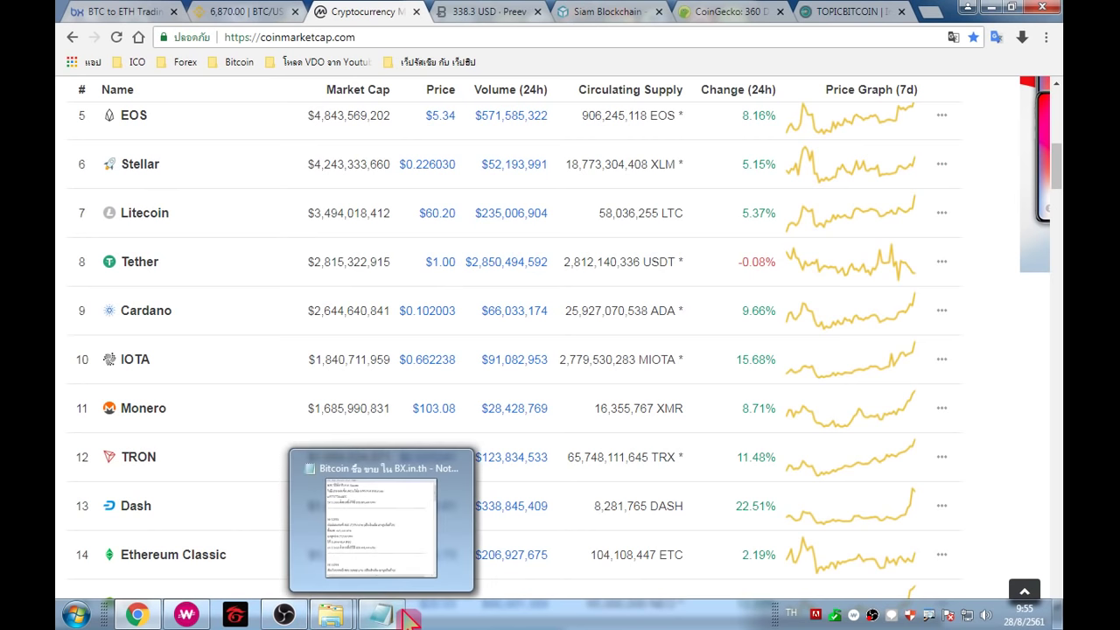
pyautogui.click(385, 516)
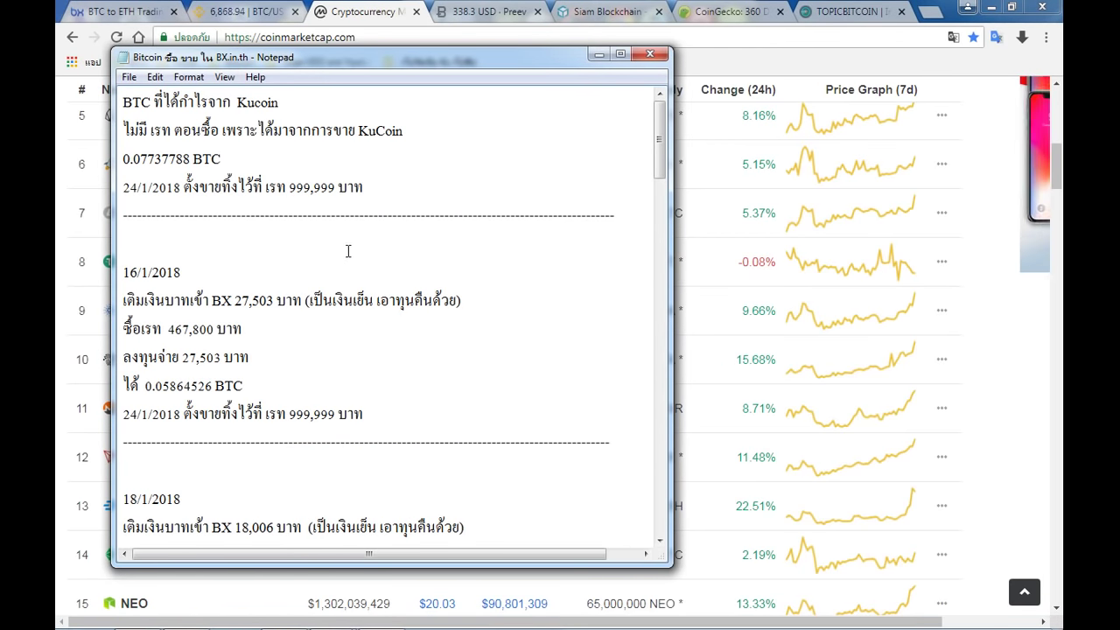
# Cross out the Kucoin entry with a red X, then erase it
pyautogui.scroll(-10, 350, 250)
pyautogui.scroll(10, 364, 243)
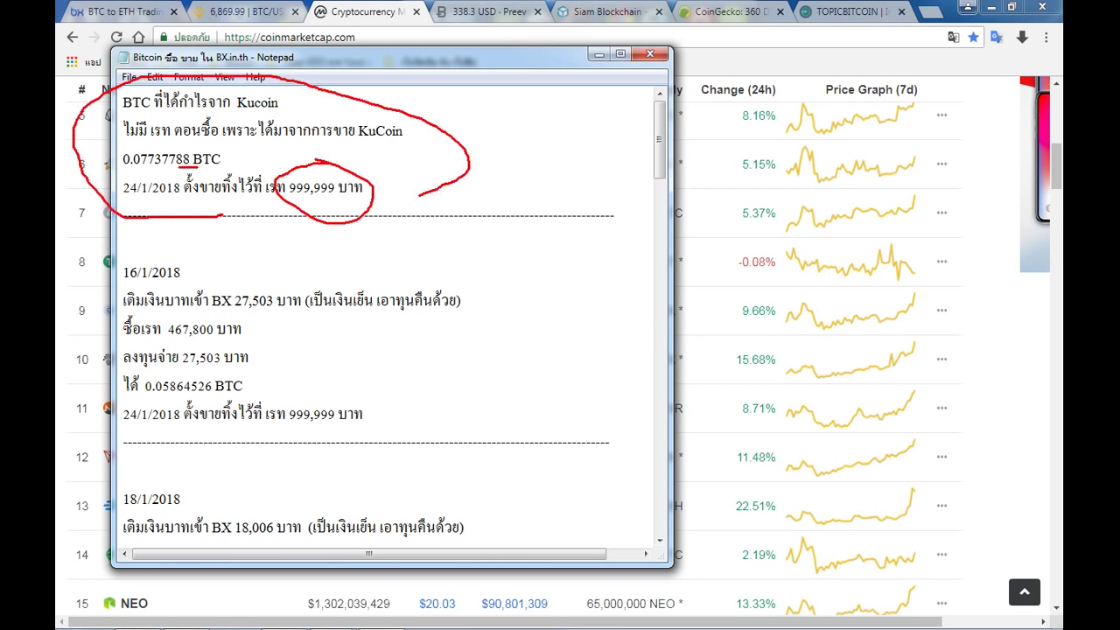
pyautogui.press('Escape')
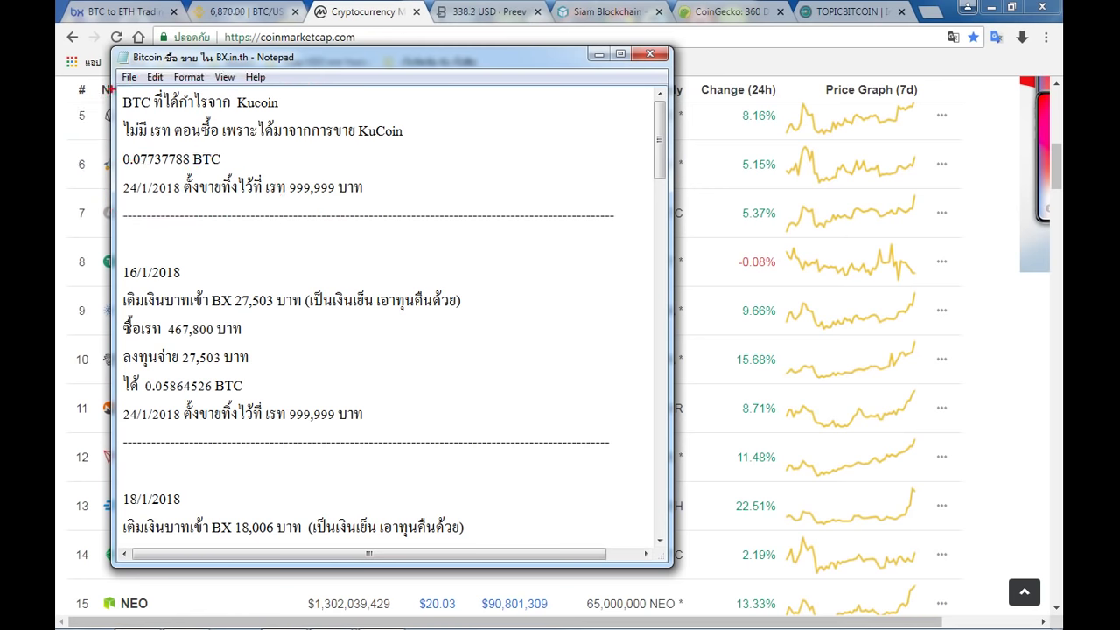
pyautogui.moveTo(114, 88); pyautogui.dragTo(350, 211)
pyautogui.moveTo(357, 119); pyautogui.dragTo(114, 213)
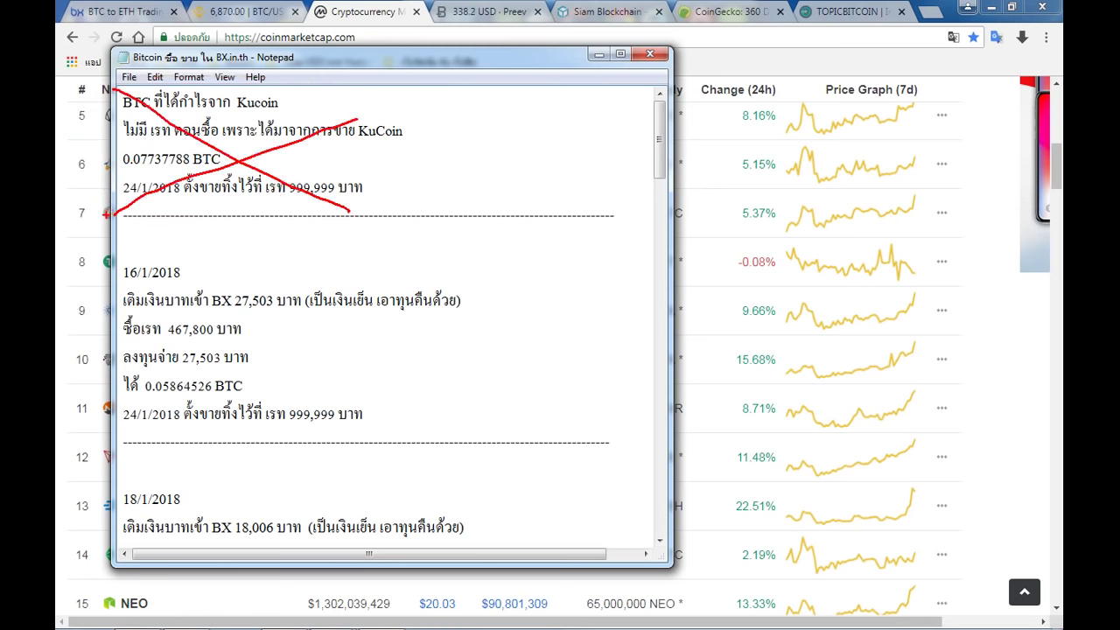
pyautogui.press('Escape')
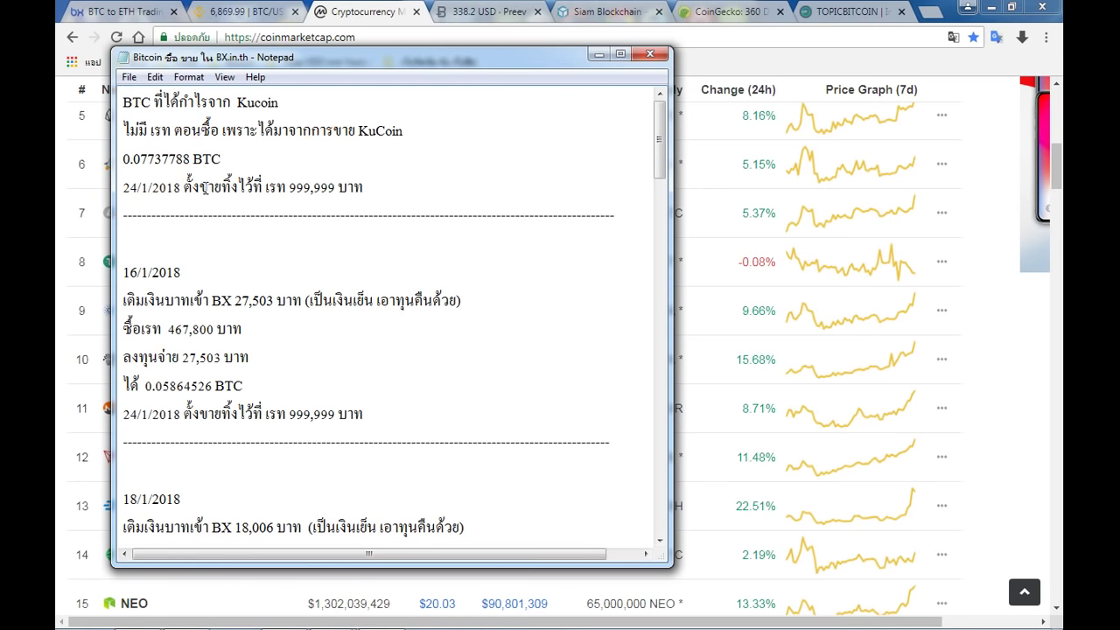
# Toggle on-screen drawing and select the amount 0.07737788
pyautogui.hotkey('ctrl', '2')
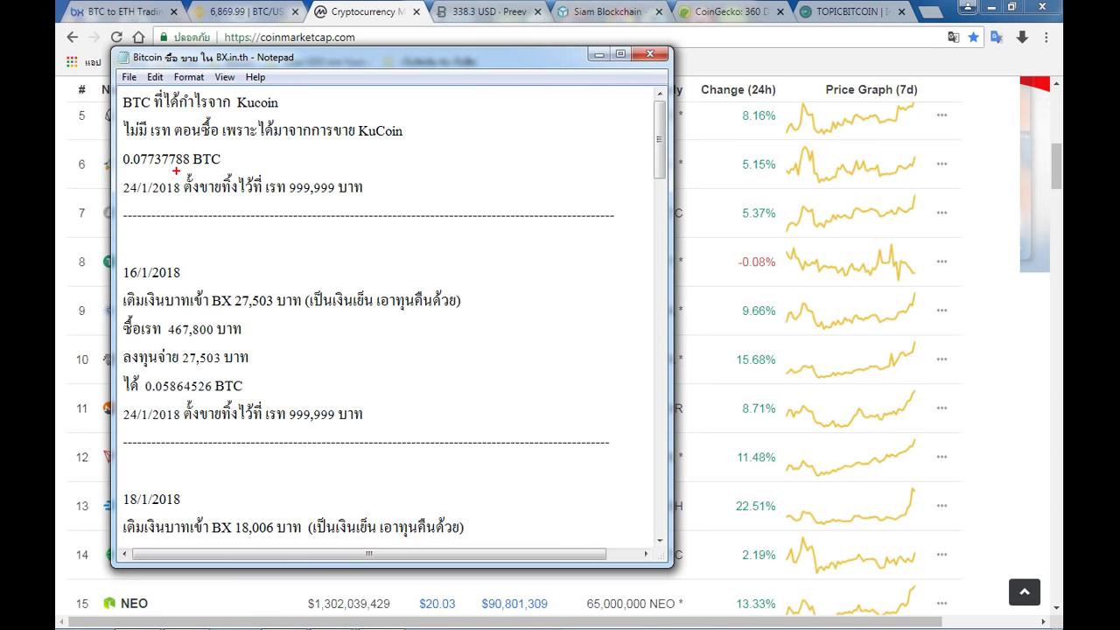
pyautogui.press('Escape')
pyautogui.moveTo(176, 158); pyautogui.dragTo(123, 158)
pyautogui.hotkey('ctrl', 'c')
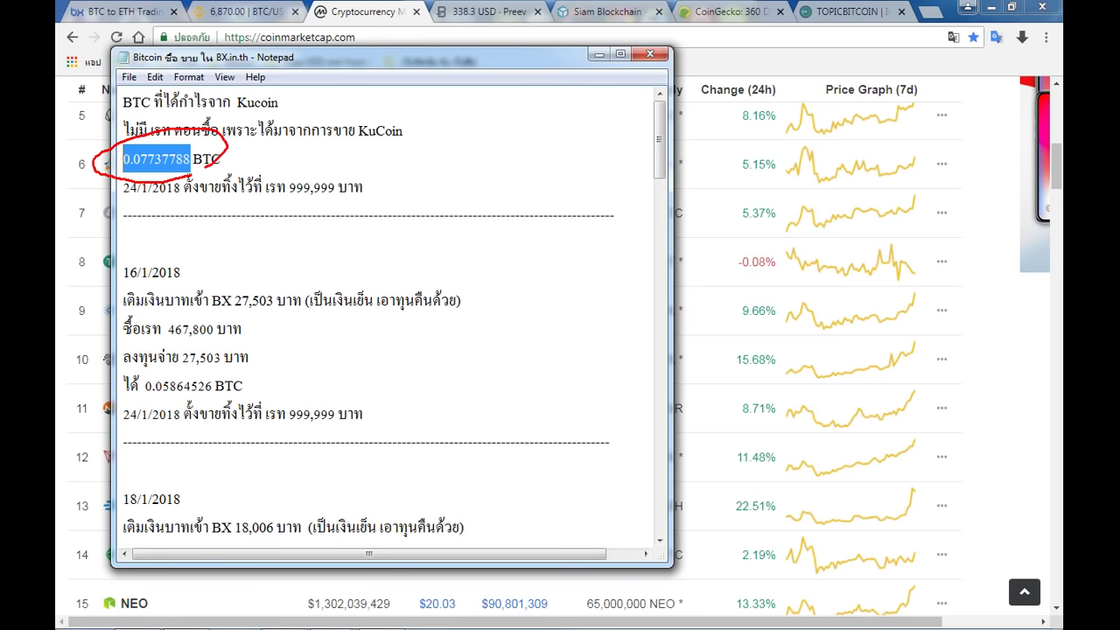
# On BX.in.th, switch to the Bitcoin THB market and list the account's open sell orders
pyautogui.click(284, 12)
pyautogui.click(153, 12)
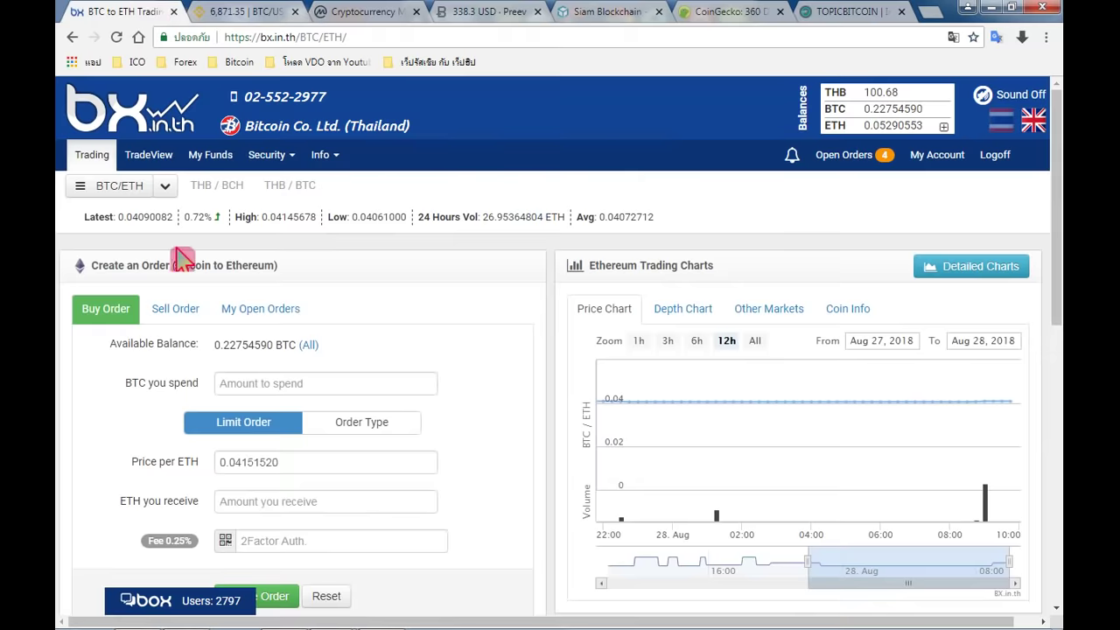
pyautogui.click(164, 186)
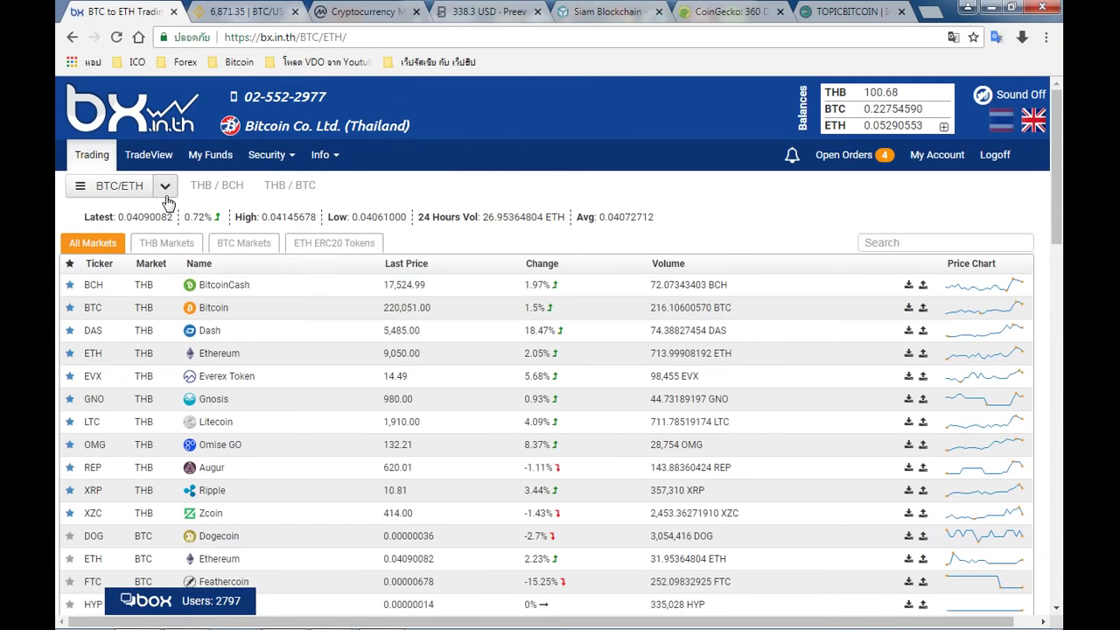
pyautogui.click(194, 313)
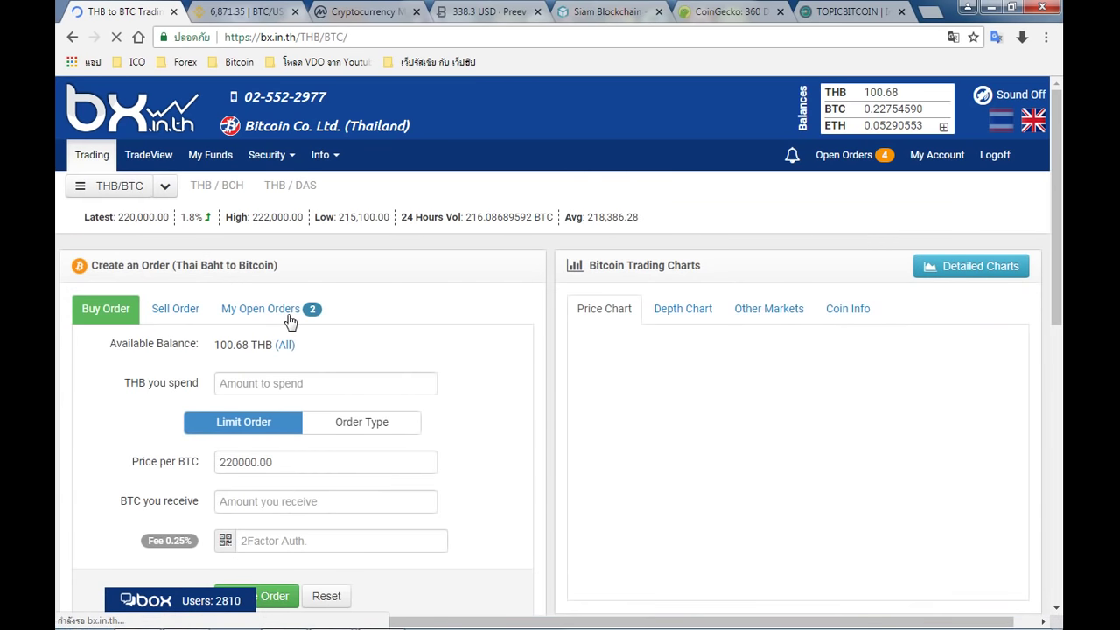
pyautogui.click(287, 313)
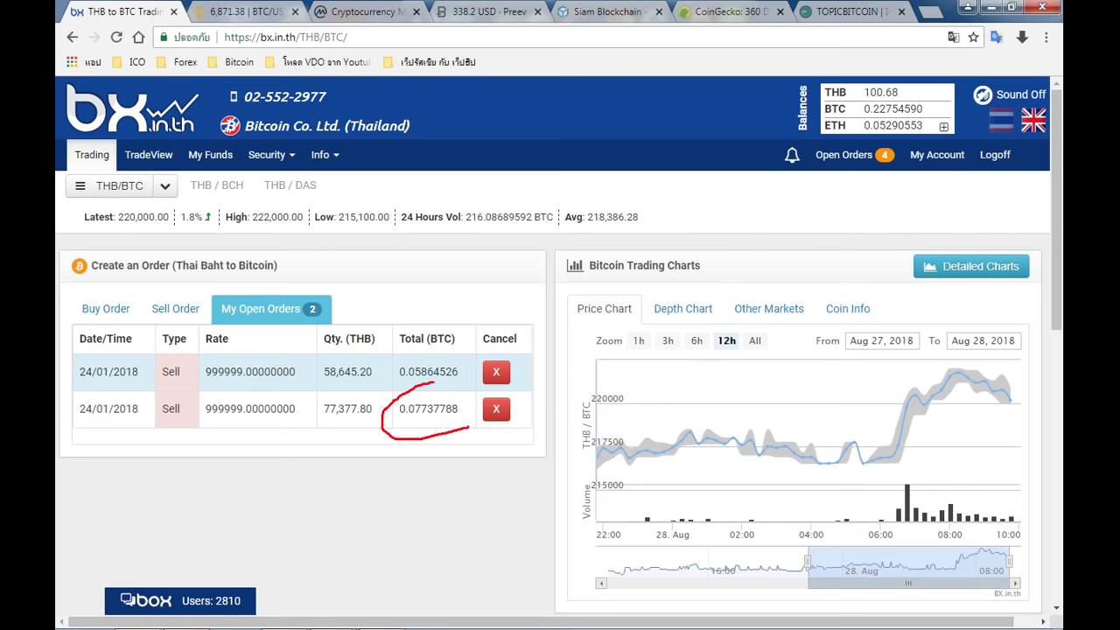
pyautogui.press('Escape')
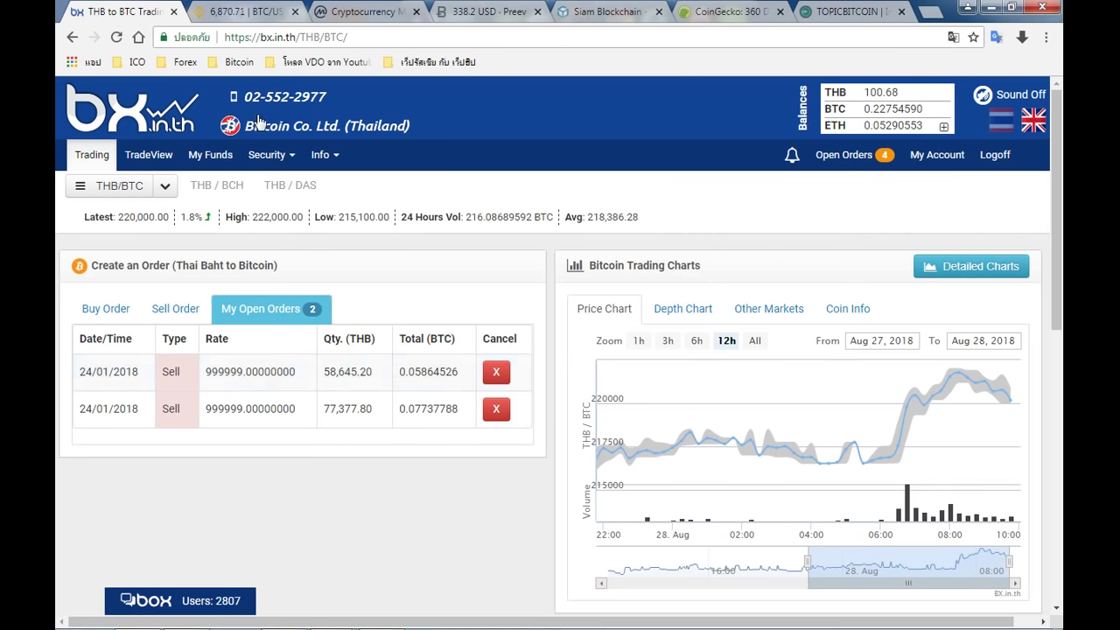
pyautogui.click(483, 23)
# Paste 0.07737788 BTC into Preev and circle the amount and its 531.7 USD value in red
pyautogui.doubleClick(375, 350)
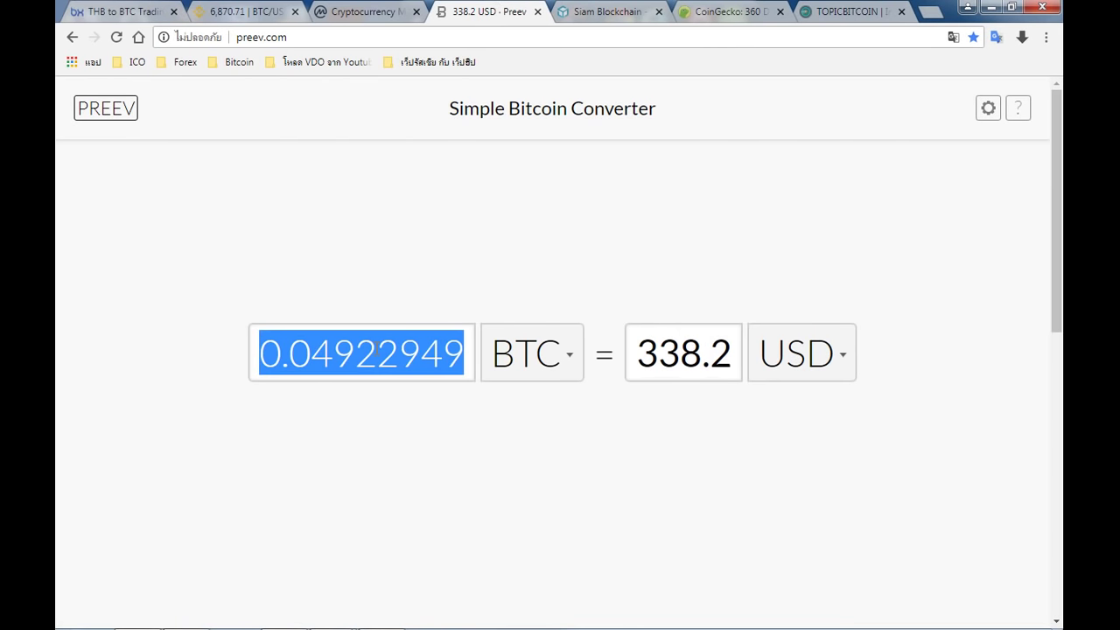
pyautogui.hotkey('ctrl', 'v')
pyautogui.click(676, 346)
pyautogui.moveTo(645, 286)
pyautogui.mouseDown()
pyautogui.moveTo(888, 350)
pyautogui.moveTo(647, 261)
pyautogui.mouseUp()
pyautogui.press('Escape')
pyautogui.hotkey('shift', 'Tab')
pyautogui.hotkey('shift', 'Tab')
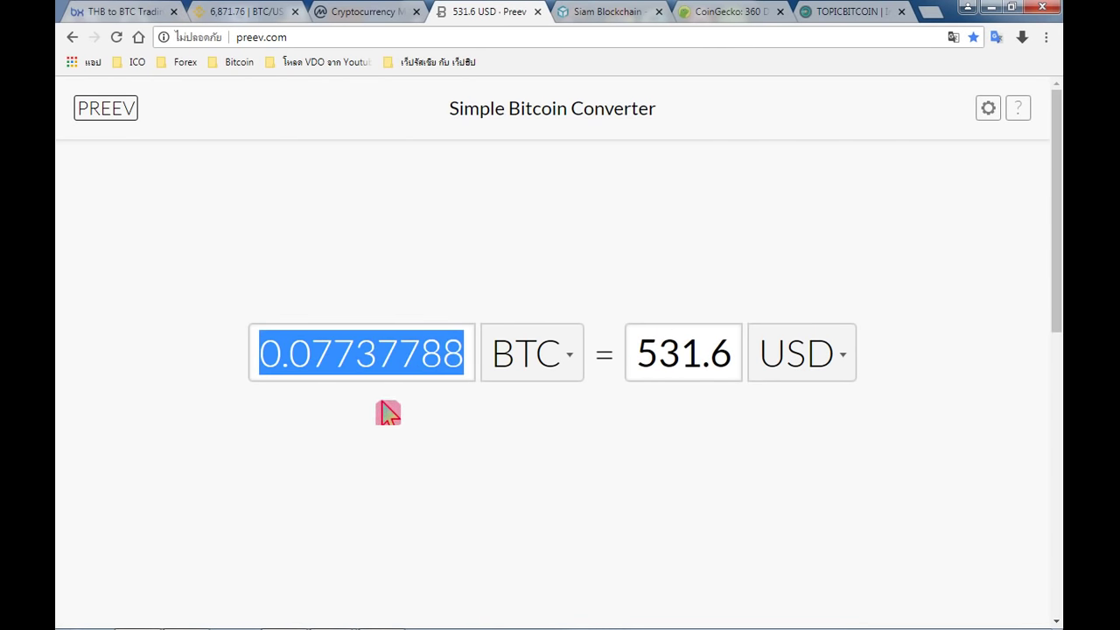
pyautogui.moveTo(441, 405); pyautogui.dragTo(348, 260)
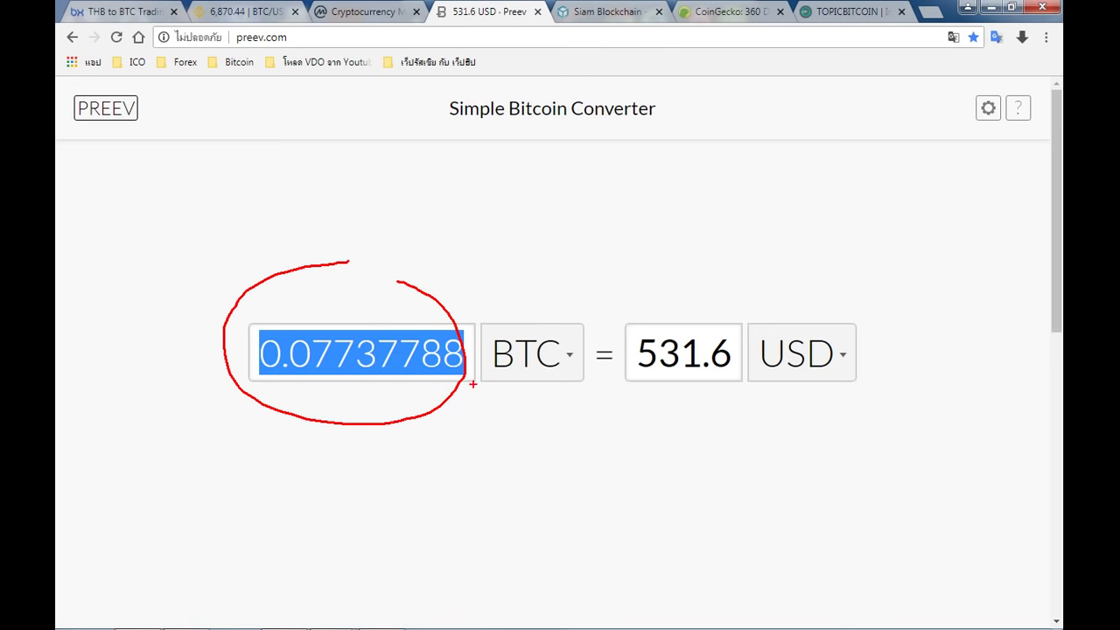
pyautogui.press('super')
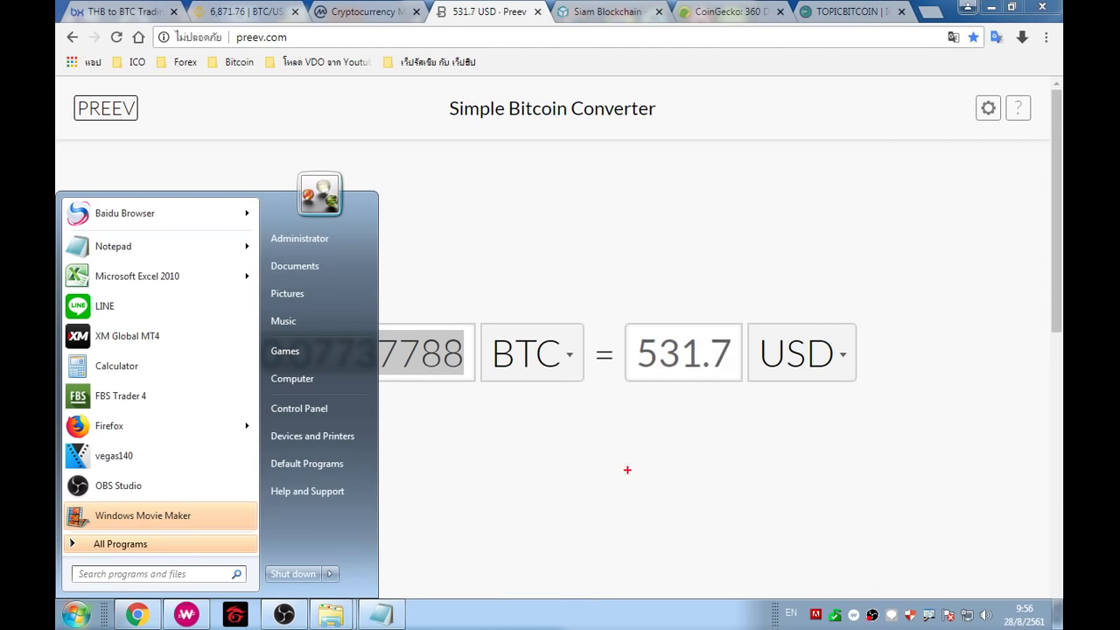
pyautogui.moveTo(676, 322); pyautogui.dragTo(870, 381)
pyautogui.press('Escape')
# Change the target currency to Thai Baht and circle the 17,300 THB result in red
pyautogui.click(821, 371)
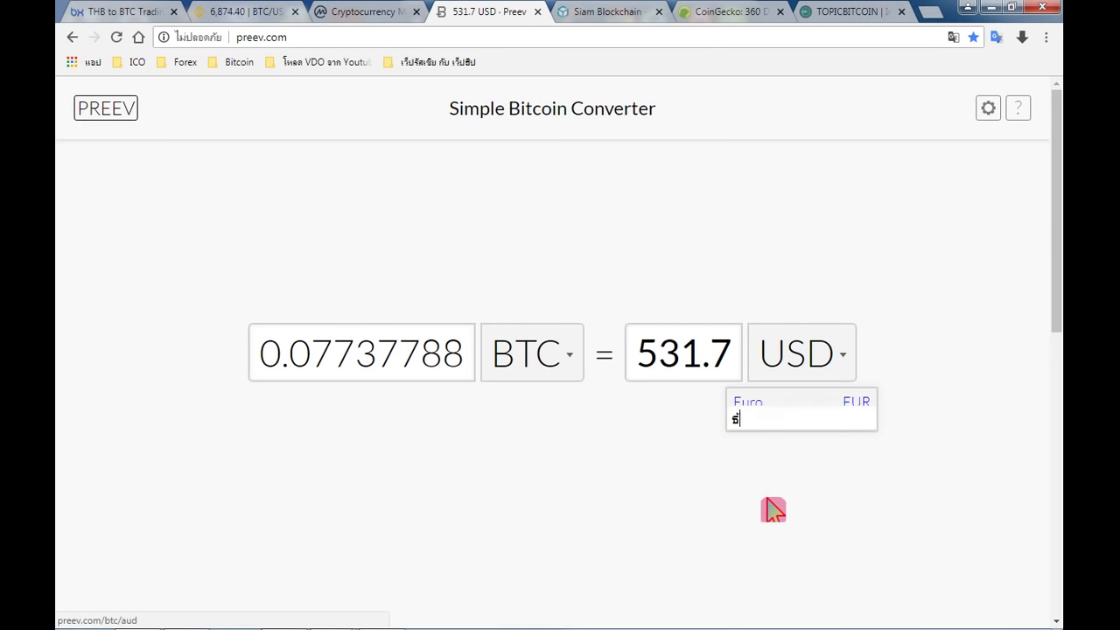
pyautogui.write('Th')
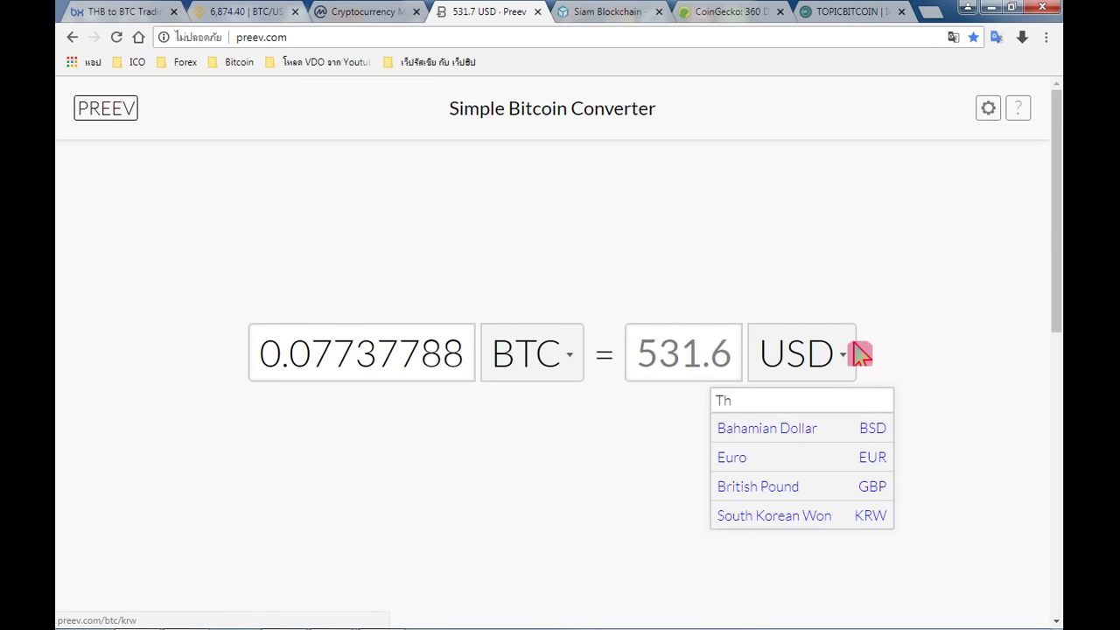
pyautogui.write('ai')
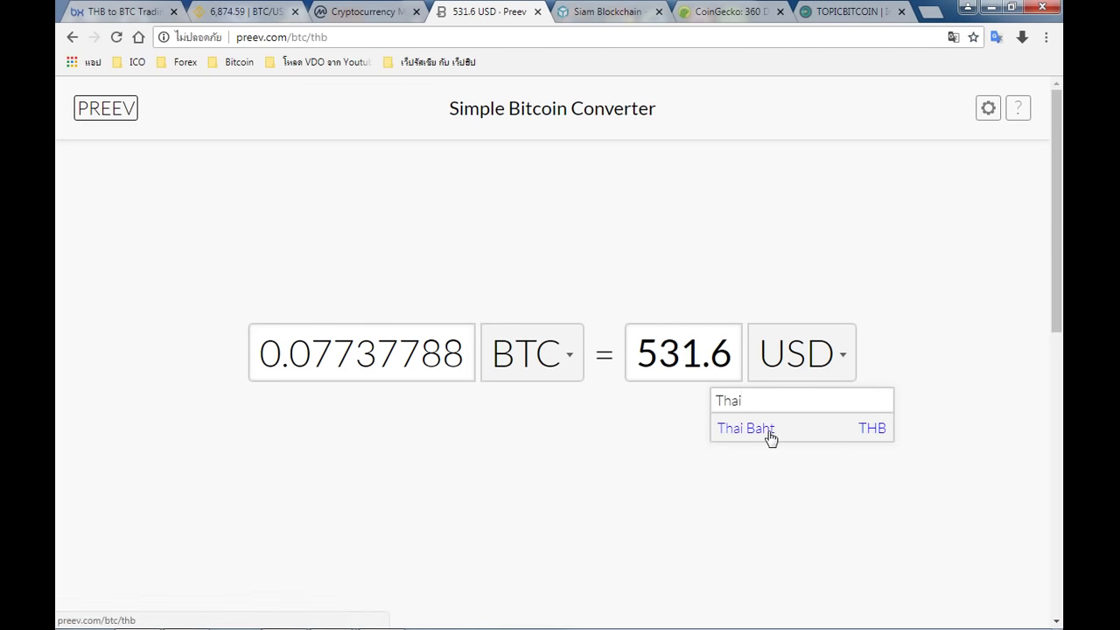
pyautogui.click(768, 429)
pyautogui.moveTo(662, 276)
pyautogui.mouseDown()
pyautogui.moveTo(950, 350)
pyautogui.moveTo(637, 243)
pyautogui.mouseUp()
pyautogui.press('Escape')
pyautogui.click(151, 10)
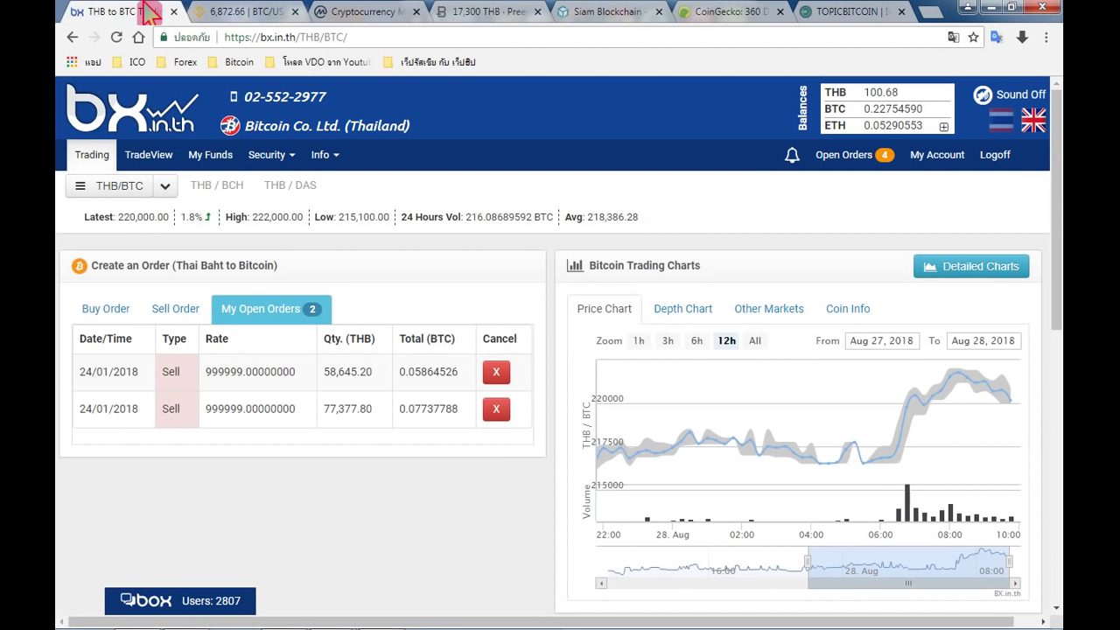
# Pick BX.in.th's THB Bitcoin market, open the Sell Order form and ring it in red
pyautogui.click(156, 219)
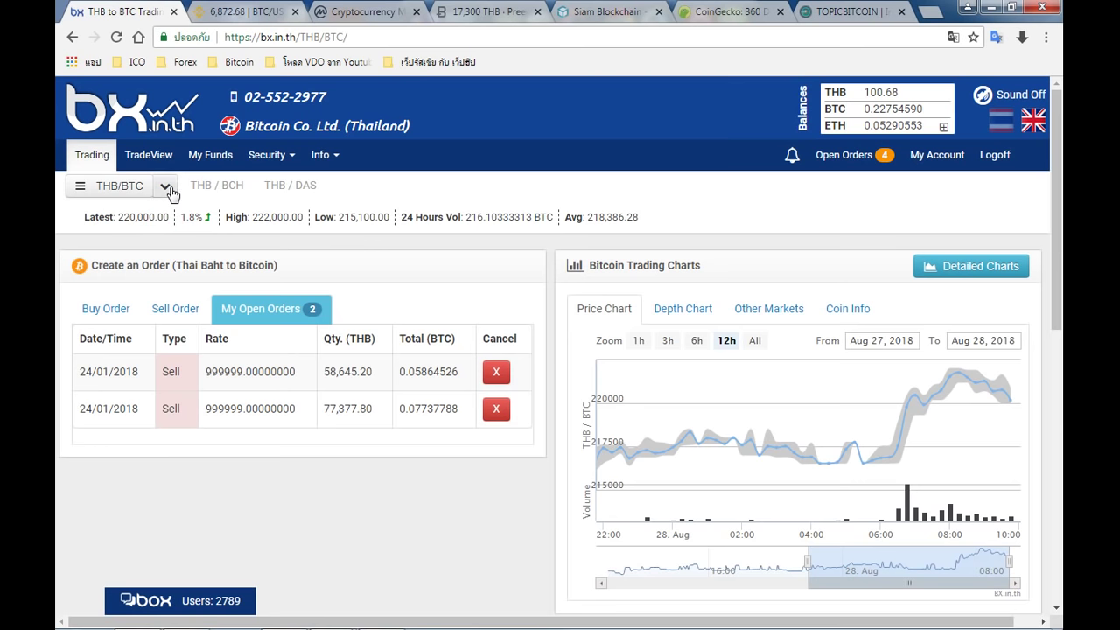
pyautogui.click(164, 186)
pyautogui.click(227, 316)
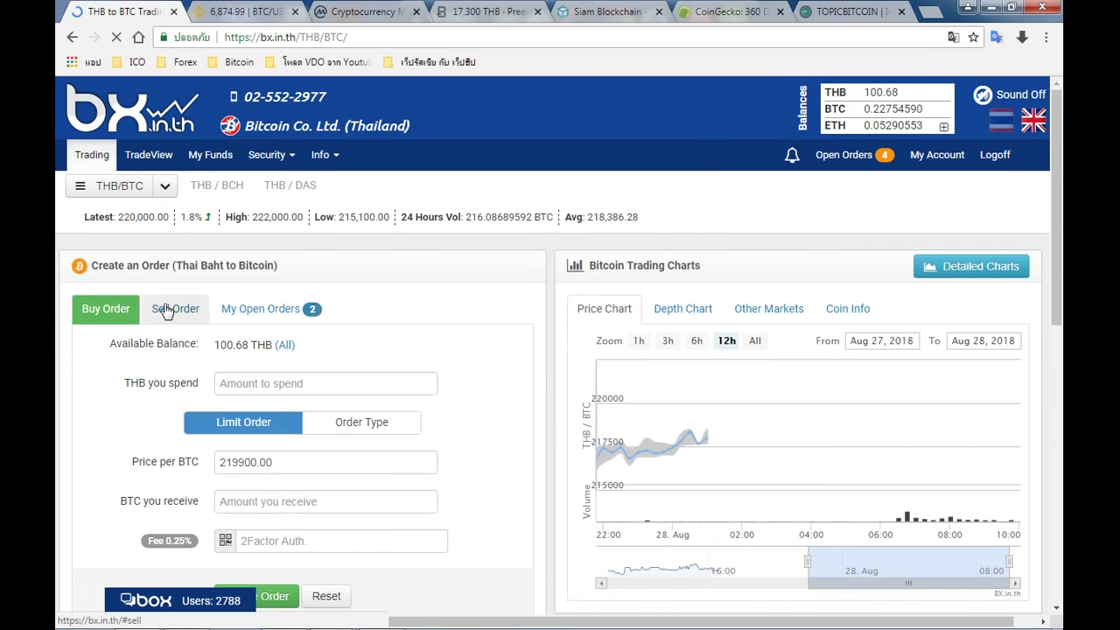
pyautogui.click(166, 308)
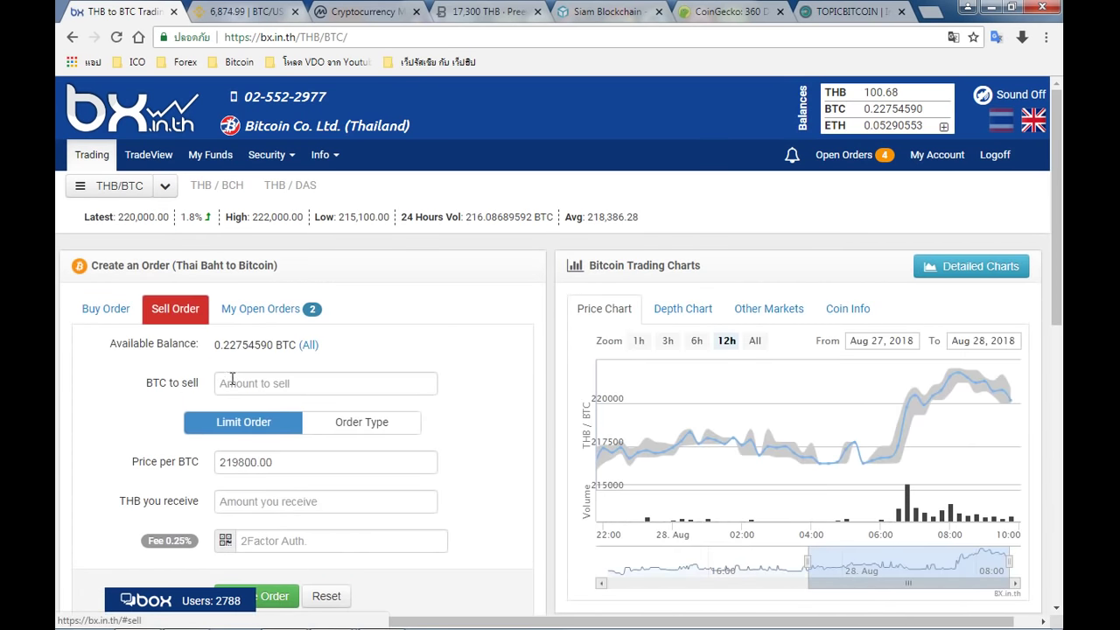
pyautogui.click(251, 460)
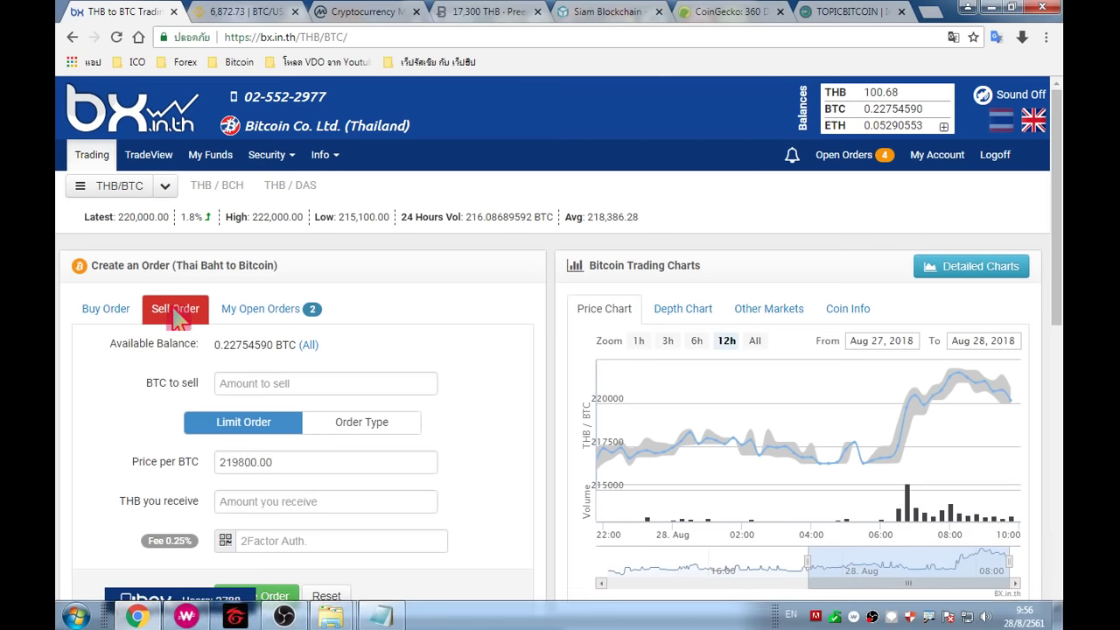
pyautogui.moveTo(179, 263); pyautogui.dragTo(203, 273)
pyautogui.moveTo(175, 407); pyautogui.dragTo(273, 374)
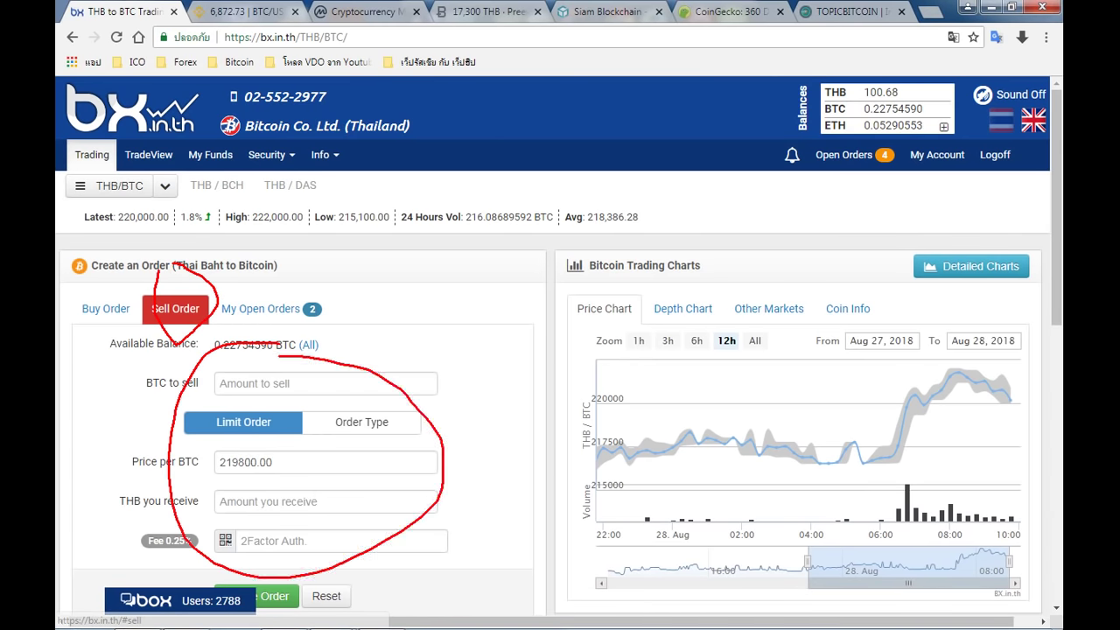
pyautogui.press('Escape')
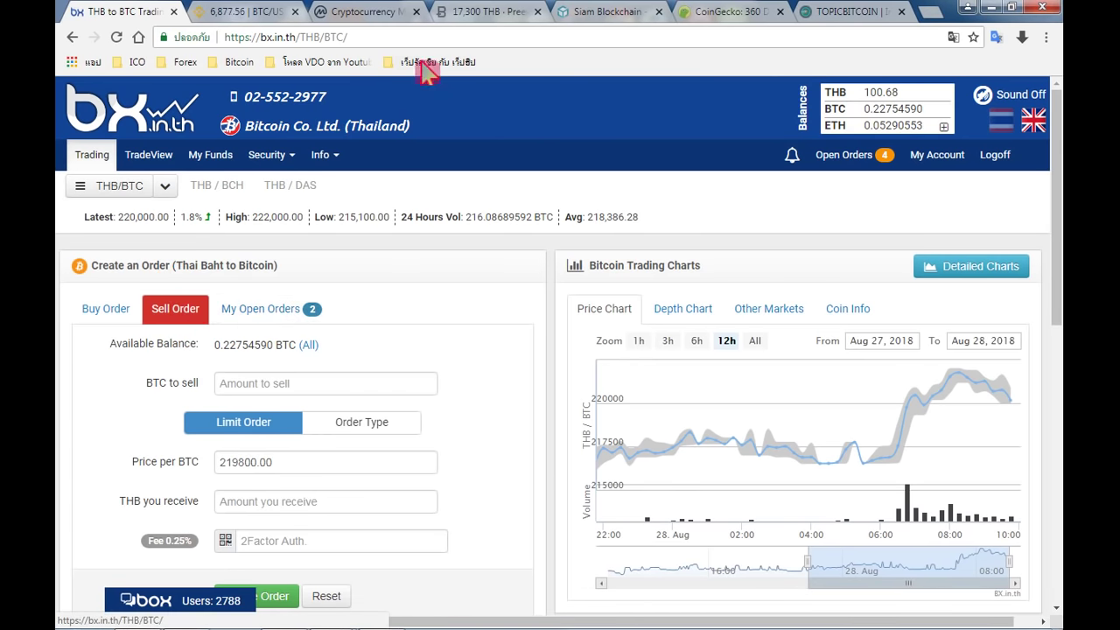
pyautogui.click(464, 12)
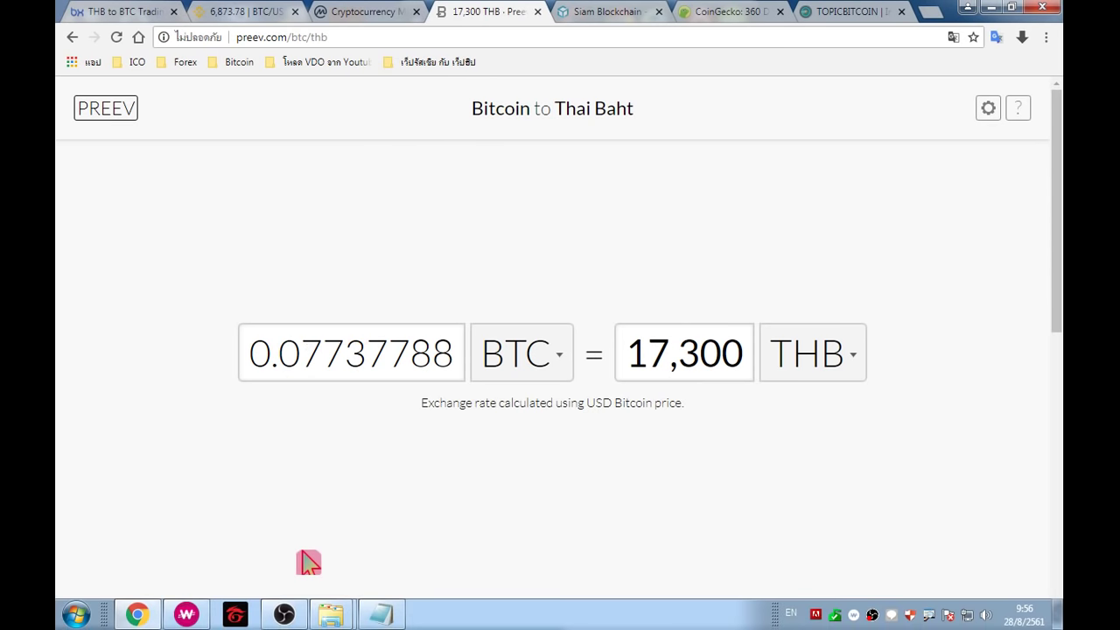
# Launch Calculator from Start and move its window near the top of the screen
pyautogui.click(75, 615)
pyautogui.click(125, 375)
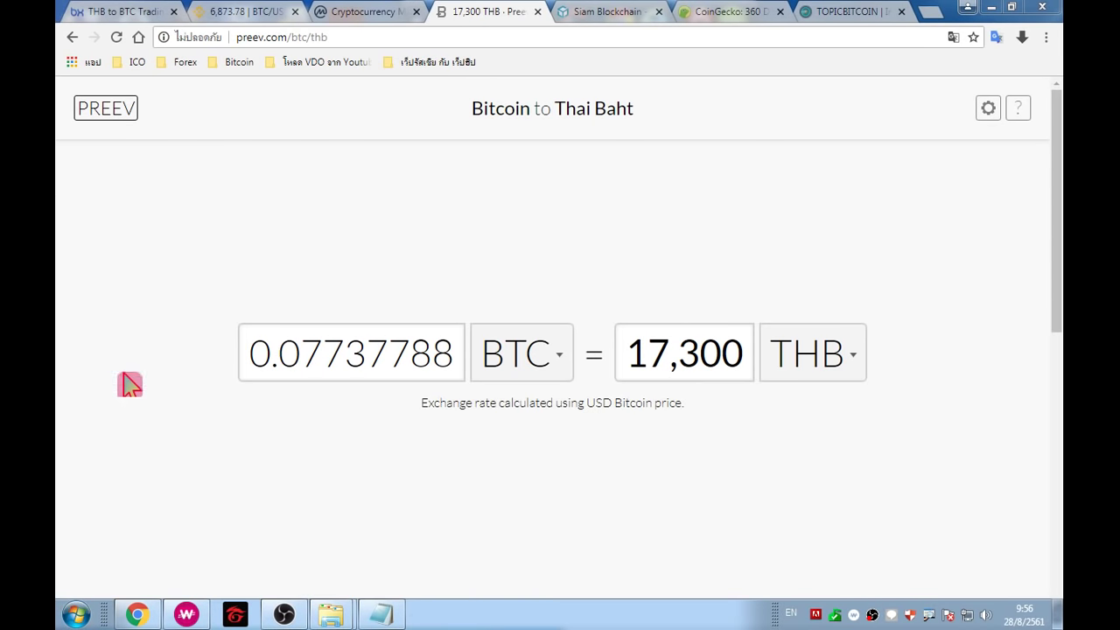
pyautogui.moveTo(665, 201); pyautogui.dragTo(354, 42)
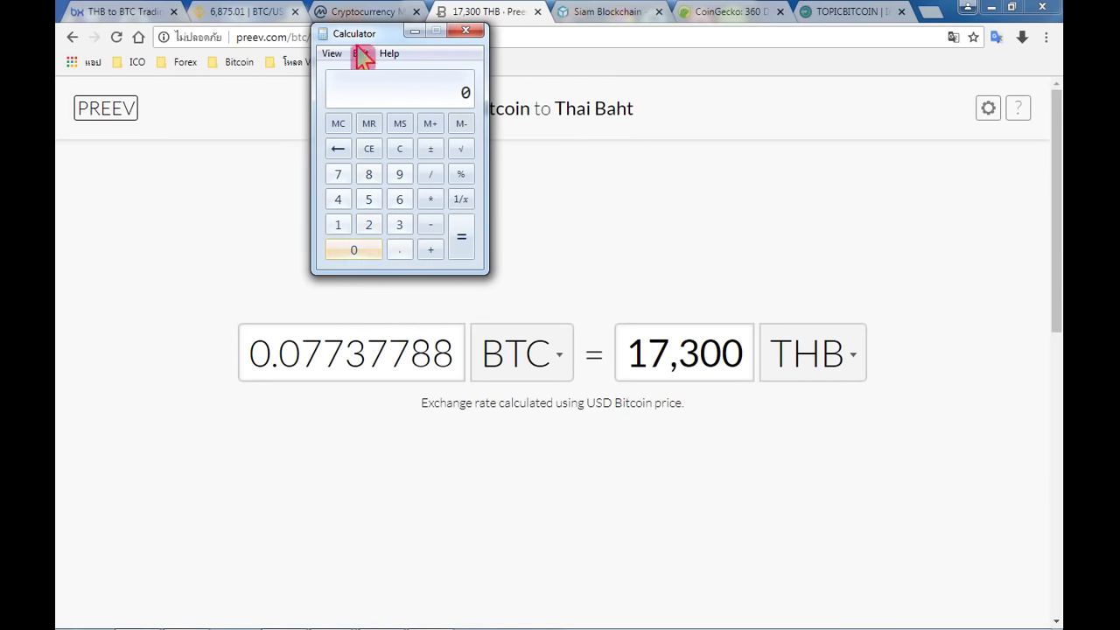
# Quit the ZoomIt annotation tool from the tray and reload the blank CoinMarketCap Bitcoin page
pyautogui.click(370, 12)
pyautogui.scroll(6, 370, 298)
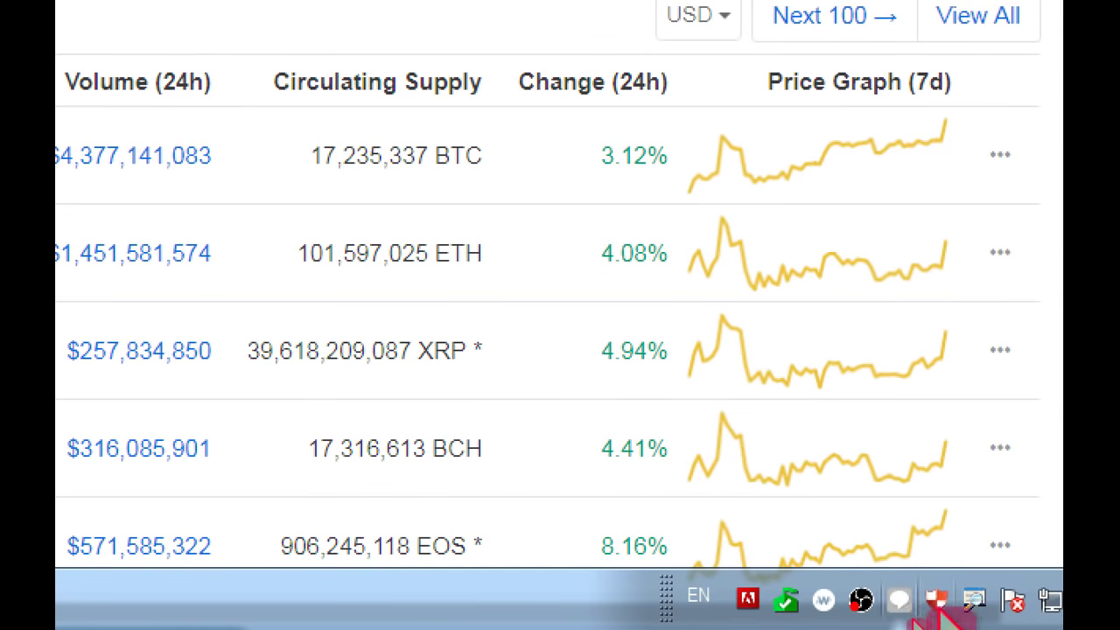
pyautogui.rightClick(975, 604)
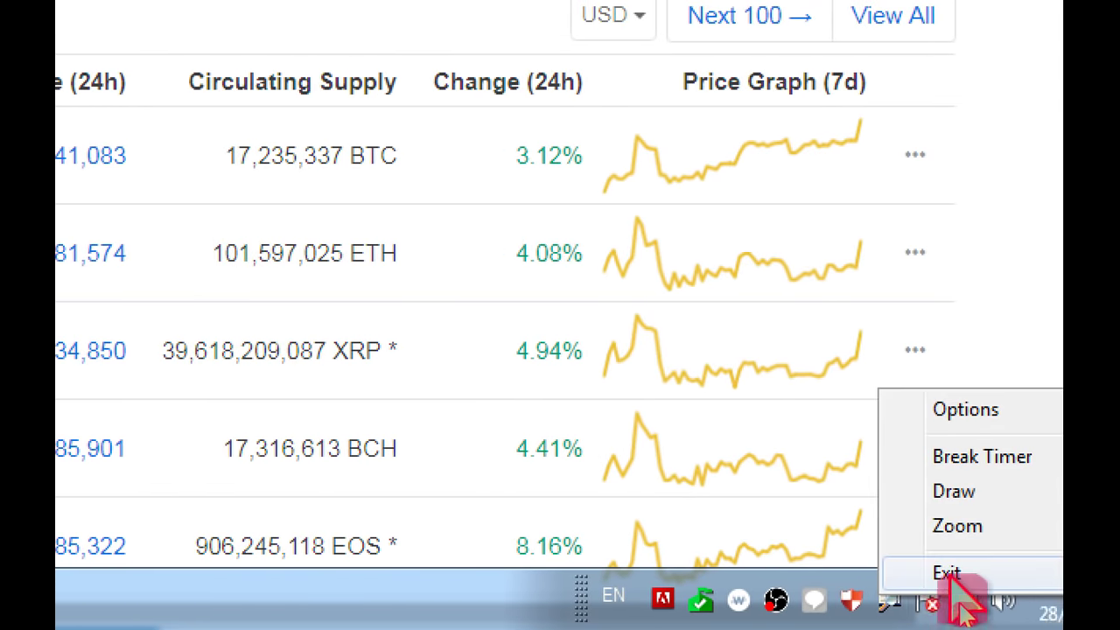
pyautogui.click(952, 581)
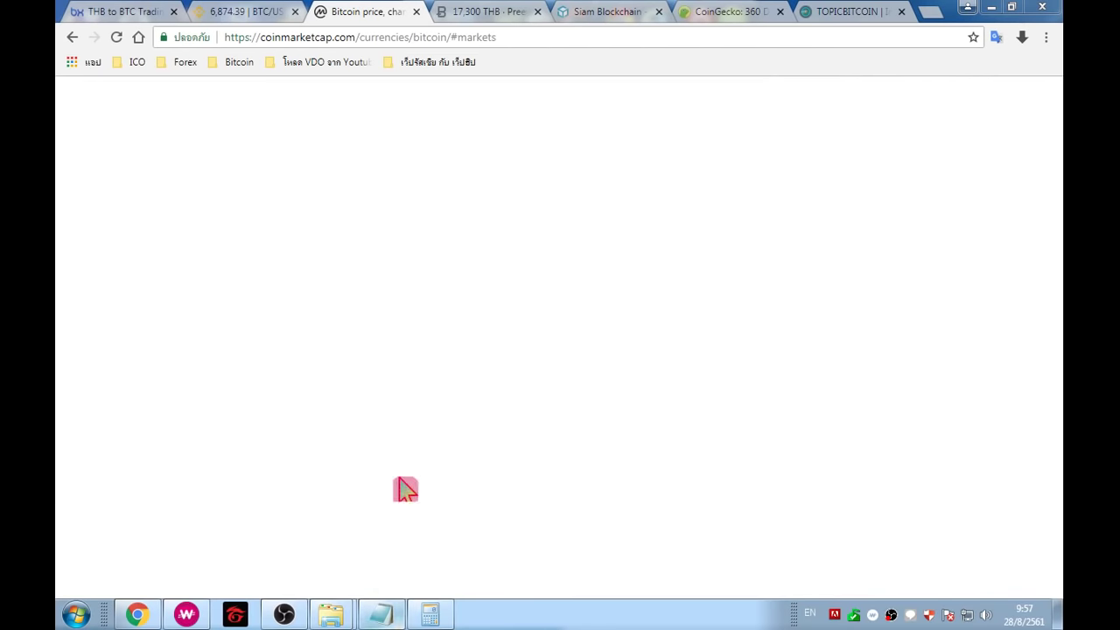
pyautogui.click(280, 10)
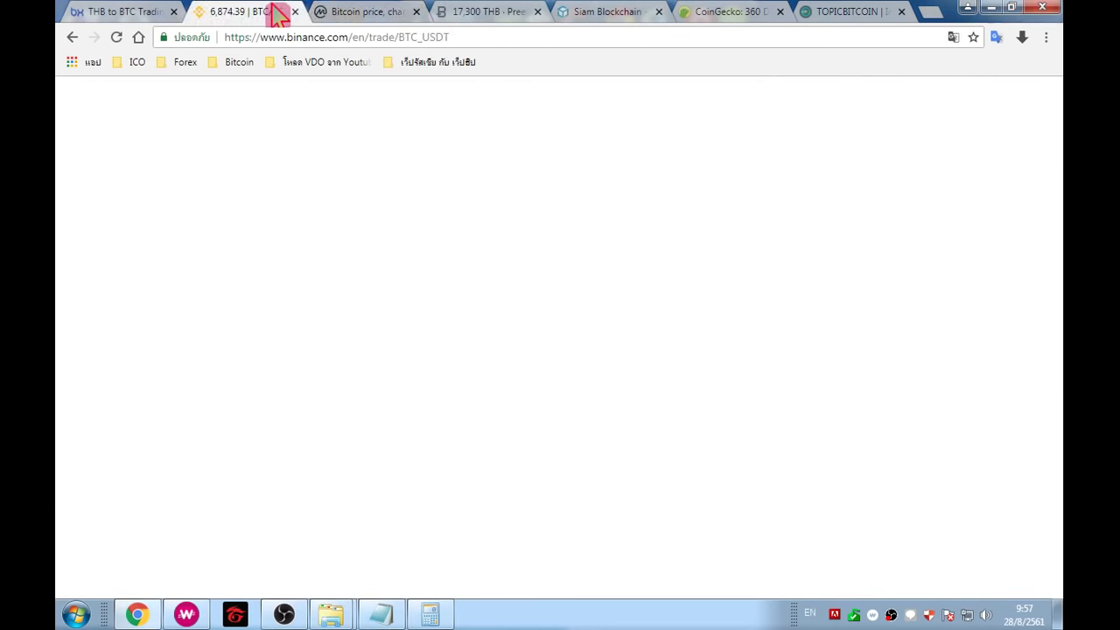
pyautogui.click(376, 10)
pyautogui.click(117, 38)
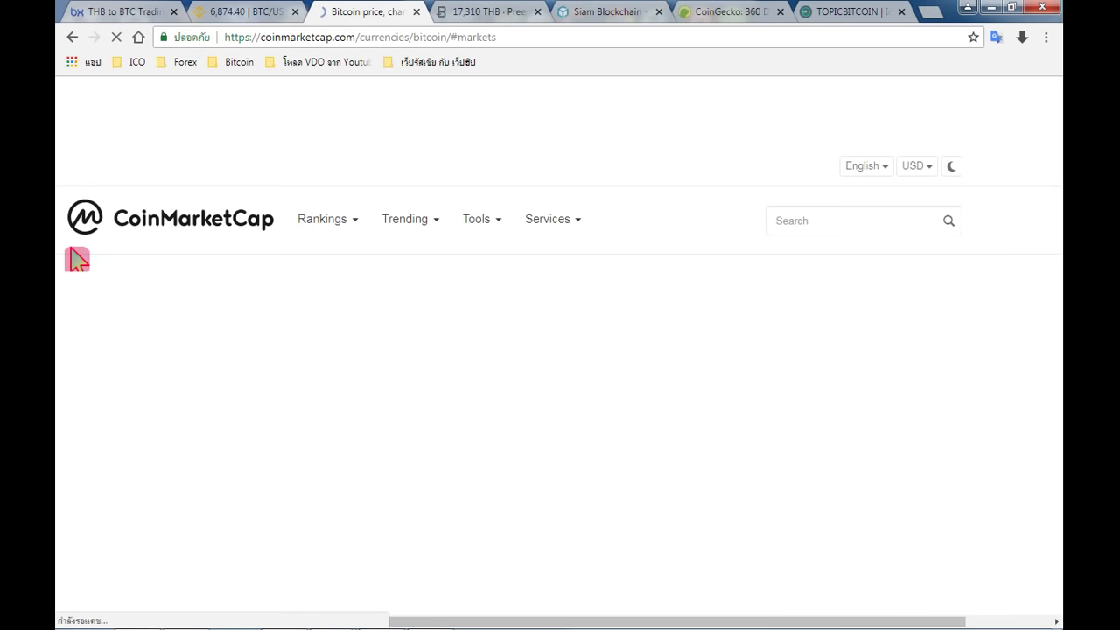
pyautogui.press('super')
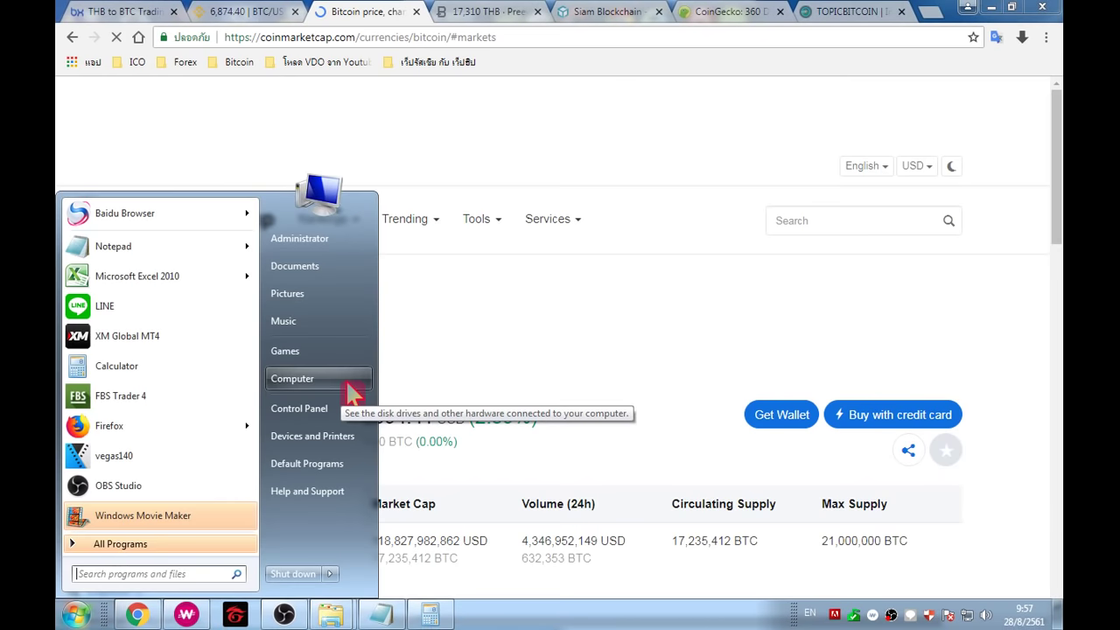
# Open the Zoom IT folder under Local Disk (D:) > โปรแกรม, then close the window
pyautogui.click(204, 182)
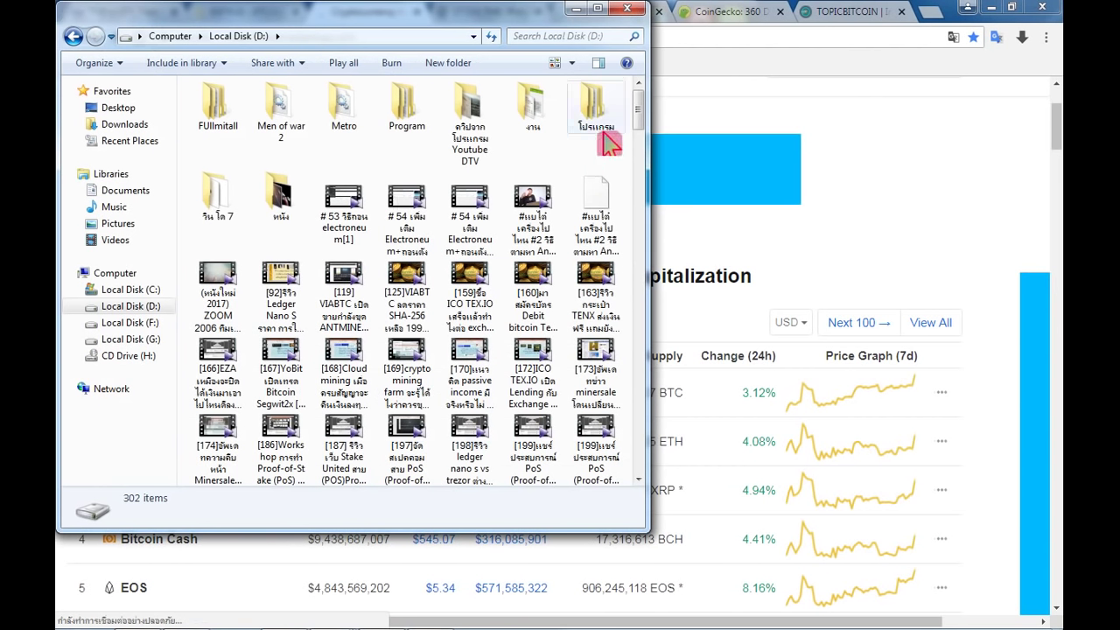
pyautogui.doubleClick(602, 131)
pyautogui.doubleClick(317, 195)
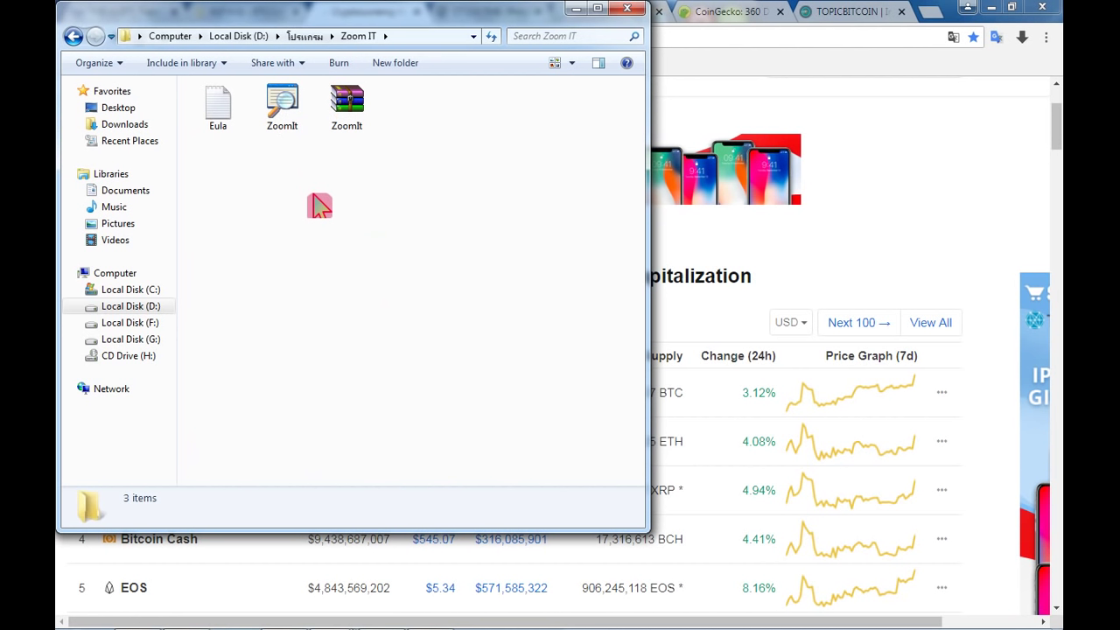
pyautogui.click(331, 615)
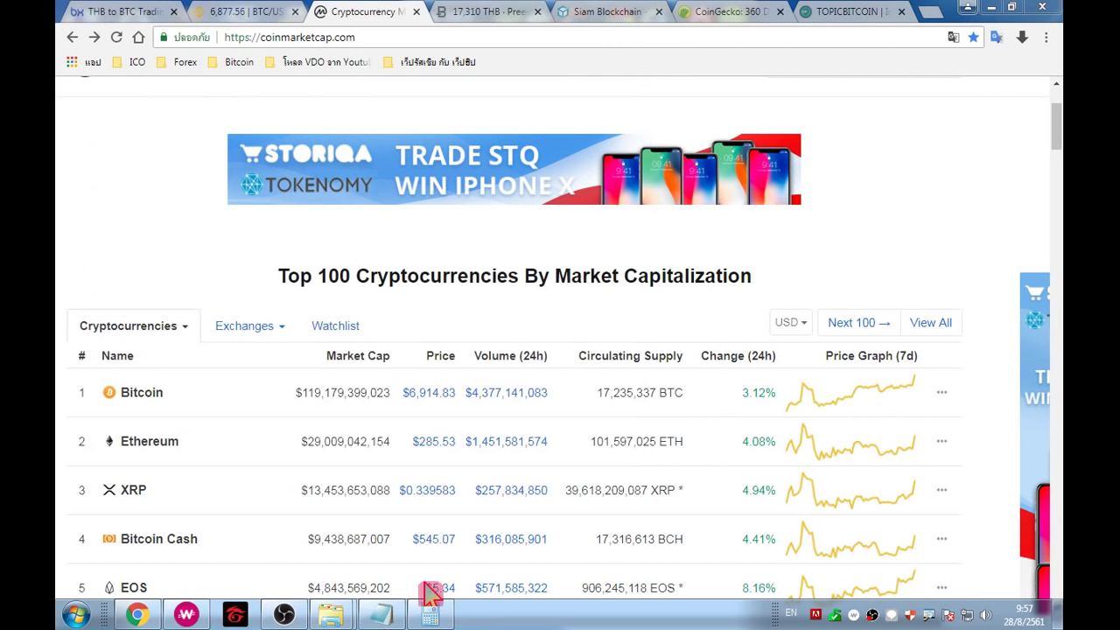
# Circle Bitcoin's $6,914.83 price in red, clear it, and return to the Preev converter
pyautogui.moveTo(421, 354)
pyautogui.mouseDown()
pyautogui.moveTo(476, 385)
pyautogui.moveTo(423, 348)
pyautogui.mouseUp()
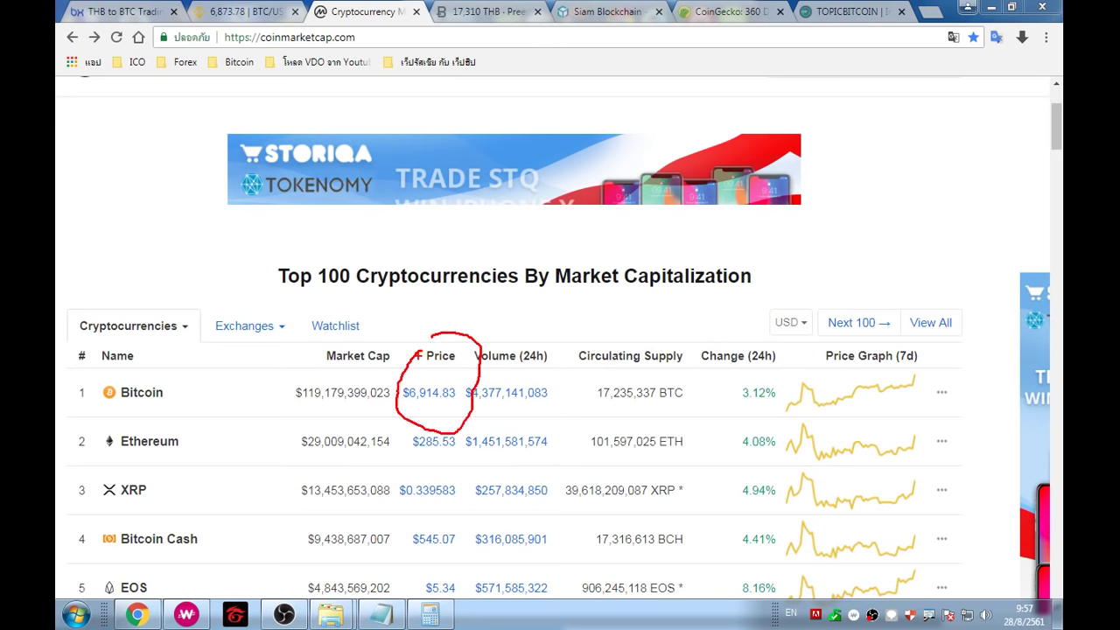
pyautogui.press('Escape')
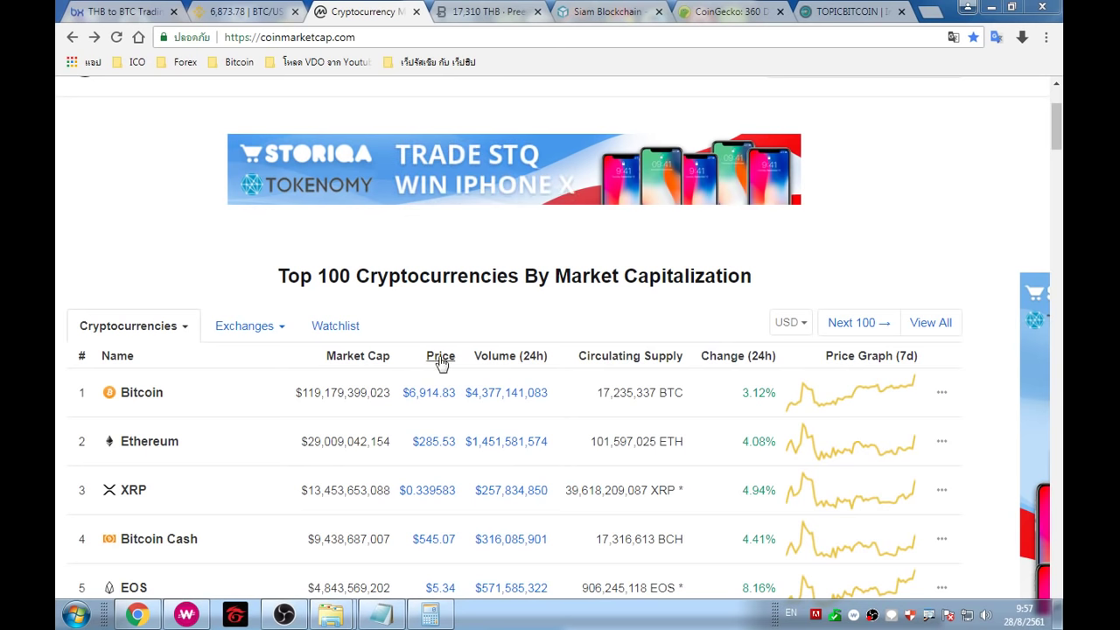
pyautogui.click(490, 11)
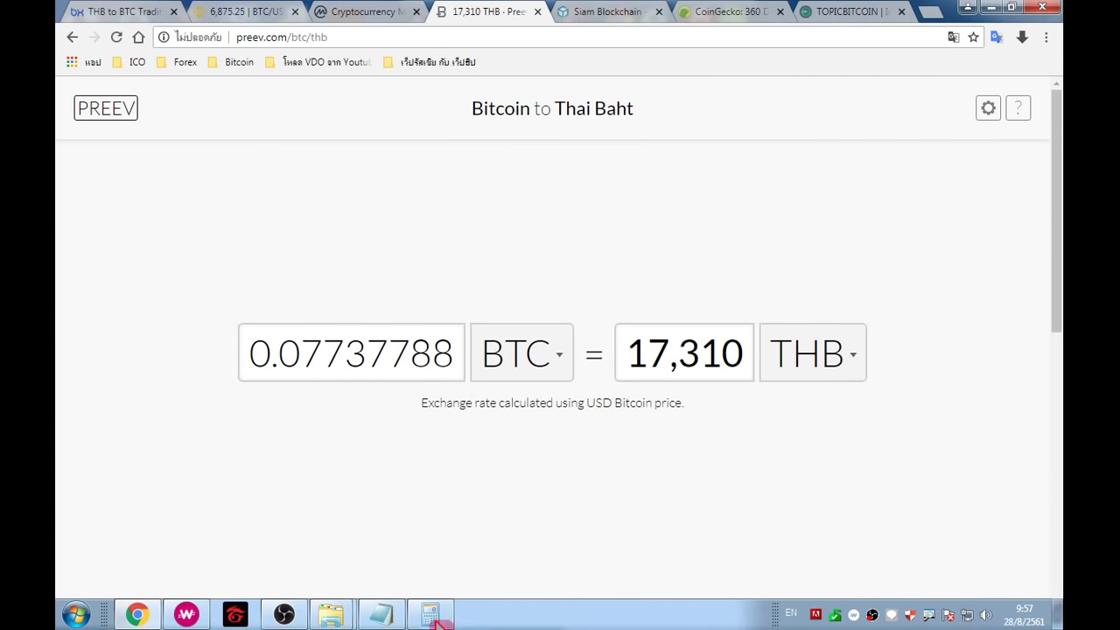
# Enter 0.07737788 into Windows Calculator
pyautogui.click(429, 613)
pyautogui.click(399, 250)
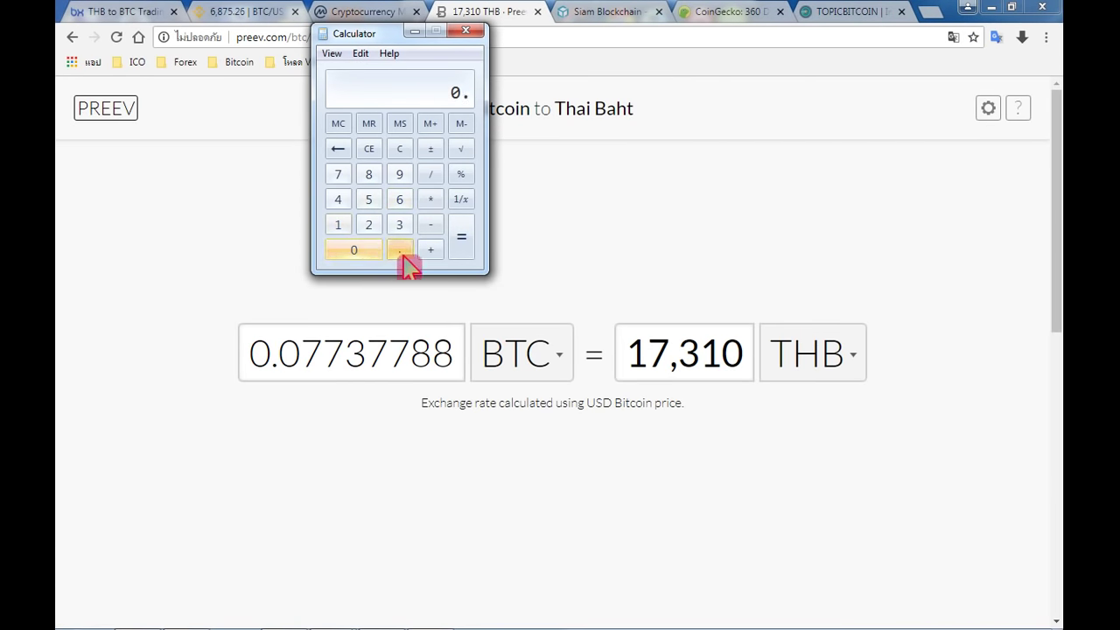
pyautogui.click(353, 252)
pyautogui.doubleClick(337, 174)
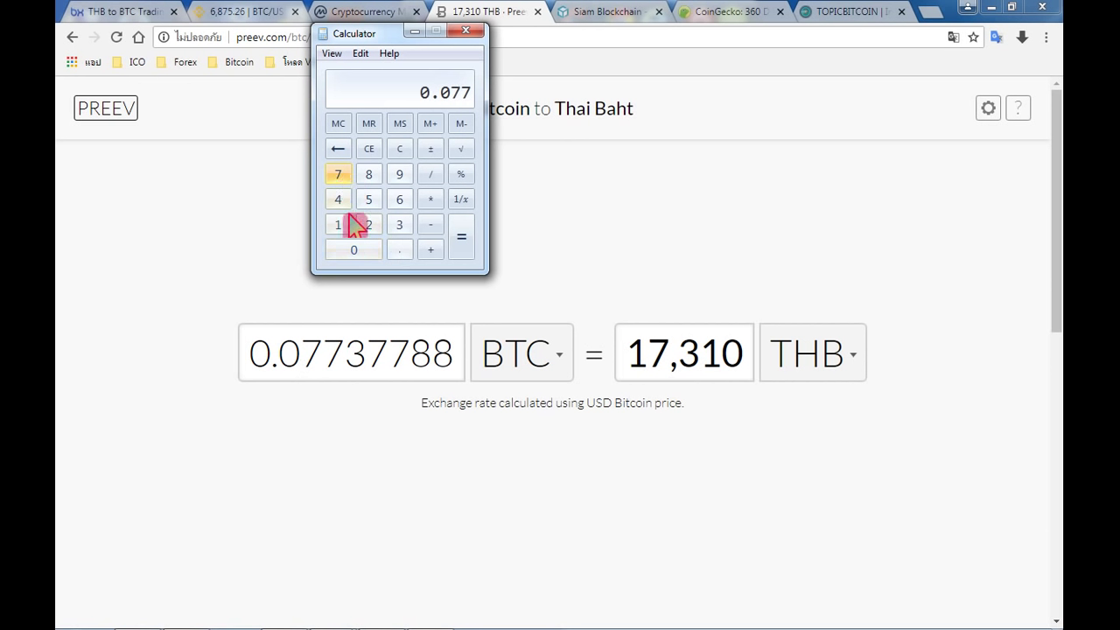
pyautogui.click(400, 225)
pyautogui.click(337, 174)
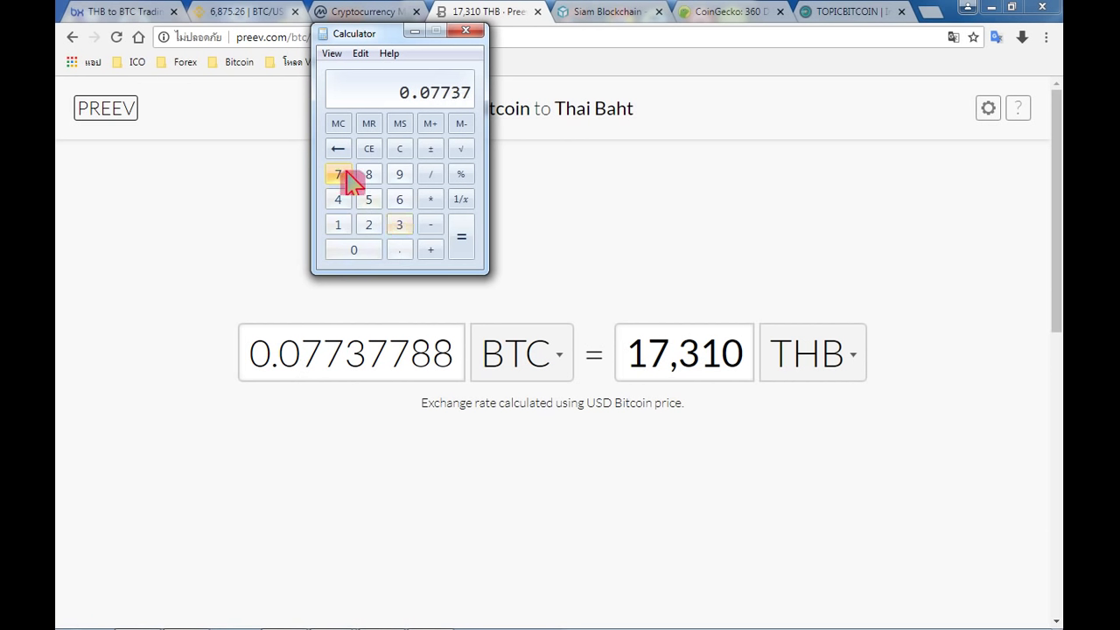
pyautogui.click(337, 174)
pyautogui.click(369, 174)
pyautogui.click(368, 174)
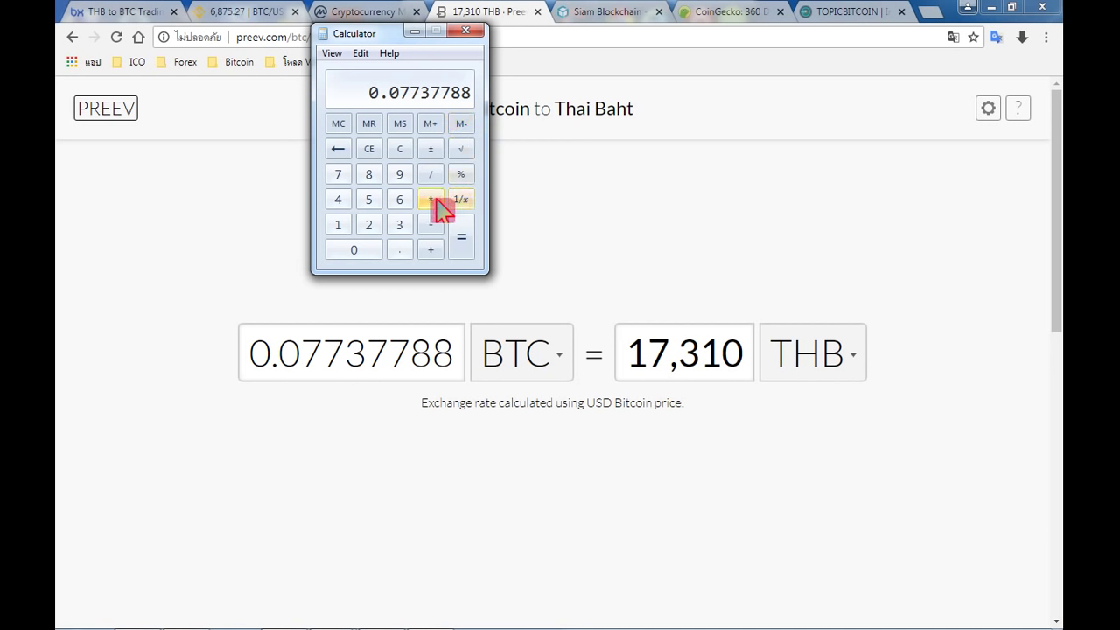
# Multiply it by 25000 to get 1934.447, circle the result in red, and return to Preev
pyautogui.click(431, 200)
pyautogui.click(368, 225)
pyautogui.click(369, 200)
pyautogui.click(375, 254)
pyautogui.click(375, 254)
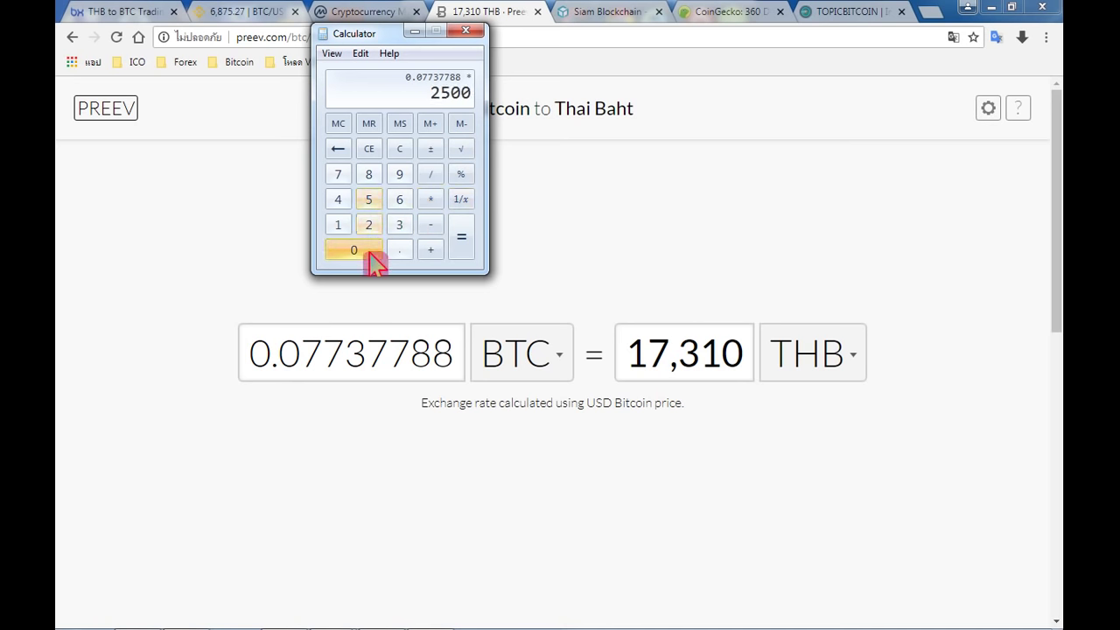
pyautogui.click(375, 254)
pyautogui.click(464, 241)
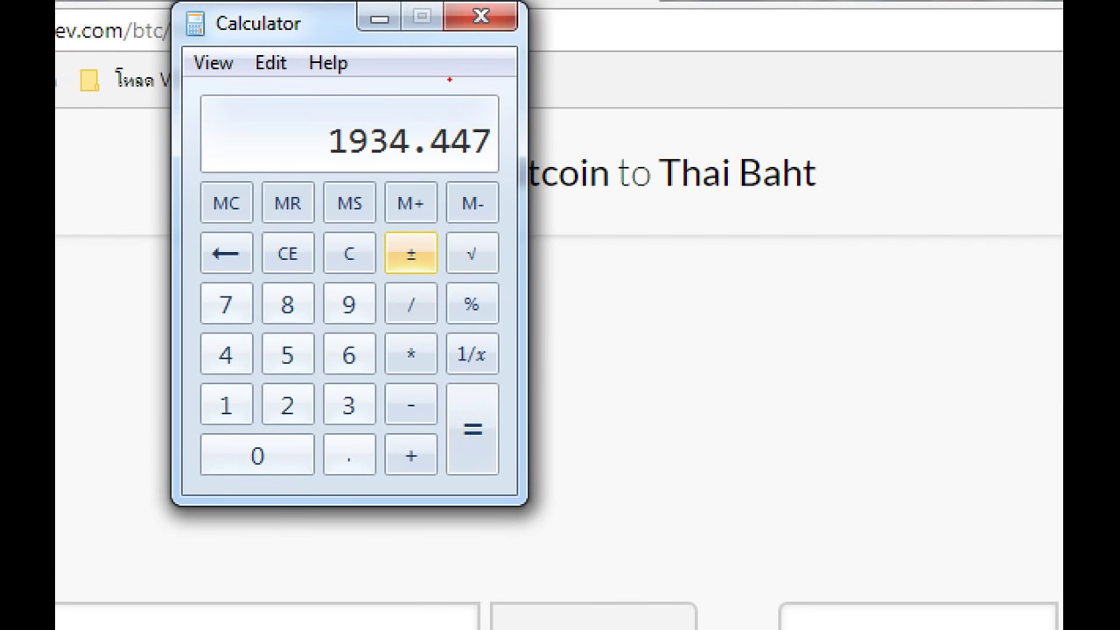
pyautogui.moveTo(393, 152)
pyautogui.mouseDown()
pyautogui.moveTo(361, 155)
pyautogui.moveTo(268, 85)
pyautogui.moveTo(427, 180)
pyautogui.mouseUp()
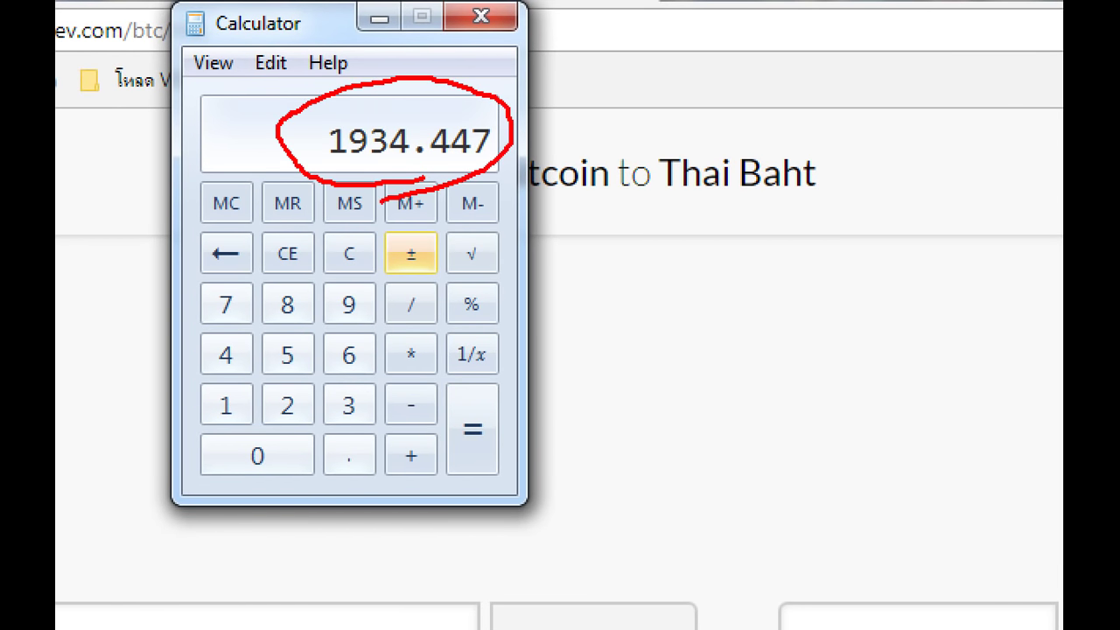
pyautogui.click(680, 354)
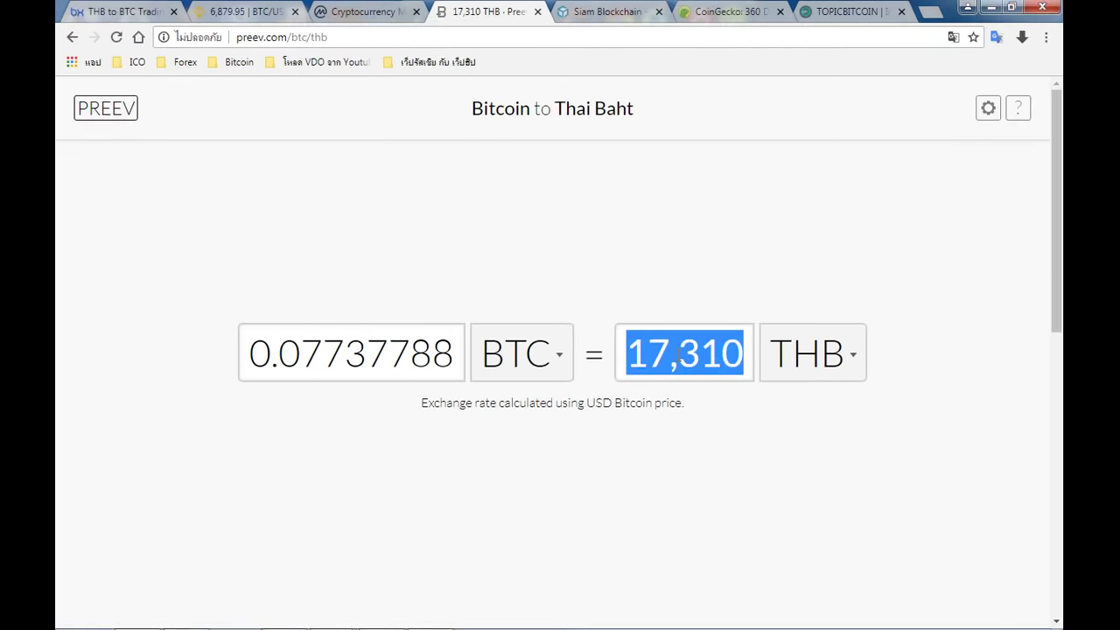
# Change Preev's target currency from Thai Baht to US Dollar
pyautogui.click(832, 372)
pyautogui.write('Thai')
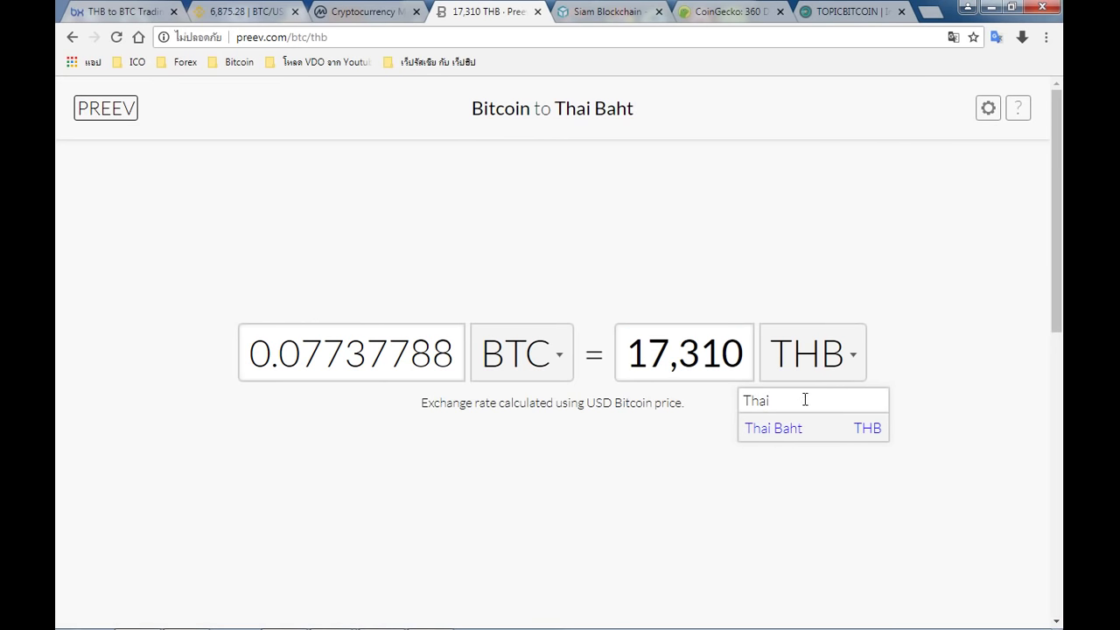
pyautogui.press('BackSpace')
pyautogui.press('BackSpace')
pyautogui.press('BackSpace')
pyautogui.press('BackSpace')
pyautogui.click(767, 403)
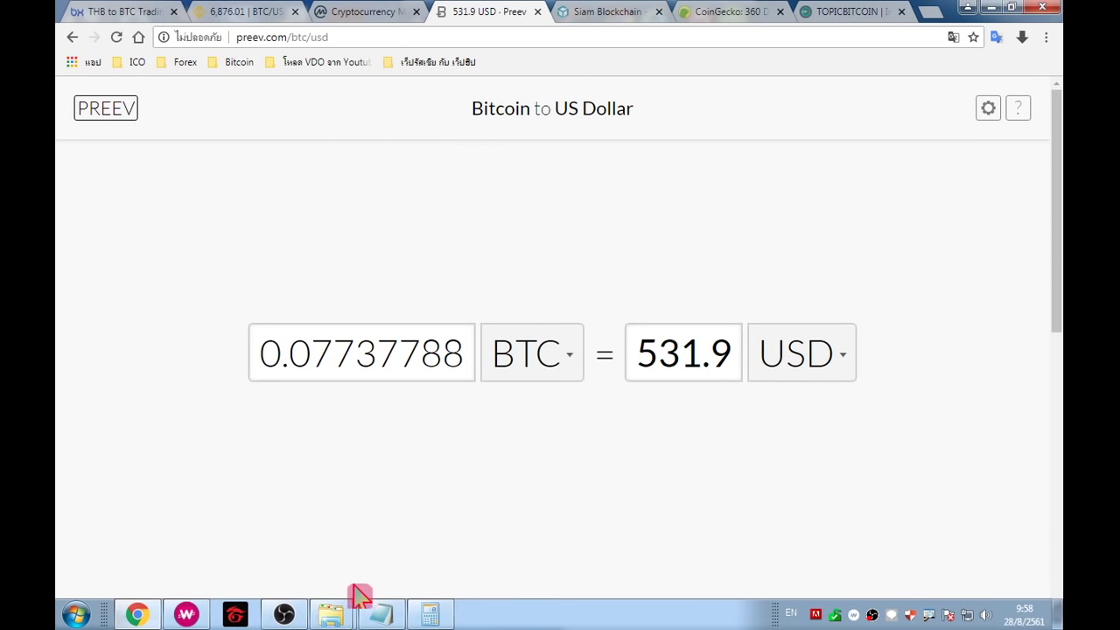
# Multiply 1934.447 by 33 in Calculator for 63836.751, then clear and close it
pyautogui.click(426, 612)
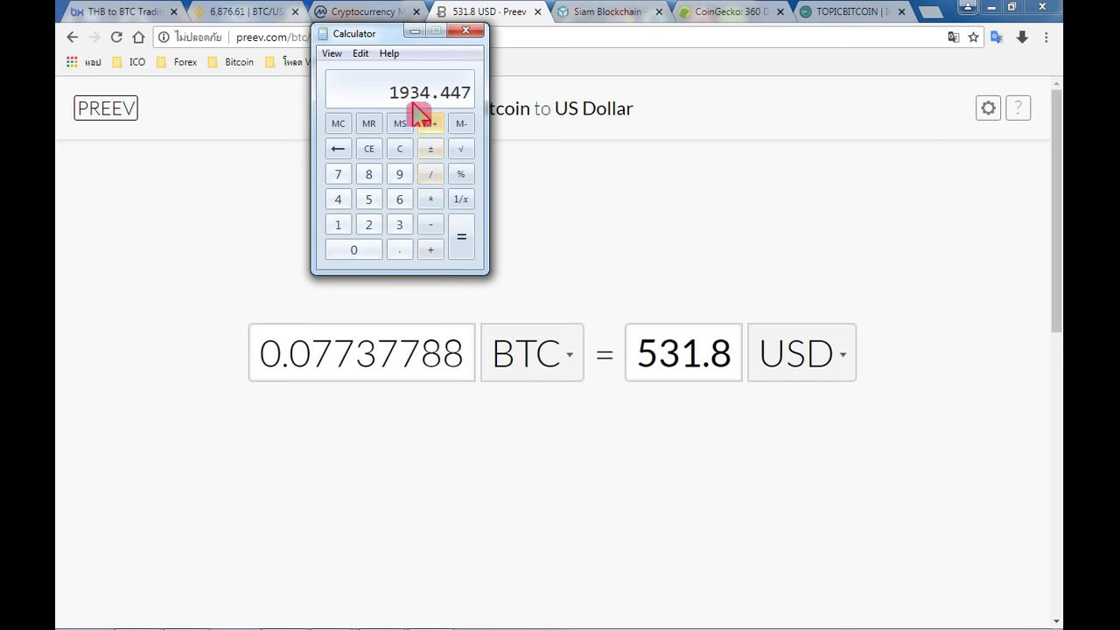
pyautogui.click(432, 200)
pyautogui.click(399, 225)
pyautogui.click(399, 225)
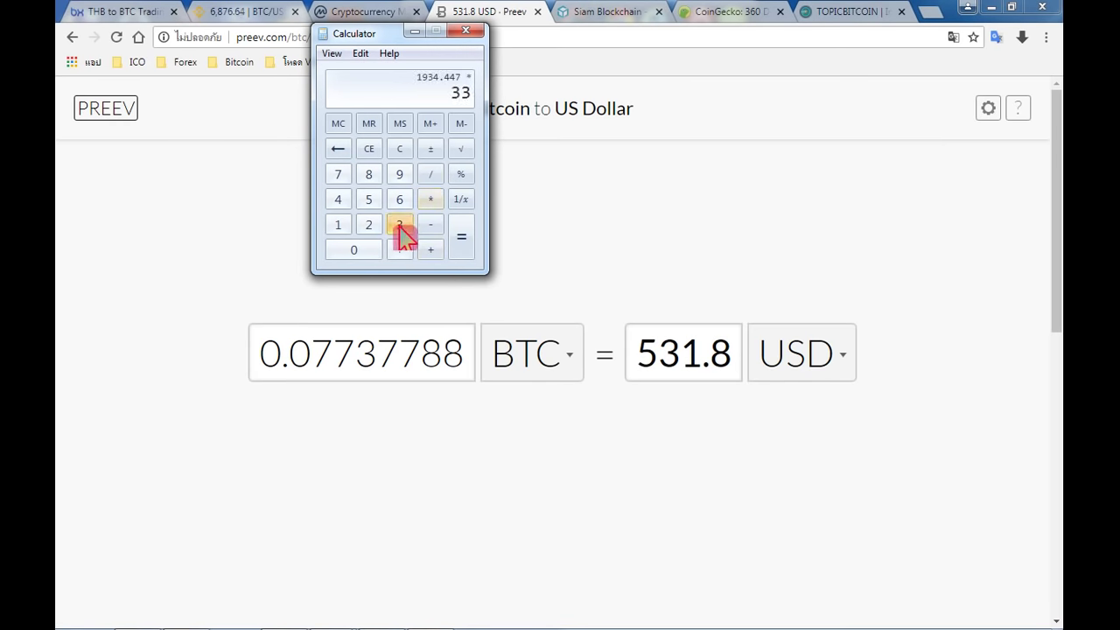
pyautogui.click(463, 241)
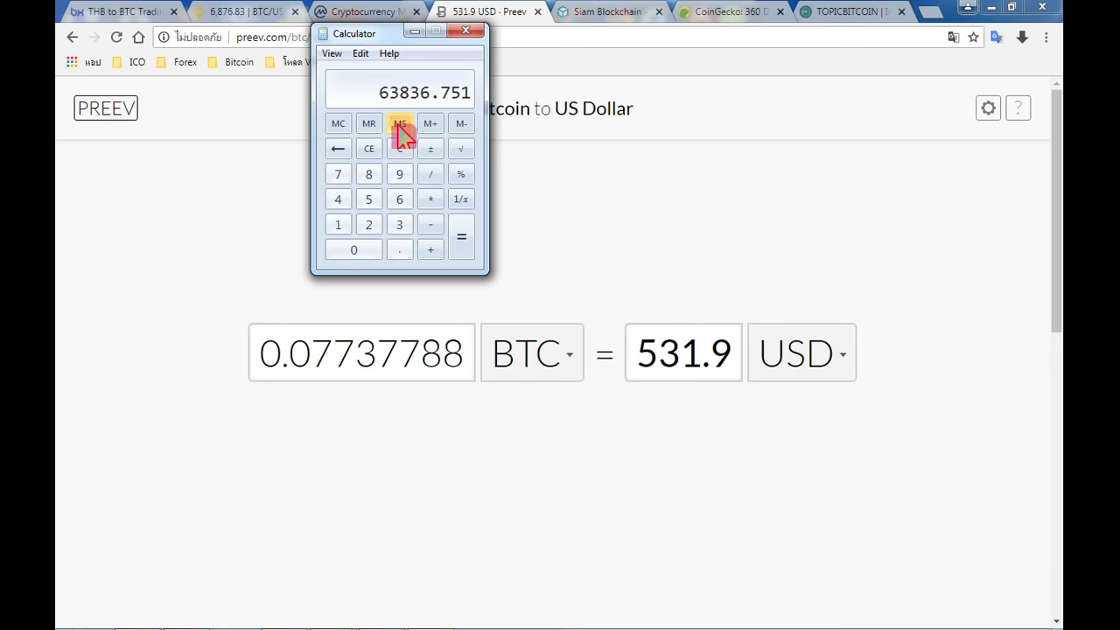
pyautogui.click(400, 149)
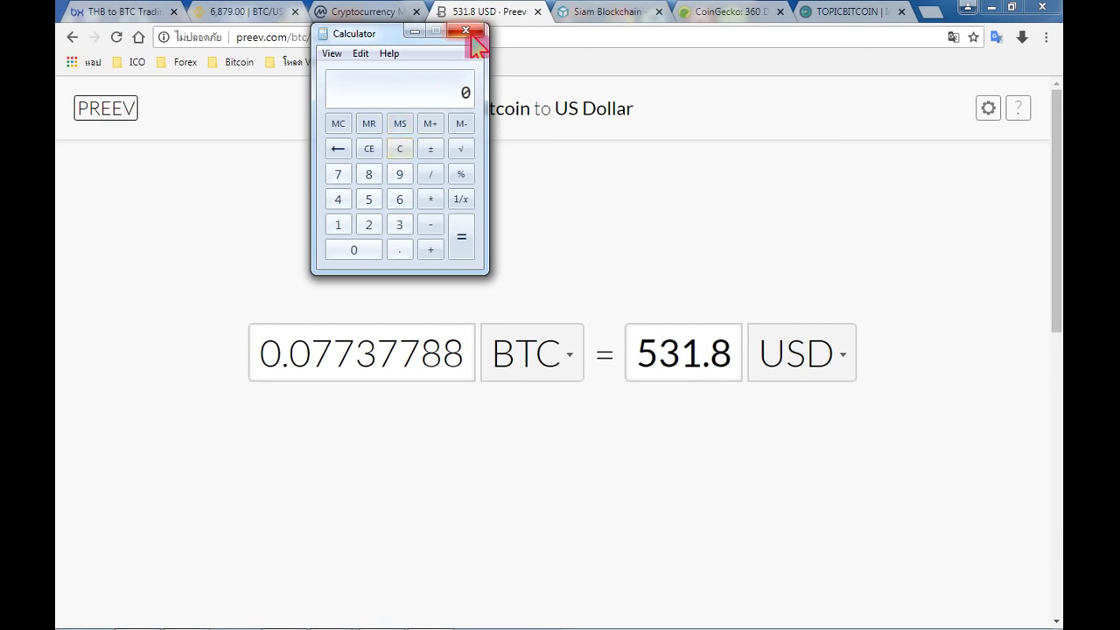
pyautogui.click(466, 31)
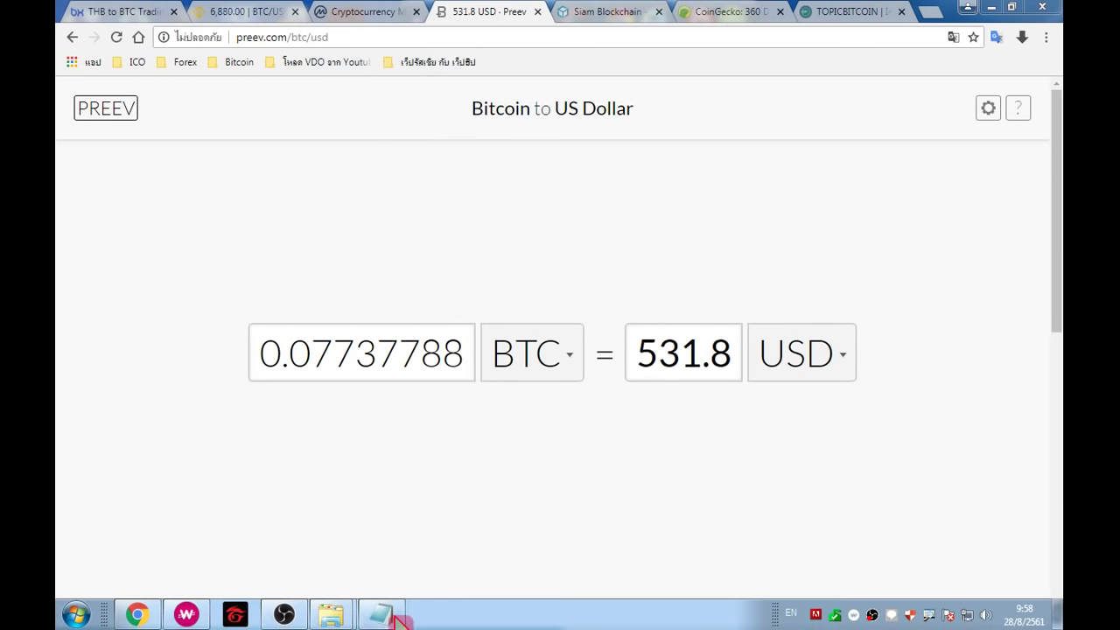
pyautogui.click(389, 615)
# List BX.in.th's open sell orders, circle the 0.07737788 BTC order, then raise the Notepad log
pyautogui.click(127, 12)
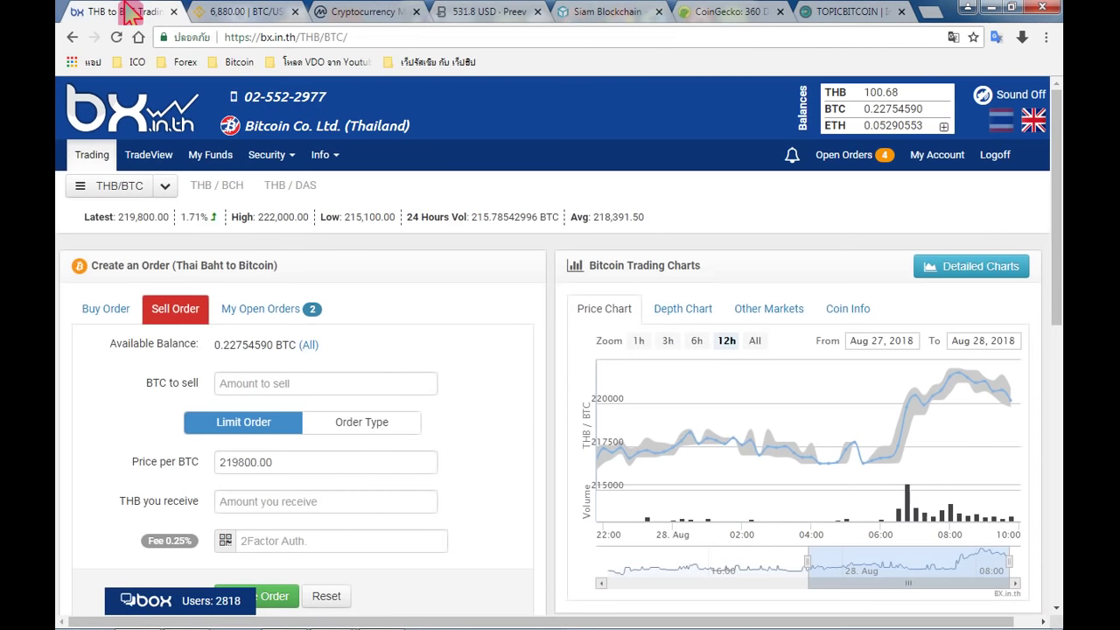
pyautogui.click(246, 313)
pyautogui.scroll(-2, 246, 313)
pyautogui.moveTo(437, 278)
pyautogui.mouseDown()
pyautogui.moveTo(378, 258)
pyautogui.moveTo(527, 238)
pyautogui.moveTo(422, 280)
pyautogui.mouseUp()
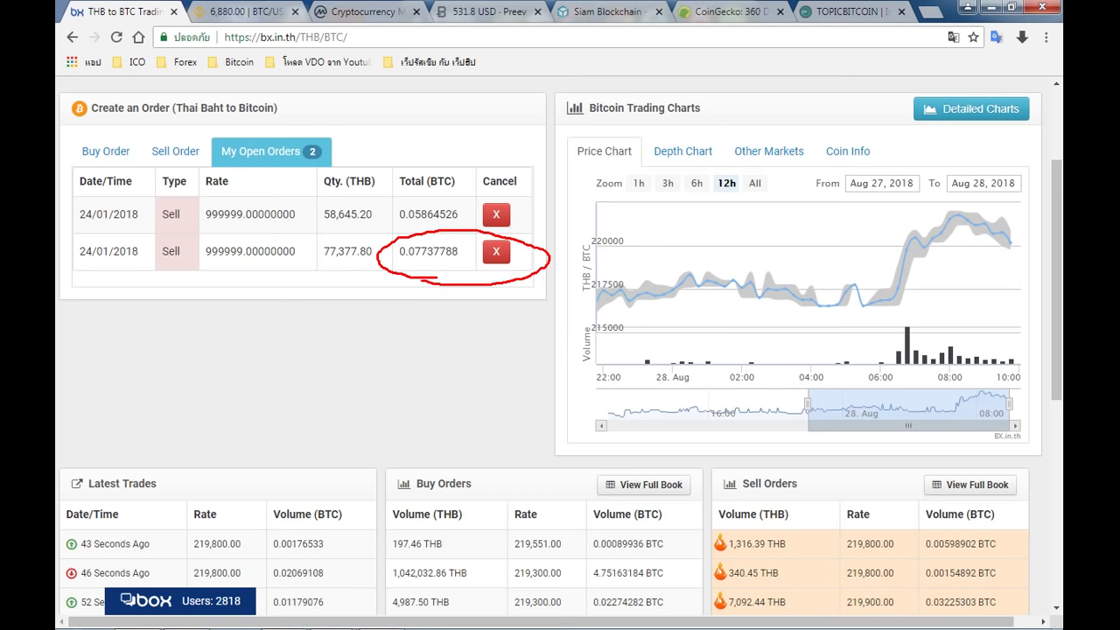
pyautogui.moveTo(338, 272)
pyautogui.mouseDown()
pyautogui.moveTo(179, 238)
pyautogui.moveTo(289, 277)
pyautogui.mouseUp()
pyautogui.press('Escape')
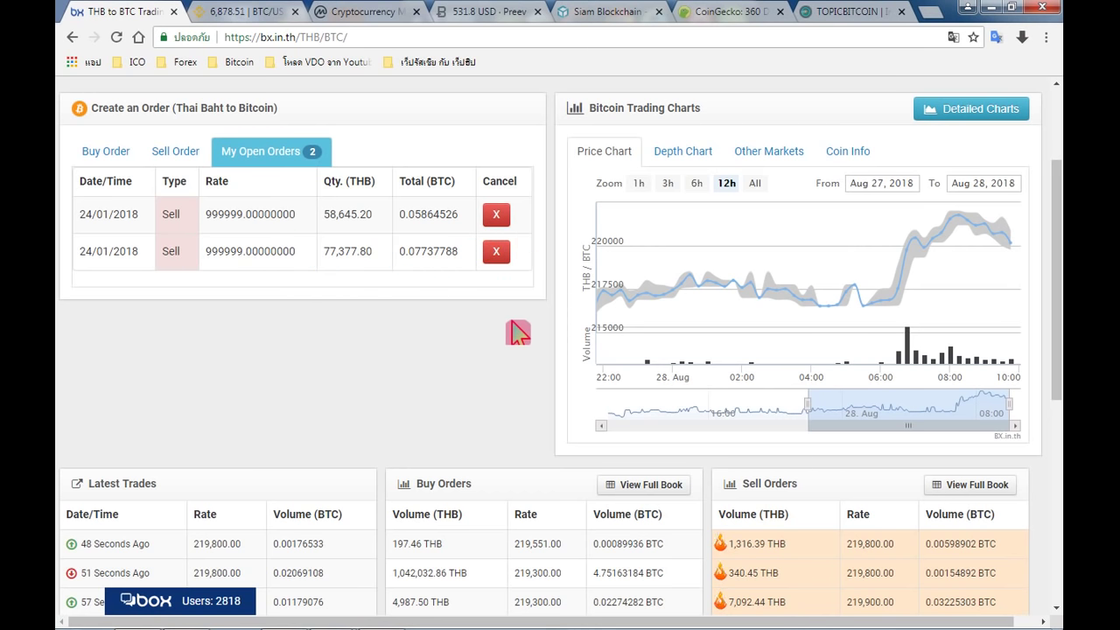
pyautogui.click(381, 615)
pyautogui.click(270, 154)
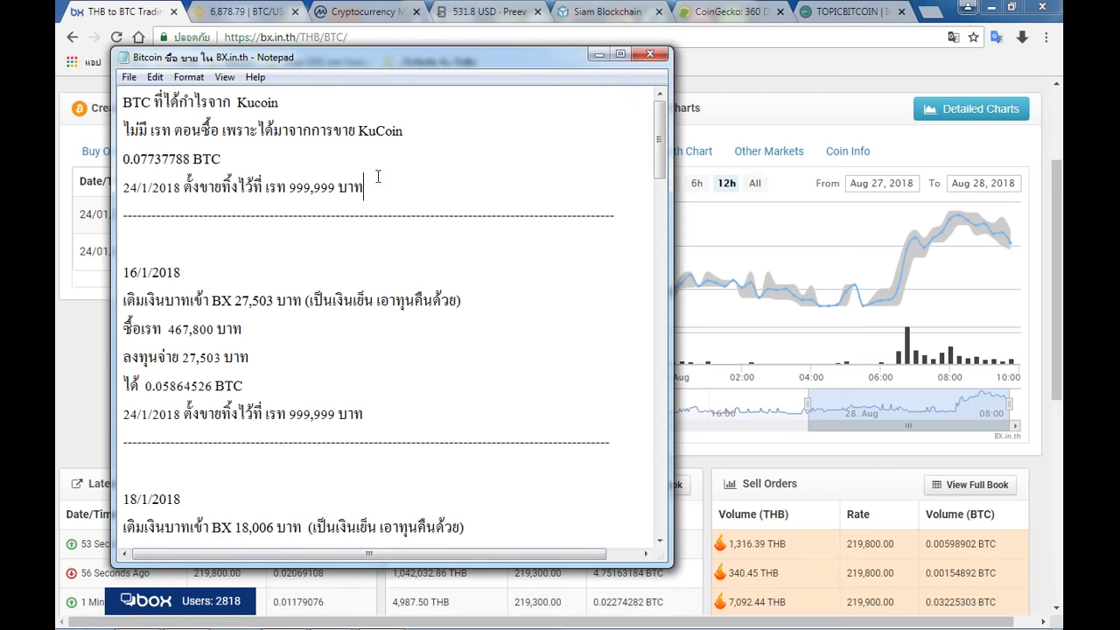
# Circle the 16/1/2018 and 18/1/2018 log entries in red, clearing each afterward
pyautogui.press('Down')
pyautogui.press('End')
pyautogui.moveTo(136, 245)
pyautogui.mouseDown()
pyautogui.moveTo(90, 385)
pyautogui.moveTo(334, 440)
pyautogui.moveTo(529, 281)
pyautogui.moveTo(160, 221)
pyautogui.mouseUp()
pyautogui.press('Escape')
pyautogui.scroll(-2, 175, 286)
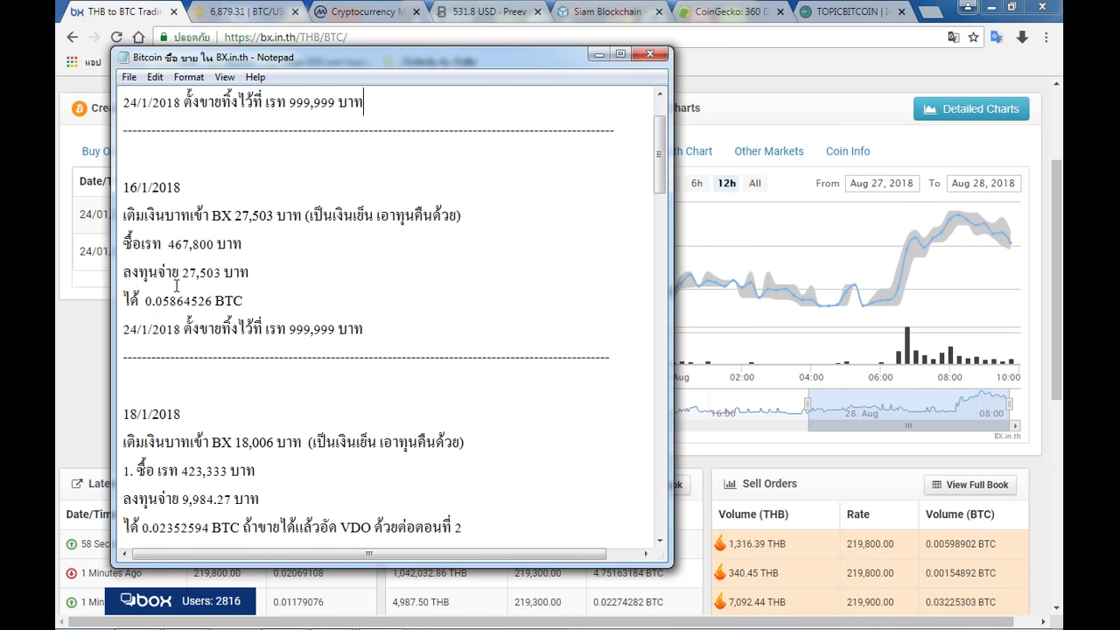
pyautogui.scroll(-2, 175, 285)
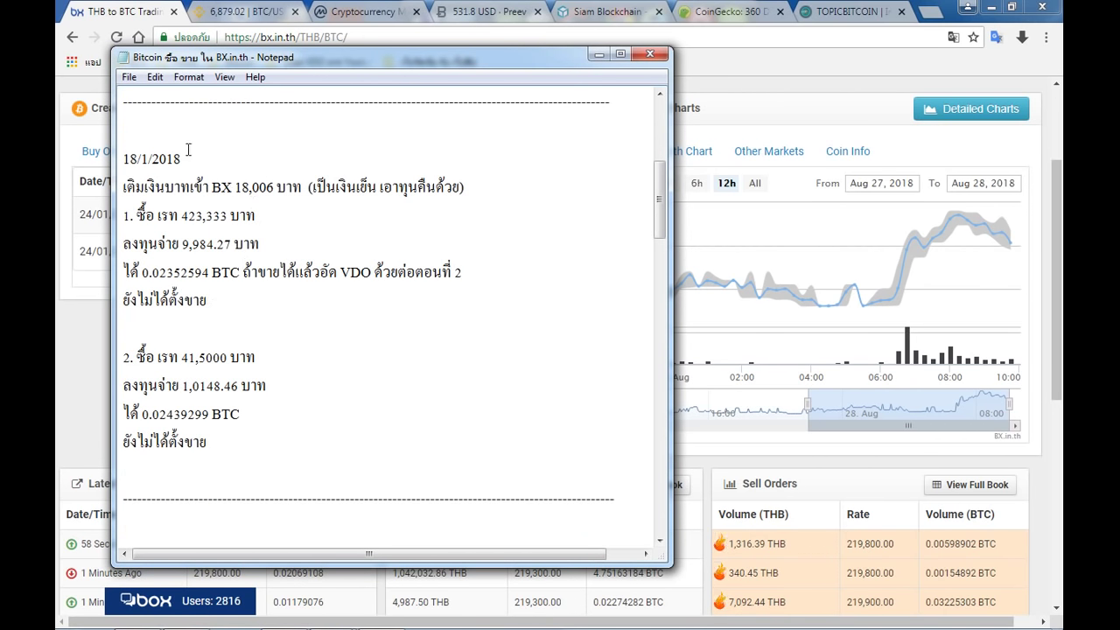
pyautogui.moveTo(164, 139)
pyautogui.mouseDown()
pyautogui.moveTo(119, 249)
pyautogui.moveTo(144, 434)
pyautogui.moveTo(542, 263)
pyautogui.moveTo(168, 121)
pyautogui.mouseUp()
pyautogui.press('Escape')
# Scroll down to the 24/1/2018 entry and circle it in red
pyautogui.scroll(-1, 278, 231)
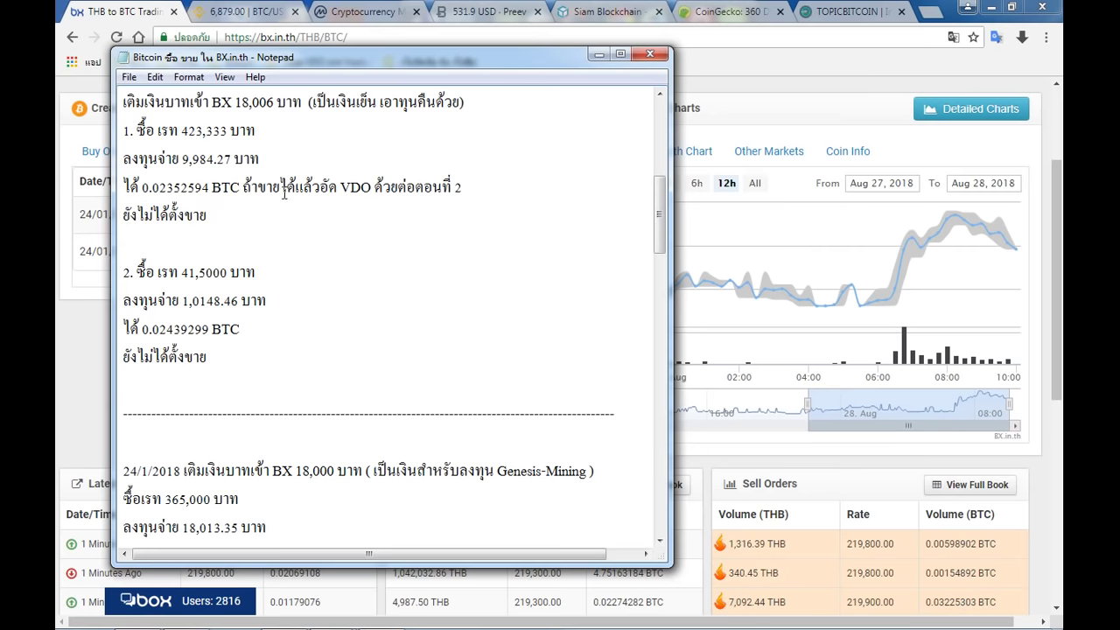
pyautogui.scroll(1, 259, 186)
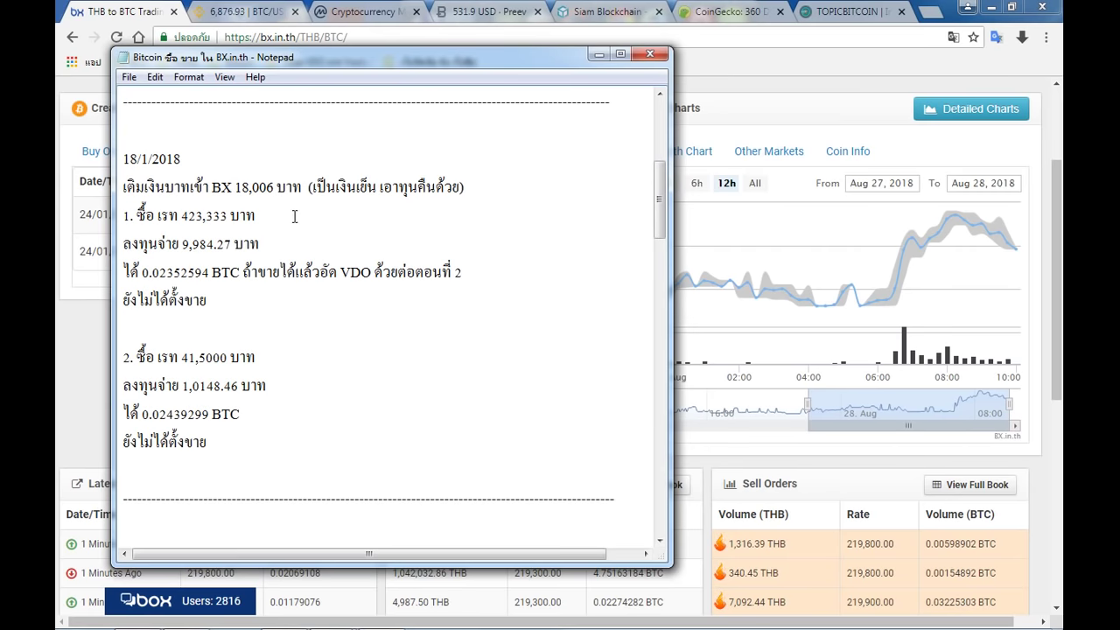
pyautogui.scroll(-2, 248, 312)
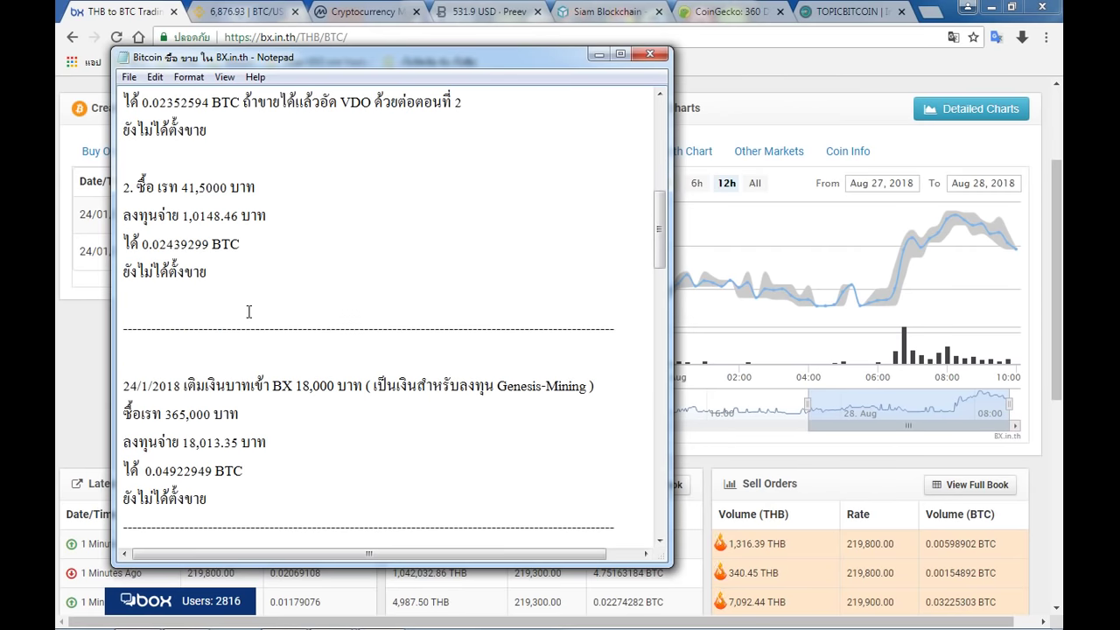
pyautogui.scroll(-1, 249, 311)
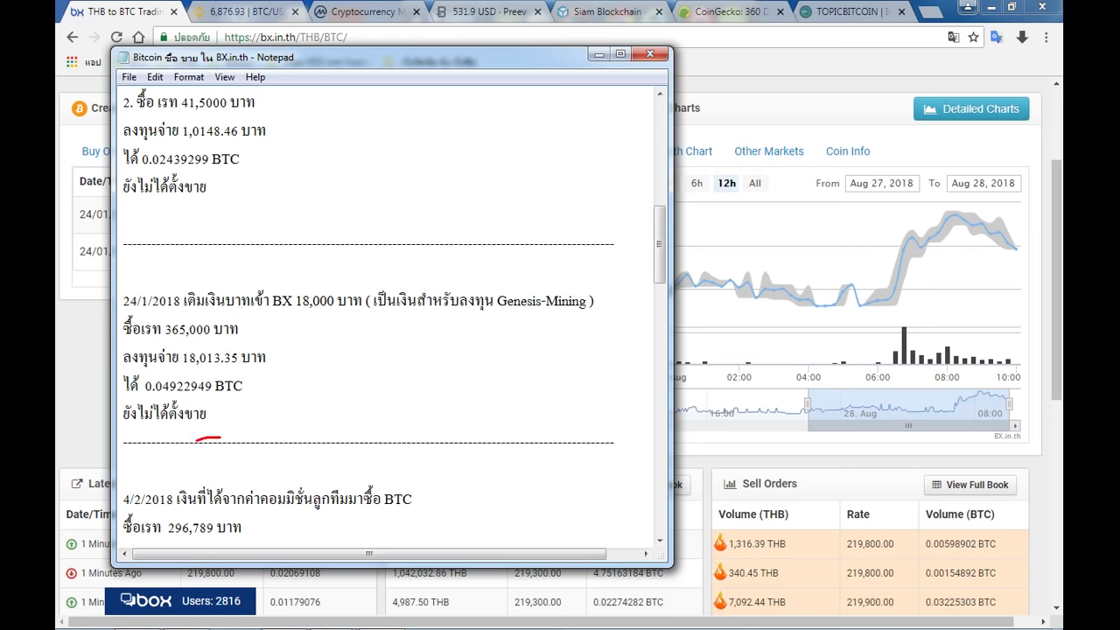
pyautogui.moveTo(195, 440)
pyautogui.mouseDown()
pyautogui.moveTo(91, 356)
pyautogui.moveTo(175, 258)
pyautogui.moveTo(607, 282)
pyautogui.moveTo(326, 443)
pyautogui.mouseUp()
# Underline the 24/1/2018 date and circle the 18,000 baht deposit and Genesis-Mining in red
pyautogui.press('e')
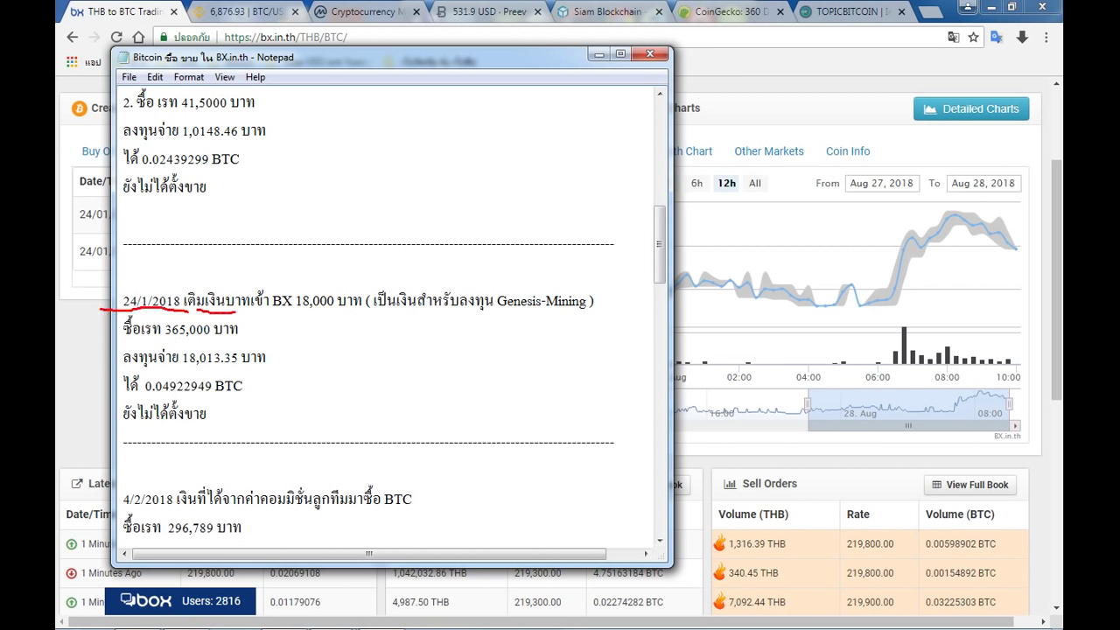
pyautogui.moveTo(235, 309); pyautogui.dragTo(292, 311)
pyautogui.moveTo(310, 271)
pyautogui.mouseDown()
pyautogui.moveTo(304, 338)
pyautogui.moveTo(340, 280)
pyautogui.mouseUp()
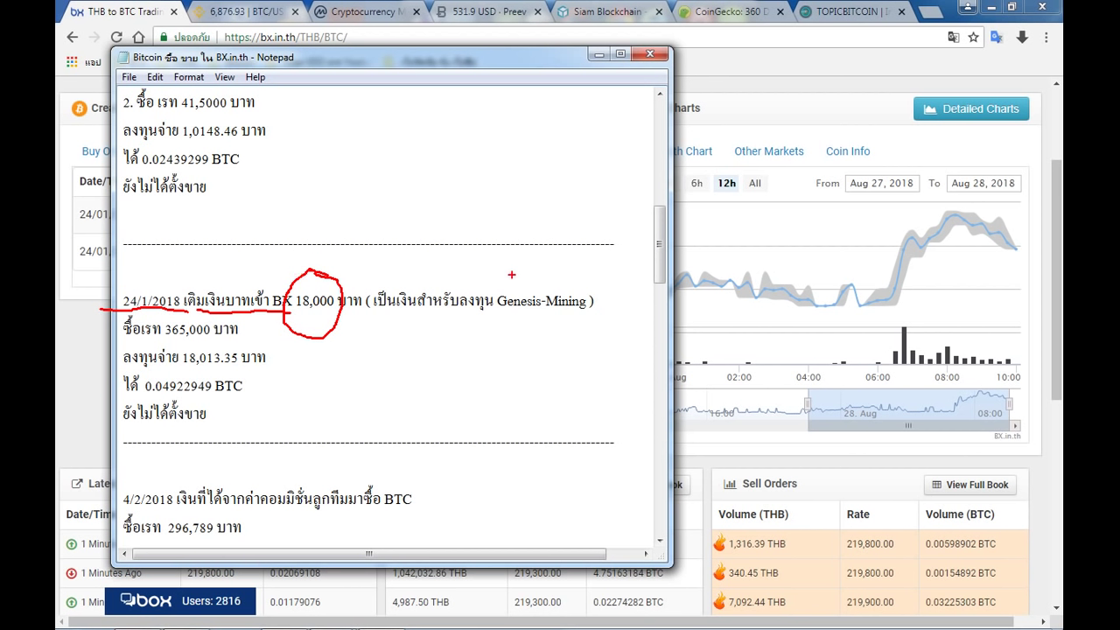
pyautogui.moveTo(507, 254); pyautogui.dragTo(496, 281)
pyautogui.moveTo(507, 326)
pyautogui.mouseDown()
pyautogui.moveTo(592, 331)
pyautogui.moveTo(491, 239)
pyautogui.mouseUp()
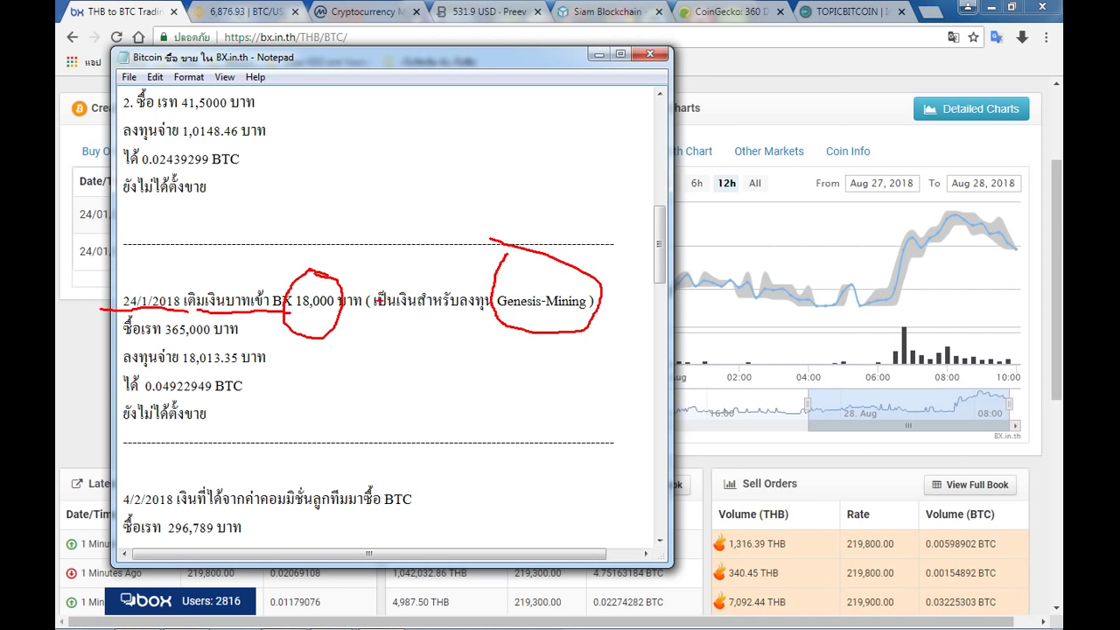
pyautogui.moveTo(357, 308); pyautogui.dragTo(273, 291)
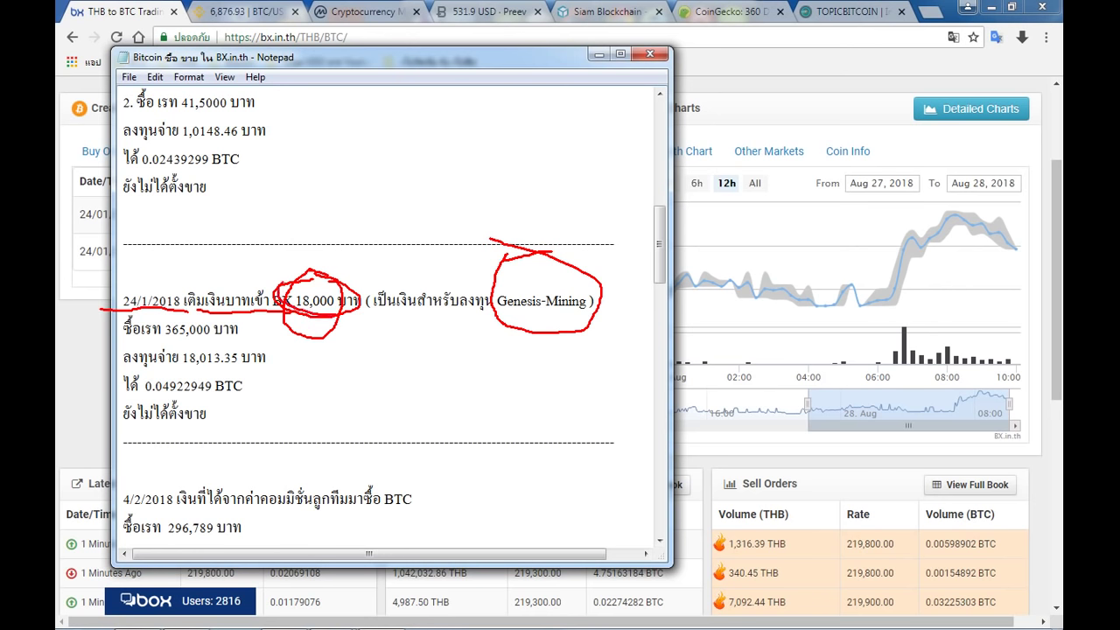
pyautogui.moveTo(284, 282); pyautogui.dragTo(349, 274)
# Clear the marks, re-mark Genesis-Mining and BX, then circle 0.04922949 BTC in red
pyautogui.press('Escape')
pyautogui.moveTo(514, 268)
pyautogui.mouseDown()
pyautogui.moveTo(487, 283)
pyautogui.moveTo(595, 319)
pyautogui.moveTo(510, 262)
pyautogui.mouseUp()
pyautogui.moveTo(331, 271); pyautogui.dragTo(295, 311)
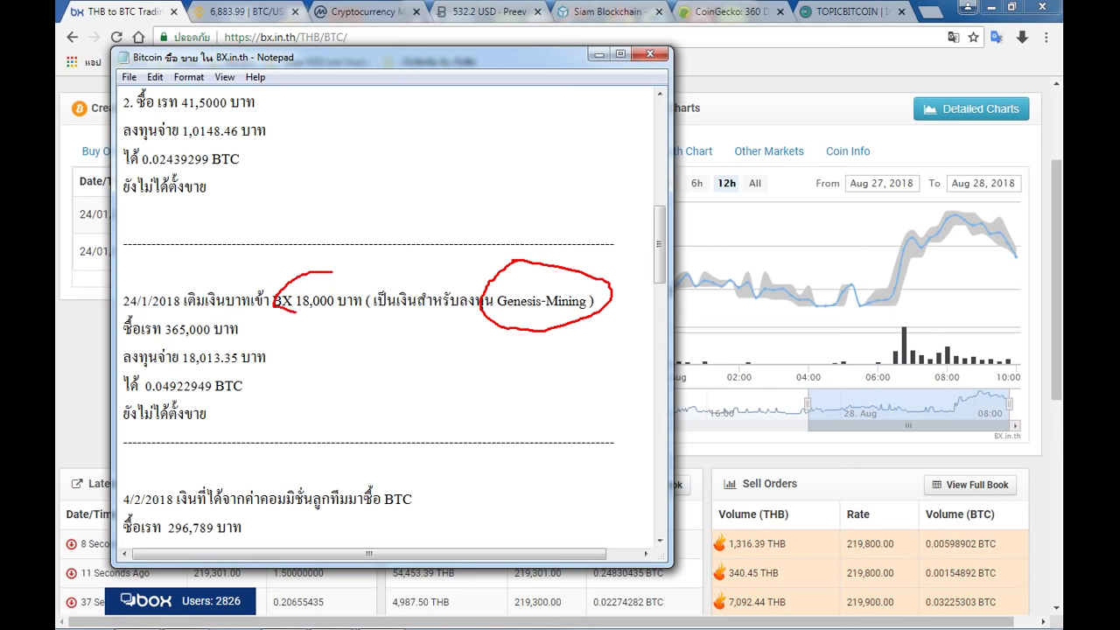
pyautogui.moveTo(212, 400)
pyautogui.mouseDown()
pyautogui.moveTo(123, 398)
pyautogui.moveTo(217, 362)
pyautogui.moveTo(174, 405)
pyautogui.moveTo(138, 382)
pyautogui.mouseUp()
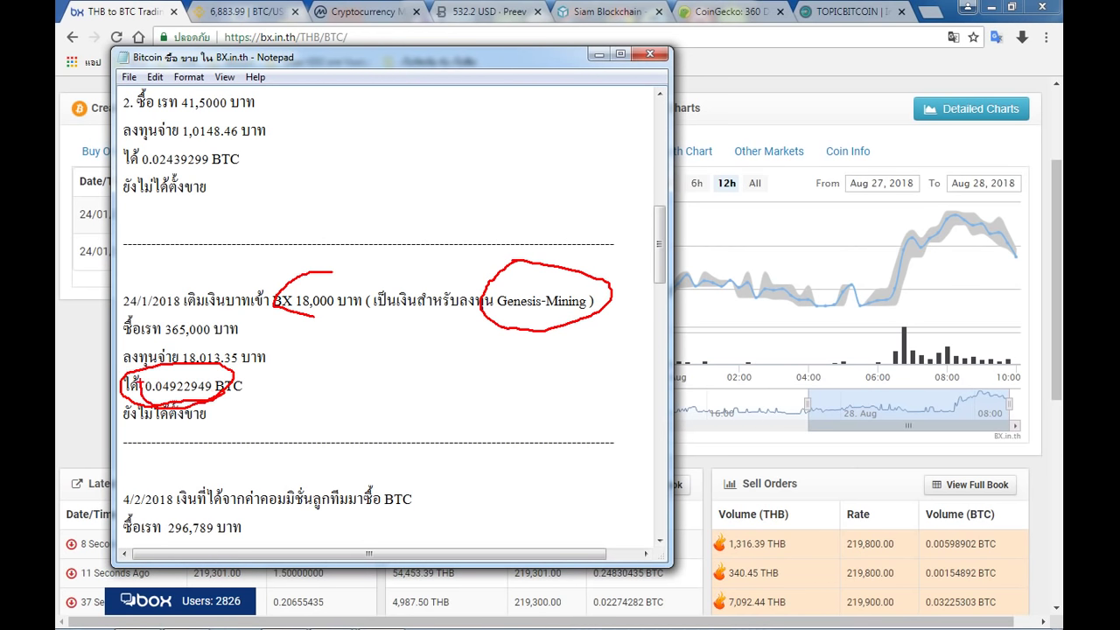
pyautogui.press('e')
pyautogui.moveTo(210, 396)
pyautogui.mouseDown()
pyautogui.moveTo(136, 387)
pyautogui.moveTo(250, 367)
pyautogui.moveTo(221, 399)
pyautogui.mouseUp()
# On CoinMarketCap's coin list, circle EOS and then NEO in red, erasing each
pyautogui.press('e')
pyautogui.click(402, 12)
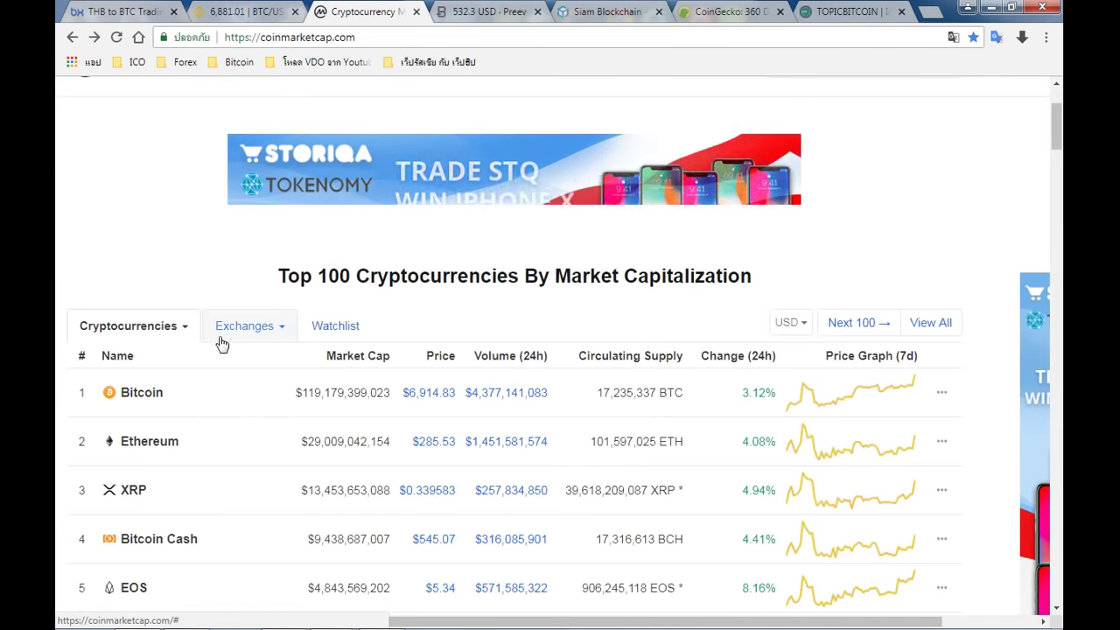
pyautogui.scroll(-3, 183, 418)
pyautogui.moveTo(166, 368); pyautogui.dragTo(172, 362)
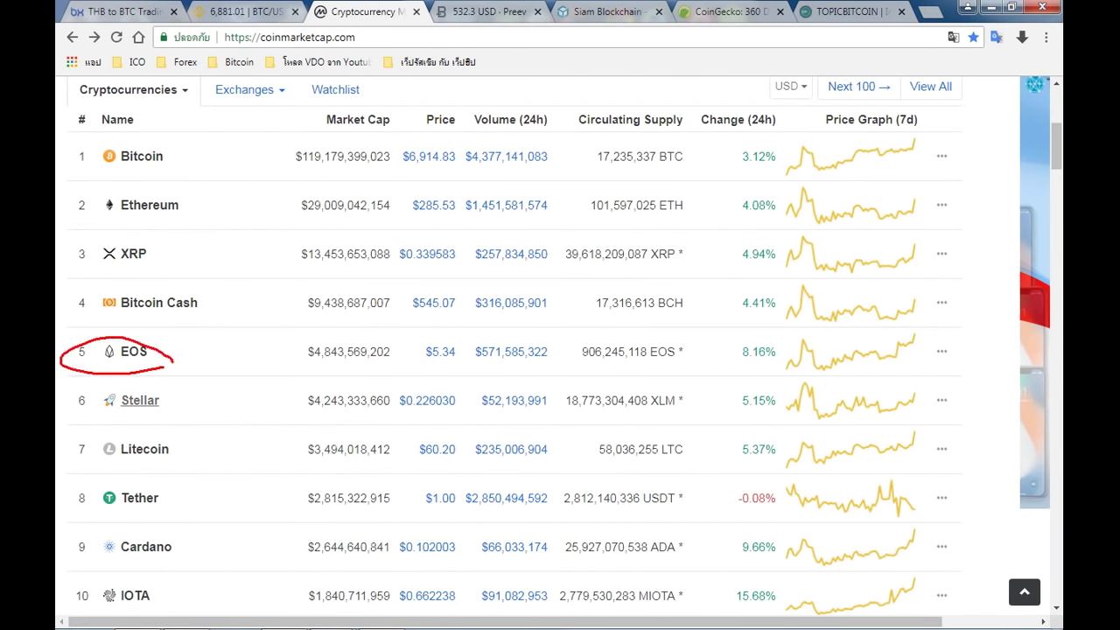
pyautogui.press('e')
pyautogui.scroll(-3, 140, 443)
pyautogui.scroll(-2, 110, 534)
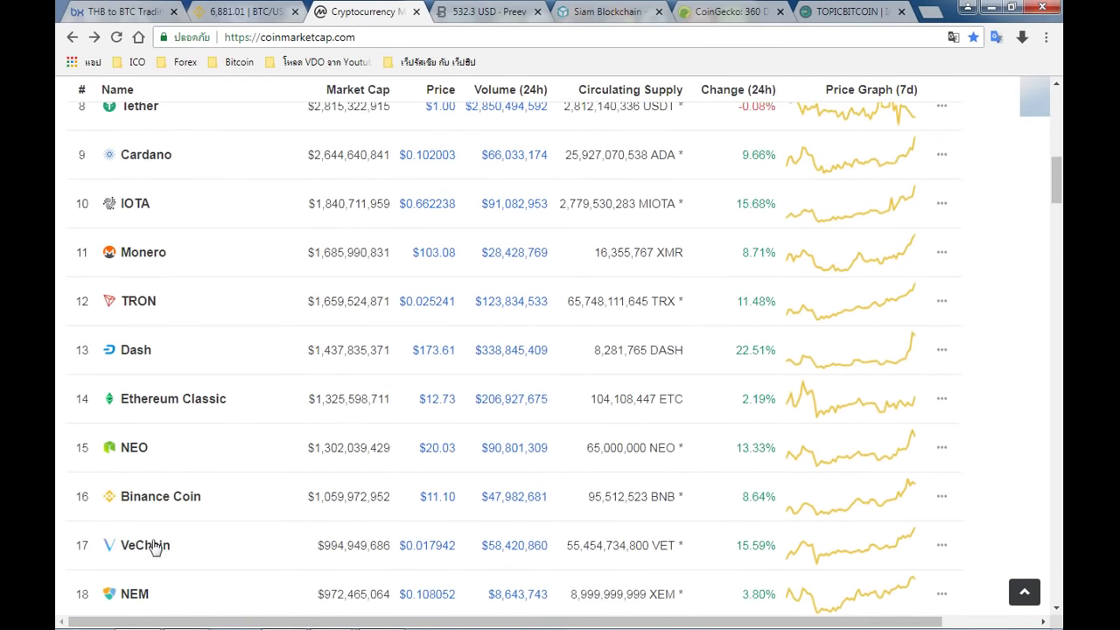
pyautogui.moveTo(145, 474)
pyautogui.mouseDown()
pyautogui.moveTo(77, 457)
pyautogui.moveTo(159, 453)
pyautogui.mouseUp()
pyautogui.press('e')
# Circle the Voting Opens ticker on Binance BTC/USDT, then move to the BX.in.th THB/BTC page
pyautogui.click(262, 13)
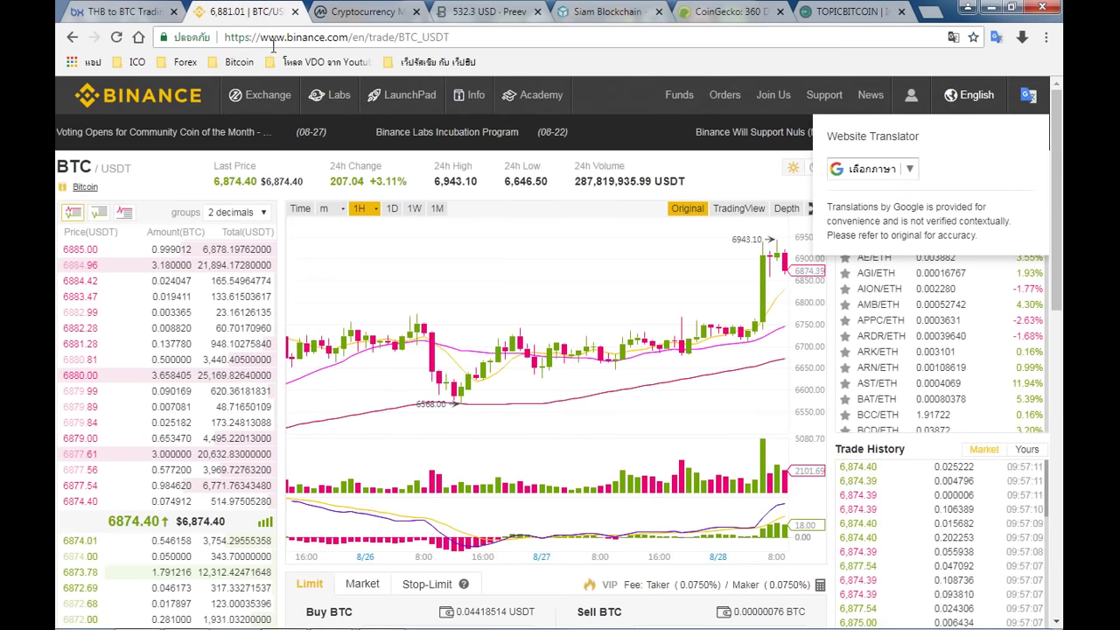
pyautogui.moveTo(210, 107); pyautogui.dragTo(98, 144)
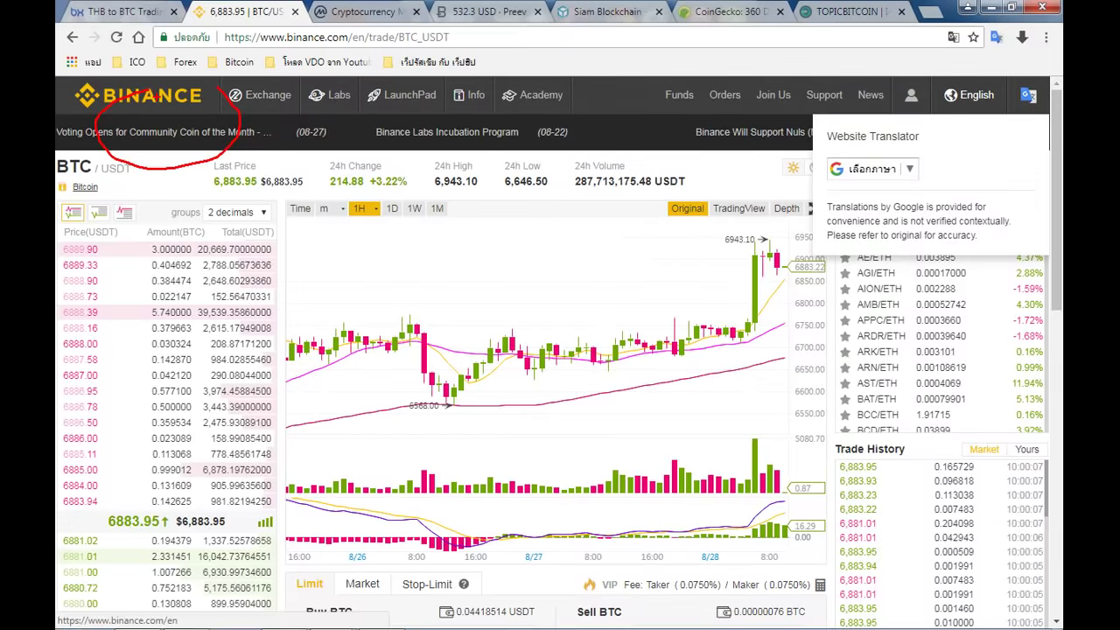
pyautogui.press('e')
pyautogui.hotkey('ctrl', 'shift', 'Tab')
pyautogui.scroll(2, 297, 197)
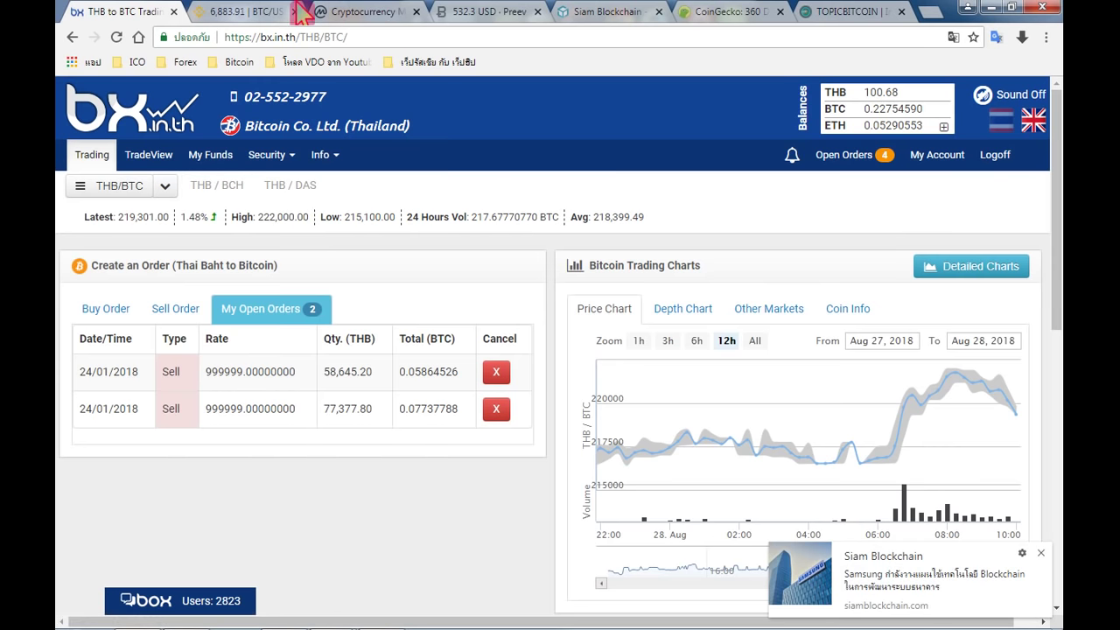
# Bring up the Notepad log and mark the 24/1/2018 date and 18,000 baht deposit in red
pyautogui.click(482, 13)
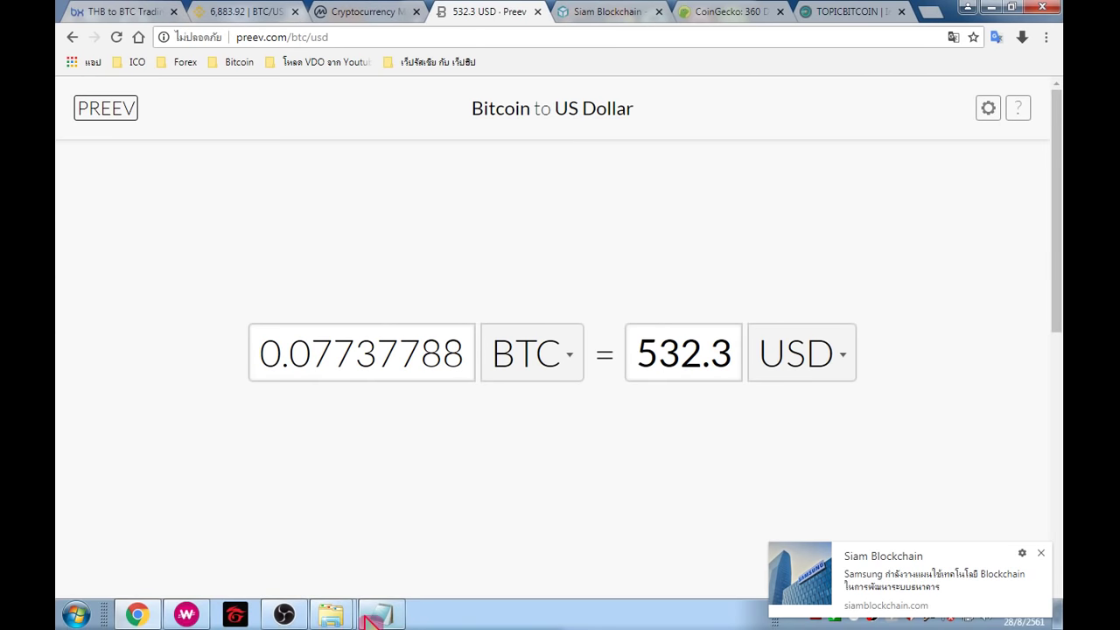
pyautogui.click(381, 615)
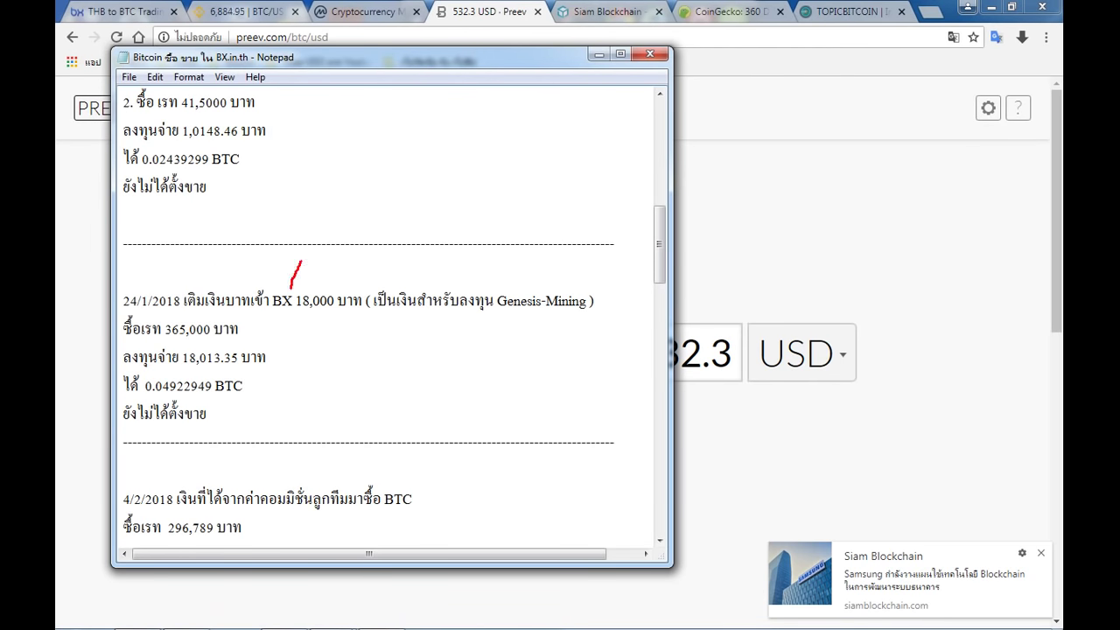
pyautogui.moveTo(303, 321)
pyautogui.mouseDown()
pyautogui.moveTo(341, 308)
pyautogui.moveTo(309, 264)
pyautogui.moveTo(292, 296)
pyautogui.moveTo(348, 317)
pyautogui.mouseUp()
pyautogui.press('e')
pyautogui.press('Escape')
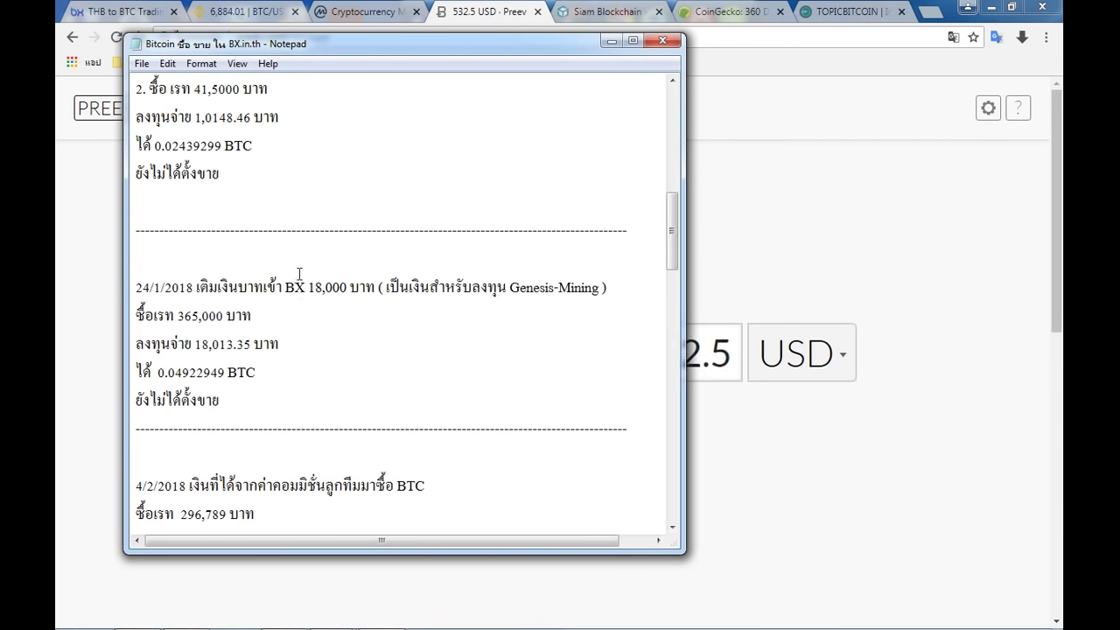
pyautogui.hotkey('ctrl', '2')
pyautogui.moveTo(184, 298)
pyautogui.mouseDown()
pyautogui.moveTo(123, 268)
pyautogui.moveTo(202, 281)
pyautogui.mouseUp()
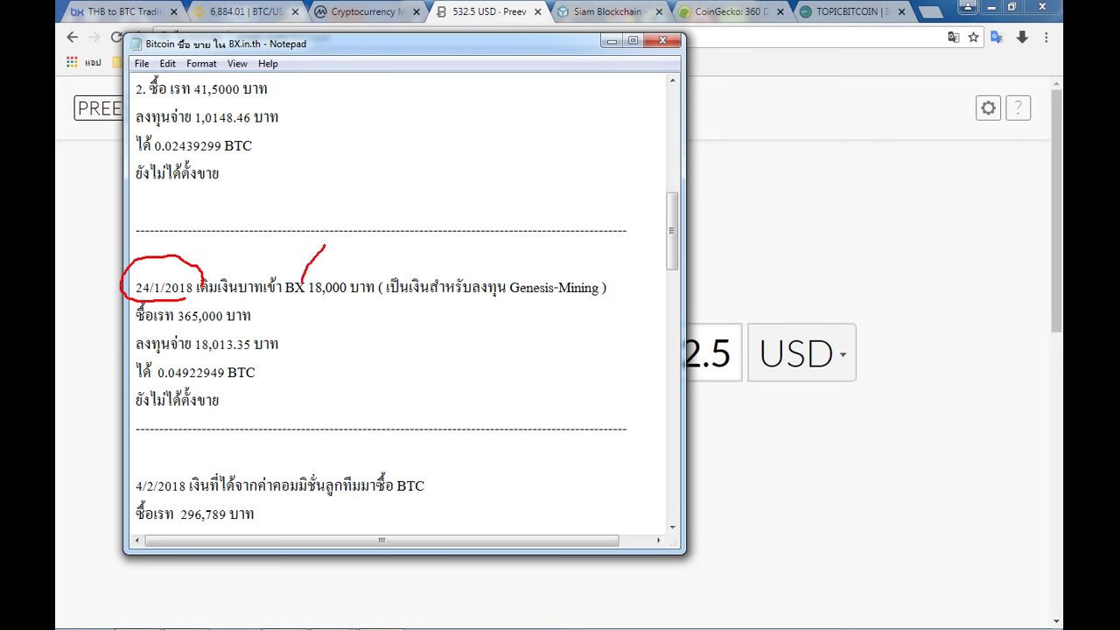
pyautogui.moveTo(302, 283); pyautogui.dragTo(325, 314)
pyautogui.press('Escape')
# Circle Genesis-Mining, underline 18,000, and cross out the Genesis-Mining line with a red X
pyautogui.click(114, 12)
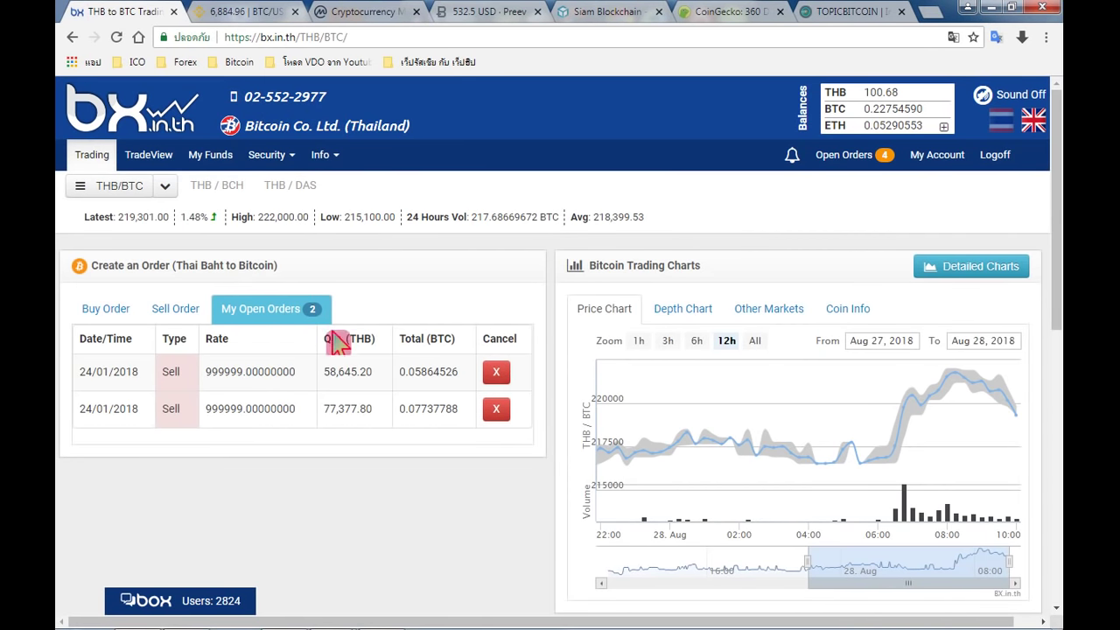
pyautogui.click(381, 615)
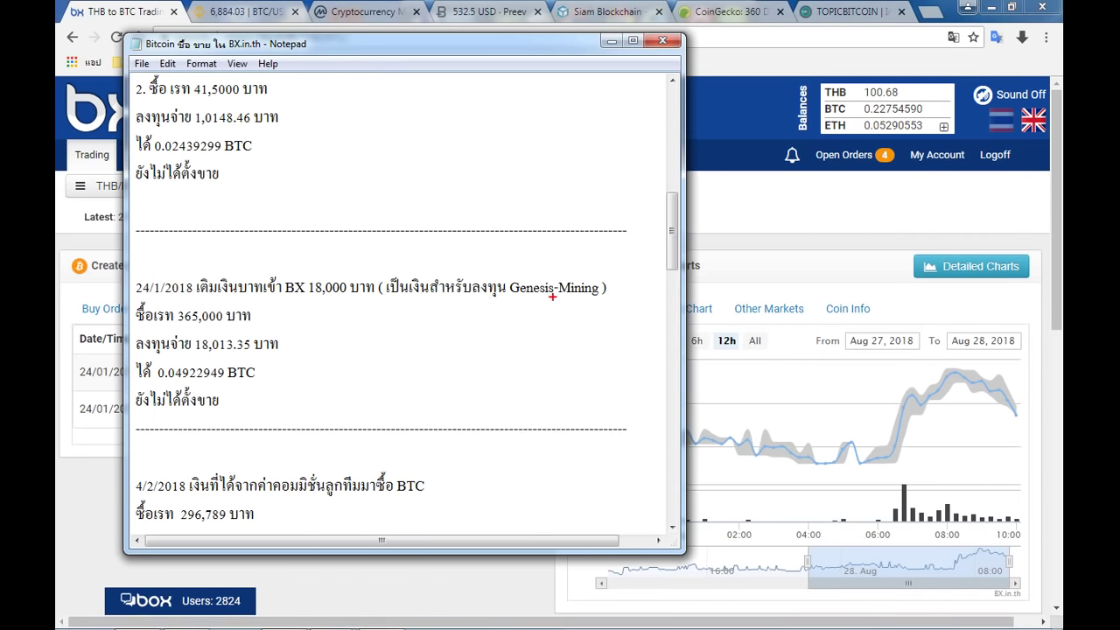
pyautogui.moveTo(550, 303)
pyautogui.mouseDown()
pyautogui.moveTo(489, 267)
pyautogui.moveTo(574, 303)
pyautogui.mouseUp()
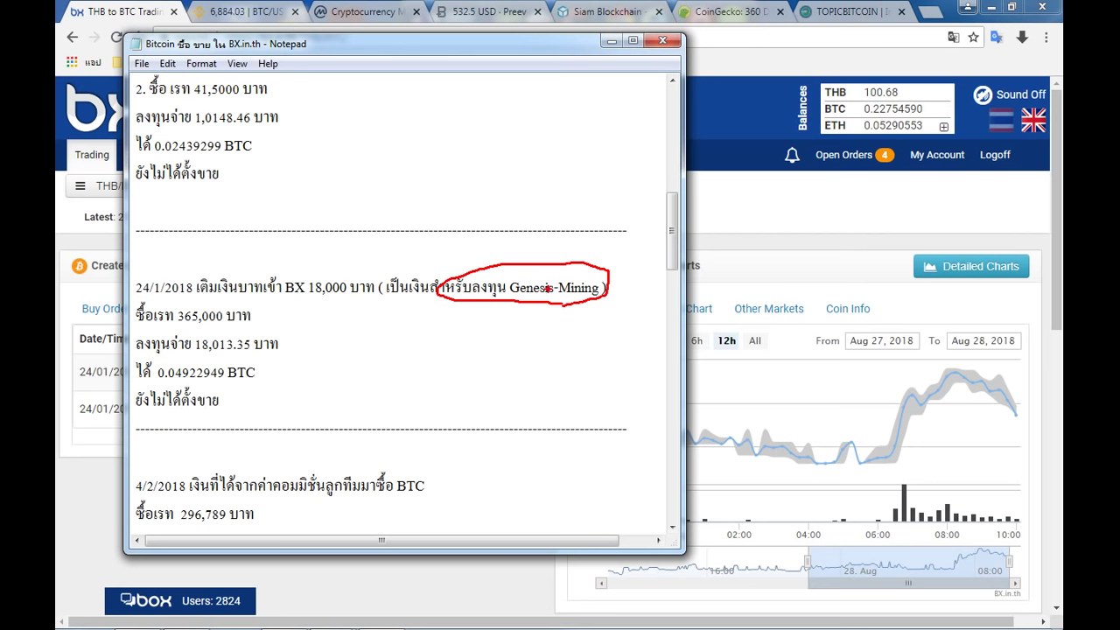
pyautogui.moveTo(336, 303)
pyautogui.mouseDown()
pyautogui.moveTo(294, 296)
pyautogui.moveTo(360, 281)
pyautogui.mouseUp()
pyautogui.moveTo(329, 241); pyautogui.dragTo(621, 348)
pyautogui.moveTo(640, 237); pyautogui.dragTo(273, 390)
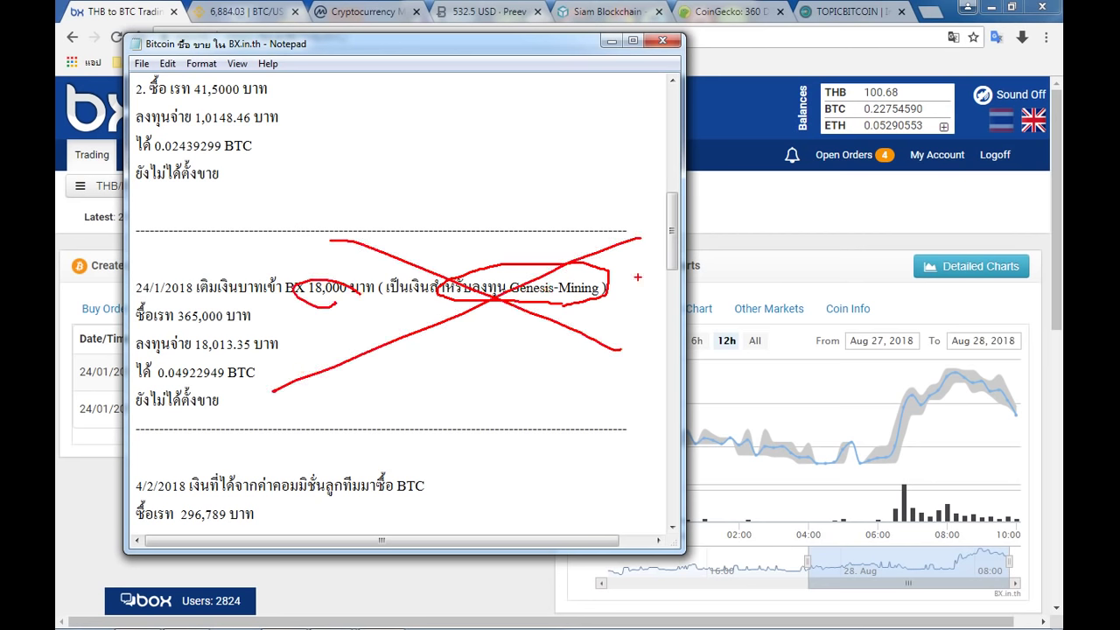
pyautogui.press('Escape')
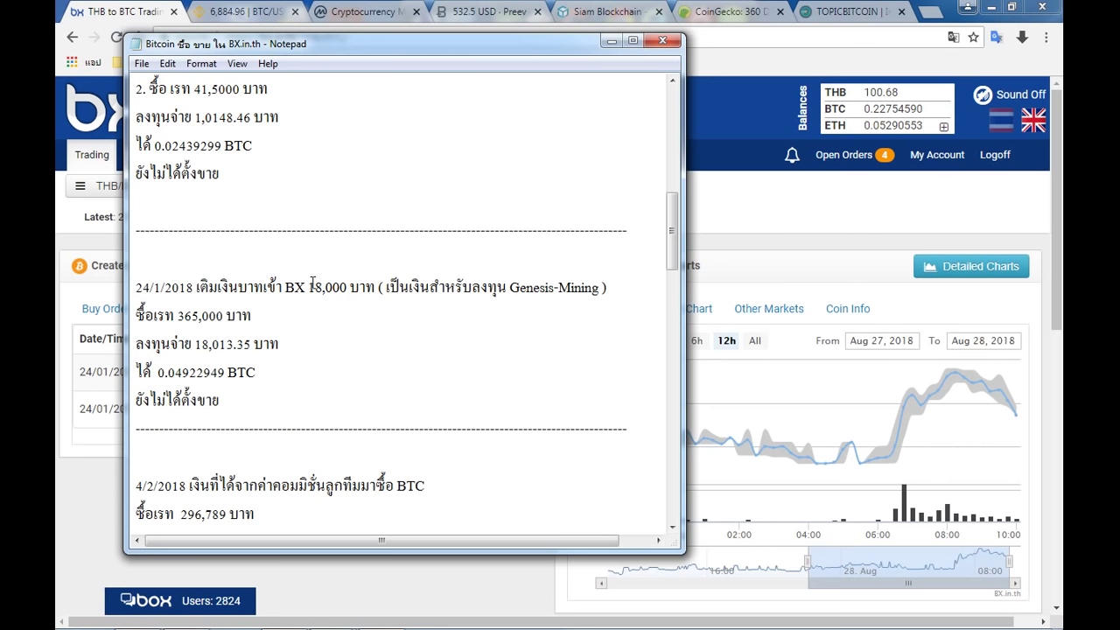
# Circle 18,000 and 0.04922949 BTC in red, then copy 0.04922949
pyautogui.moveTo(351, 273)
pyautogui.mouseDown()
pyautogui.moveTo(302, 306)
pyautogui.moveTo(346, 259)
pyautogui.mouseUp()
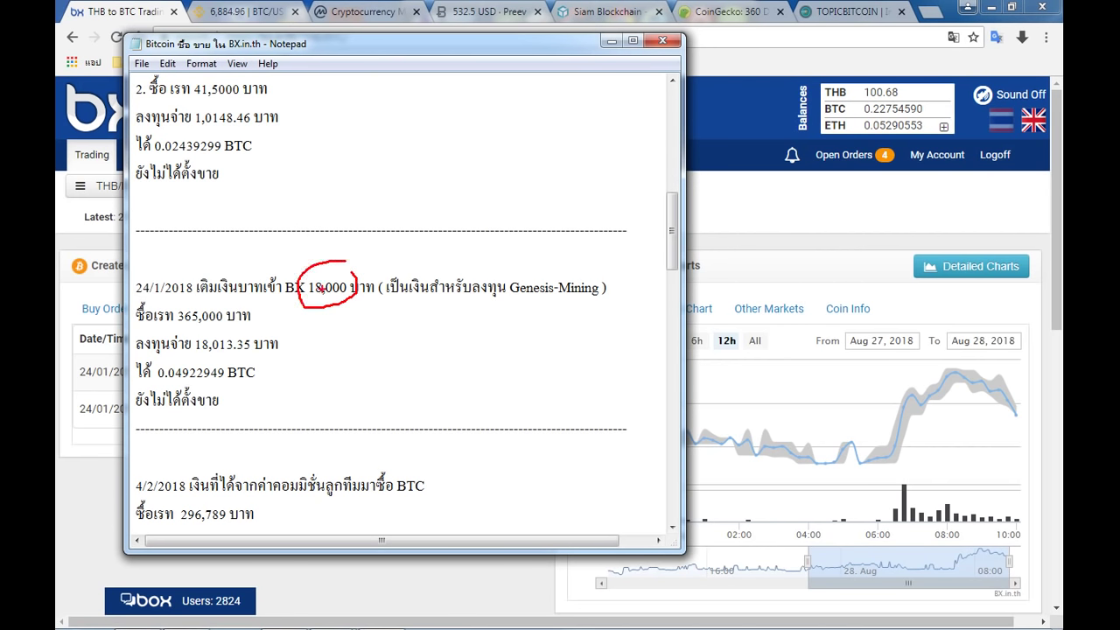
pyautogui.moveTo(222, 384)
pyautogui.mouseDown()
pyautogui.moveTo(171, 385)
pyautogui.moveTo(182, 364)
pyautogui.moveTo(231, 372)
pyautogui.moveTo(157, 373)
pyautogui.mouseUp()
pyautogui.press('Escape')
pyautogui.rightClick(170, 371)
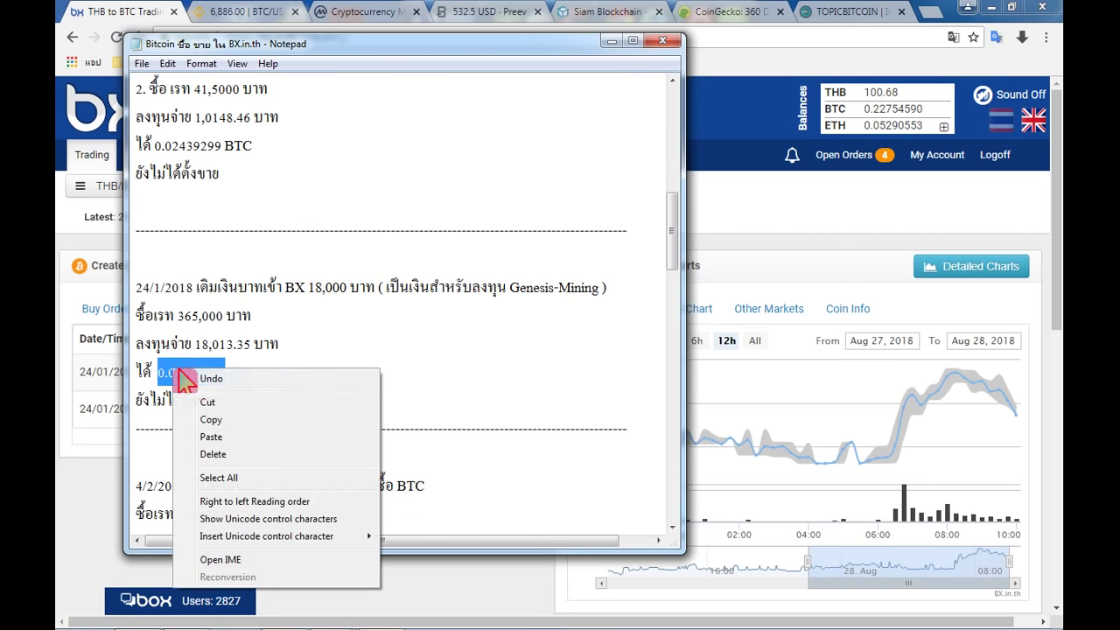
pyautogui.click(215, 420)
# Underline the BTC balance on BX.in.th, then circle 0.04922949 and 18,000 in the log
pyautogui.click(123, 13)
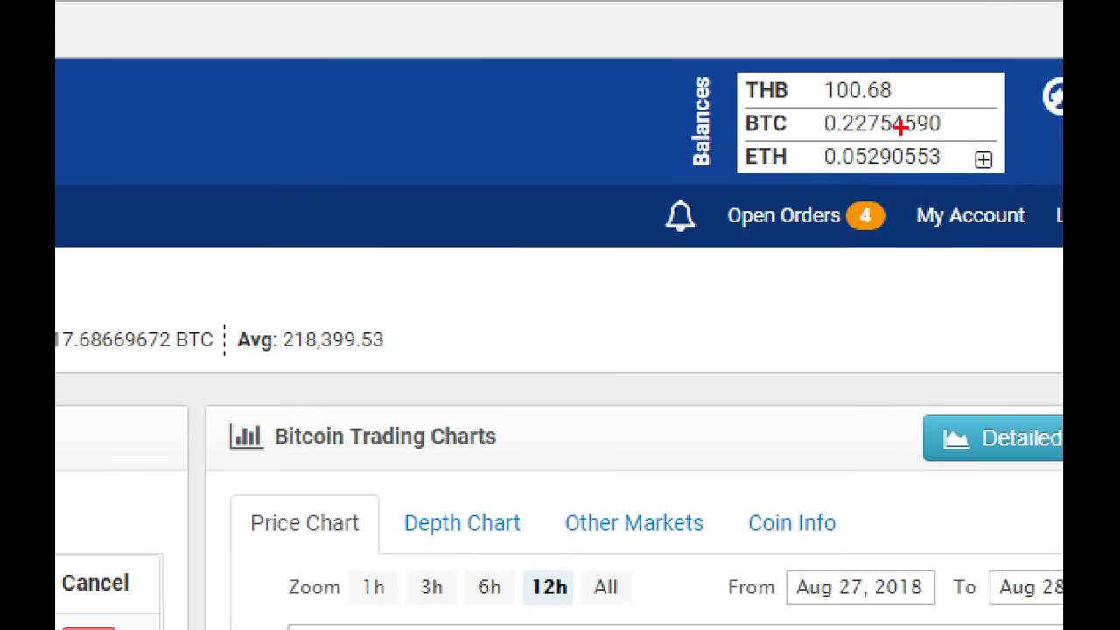
pyautogui.moveTo(936, 116); pyautogui.dragTo(864, 114)
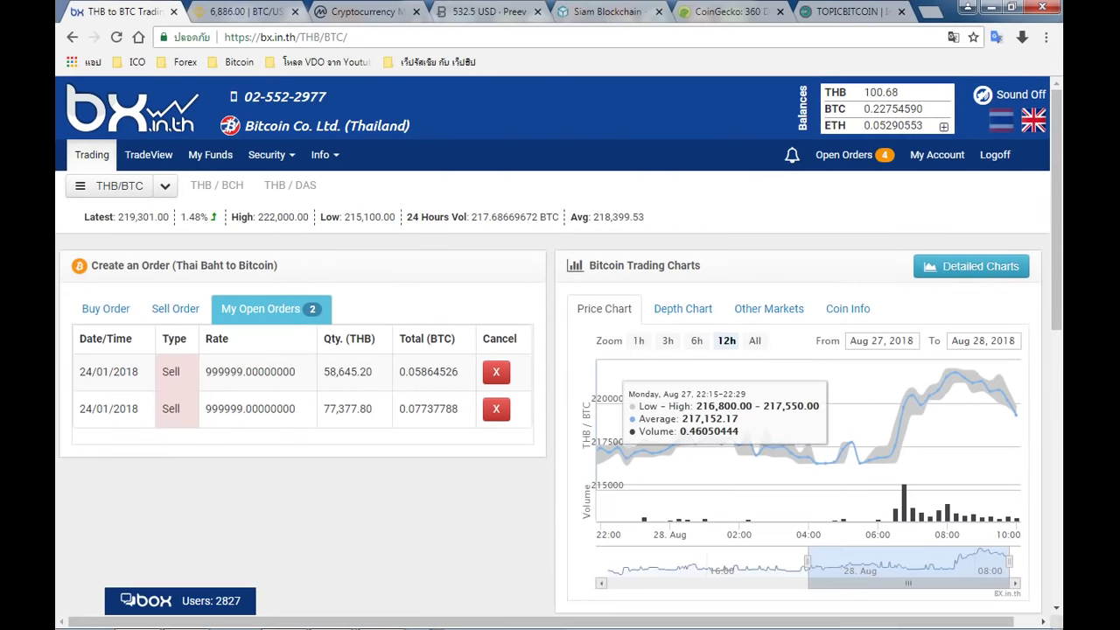
pyautogui.click(376, 623)
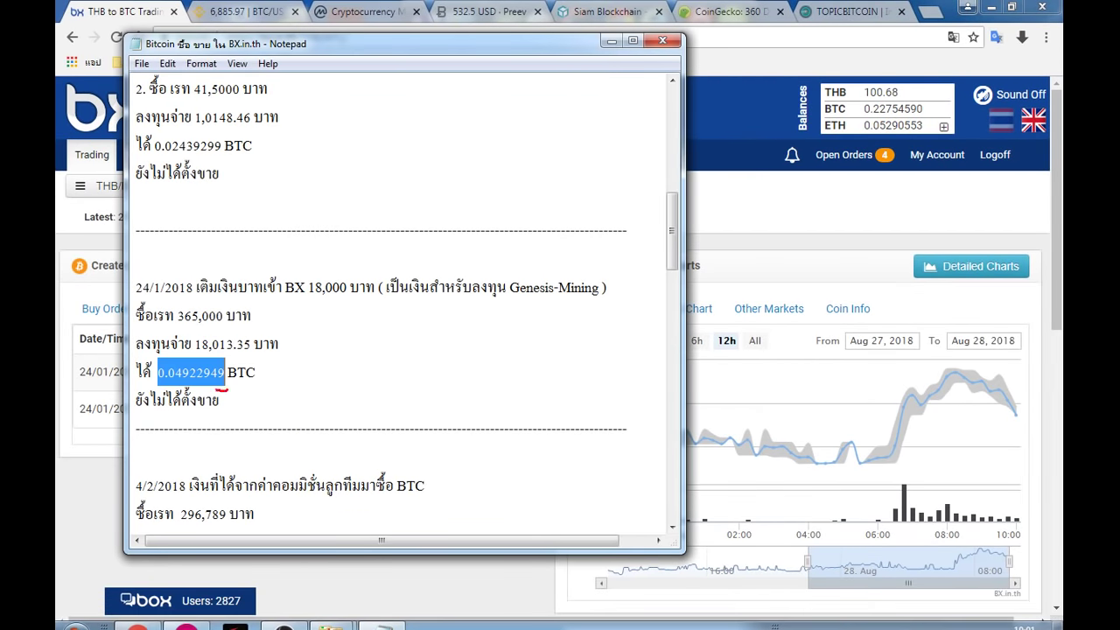
pyautogui.moveTo(224, 390)
pyautogui.mouseDown()
pyautogui.moveTo(158, 387)
pyautogui.moveTo(171, 358)
pyautogui.moveTo(256, 377)
pyautogui.moveTo(229, 389)
pyautogui.mouseUp()
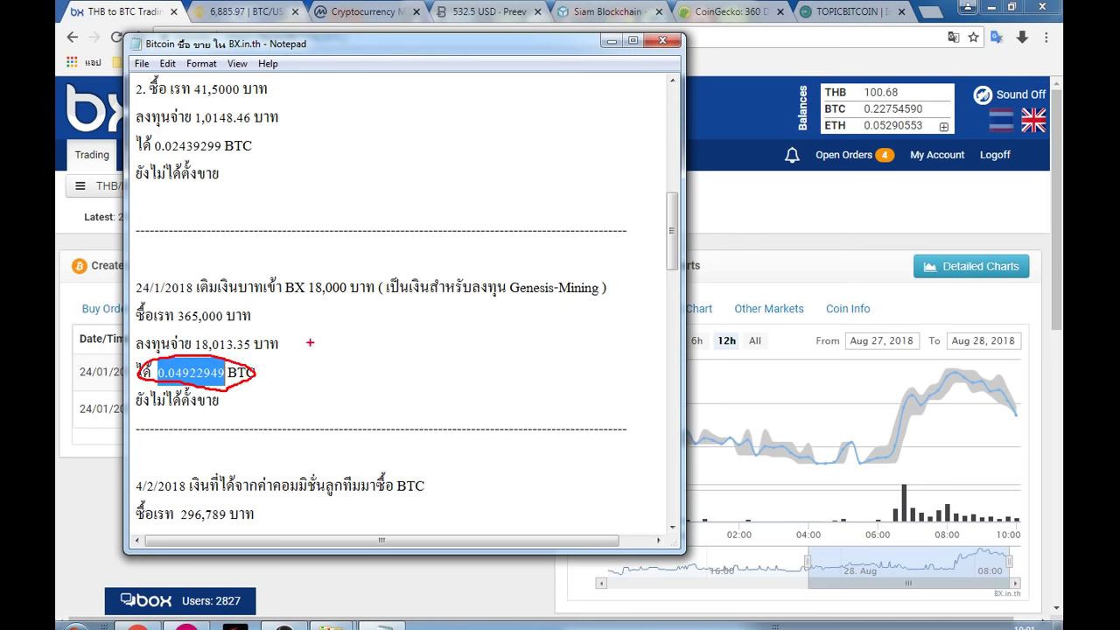
pyautogui.moveTo(305, 292)
pyautogui.mouseDown()
pyautogui.moveTo(313, 255)
pyautogui.moveTo(353, 273)
pyautogui.moveTo(364, 312)
pyautogui.mouseUp()
pyautogui.press('Escape')
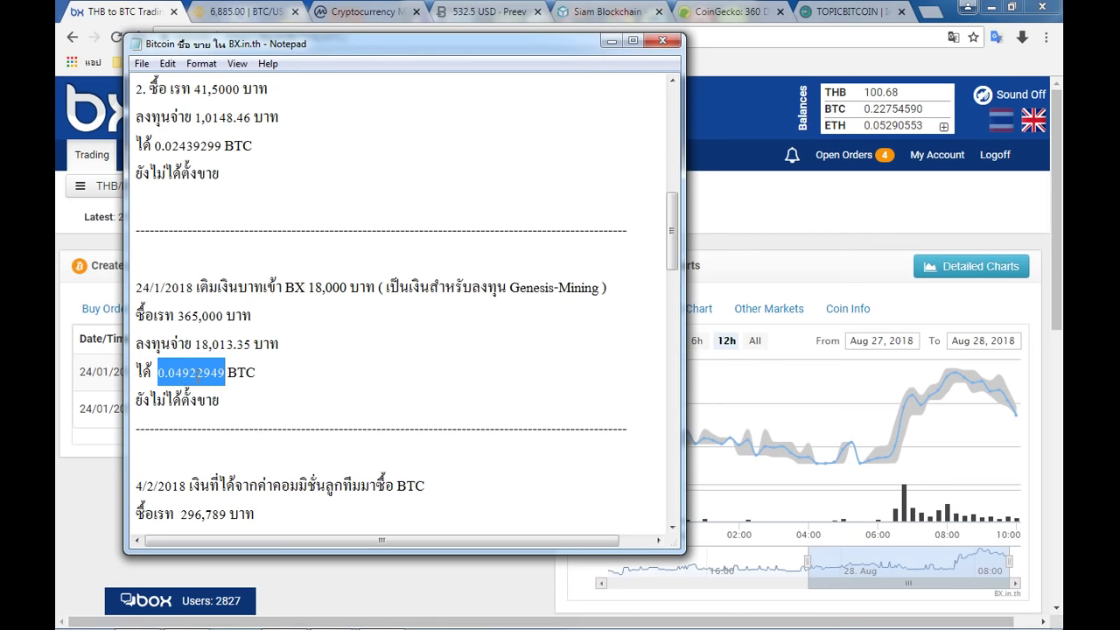
pyautogui.rightClick(195, 373)
# Paste 0.04922949 as Preev's BTC amount and circle the 338.8 USD result
pyautogui.click(229, 423)
pyautogui.click(540, 12)
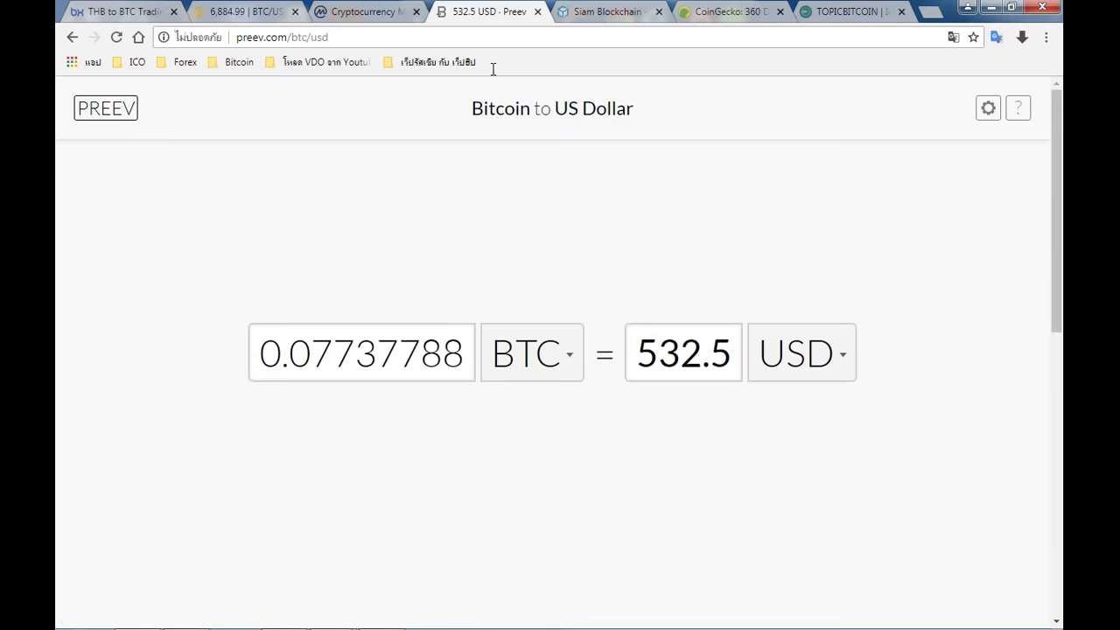
pyautogui.doubleClick(357, 350)
pyautogui.hotkey('ctrl', 'v')
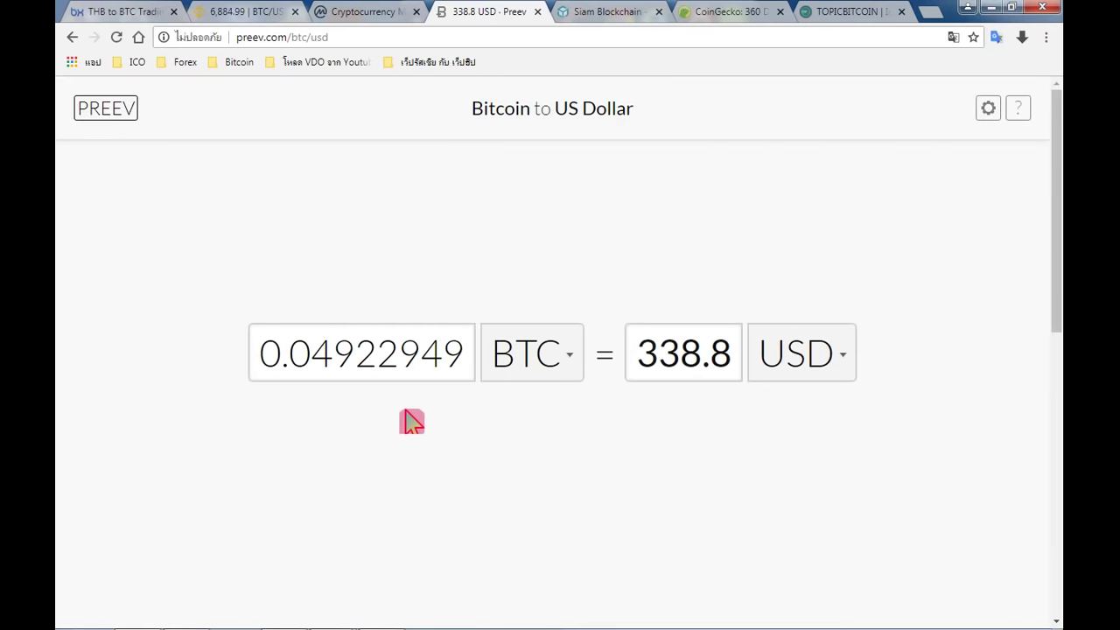
pyautogui.hotkey('ctrl', '1')
pyautogui.moveTo(440, 257)
pyautogui.mouseDown()
pyautogui.moveTo(537, 600)
pyautogui.moveTo(846, 343)
pyautogui.mouseUp()
pyautogui.press('Escape')
# Switch Preev's target currency to Thai Baht, then bring the notes window forward
pyautogui.click(844, 363)
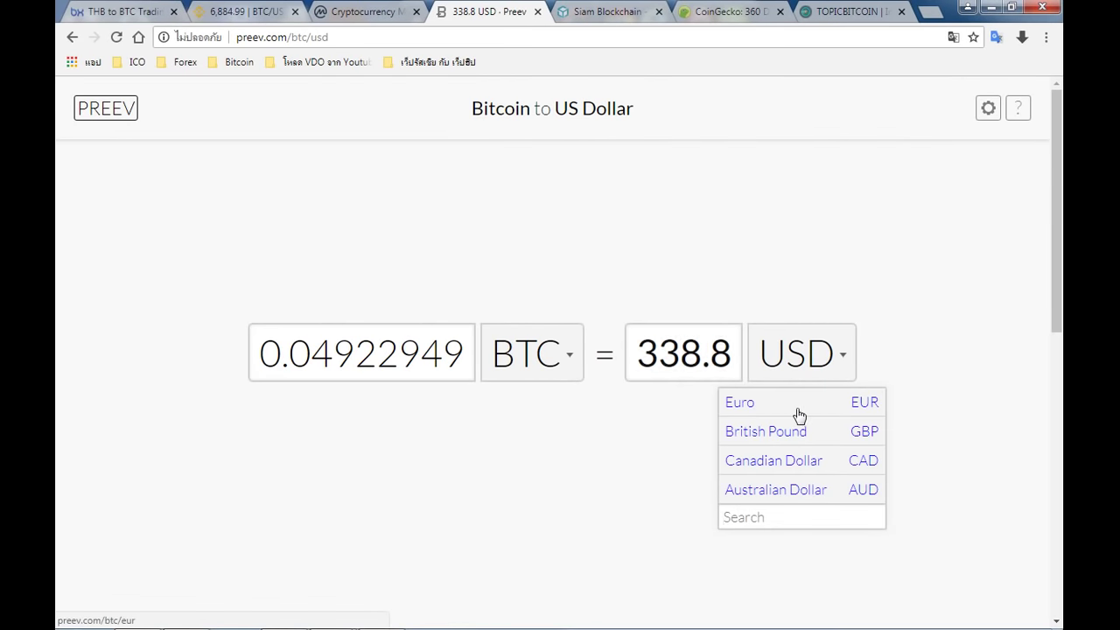
pyautogui.write('Tha')
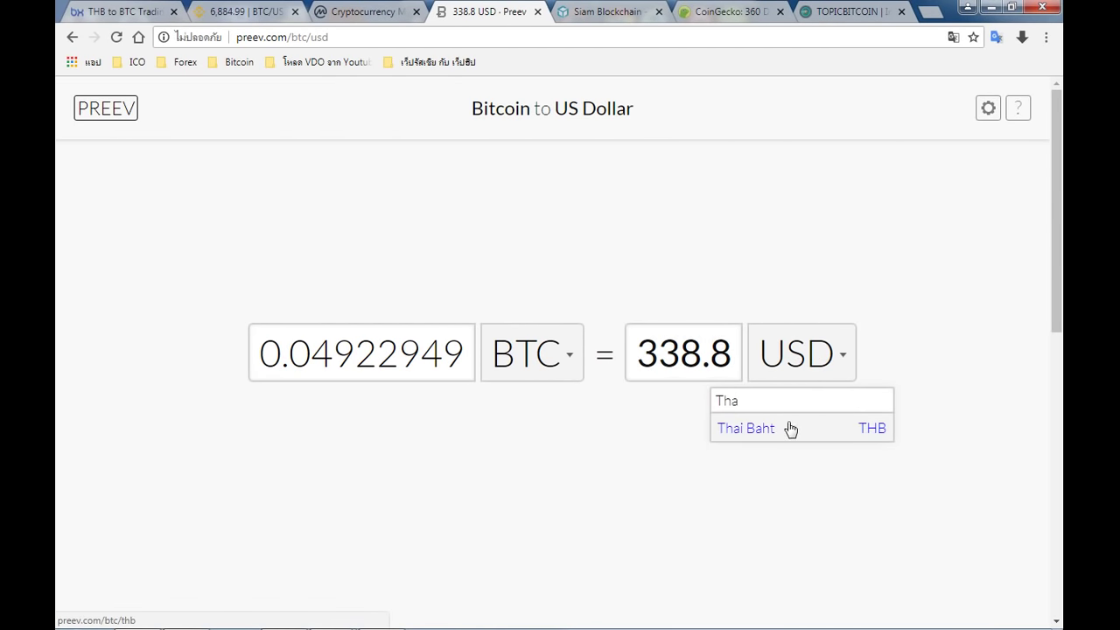
pyautogui.click(791, 428)
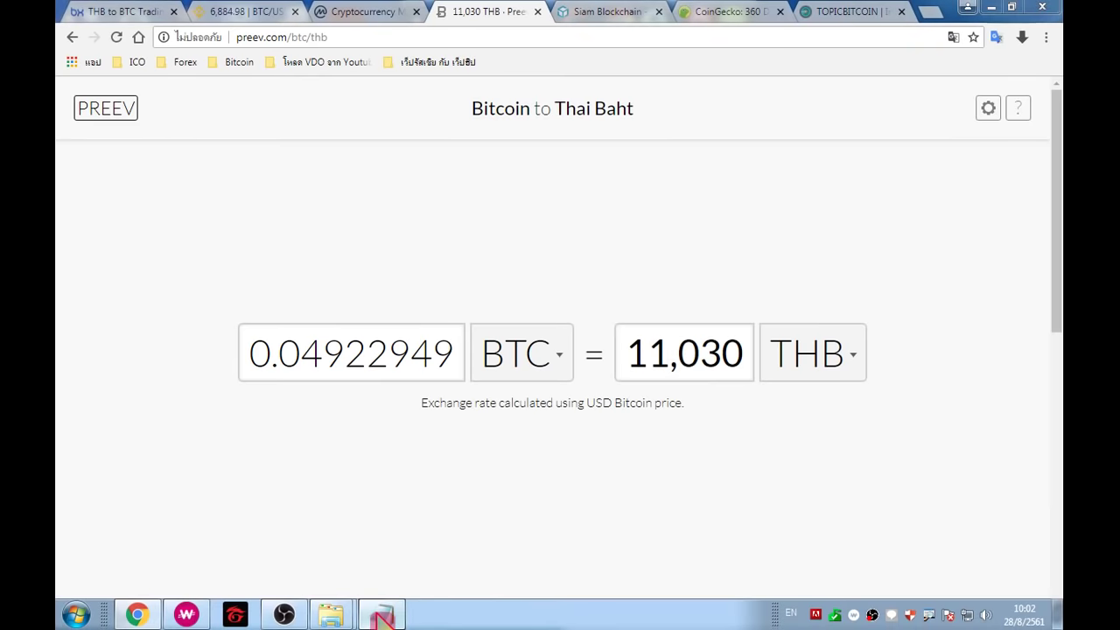
pyautogui.click(378, 616)
pyautogui.moveTo(555, 40); pyautogui.dragTo(607, 44)
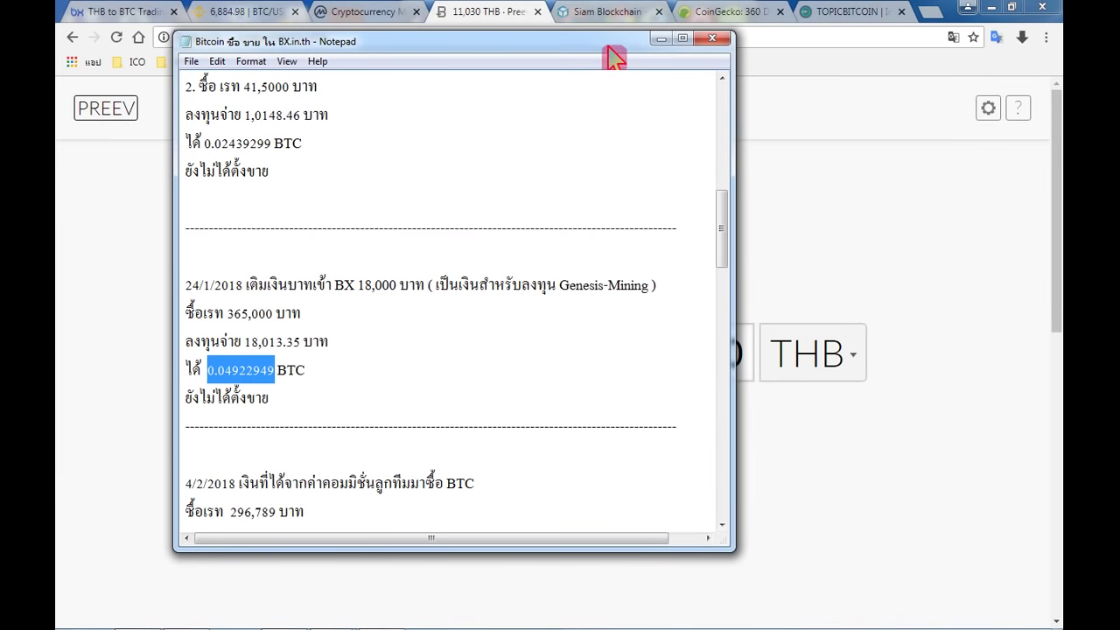
# Resize the notes window and mark 24/1/2018, 18,000 and 0.04922949 in red
pyautogui.moveTo(738, 166); pyautogui.dragTo(538, 167)
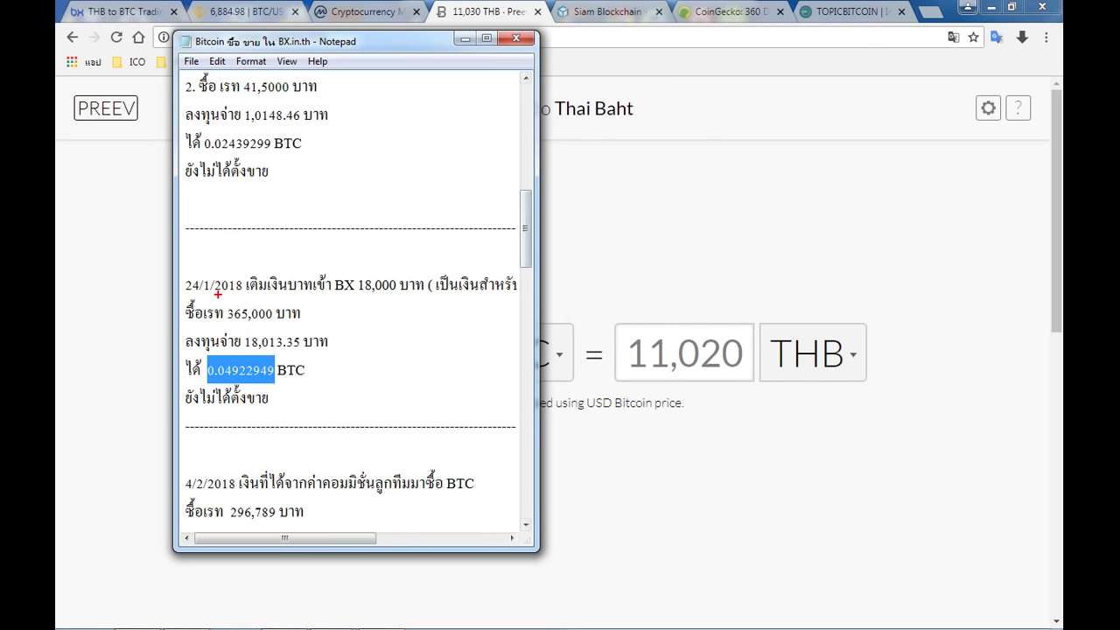
pyautogui.moveTo(217, 295)
pyautogui.mouseDown()
pyautogui.moveTo(180, 294)
pyautogui.moveTo(207, 262)
pyautogui.moveTo(249, 285)
pyautogui.mouseUp()
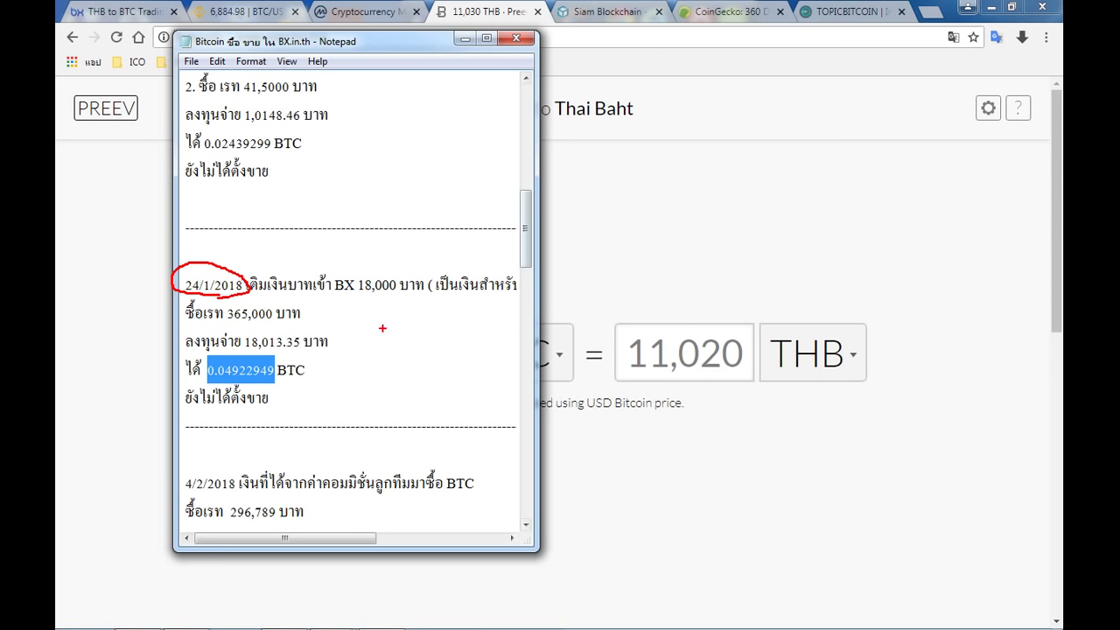
pyautogui.moveTo(364, 296); pyautogui.dragTo(401, 297)
pyautogui.moveTo(343, 273)
pyautogui.mouseDown()
pyautogui.moveTo(387, 259)
pyautogui.moveTo(415, 303)
pyautogui.mouseUp()
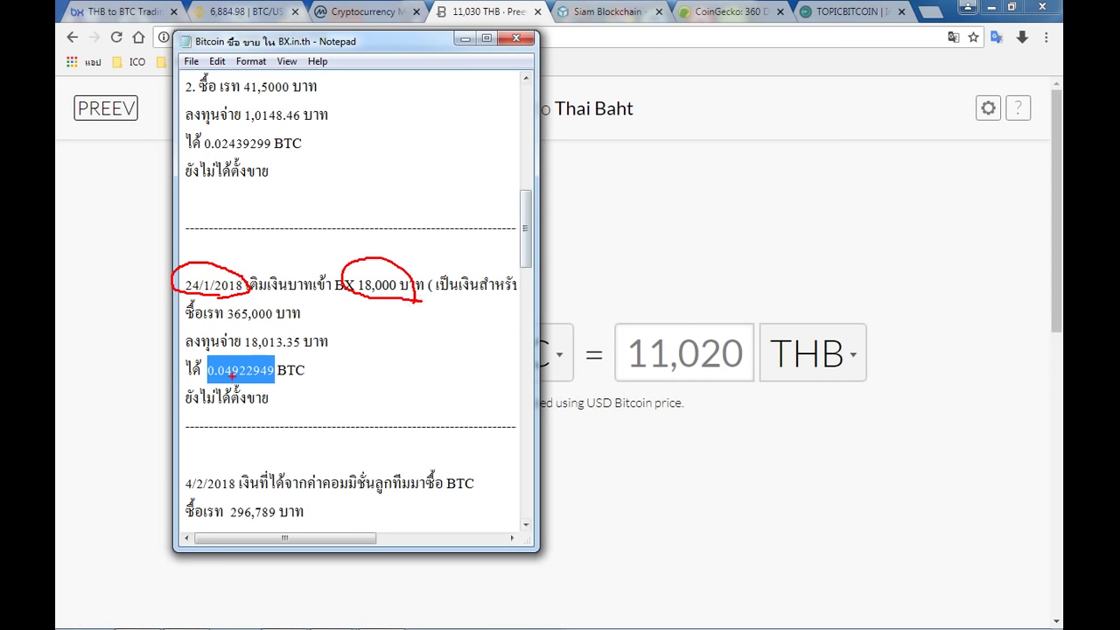
pyautogui.moveTo(186, 382); pyautogui.dragTo(234, 377)
pyautogui.press('Escape')
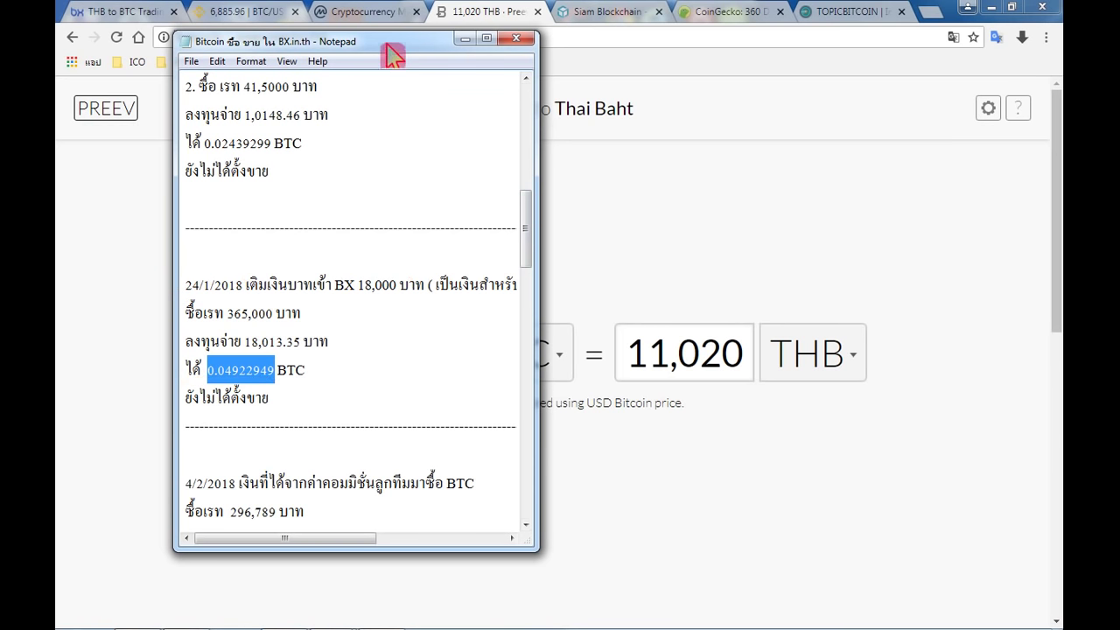
# Move the notes to the lower left and circle Preev's 0.04922949 BTC and 11,020 THB
pyautogui.moveTo(390, 55)
pyautogui.mouseDown()
pyautogui.moveTo(862, 263)
pyautogui.moveTo(324, 552)
pyautogui.mouseUp()
pyautogui.moveTo(413, 263)
pyautogui.mouseDown()
pyautogui.moveTo(210, 394)
pyautogui.moveTo(371, 250)
pyautogui.mouseUp()
pyautogui.moveTo(647, 266)
pyautogui.mouseDown()
pyautogui.moveTo(606, 346)
pyautogui.moveTo(709, 422)
pyautogui.moveTo(803, 360)
pyautogui.moveTo(752, 289)
pyautogui.moveTo(660, 272)
pyautogui.mouseUp()
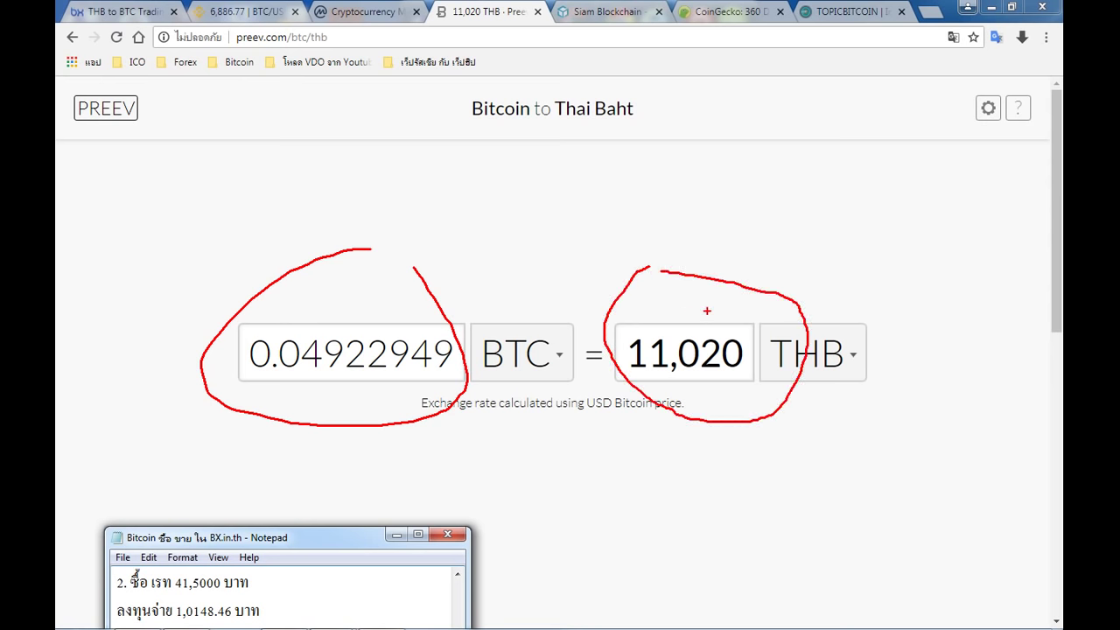
# Circle the 0.04922949 BTC amount in red and begin a loop around 11,030 THB
pyautogui.press('Escape')
pyautogui.moveTo(698, 242)
pyautogui.mouseDown()
pyautogui.moveTo(612, 370)
pyautogui.moveTo(723, 226)
pyautogui.mouseUp()
pyautogui.press('Escape')
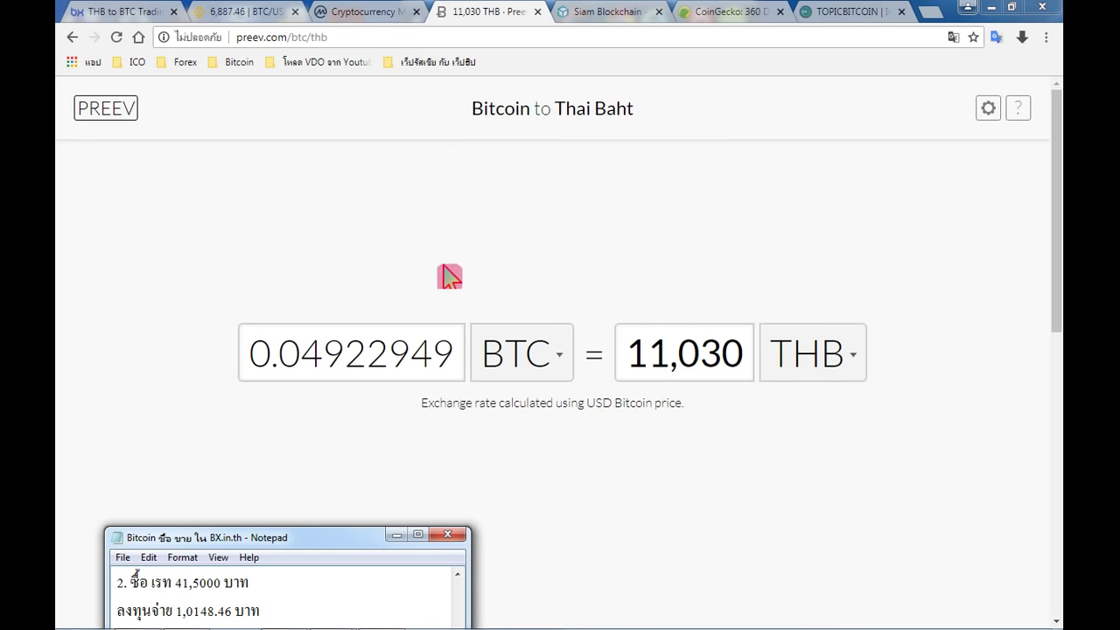
pyautogui.moveTo(430, 270)
pyautogui.mouseDown()
pyautogui.moveTo(442, 316)
pyautogui.moveTo(377, 404)
pyautogui.moveTo(212, 378)
pyautogui.moveTo(425, 260)
pyautogui.mouseUp()
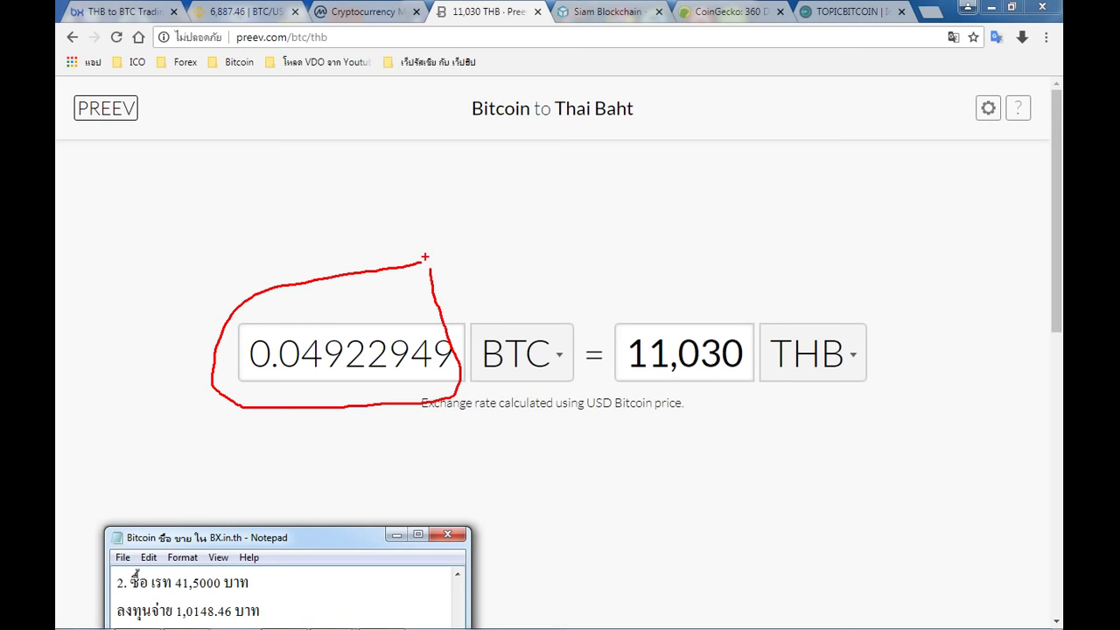
pyautogui.moveTo(651, 257)
pyautogui.mouseDown()
pyautogui.moveTo(626, 314)
pyautogui.moveTo(803, 326)
pyautogui.moveTo(670, 292)
pyautogui.mouseUp()
# Clear the drawings and go to CoinMarketCap's Top 100 list, scrolled to the top
pyautogui.press('Escape')
pyautogui.click(345, 12)
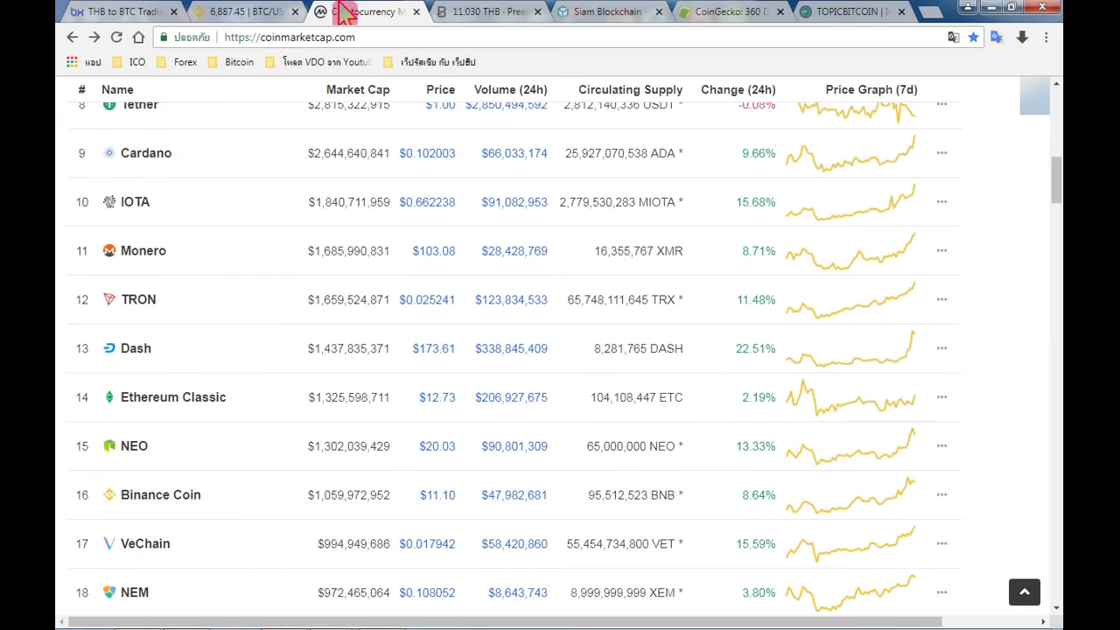
pyautogui.scroll(3, 271, 320)
pyautogui.scroll(5, 271, 320)
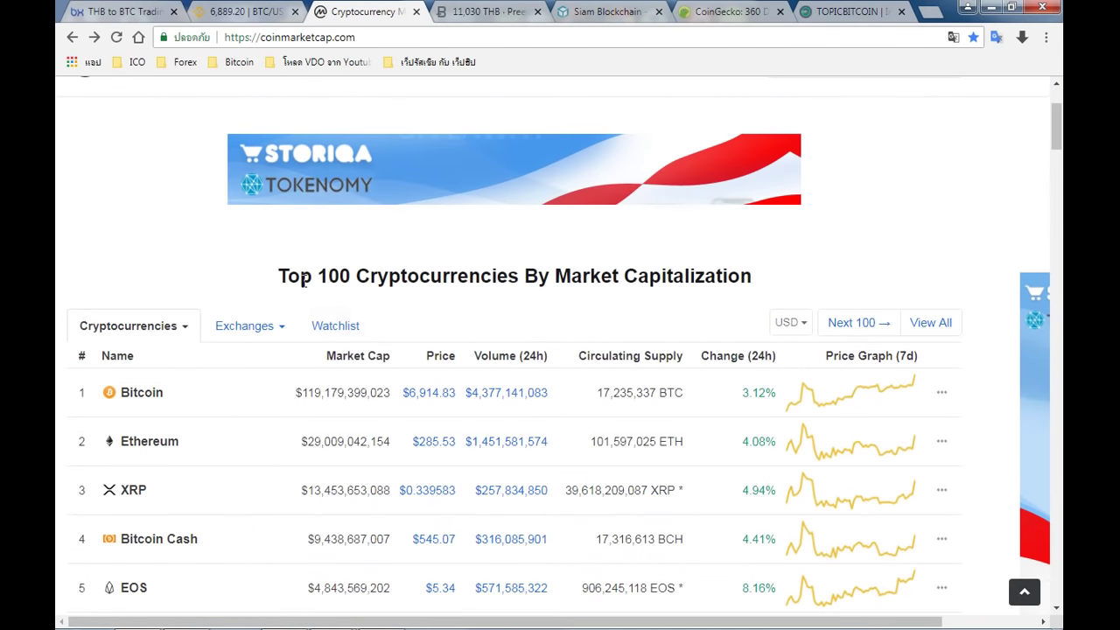
# Underline Bitcoin's $6,914.83 price with a red pen stroke
pyautogui.moveTo(427, 373); pyautogui.dragTo(440, 402)
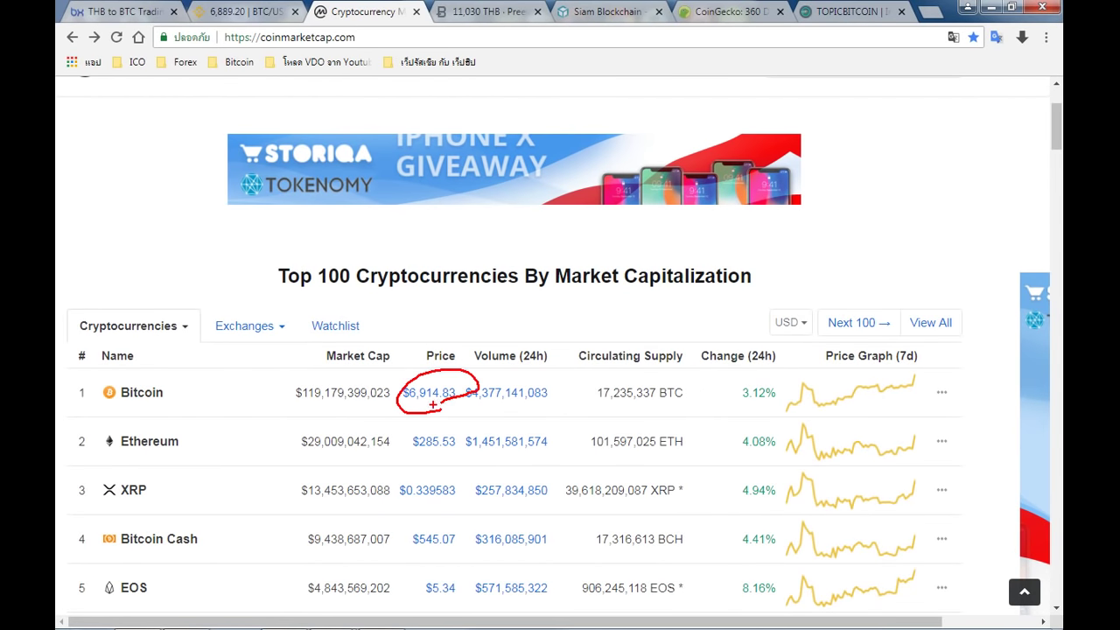
pyautogui.press('Escape')
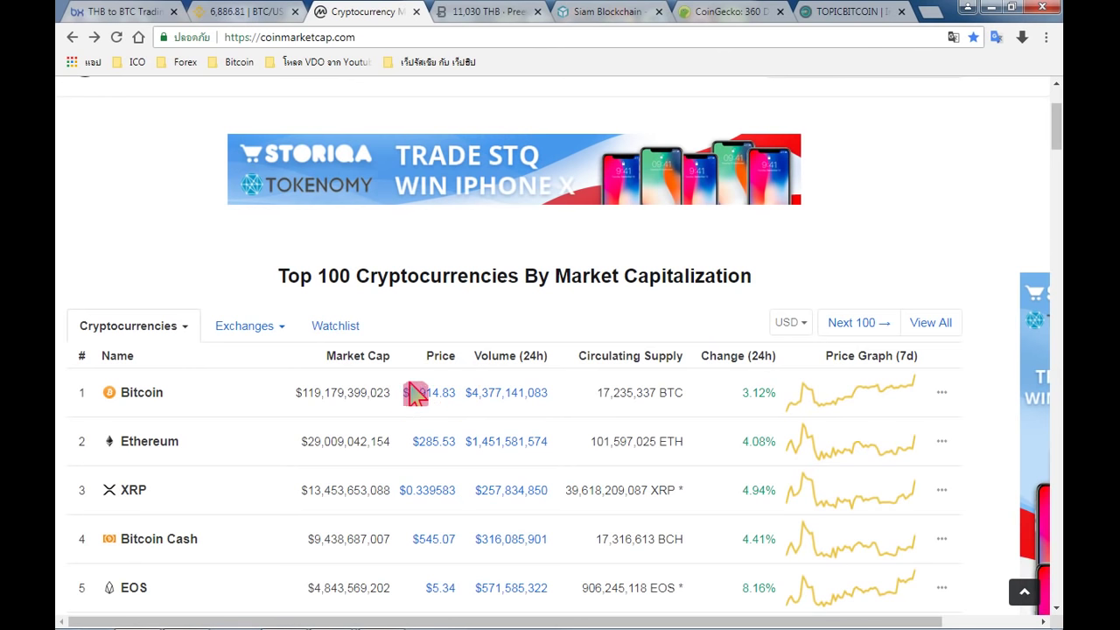
pyautogui.moveTo(427, 404)
pyautogui.mouseDown()
pyautogui.moveTo(388, 392)
pyautogui.moveTo(464, 386)
pyautogui.moveTo(413, 409)
pyautogui.mouseUp()
# Back on Preev, loop the BTC to THB conversion row in red, then erase it
pyautogui.press('Escape')
pyautogui.click(490, 11)
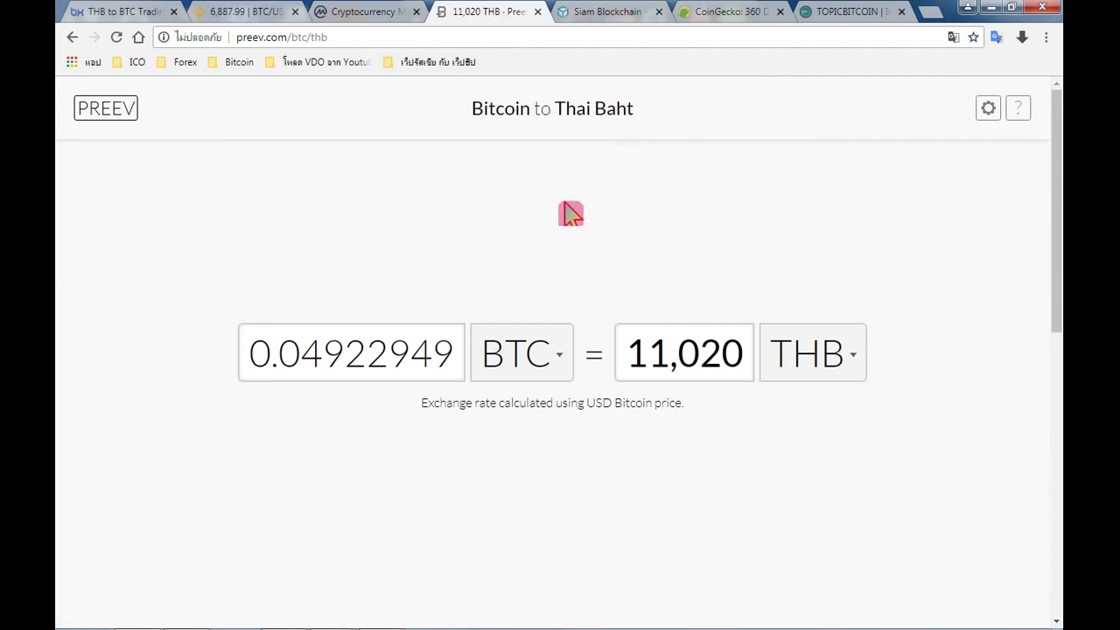
pyautogui.moveTo(396, 398)
pyautogui.mouseDown()
pyautogui.moveTo(256, 396)
pyautogui.moveTo(381, 304)
pyautogui.moveTo(882, 336)
pyautogui.moveTo(295, 410)
pyautogui.mouseUp()
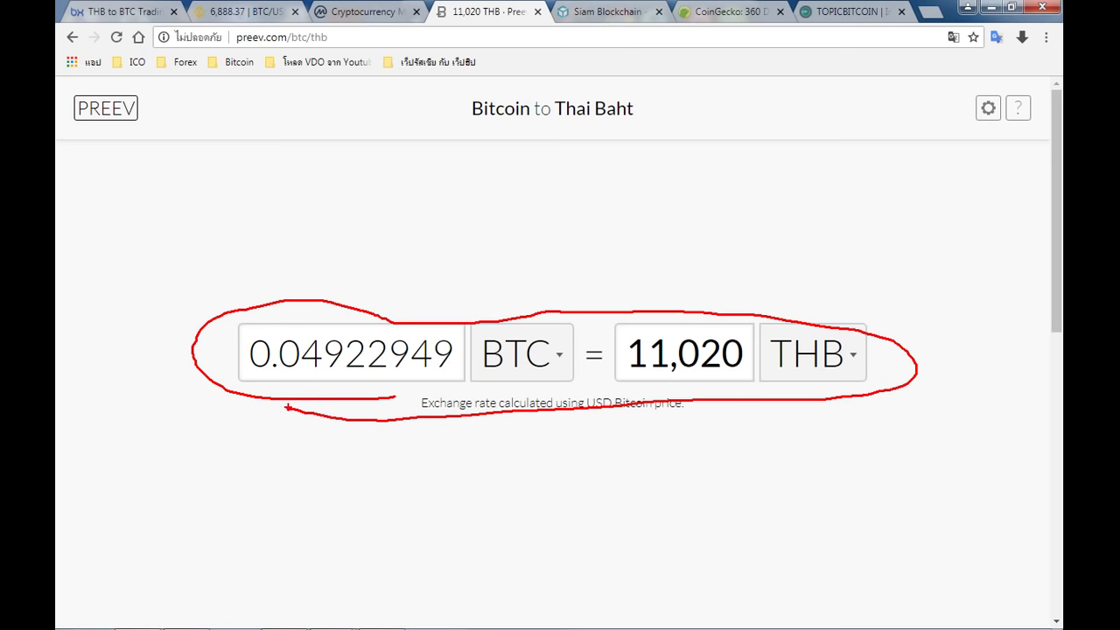
pyautogui.press('Escape')
pyautogui.moveTo(419, 396)
pyautogui.mouseDown()
pyautogui.moveTo(199, 362)
pyautogui.moveTo(450, 317)
pyautogui.moveTo(918, 316)
pyautogui.moveTo(429, 396)
pyautogui.mouseUp()
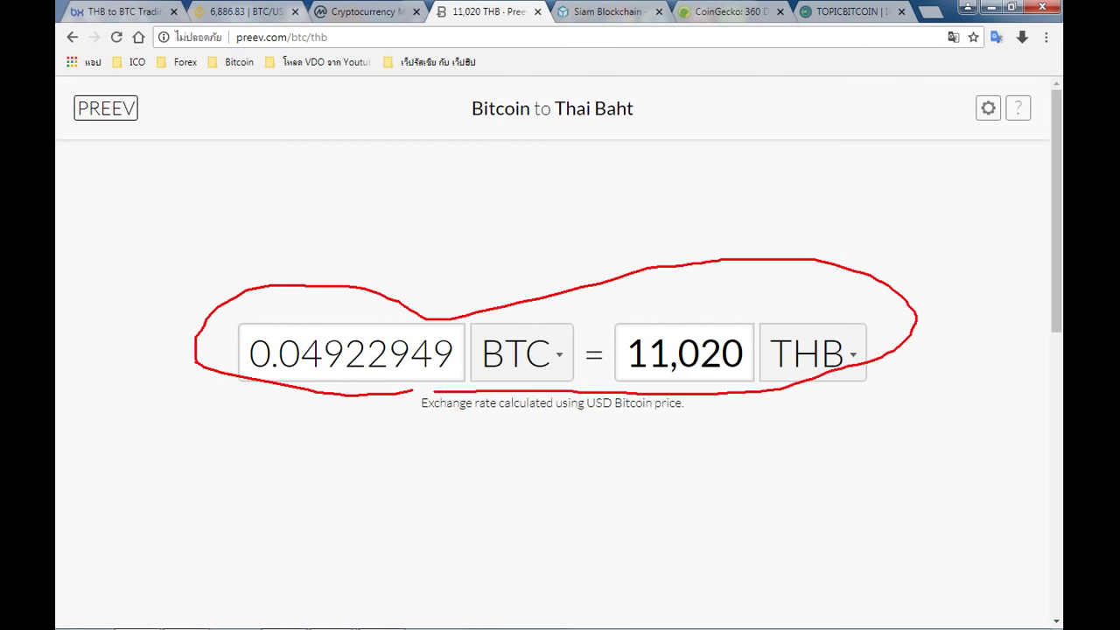
pyautogui.press('e')
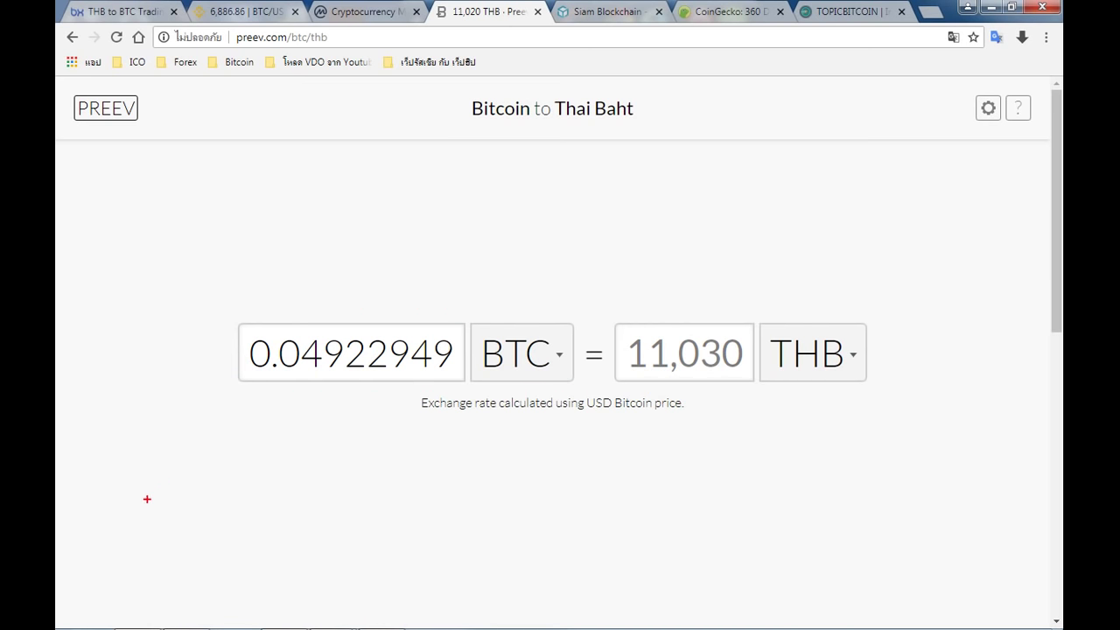
# Sketch a red 5 below-left of the converter with a line up to the BTC amount
pyautogui.moveTo(200, 490)
pyautogui.mouseDown()
pyautogui.moveTo(143, 507)
pyautogui.moveTo(138, 548)
pyautogui.mouseUp()
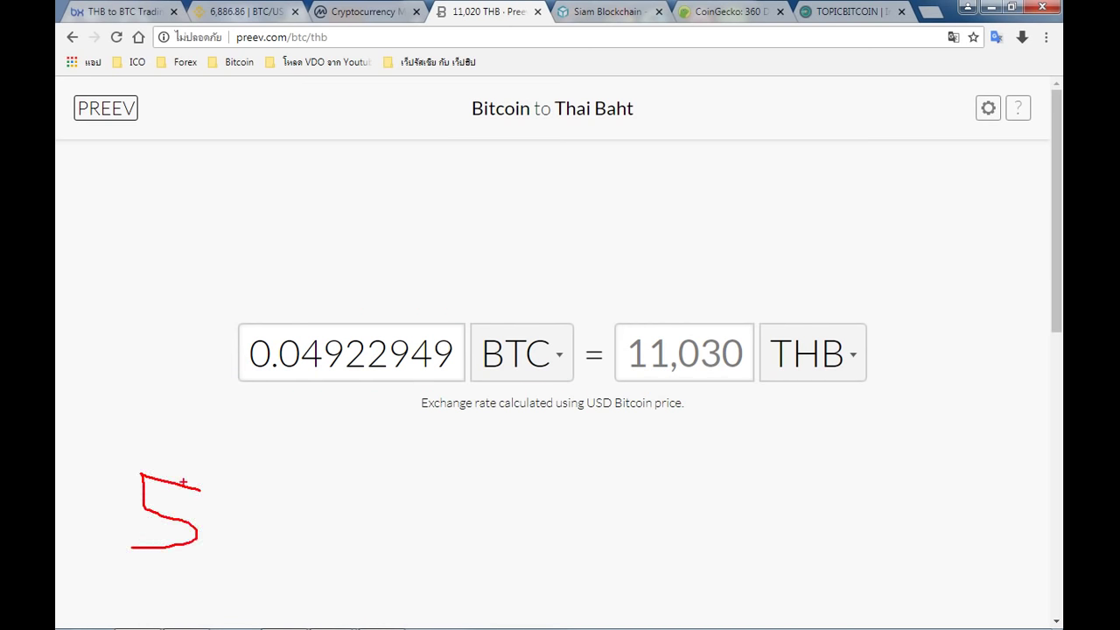
pyautogui.moveTo(152, 464); pyautogui.dragTo(302, 259)
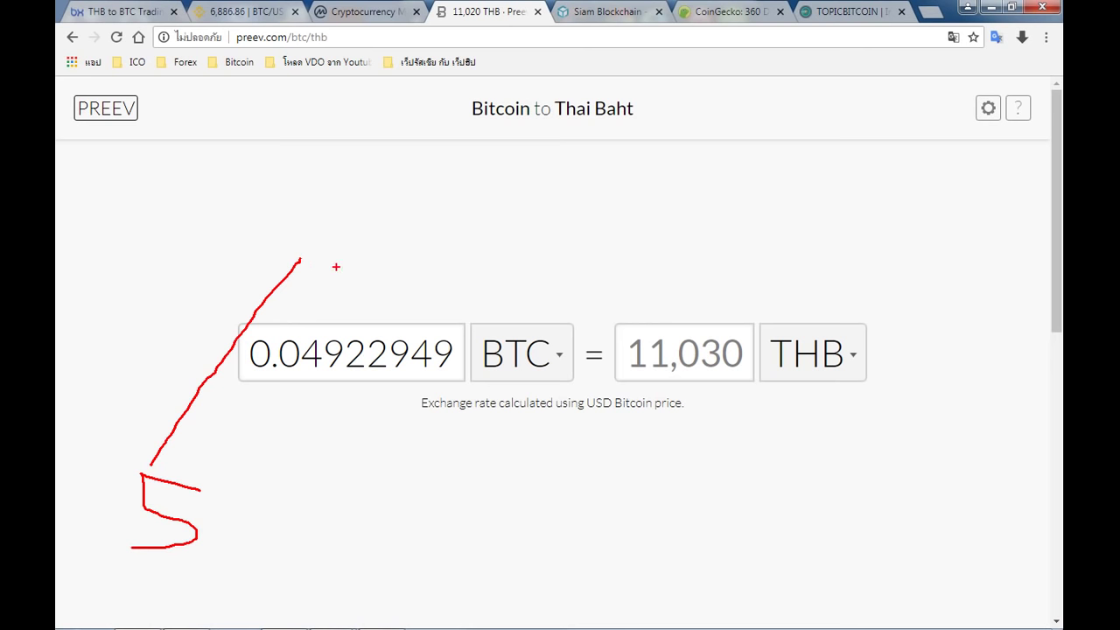
pyautogui.press('e')
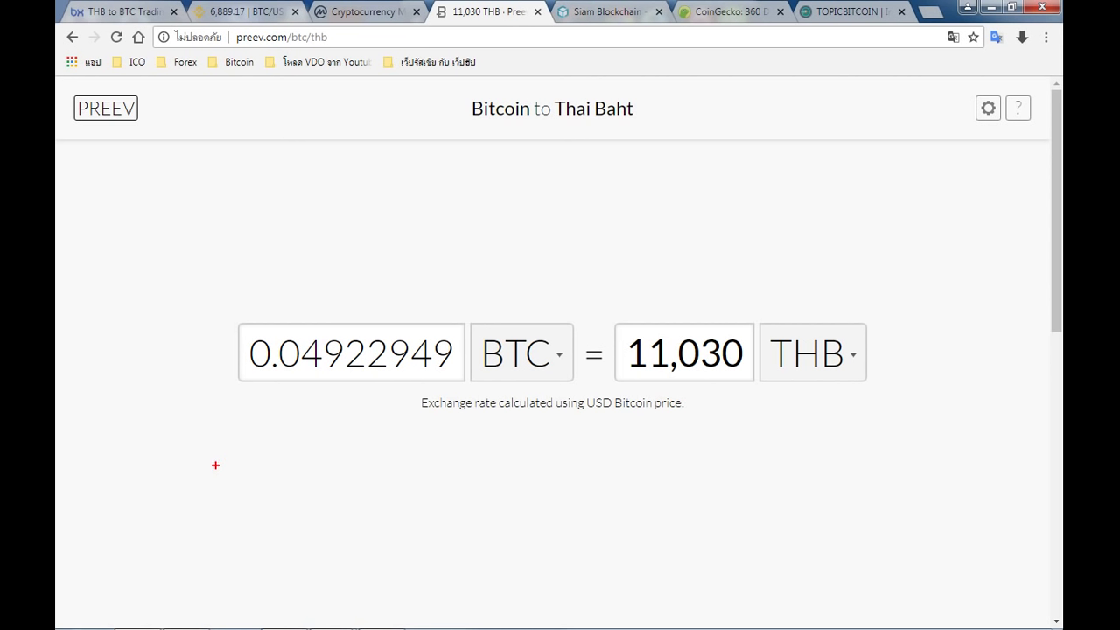
pyautogui.moveTo(199, 452)
pyautogui.mouseDown()
pyautogui.moveTo(142, 480)
pyautogui.moveTo(151, 528)
pyautogui.moveTo(120, 529)
pyautogui.mouseUp()
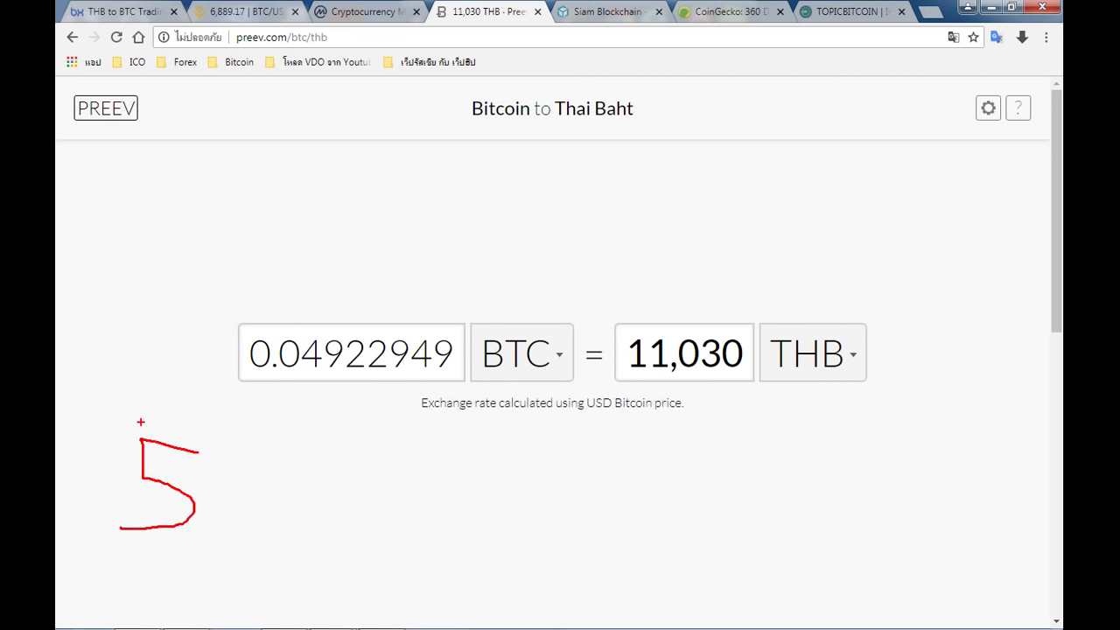
pyautogui.moveTo(140, 422)
pyautogui.mouseDown()
pyautogui.moveTo(210, 320)
pyautogui.moveTo(229, 352)
pyautogui.moveTo(280, 277)
pyautogui.moveTo(280, 348)
pyautogui.mouseUp()
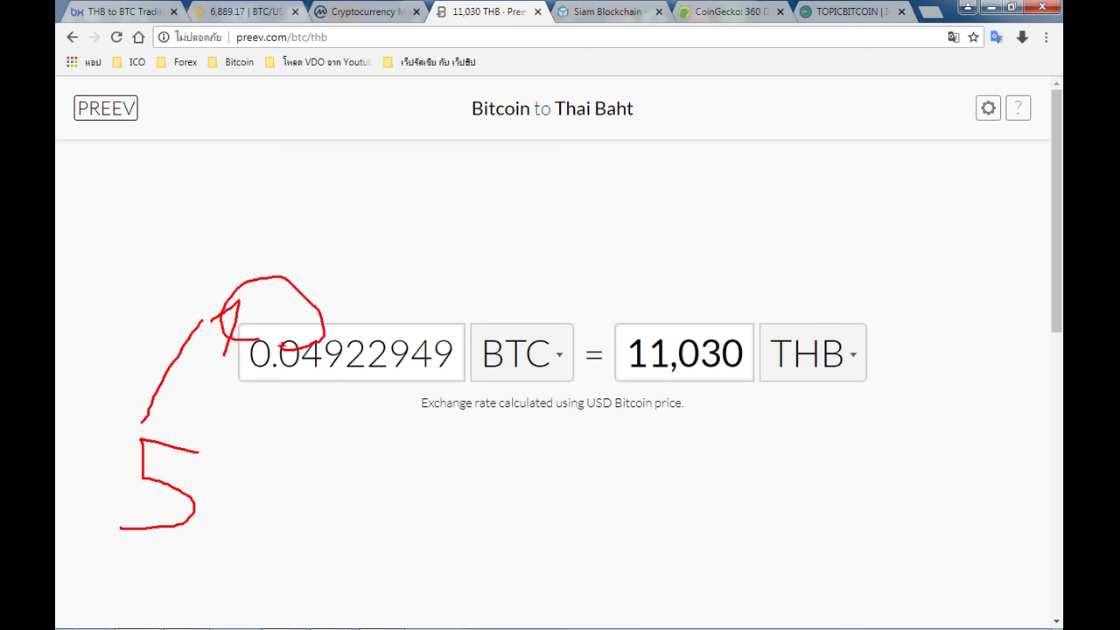
pyautogui.press('e')
# Redraw the red 5 with a line toward the BTC amount and a curve down to a 1
pyautogui.moveTo(203, 450)
pyautogui.mouseDown()
pyautogui.moveTo(125, 477)
pyautogui.moveTo(120, 529)
pyautogui.mouseUp()
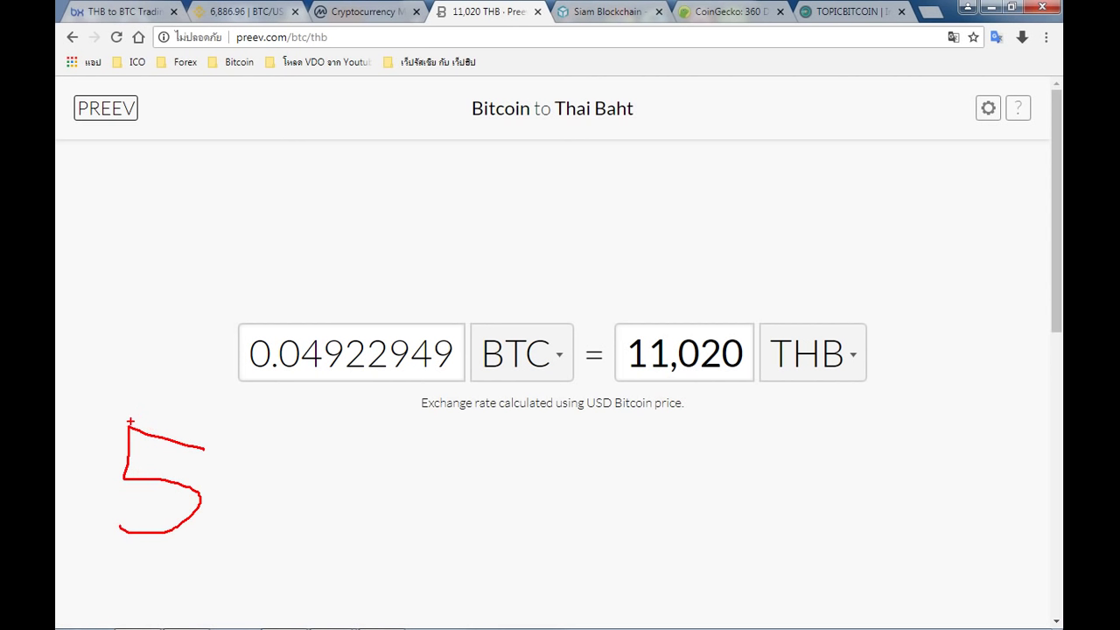
pyautogui.moveTo(117, 430)
pyautogui.mouseDown()
pyautogui.moveTo(213, 243)
pyautogui.moveTo(289, 215)
pyautogui.moveTo(294, 268)
pyautogui.moveTo(339, 180)
pyautogui.moveTo(303, 270)
pyautogui.mouseUp()
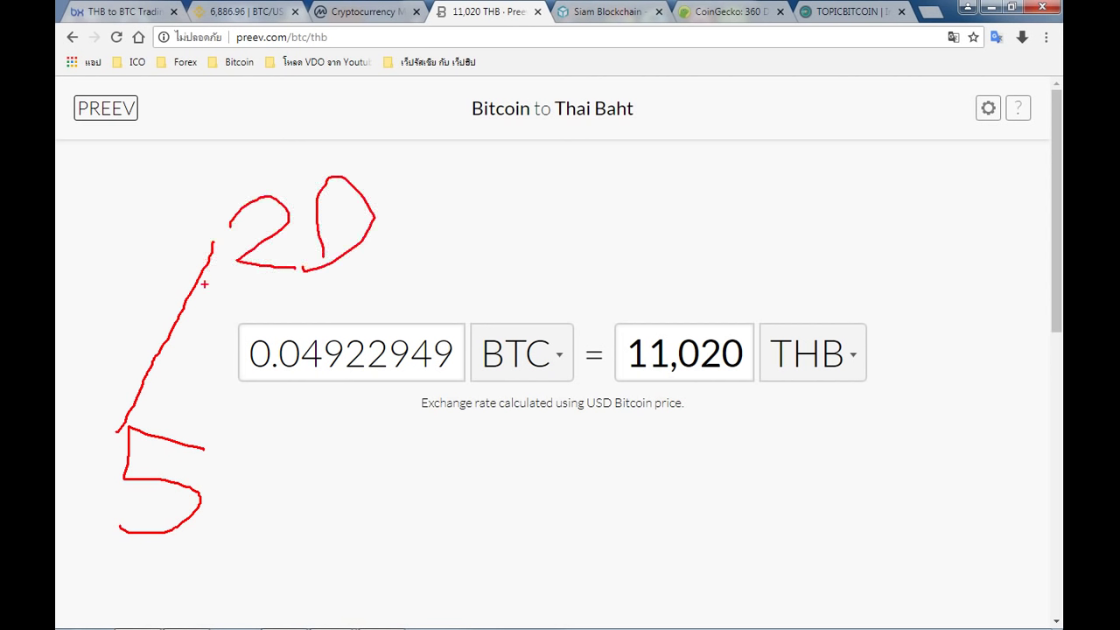
pyautogui.moveTo(138, 404)
pyautogui.mouseDown()
pyautogui.moveTo(252, 424)
pyautogui.moveTo(268, 537)
pyautogui.moveTo(298, 553)
pyautogui.moveTo(294, 610)
pyautogui.mouseUp()
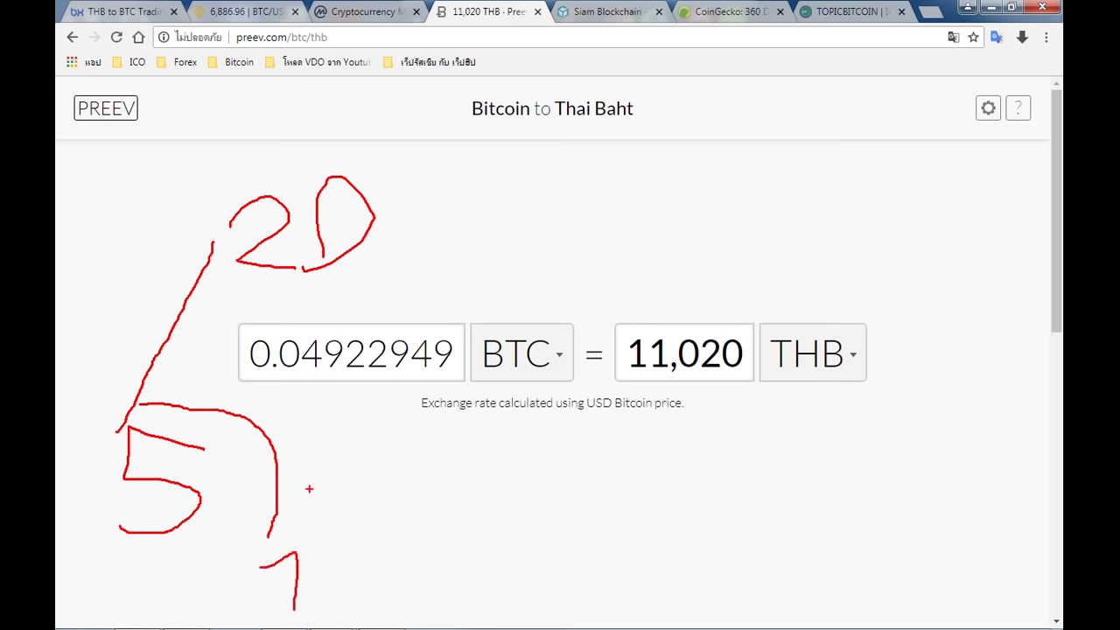
pyautogui.press('e')
pyautogui.moveTo(236, 444)
pyautogui.mouseDown()
pyautogui.moveTo(182, 472)
pyautogui.moveTo(198, 540)
pyautogui.moveTo(267, 416)
pyautogui.moveTo(487, 150)
pyautogui.moveTo(513, 180)
pyautogui.moveTo(514, 367)
pyautogui.mouseUp()
pyautogui.press('Escape')
# Draw a red 5 with a diagonal line and a small circle, then a new 5 near the top
pyautogui.hotkey('ctrl', '2')
pyautogui.moveTo(255, 254); pyautogui.dragTo(183, 304)
pyautogui.moveTo(250, 292)
pyautogui.mouseDown()
pyautogui.moveTo(363, 134)
pyautogui.moveTo(432, 72)
pyautogui.moveTo(465, 210)
pyautogui.moveTo(471, 573)
pyautogui.moveTo(526, 626)
pyautogui.mouseUp()
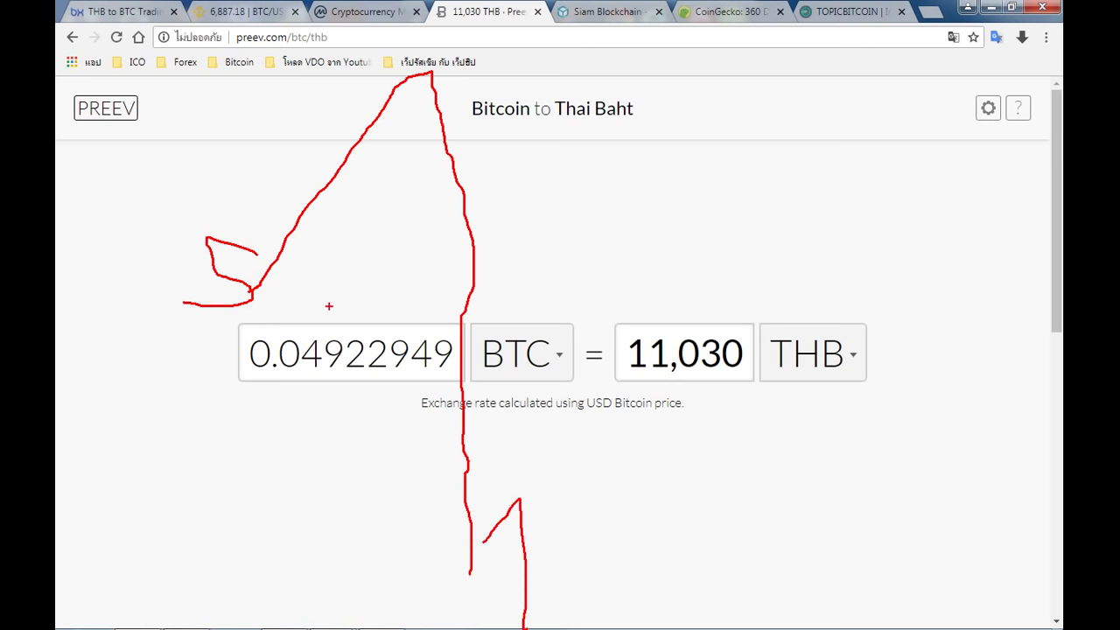
pyautogui.moveTo(332, 307)
pyautogui.mouseDown()
pyautogui.moveTo(241, 317)
pyautogui.moveTo(157, 217)
pyautogui.moveTo(348, 263)
pyautogui.moveTo(353, 289)
pyautogui.mouseUp()
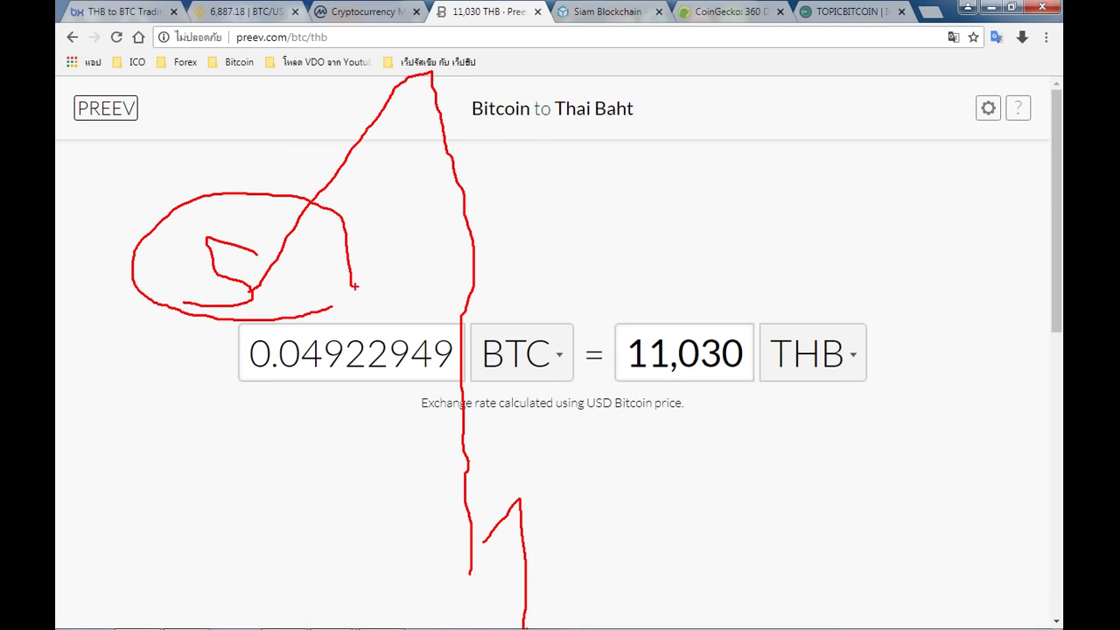
pyautogui.press('e')
pyautogui.moveTo(424, 141)
pyautogui.mouseDown()
pyautogui.moveTo(410, 186)
pyautogui.moveTo(376, 213)
pyautogui.mouseUp()
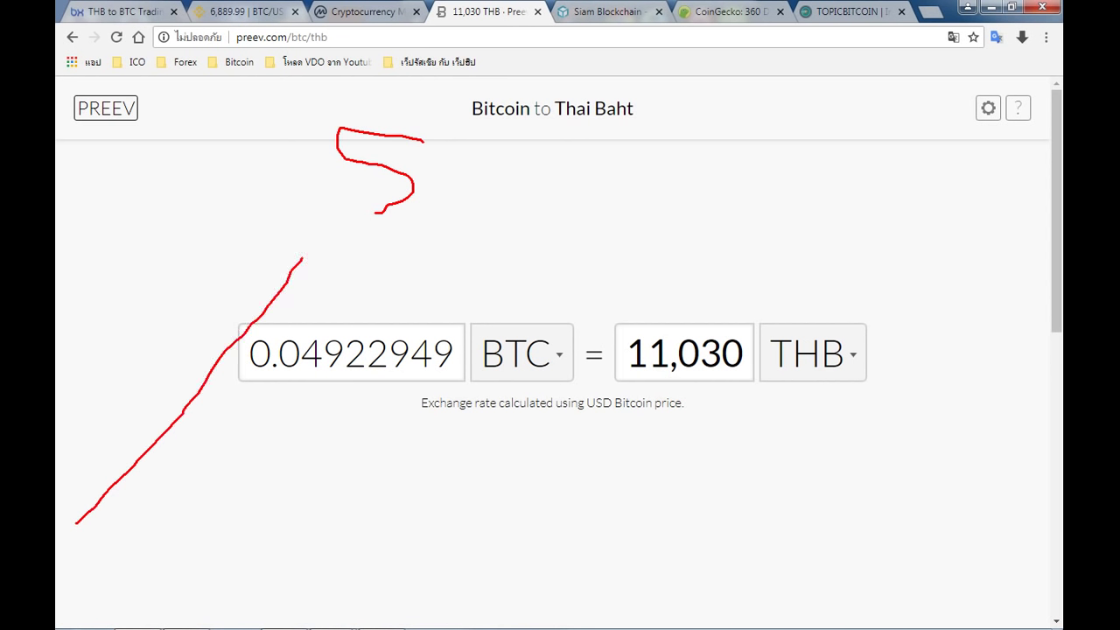
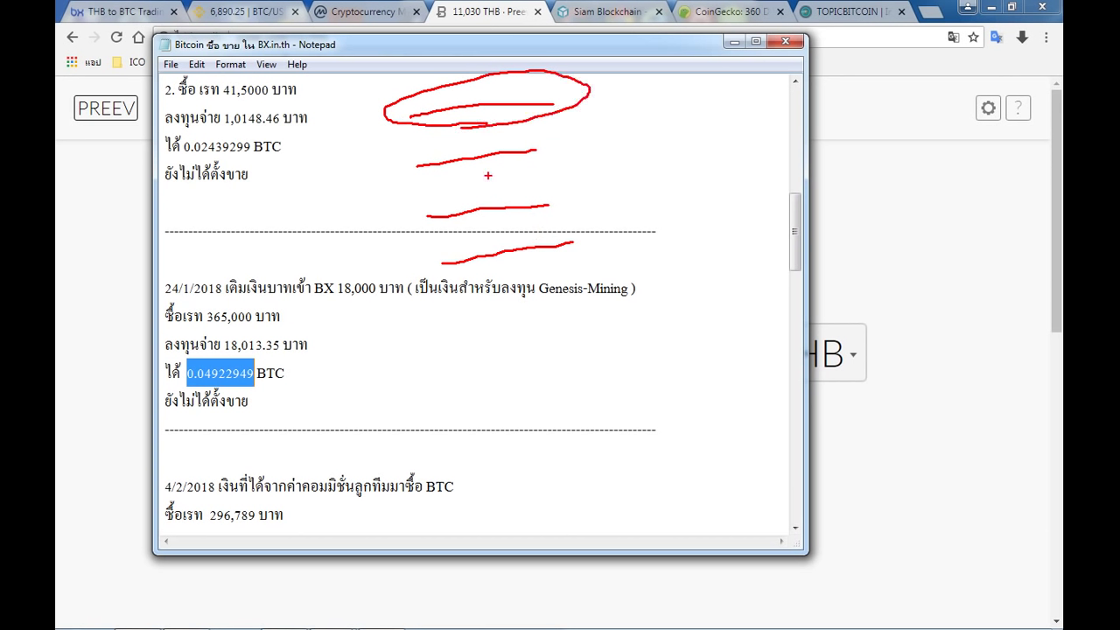
# Circle the 24/1/2018 purchase of 0.04922949 BTC in Notepad, then bring up Binance's BTC/USDT page
pyautogui.moveTo(447, 82); pyautogui.dragTo(566, 125)
pyautogui.moveTo(560, 49); pyautogui.dragTo(451, 129)
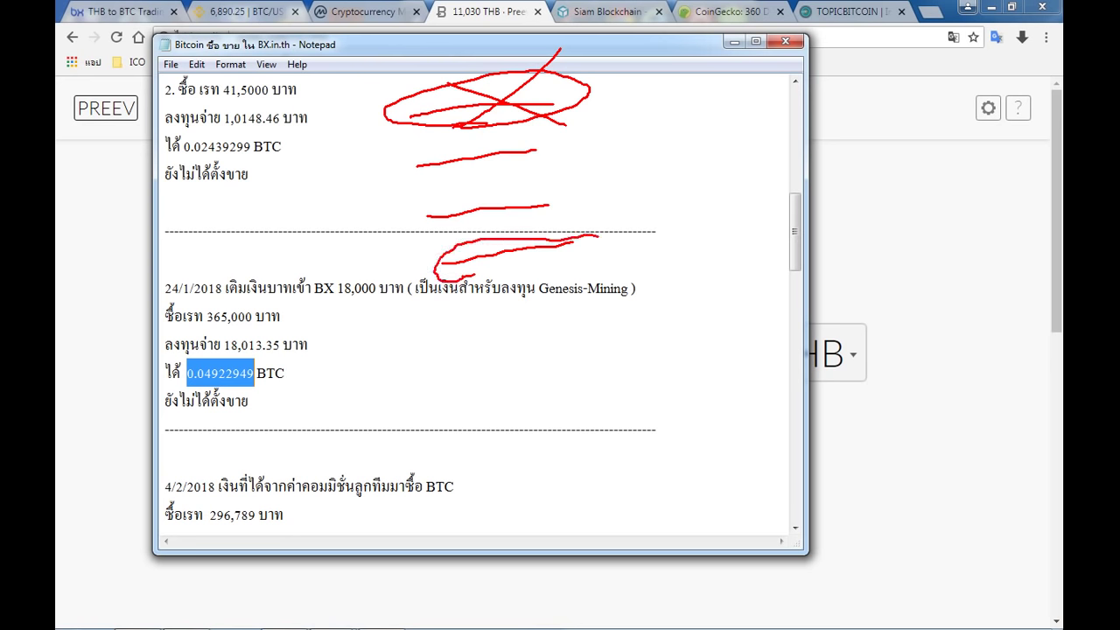
pyautogui.press('Escape')
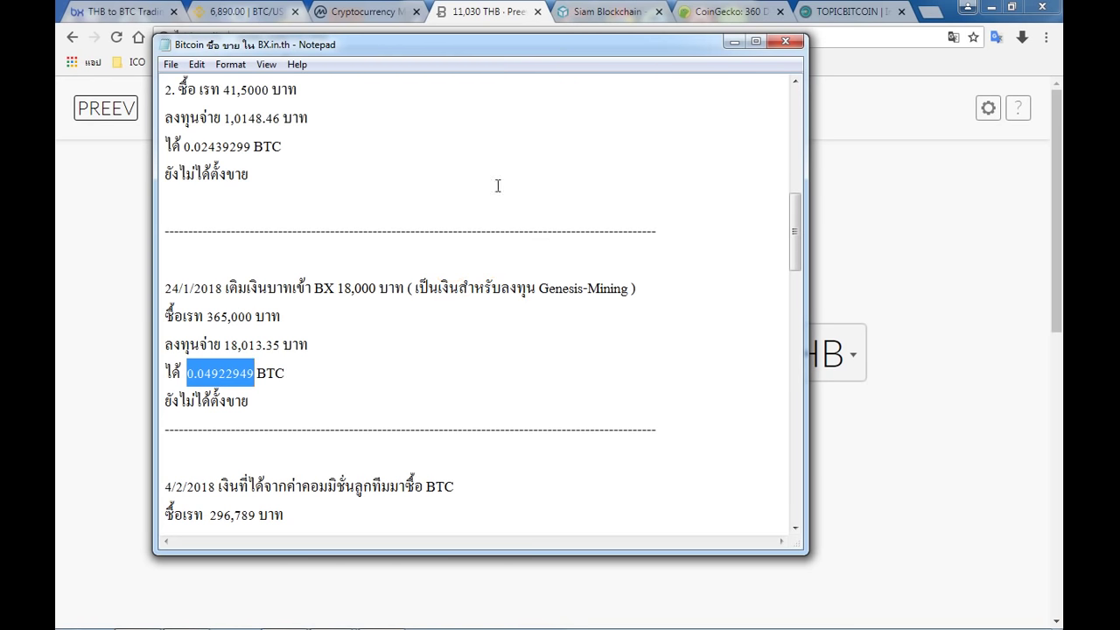
pyautogui.moveTo(326, 372)
pyautogui.mouseDown()
pyautogui.moveTo(122, 343)
pyautogui.moveTo(497, 392)
pyautogui.moveTo(311, 408)
pyautogui.mouseUp()
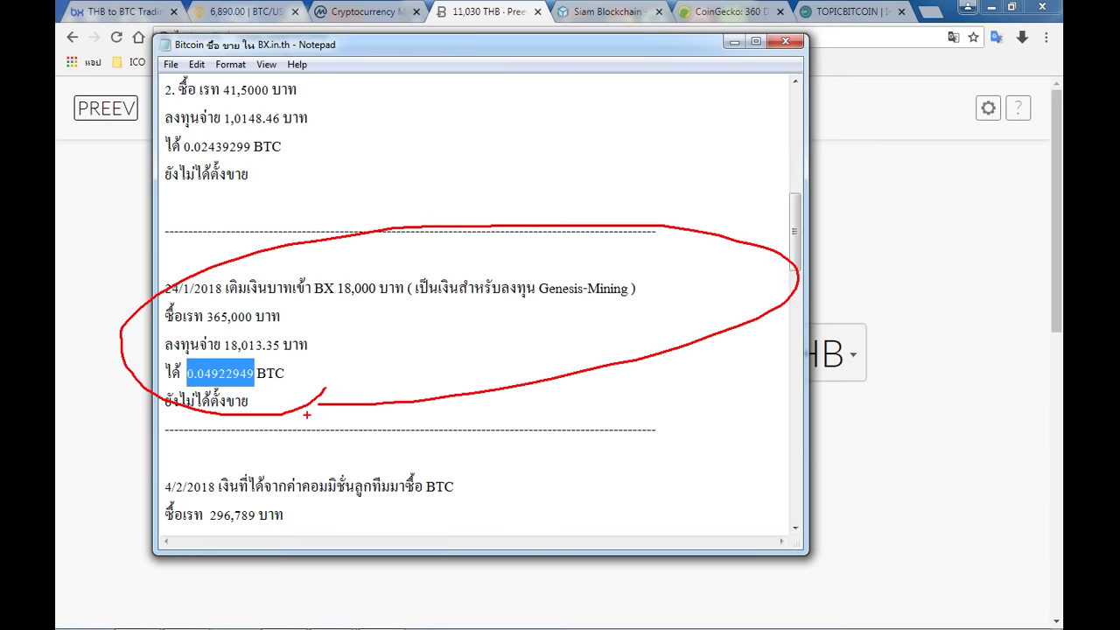
pyautogui.press('Escape')
pyautogui.click(221, 13)
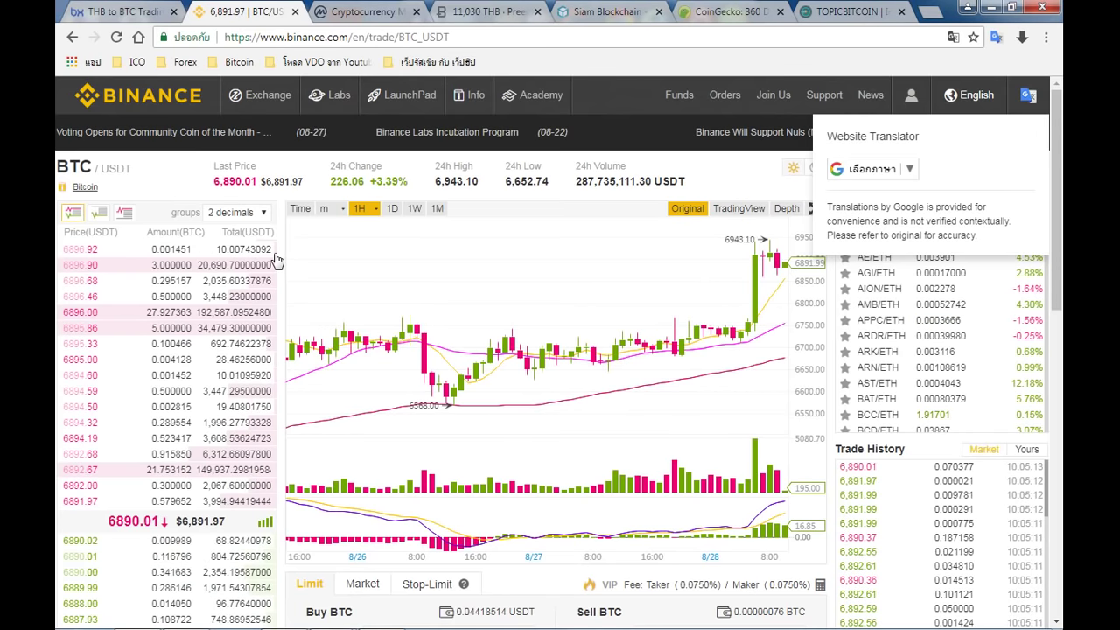
# Minimize OBS Studio and switch to the BX.in.th THB/BTC page listing two 999999 sell orders
pyautogui.click(282, 623)
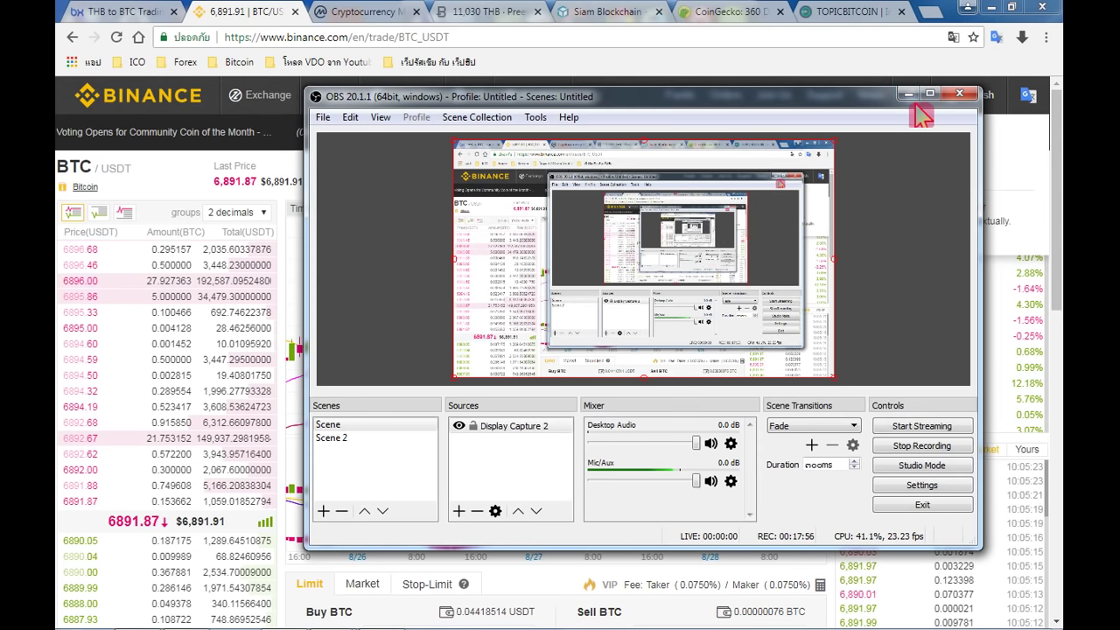
pyautogui.click(908, 94)
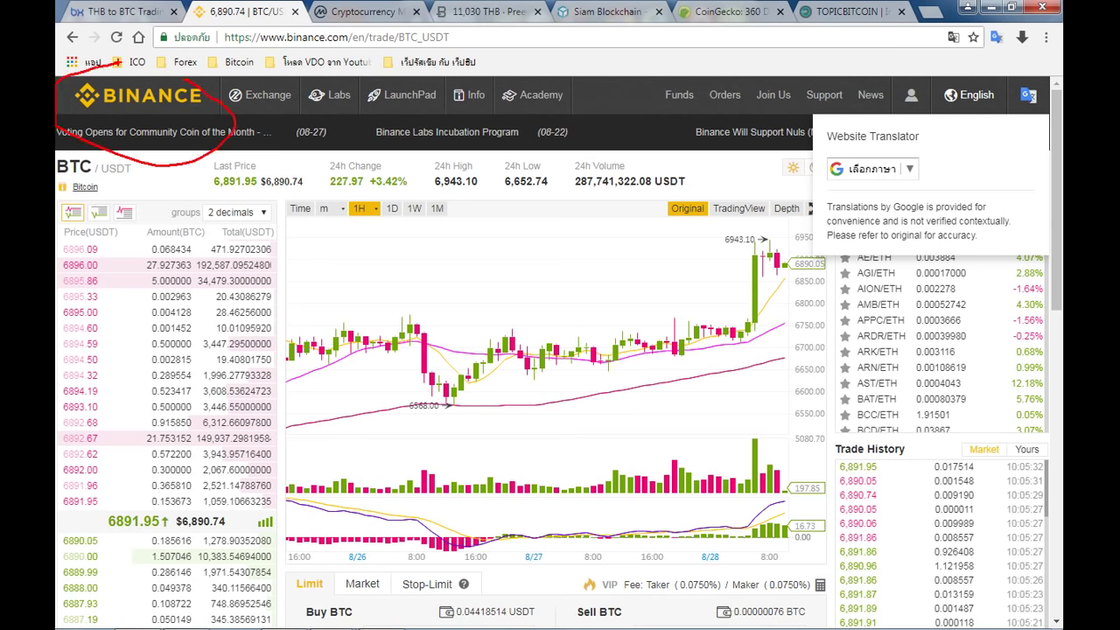
pyautogui.click(154, 13)
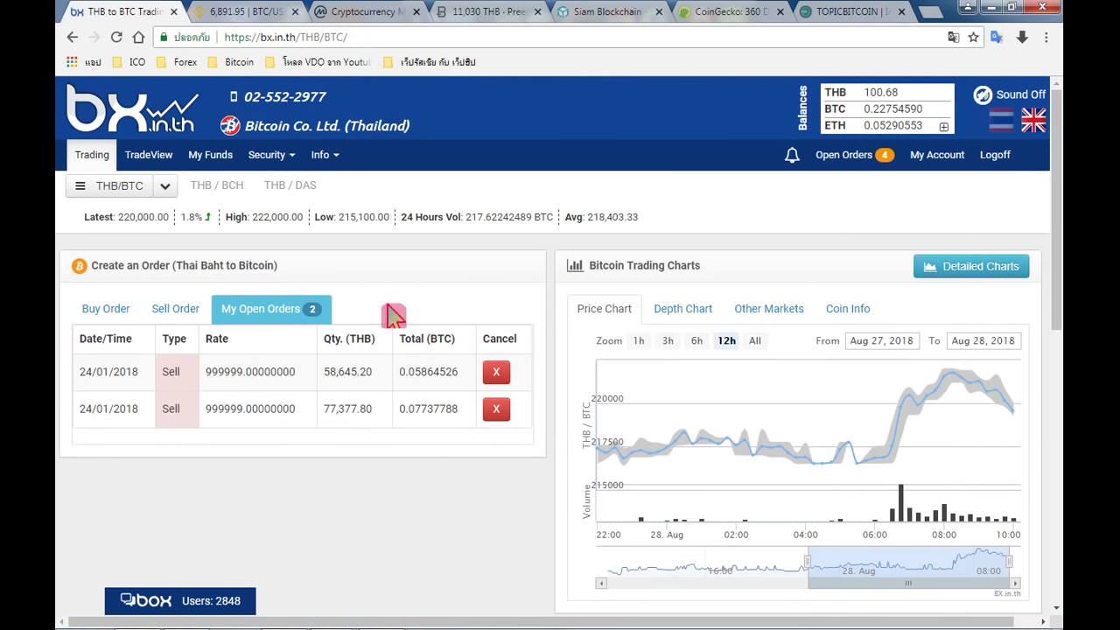
# Circle the 0.04922949 BTC amount in Notepad, then annotate the BX.in.th header and clear it
pyautogui.click(418, 610)
pyautogui.moveTo(294, 378)
pyautogui.mouseDown()
pyautogui.moveTo(243, 390)
pyautogui.moveTo(300, 386)
pyautogui.mouseUp()
pyautogui.click(149, 219)
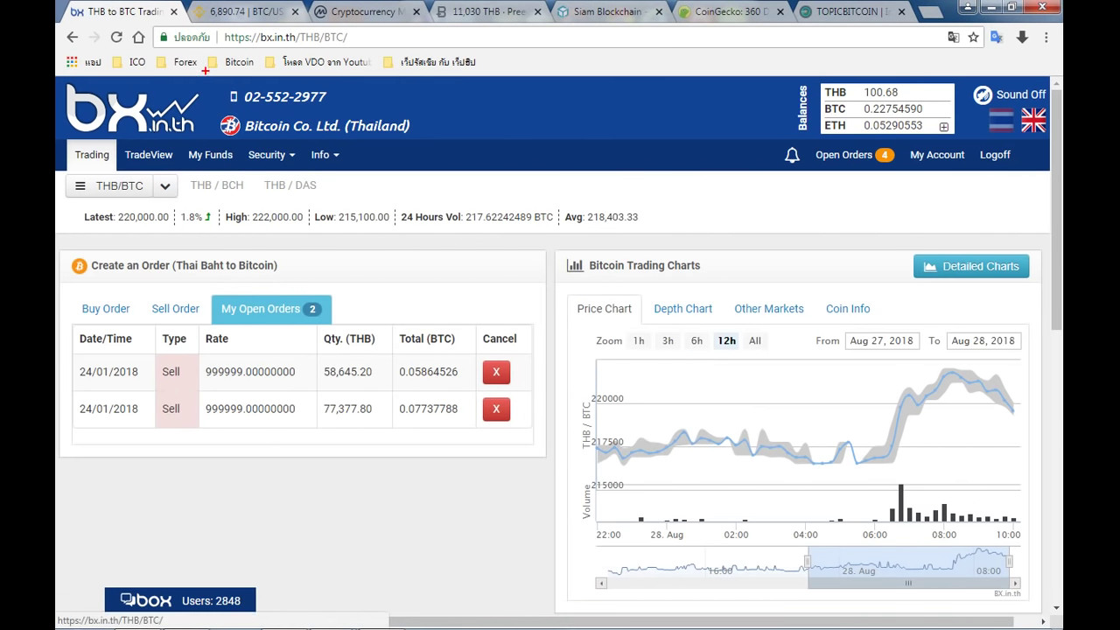
pyautogui.moveTo(205, 70)
pyautogui.mouseDown()
pyautogui.moveTo(86, 170)
pyautogui.moveTo(175, 56)
pyautogui.mouseUp()
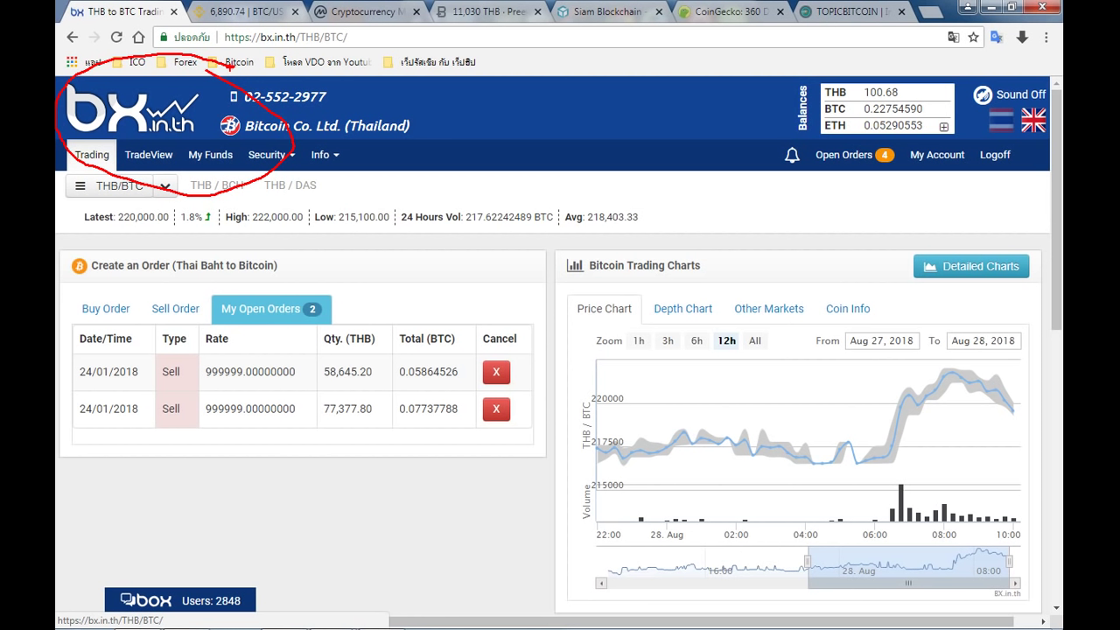
pyautogui.moveTo(301, 145); pyautogui.dragTo(159, 61)
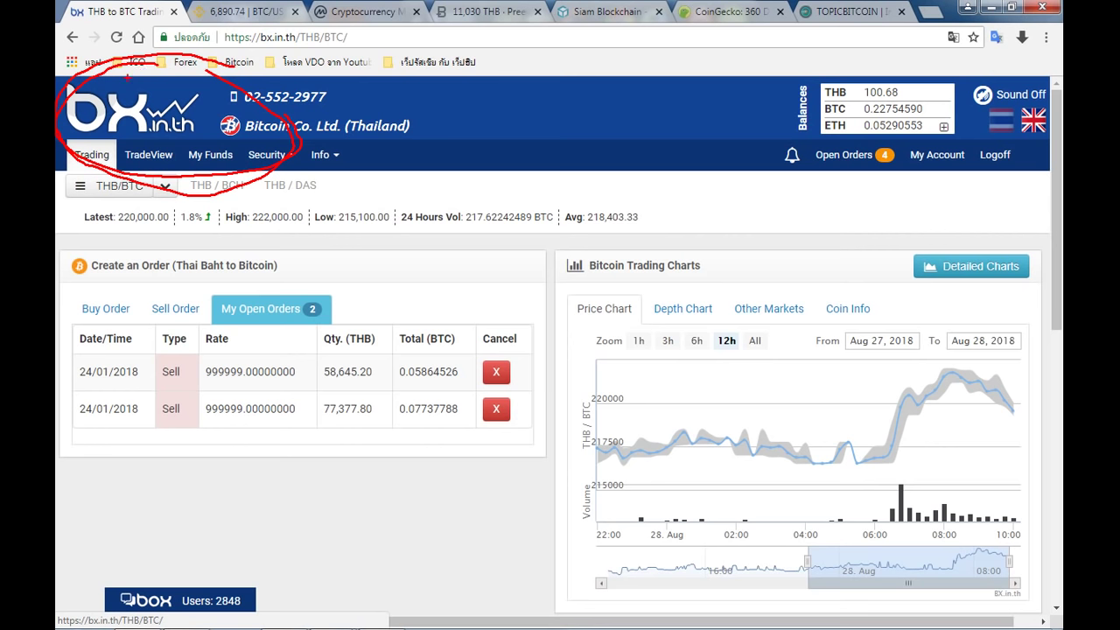
pyautogui.press('Escape')
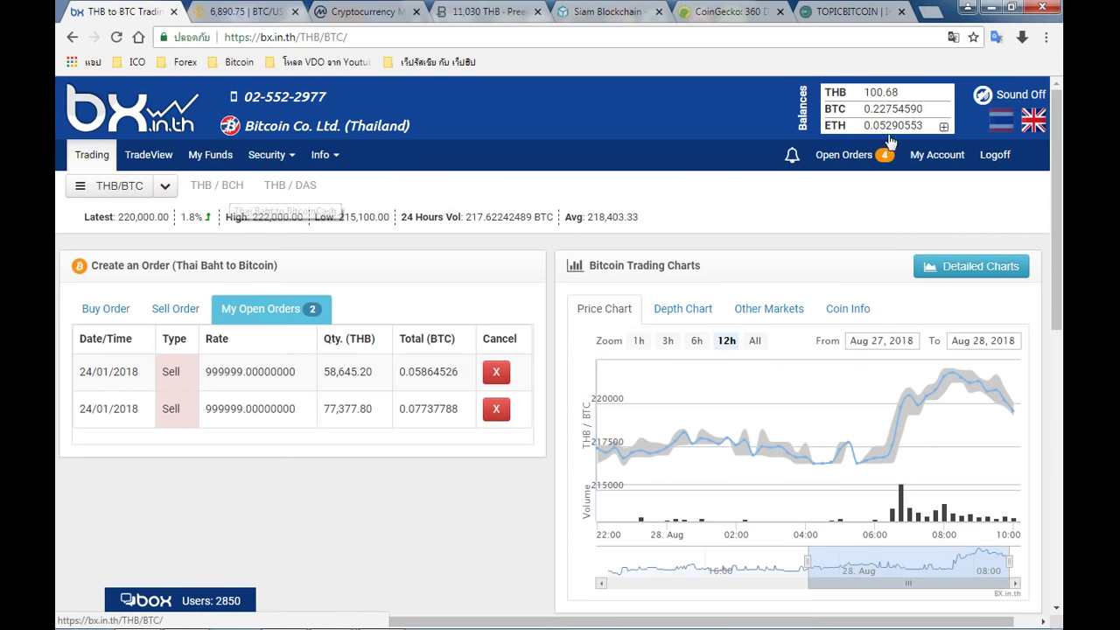
# Mark the 24/1/2018 'not yet for sale' note in Notepad, then circle BX.in.th's open sell orders
pyautogui.click(381, 615)
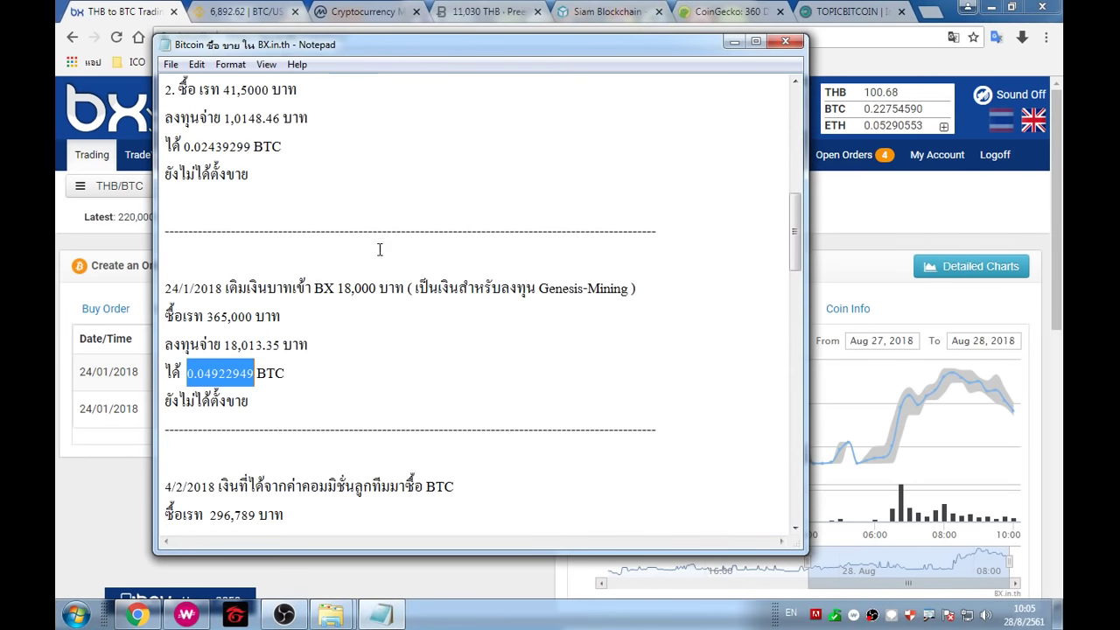
pyautogui.moveTo(140, 419)
pyautogui.mouseDown()
pyautogui.moveTo(303, 415)
pyautogui.moveTo(144, 402)
pyautogui.mouseUp()
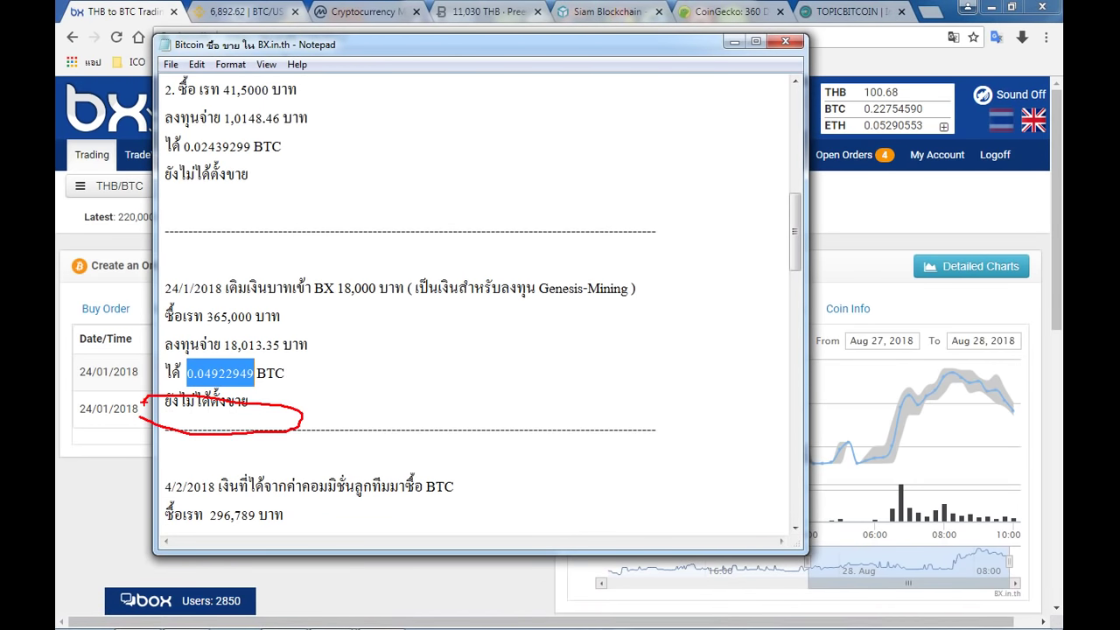
pyautogui.moveTo(271, 422); pyautogui.dragTo(312, 383)
pyautogui.click(68, 529)
pyautogui.moveTo(212, 463)
pyautogui.mouseDown()
pyautogui.moveTo(275, 457)
pyautogui.moveTo(114, 490)
pyautogui.moveTo(149, 478)
pyautogui.mouseUp()
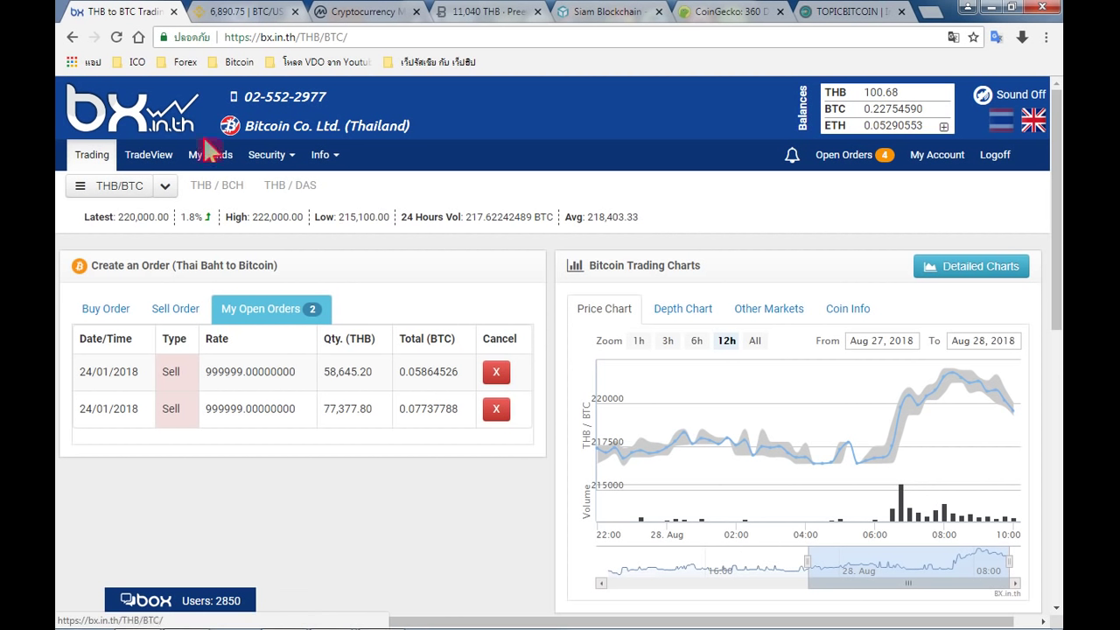
# Go to the Deposits page under Binance Funds
pyautogui.click(258, 12)
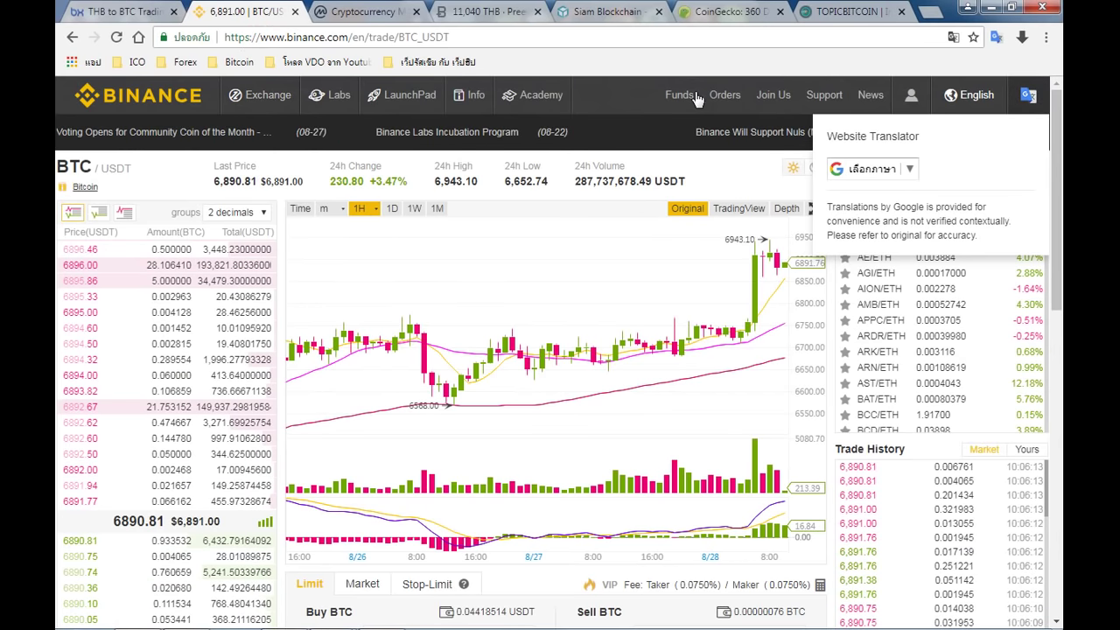
pyautogui.moveTo(679, 96)
pyautogui.click(620, 158)
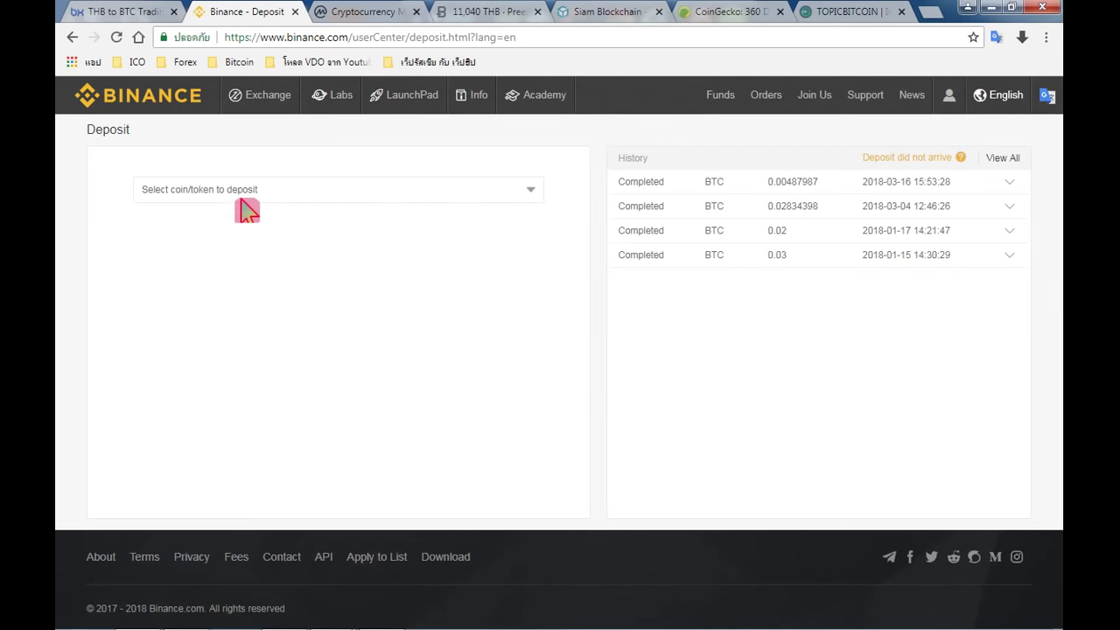
# Search BTC, choose BTC - Bitcoin to show its deposit address, then return to BX.in.th
pyautogui.click(215, 187)
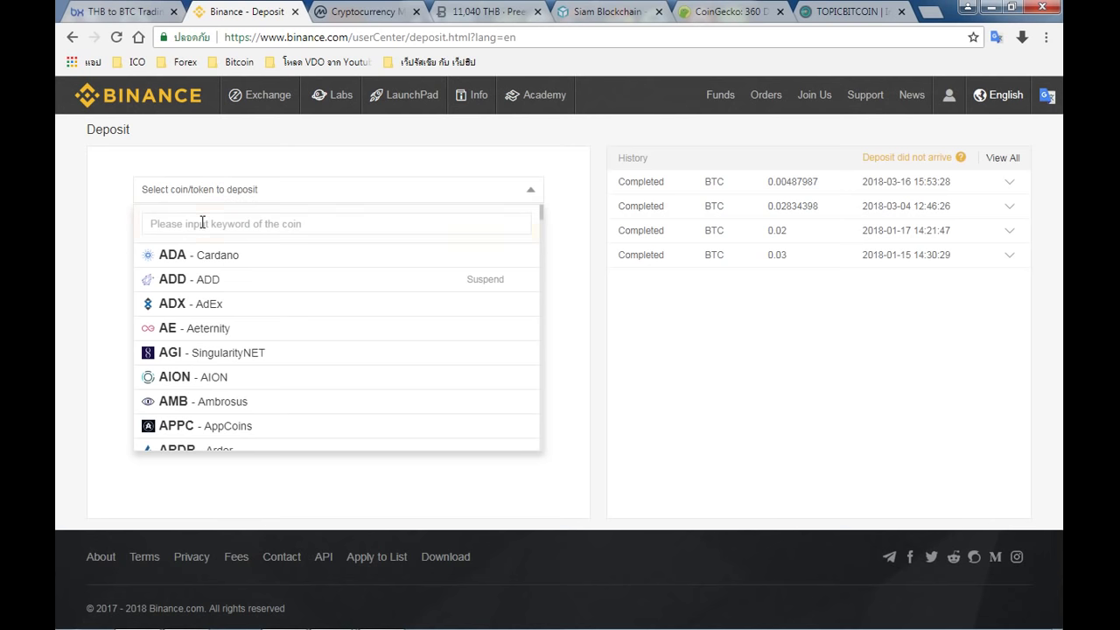
pyautogui.click(201, 223)
pyautogui.write('BTC')
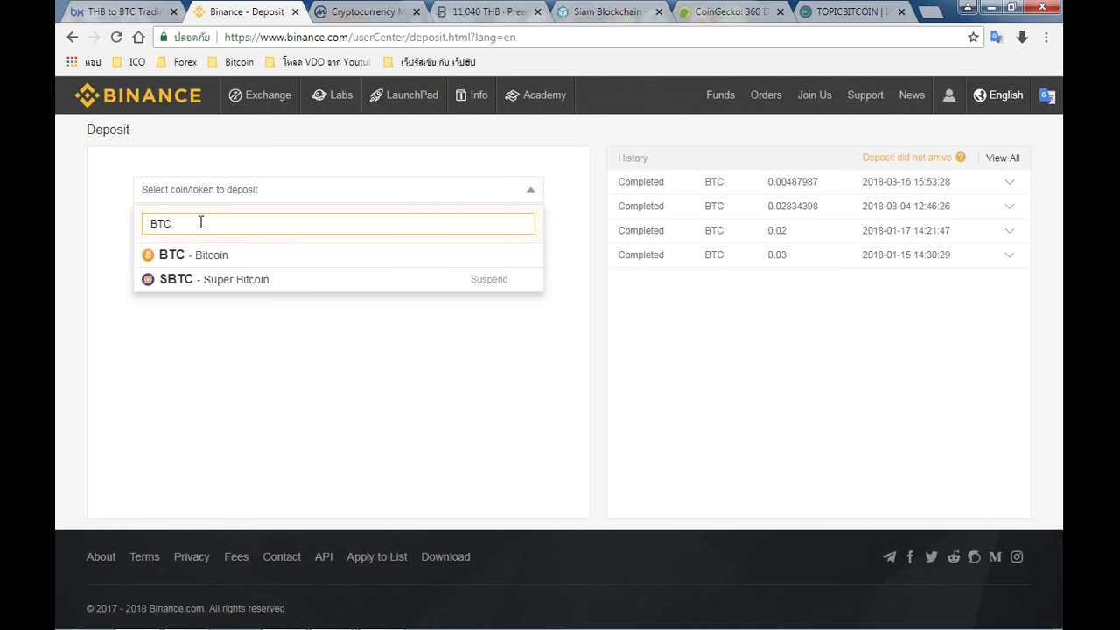
pyautogui.moveTo(723, 98)
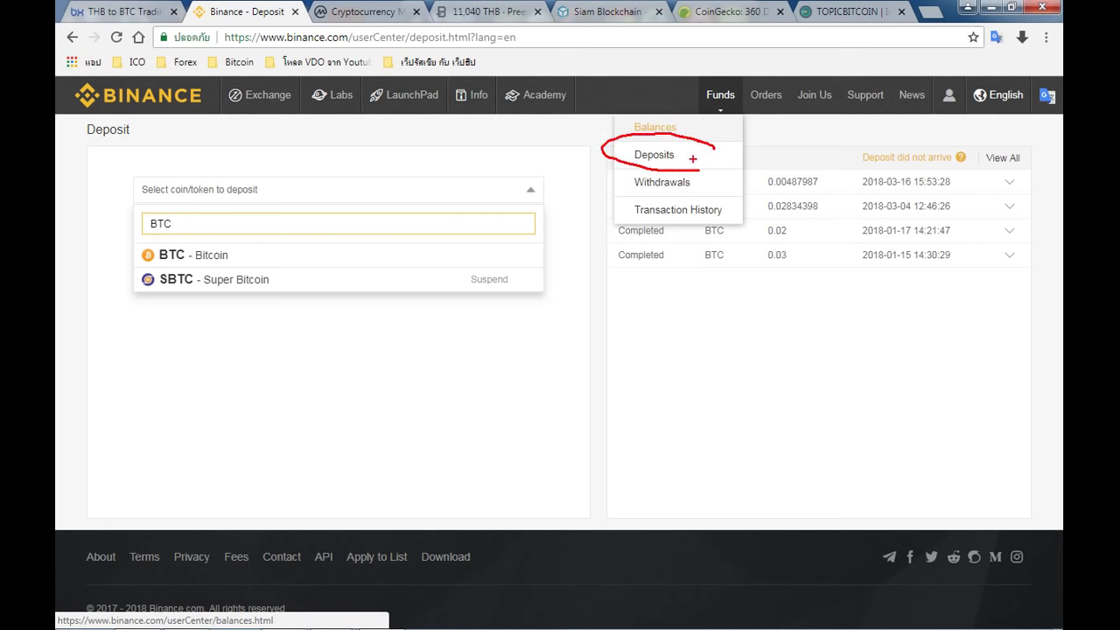
pyautogui.moveTo(220, 231); pyautogui.dragTo(192, 200)
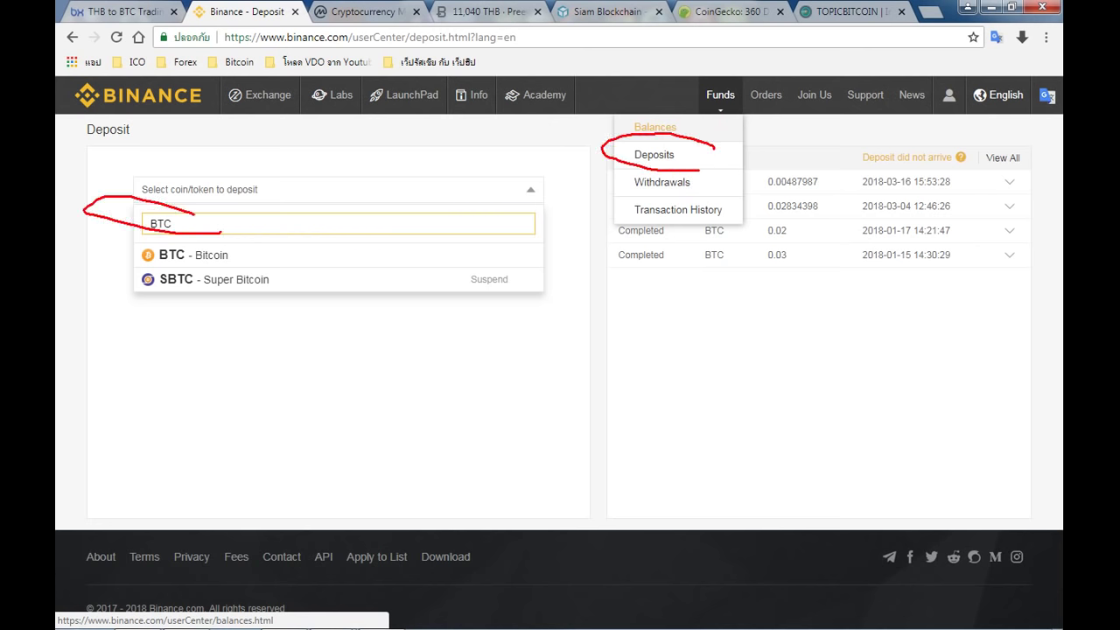
pyautogui.click(251, 257)
pyautogui.moveTo(145, 390); pyautogui.dragTo(237, 400)
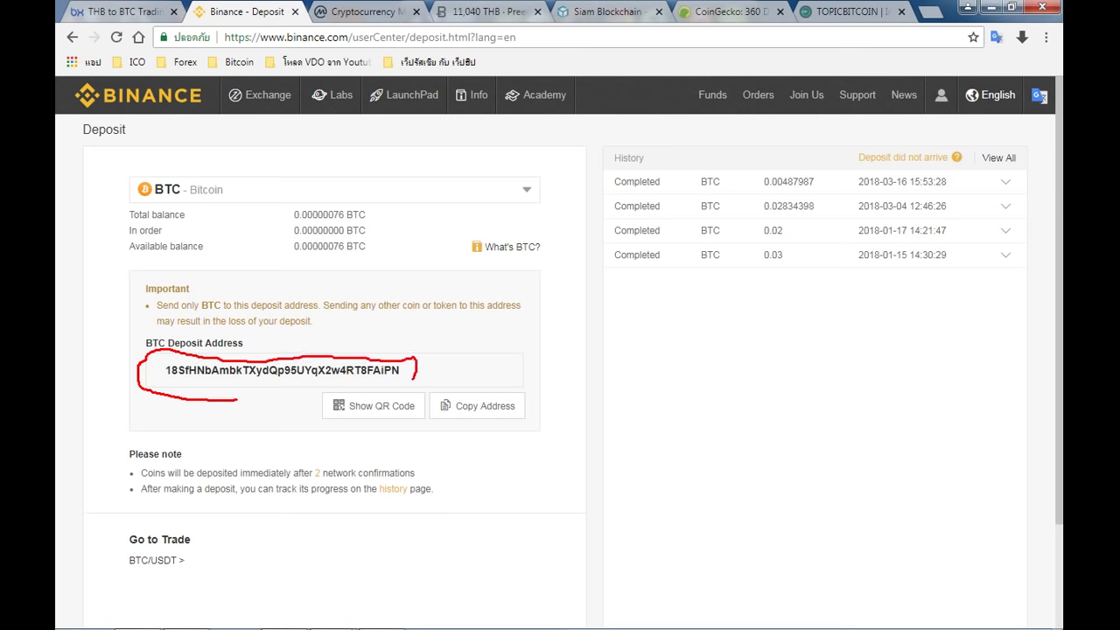
pyautogui.click(118, 12)
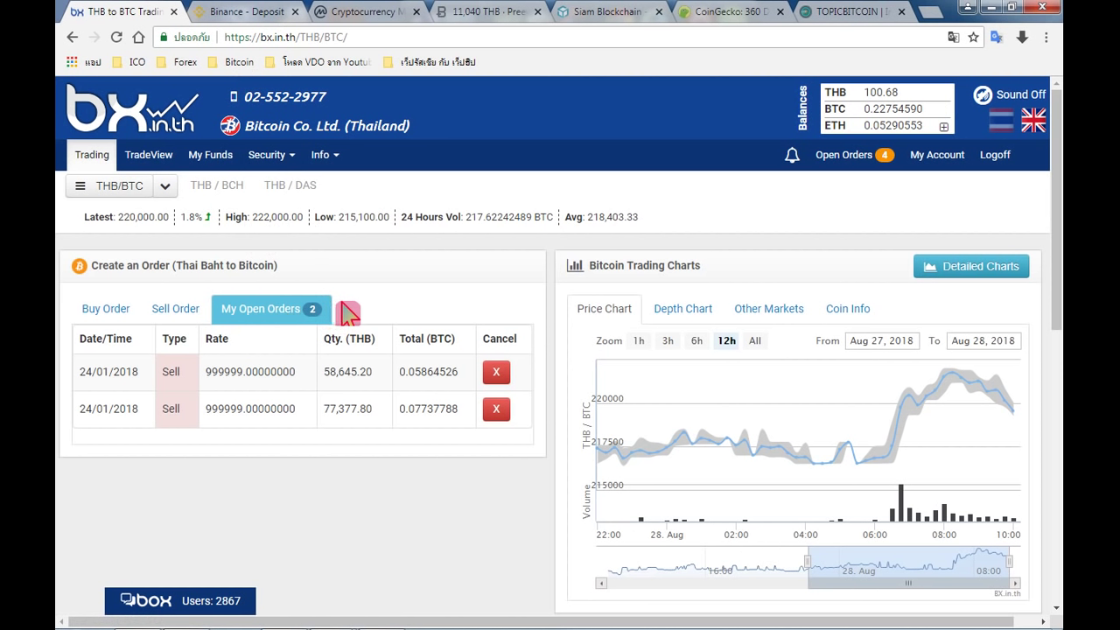
# Open the BX.in.th withdrawal form and choose Bitcoin as the currency
pyautogui.click(231, 159)
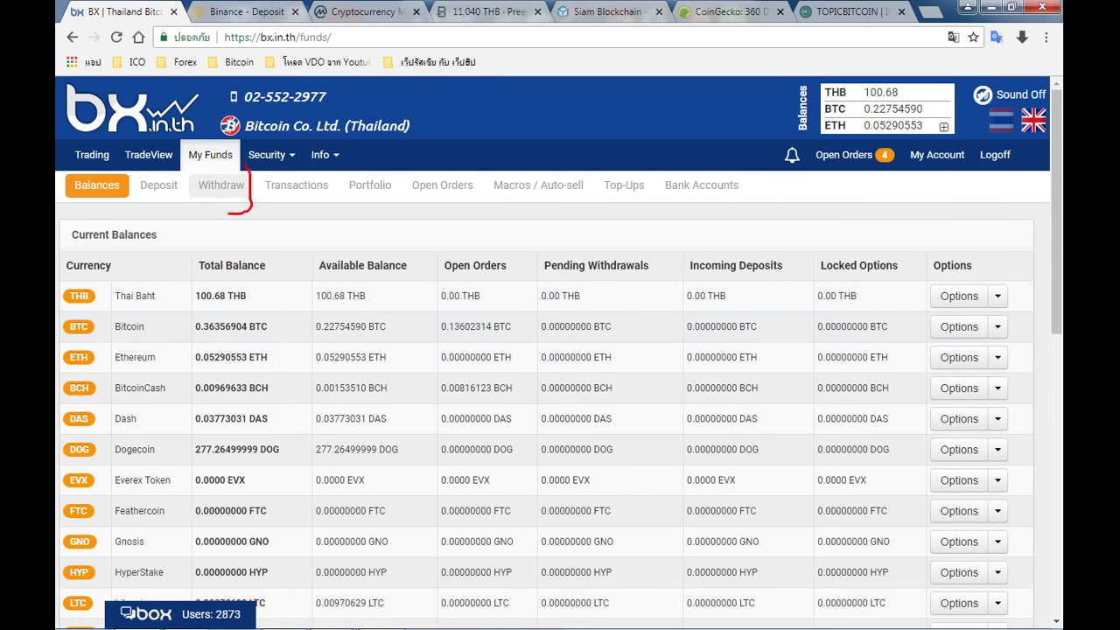
pyautogui.click(226, 186)
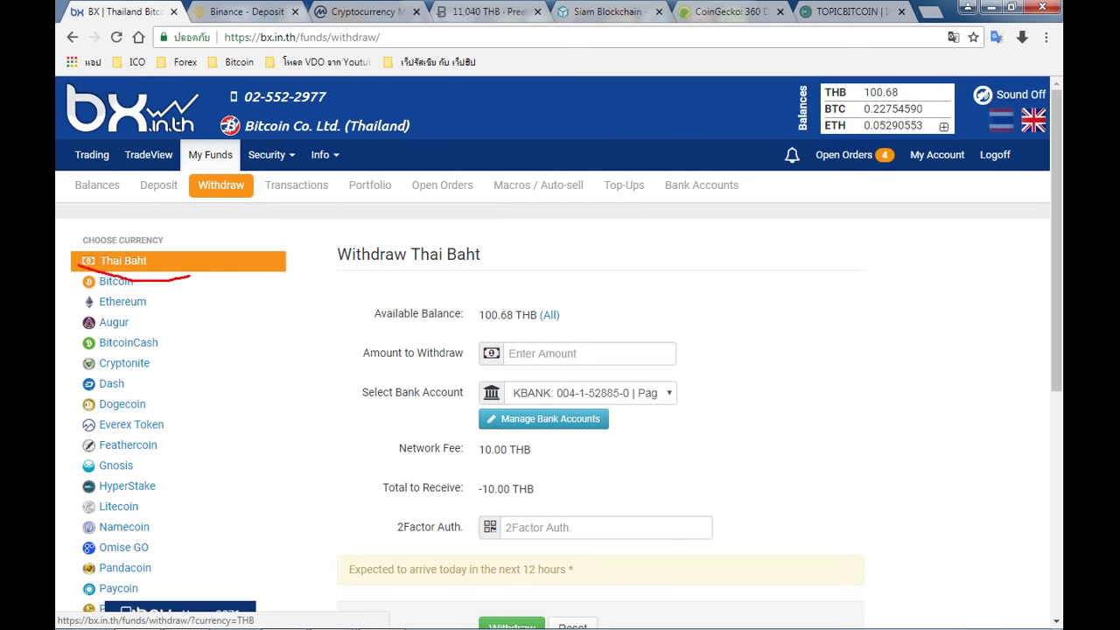
pyautogui.moveTo(77, 267); pyautogui.dragTo(200, 255)
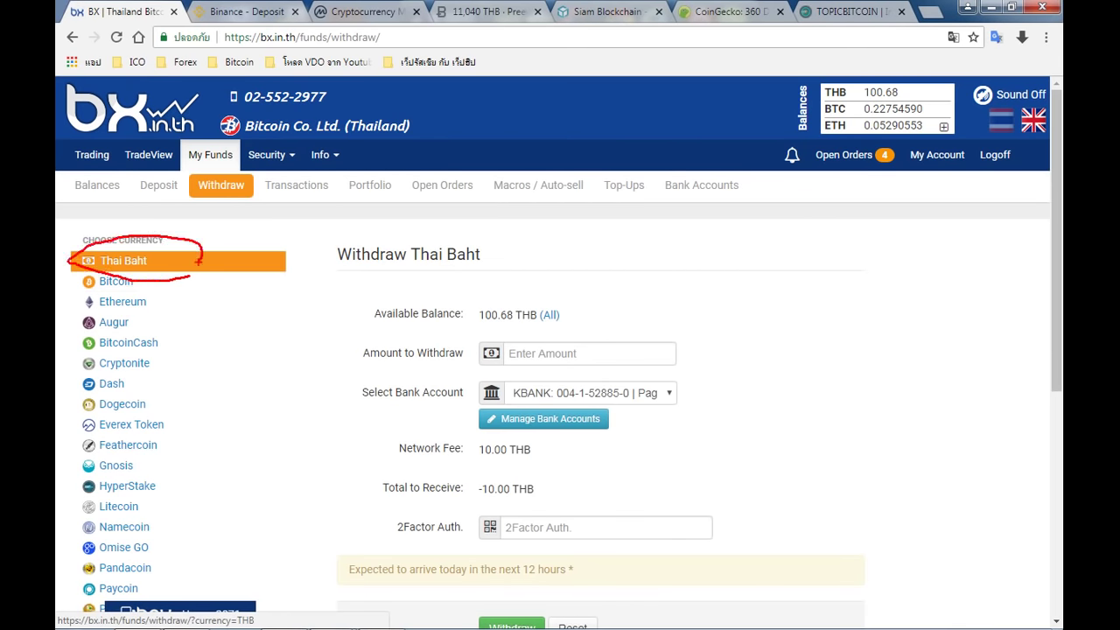
pyautogui.moveTo(485, 274)
pyautogui.mouseDown()
pyautogui.moveTo(267, 450)
pyautogui.moveTo(875, 323)
pyautogui.moveTo(472, 333)
pyautogui.mouseUp()
pyautogui.press('Escape')
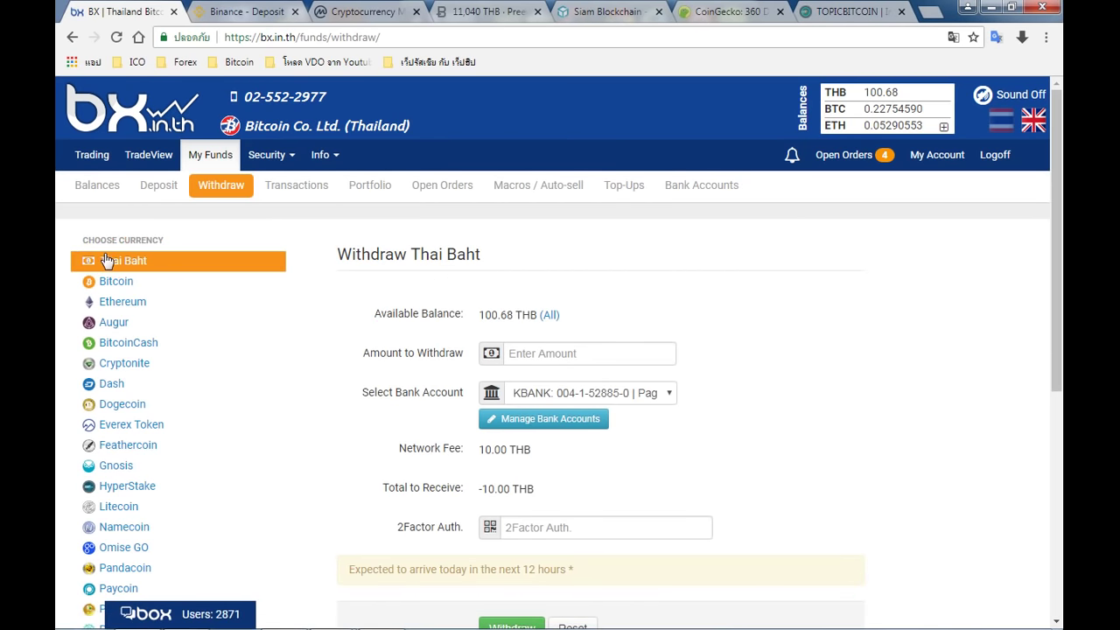
pyautogui.press('Escape')
pyautogui.click(114, 281)
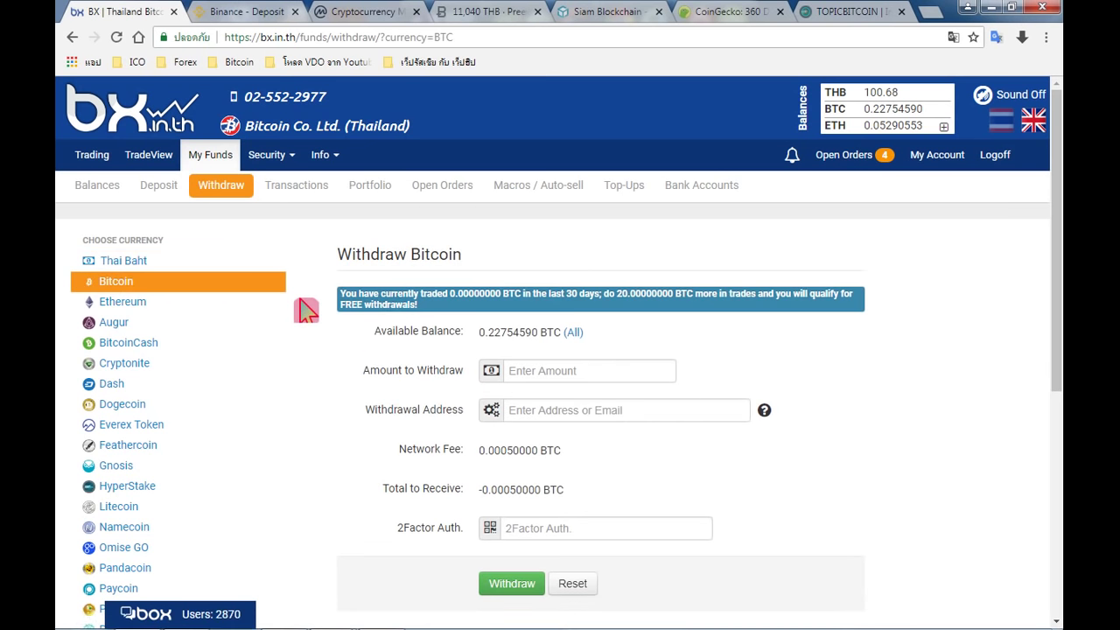
pyautogui.scroll(-2, 300, 318)
# Copy the Binance BTC deposit address and paste it as the withdrawal address
pyautogui.click(271, 11)
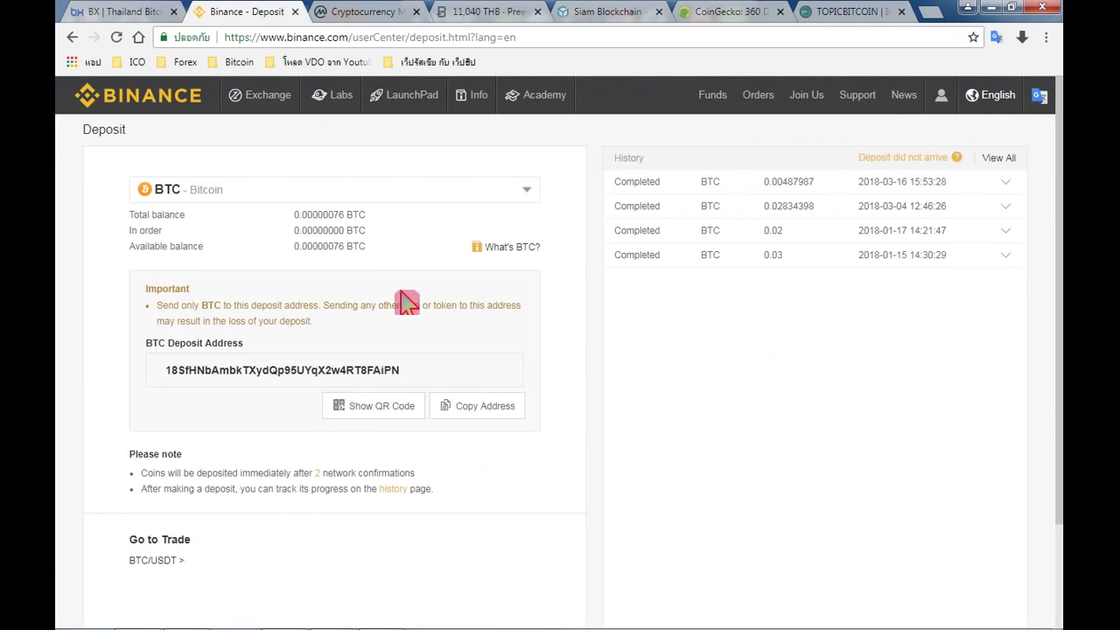
pyautogui.moveTo(403, 370); pyautogui.dragTo(178, 369)
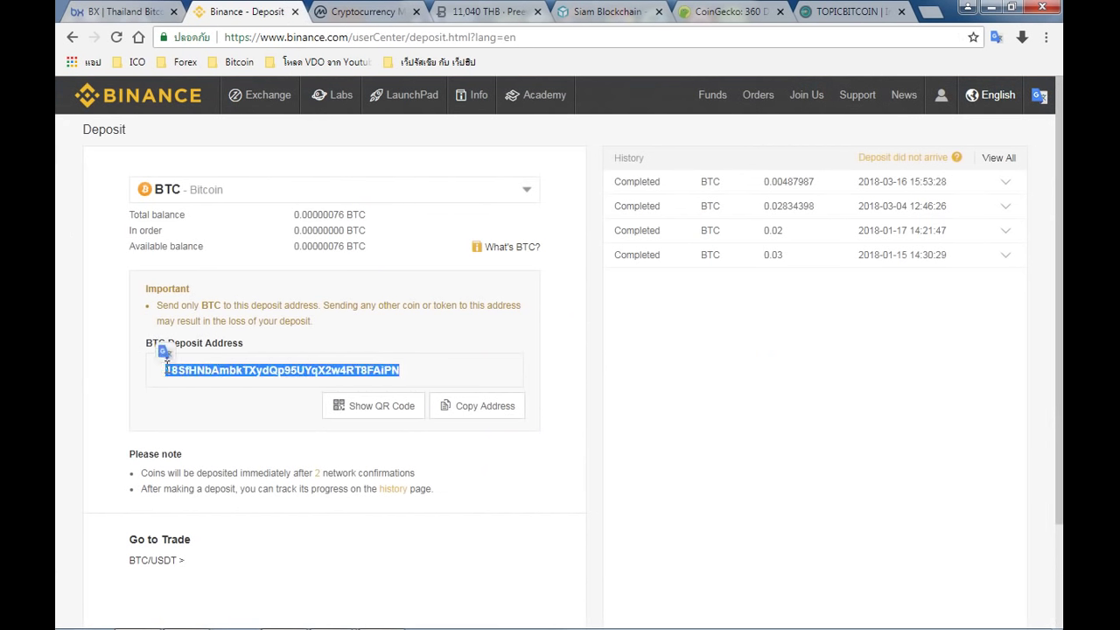
pyautogui.click(131, 12)
pyautogui.click(562, 411)
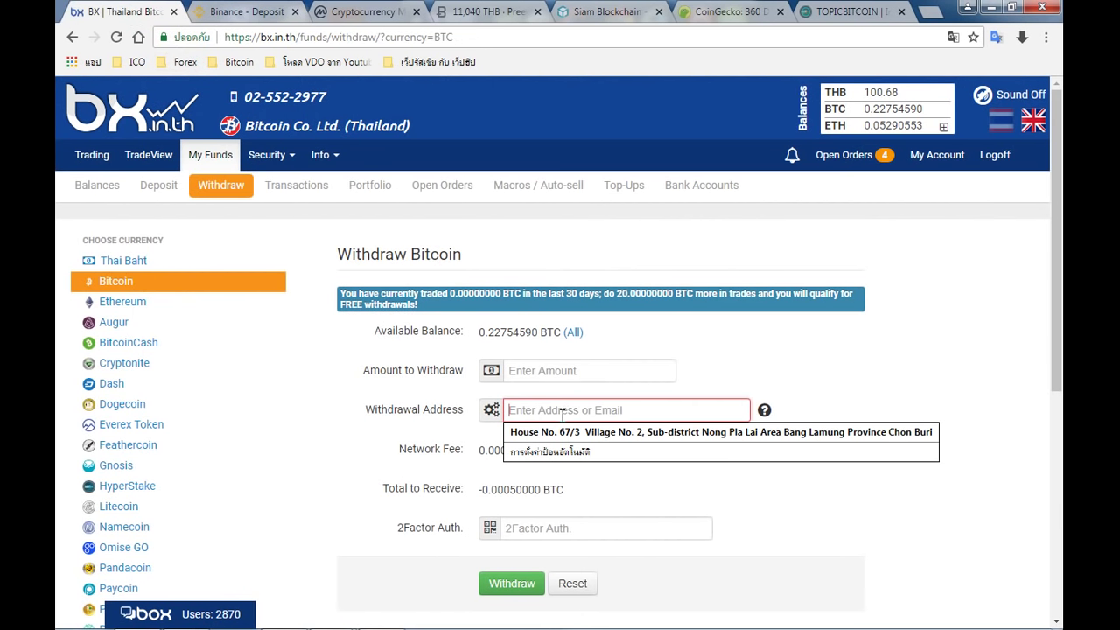
pyautogui.moveTo(636, 429); pyautogui.dragTo(524, 431)
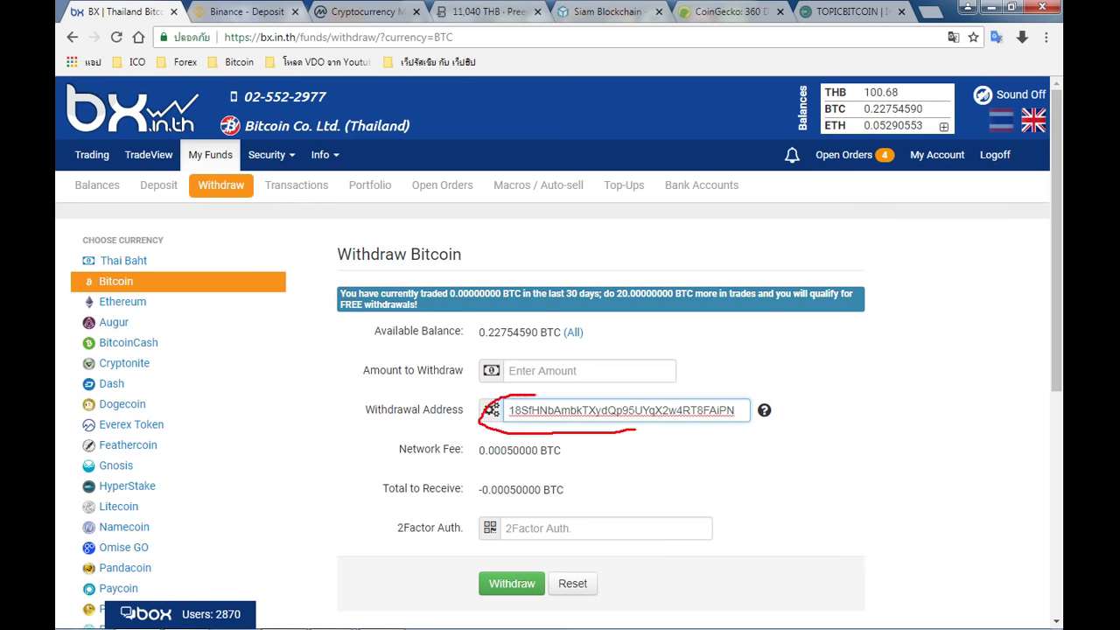
pyautogui.moveTo(665, 397); pyautogui.dragTo(576, 438)
pyautogui.press('Escape')
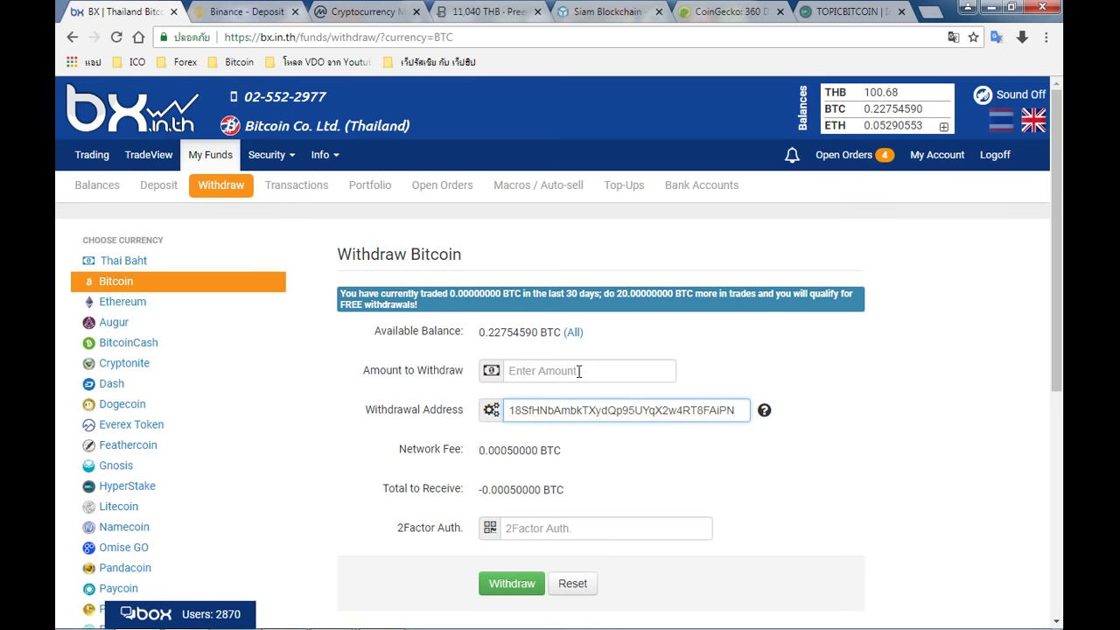
# Highlight the empty amount field and the 0.22754590 BTC available balance
pyautogui.moveTo(502, 370)
pyautogui.mouseDown()
pyautogui.moveTo(688, 353)
pyautogui.moveTo(560, 387)
pyautogui.mouseUp()
pyautogui.press('Escape')
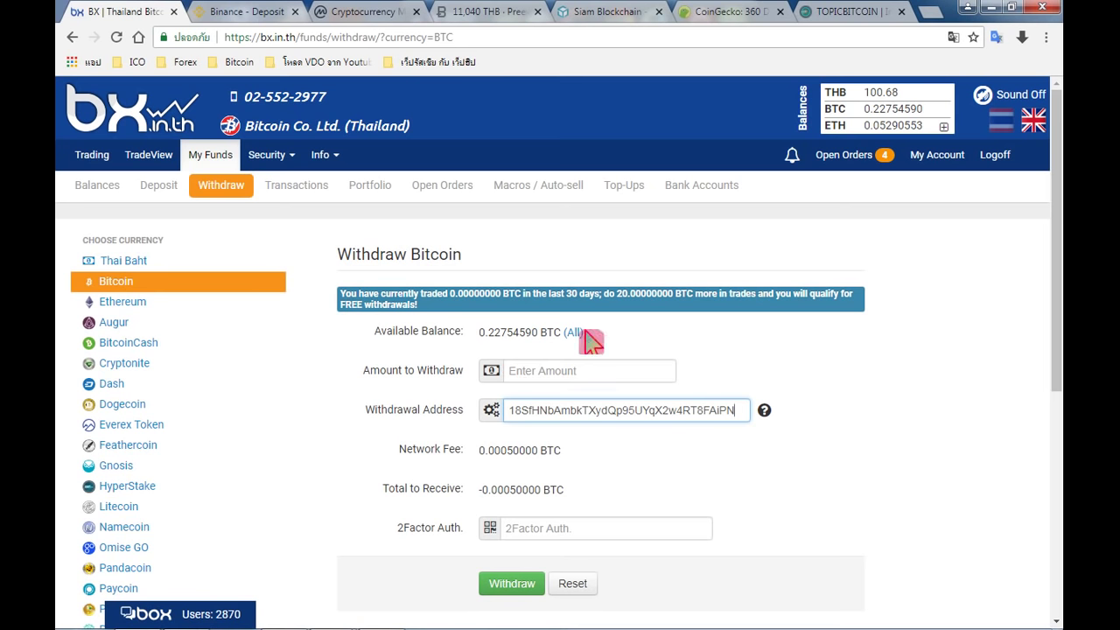
pyautogui.moveTo(511, 343); pyautogui.dragTo(547, 341)
pyautogui.press('Escape')
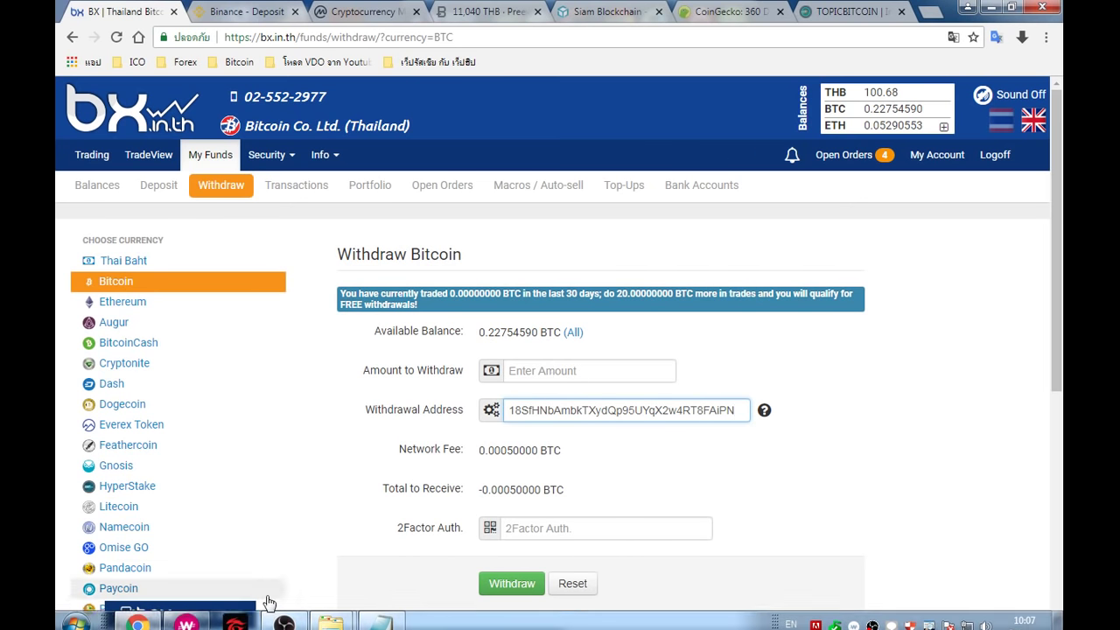
# Copy 0.04922949 from the Notepad notes and paste it as the BTC amount to withdraw
pyautogui.click(380, 614)
pyautogui.click(305, 350)
pyautogui.moveTo(256, 373); pyautogui.dragTo(197, 373)
pyautogui.rightClick(228, 373)
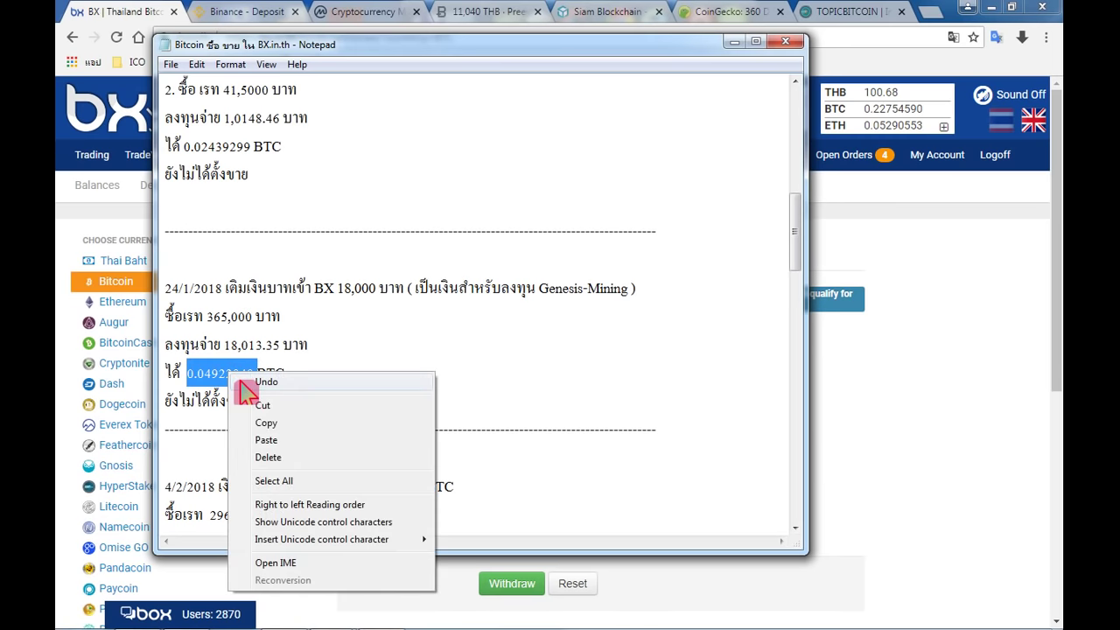
pyautogui.click(250, 424)
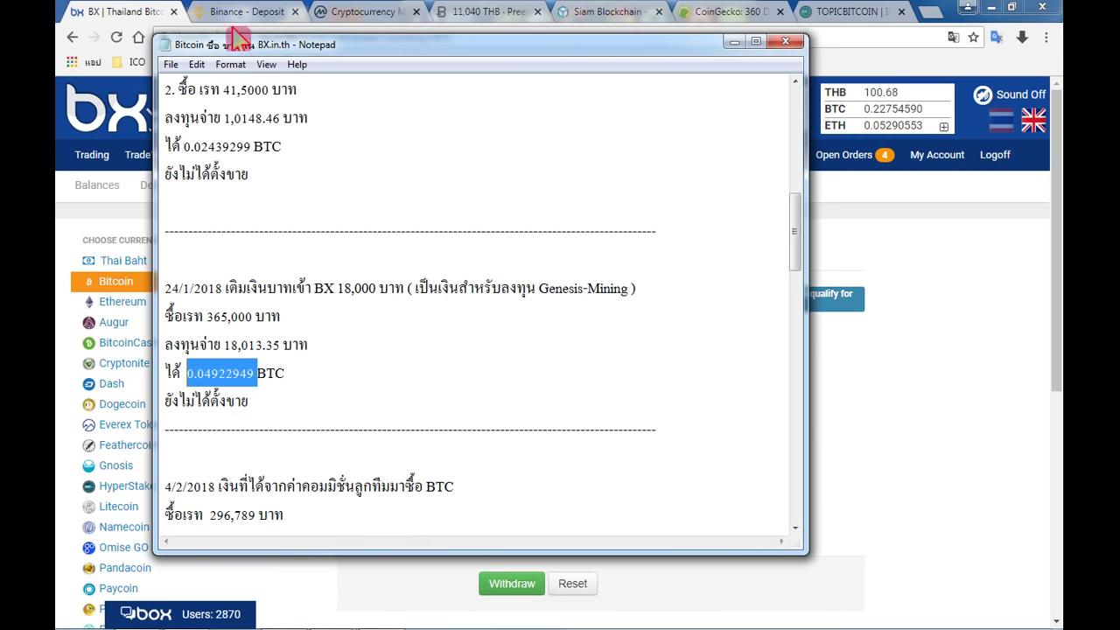
pyautogui.click(159, 12)
pyautogui.click(533, 368)
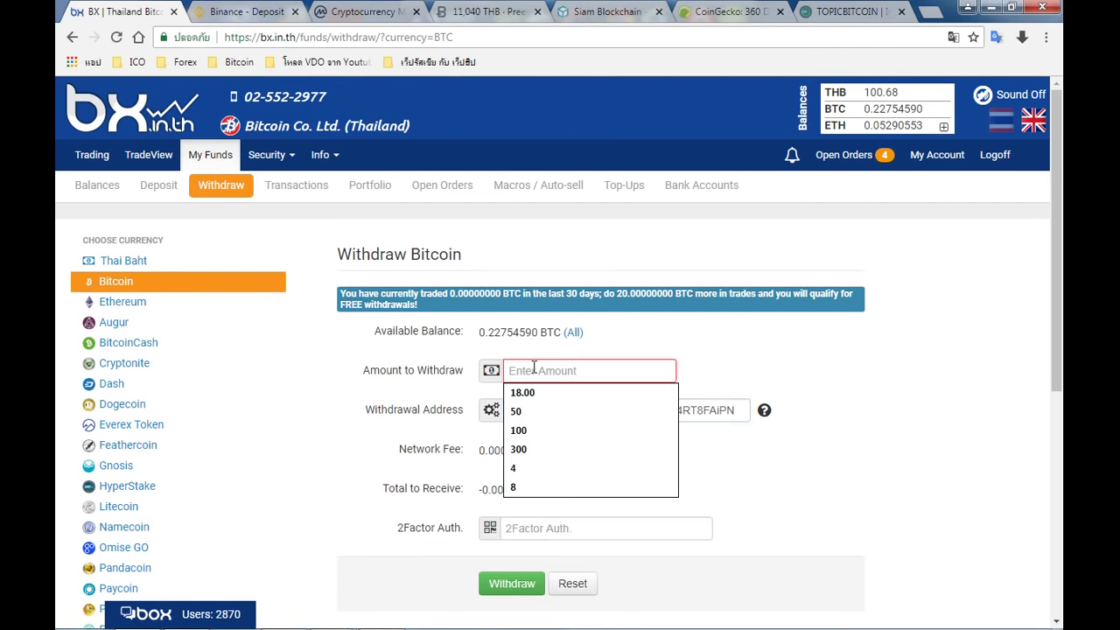
pyautogui.hotkey('ctrl', 'v')
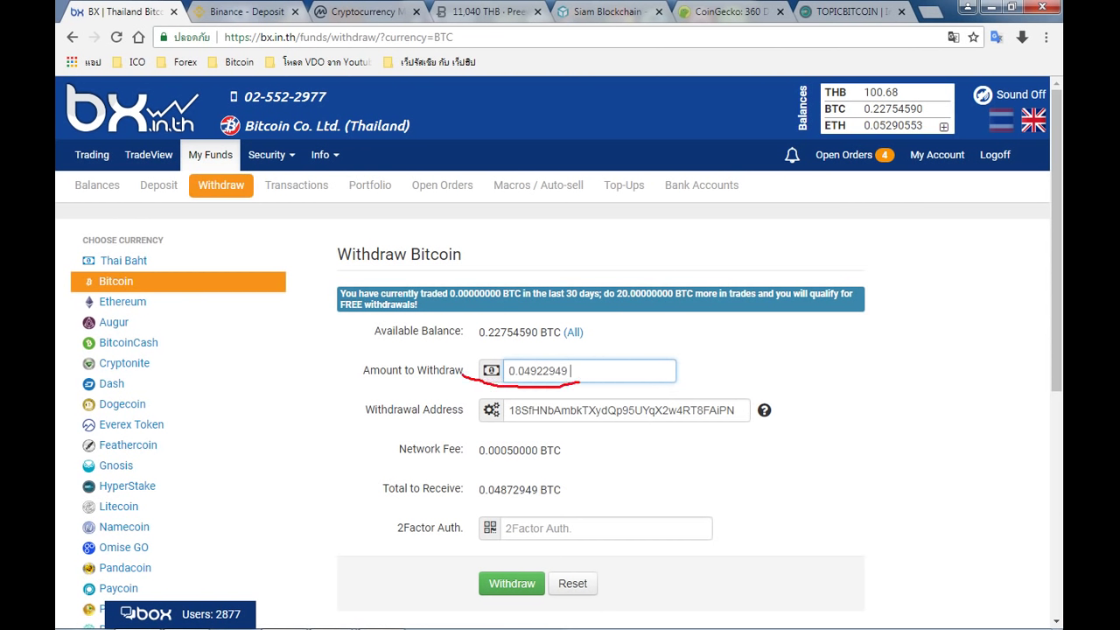
# Highlight the entered amount and the 0.0005 BTC network fee, closing an ad popup
pyautogui.moveTo(461, 377); pyautogui.dragTo(642, 345)
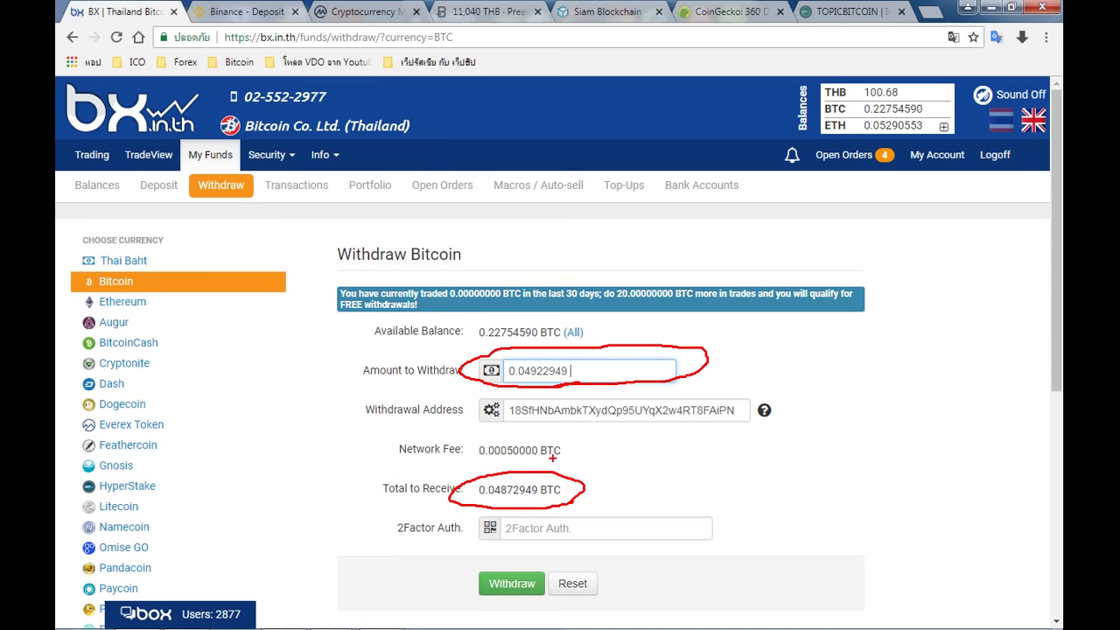
pyautogui.press('e')
pyautogui.moveTo(527, 454)
pyautogui.mouseDown()
pyautogui.moveTo(525, 427)
pyautogui.moveTo(514, 459)
pyautogui.mouseUp()
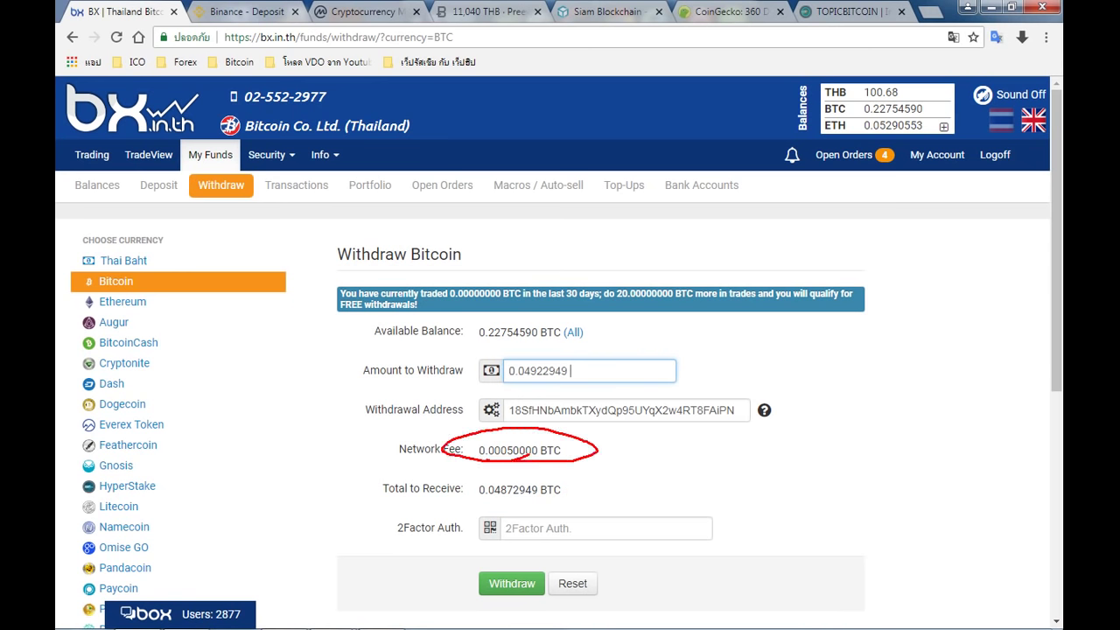
pyautogui.press('e')
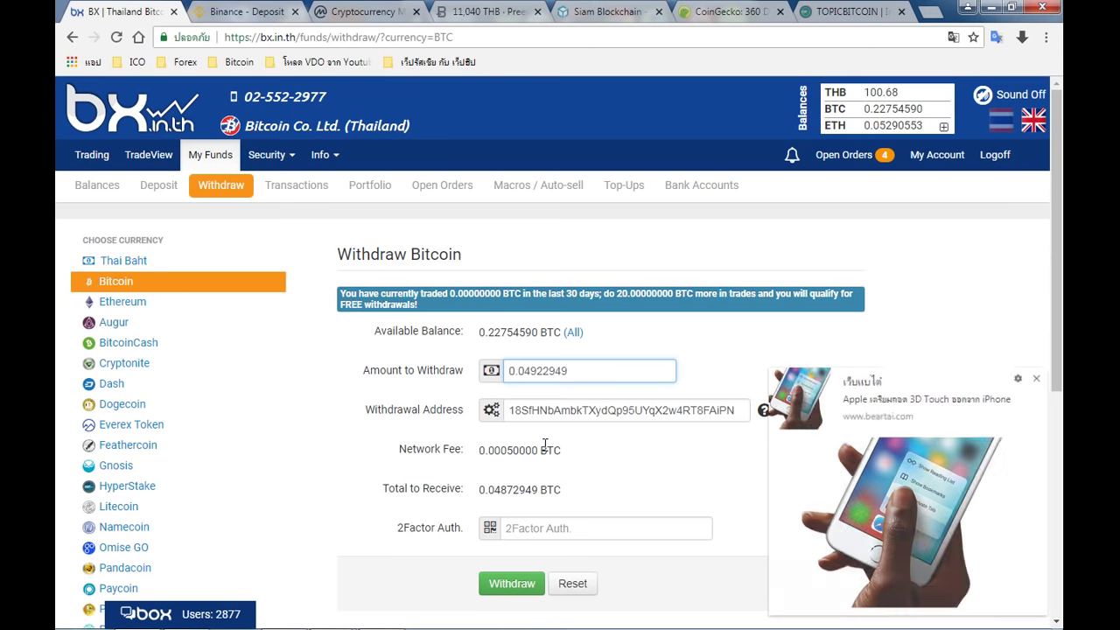
pyautogui.click(1053, 374)
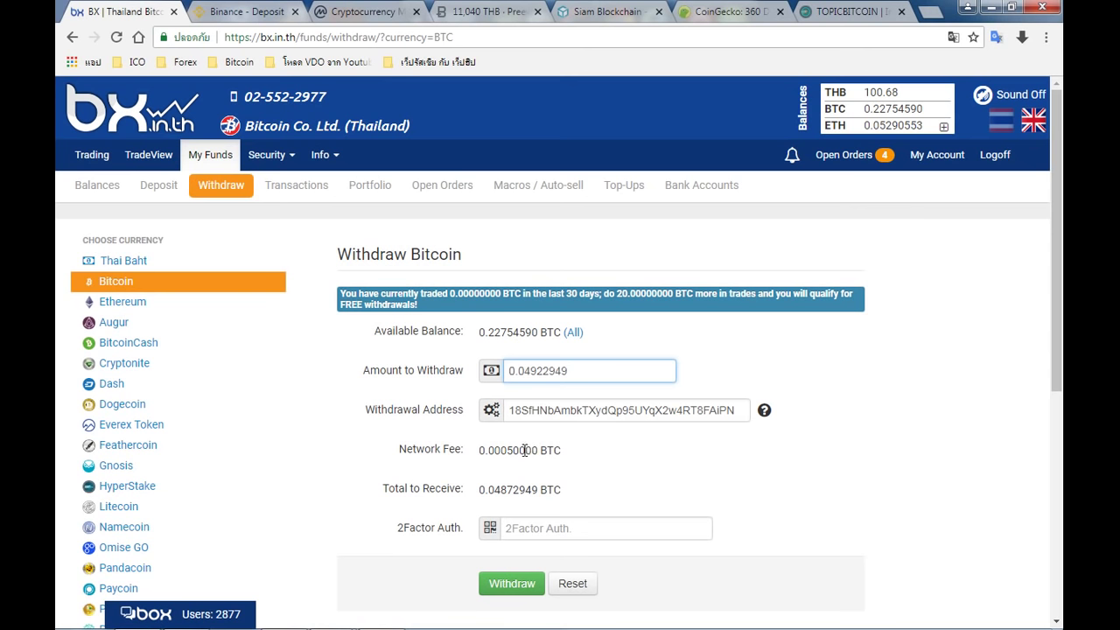
pyautogui.moveTo(501, 471)
pyautogui.mouseDown()
pyautogui.moveTo(862, 390)
pyautogui.moveTo(498, 376)
pyautogui.moveTo(609, 359)
pyautogui.mouseUp()
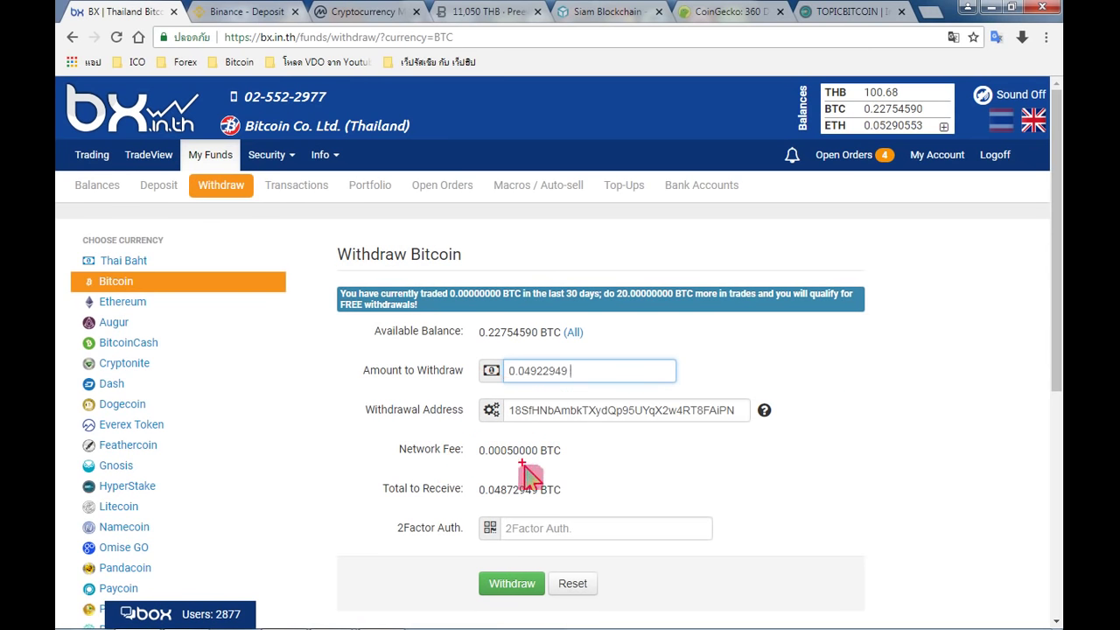
pyautogui.moveTo(475, 429); pyautogui.dragTo(525, 447)
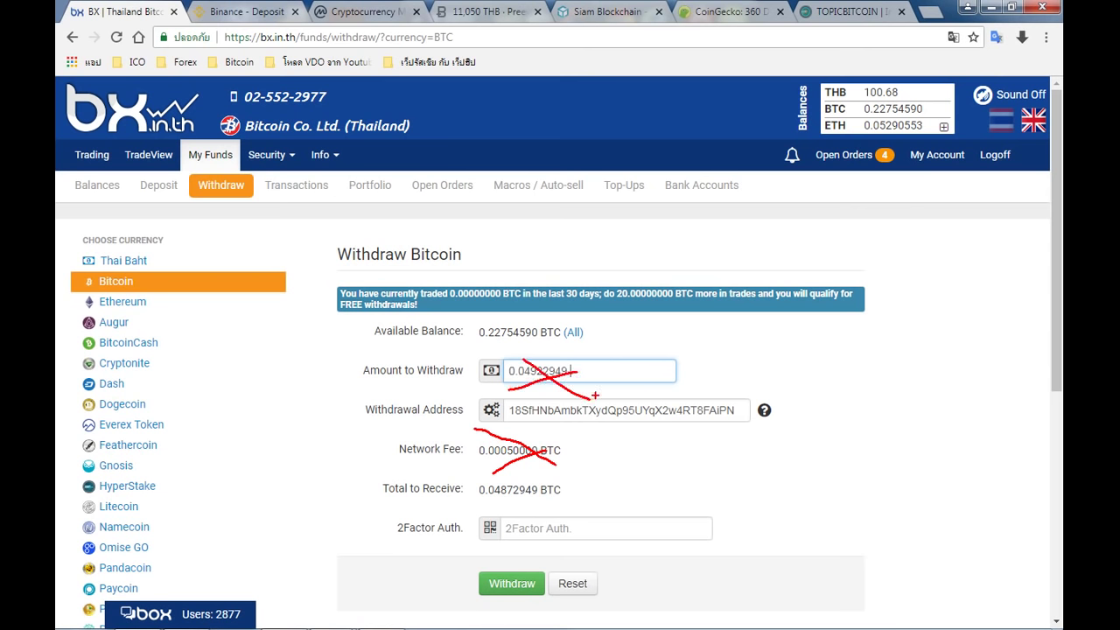
# Recheck the Binance deposit address, then select the 0.0005 network fee value
pyautogui.click(263, 12)
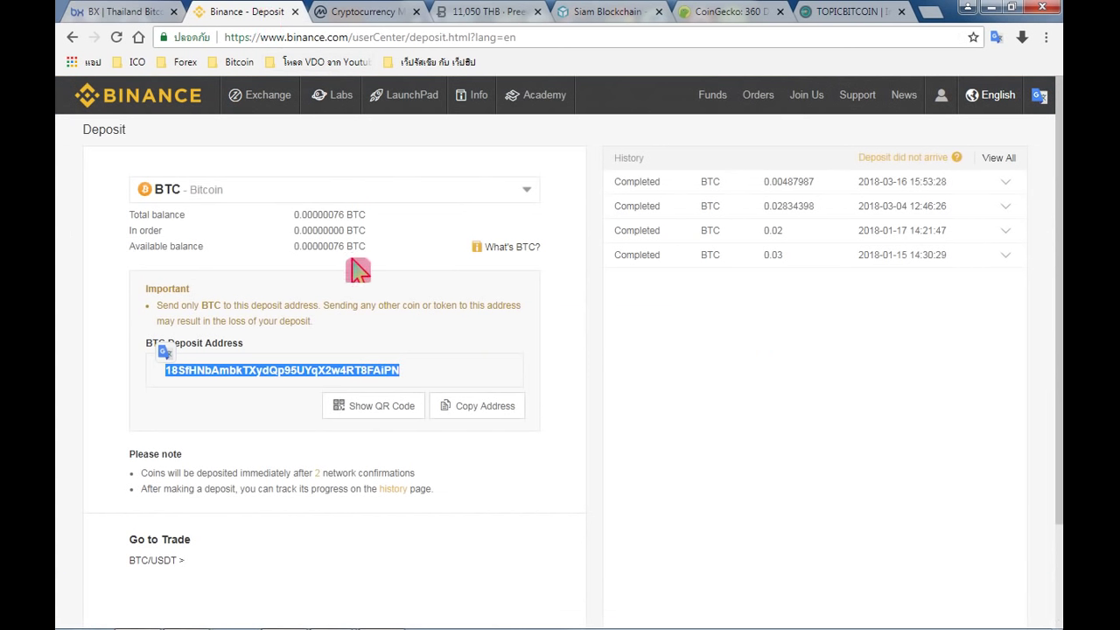
pyautogui.click(162, 13)
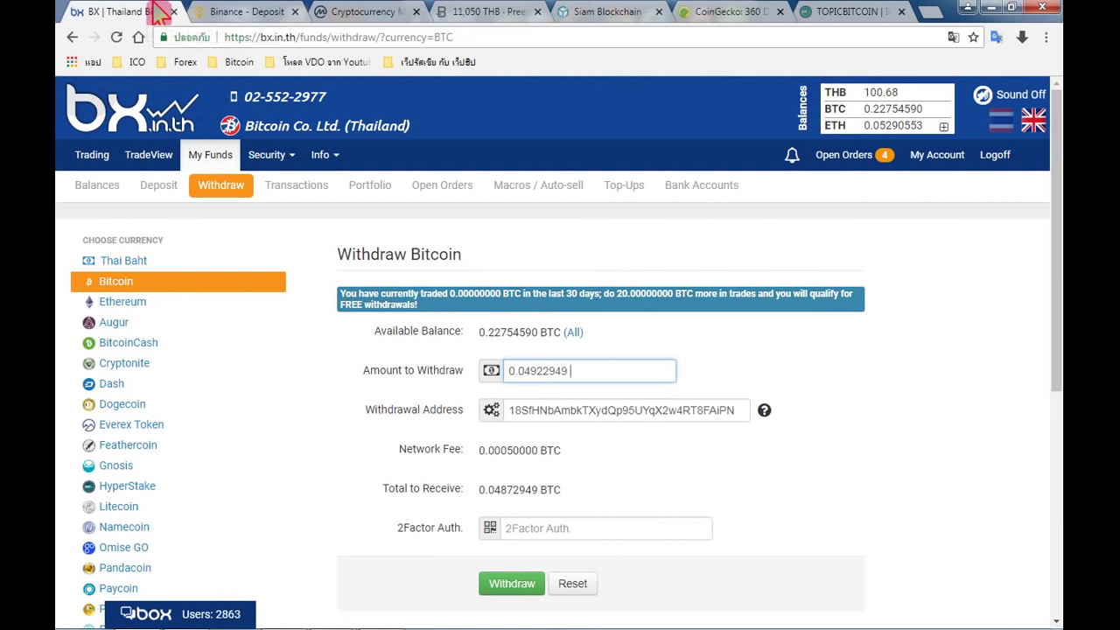
pyautogui.click(260, 12)
pyautogui.click(138, 12)
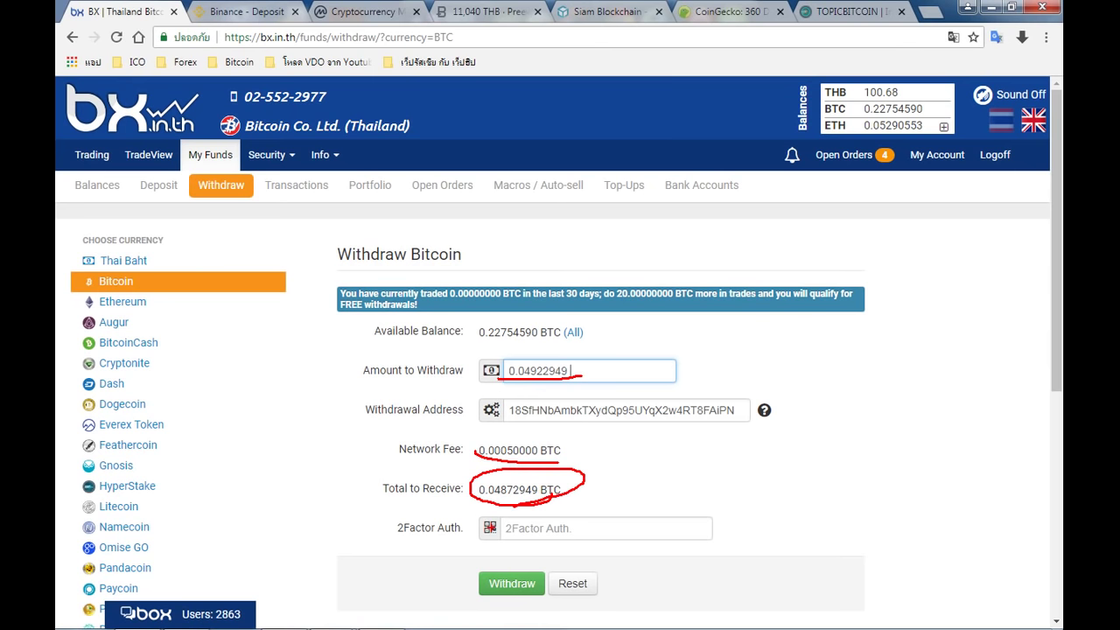
pyautogui.press('Escape')
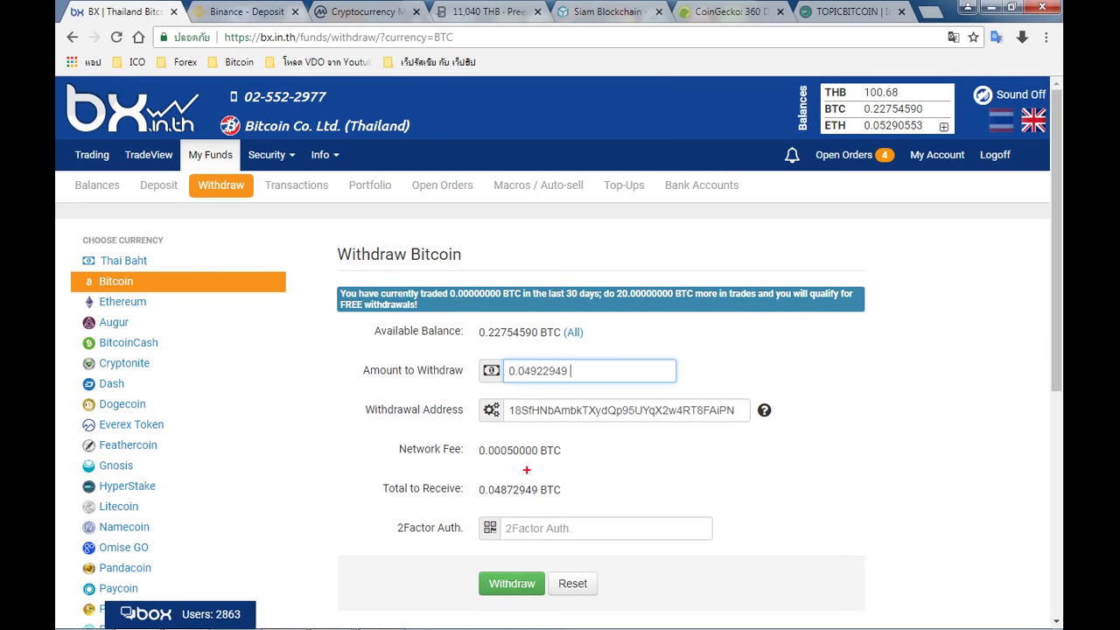
pyautogui.press('Escape')
pyautogui.moveTo(480, 452); pyautogui.dragTo(514, 452)
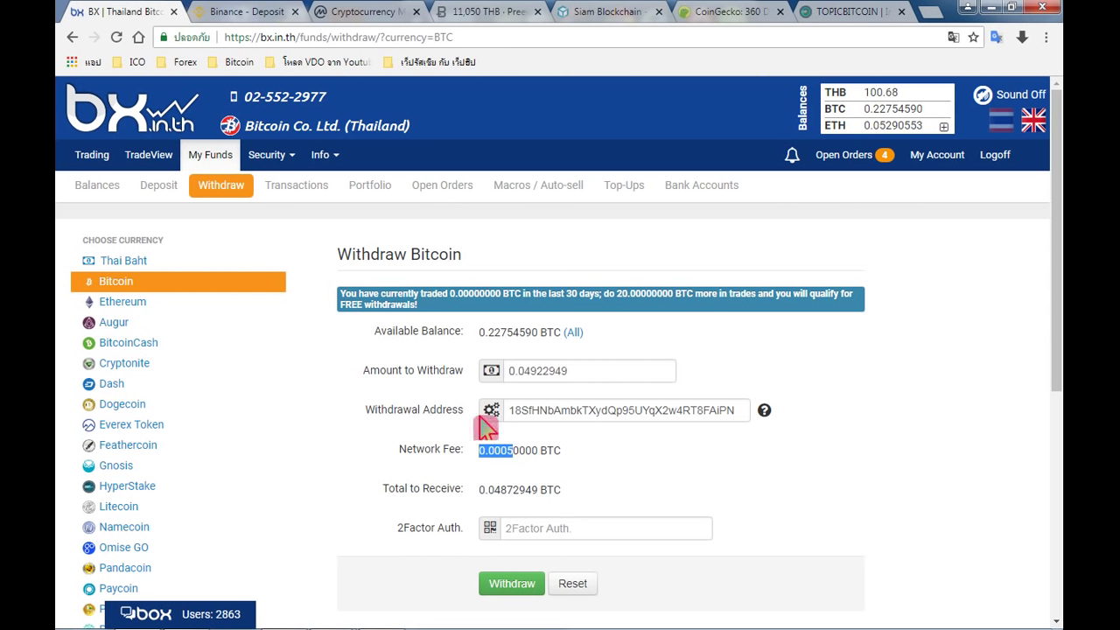
# Paste 0.0005 BTC into Preev, circle the 112.1 THB result, and return to BX
pyautogui.click(462, 12)
pyautogui.click(335, 350)
pyautogui.hotkey('ctrl', 'v')
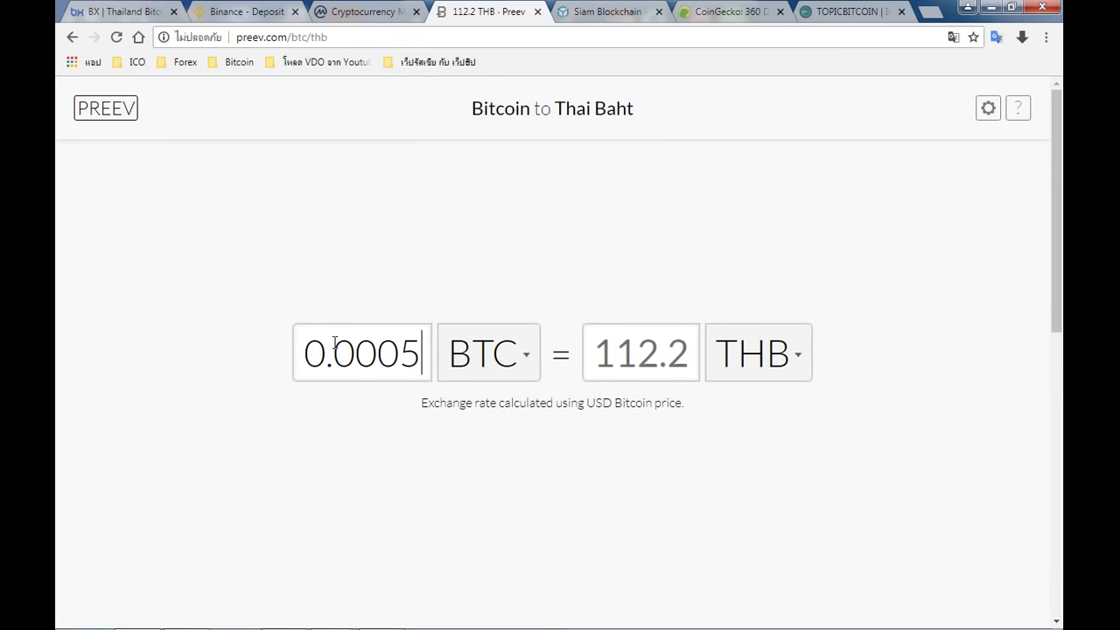
pyautogui.moveTo(868, 251)
pyautogui.mouseDown()
pyautogui.moveTo(814, 262)
pyautogui.moveTo(900, 593)
pyautogui.moveTo(1051, 385)
pyautogui.mouseUp()
pyautogui.press('Escape')
pyautogui.moveTo(657, 240)
pyautogui.mouseDown()
pyautogui.moveTo(604, 385)
pyautogui.moveTo(792, 315)
pyautogui.moveTo(656, 245)
pyautogui.mouseUp()
pyautogui.press('Escape')
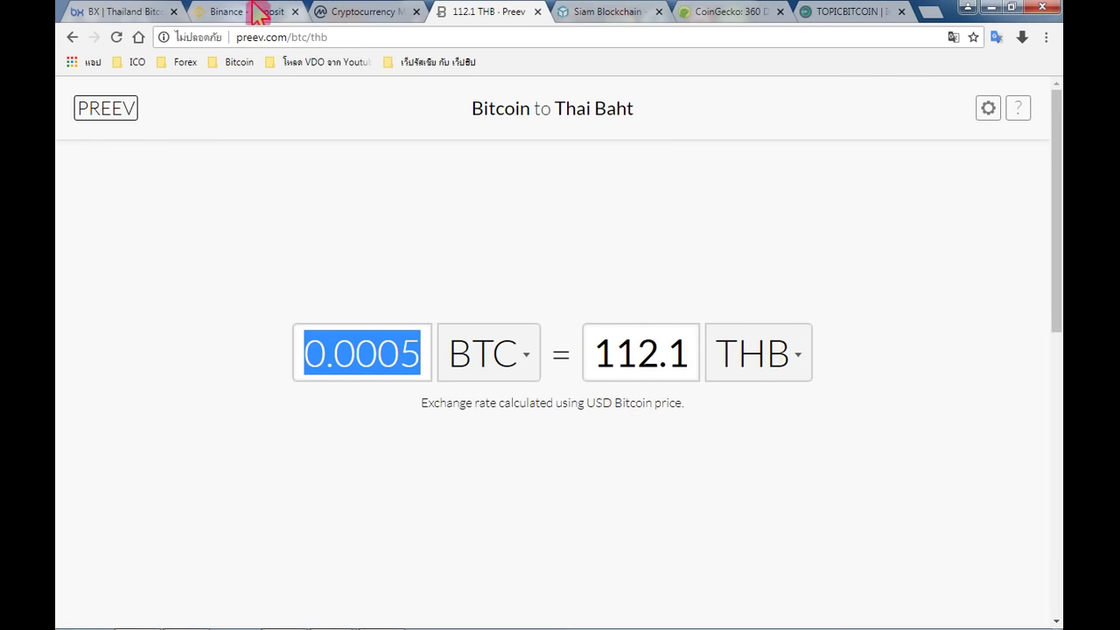
pyautogui.click(166, 12)
# Switch the withdrawal currency to Dogecoin to see its 5 DOG network fee, then open Start
pyautogui.scroll(-2, 140, 385)
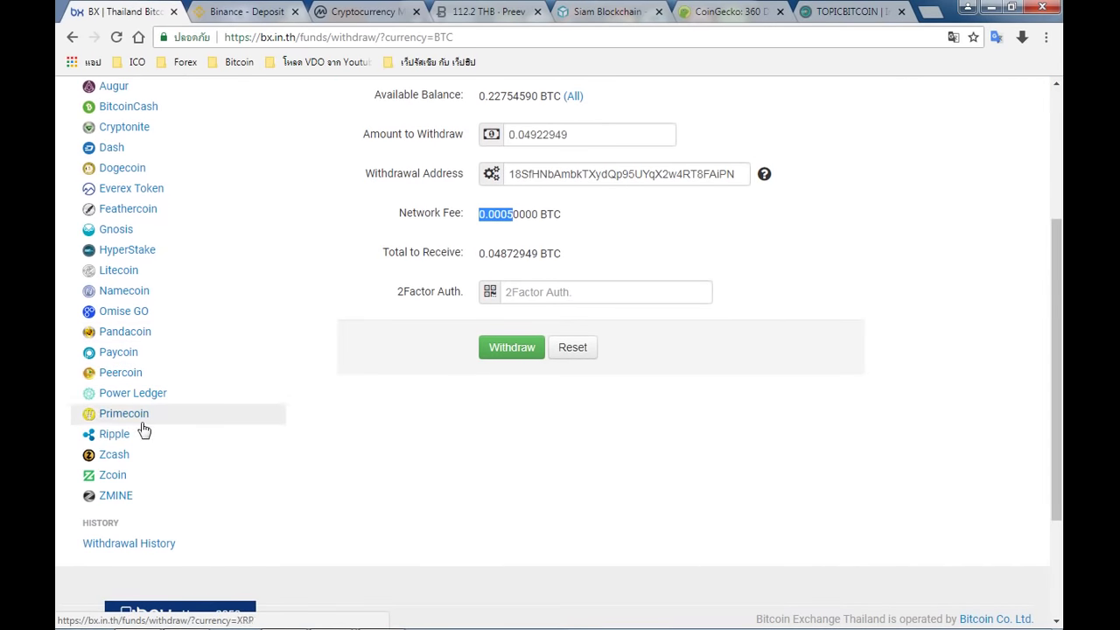
pyautogui.scroll(2, 140, 464)
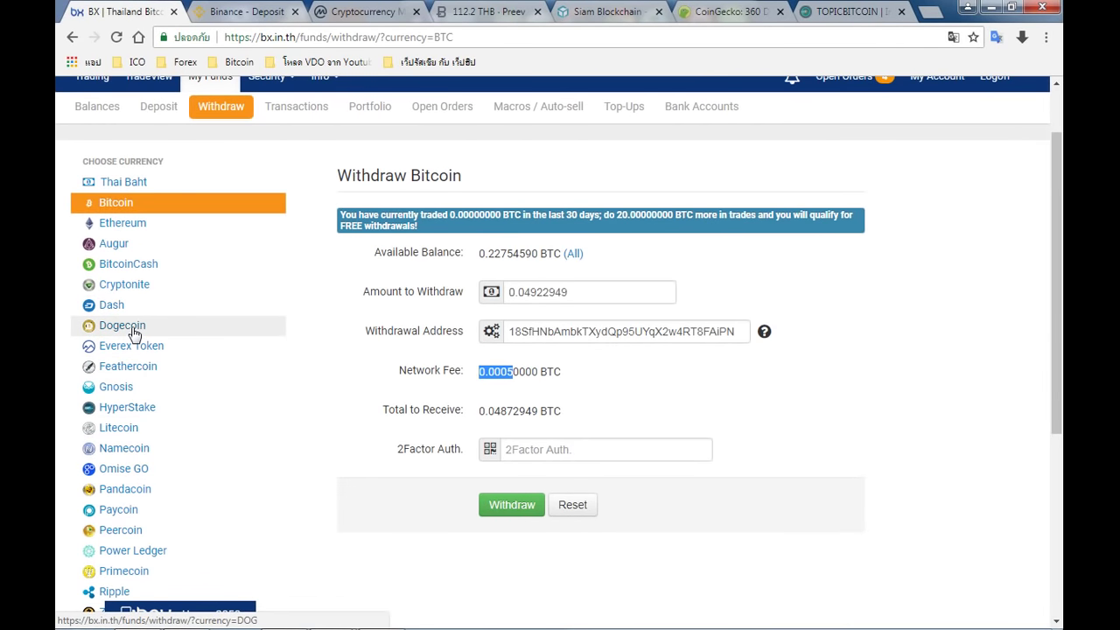
pyautogui.click(129, 324)
pyautogui.scroll(-2, 647, 377)
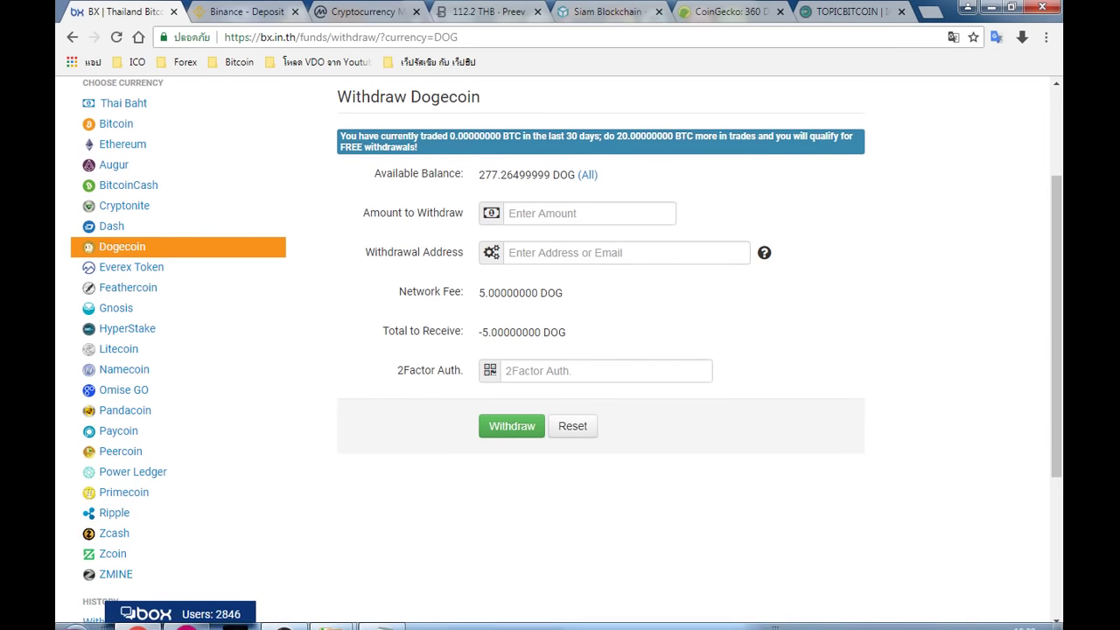
pyautogui.click(76, 616)
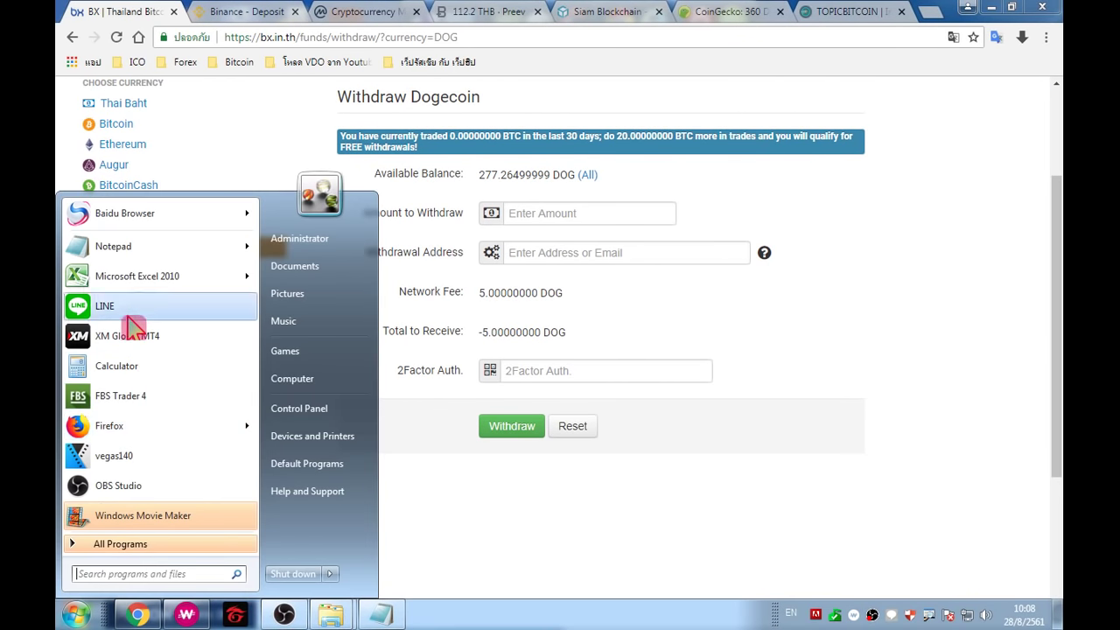
# Start Calculator with 5 and look up the Dogecoin price on CoinMarketCap
pyautogui.click(126, 368)
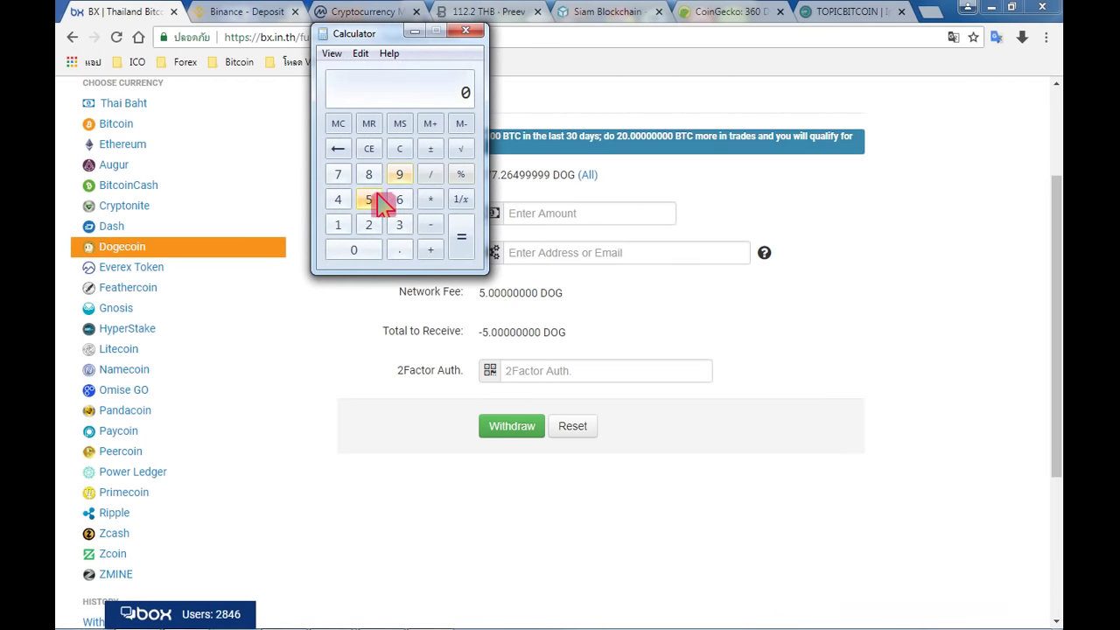
pyautogui.click(368, 199)
pyautogui.click(337, 12)
pyautogui.scroll(-14, 170, 342)
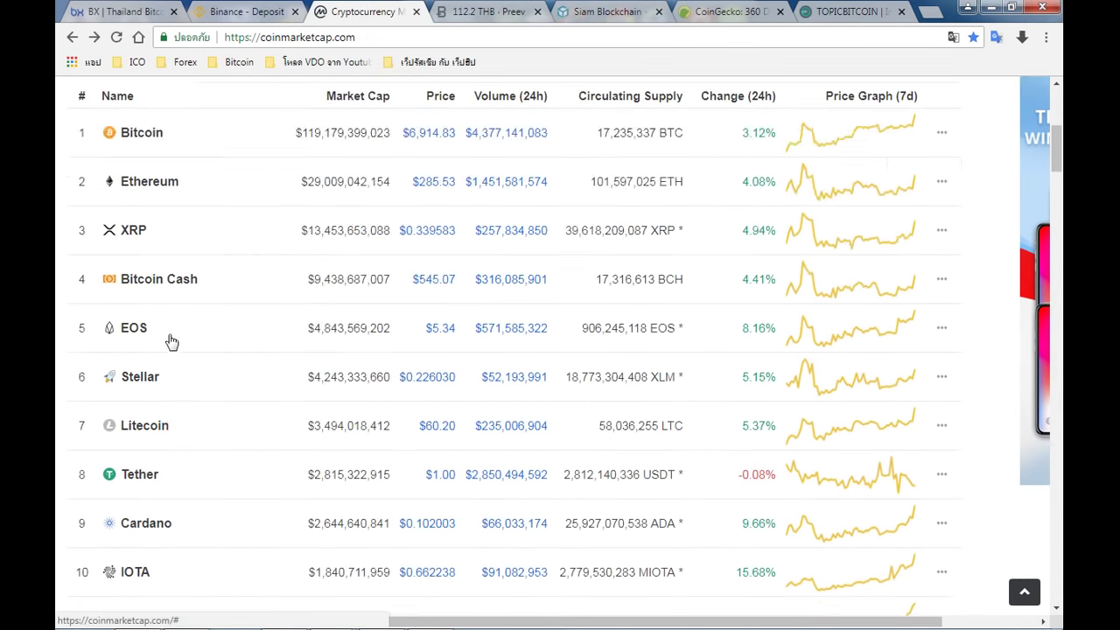
pyautogui.scroll(-5, 182, 348)
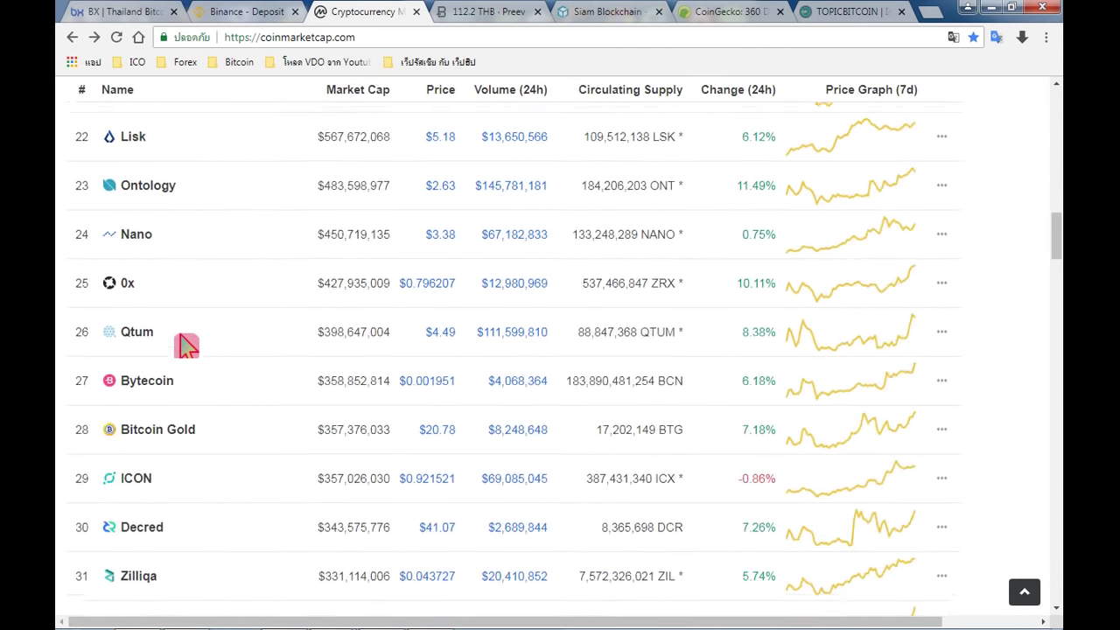
pyautogui.scroll(-1, 186, 346)
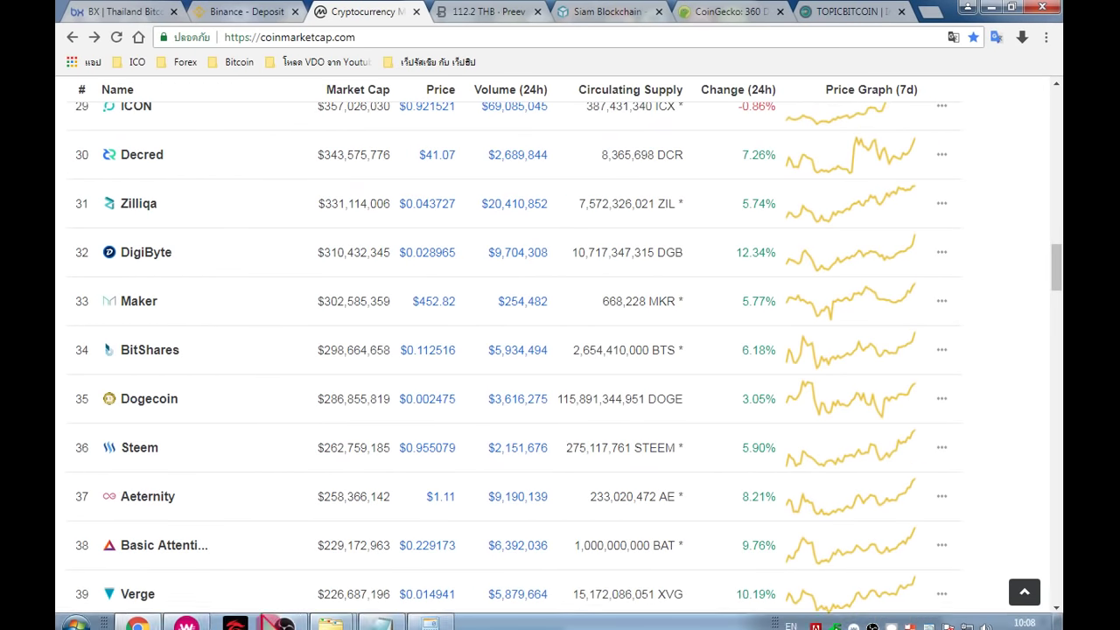
pyautogui.click(429, 620)
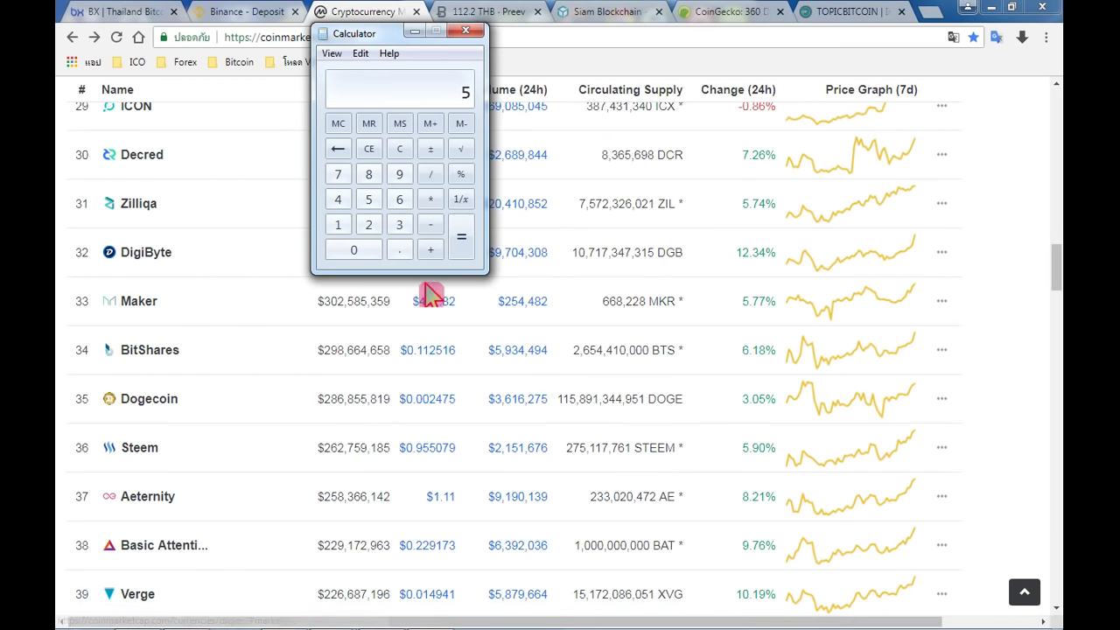
# Multiply 5 by the 0.002475 Dogecoin price in Calculator
pyautogui.click(430, 199)
pyautogui.press('0')
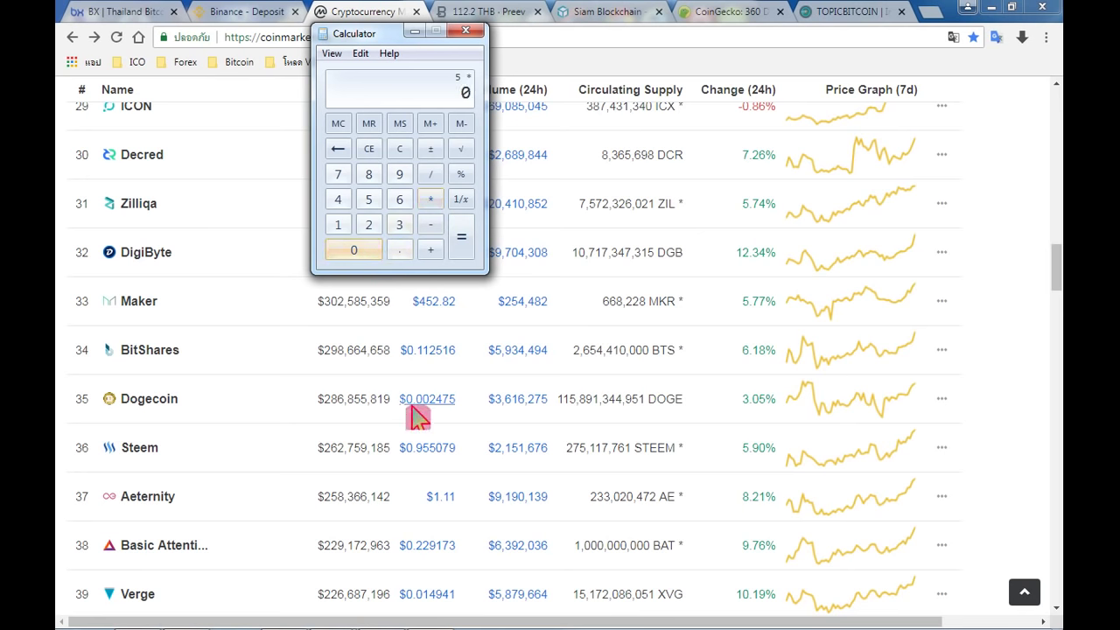
pyautogui.click(404, 254)
pyautogui.doubleClick(370, 254)
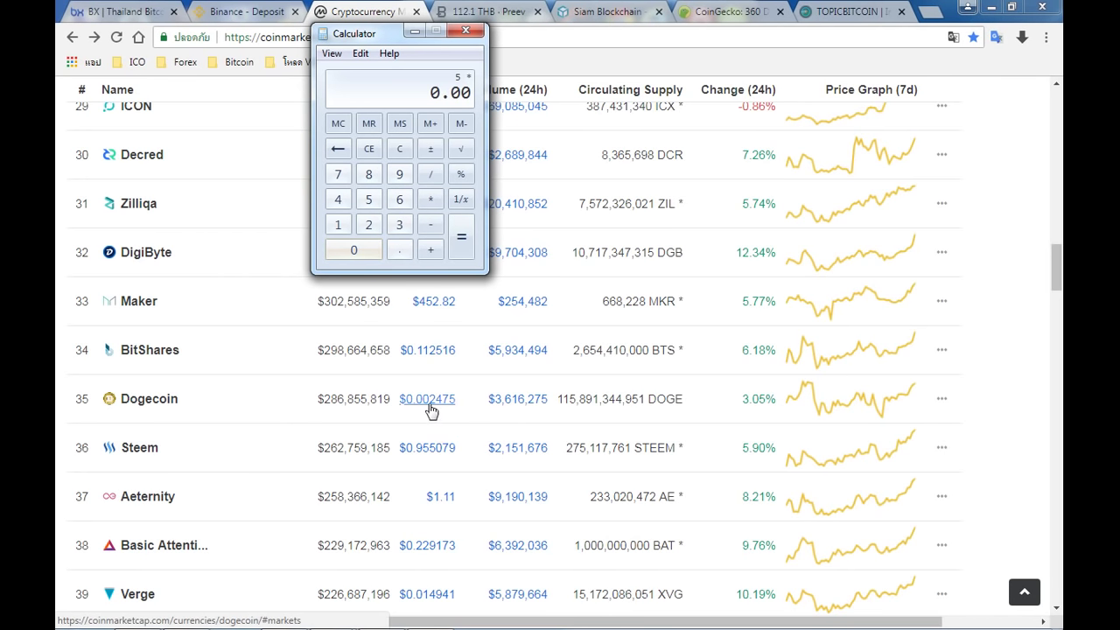
pyautogui.click(369, 225)
pyautogui.click(337, 199)
pyautogui.click(338, 174)
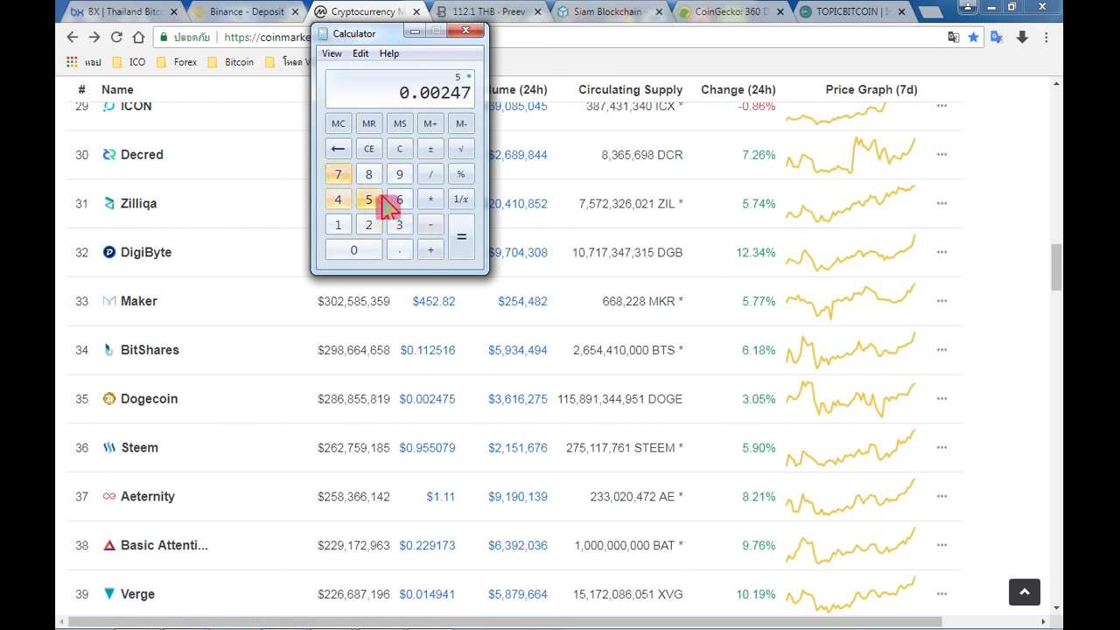
pyautogui.click(379, 200)
pyautogui.click(461, 236)
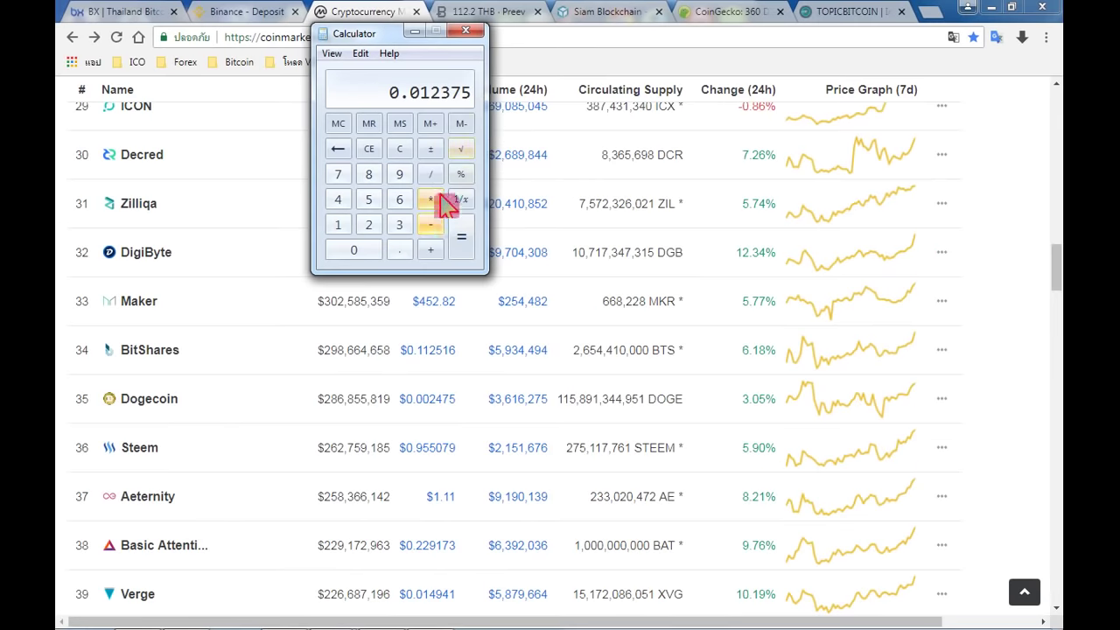
# Multiply the result by 33 to get 0.408375 and circle it
pyautogui.click(414, 399)
pyautogui.click(409, 226)
pyautogui.click(409, 226)
pyautogui.click(460, 243)
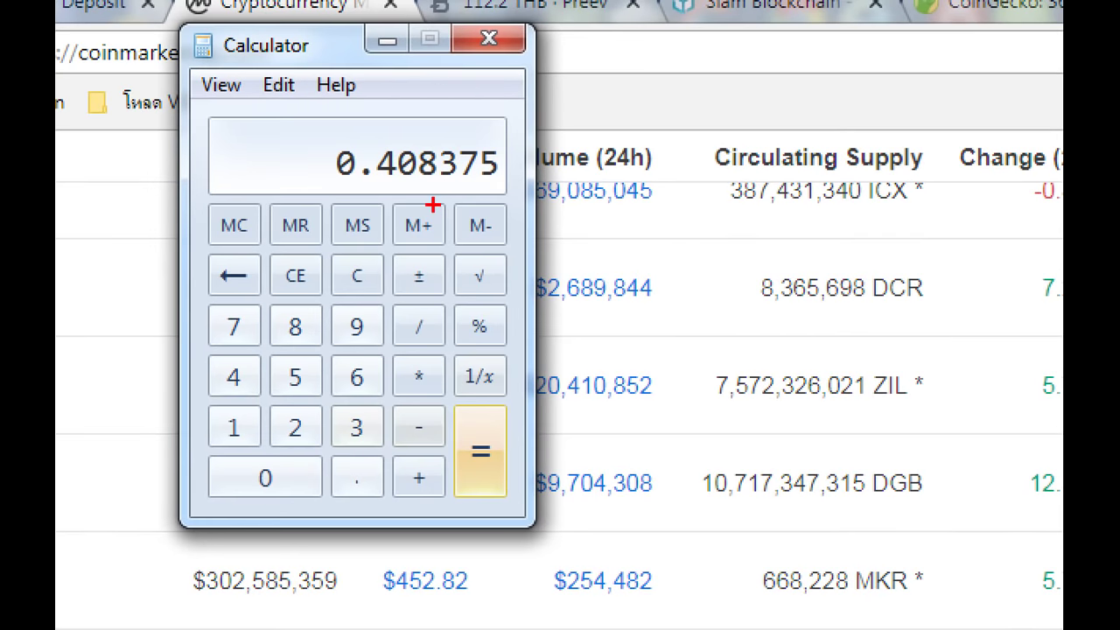
pyautogui.moveTo(252, 147); pyautogui.dragTo(385, 219)
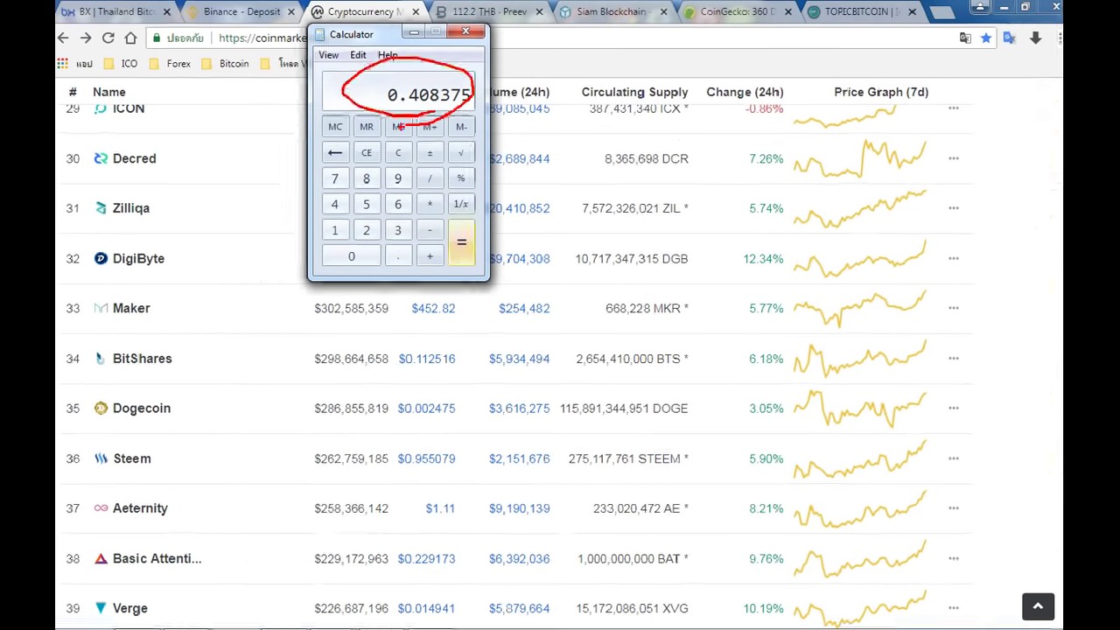
# Compare 0.408375 with the Preev converter, then return to the Binance deposit page
pyautogui.click(543, 12)
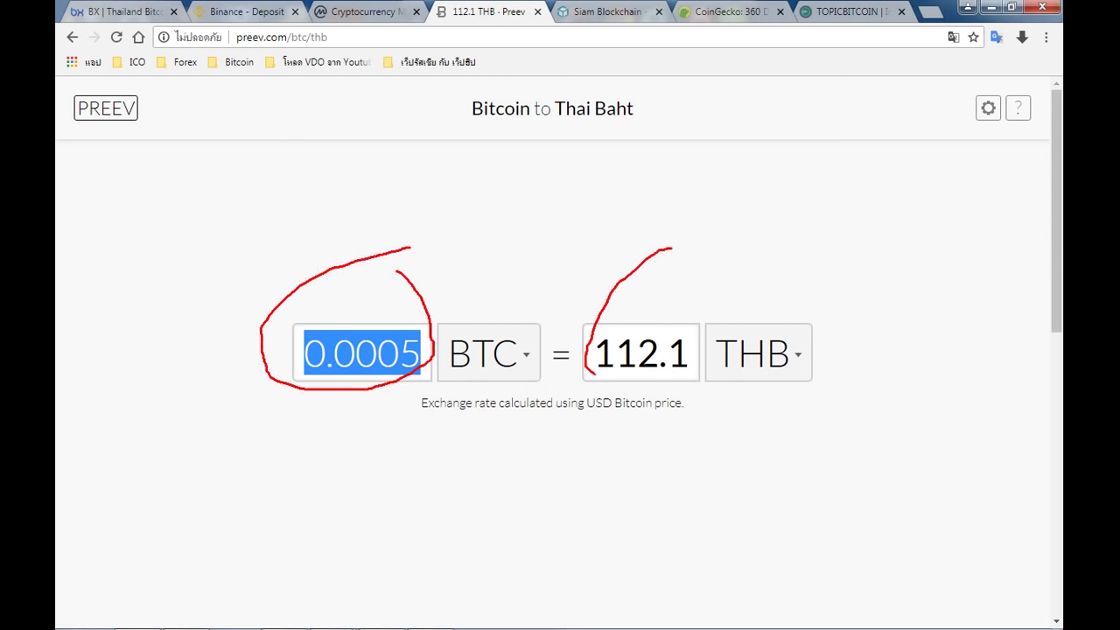
pyautogui.press('Escape')
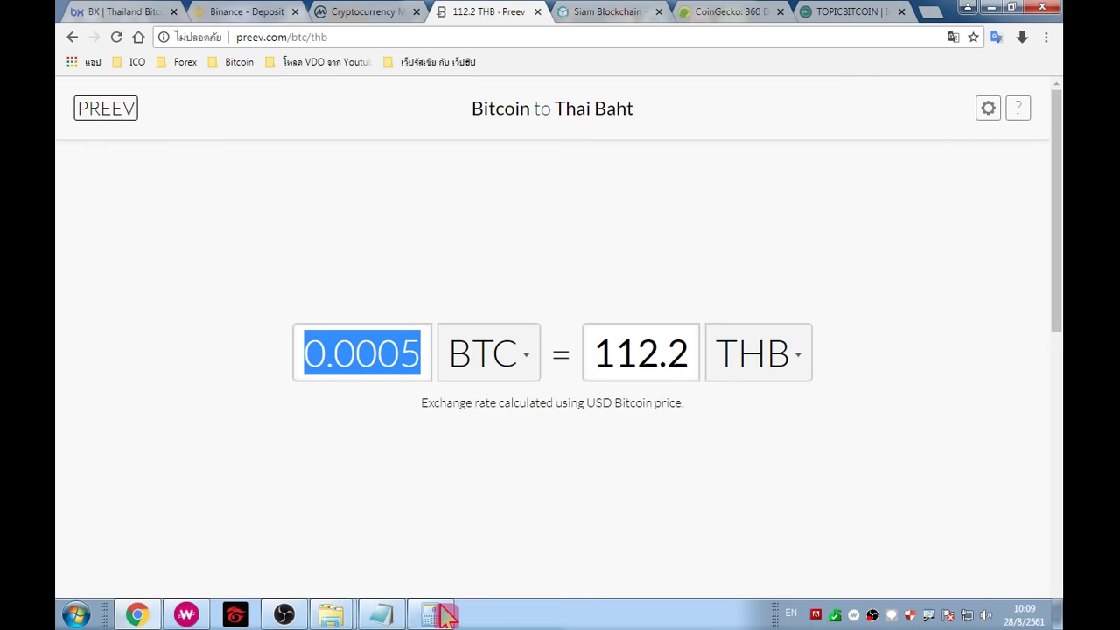
pyautogui.click(440, 614)
pyautogui.moveTo(393, 110); pyautogui.dragTo(458, 103)
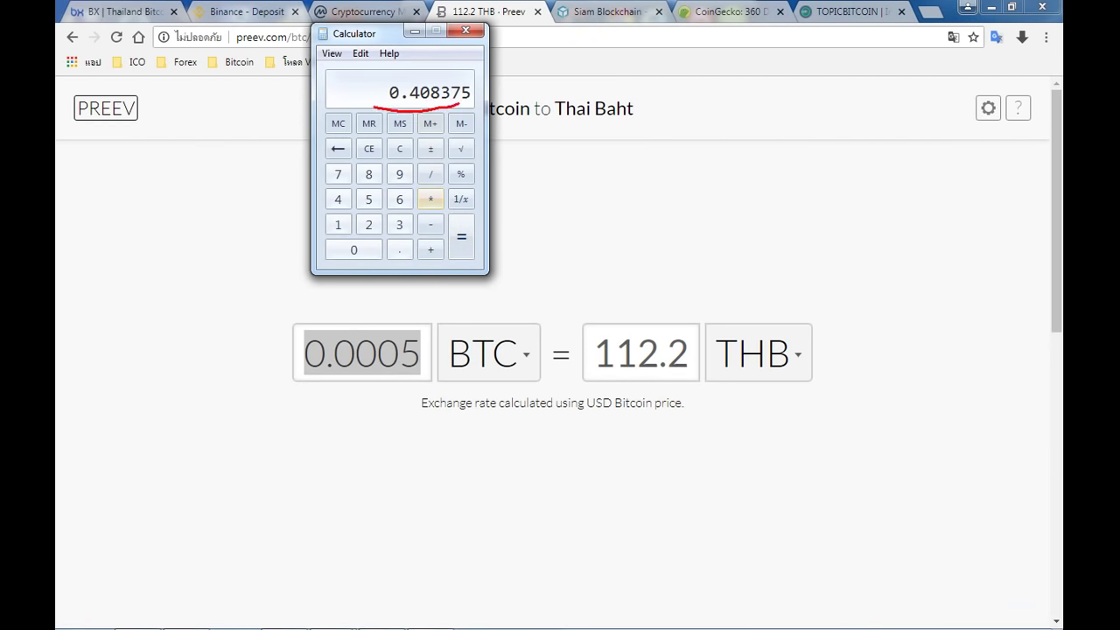
pyautogui.press('Escape')
pyautogui.click(254, 13)
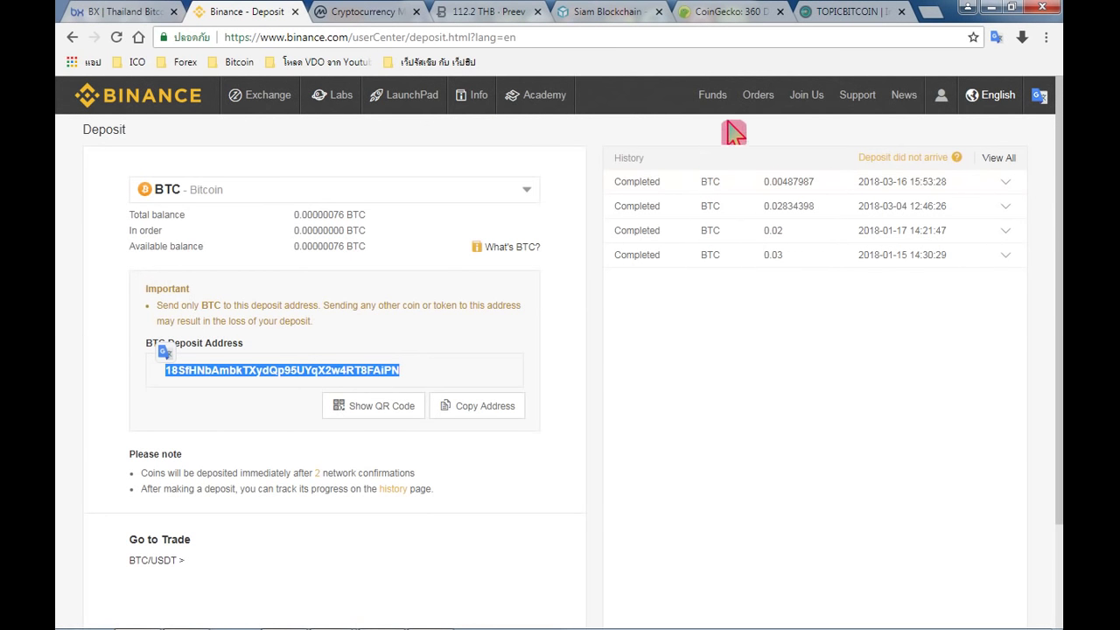
# Open Binance's Funds > Deposits page, then Funds > Balances
pyautogui.moveTo(724, 105)
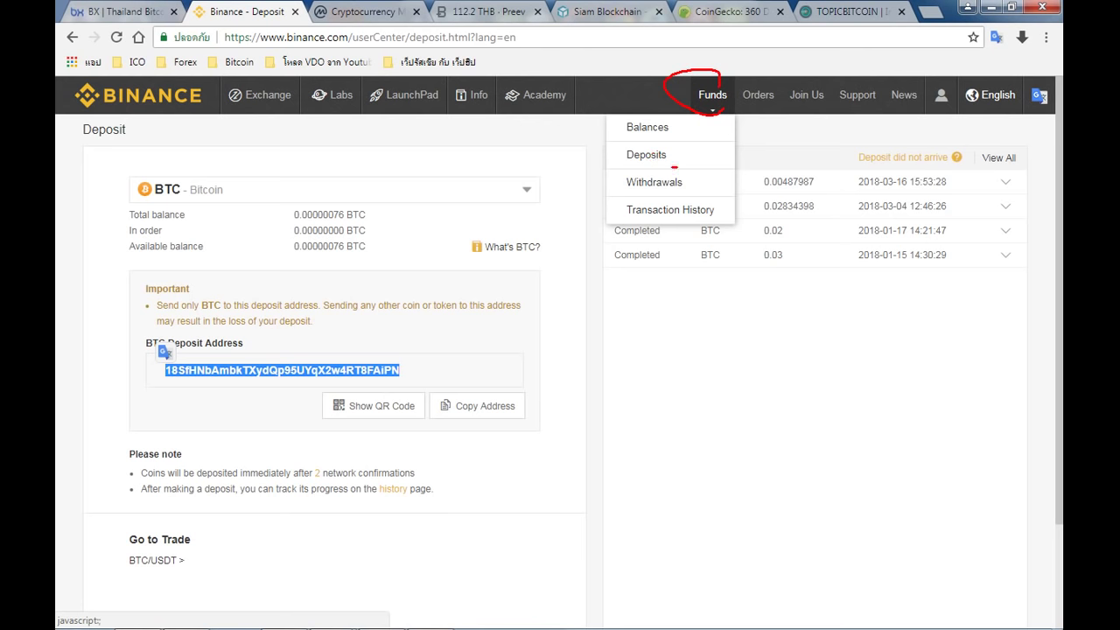
pyautogui.click(655, 156)
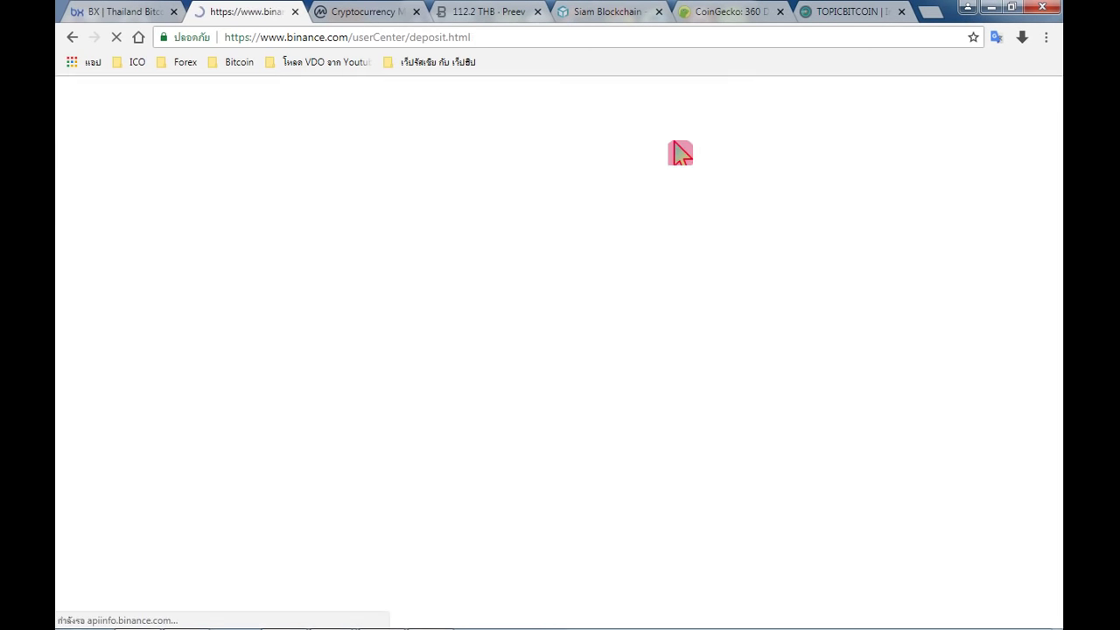
pyautogui.moveTo(713, 98)
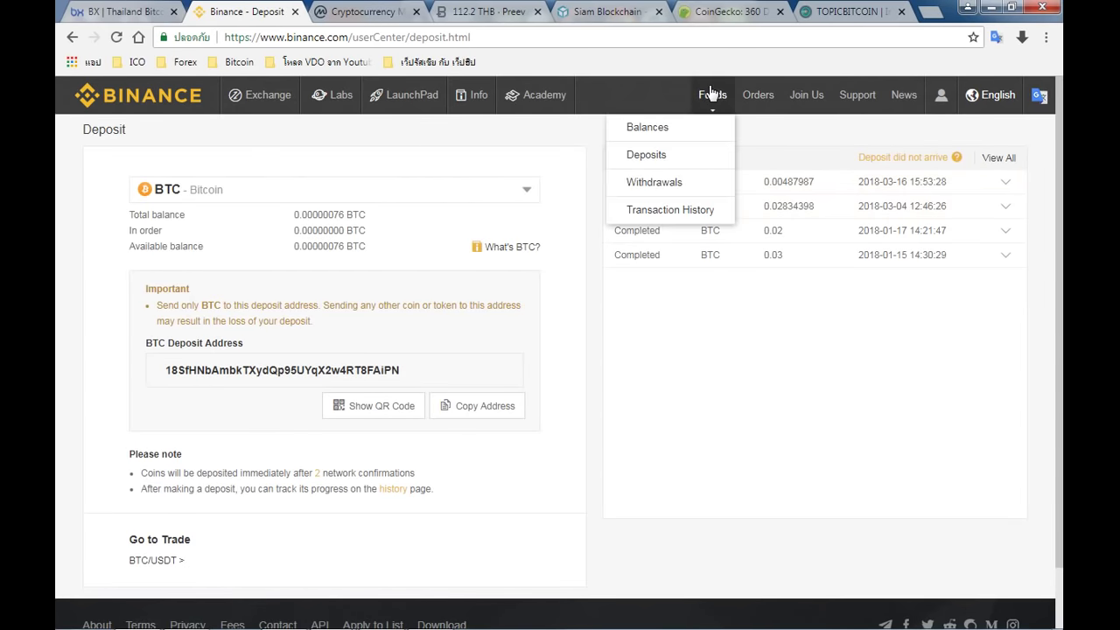
pyautogui.click(657, 131)
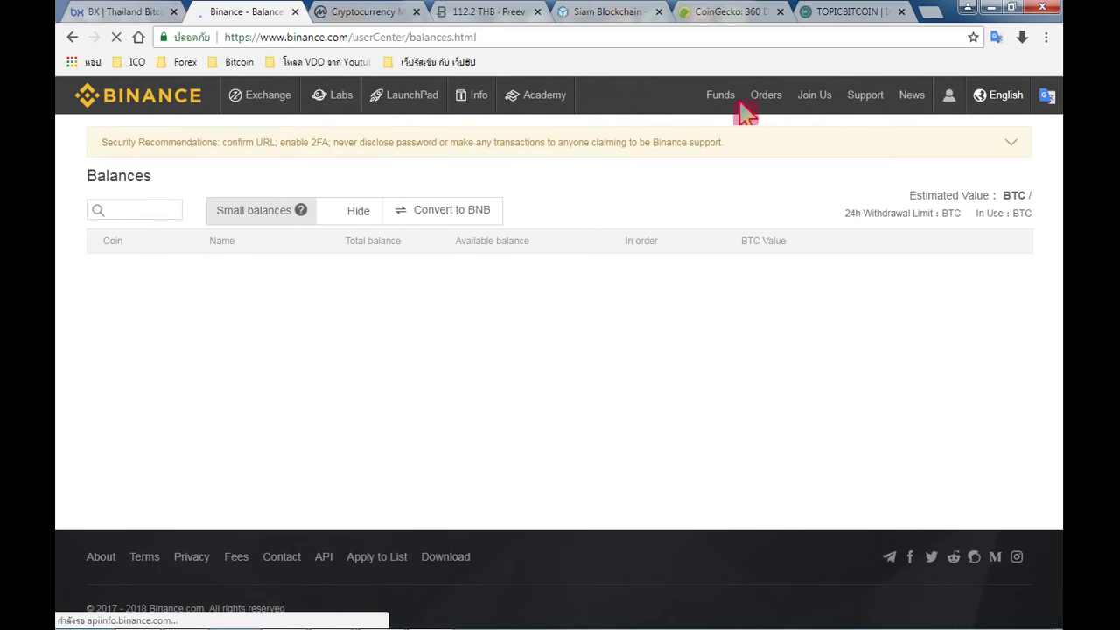
# Scroll down through the coin balances table and back up a little
pyautogui.moveTo(715, 106)
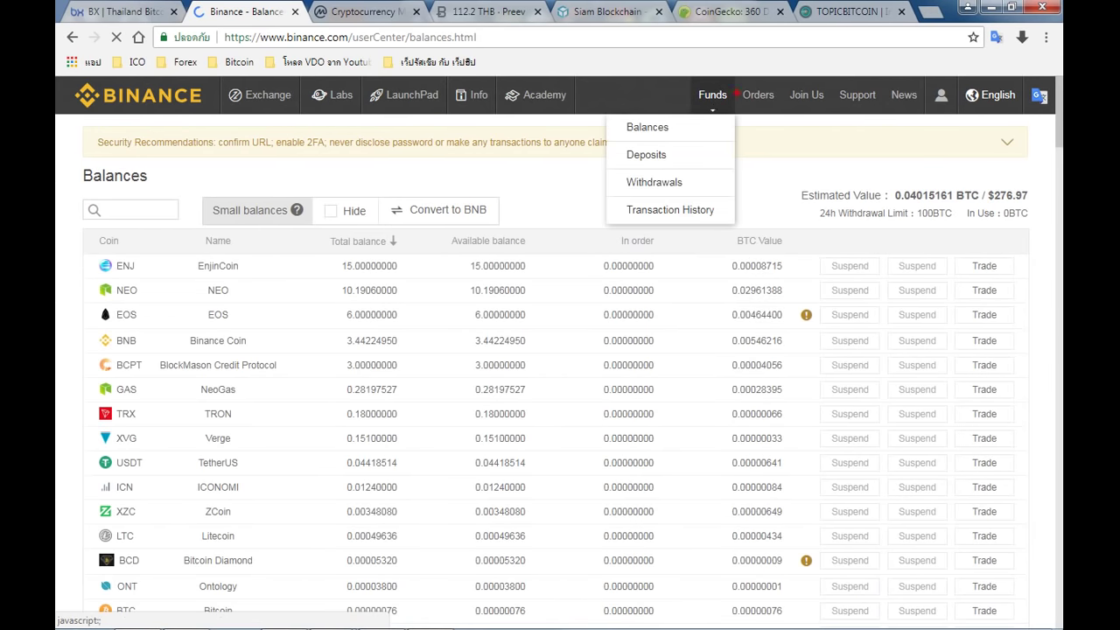
pyautogui.scroll(-5, 77, 407)
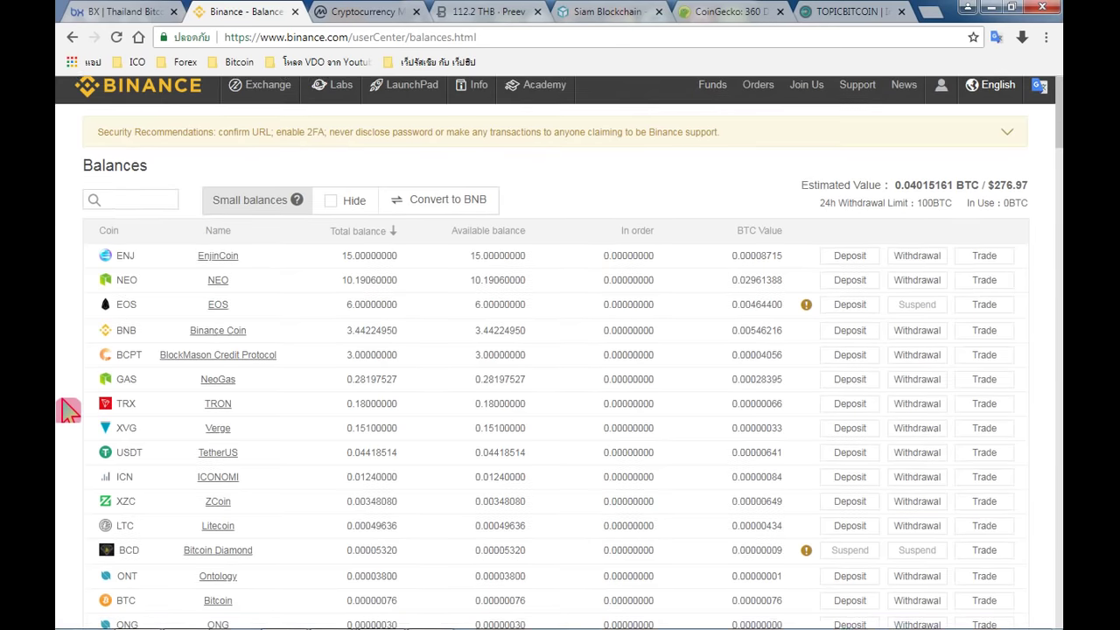
pyautogui.scroll(-12, 77, 407)
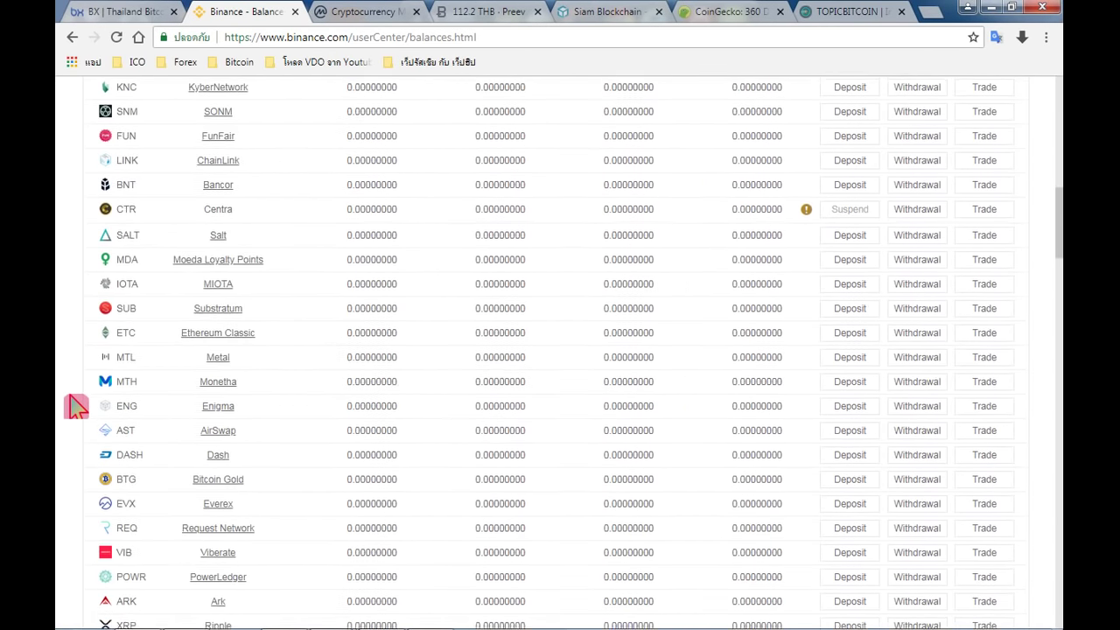
pyautogui.scroll(-7, 72, 408)
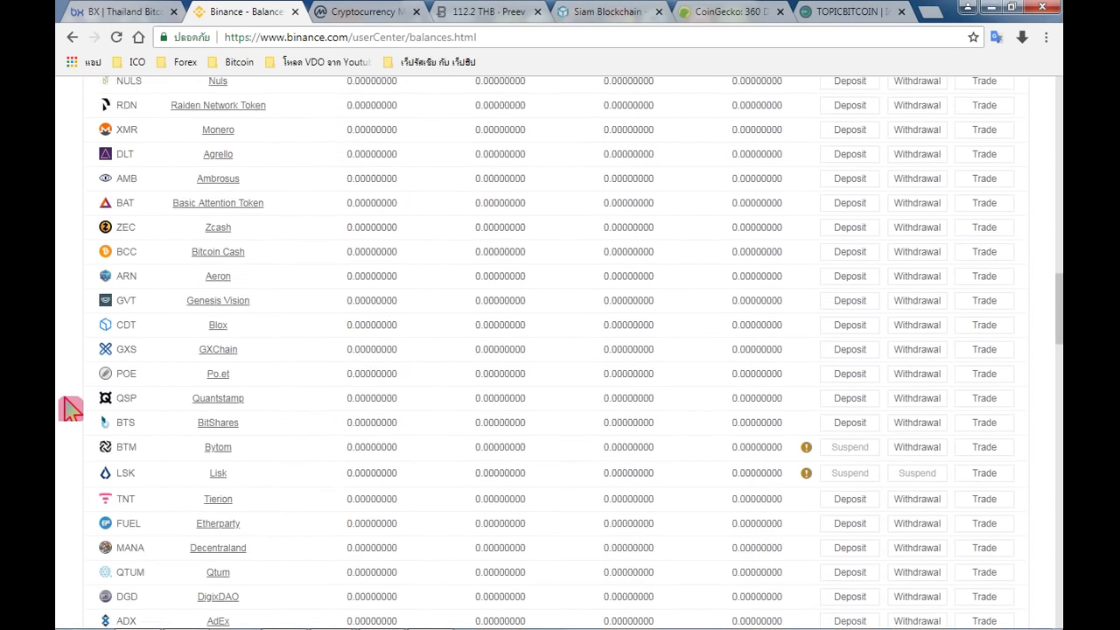
pyautogui.scroll(-4, 72, 408)
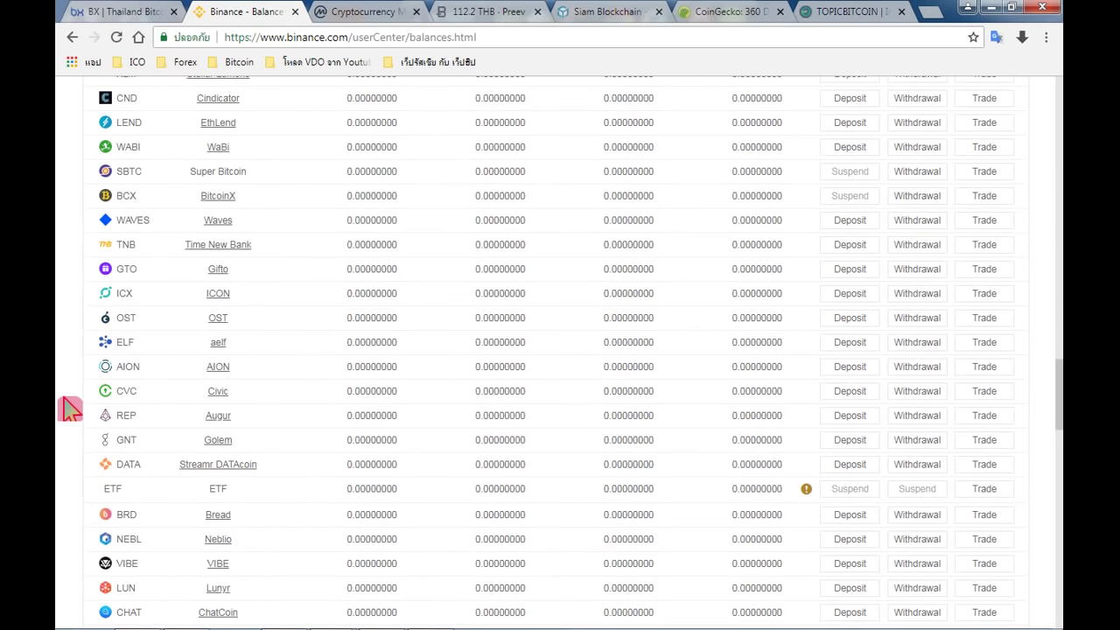
pyautogui.scroll(-10, 70, 408)
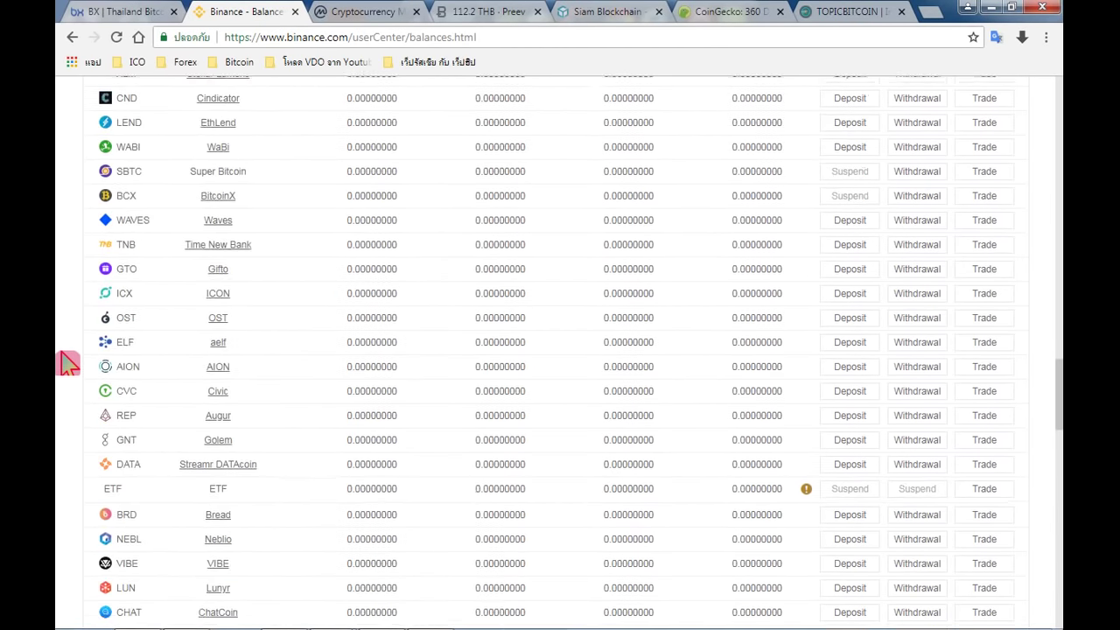
pyautogui.scroll(20, 68, 362)
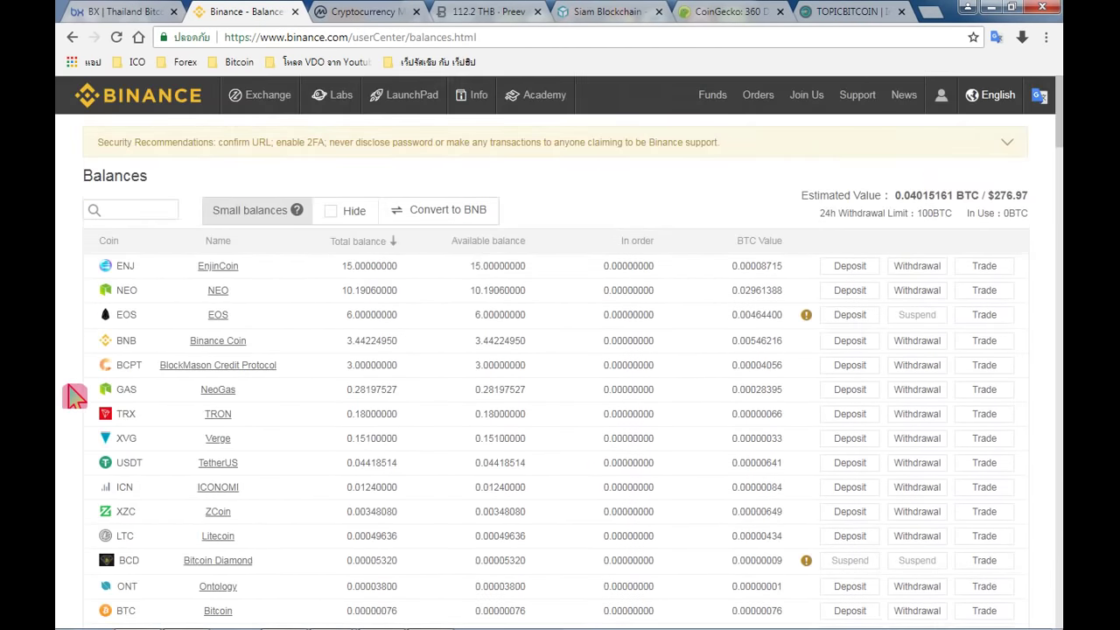
# Go to Binance Deposits and search the deposit coin list for 'DOG'
pyautogui.moveTo(710, 105)
pyautogui.click(652, 155)
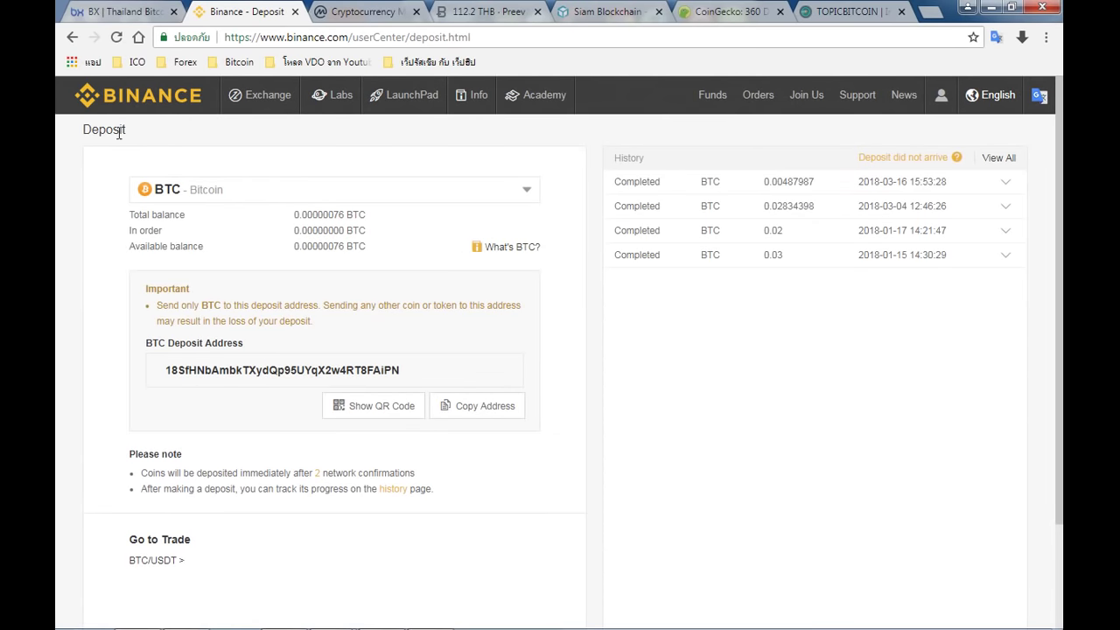
pyautogui.click(529, 192)
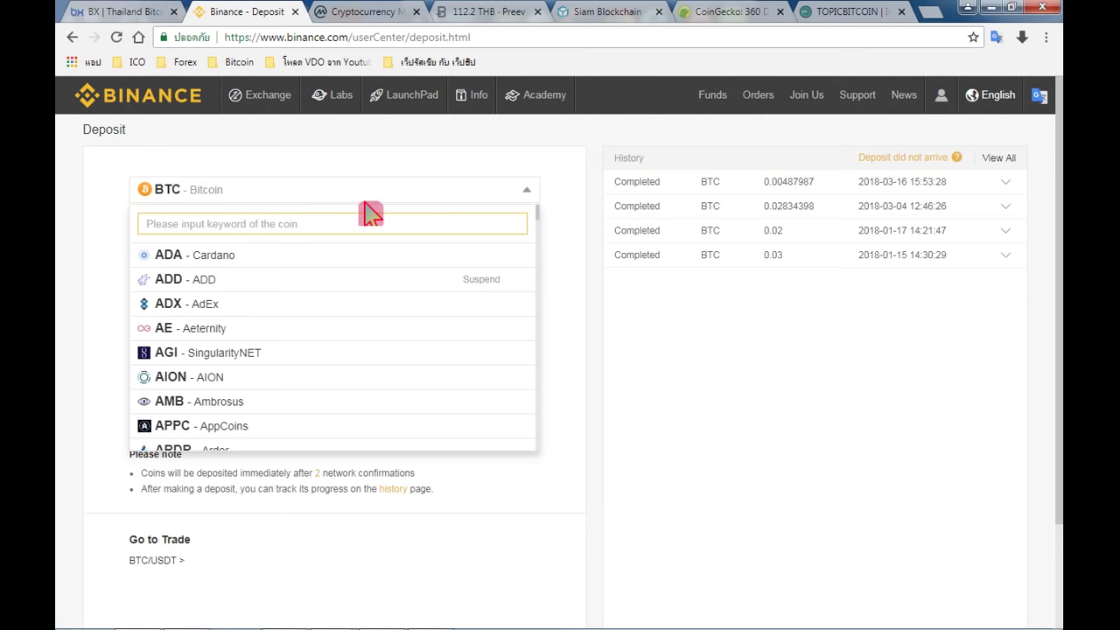
pyautogui.write('DOGEcoin')
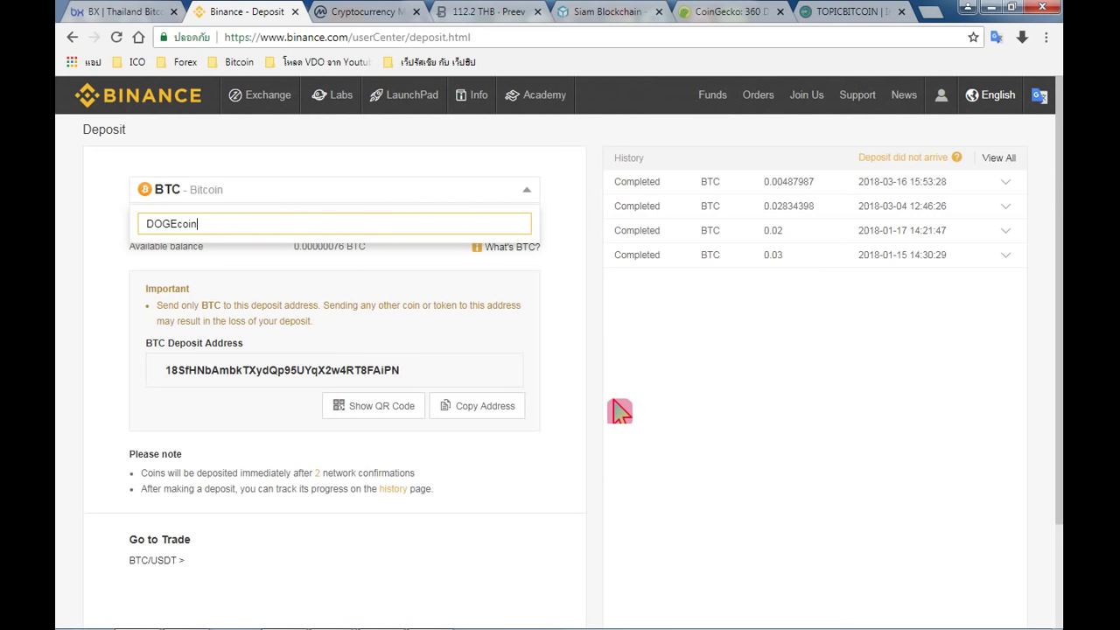
pyautogui.moveTo(261, 194)
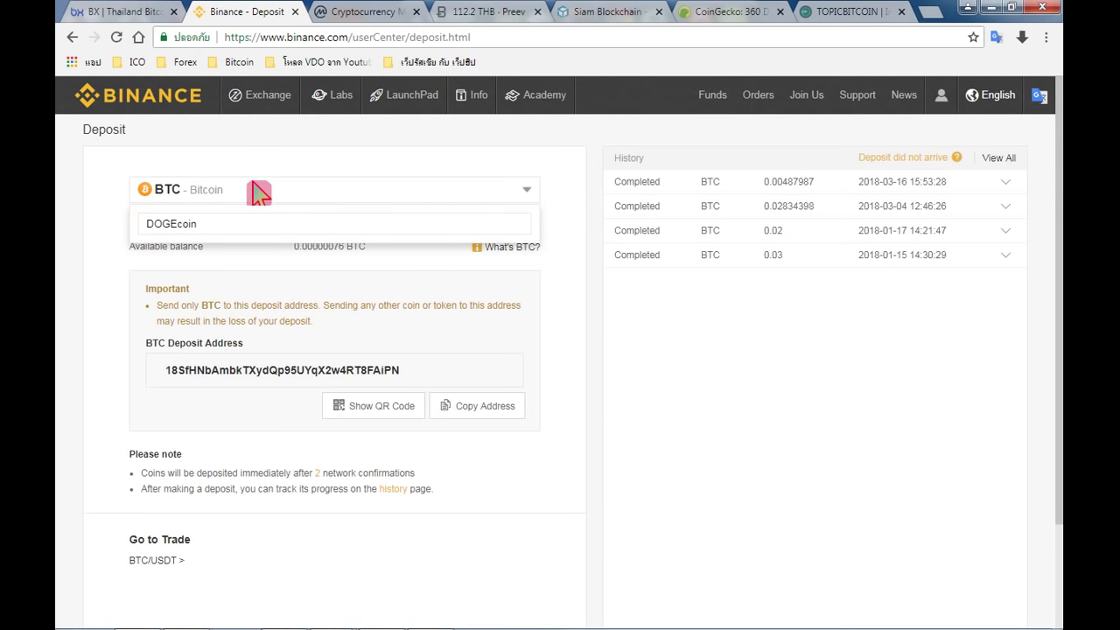
pyautogui.click(211, 220)
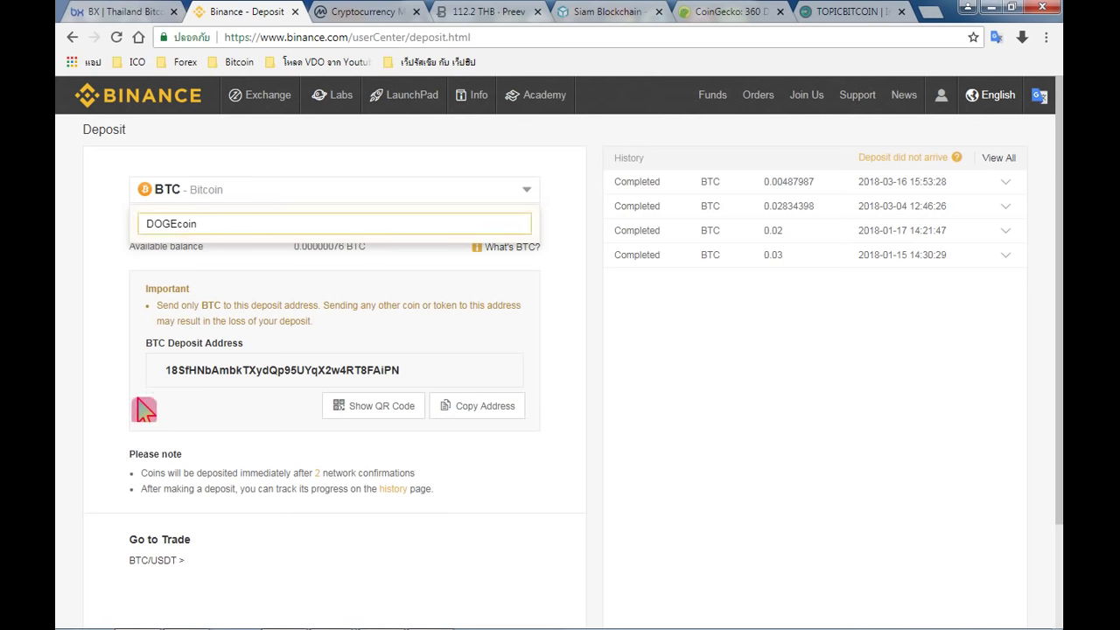
# Return to Funds > Balances and scroll down the balances table
pyautogui.moveTo(712, 95)
pyautogui.click(681, 140)
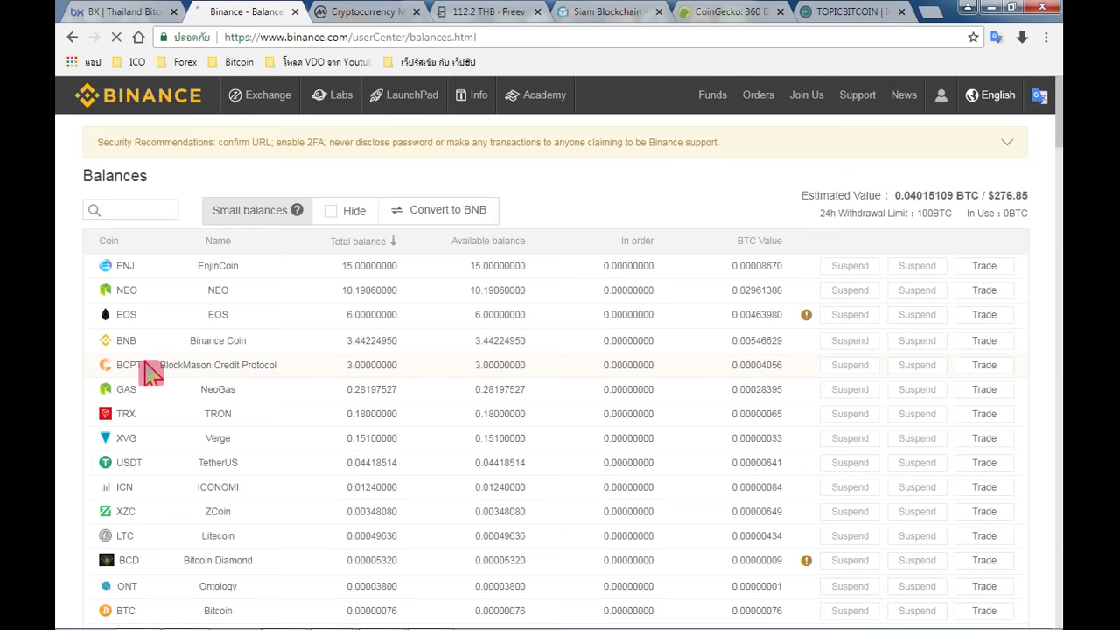
pyautogui.scroll(-15, 157, 368)
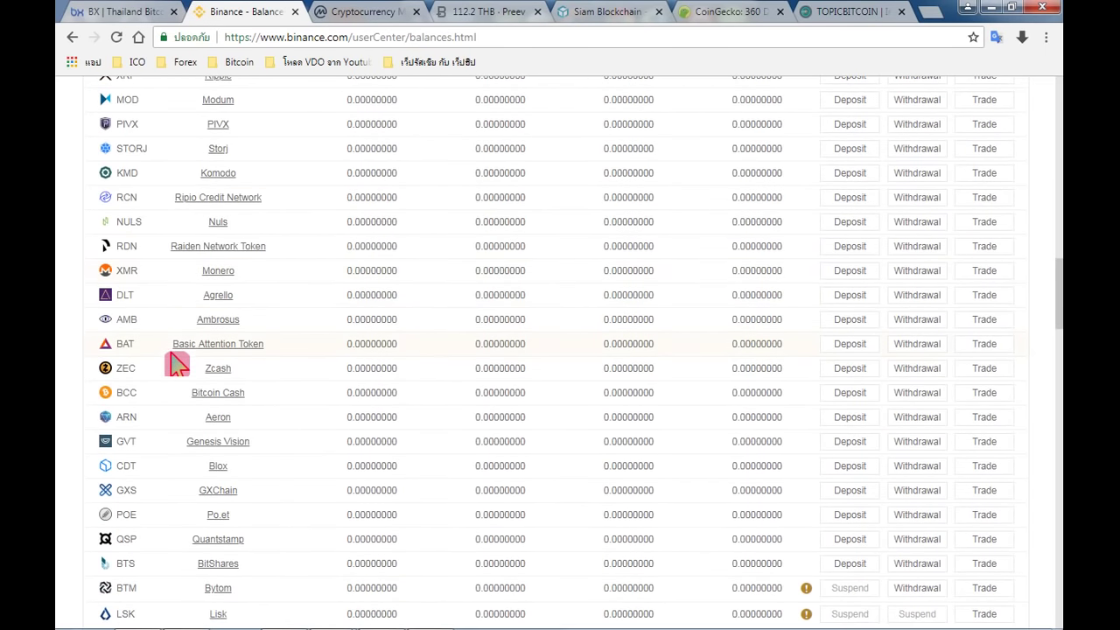
# Open Dogecoin's details page from the CoinMarketCap coin ranking
pyautogui.scroll(3, 174, 362)
pyautogui.scroll(-20, 174, 362)
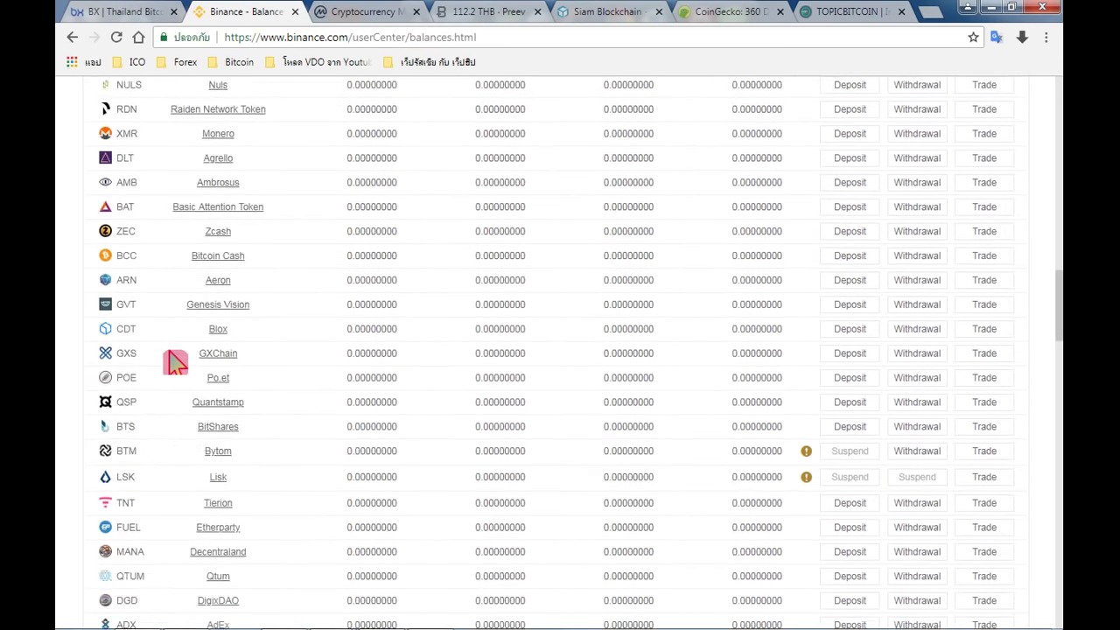
pyautogui.scroll(-4, 179, 361)
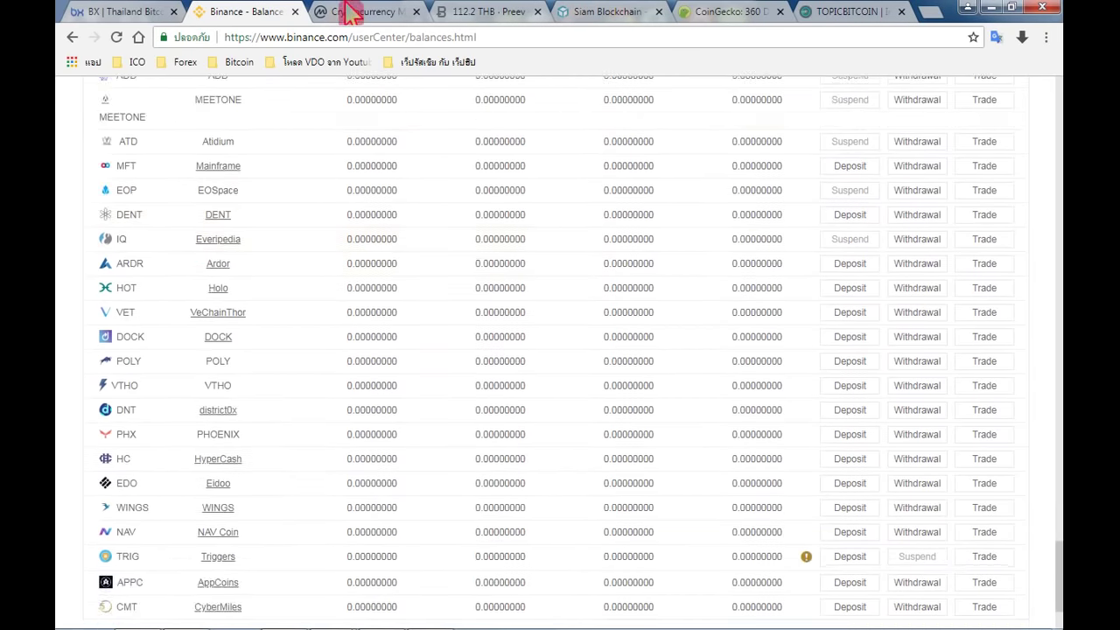
pyautogui.click(350, 12)
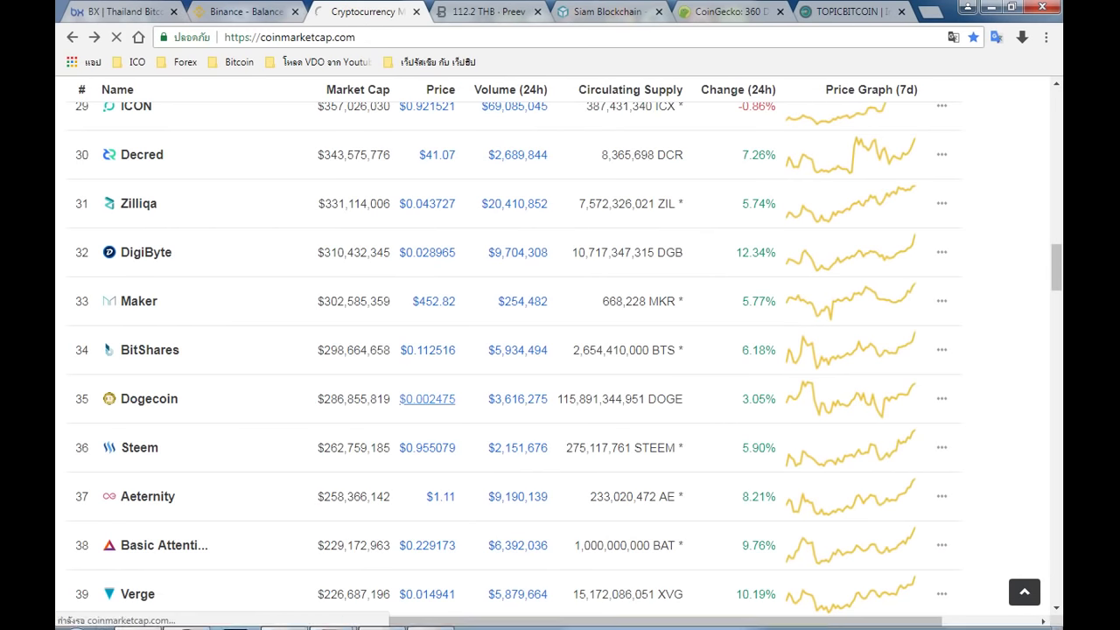
pyautogui.click(418, 403)
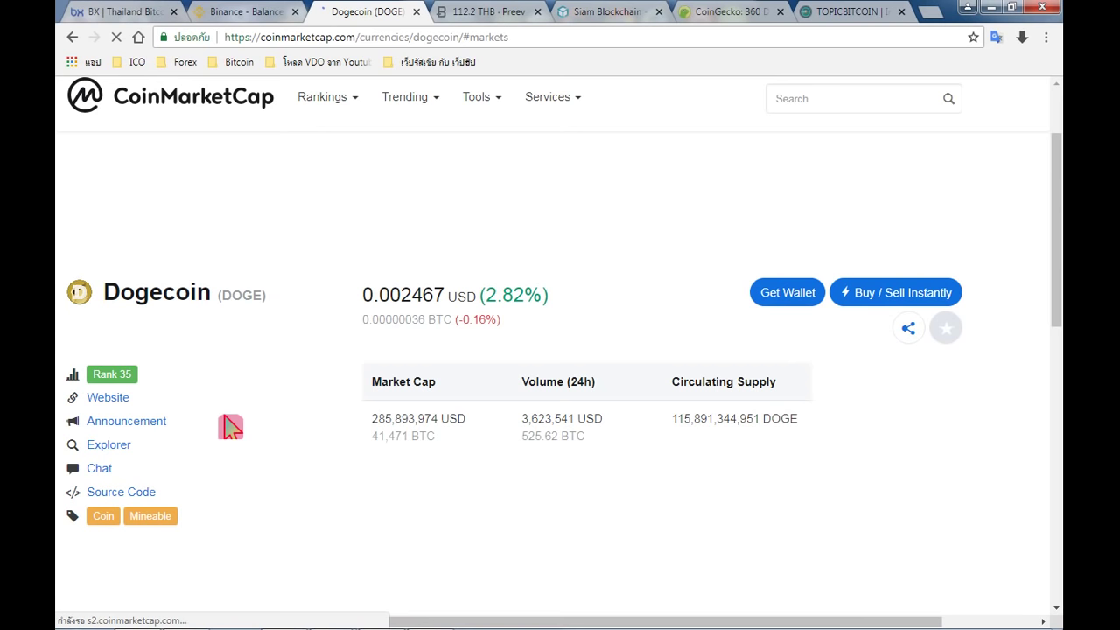
# Reload the Binance Balances page, then go back to the Dogecoin markets page
pyautogui.click(238, 12)
pyautogui.scroll(-3, 375, 219)
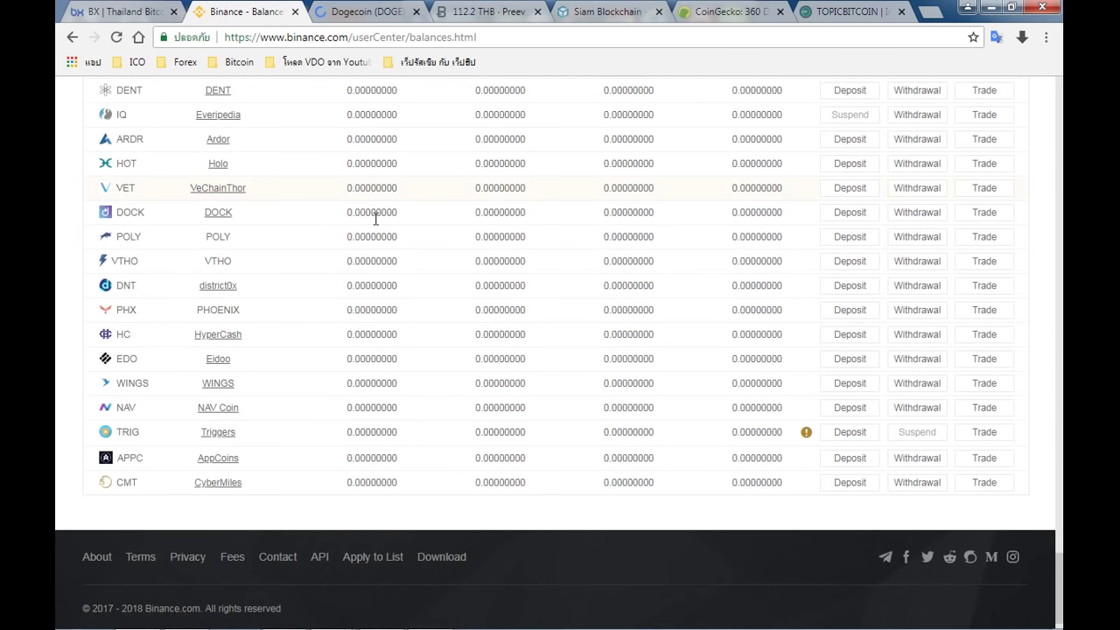
pyautogui.hotkey('ctrl', 'Tab')
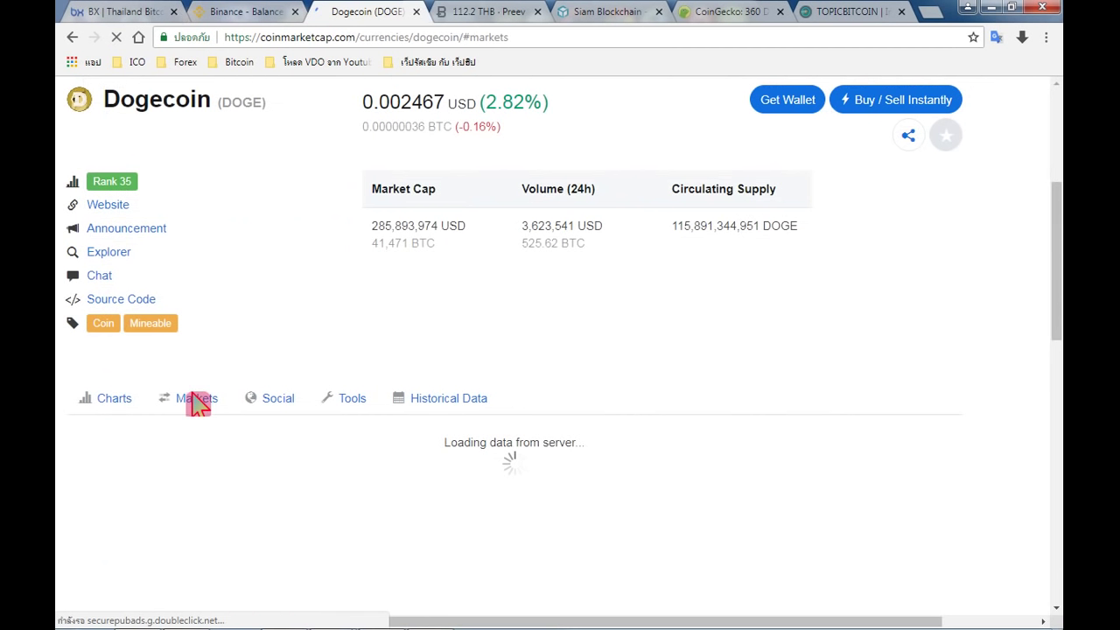
pyautogui.hotkey('ctrl', 'shift', 'Tab')
pyautogui.scroll(15, 343, 297)
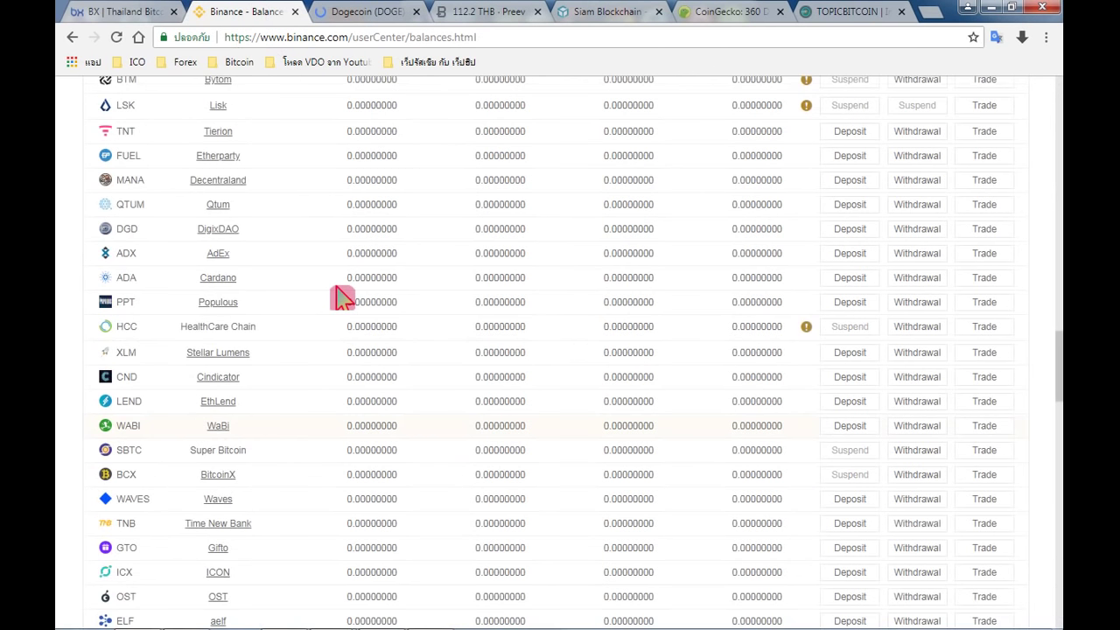
pyautogui.moveTo(716, 105)
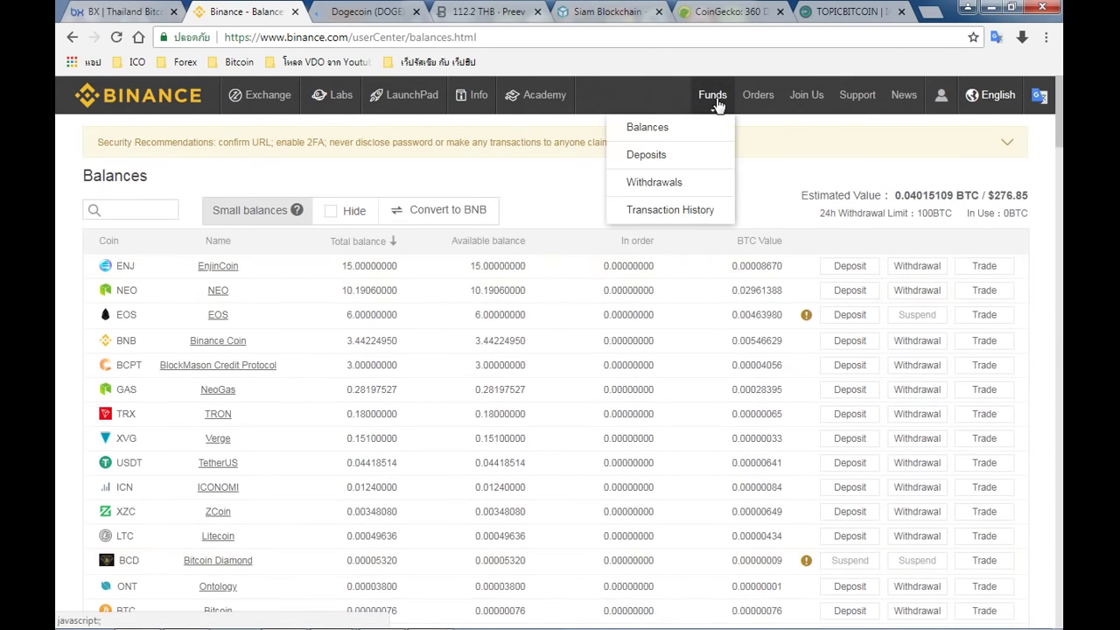
pyautogui.click(652, 129)
pyautogui.click(367, 12)
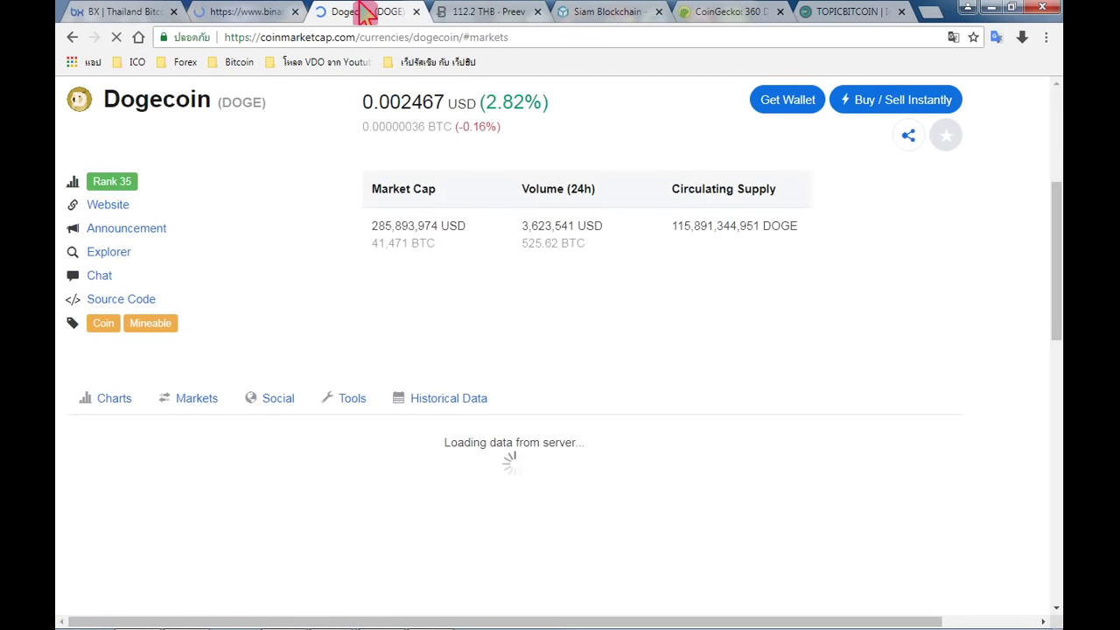
# Scroll down the Dogecoin markets table toward the YoBit pairs
pyautogui.scroll(-6, 74, 400)
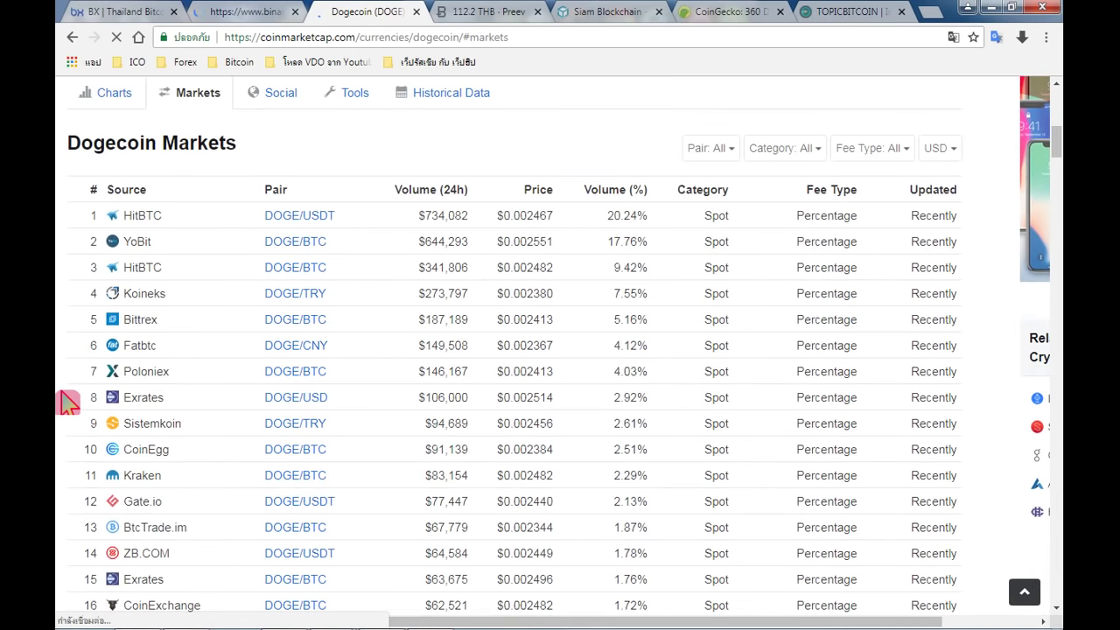
pyautogui.scroll(-5, 74, 402)
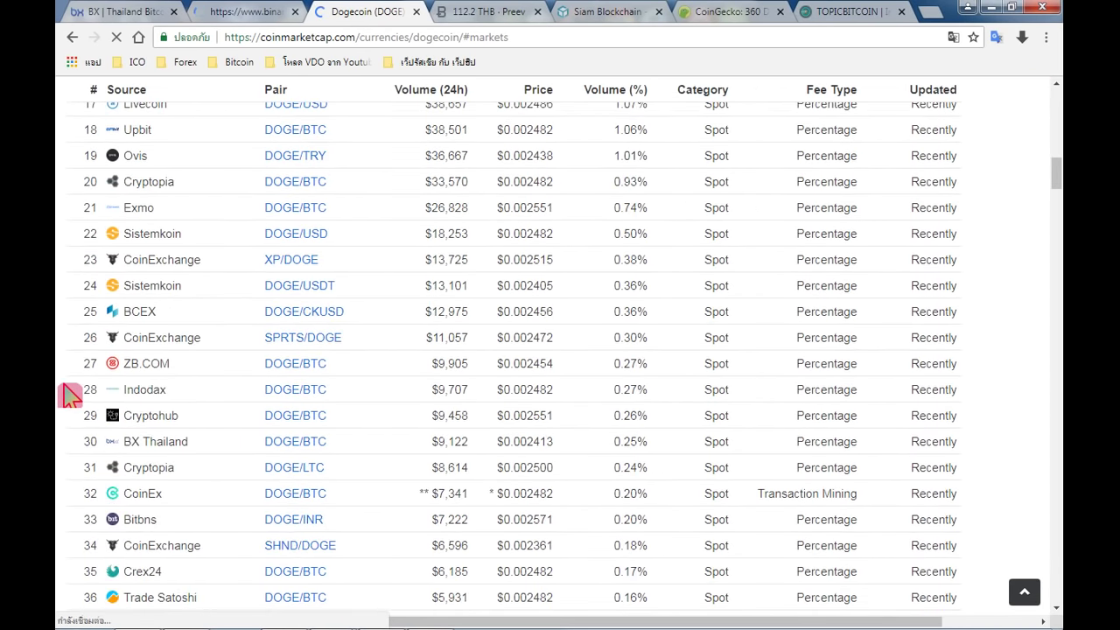
pyautogui.scroll(-7, 68, 395)
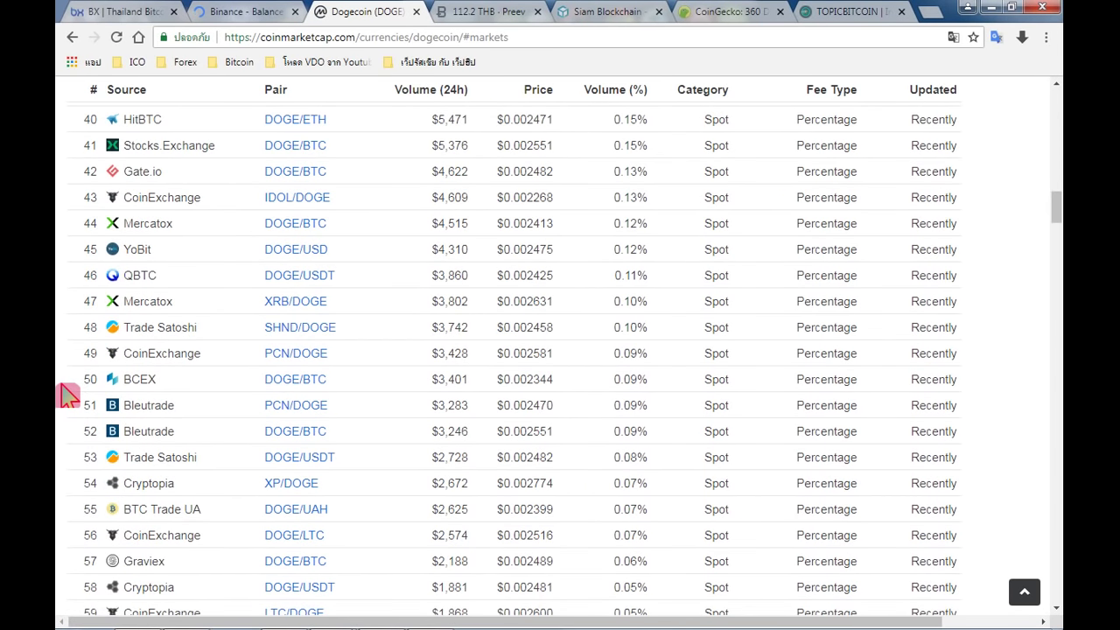
pyautogui.scroll(-4, 69, 398)
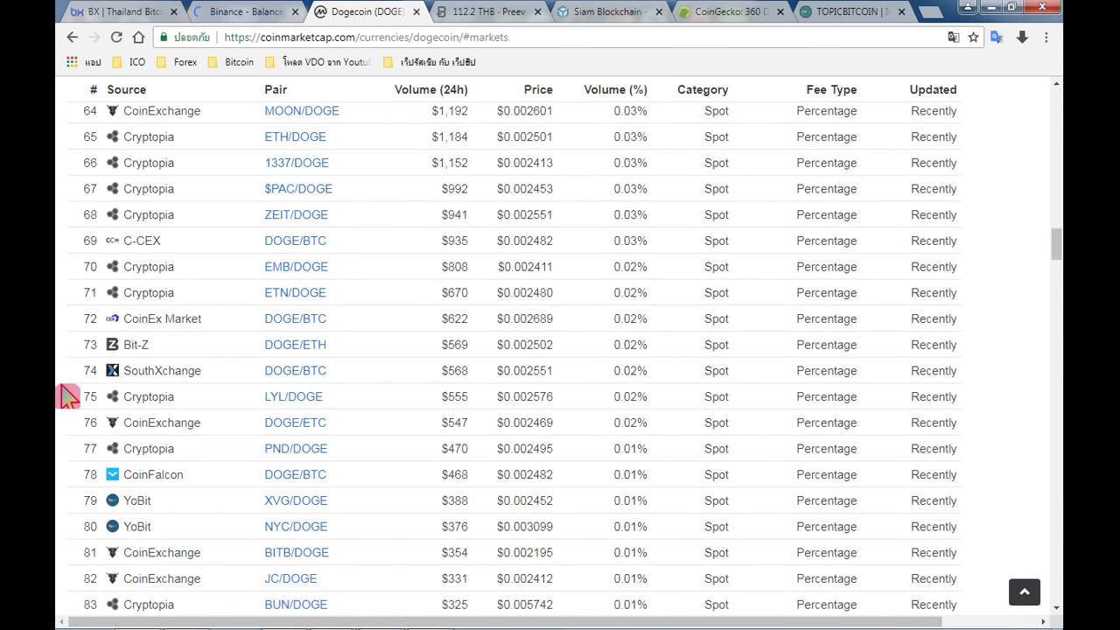
pyautogui.scroll(-5, 68, 395)
pyautogui.scroll(-8, 69, 394)
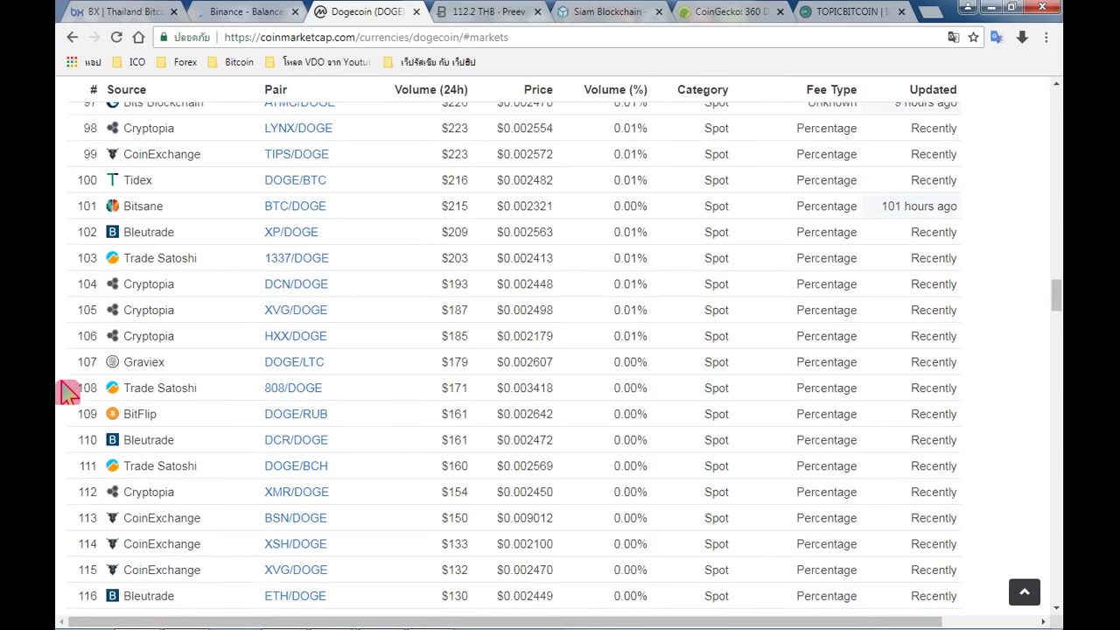
pyautogui.scroll(-14, 68, 391)
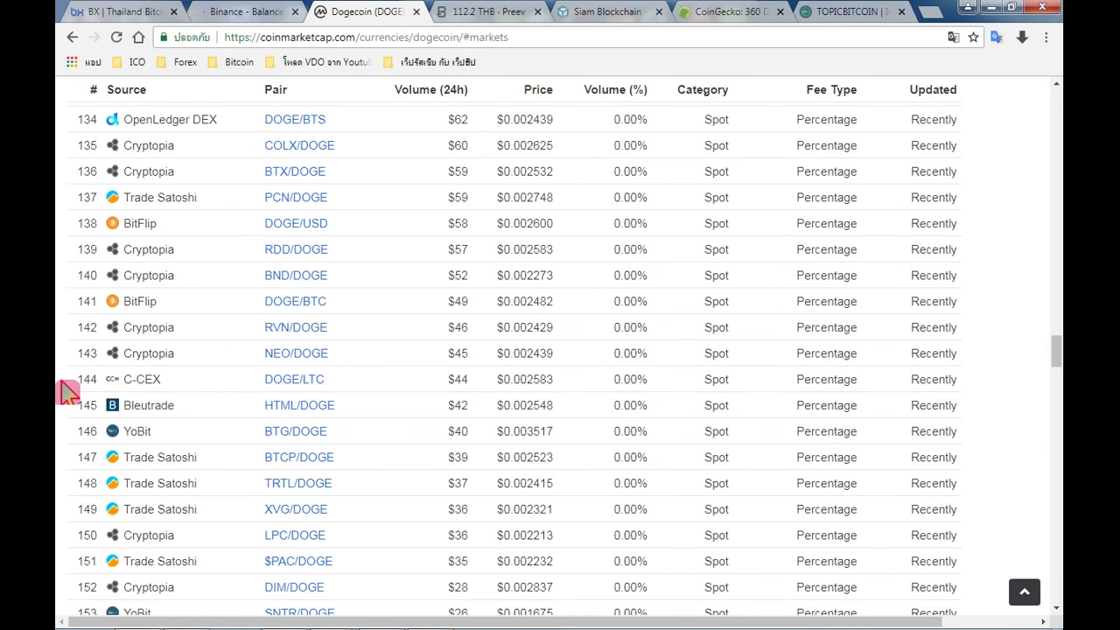
pyautogui.scroll(-7, 69, 388)
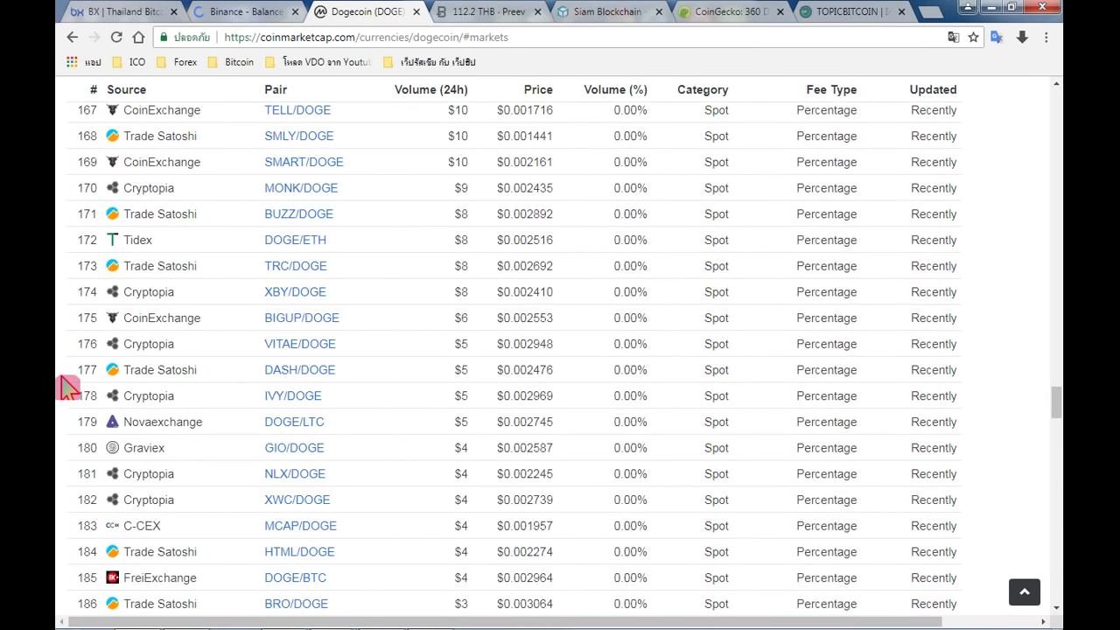
pyautogui.scroll(-19, 68, 389)
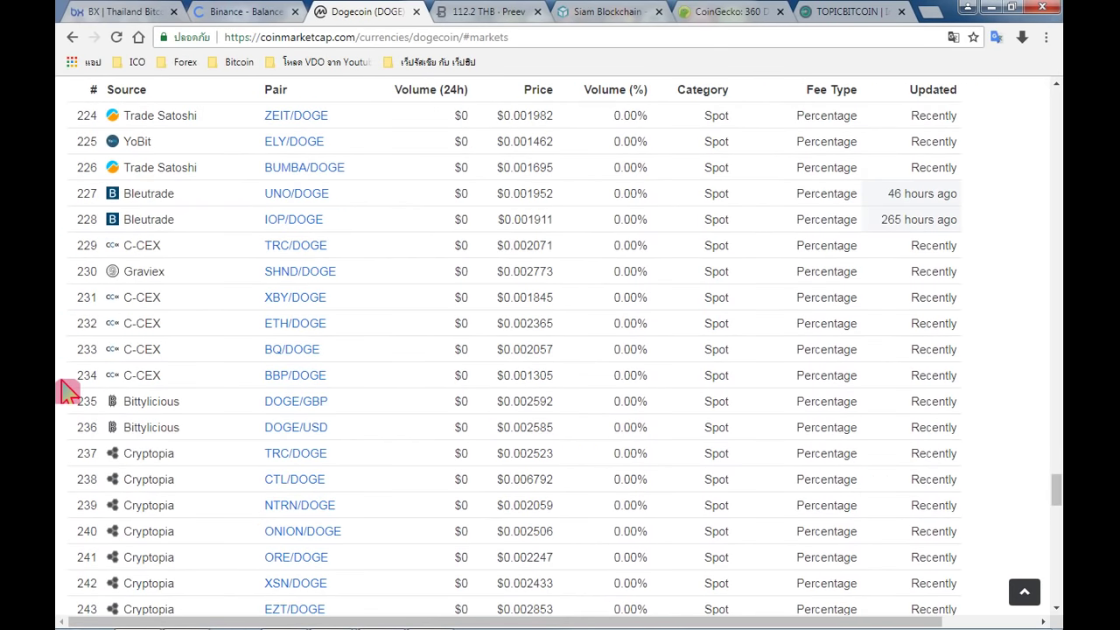
pyautogui.scroll(-15, 68, 391)
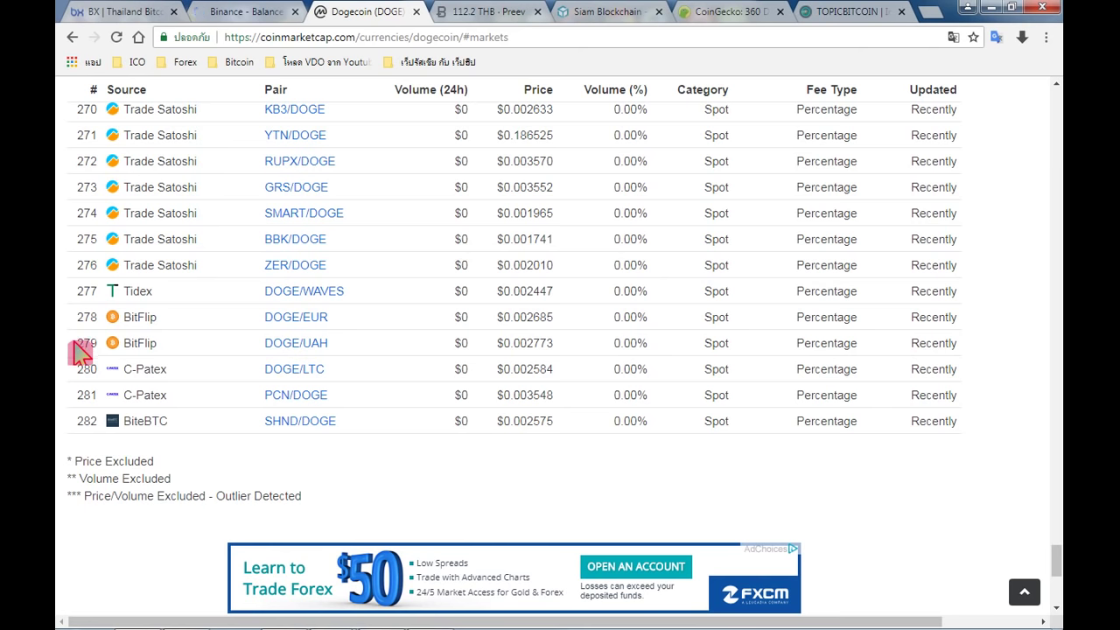
pyautogui.scroll(5, 77, 350)
# After a glance at Binance, scroll back to rows 79–80, YoBit XVG/DOGE and NYC/DOGE
pyautogui.click(249, 12)
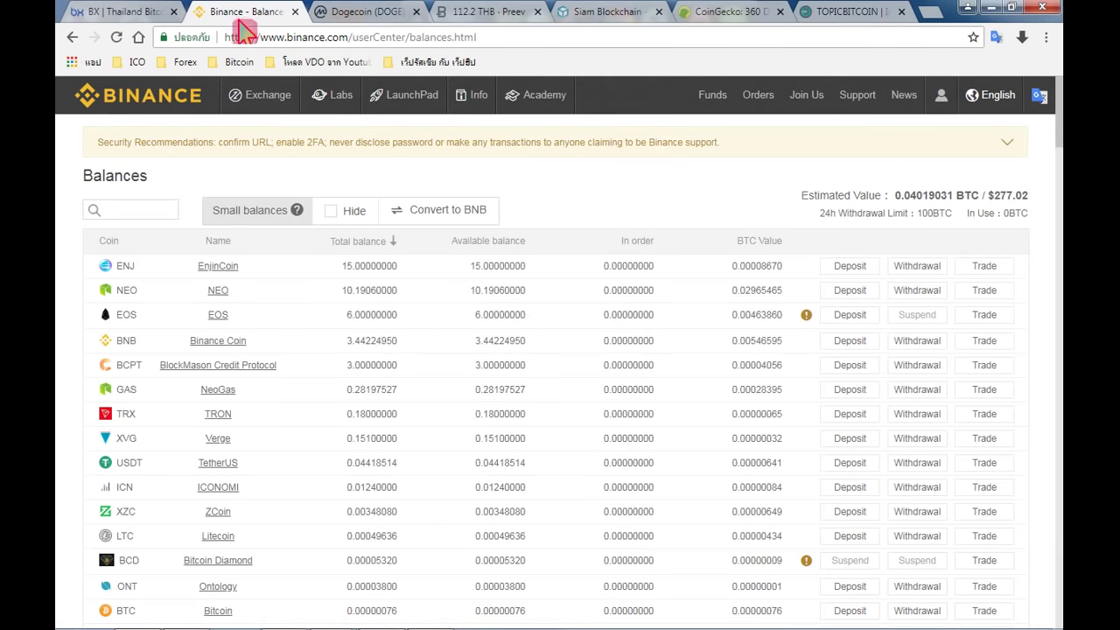
pyautogui.click(350, 11)
pyautogui.scroll(10, 153, 435)
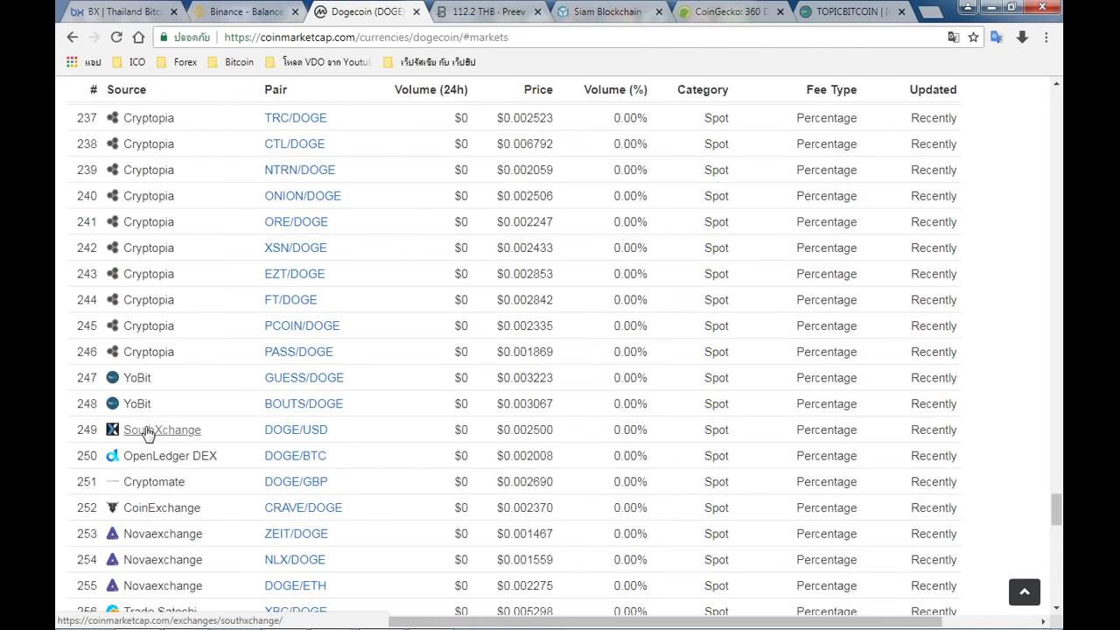
pyautogui.scroll(6, 153, 437)
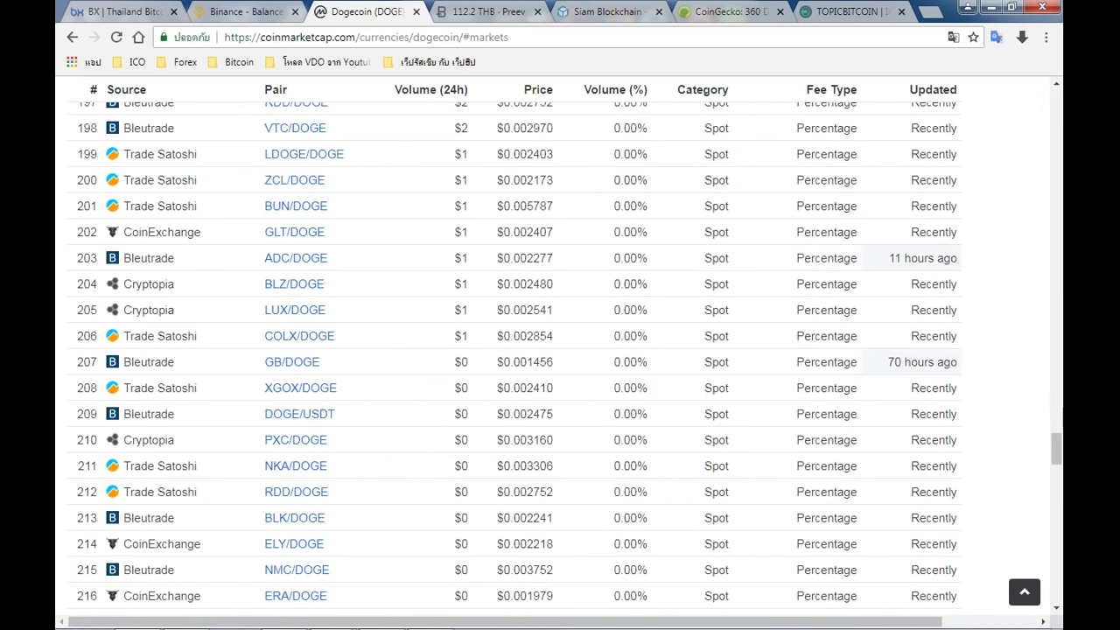
pyautogui.scroll(20, 153, 438)
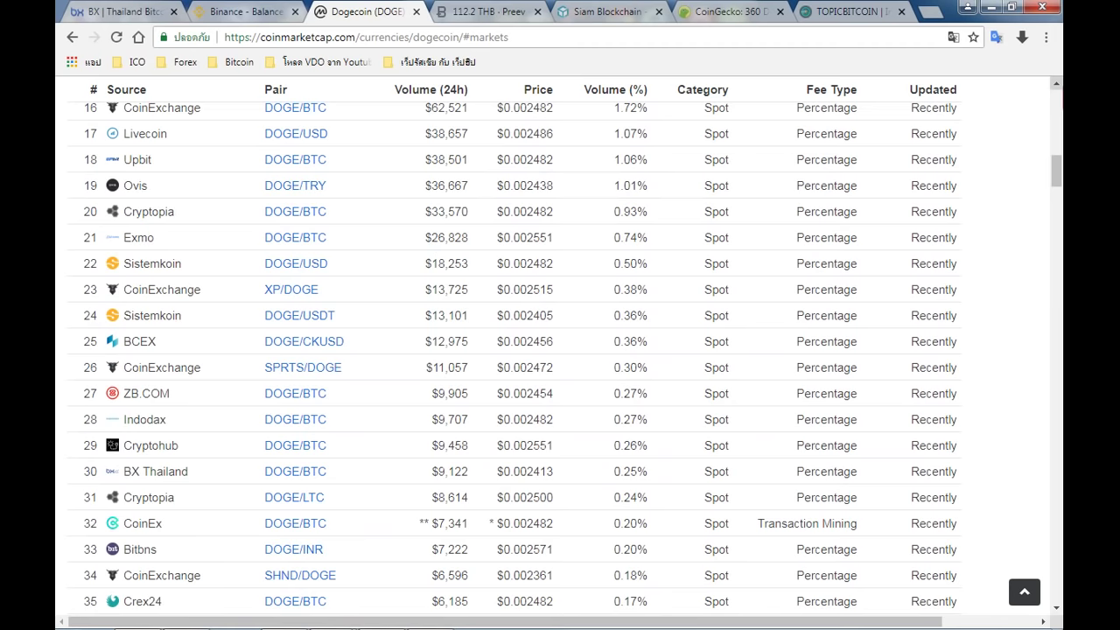
pyautogui.scroll(12, 126, 583)
pyautogui.scroll(-5, 126, 583)
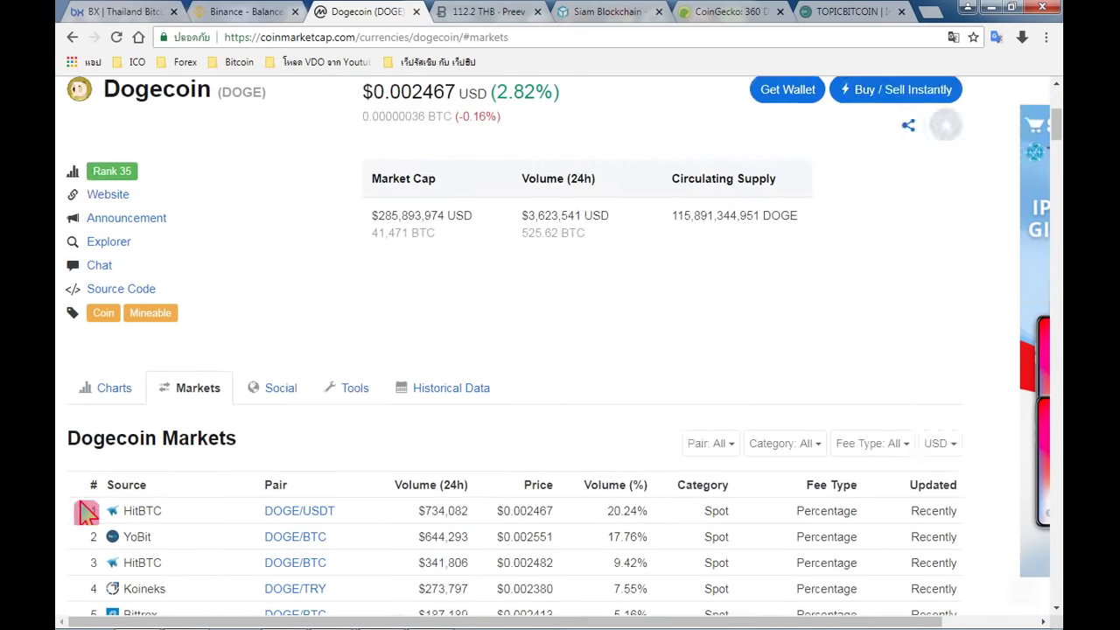
pyautogui.scroll(-3, 126, 584)
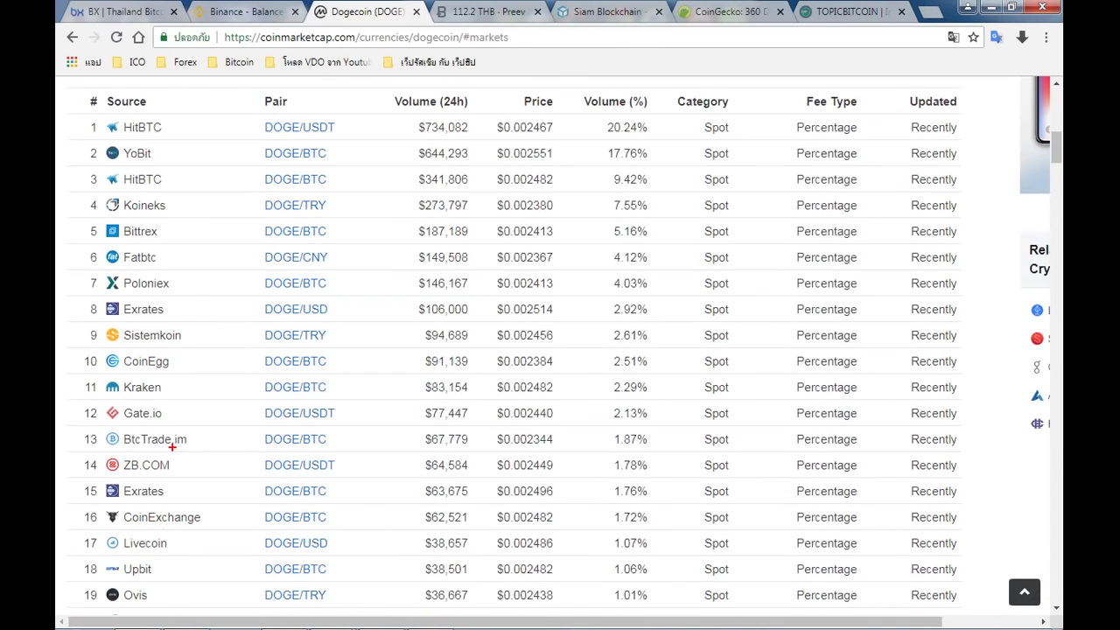
pyautogui.scroll(-2, 68, 443)
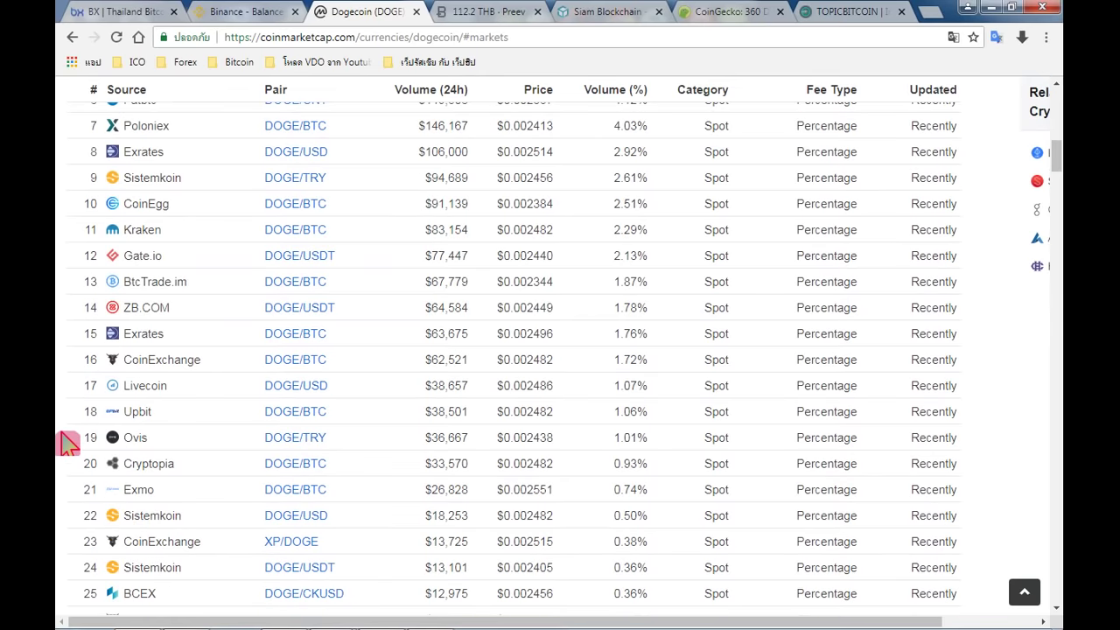
pyautogui.scroll(-1, 68, 443)
pyautogui.scroll(-7, 68, 443)
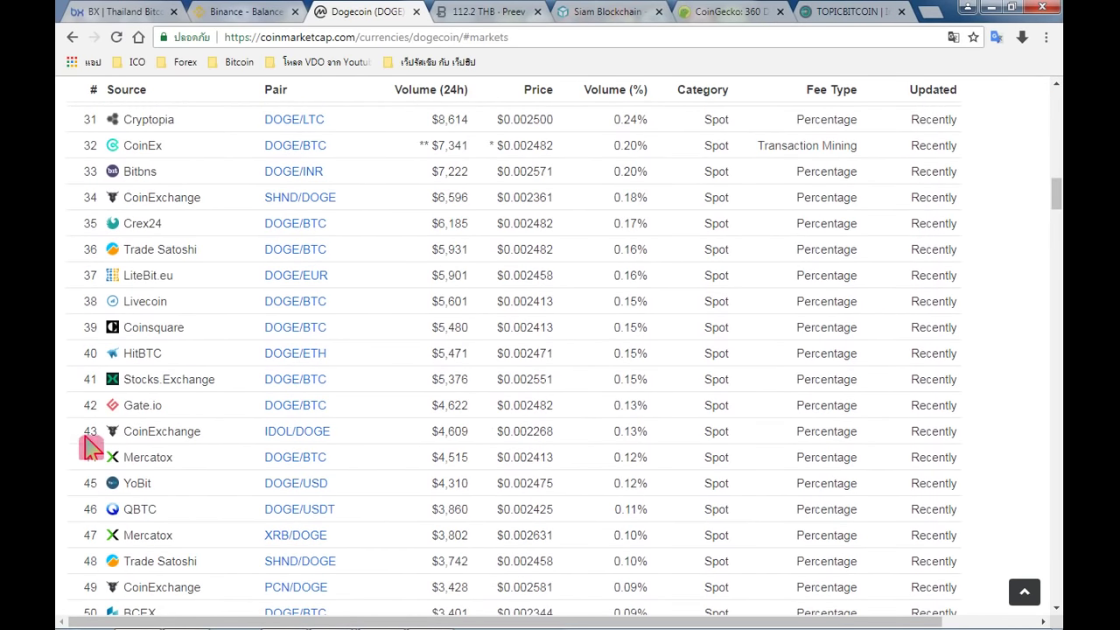
pyautogui.scroll(-3, 70, 444)
pyautogui.scroll(-14, 69, 444)
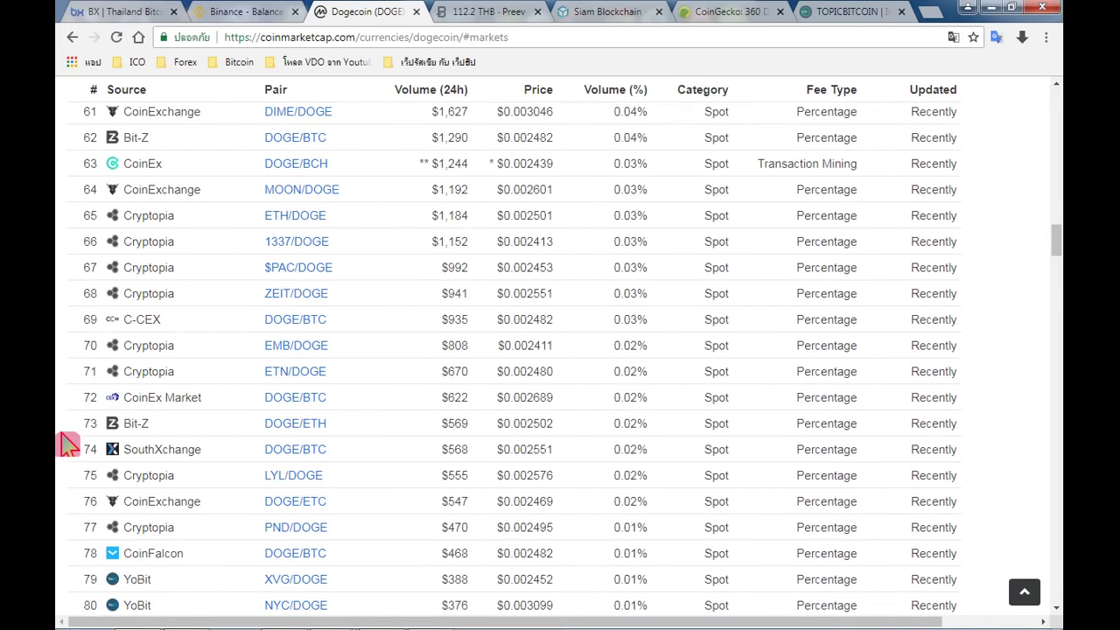
pyautogui.scroll(4, 69, 445)
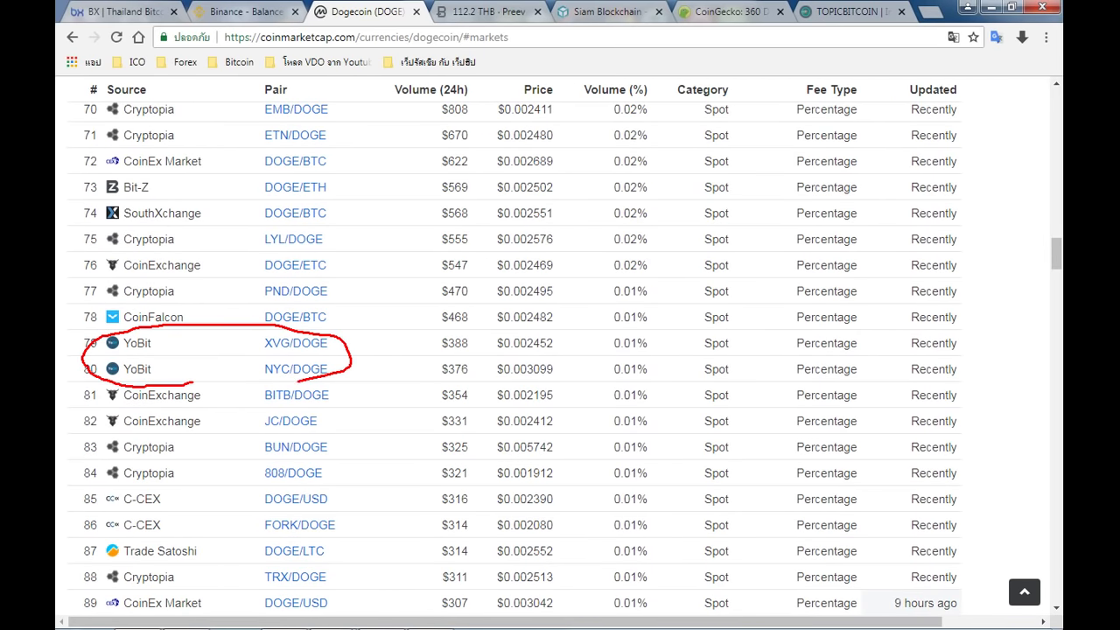
# Open a new tab beside BX and load the BX THB to BTC Trading bookmark
pyautogui.click(929, 11)
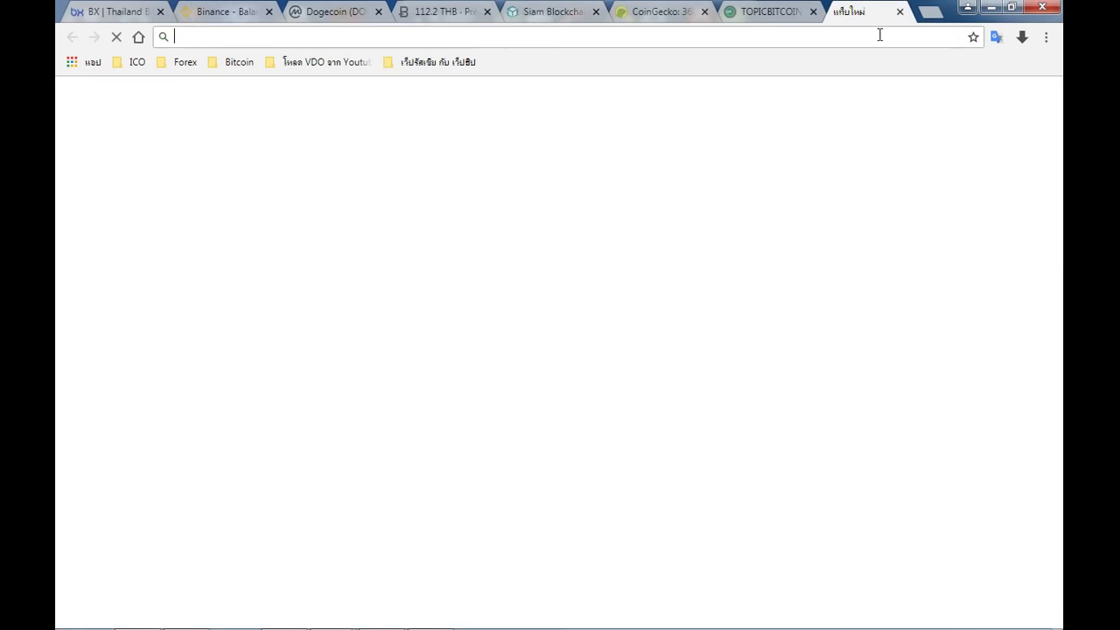
pyautogui.moveTo(860, 12); pyautogui.dragTo(229, 12)
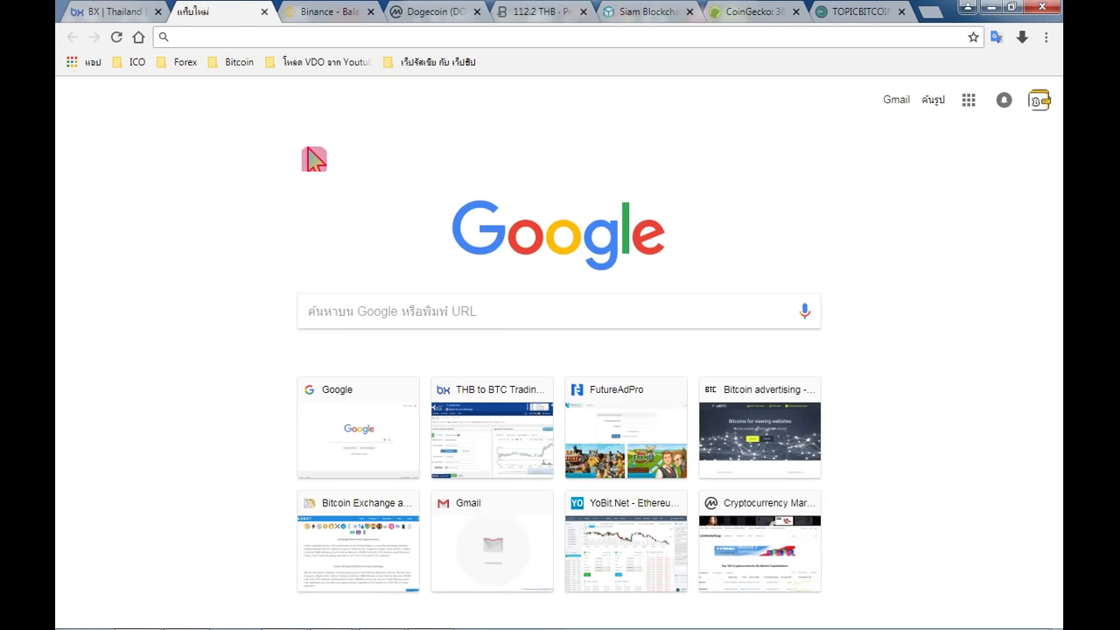
pyautogui.click(229, 63)
pyautogui.moveTo(241, 86)
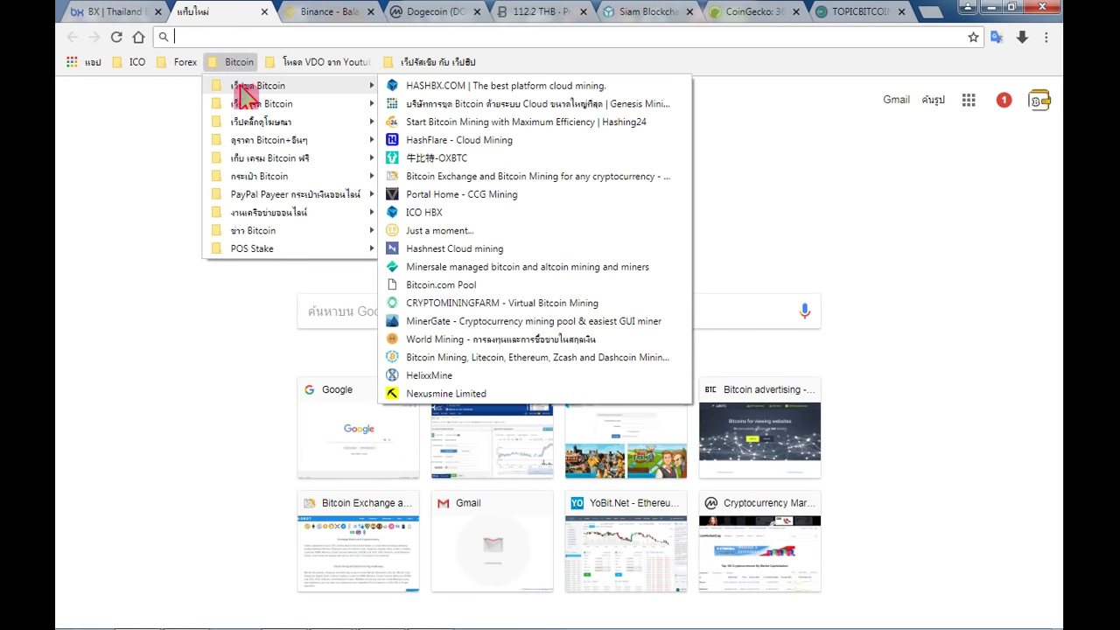
pyautogui.moveTo(266, 104)
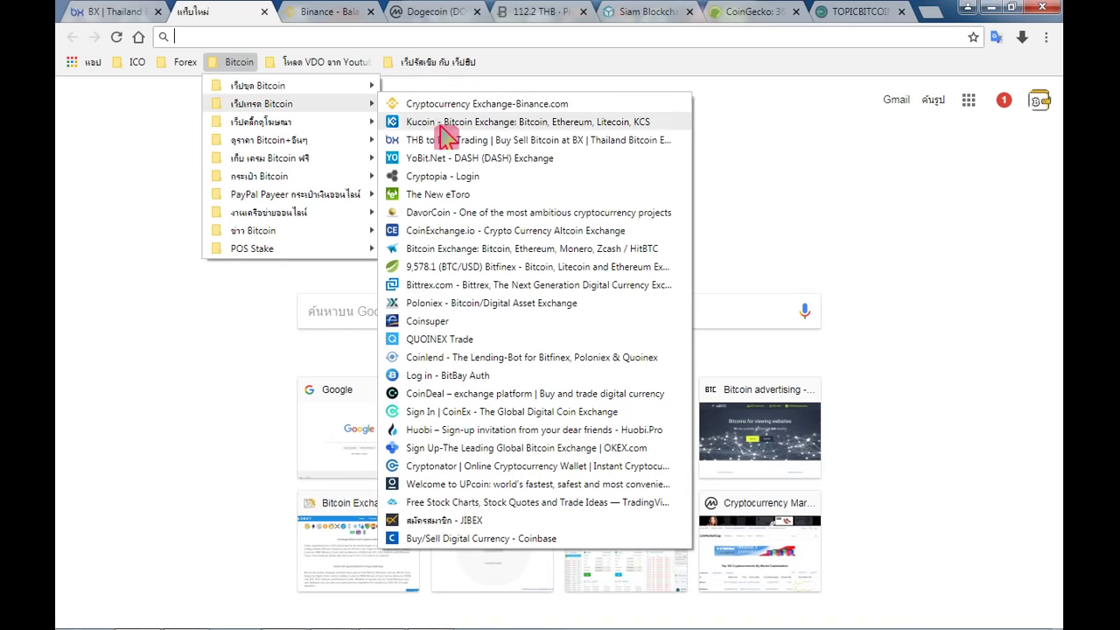
pyautogui.click(438, 140)
# Open YoBit.Net from the bookmarks, then switch to the Binance Balances tab
pyautogui.click(243, 63)
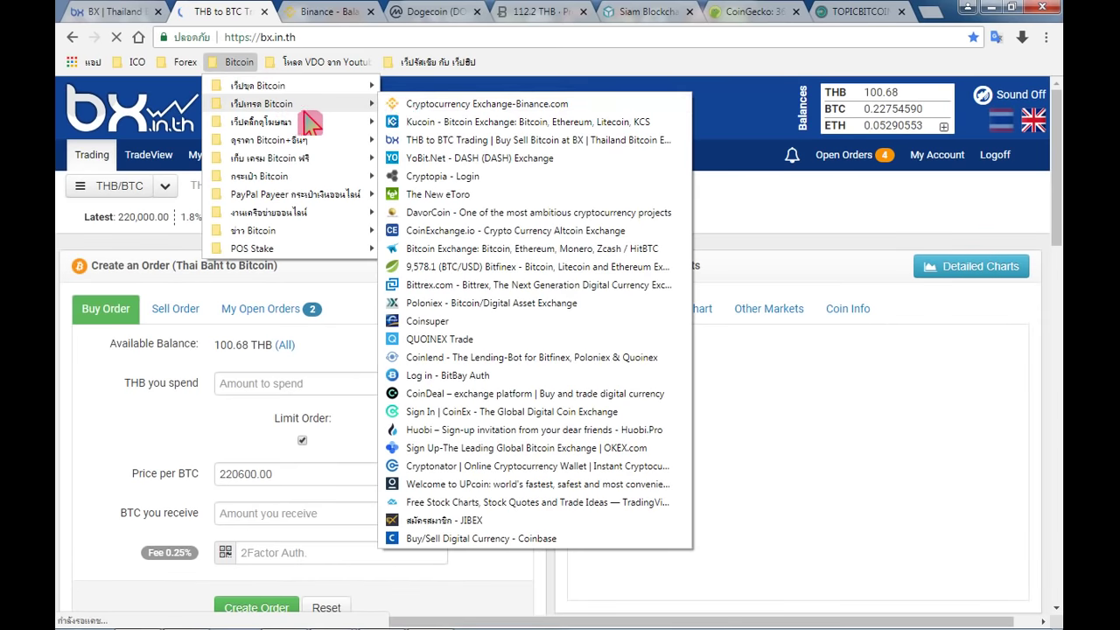
pyautogui.click(425, 158)
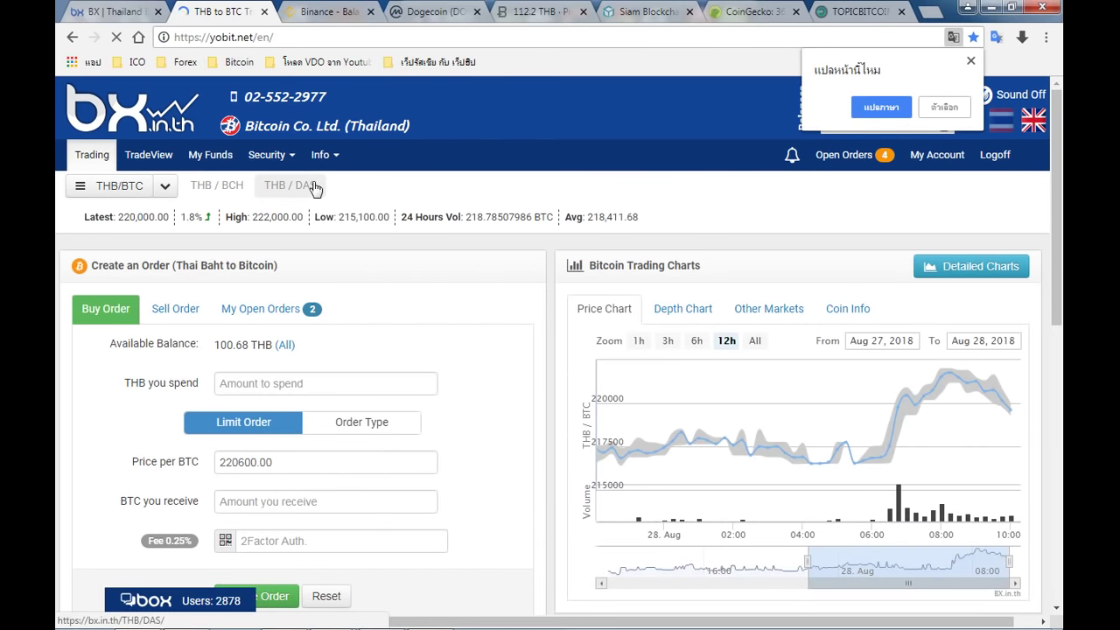
pyautogui.click(328, 13)
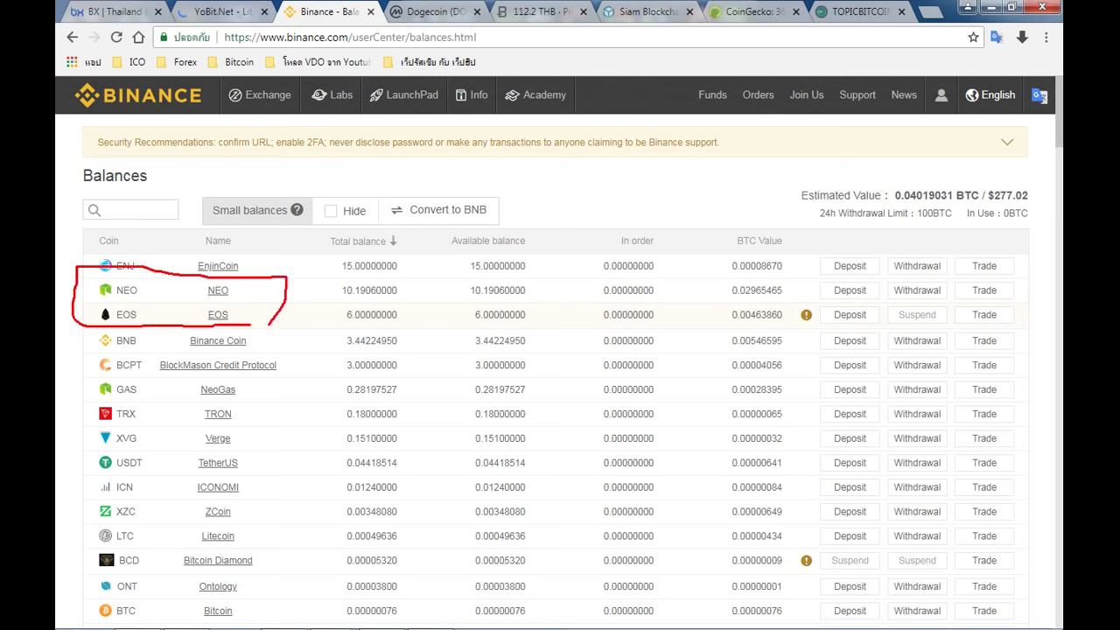
# On BX's Withdraw page, pick Ethereum then BitcoinCash to show the 0.00010000 BCH fee
pyautogui.click(149, 13)
pyautogui.scroll(3, 242, 298)
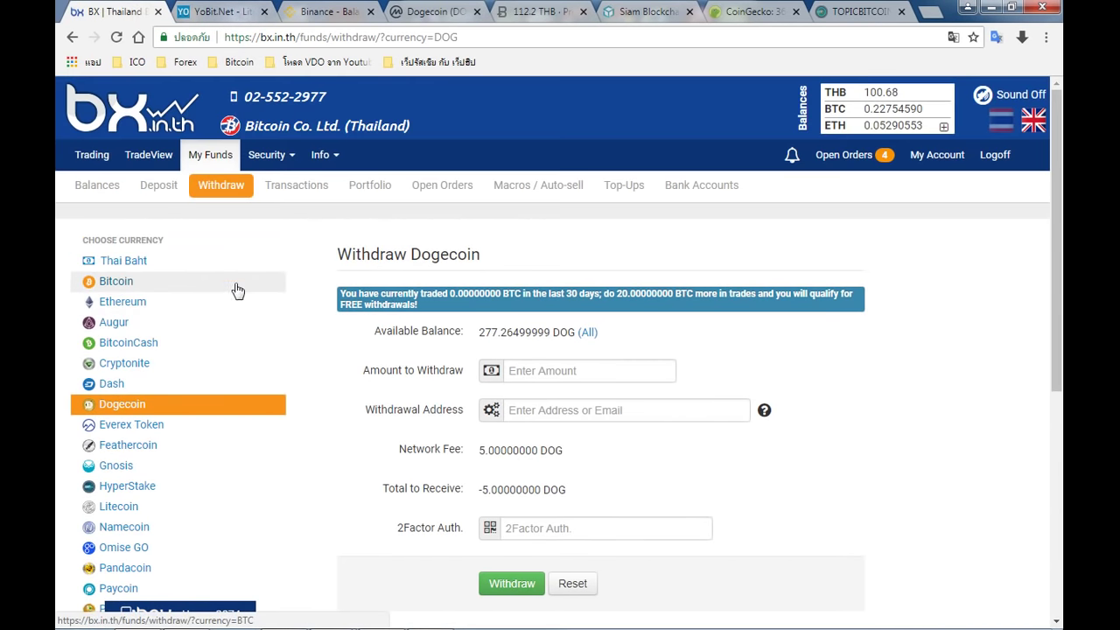
pyautogui.click(122, 303)
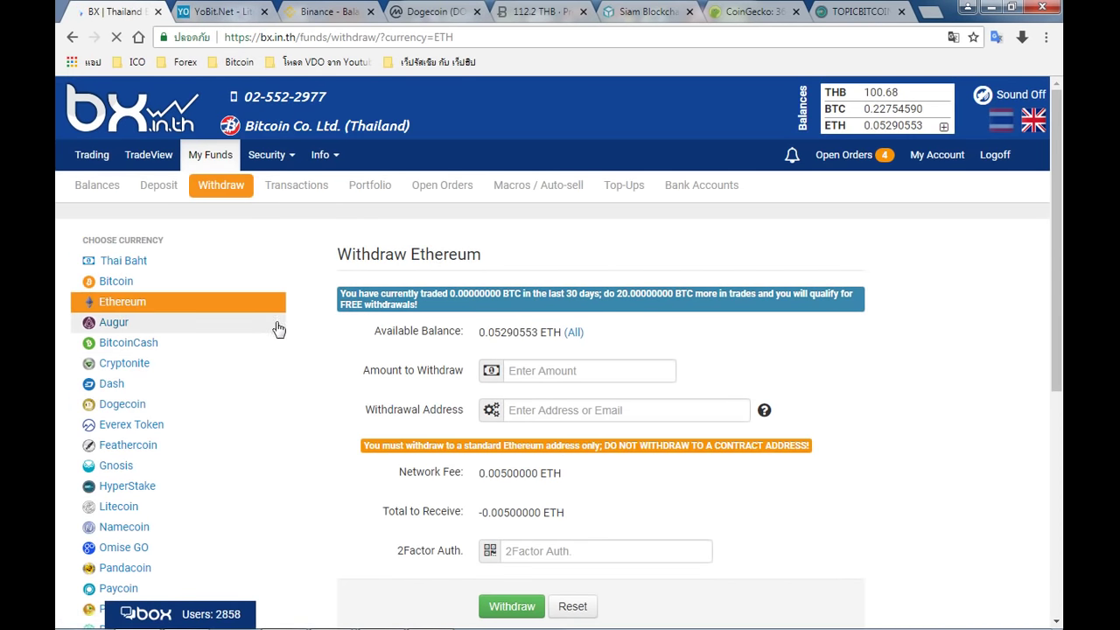
pyautogui.click(151, 349)
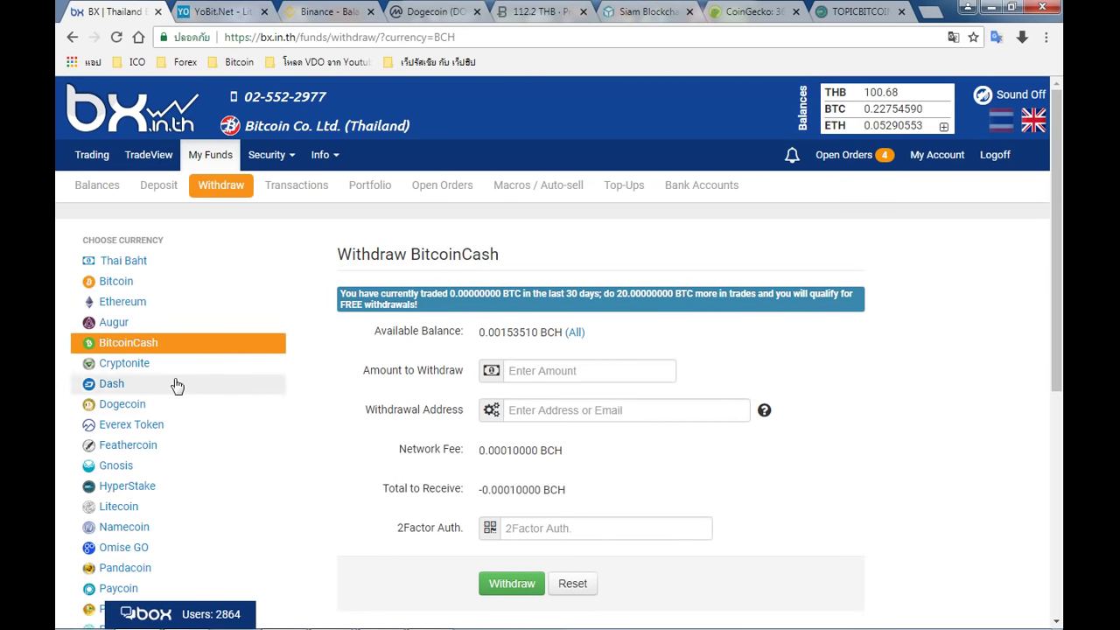
pyautogui.press('Escape')
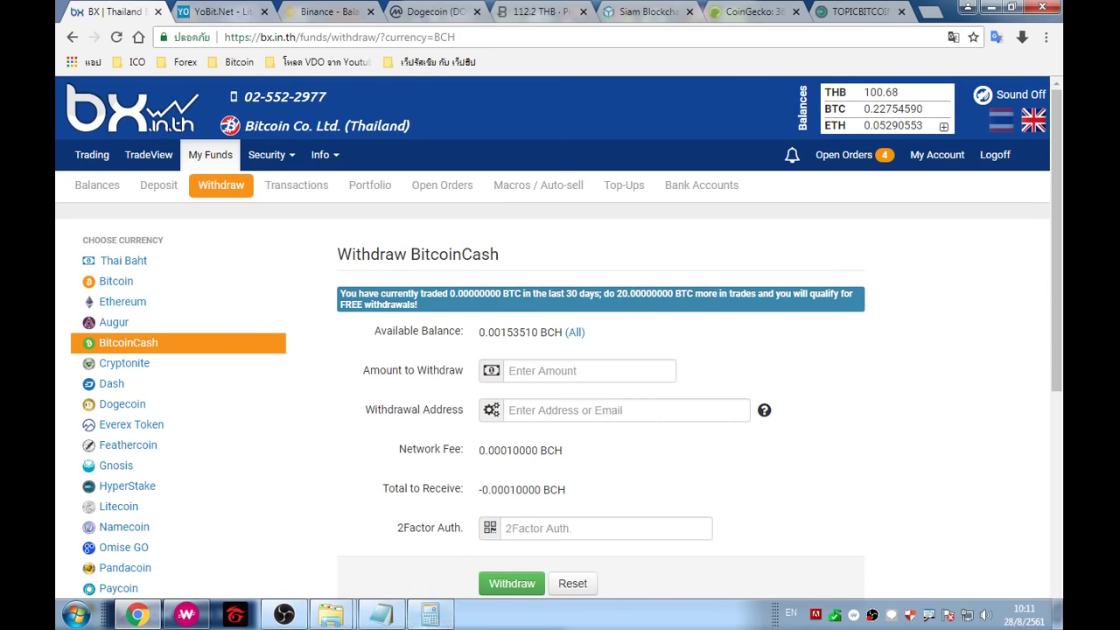
# Enter the BCH fee 0.0001 into Windows Calculator
pyautogui.click(430, 616)
pyautogui.click(354, 252)
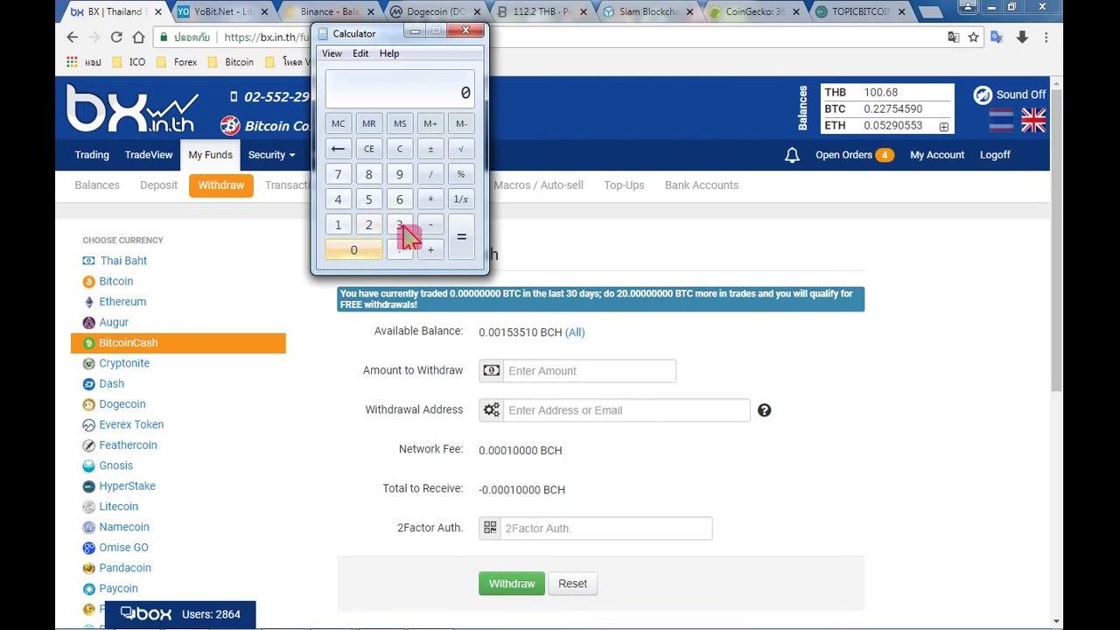
pyautogui.click(399, 250)
pyautogui.click(400, 151)
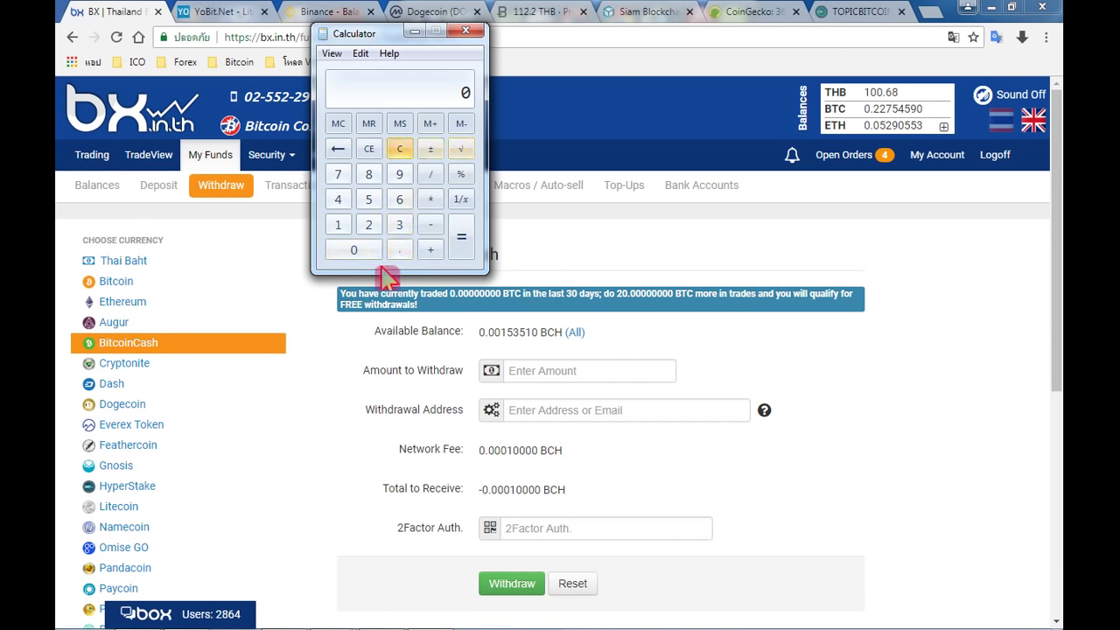
pyautogui.click(399, 250)
pyautogui.click(354, 249)
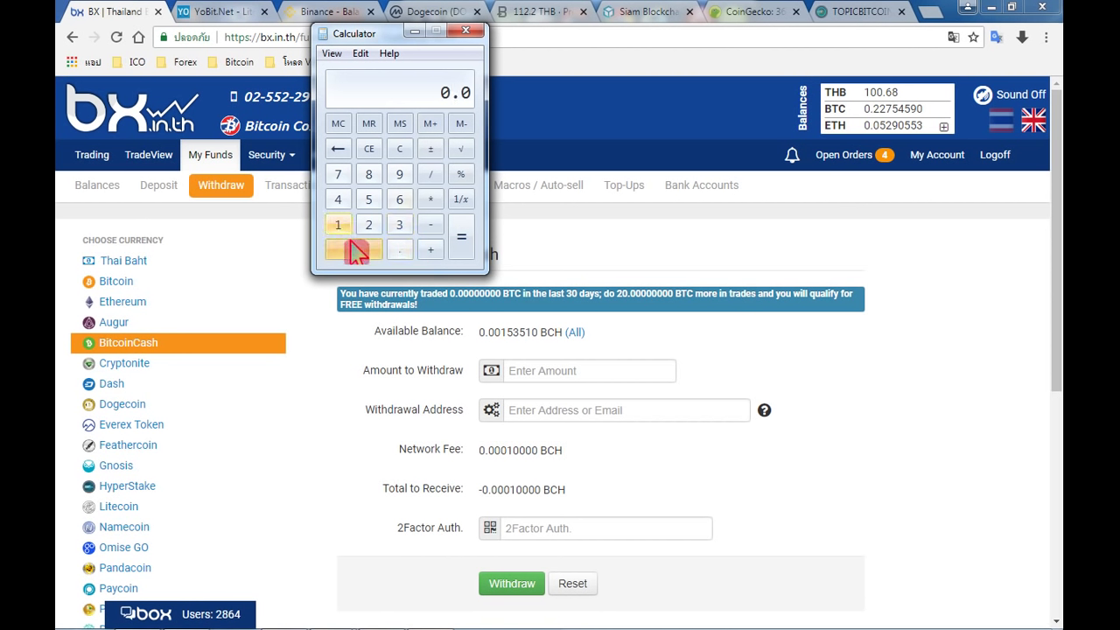
pyautogui.click(350, 250)
pyautogui.click(339, 225)
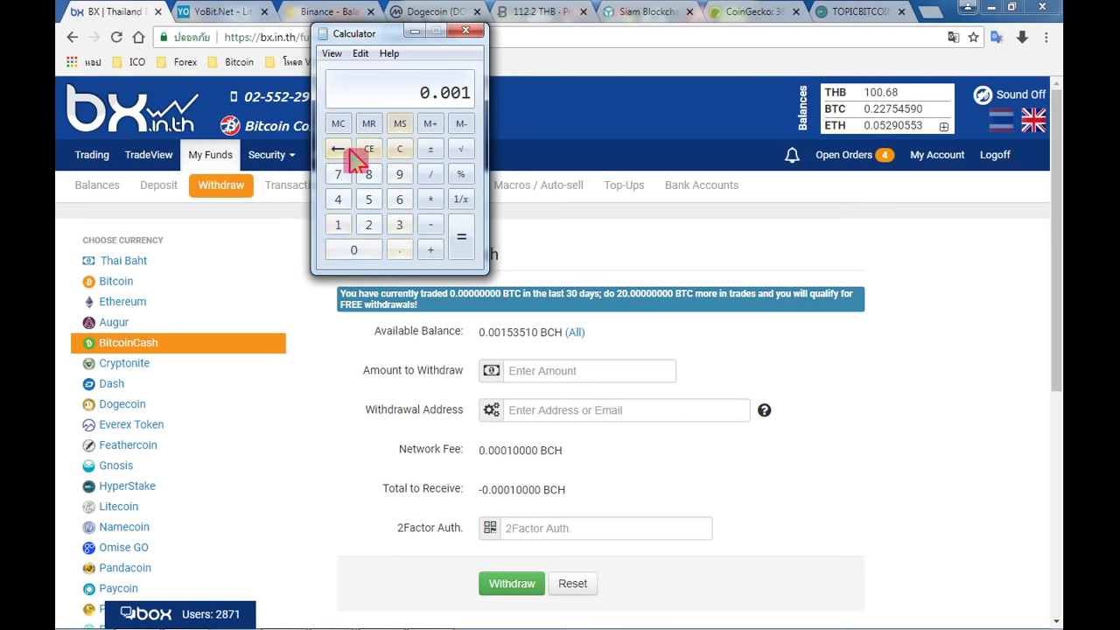
pyautogui.click(338, 149)
pyautogui.click(353, 249)
pyautogui.click(338, 225)
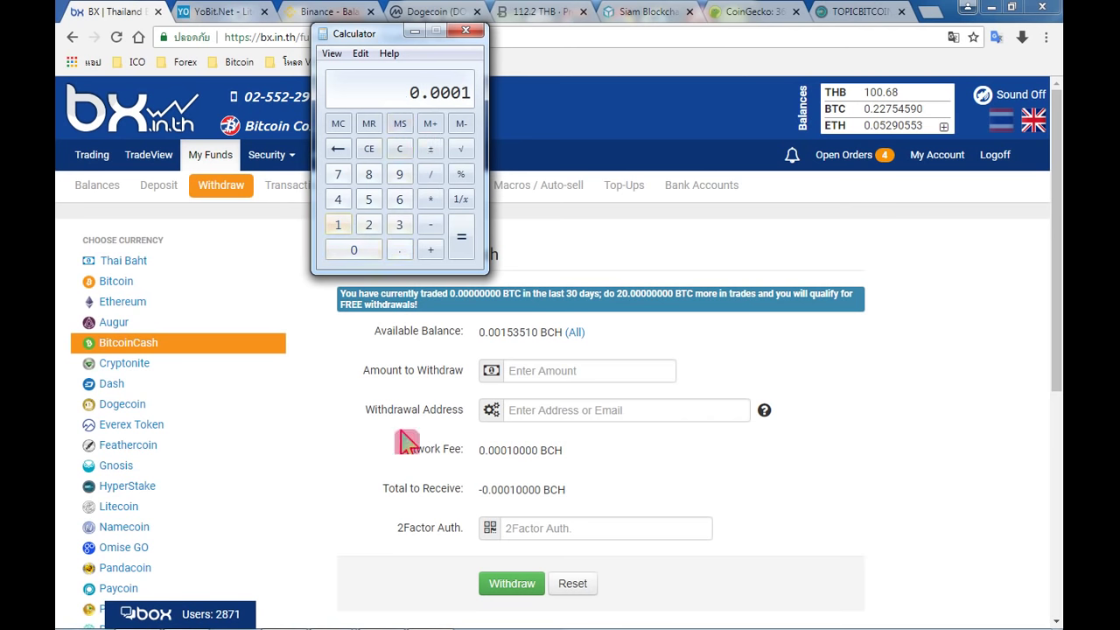
# Compare BX's Bitcoin and BitcoinCash withdrawal fees, then return to CoinMarketCap's Dogecoin markets
pyautogui.click(115, 281)
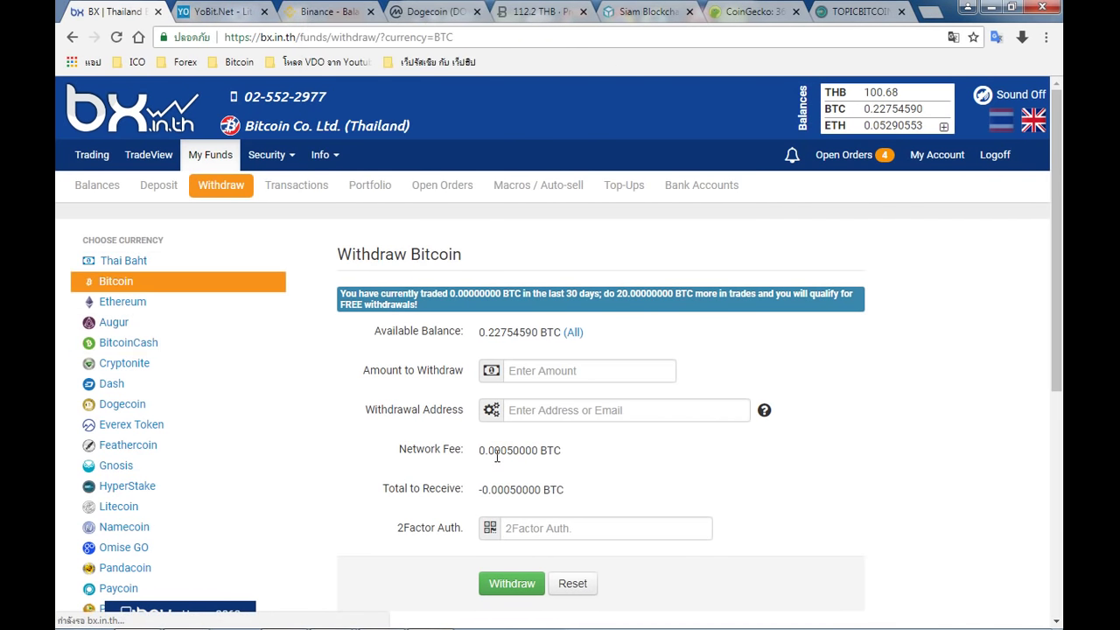
pyautogui.click(136, 345)
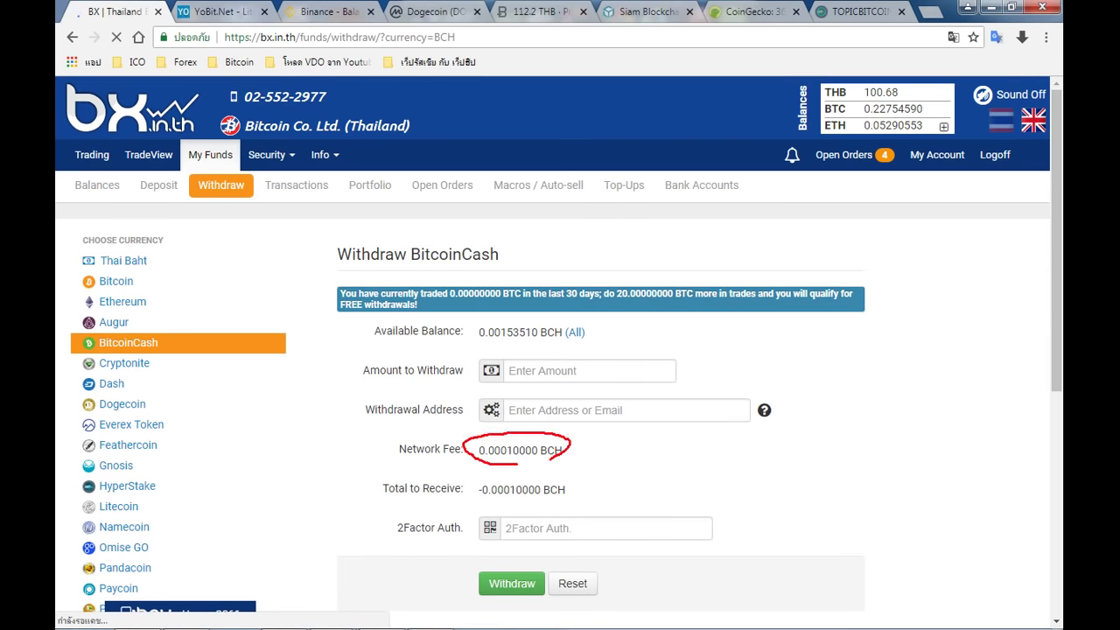
pyautogui.click(442, 11)
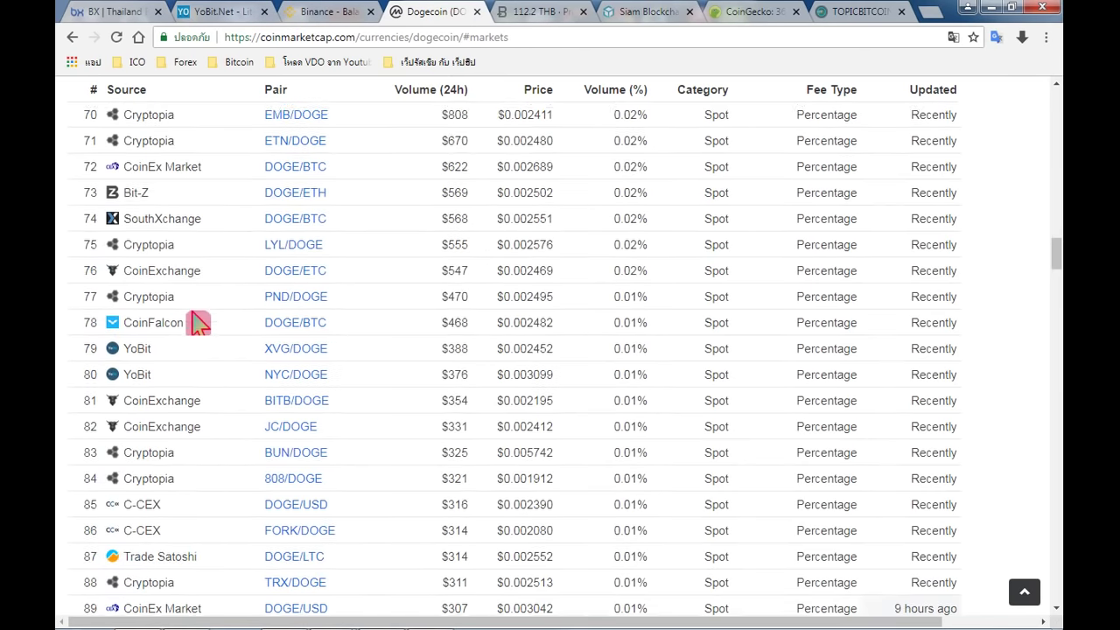
# Show CoinMarketCap's ranking list and place Calculator clear of the price table
pyautogui.scroll(8, 470, 118)
pyautogui.scroll(15, 470, 118)
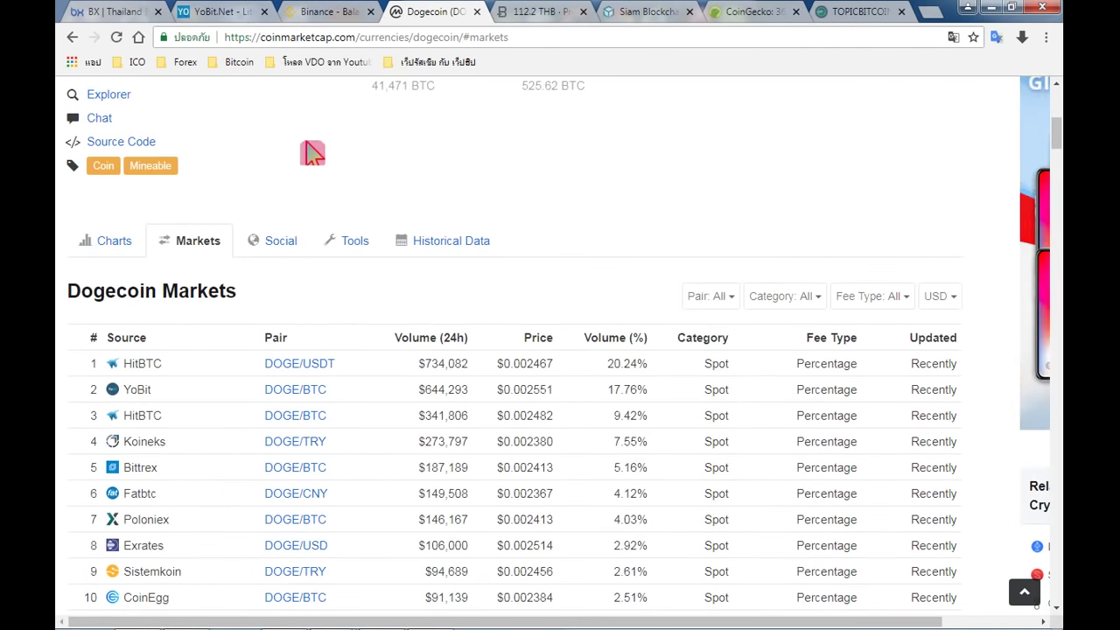
pyautogui.scroll(5, 284, 218)
pyautogui.click(173, 235)
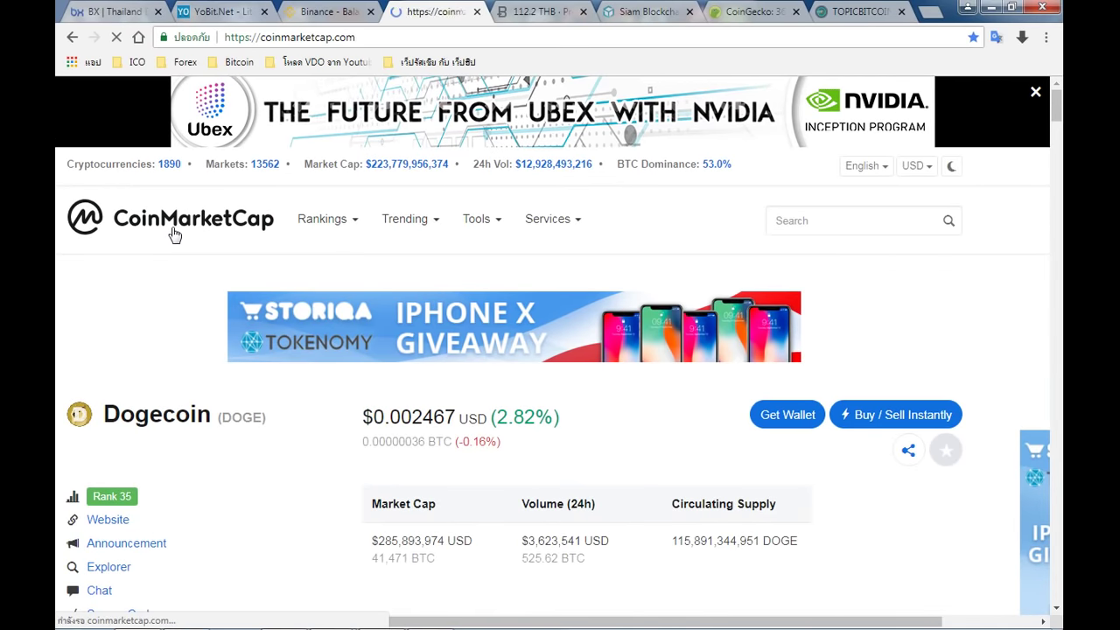
pyautogui.scroll(-5, 262, 320)
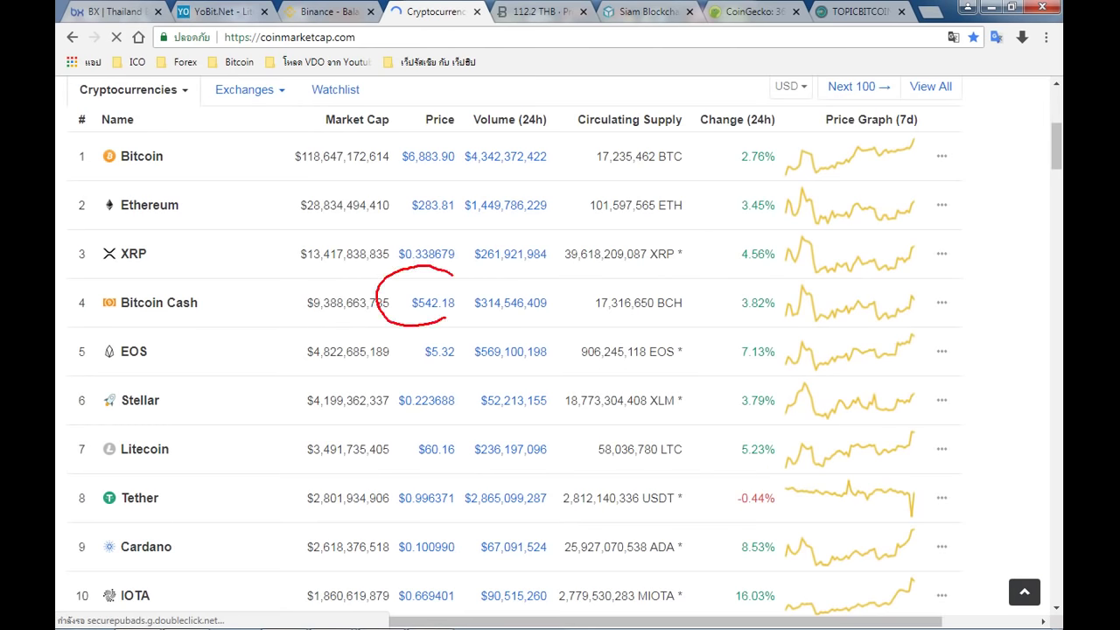
pyautogui.press('Escape')
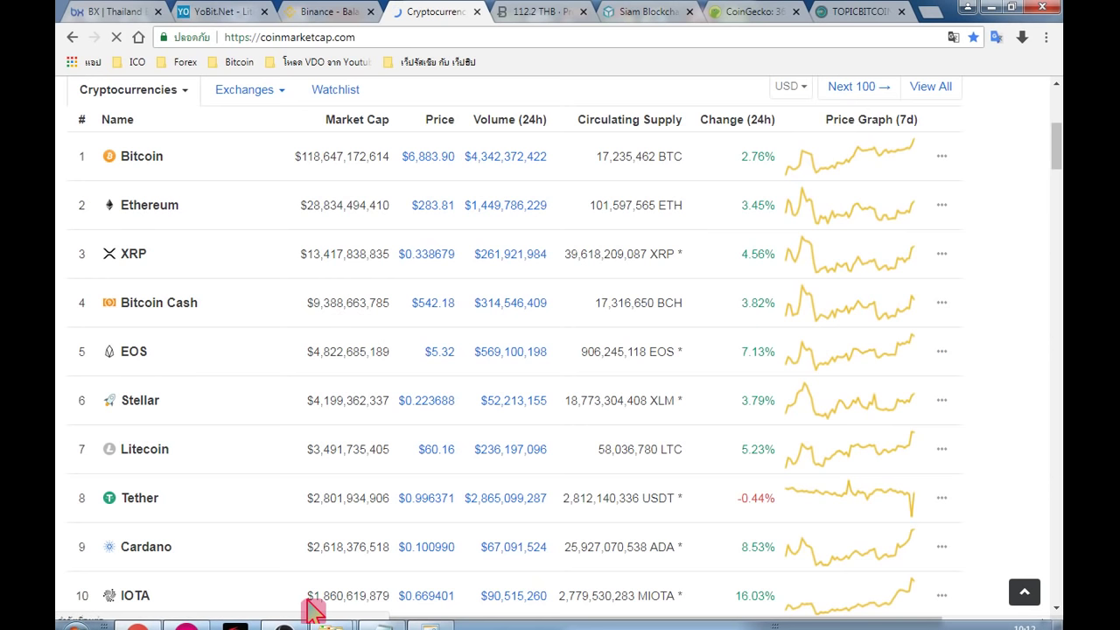
pyautogui.click(313, 617)
pyautogui.moveTo(403, 31); pyautogui.dragTo(299, 29)
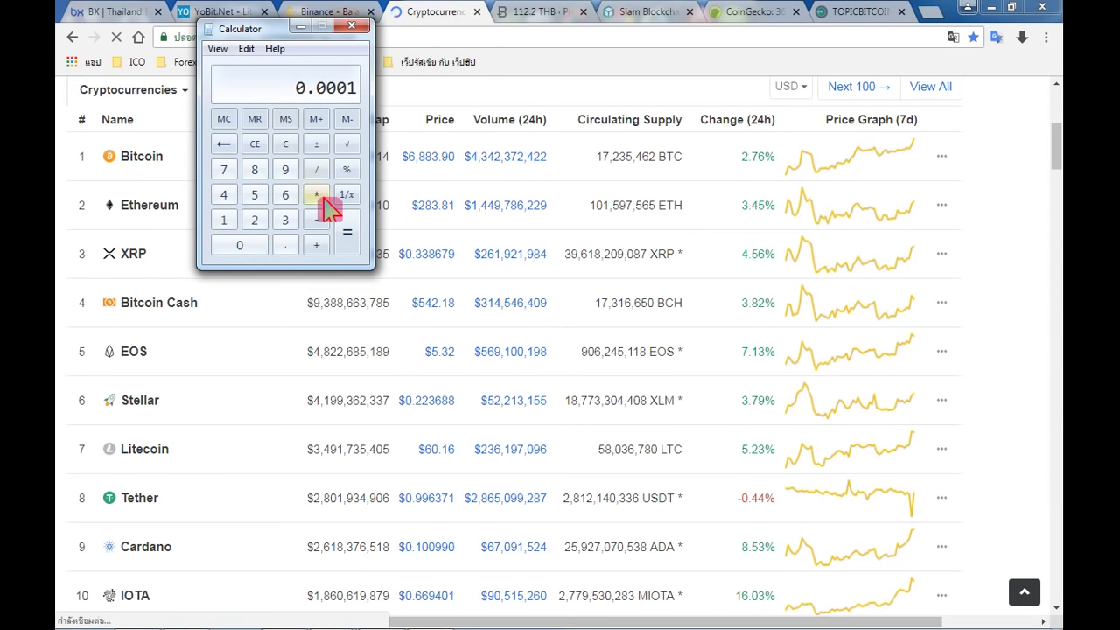
# Multiply the 0.0001 BCH fee by Bitcoin Cash's 542 price, storing 0.0542 in memory
pyautogui.click(316, 194)
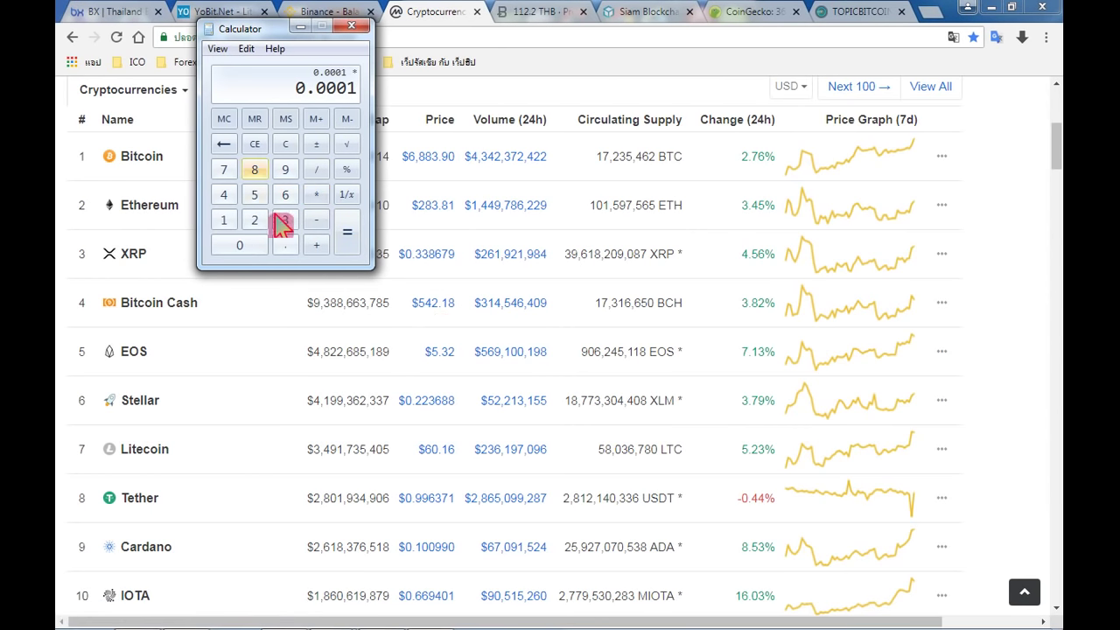
pyautogui.click(254, 194)
pyautogui.click(223, 194)
pyautogui.click(254, 219)
pyautogui.click(340, 248)
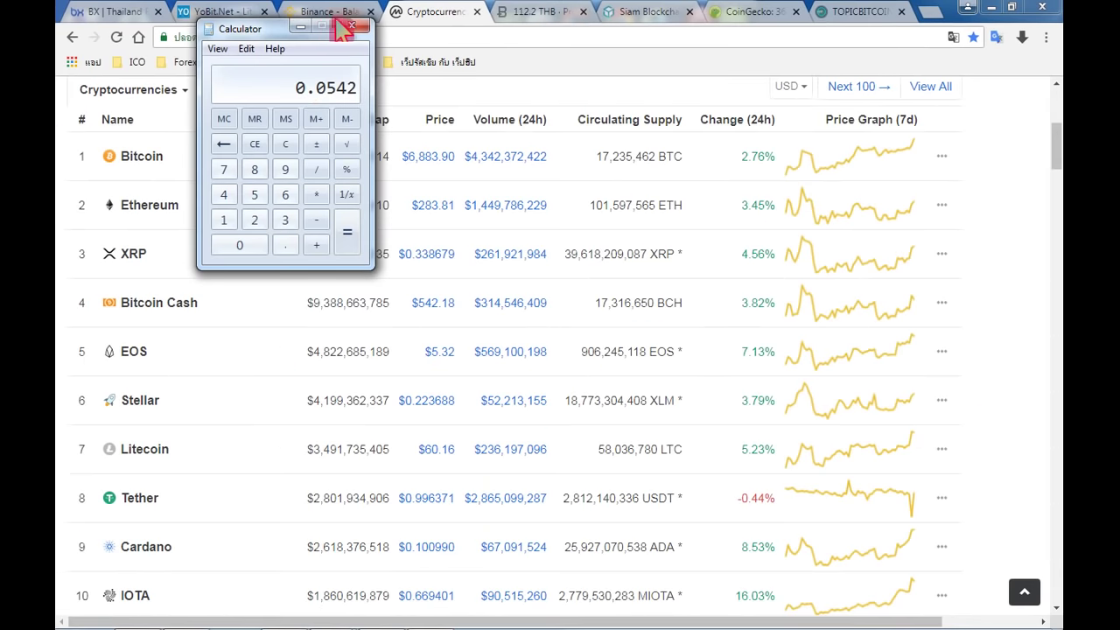
pyautogui.click(423, 237)
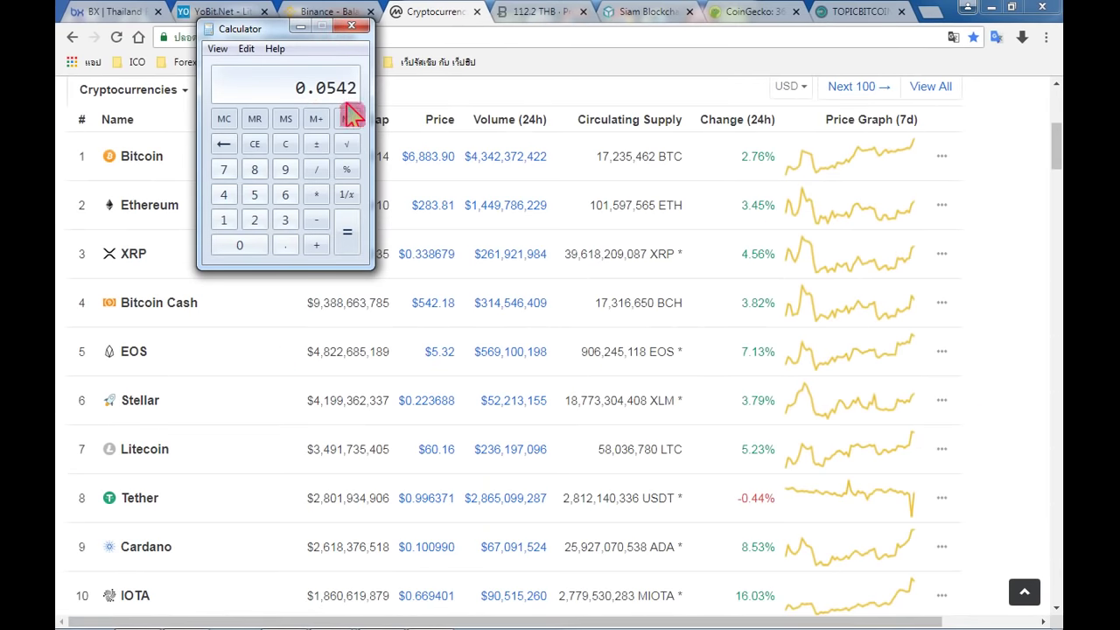
# Multiply 0.0542 by 33 to get 1.7886
pyautogui.click(316, 194)
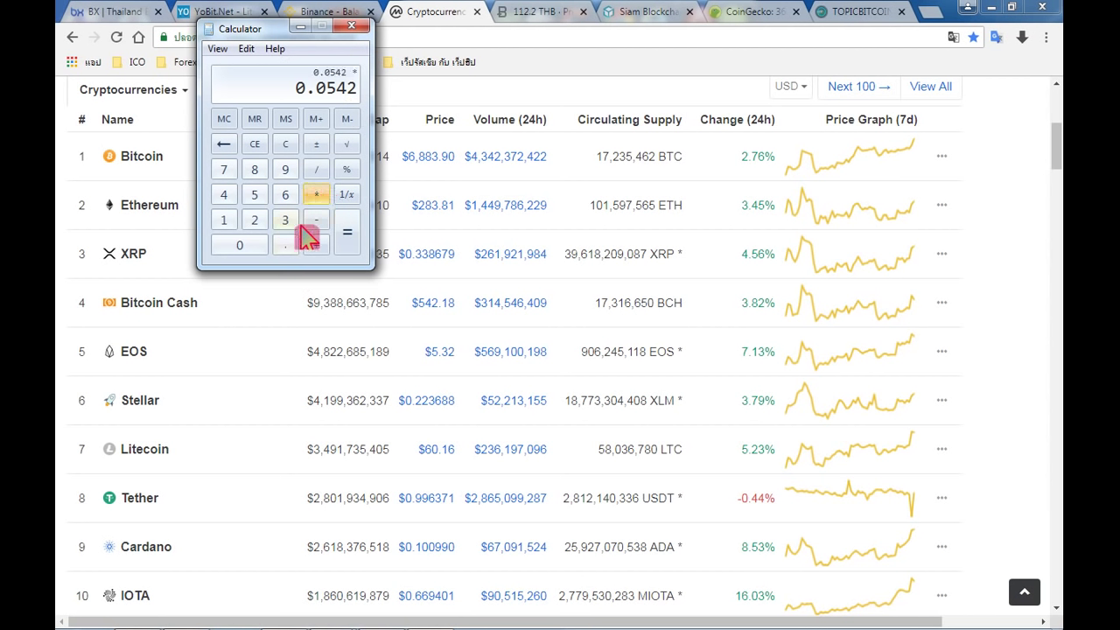
pyautogui.click(297, 224)
pyautogui.click(348, 235)
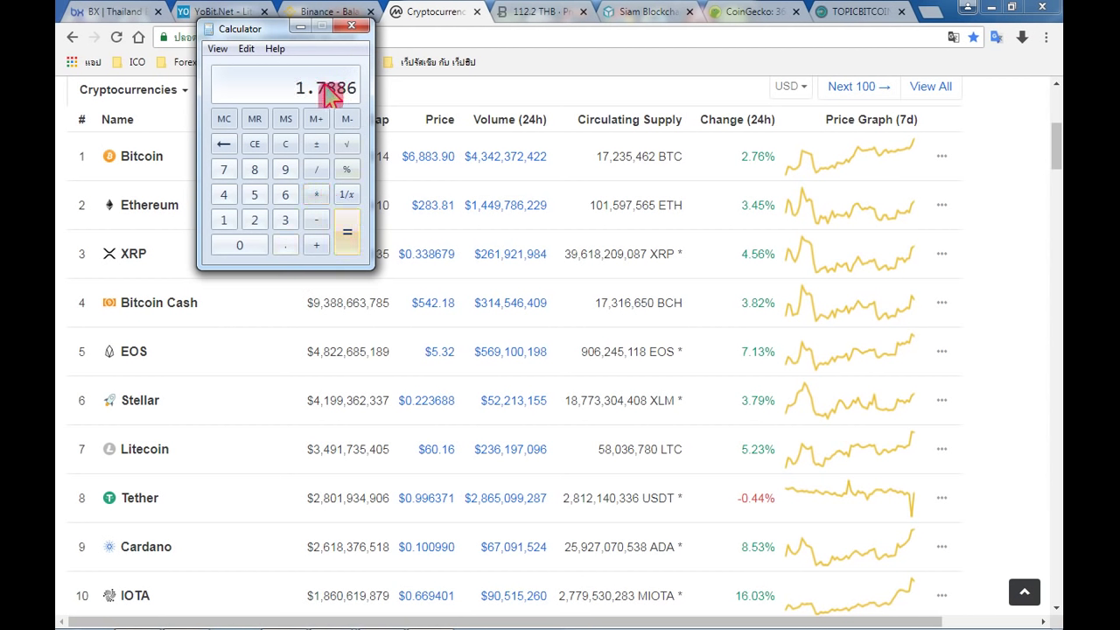
# Mark the 0.0005 BTC = 112.2 THB result in the Preev converter
pyautogui.click(545, 12)
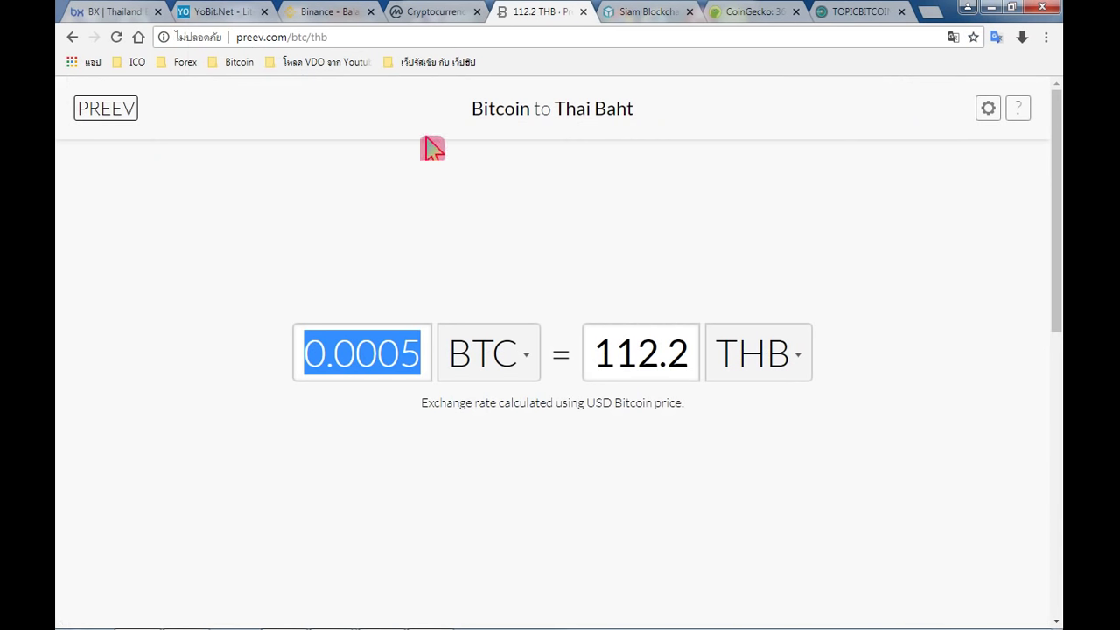
pyautogui.moveTo(622, 268)
pyautogui.mouseDown()
pyautogui.moveTo(675, 271)
pyautogui.moveTo(625, 290)
pyautogui.mouseUp()
pyautogui.press('Escape')
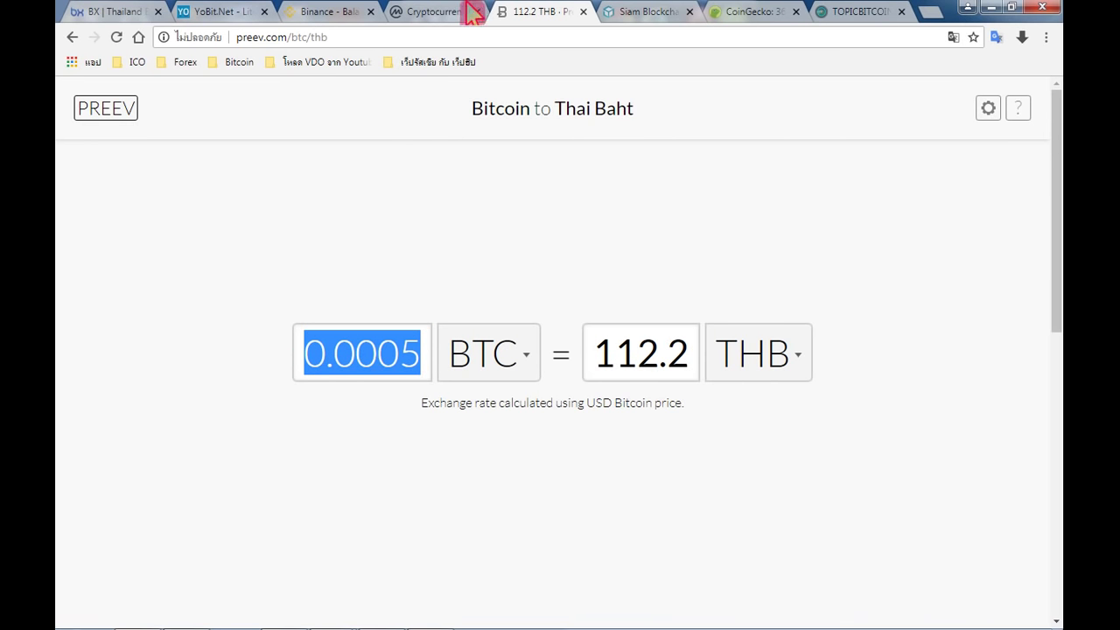
# Flip through the BX, Preev, YoBit and Binance tabs, then open BX.in.th's Trading page
pyautogui.click(122, 12)
pyautogui.click(569, 13)
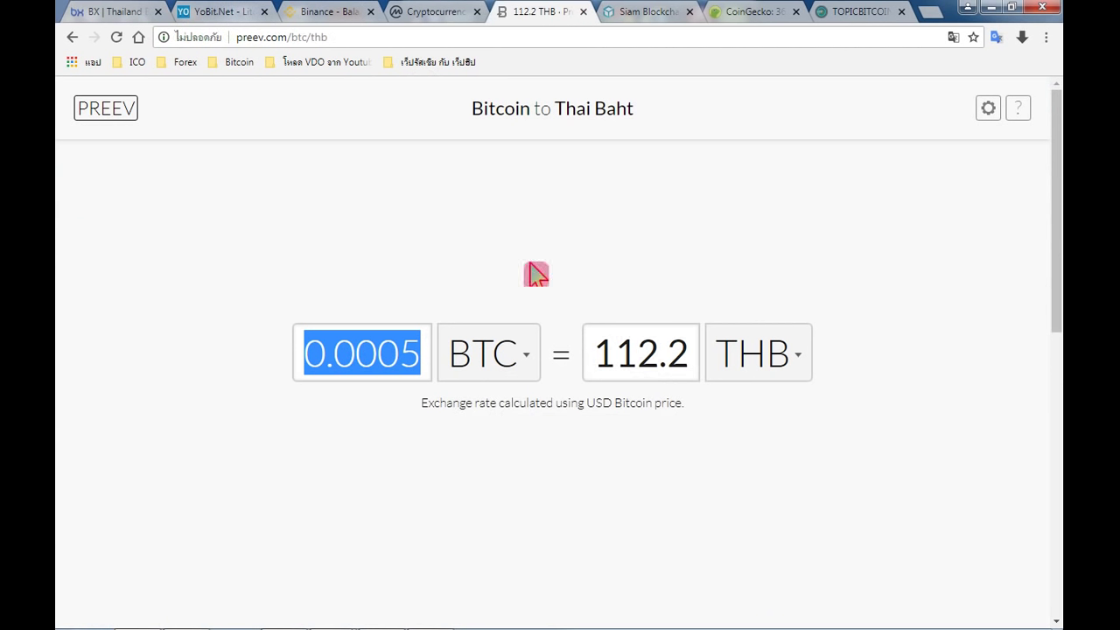
pyautogui.click(235, 12)
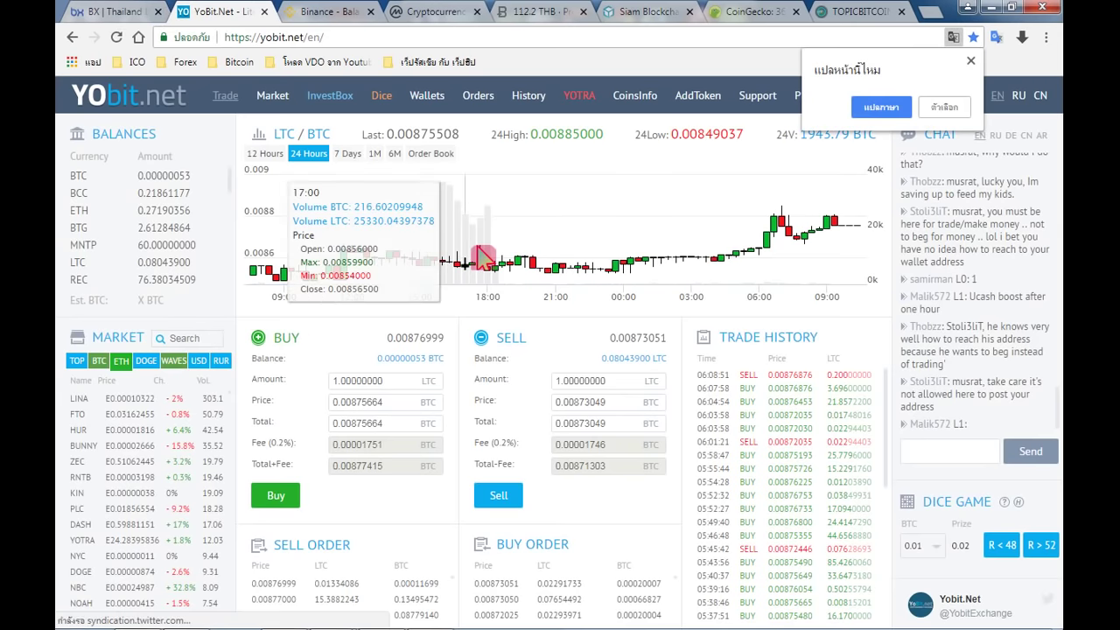
pyautogui.click(315, 13)
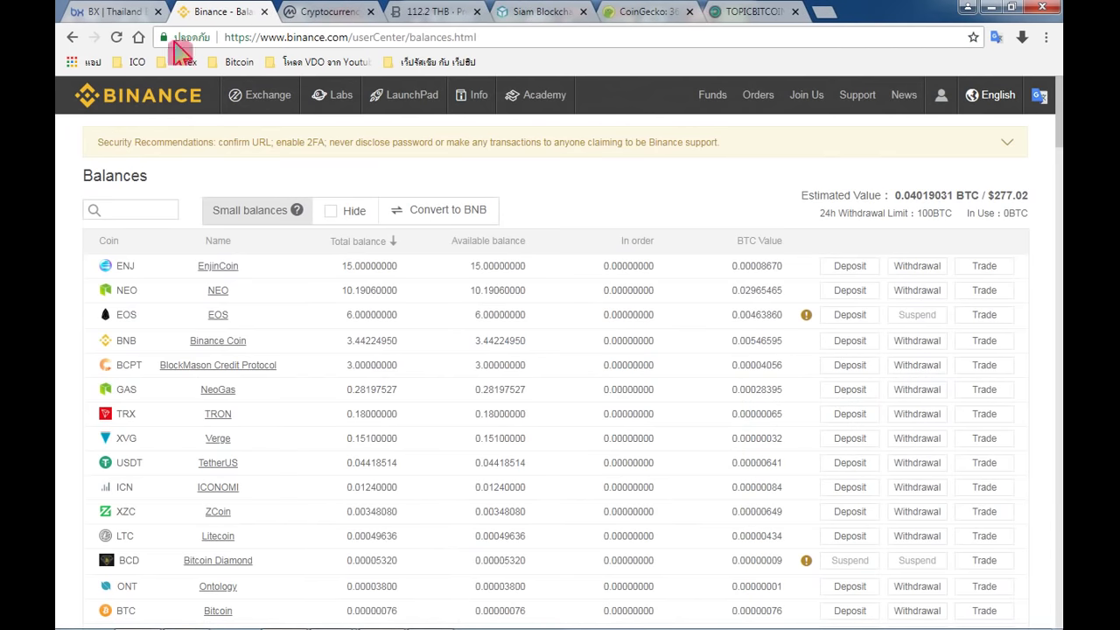
pyautogui.click(121, 12)
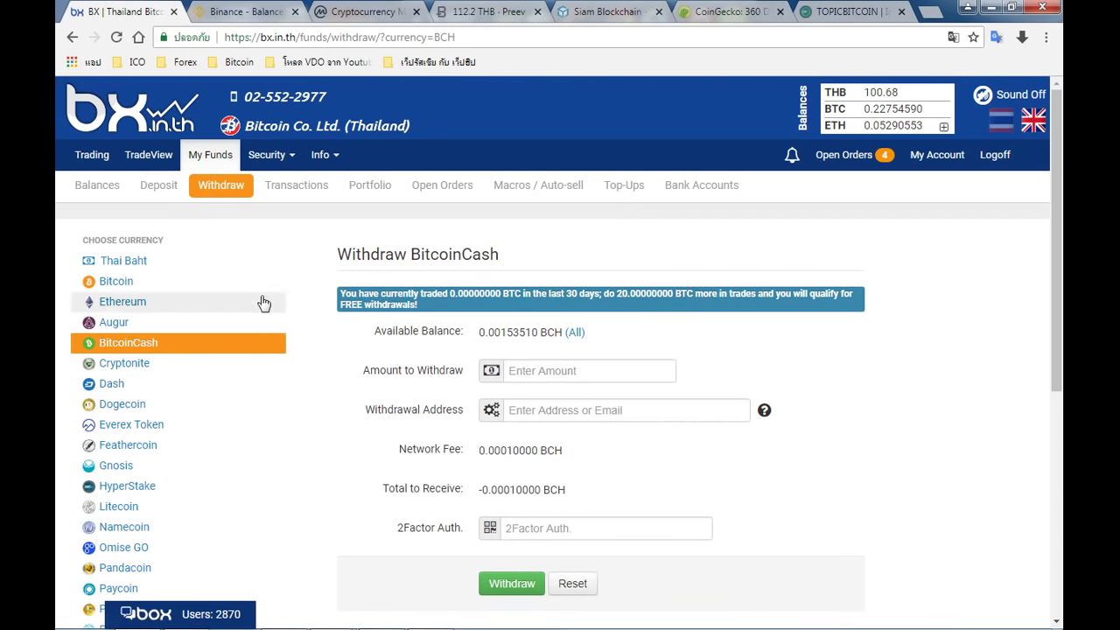
pyautogui.click(90, 163)
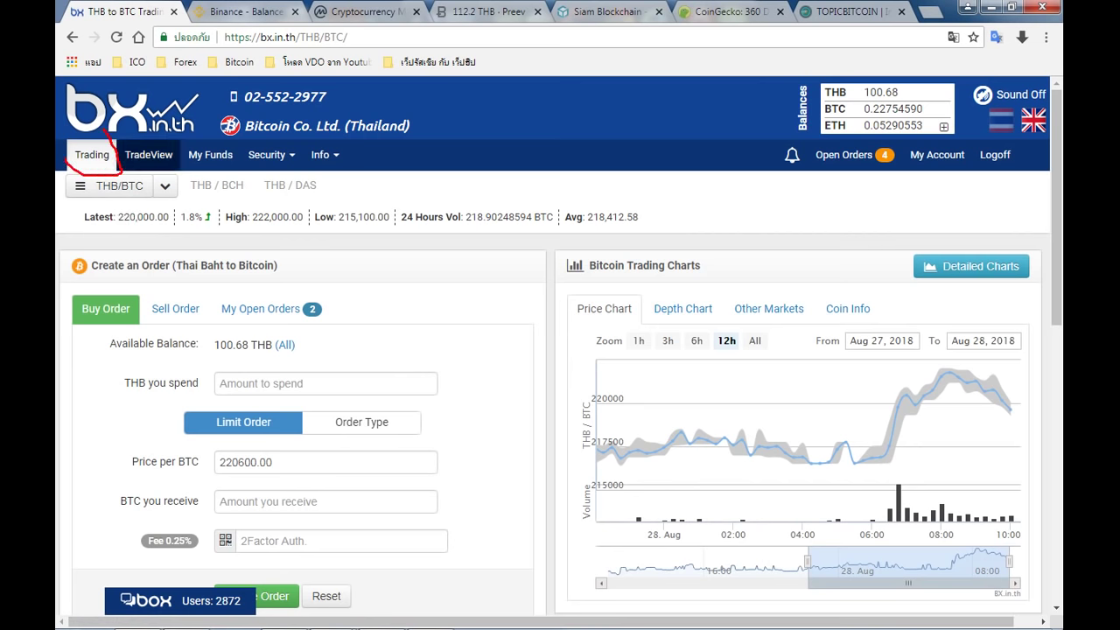
# Switch BX.in.th's market from THB/BTC to THB/BCH
pyautogui.press('Escape')
pyautogui.click(166, 187)
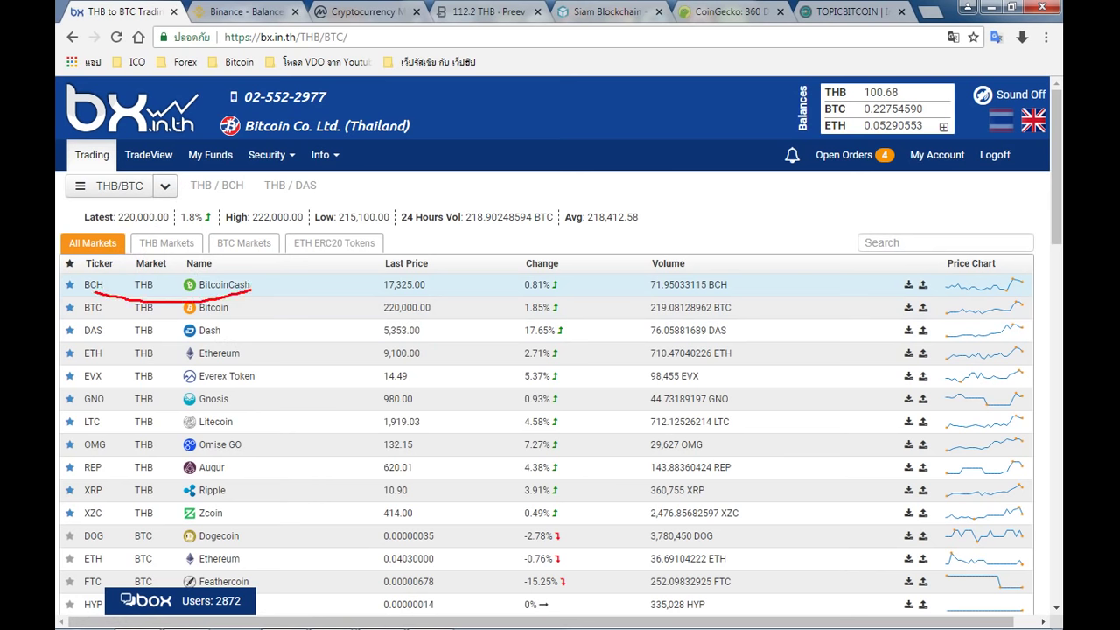
pyautogui.press('Escape')
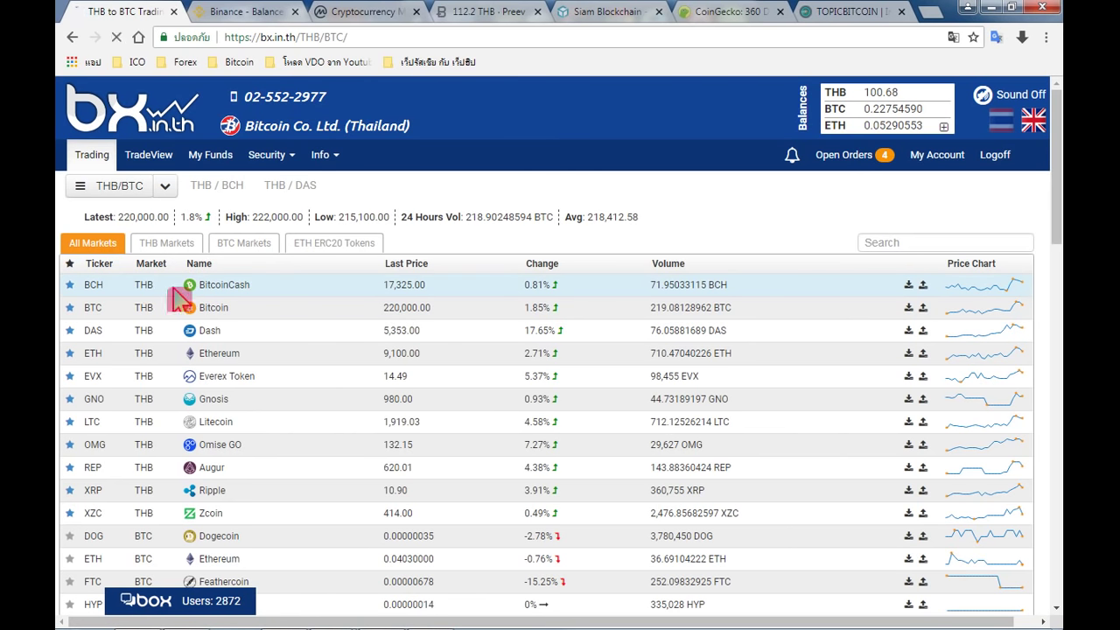
pyautogui.click(171, 287)
# Reopen the markets list and scroll through the full markets table
pyautogui.click(166, 188)
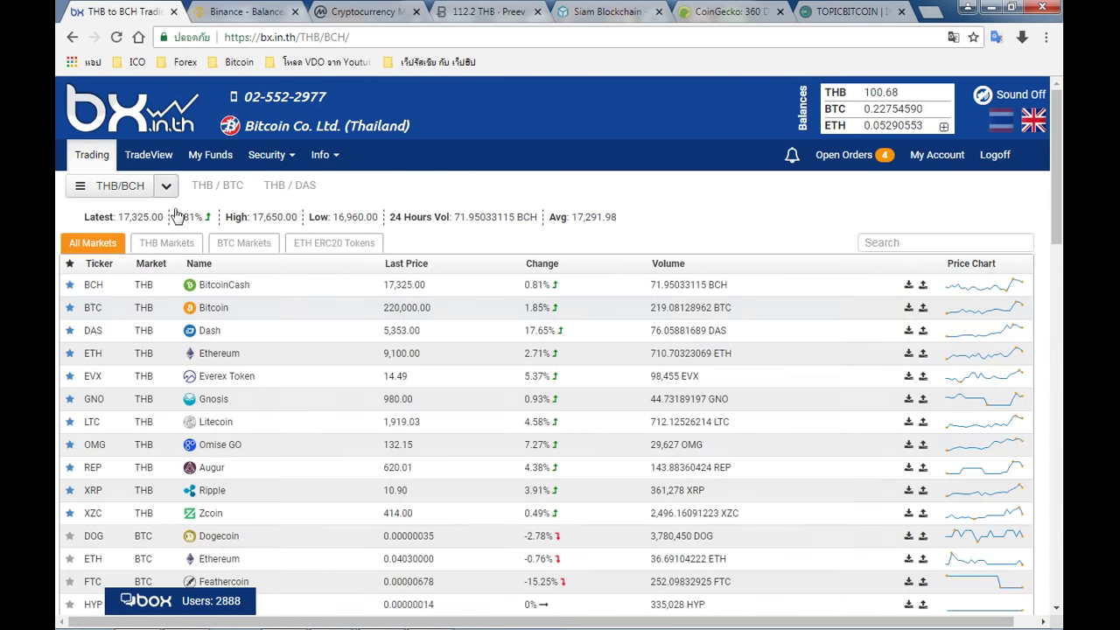
pyautogui.scroll(-5, 170, 320)
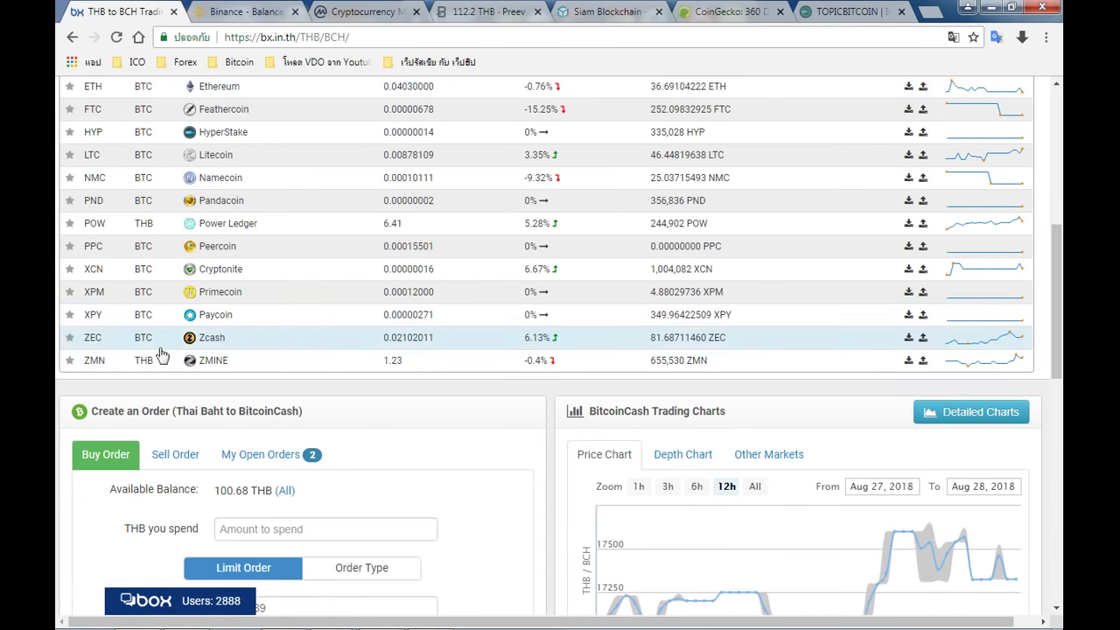
pyautogui.scroll(2, 160, 359)
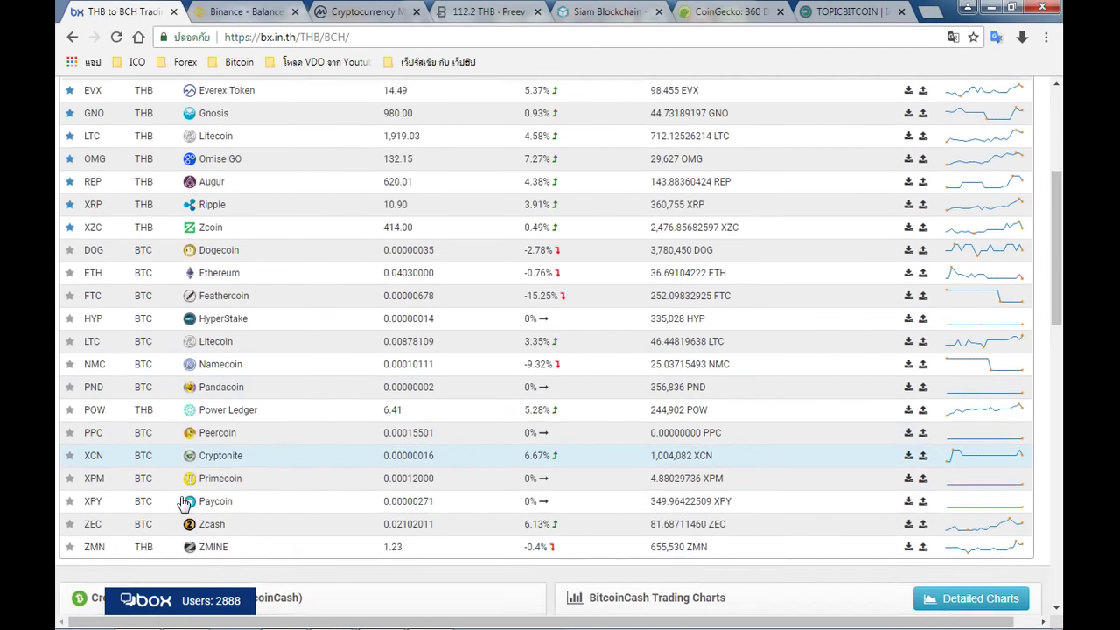
pyautogui.scroll(3, 188, 472)
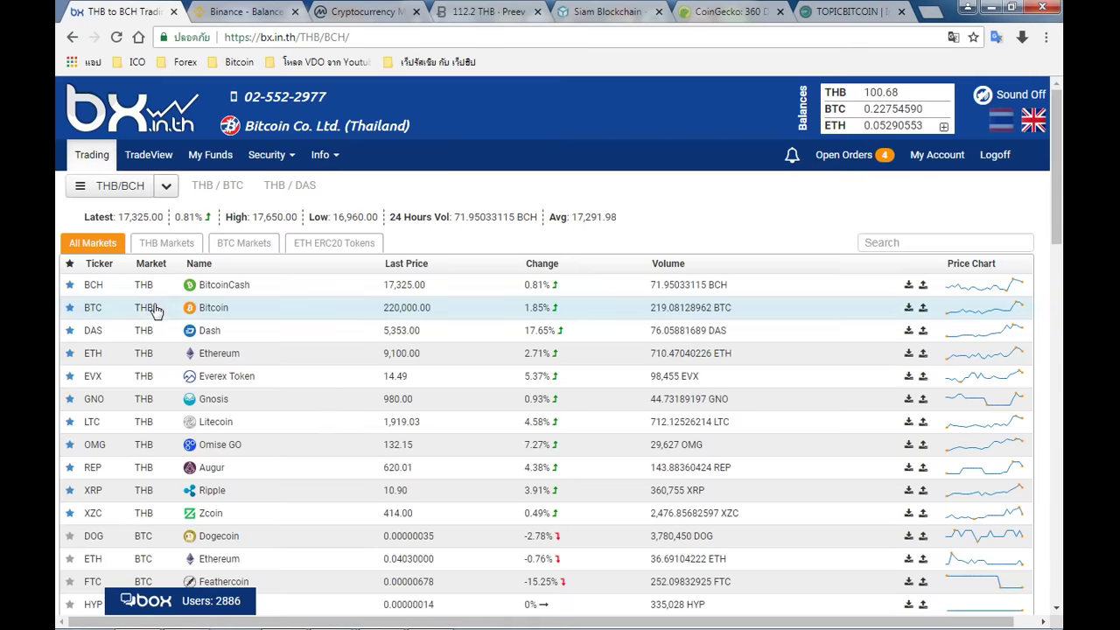
pyautogui.scroll(-2, 156, 308)
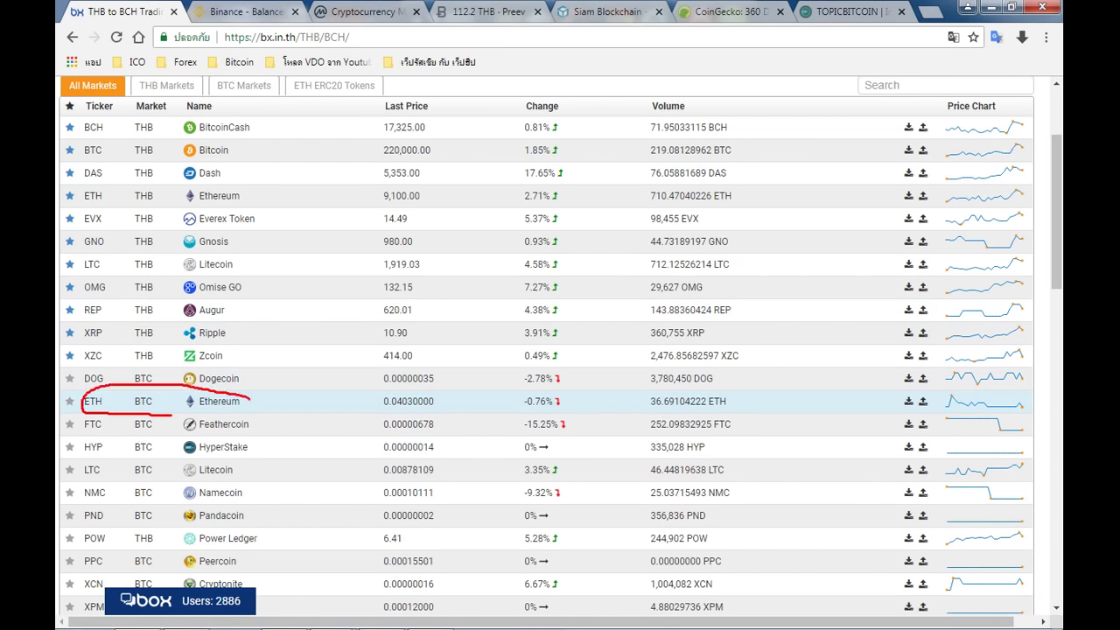
pyautogui.scroll(-3, 150, 411)
pyautogui.scroll(5, 175, 350)
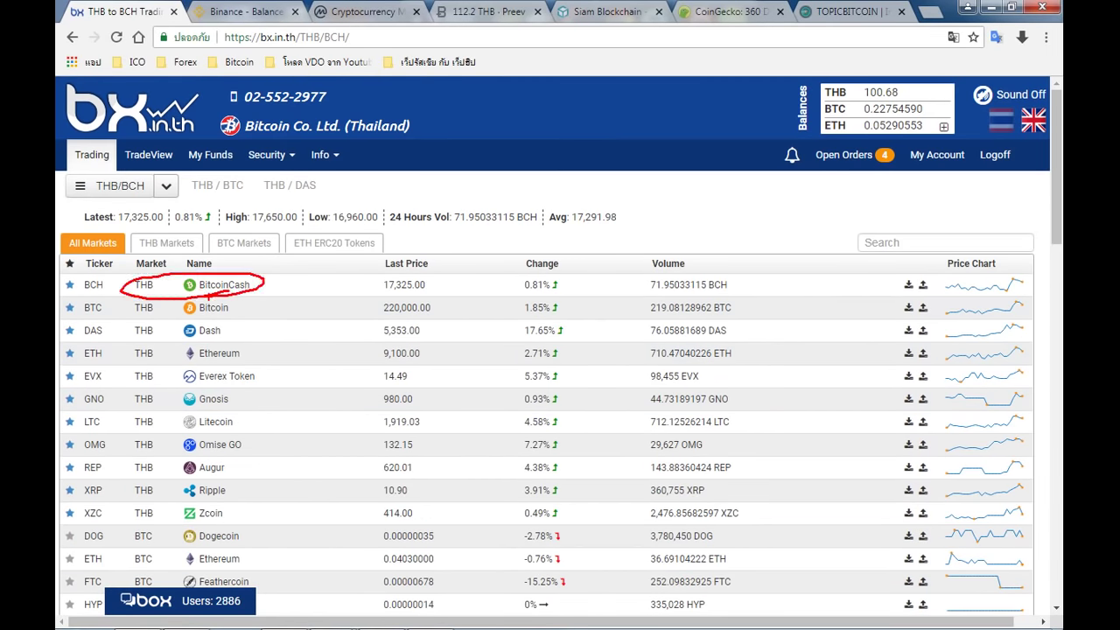
# Bring up the Notepad purchase log showing the 24/1/2018 buy of 0.04922949 BTC
pyautogui.press('Escape')
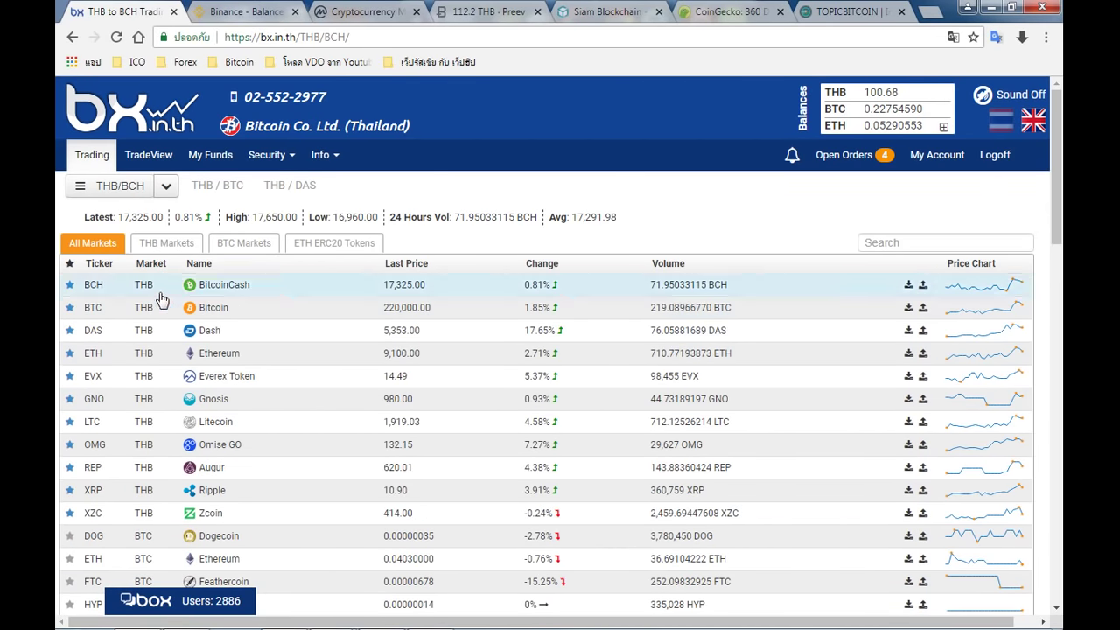
pyautogui.press('Escape')
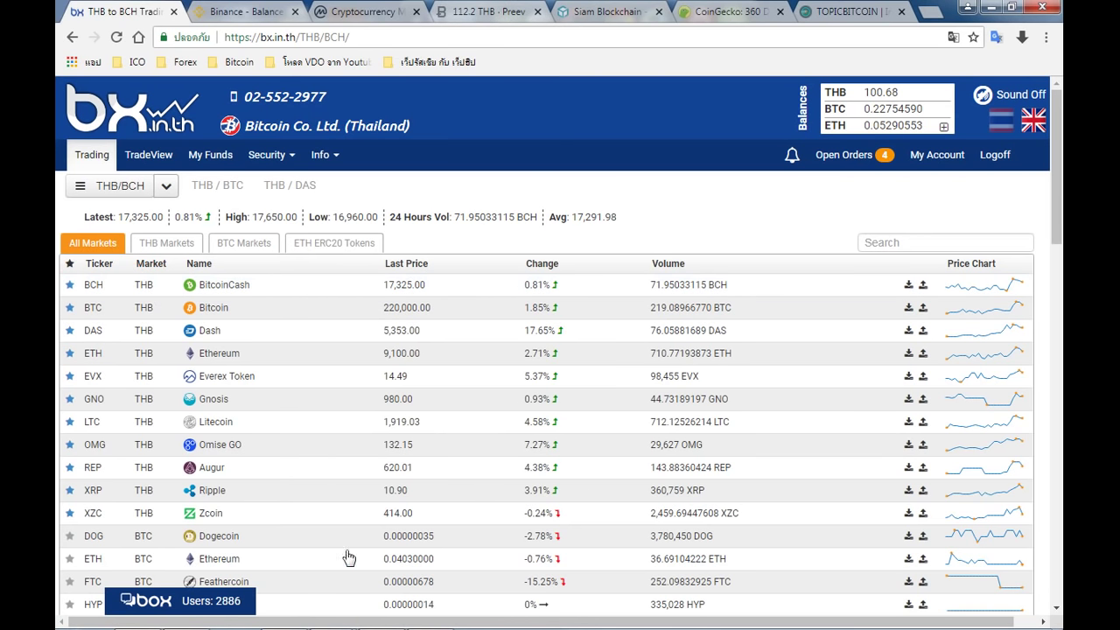
pyautogui.click(382, 614)
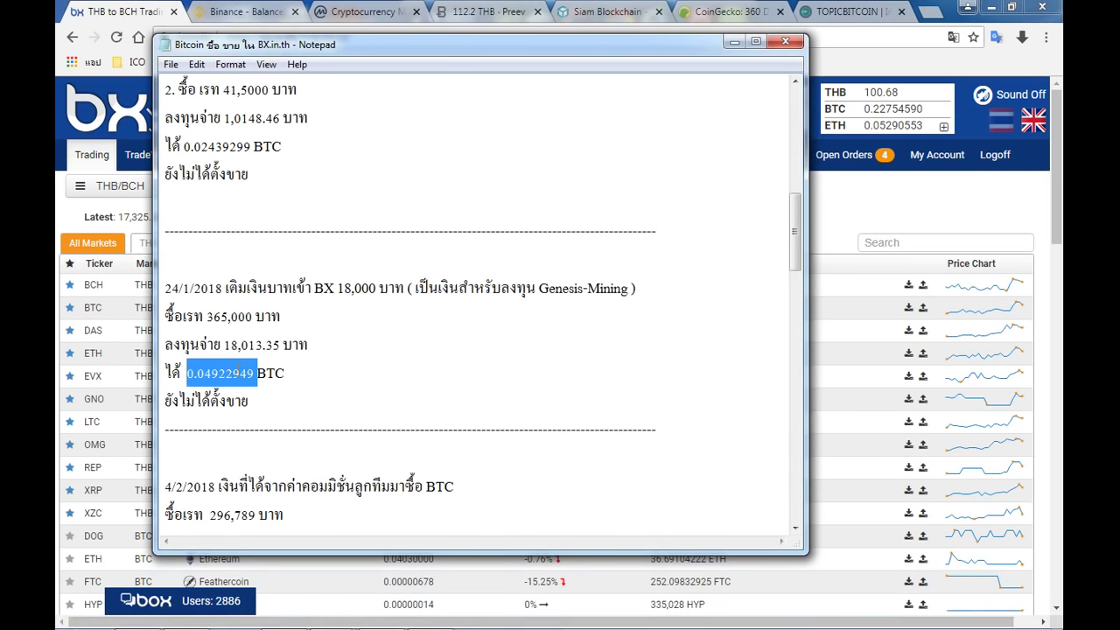
# Paste the noted 0.04922949 BTC into Preev to value it at 11,040 THB, then return to BX.in.th
pyautogui.rightClick(237, 373)
pyautogui.click(289, 421)
pyautogui.click(480, 12)
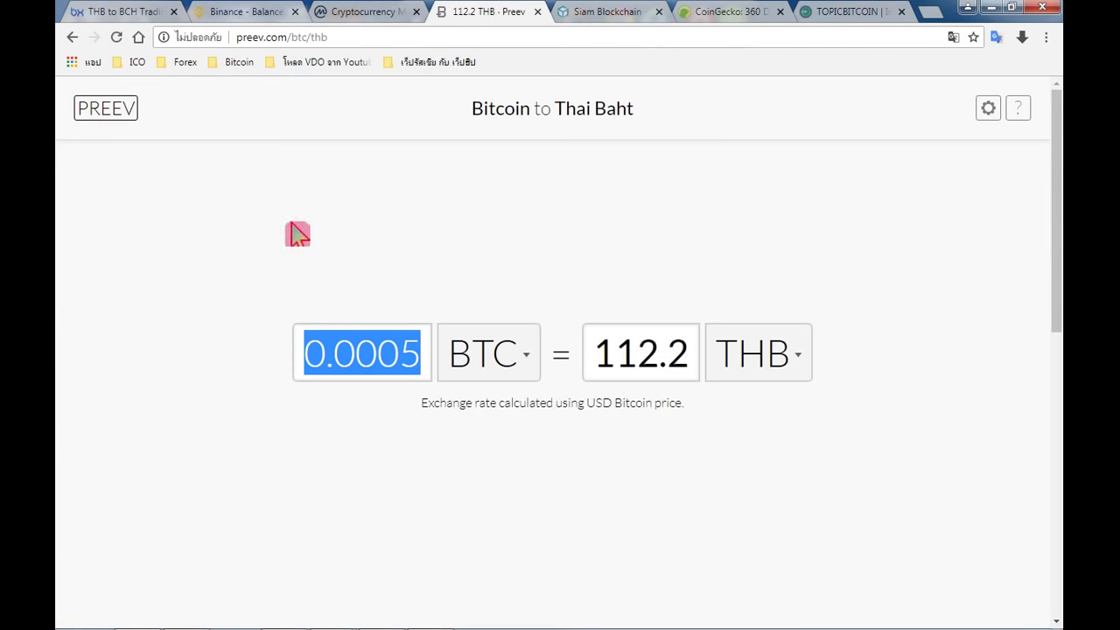
pyautogui.write('0.04922949')
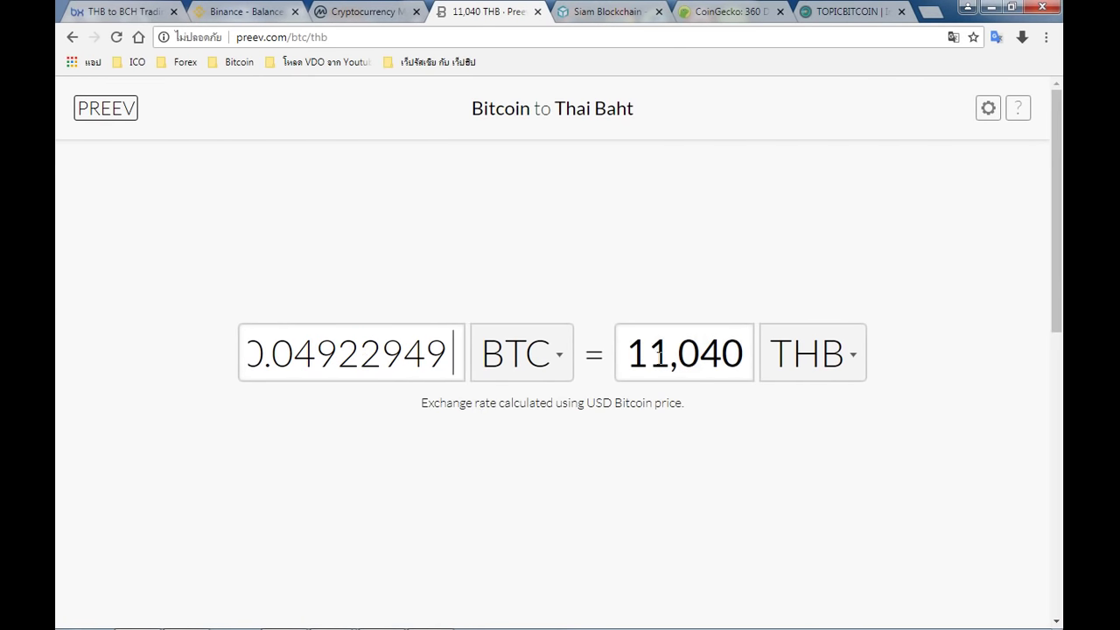
pyautogui.moveTo(657, 270); pyautogui.dragTo(747, 243)
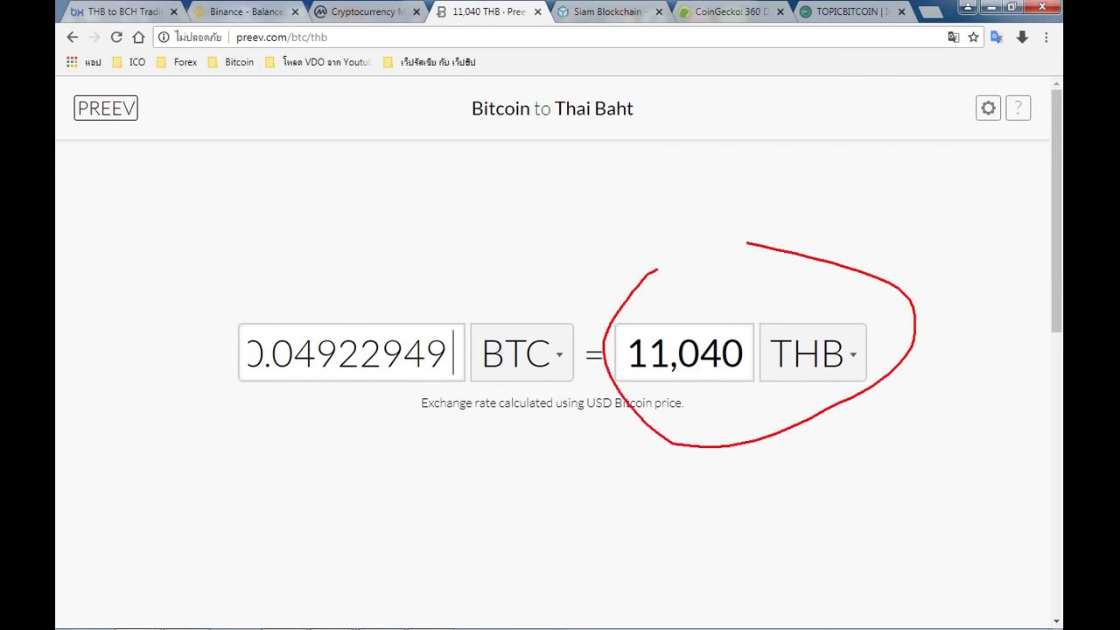
pyautogui.click(148, 11)
pyautogui.scroll(-2, 219, 433)
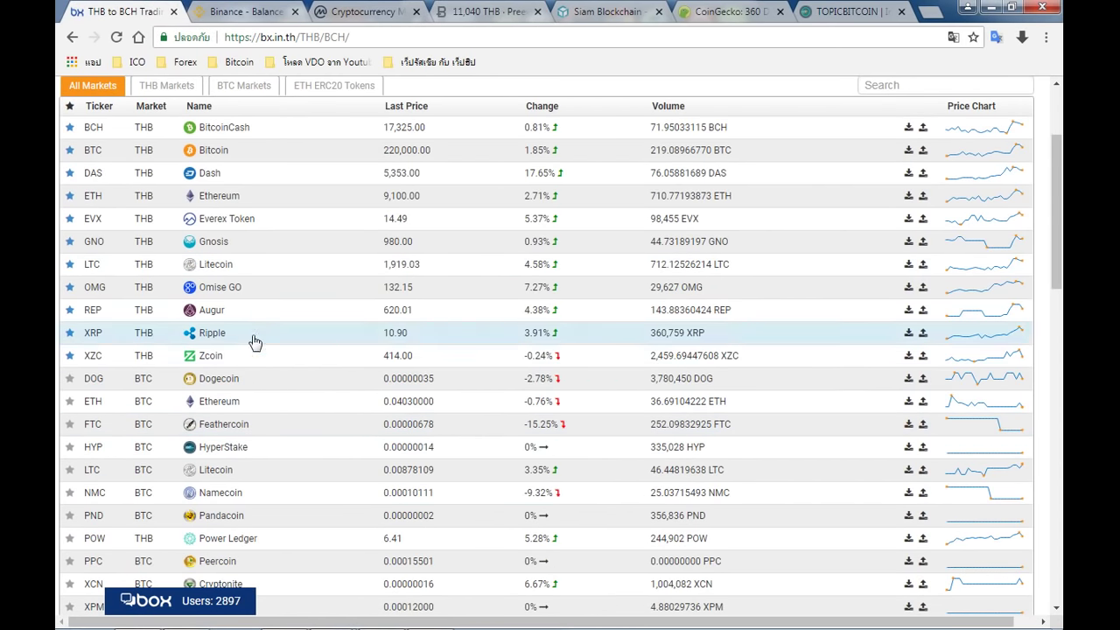
# Locate the Litecoin LTC/BTC row in the markets table, then open the Fees page listing the 0.25% trading fee
pyautogui.scroll(-1, 218, 332)
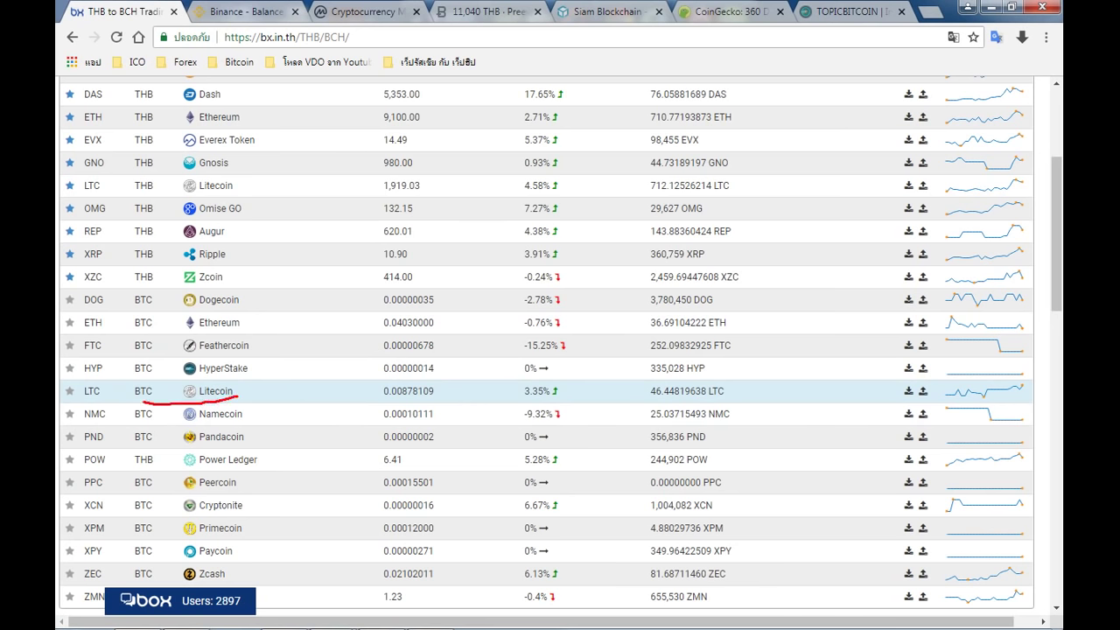
pyautogui.press('Escape')
pyautogui.scroll(3, 172, 402)
pyautogui.scroll(-15, 61, 421)
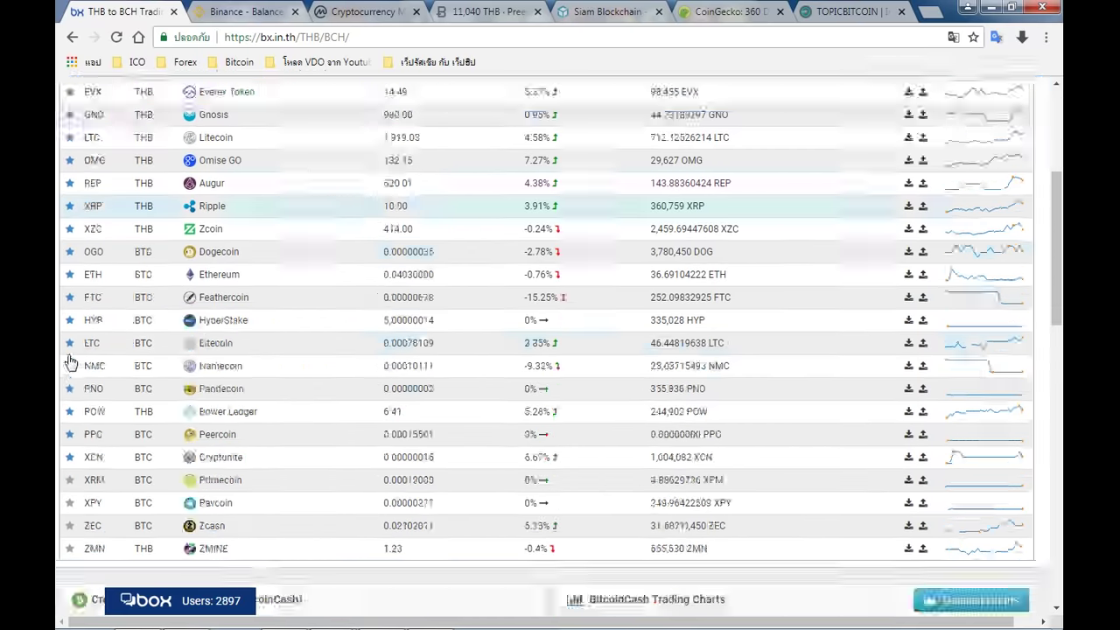
pyautogui.click(127, 504)
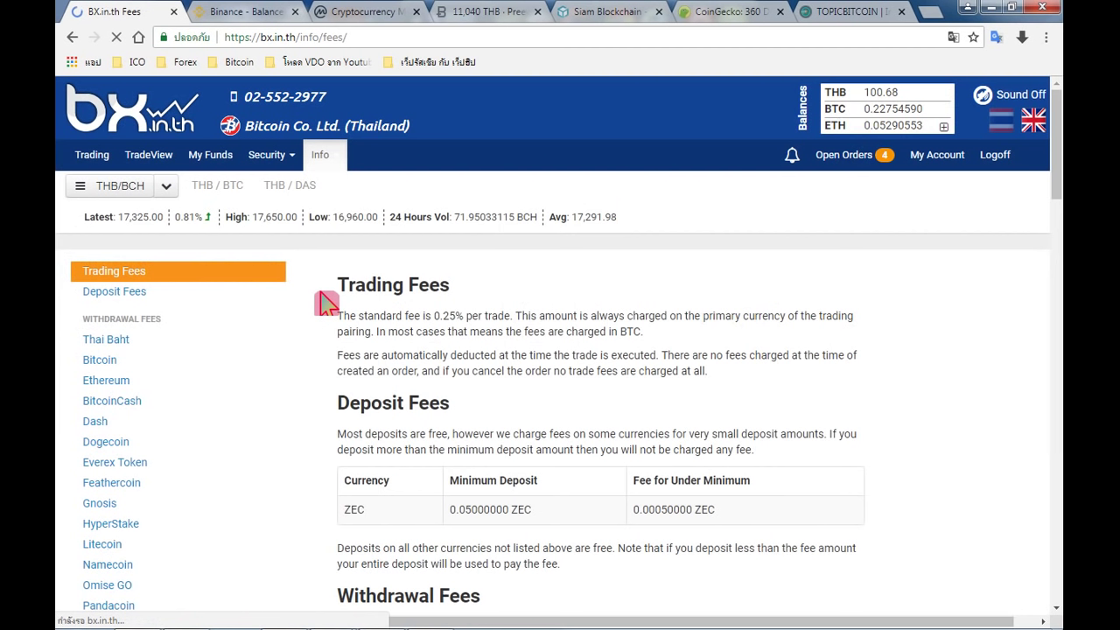
# Highlight the 0.00500000 LTC entry in the Standard Withdrawal Fee column
pyautogui.scroll(-10, 317, 303)
pyautogui.scroll(1, 319, 311)
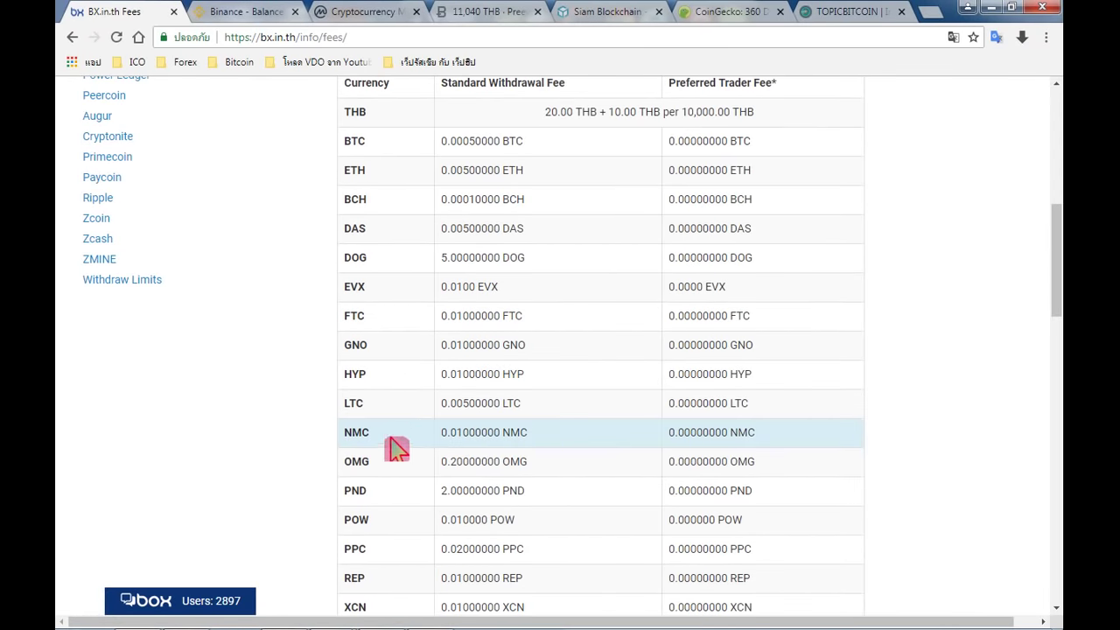
pyautogui.scroll(1, 315, 453)
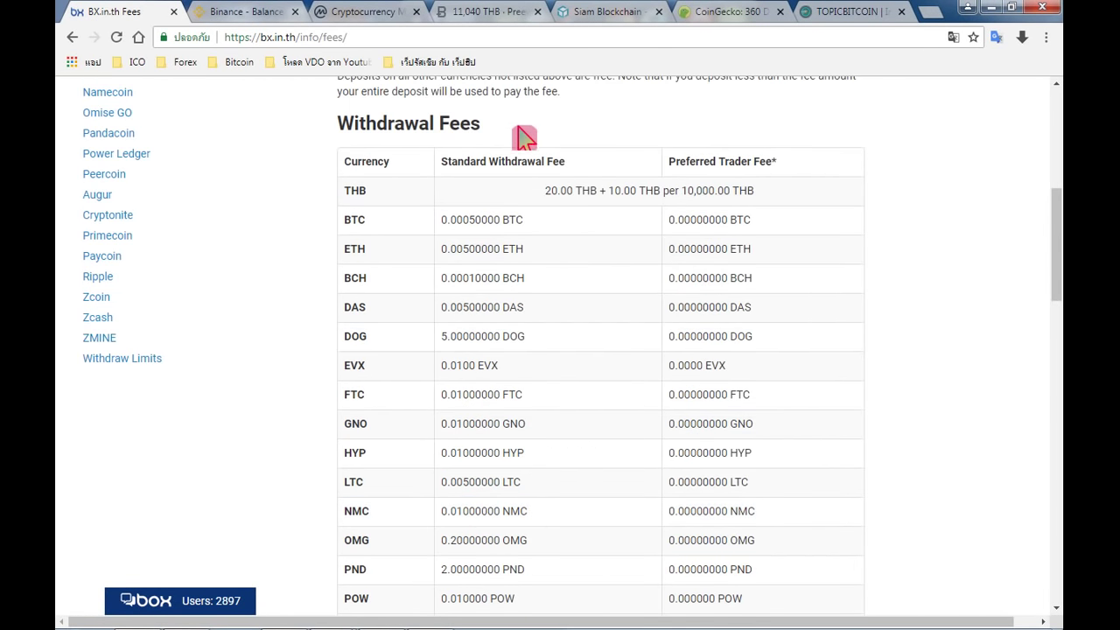
pyautogui.moveTo(408, 175); pyautogui.dragTo(563, 179)
pyautogui.moveTo(399, 501); pyautogui.dragTo(534, 468)
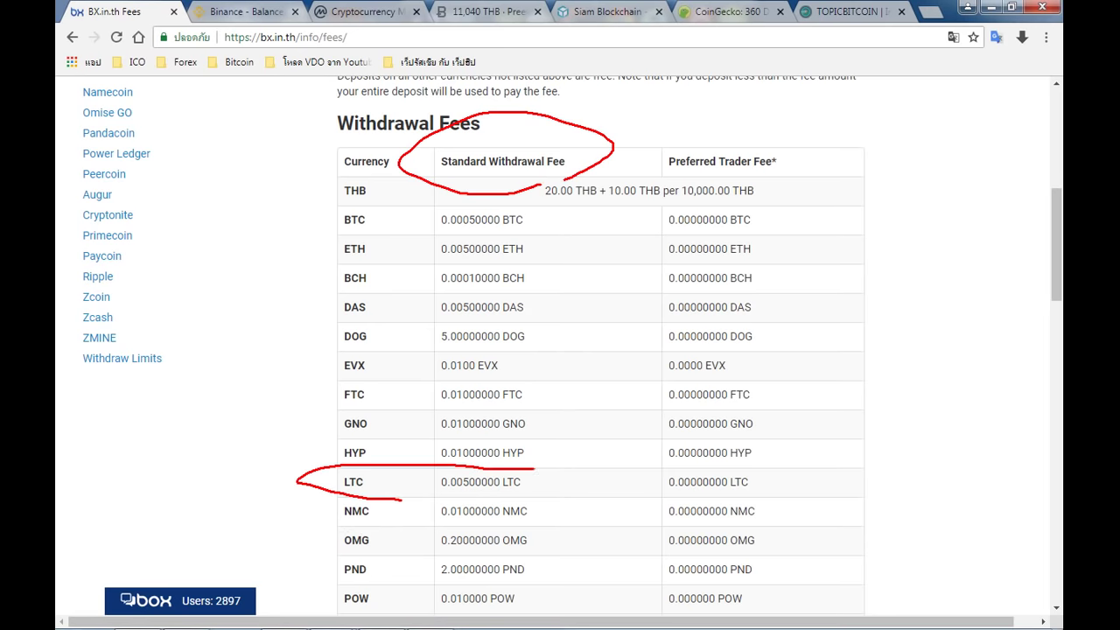
pyautogui.press('Escape')
# In Calculator, enter the 0.005 LTC fee ready for multiplication
pyautogui.moveTo(388, 617)
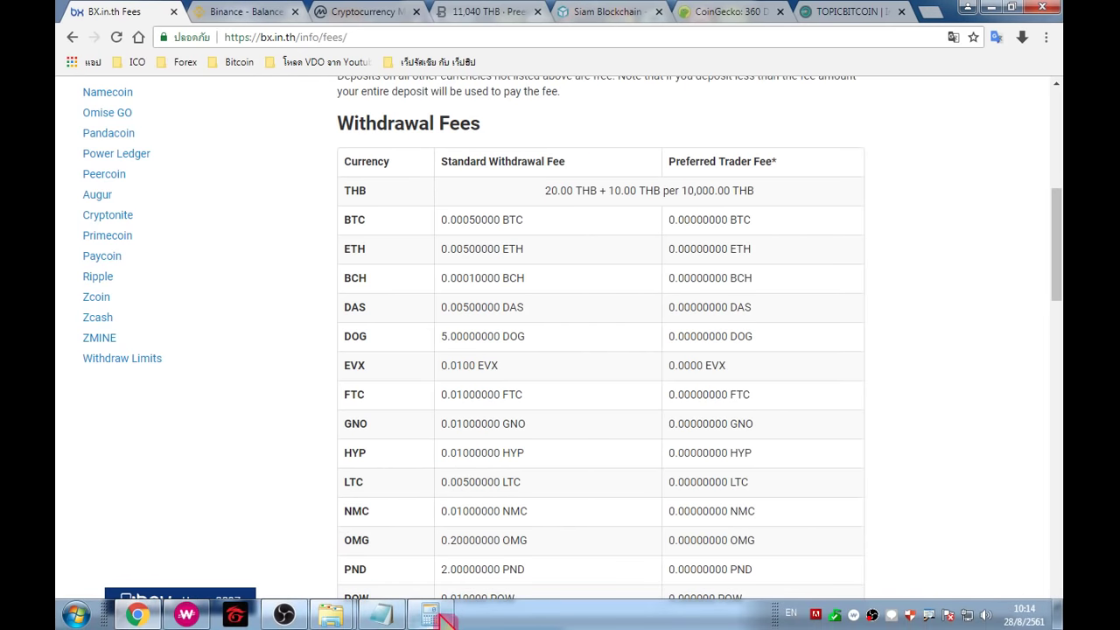
pyautogui.click(441, 615)
pyautogui.click(285, 144)
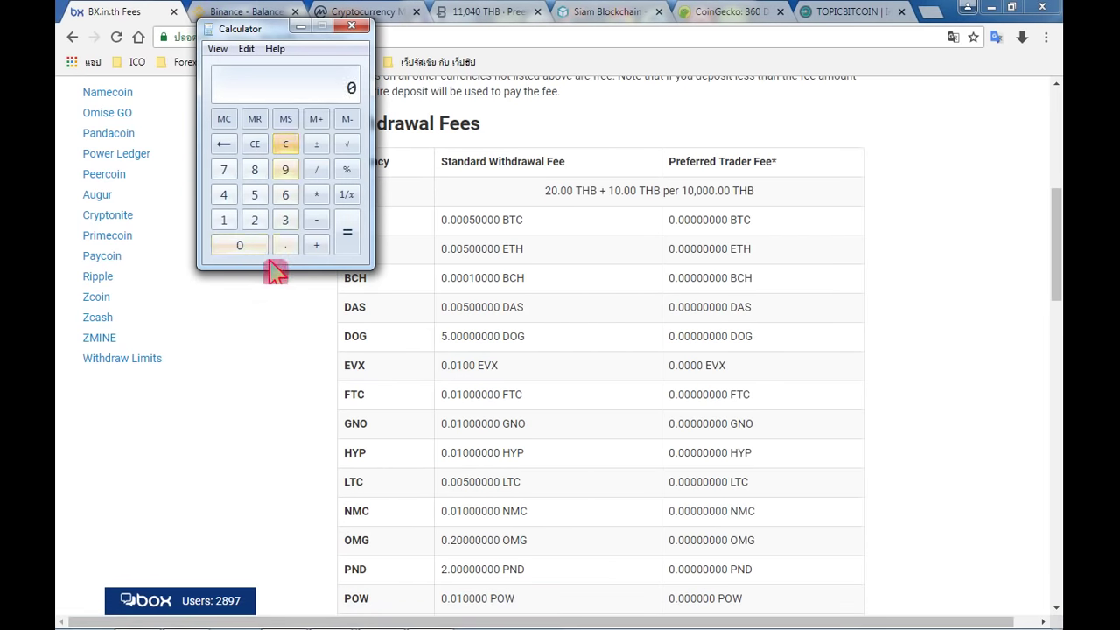
pyautogui.click(286, 245)
pyautogui.click(255, 247)
pyautogui.click(256, 247)
pyautogui.click(255, 195)
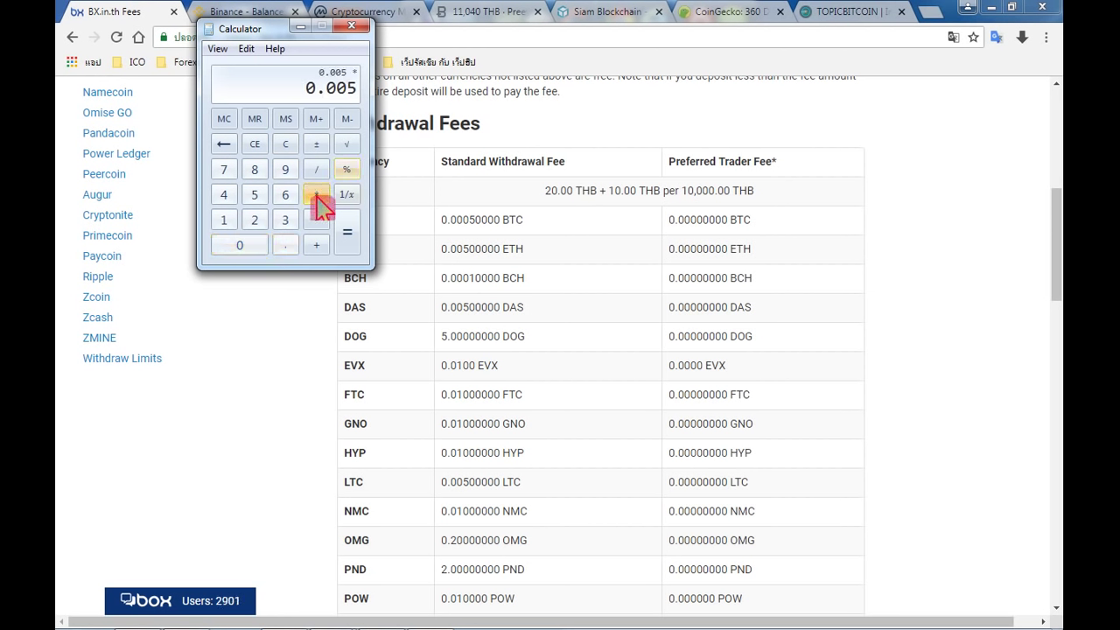
# Multiply 0.005 by the CoinMarketCap Litecoin price of about 60, giving 0.3 USD
pyautogui.click(372, 12)
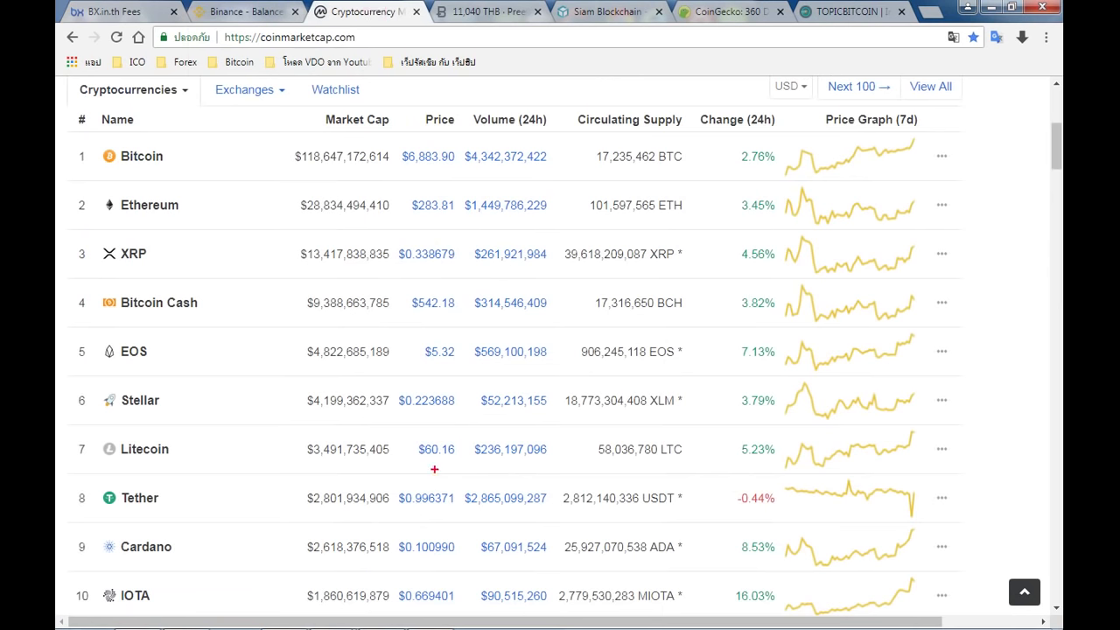
pyautogui.press('Escape')
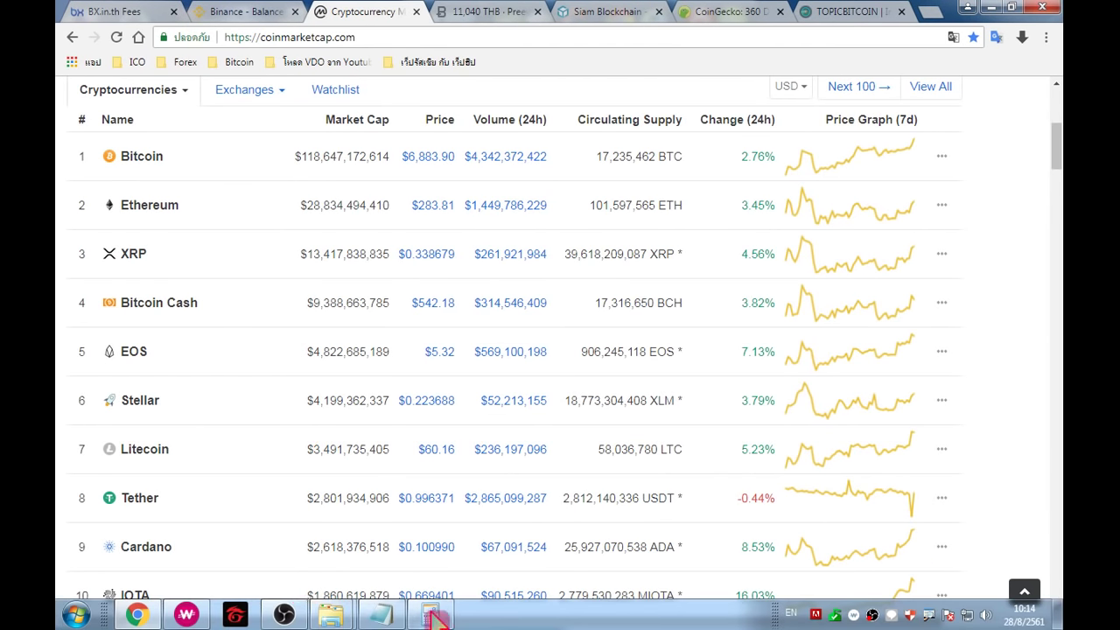
pyautogui.click(428, 618)
pyautogui.click(285, 194)
pyautogui.click(239, 245)
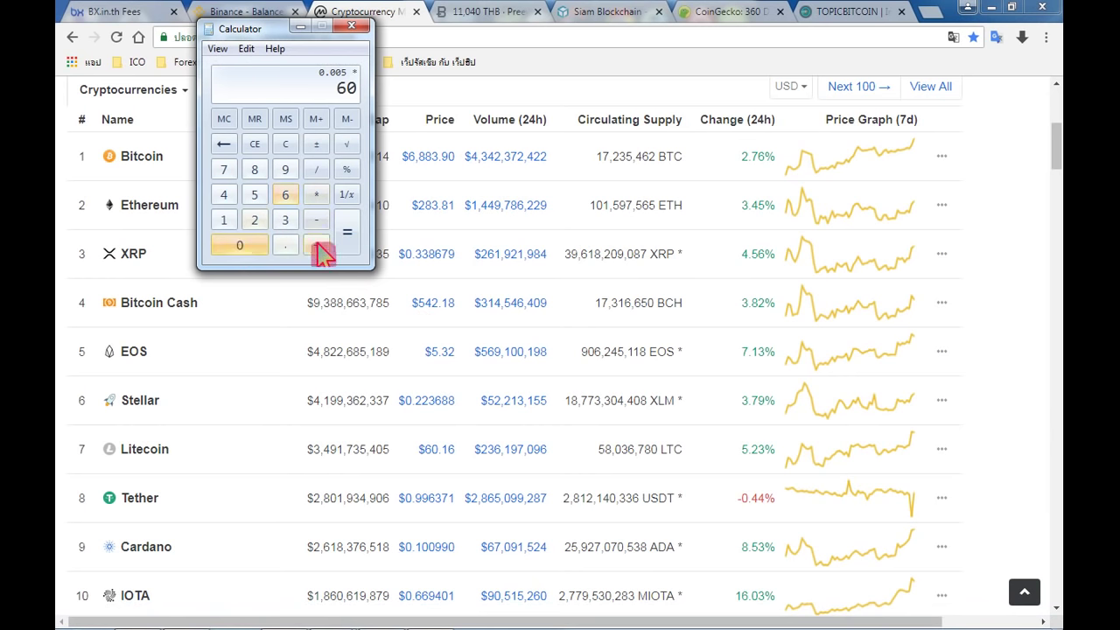
pyautogui.click(346, 233)
pyautogui.moveTo(359, 94); pyautogui.dragTo(418, 80)
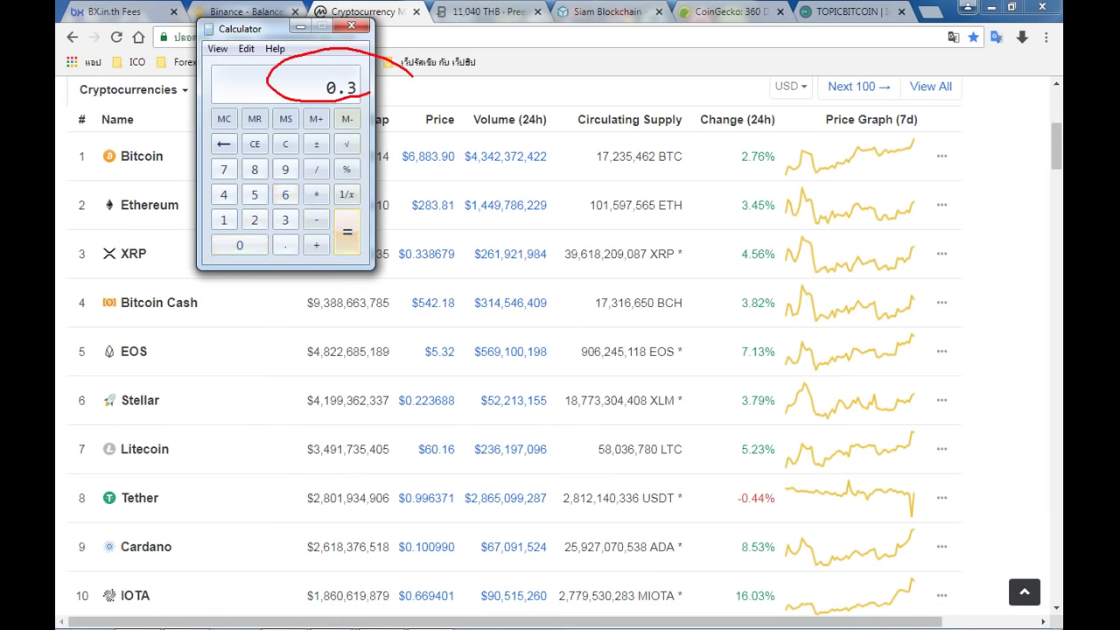
pyautogui.press('Escape')
# Multiply the 0.3 USD fee by 33 to get 9.9 THB, then return to the BX fees table
pyautogui.click(320, 196)
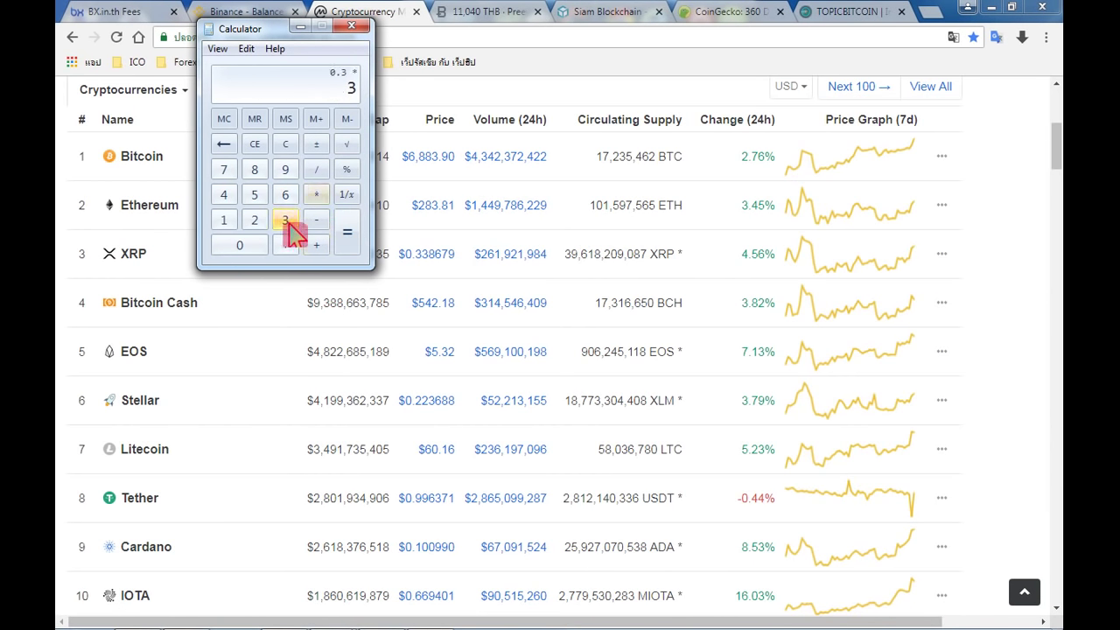
pyautogui.click(286, 221)
pyautogui.click(347, 242)
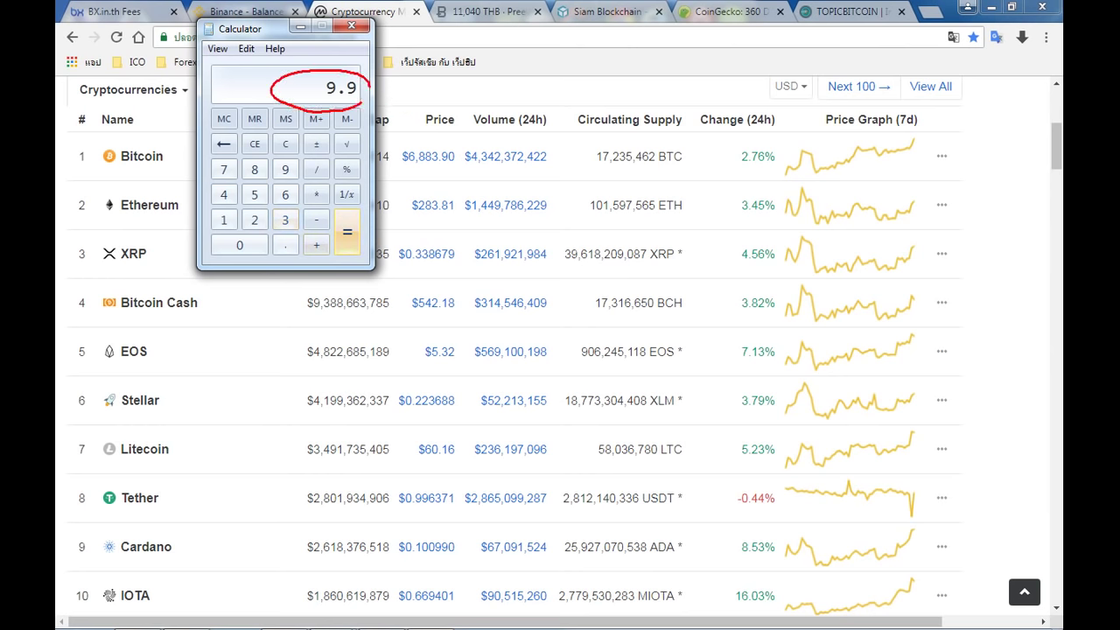
pyautogui.press('Escape')
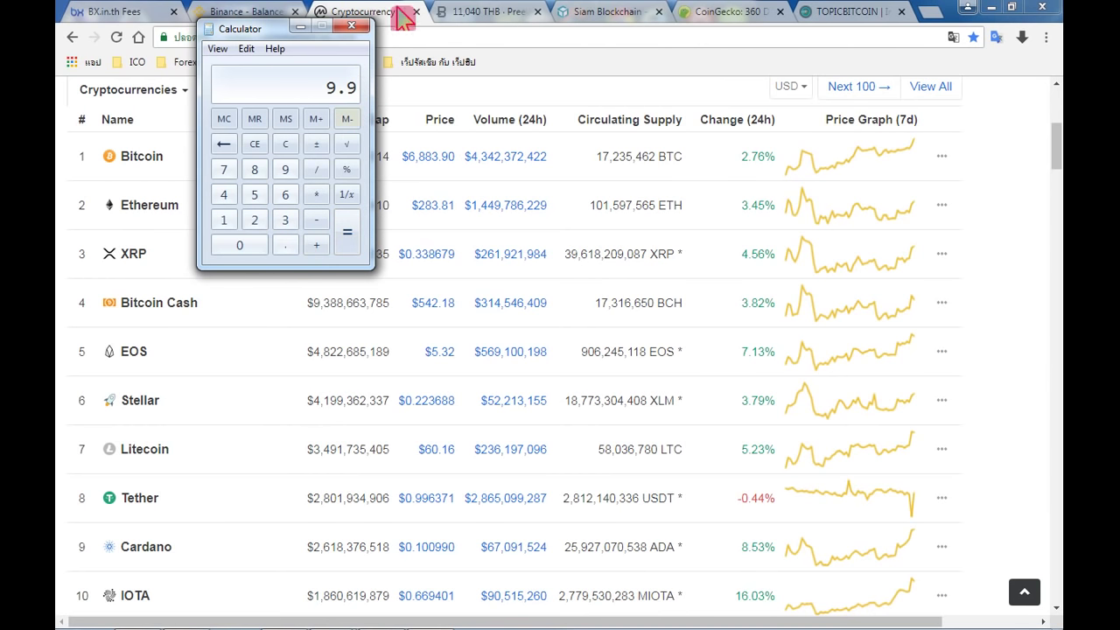
pyautogui.click(151, 12)
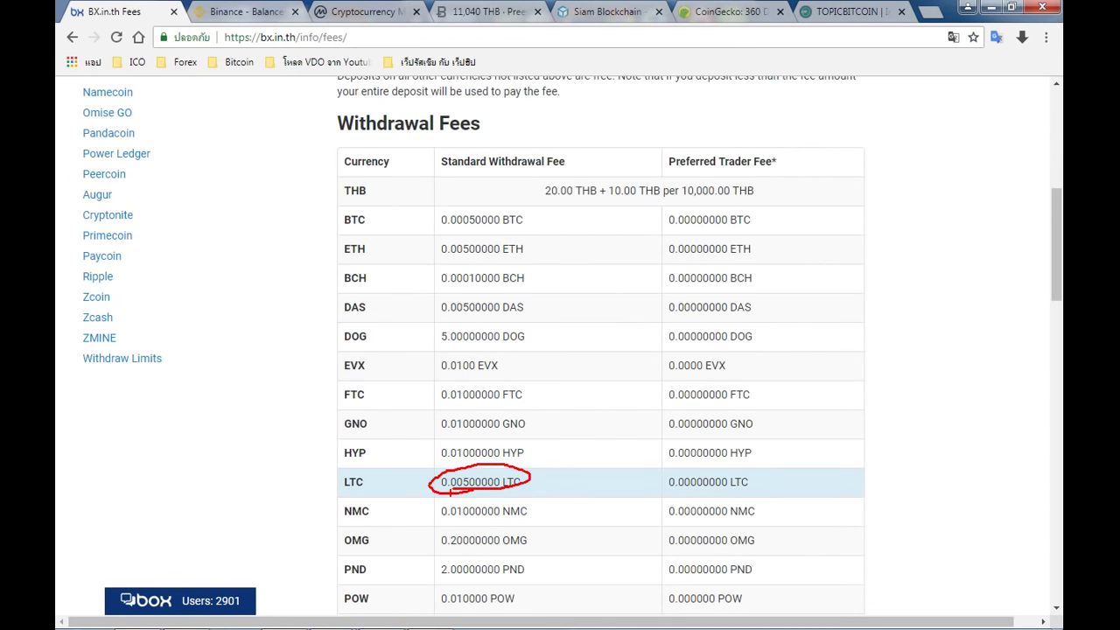
# Clear the annotation and browse the full BX.in.th markets list
pyautogui.press('Escape')
pyautogui.rightClick(523, 515)
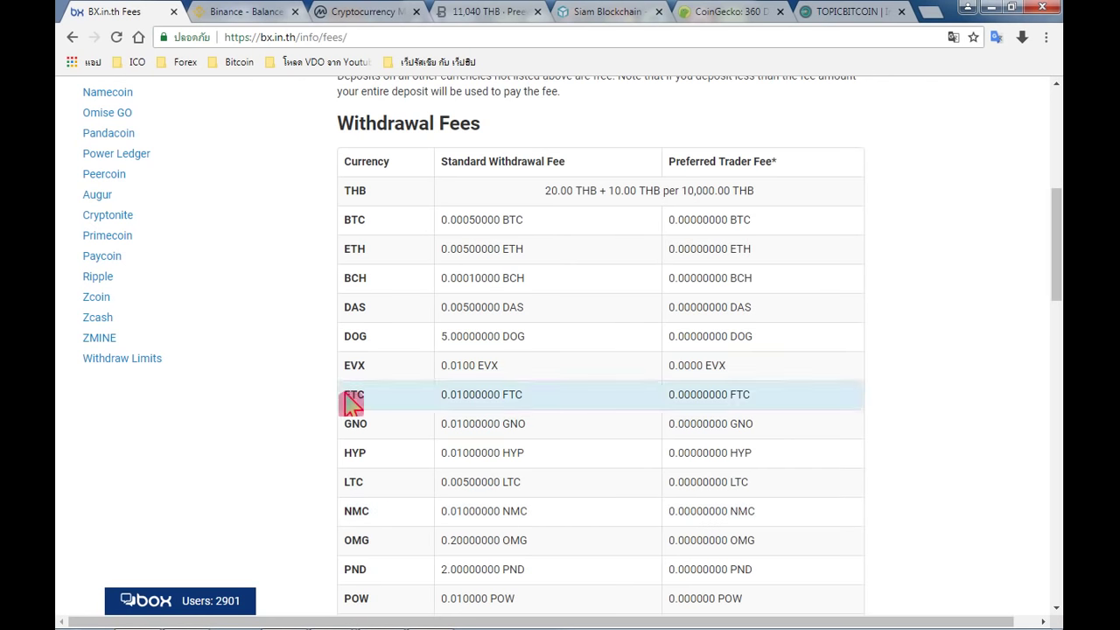
pyautogui.scroll(5, 346, 398)
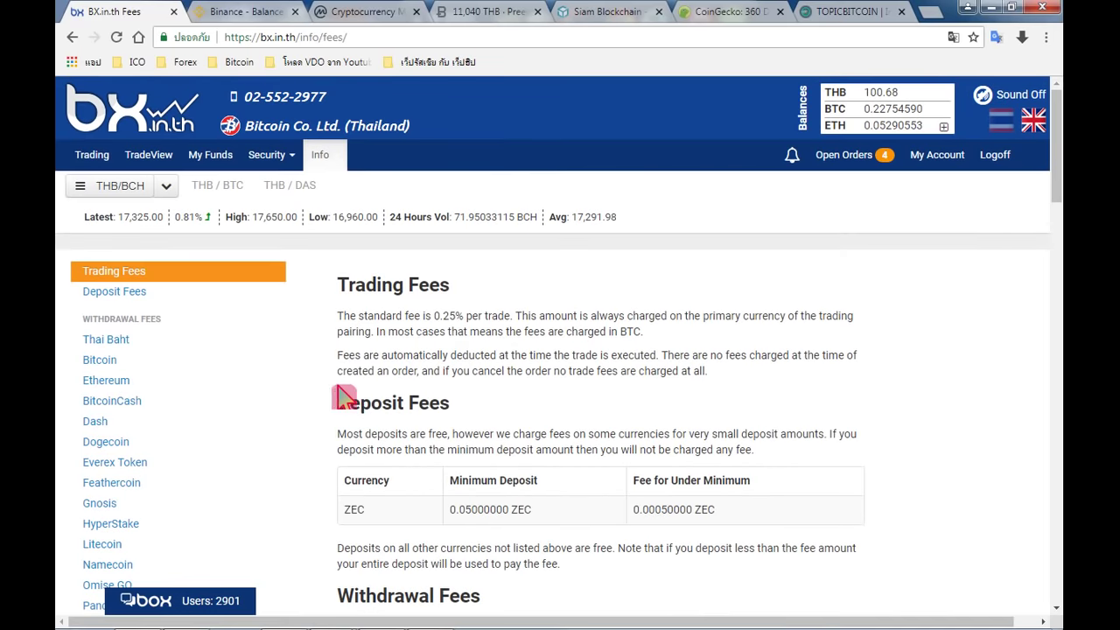
pyautogui.click(167, 188)
pyautogui.scroll(-4, 337, 352)
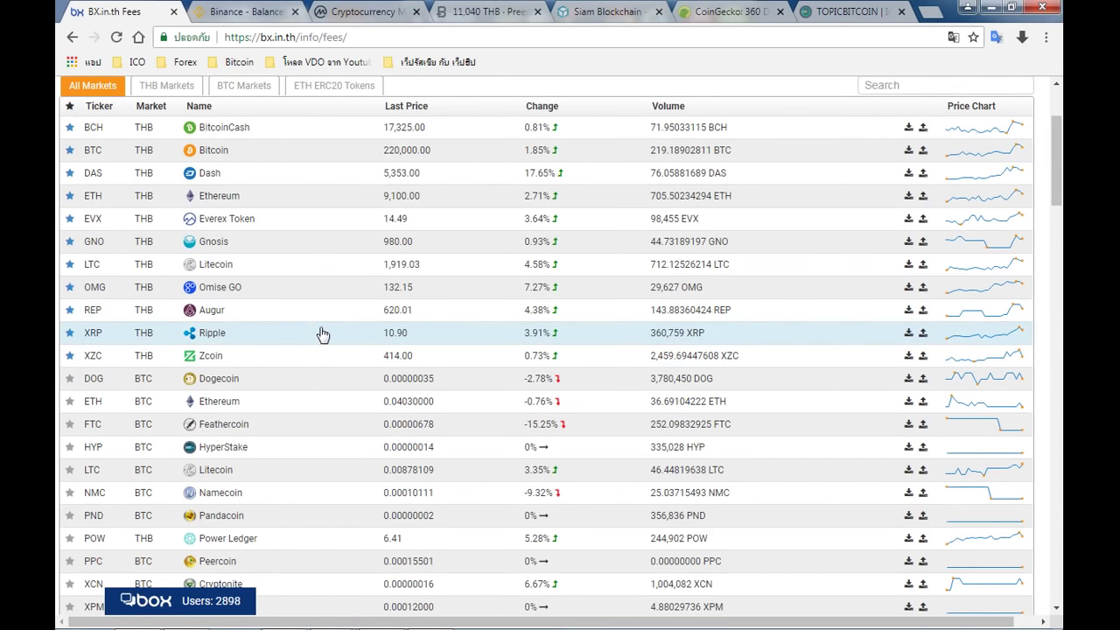
pyautogui.scroll(4, 167, 359)
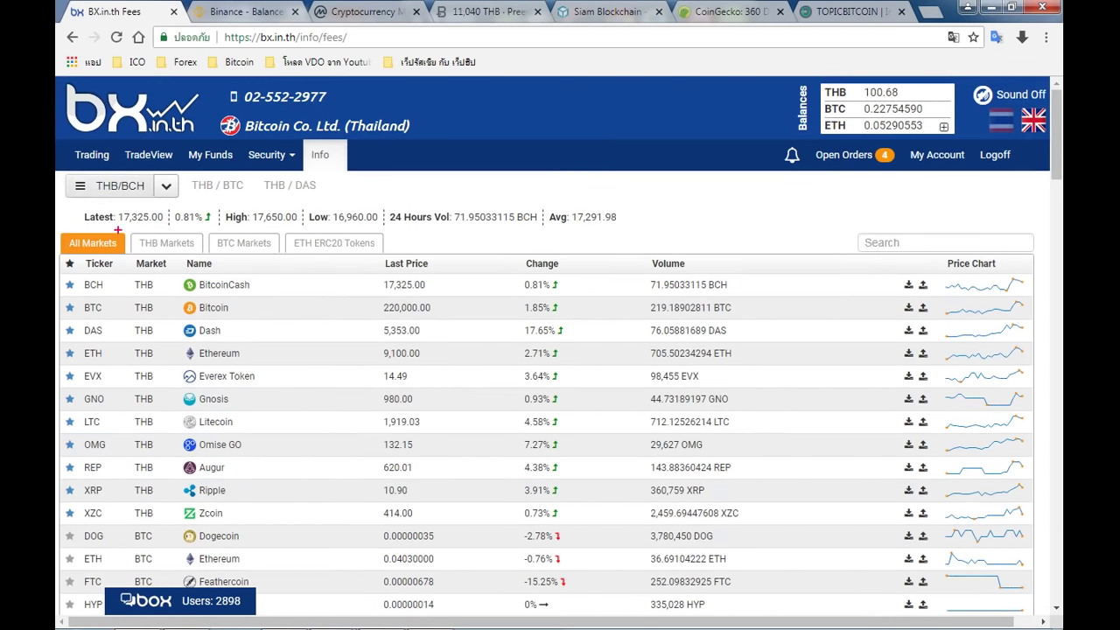
pyautogui.scroll(-3, 196, 418)
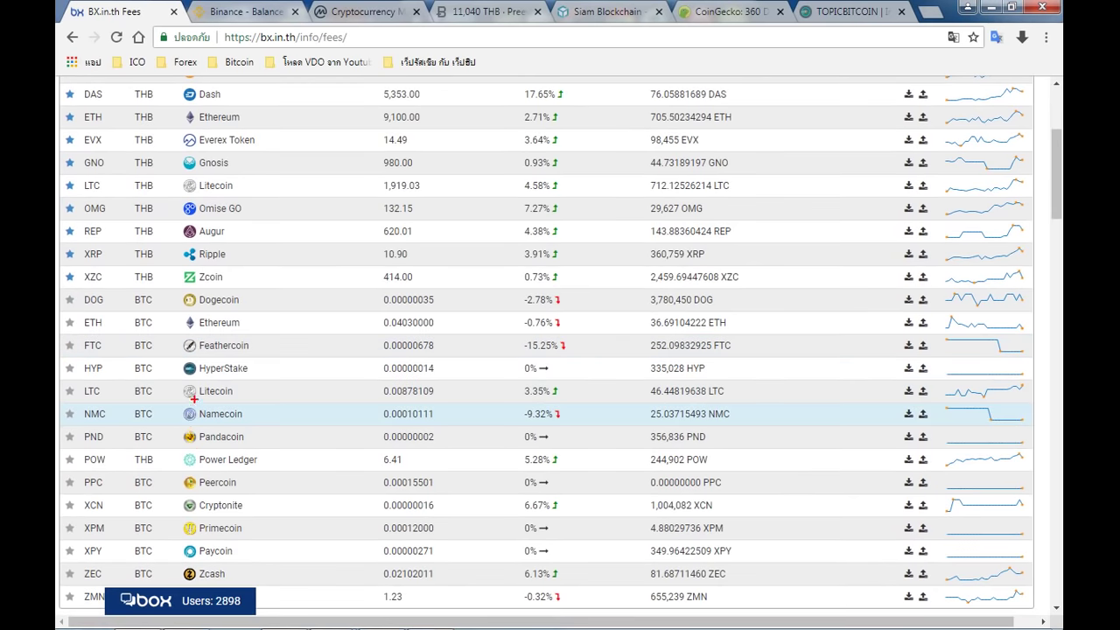
# Glance at the Binance balances, then close the markets list and open the THB/BCH trading page
pyautogui.click(246, 11)
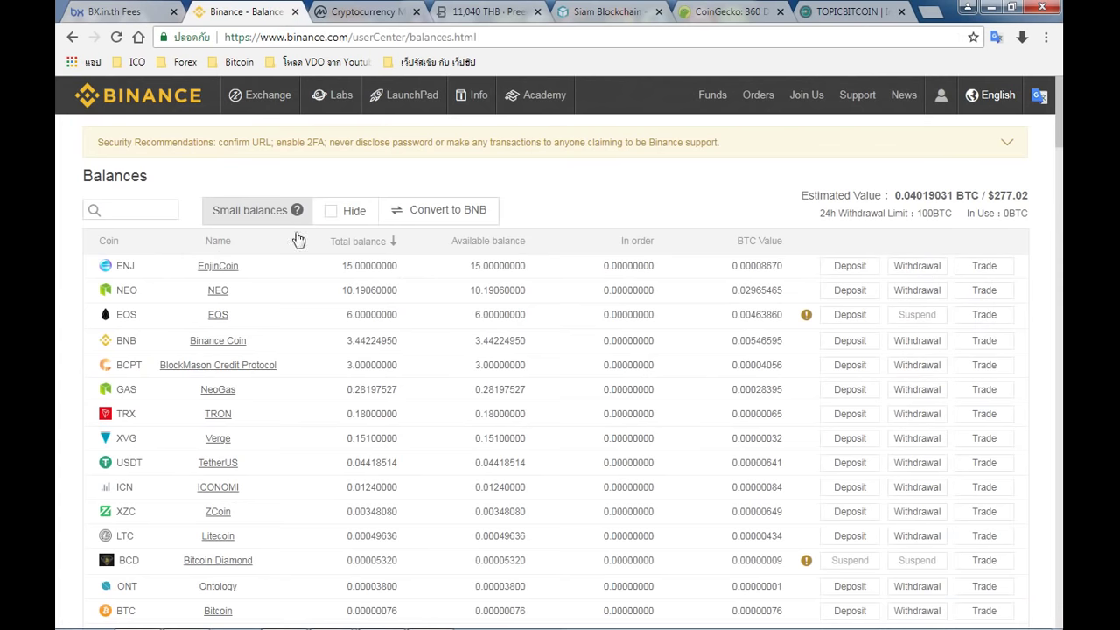
pyautogui.click(118, 13)
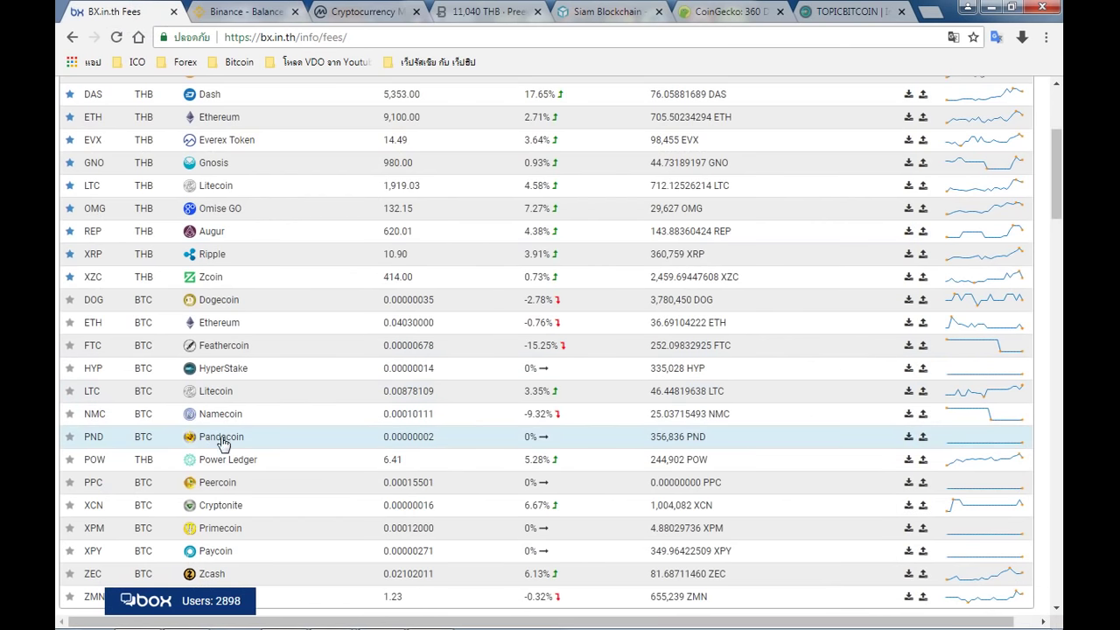
pyautogui.scroll(3, 201, 407)
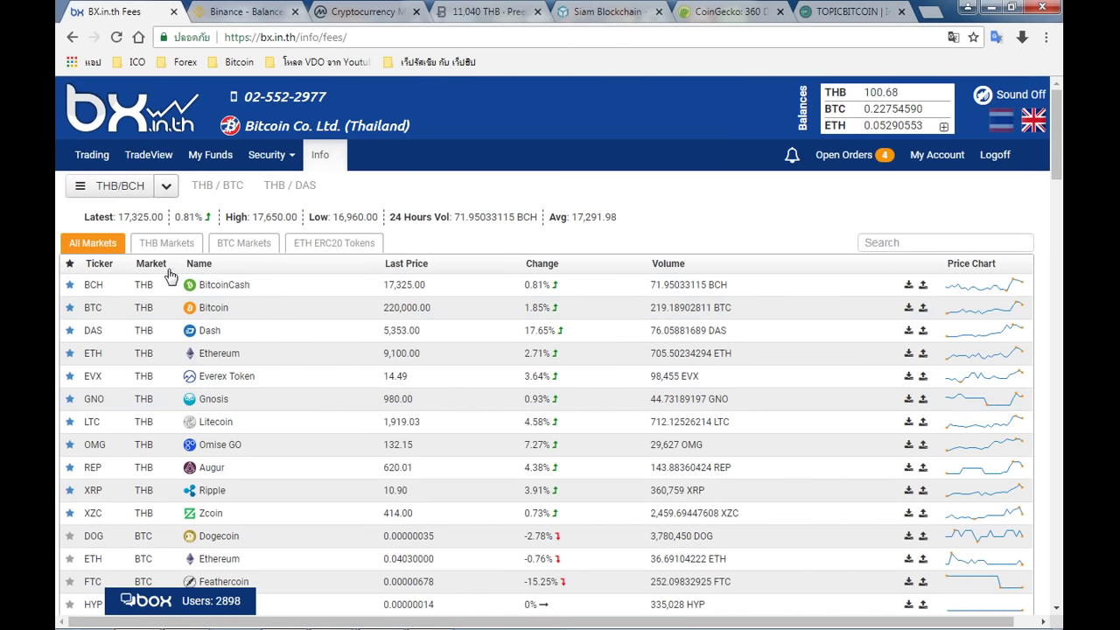
pyautogui.click(166, 186)
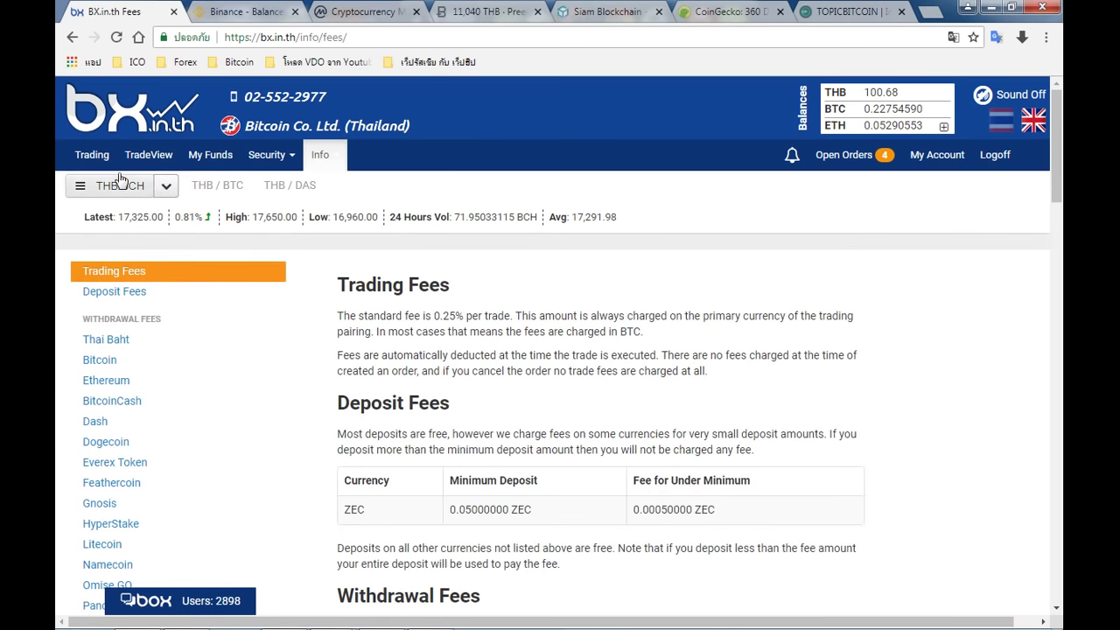
pyautogui.click(91, 155)
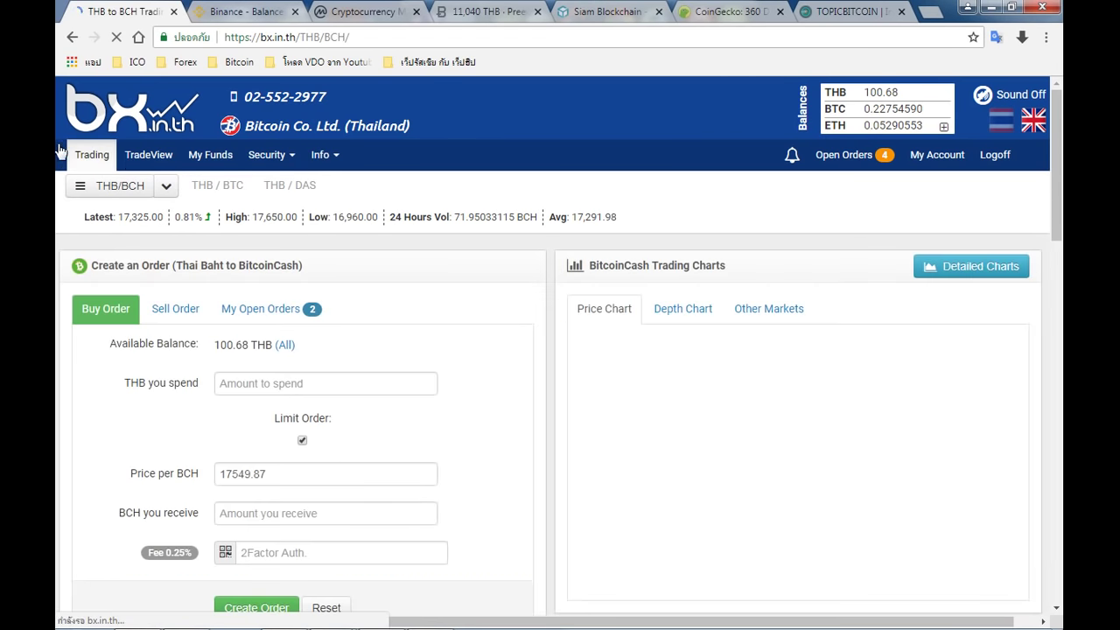
pyautogui.moveTo(114, 129); pyautogui.dragTo(104, 179)
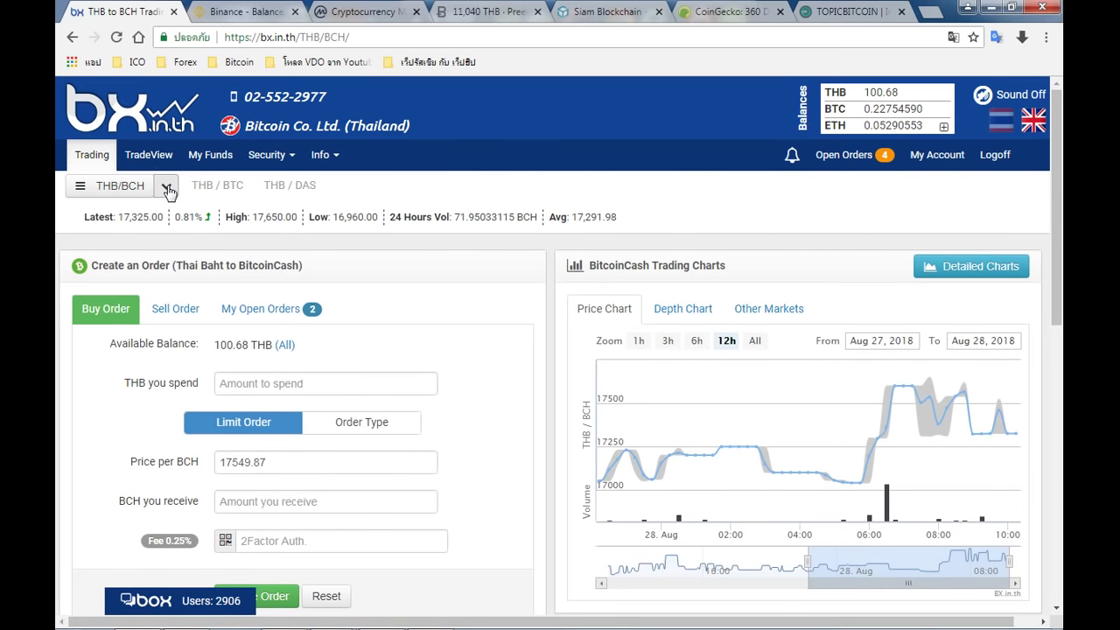
pyautogui.click(167, 186)
pyautogui.scroll(-2, 192, 269)
pyautogui.scroll(-1, 193, 268)
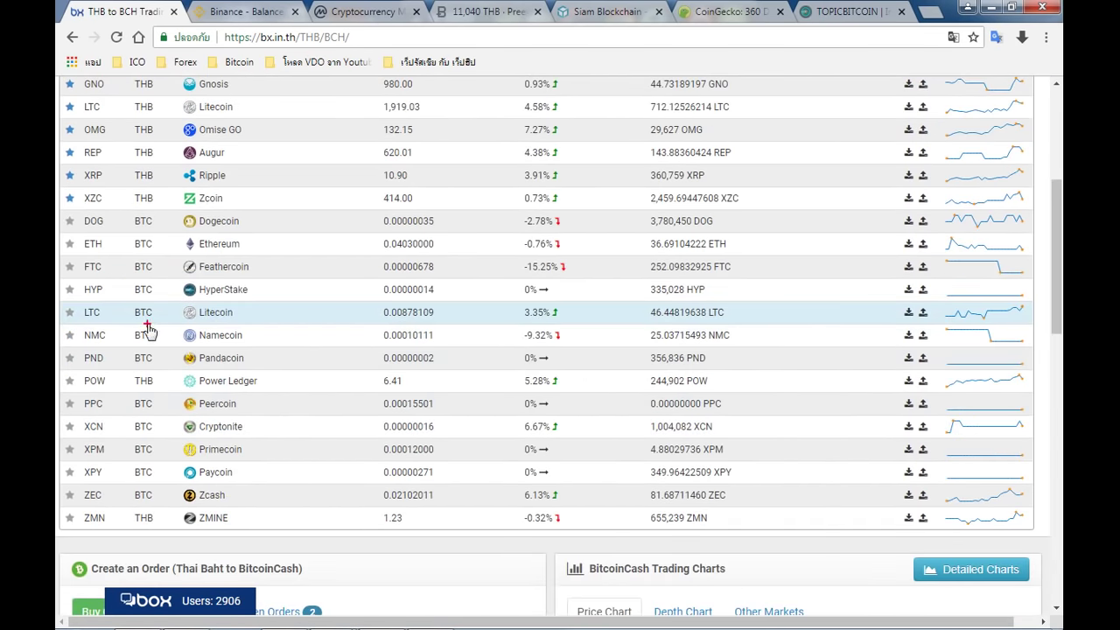
pyautogui.moveTo(149, 325)
pyautogui.mouseDown()
pyautogui.moveTo(56, 328)
pyautogui.moveTo(179, 304)
pyautogui.moveTo(129, 326)
pyautogui.mouseUp()
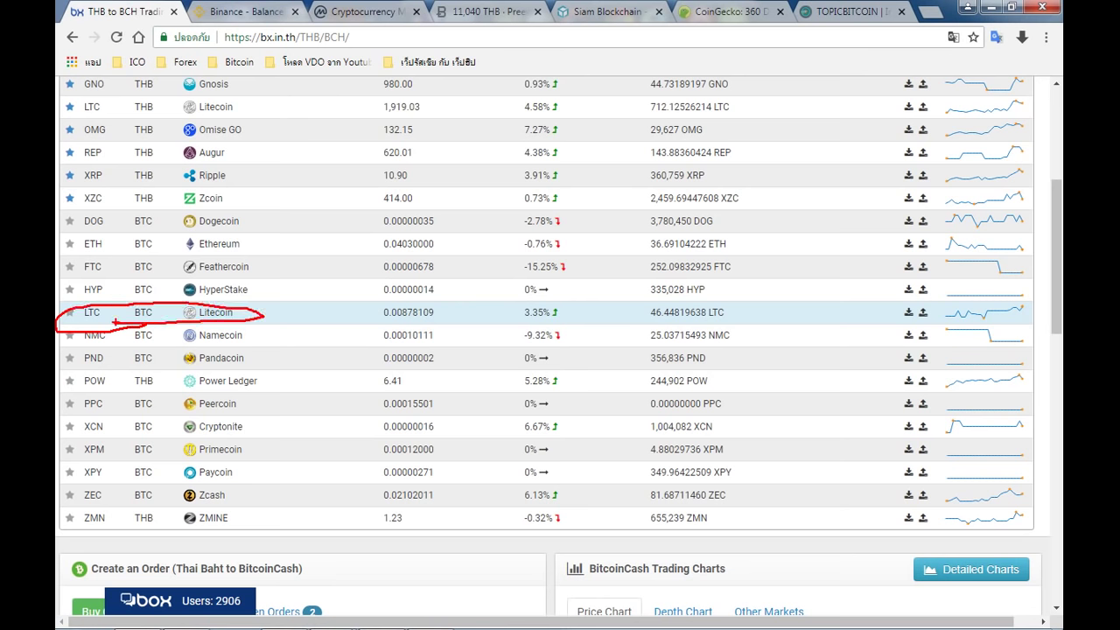
pyautogui.click(149, 315)
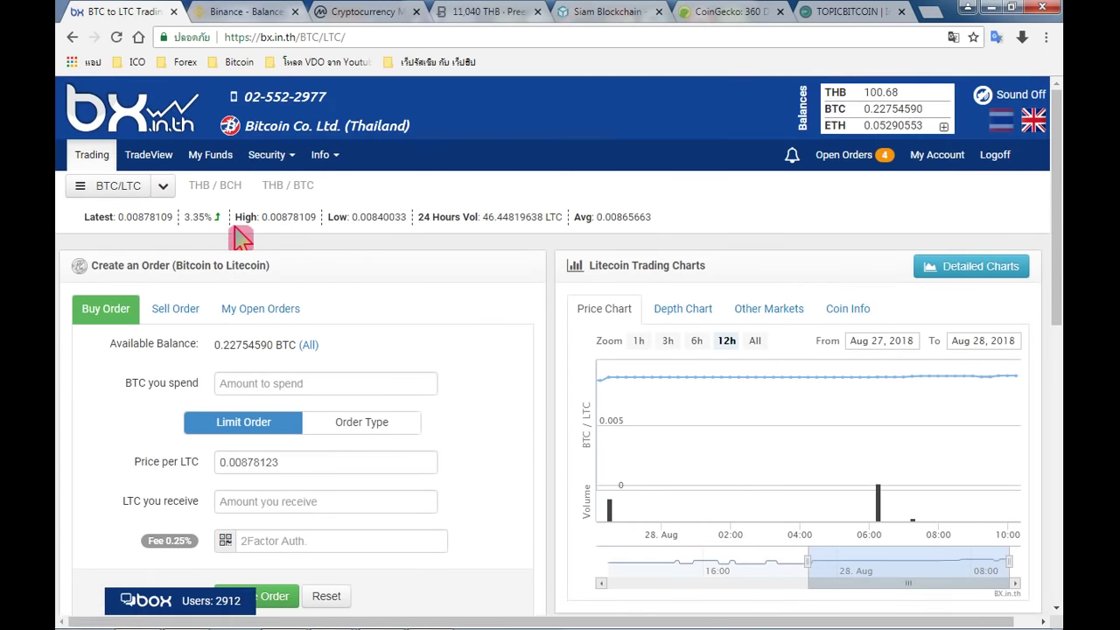
pyautogui.click(163, 186)
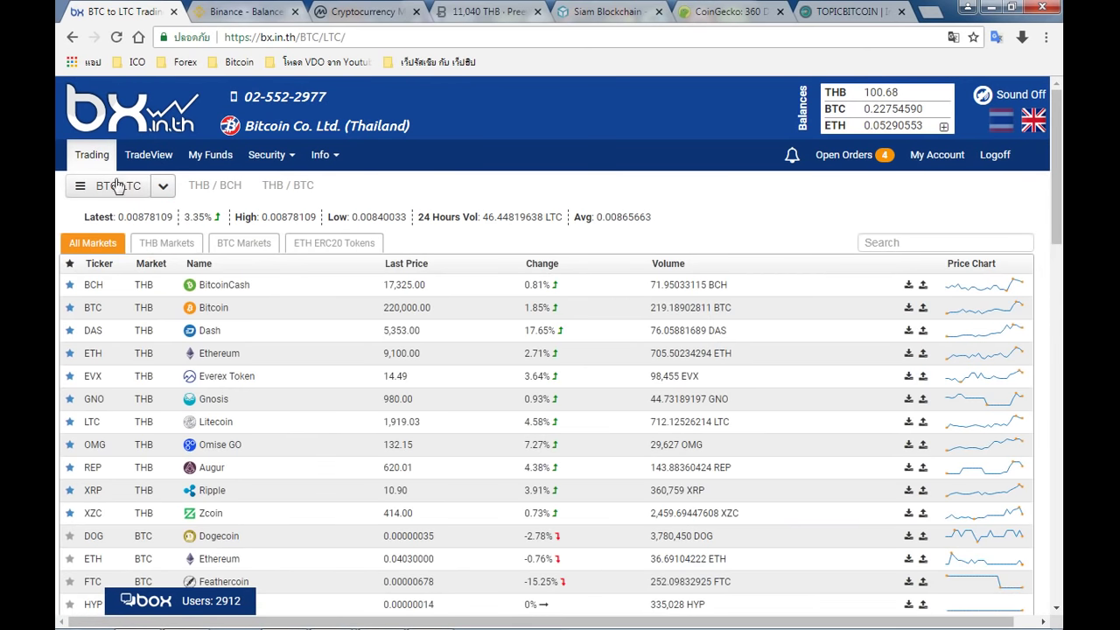
pyautogui.click(169, 189)
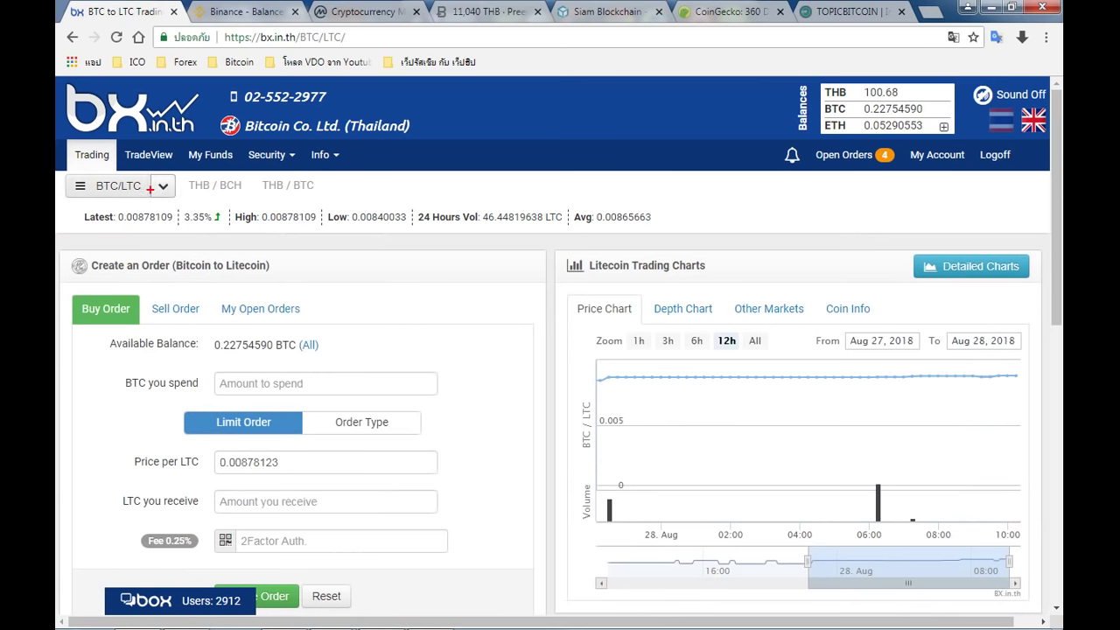
pyautogui.moveTo(158, 207); pyautogui.dragTo(55, 205)
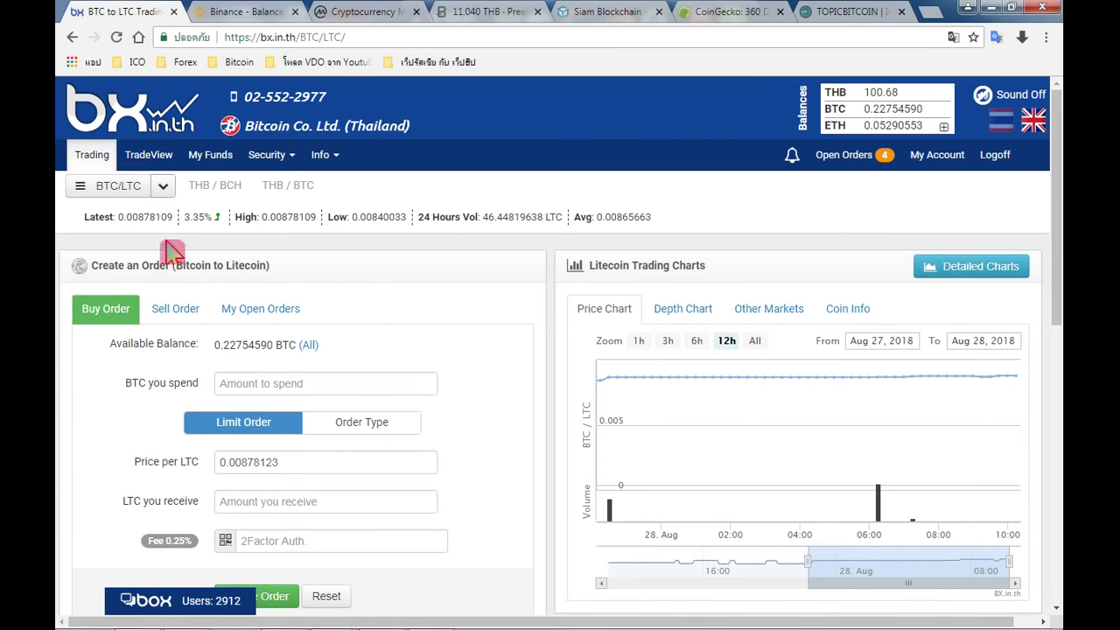
pyautogui.scroll(-2, 131, 304)
pyautogui.scroll(2, 122, 306)
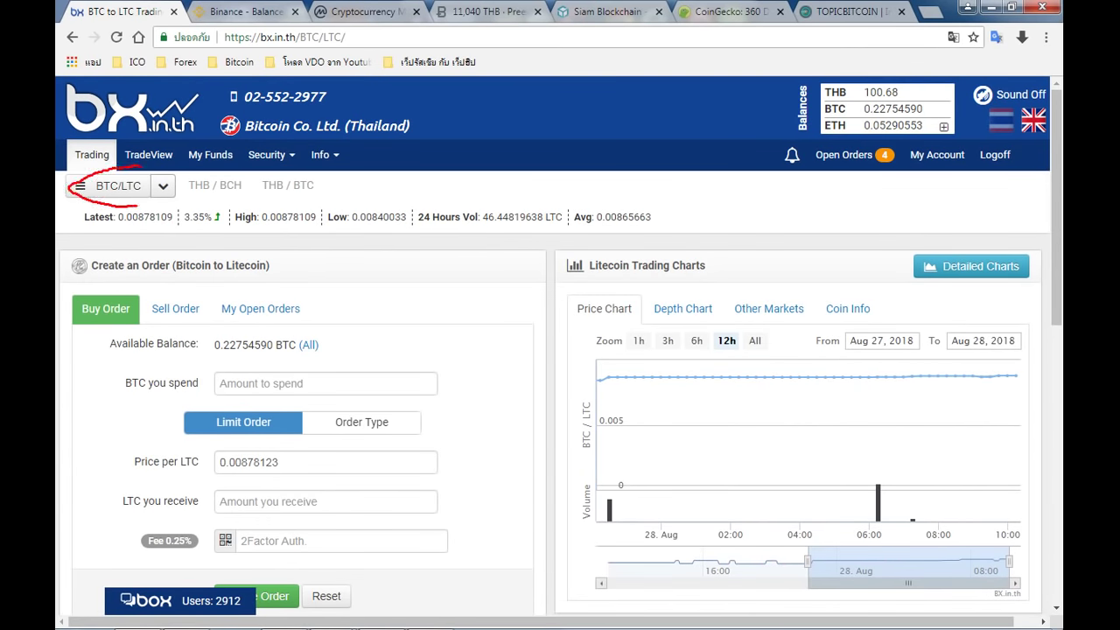
pyautogui.moveTo(207, 180); pyautogui.dragTo(132, 208)
pyautogui.press('Escape')
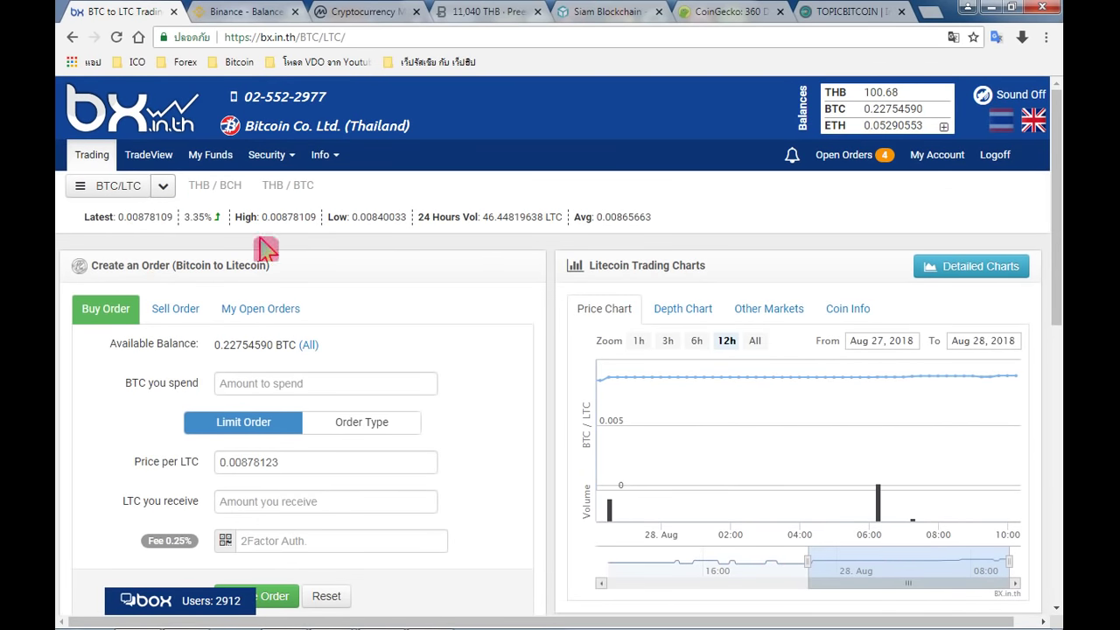
pyautogui.scroll(-1, 183, 248)
pyautogui.moveTo(140, 164); pyautogui.dragTo(171, 123)
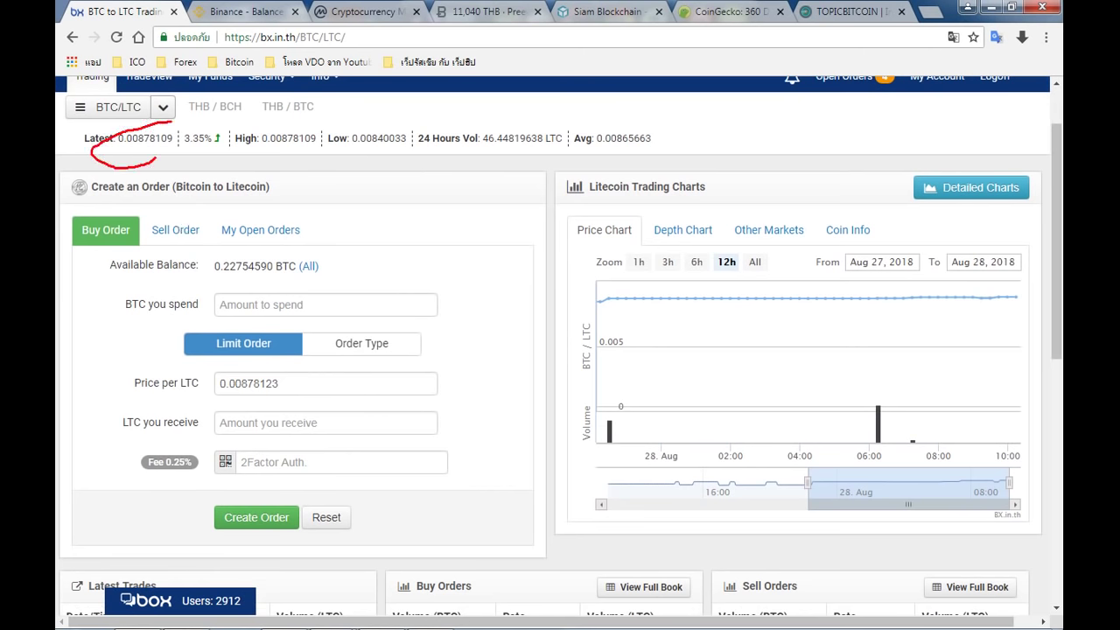
pyautogui.press('Escape')
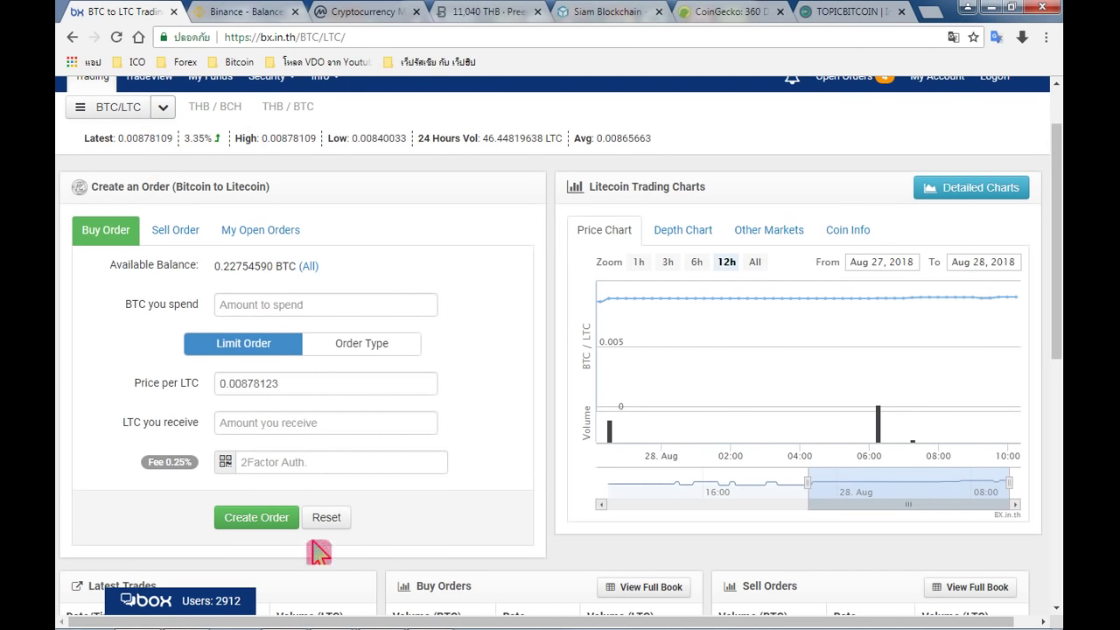
pyautogui.scroll(-1, 256, 332)
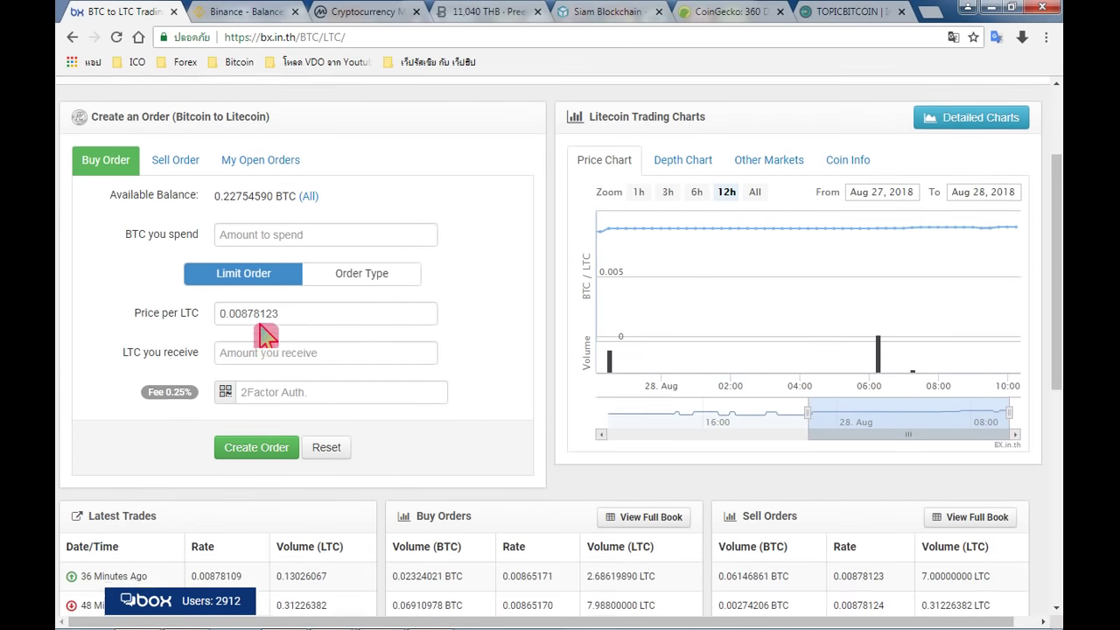
pyautogui.scroll(1, 260, 334)
pyautogui.moveTo(272, 614)
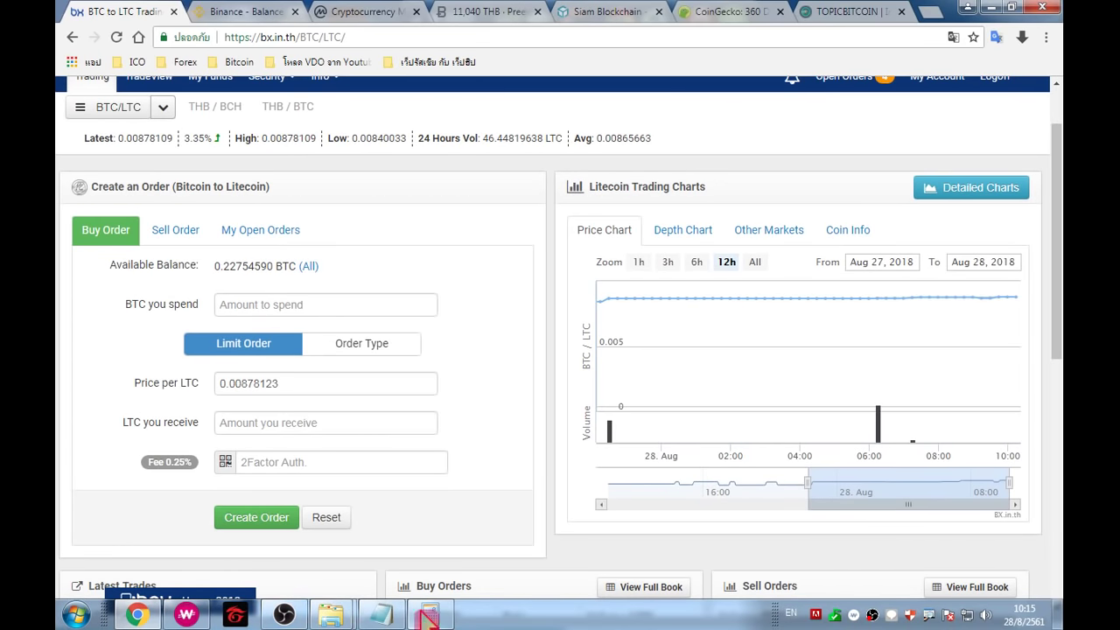
pyautogui.click(382, 614)
# Copy 0.04922949 from the notes into the buy order's 'BTC you spend' field, yielding 5.59220249 LTC
pyautogui.click(345, 384)
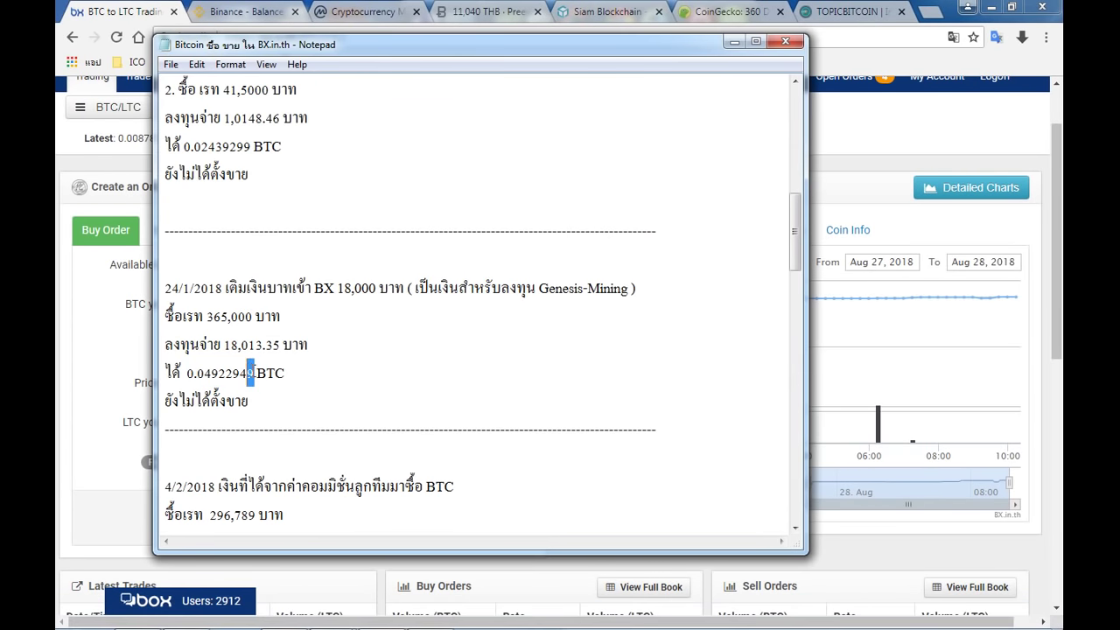
pyautogui.moveTo(247, 373); pyautogui.dragTo(195, 373)
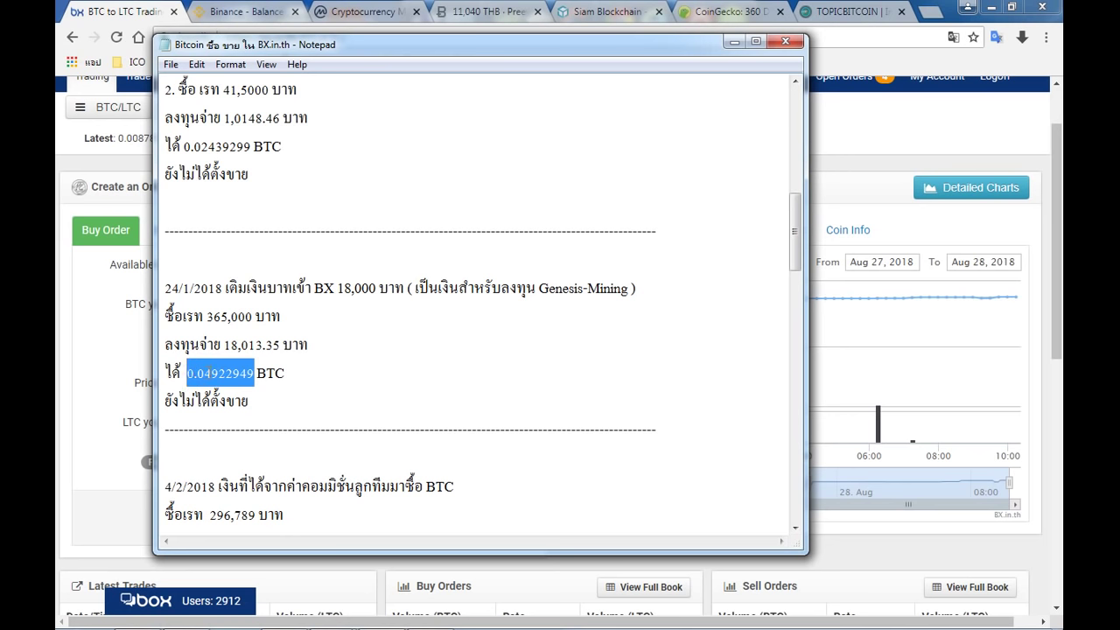
pyautogui.rightClick(208, 372)
pyautogui.click(280, 419)
pyautogui.click(118, 376)
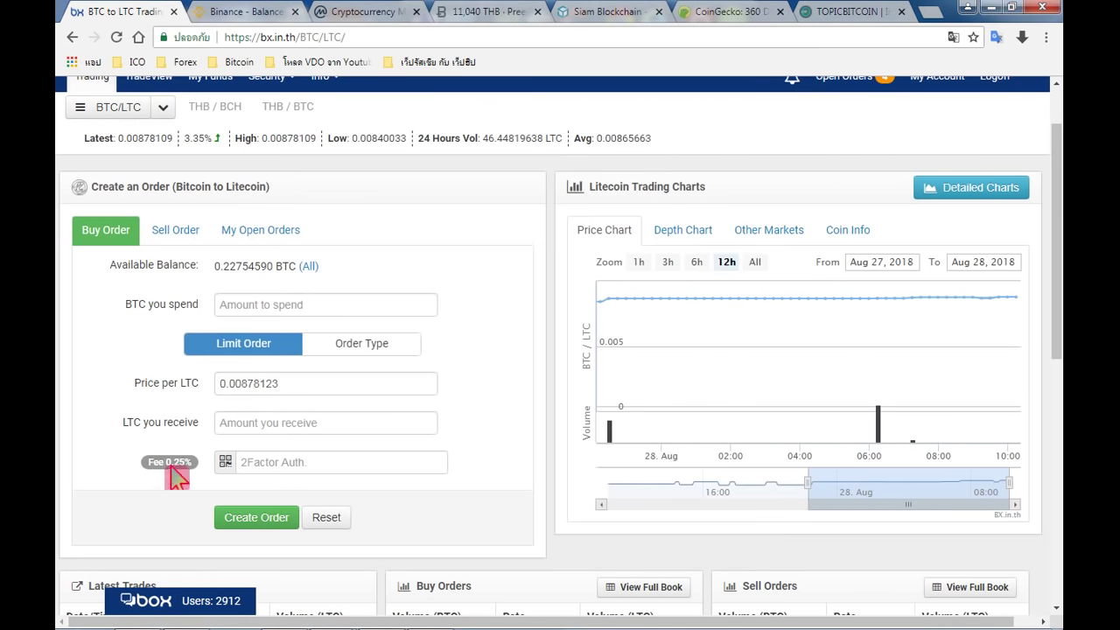
pyautogui.click(264, 305)
pyautogui.hotkey('ctrl', 'v')
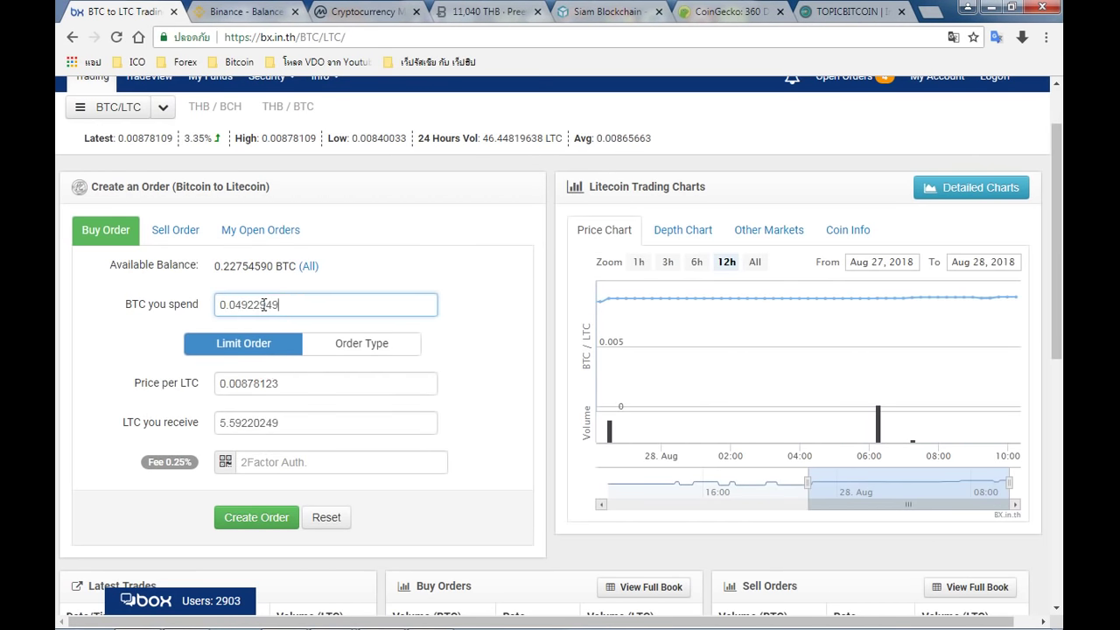
pyautogui.moveTo(195, 322); pyautogui.dragTo(297, 316)
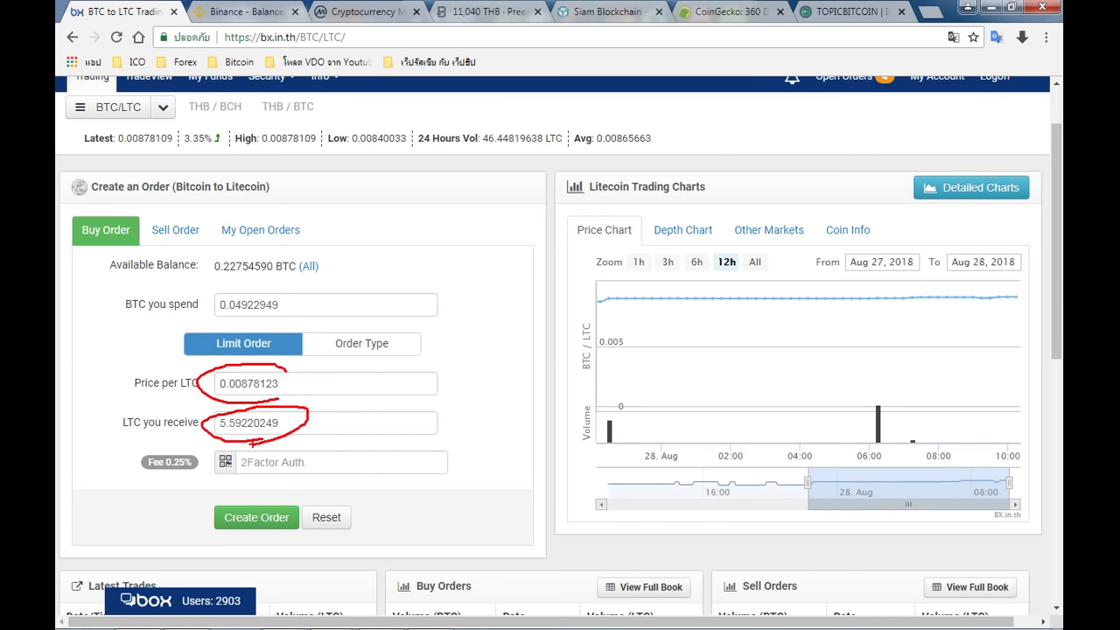
# Mark the 0.25% fee badge beside the two-factor code field
pyautogui.click(308, 459)
pyautogui.moveTo(289, 477)
pyautogui.mouseDown()
pyautogui.moveTo(123, 473)
pyautogui.moveTo(282, 444)
pyautogui.mouseUp()
pyautogui.moveTo(232, 486); pyautogui.dragTo(341, 605)
pyautogui.moveTo(282, 523); pyautogui.dragTo(188, 570)
pyautogui.press('e')
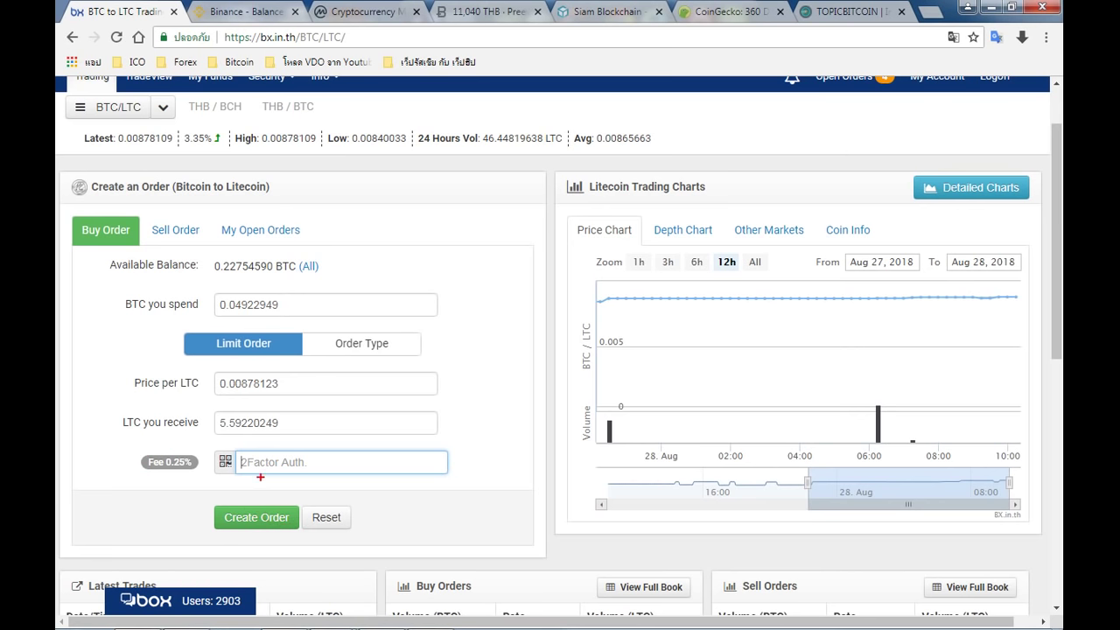
pyautogui.moveTo(261, 476); pyautogui.dragTo(362, 448)
pyautogui.press('e')
# Check the trading notes again, then focus the 2Factor Auth field
pyautogui.click(403, 615)
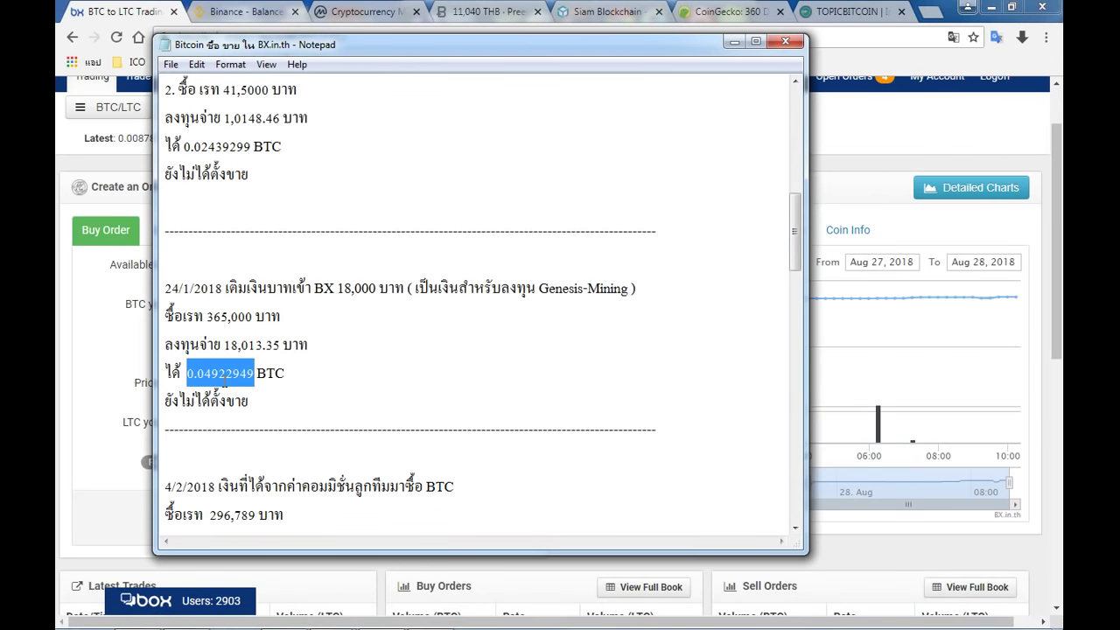
pyautogui.click(125, 383)
pyautogui.click(268, 463)
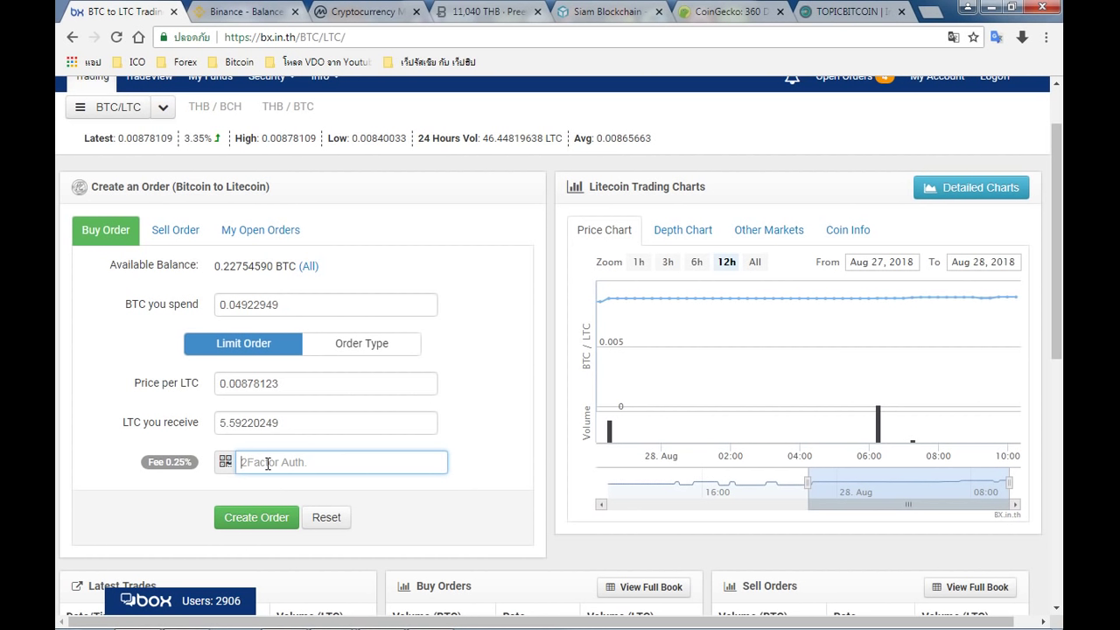
# Enter the two-factor code and confirm the order buying 5.59220249 LTC
pyautogui.click(263, 518)
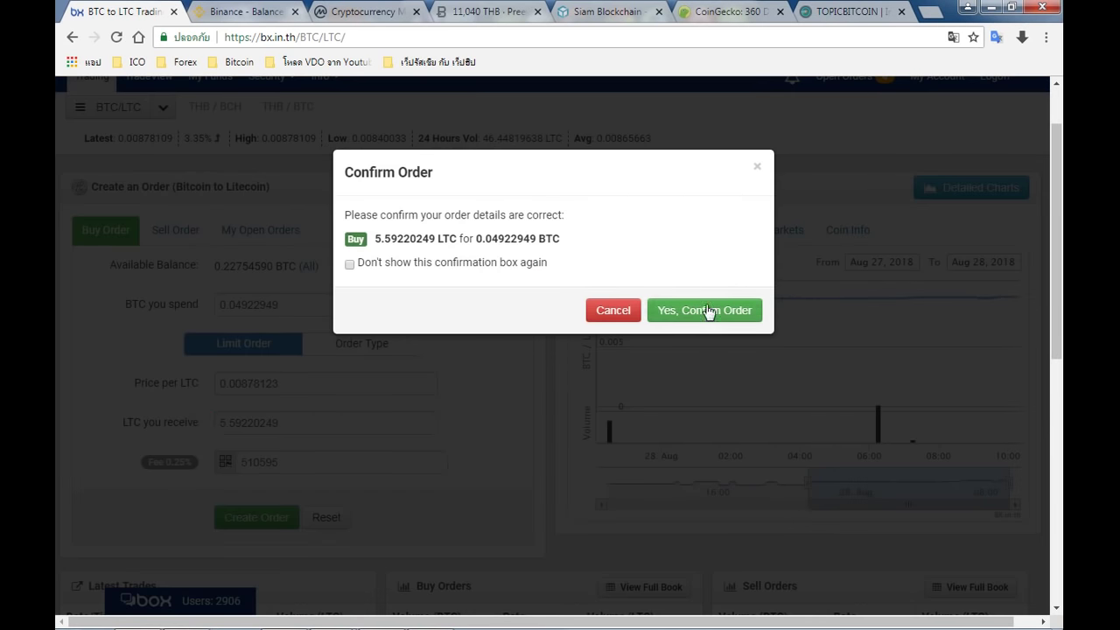
pyautogui.click(705, 310)
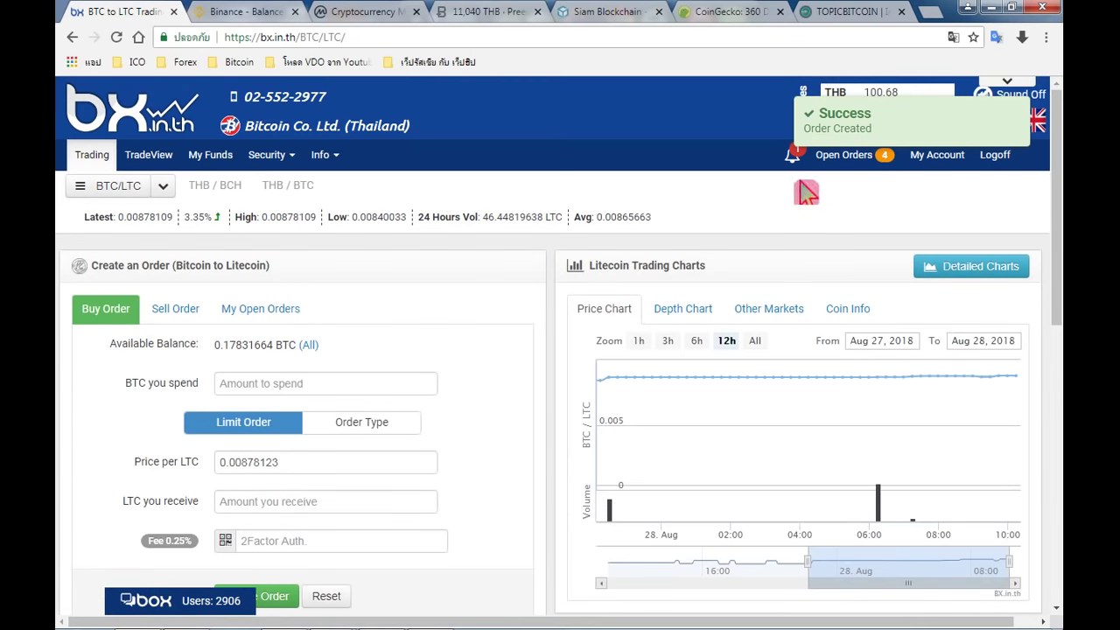
# Open the trade notification to view the completed LTC buy and its 0.00012307 BTC fee in Transactions
pyautogui.click(792, 155)
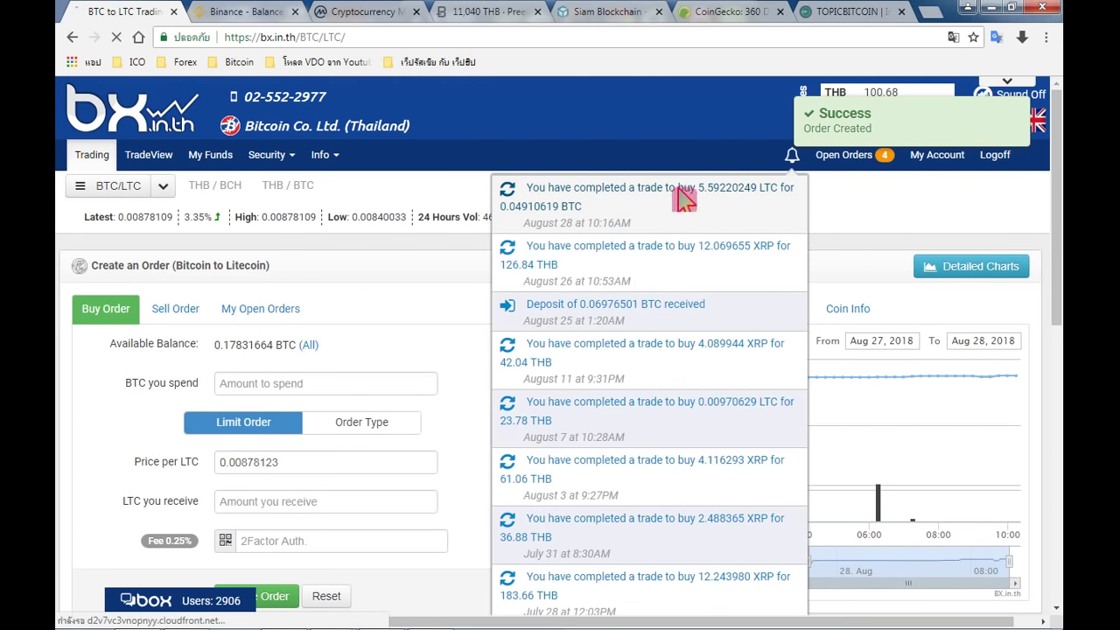
pyautogui.click(685, 199)
pyautogui.scroll(-1, 657, 280)
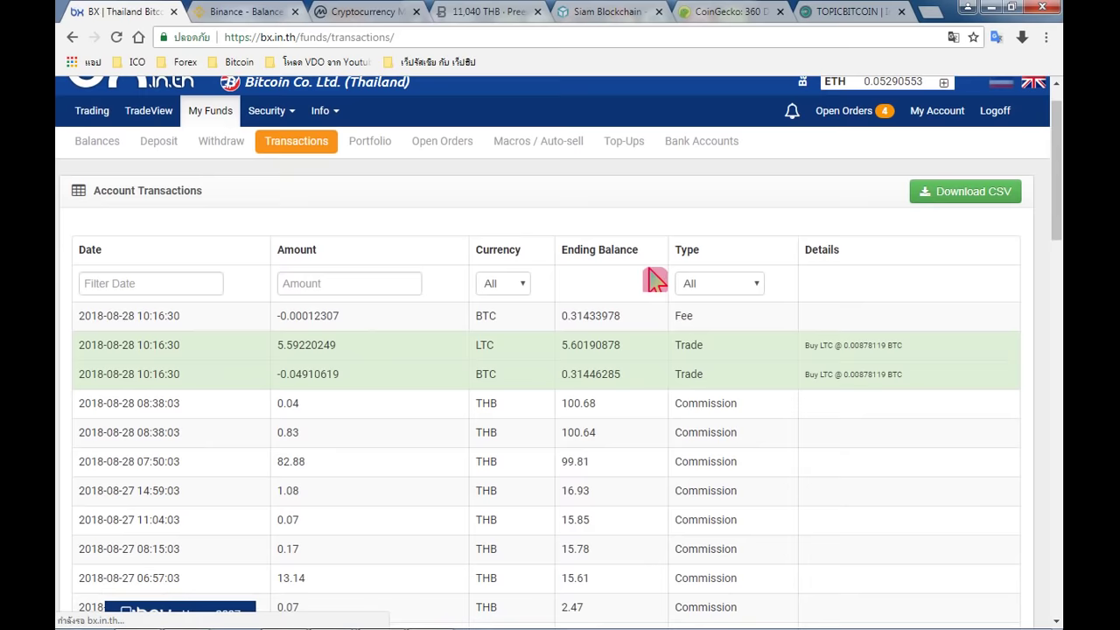
pyautogui.scroll(-1, 656, 280)
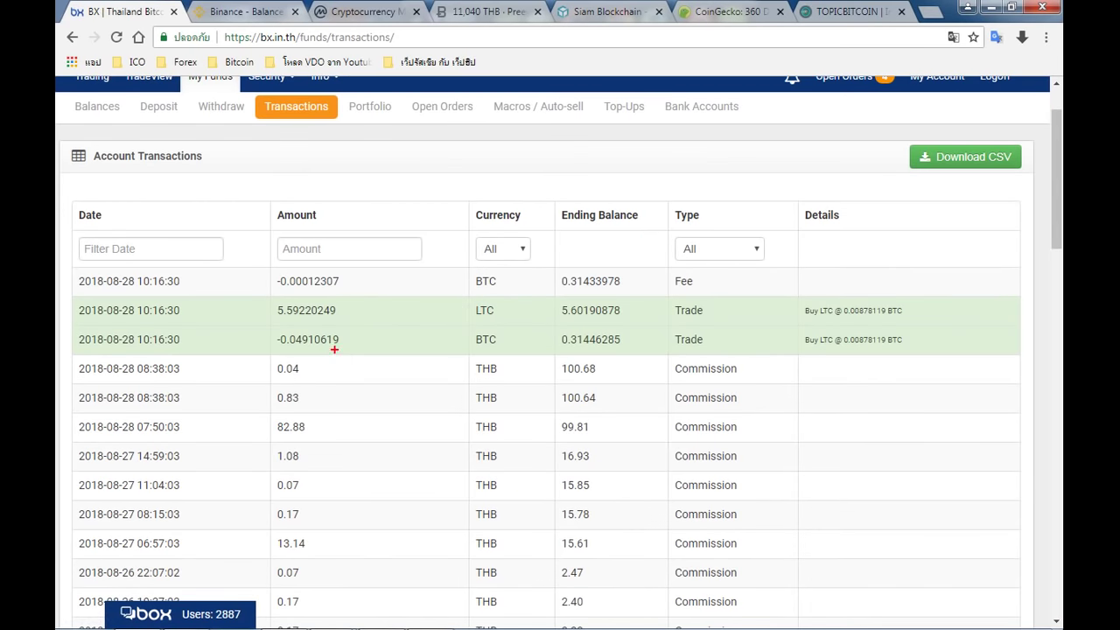
pyautogui.moveTo(345, 331); pyautogui.dragTo(361, 382)
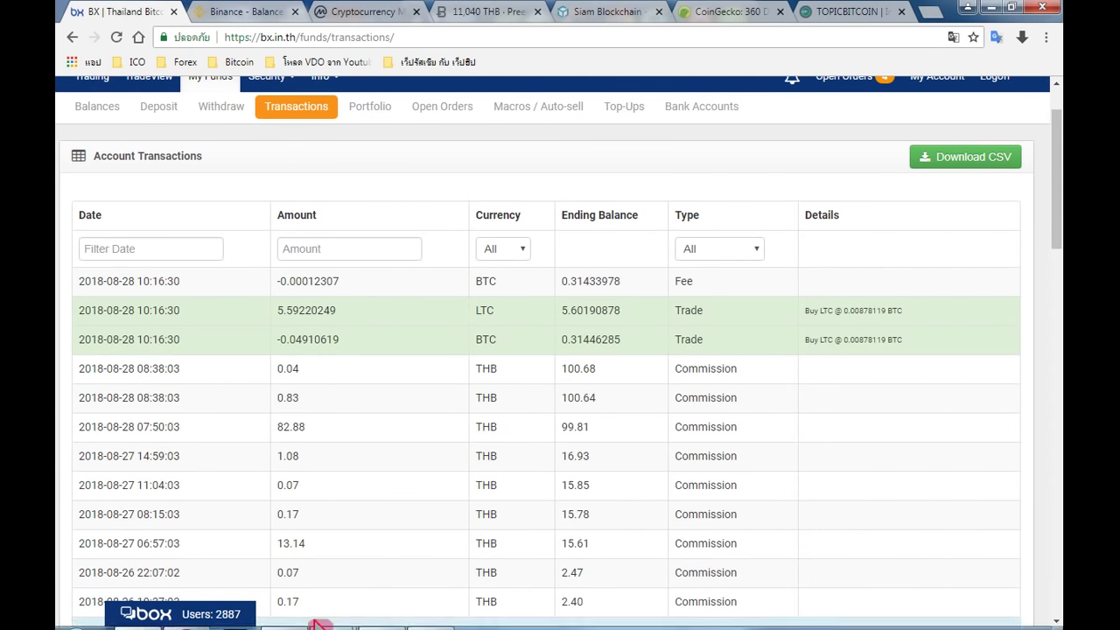
pyautogui.click(380, 615)
pyautogui.moveTo(418, 46); pyautogui.dragTo(692, 45)
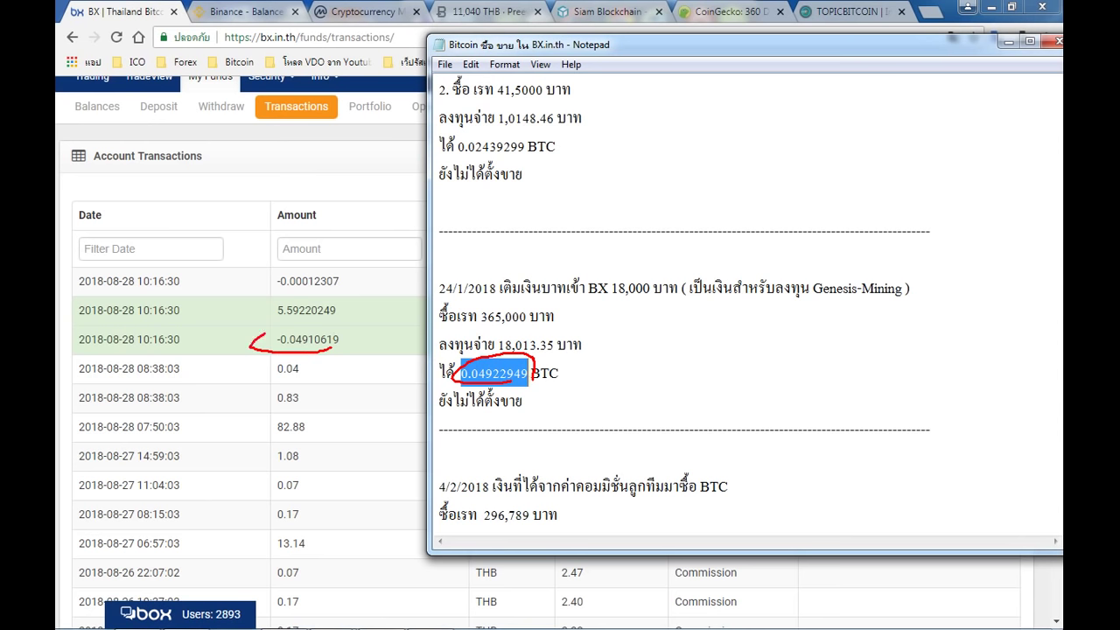
pyautogui.moveTo(261, 333); pyautogui.dragTo(377, 348)
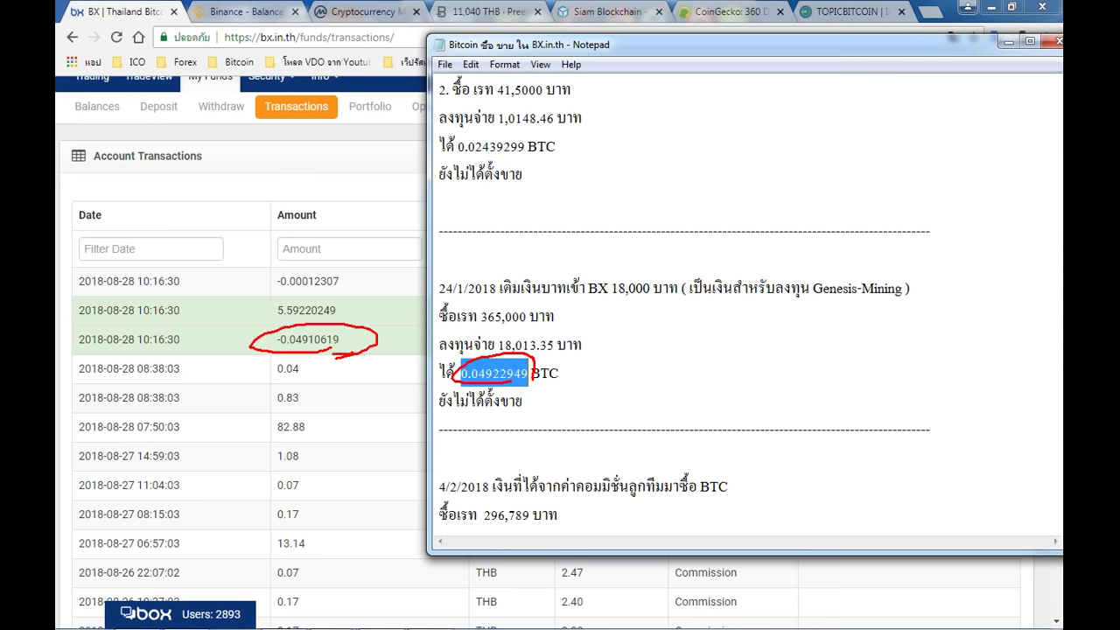
pyautogui.press('Escape')
pyautogui.moveTo(350, 354)
pyautogui.mouseDown()
pyautogui.moveTo(245, 341)
pyautogui.moveTo(383, 334)
pyautogui.moveTo(252, 306)
pyautogui.moveTo(343, 303)
pyautogui.moveTo(258, 293)
pyautogui.moveTo(352, 270)
pyautogui.mouseUp()
pyautogui.press('Escape')
pyautogui.press('Escape')
pyautogui.press('Escape')
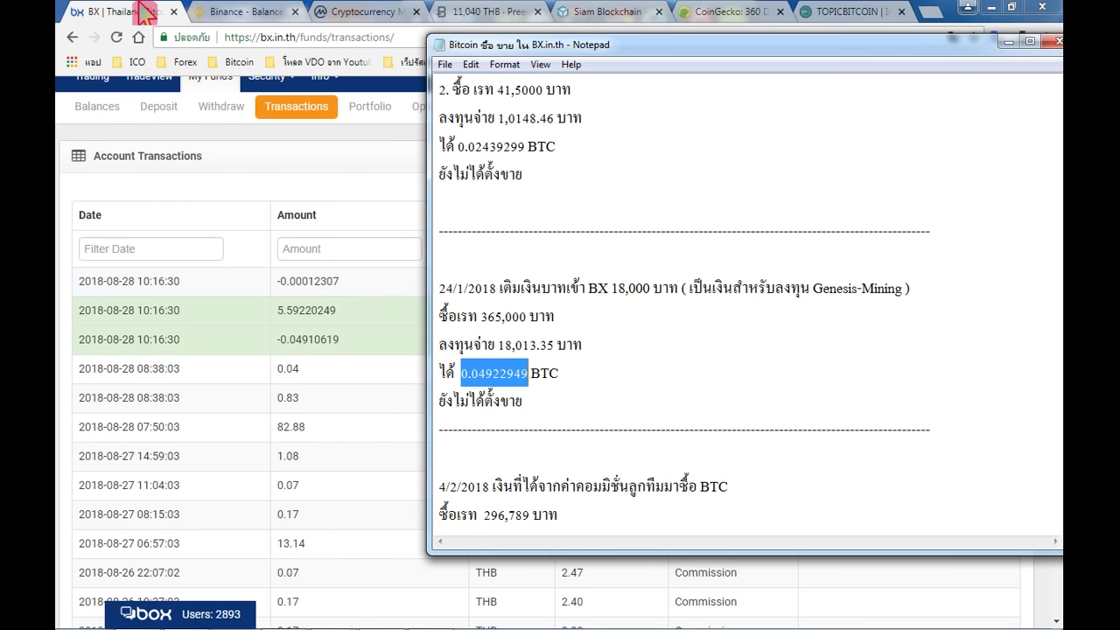
pyautogui.hotkey('alt', 'Tab')
pyautogui.moveTo(643, 273); pyautogui.dragTo(726, 289)
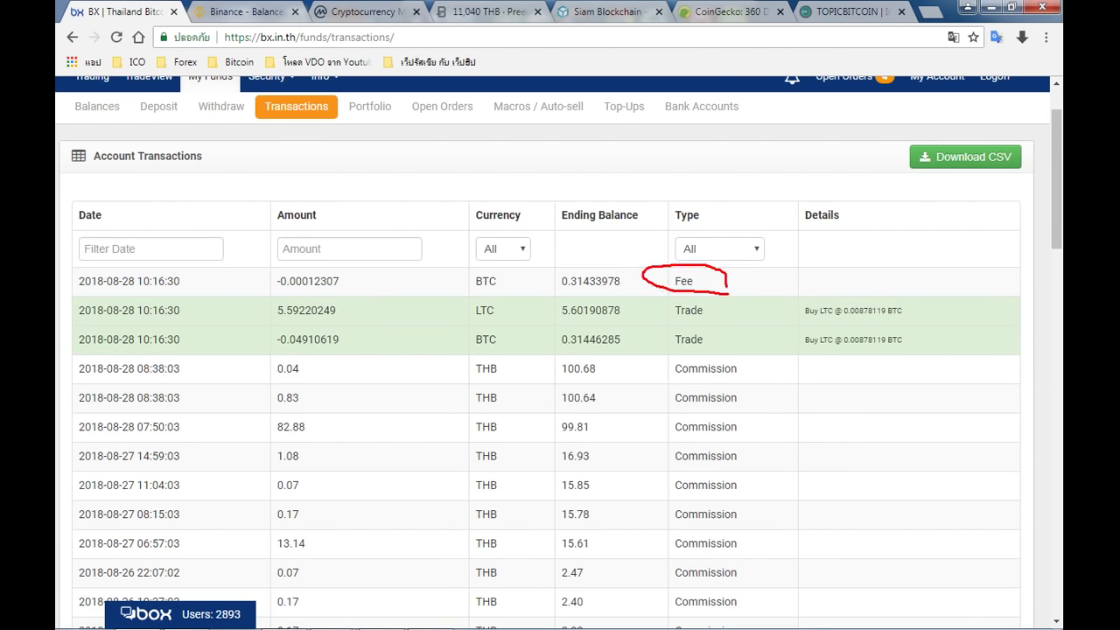
pyautogui.moveTo(271, 268); pyautogui.dragTo(362, 282)
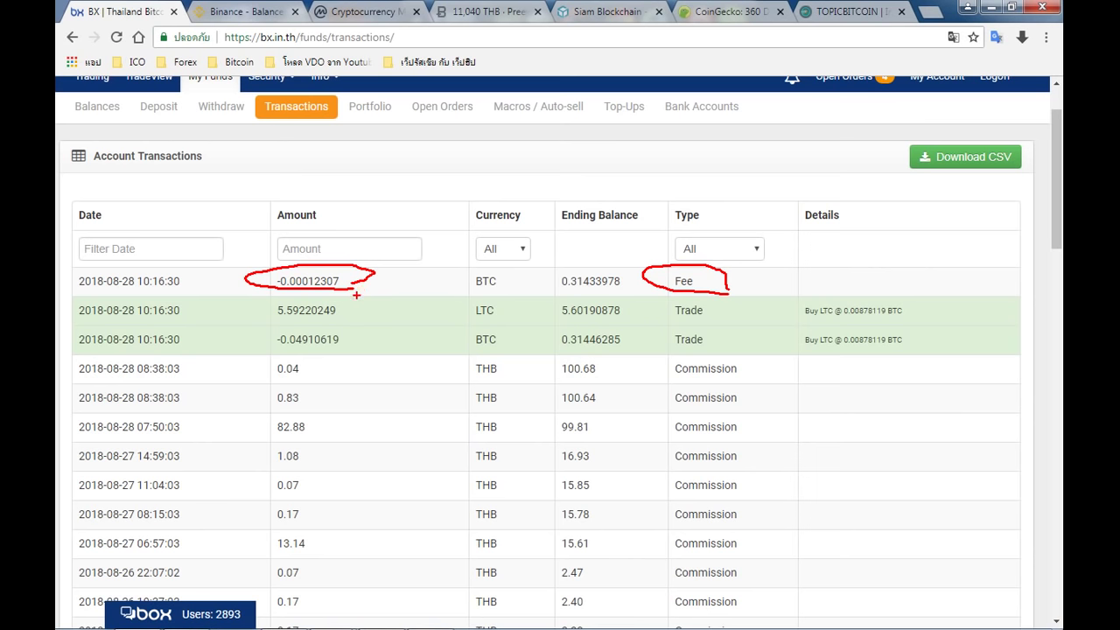
pyautogui.press('e')
pyautogui.moveTo(339, 290); pyautogui.dragTo(325, 269)
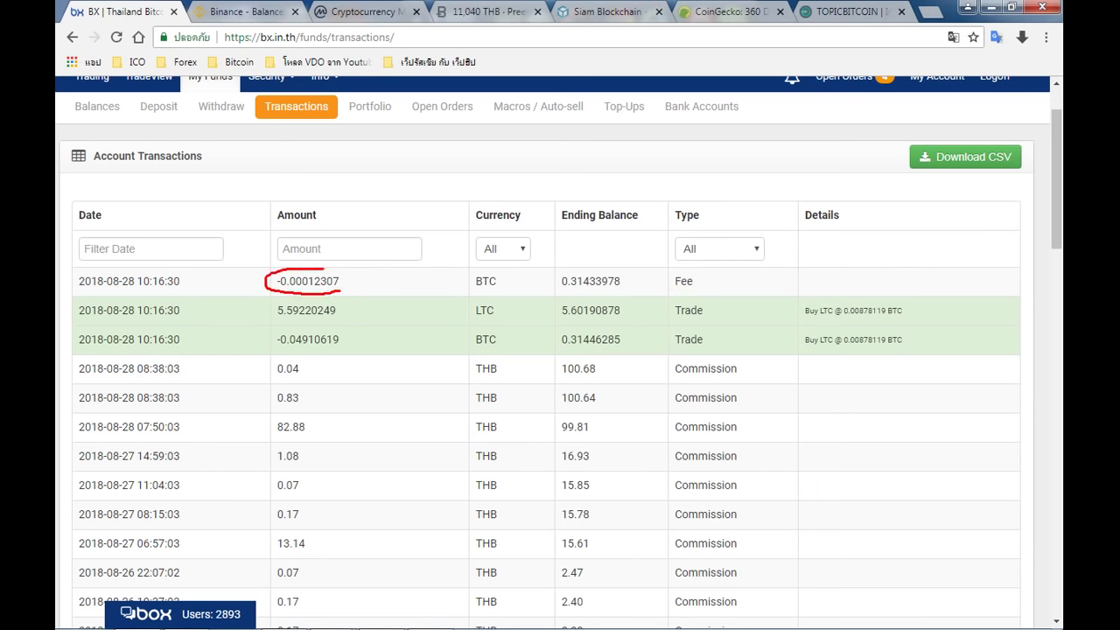
pyautogui.press('Escape')
pyautogui.scroll(1, 293, 238)
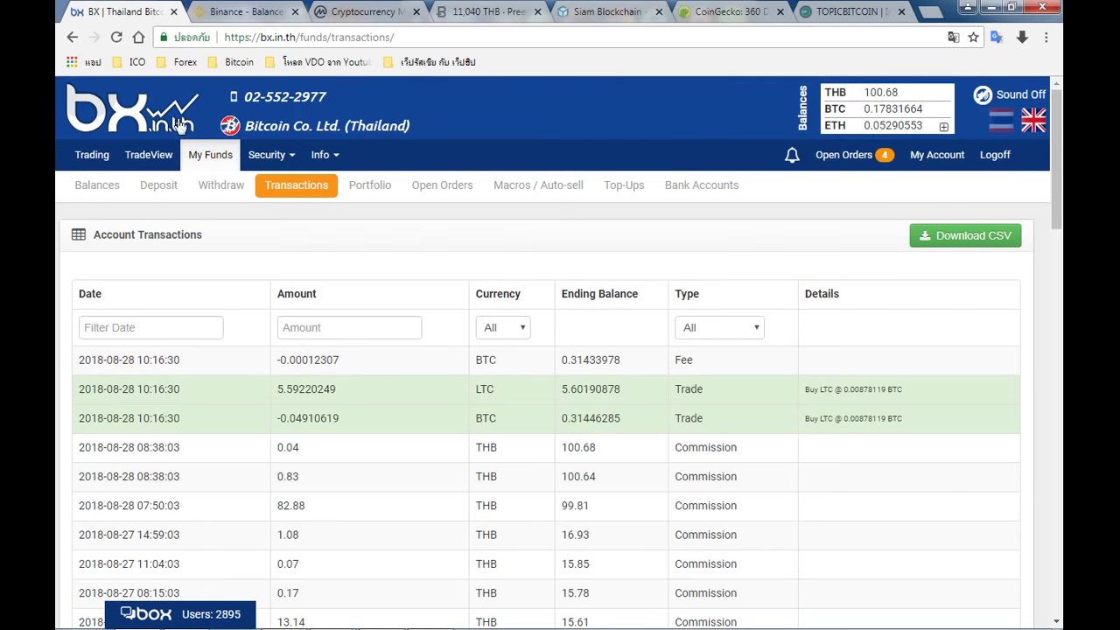
pyautogui.hotkey('ctrl', '2')
pyautogui.scroll(-15, 68, 449)
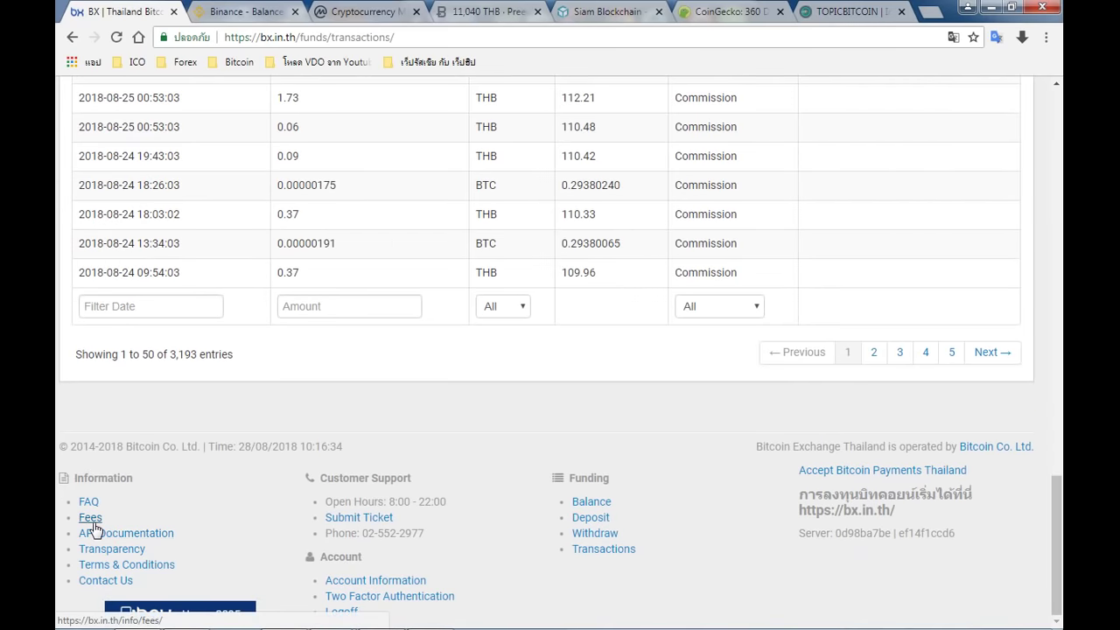
# Check the fees page's 0.00050000 BTC standard withdrawal fee, then go back to Account Transactions
pyautogui.click(91, 518)
pyautogui.scroll(-1, 359, 296)
pyautogui.scroll(-8, 359, 296)
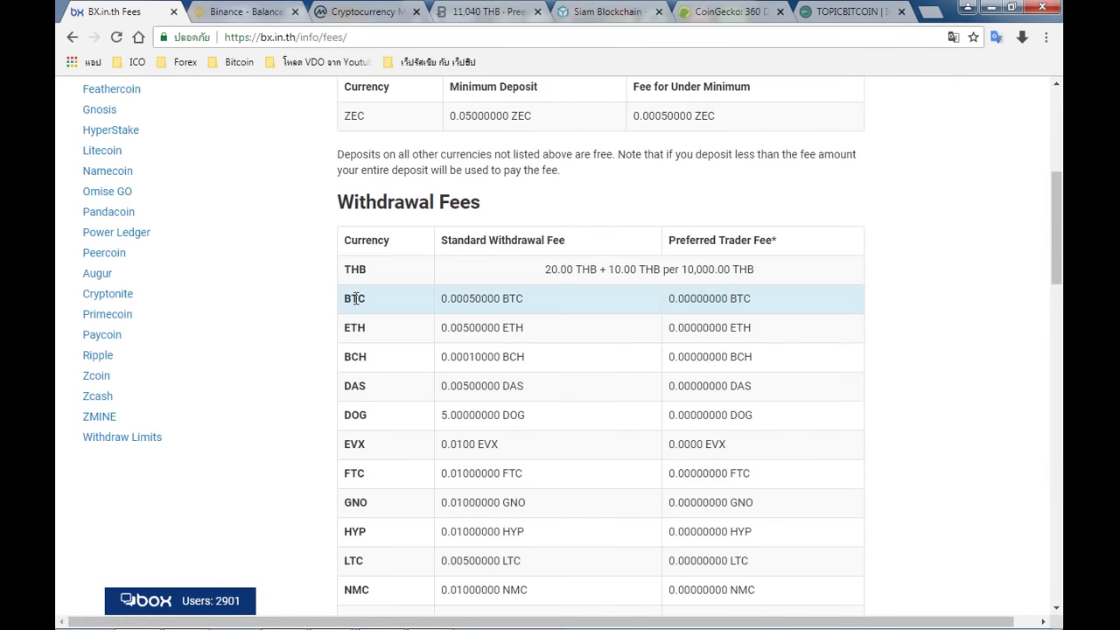
pyautogui.moveTo(425, 136)
pyautogui.mouseDown()
pyautogui.moveTo(407, 602)
pyautogui.moveTo(490, 182)
pyautogui.moveTo(389, 164)
pyautogui.mouseUp()
pyautogui.scroll(5, 475, 282)
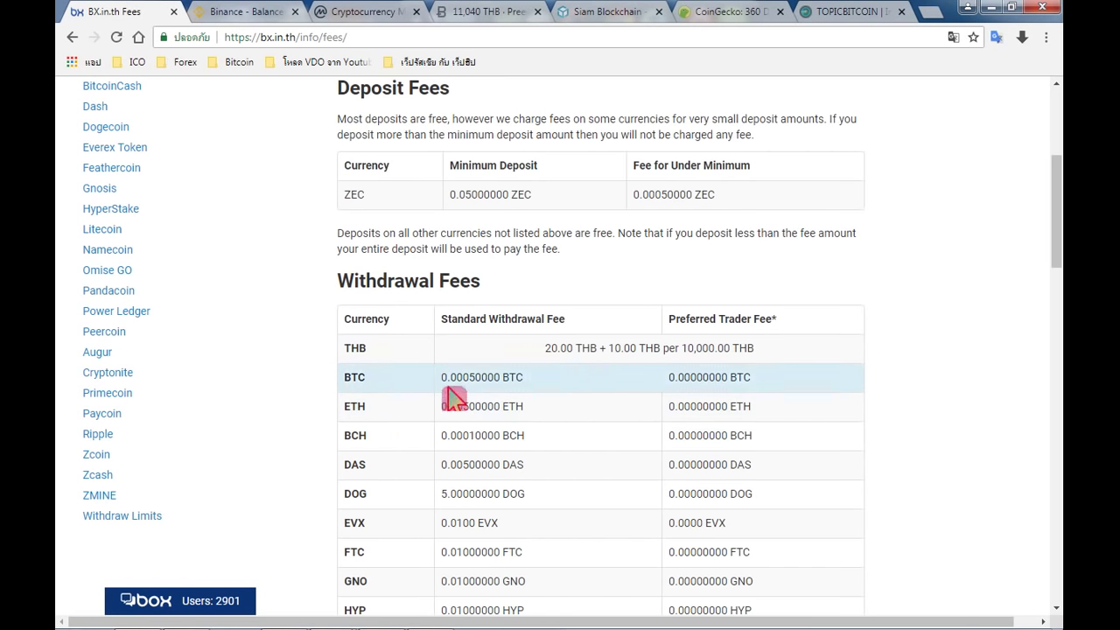
pyautogui.moveTo(443, 352)
pyautogui.mouseDown()
pyautogui.moveTo(423, 469)
pyautogui.moveTo(544, 462)
pyautogui.moveTo(410, 343)
pyautogui.moveTo(449, 546)
pyautogui.moveTo(543, 382)
pyautogui.mouseUp()
pyautogui.scroll(4, 266, 348)
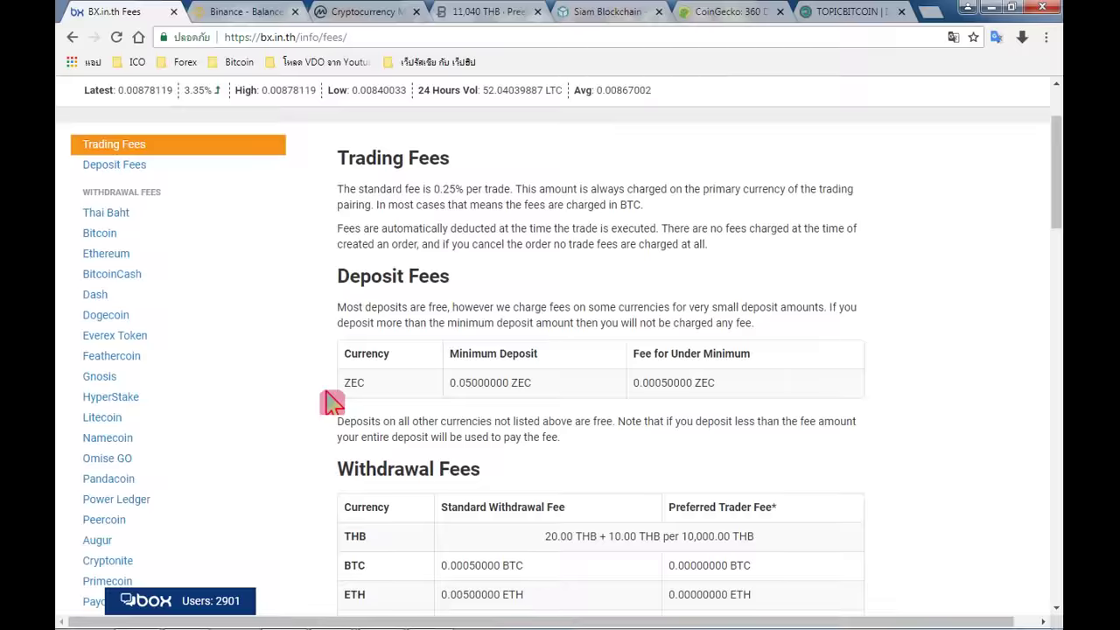
pyautogui.click(74, 38)
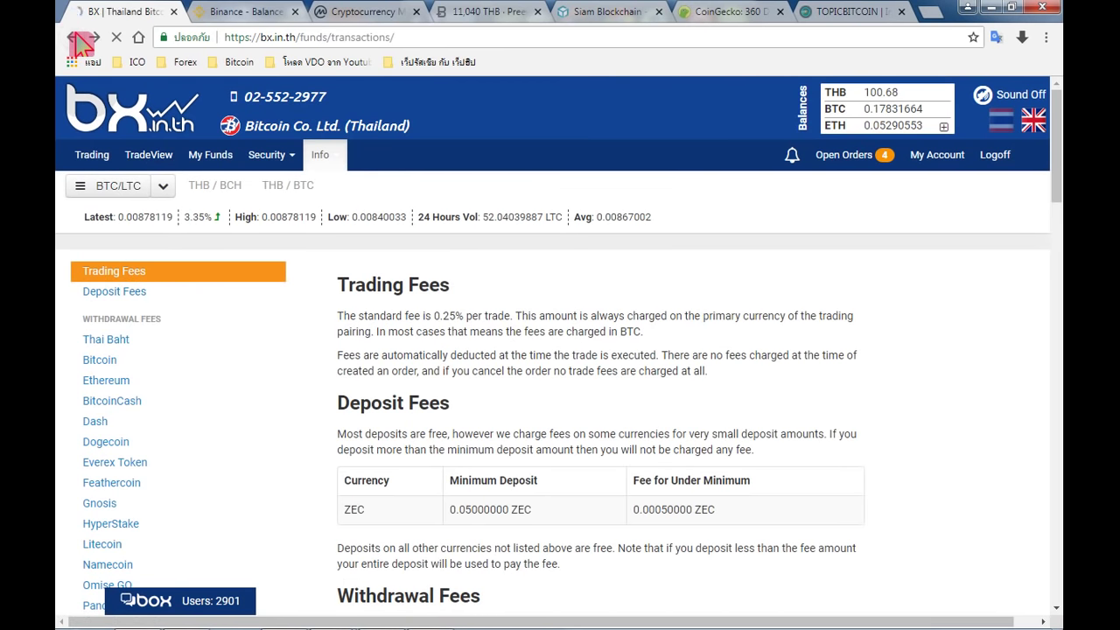
pyautogui.scroll(5, 670, 321)
# Copy the 0.00012307 BTC trade fee into Preev, showing it is worth 27.60 THB
pyautogui.scroll(10, 671, 321)
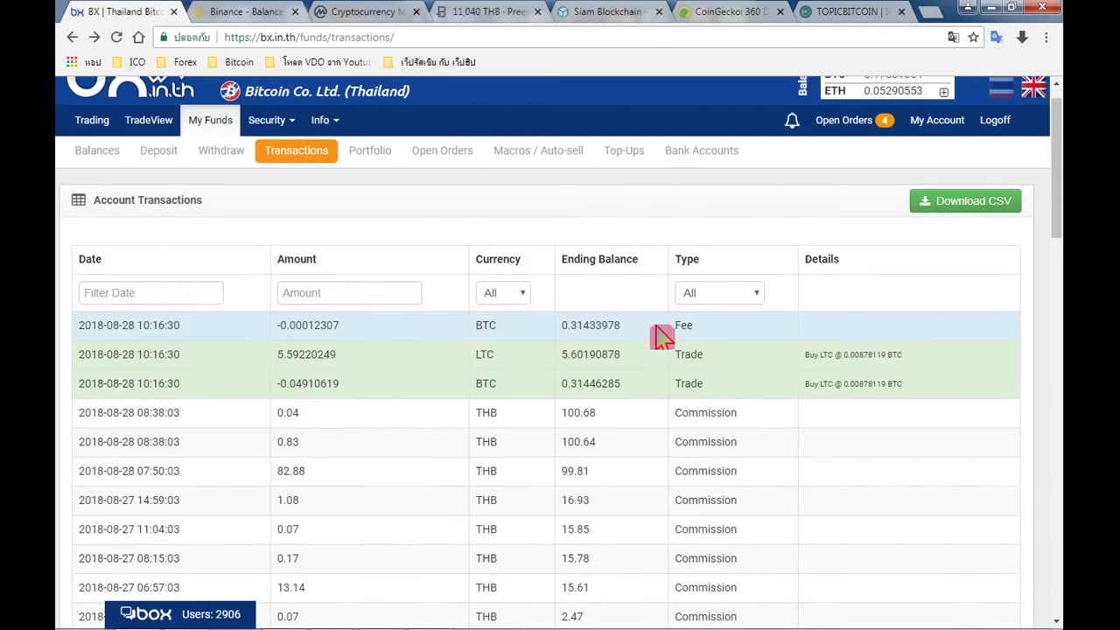
pyautogui.scroll(-1, 637, 293)
pyautogui.moveTo(344, 281); pyautogui.dragTo(278, 281)
pyautogui.hotkey('ctrl', 'c')
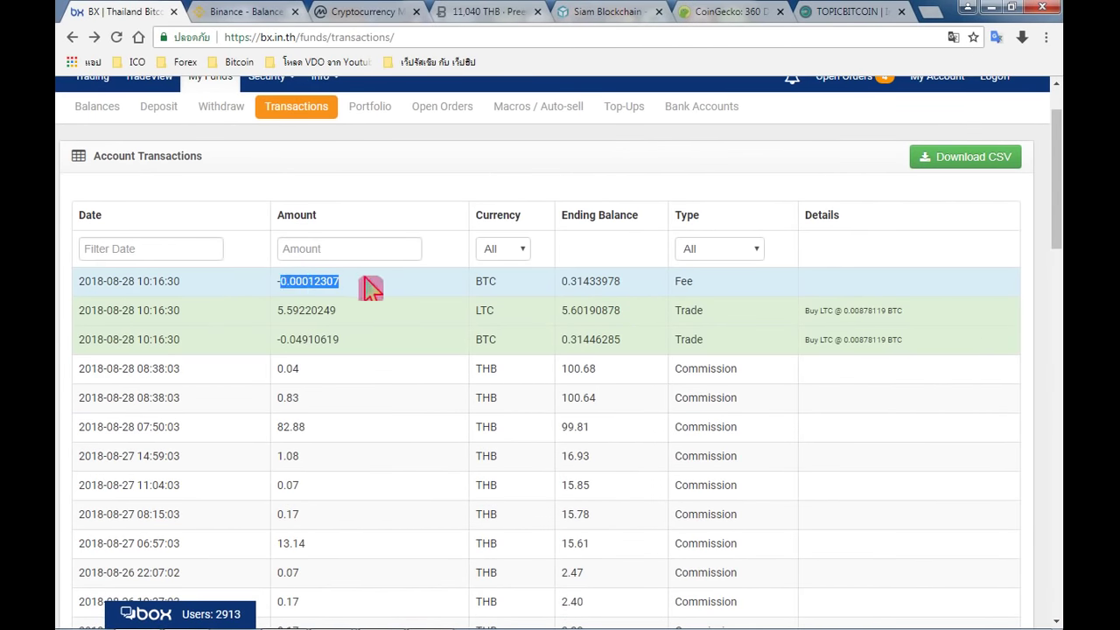
pyautogui.hotkey('ctrl', '4')
pyautogui.hotkey('ctrl', 'v')
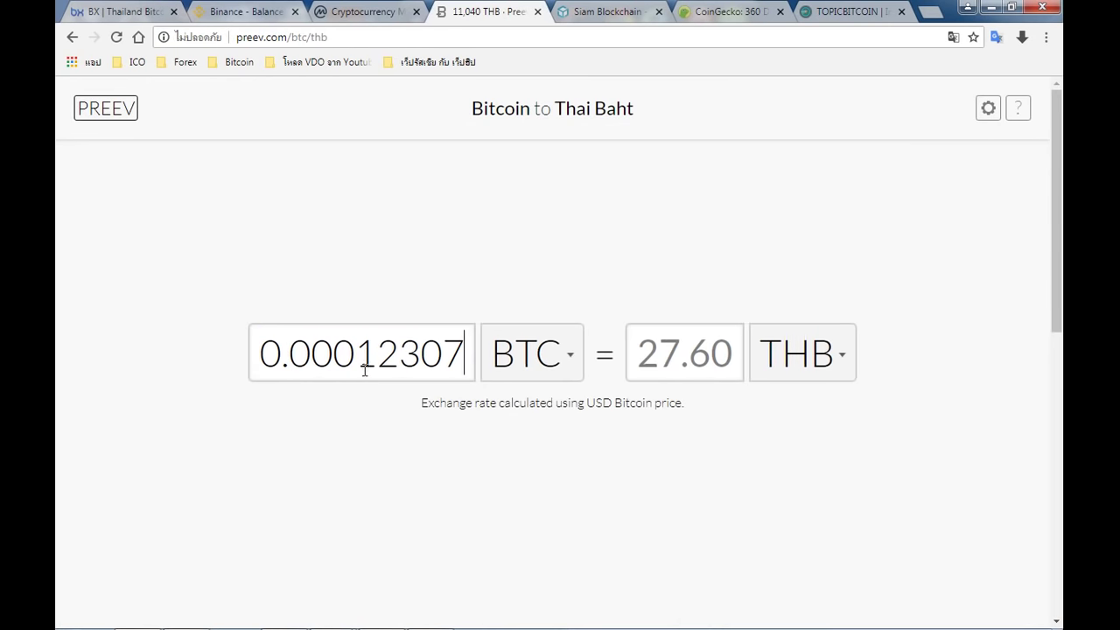
# Switch Preev's target currency to US Dollars to show 0.8477 USD, then return to BX transactions
pyautogui.click(831, 359)
pyautogui.write('Tha')
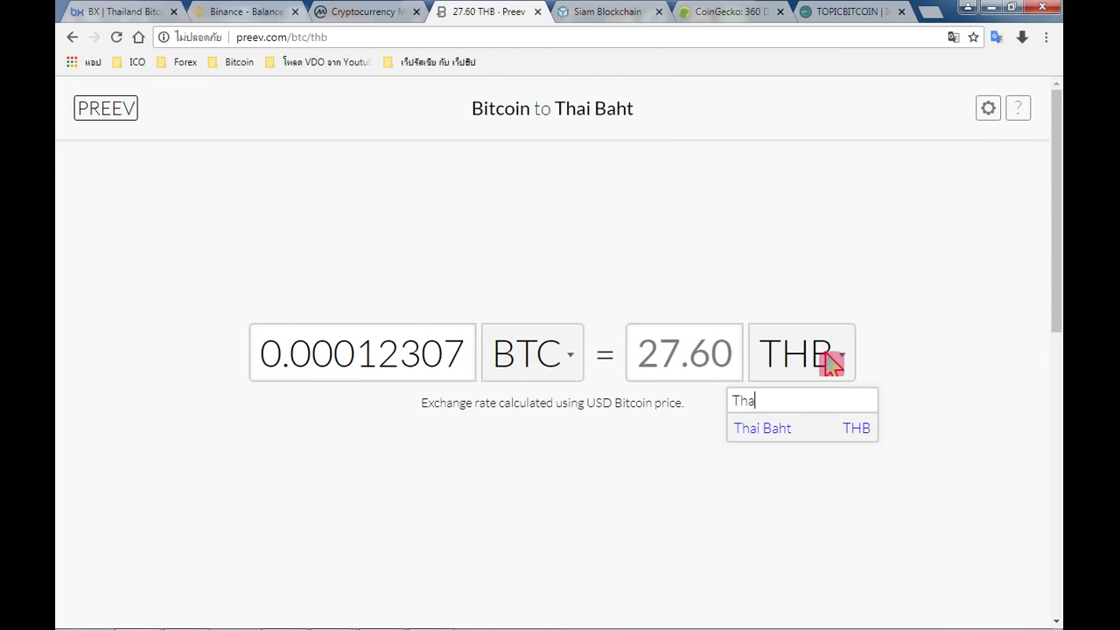
pyautogui.press('BackSpace')
pyautogui.press('BackSpace')
pyautogui.press('BackSpace')
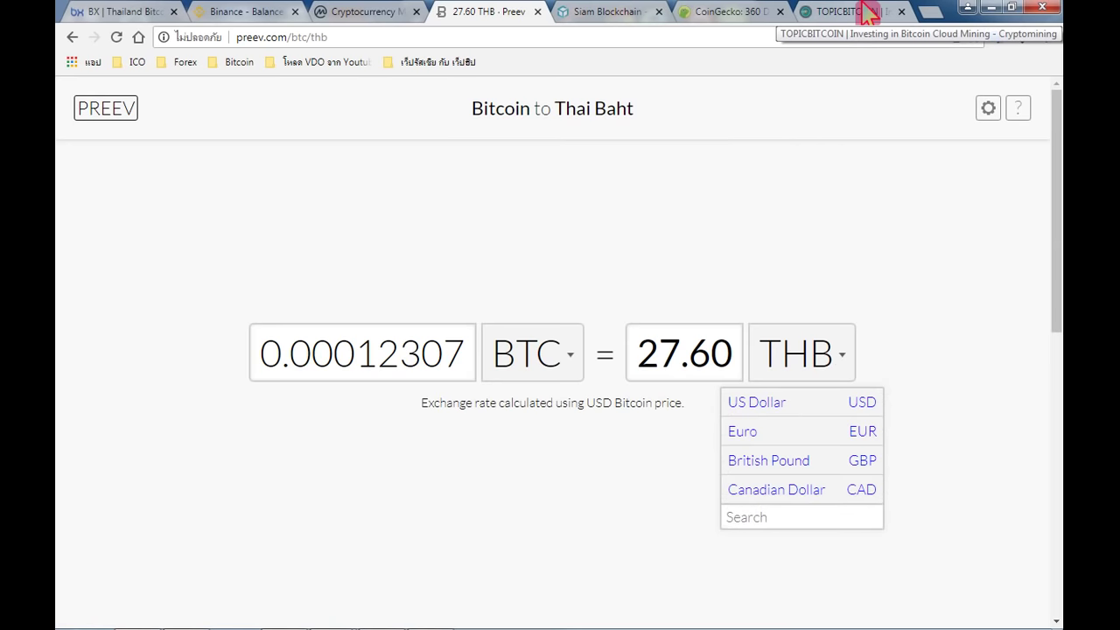
pyautogui.click(776, 404)
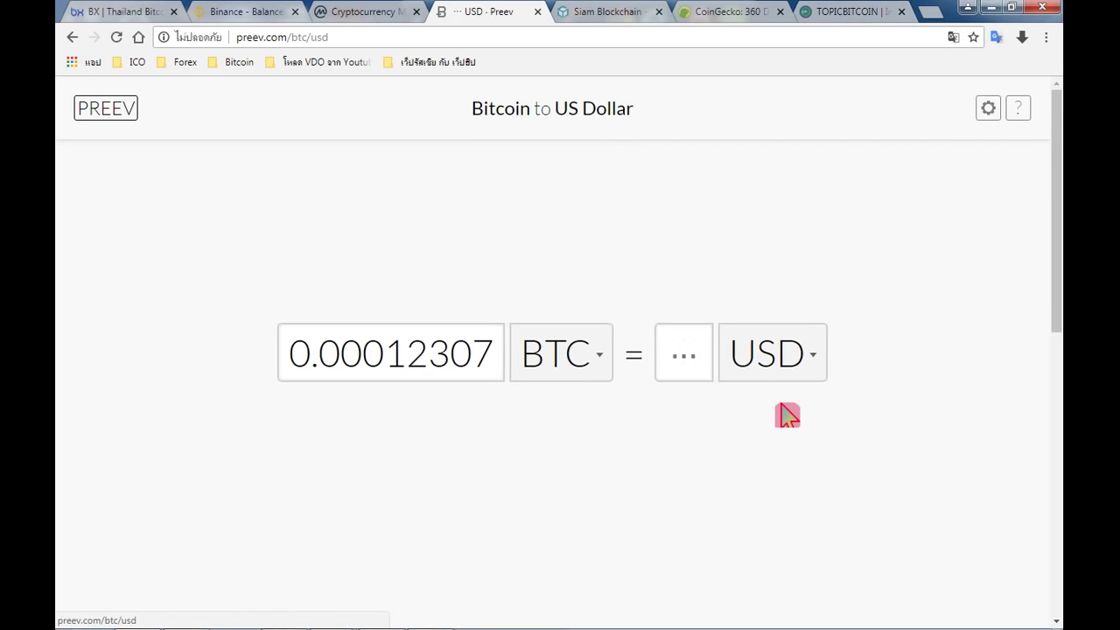
pyautogui.moveTo(634, 285)
pyautogui.mouseDown()
pyautogui.moveTo(853, 390)
pyautogui.moveTo(620, 214)
pyautogui.mouseUp()
pyautogui.press('e')
pyautogui.moveTo(400, 275)
pyautogui.mouseDown()
pyautogui.moveTo(358, 400)
pyautogui.moveTo(320, 256)
pyautogui.mouseUp()
pyautogui.press('Escape')
pyautogui.click(135, 12)
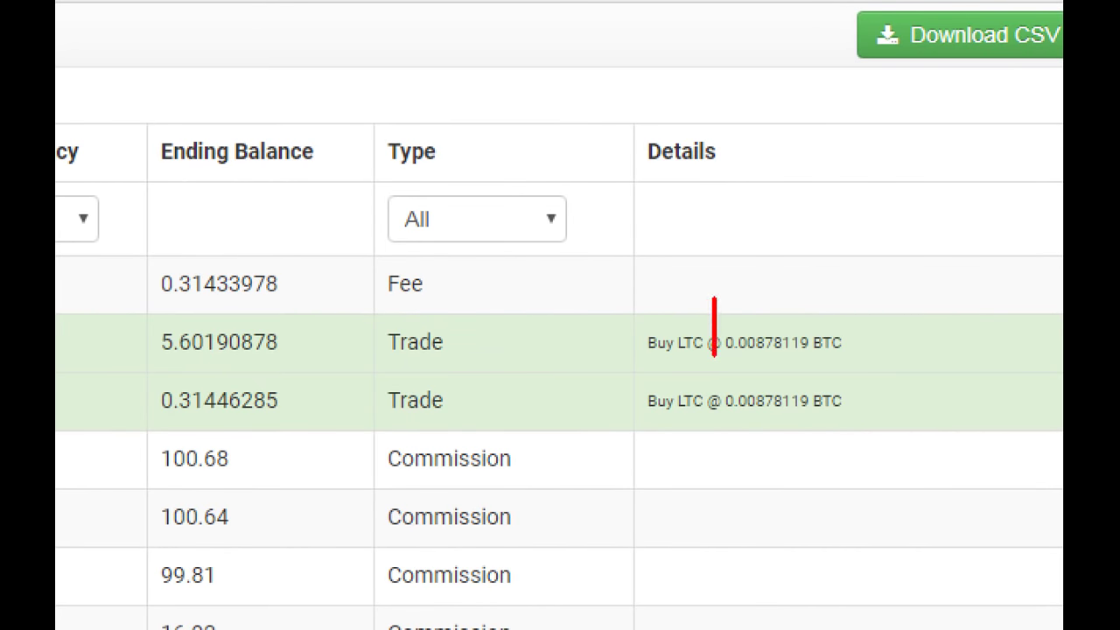
# Mark the Buy LTC trades and confirm the 5.60190878 LTC balance in the expanded balances list
pyautogui.moveTo(712, 422)
pyautogui.mouseDown()
pyautogui.moveTo(824, 420)
pyautogui.moveTo(821, 279)
pyautogui.moveTo(683, 295)
pyautogui.mouseUp()
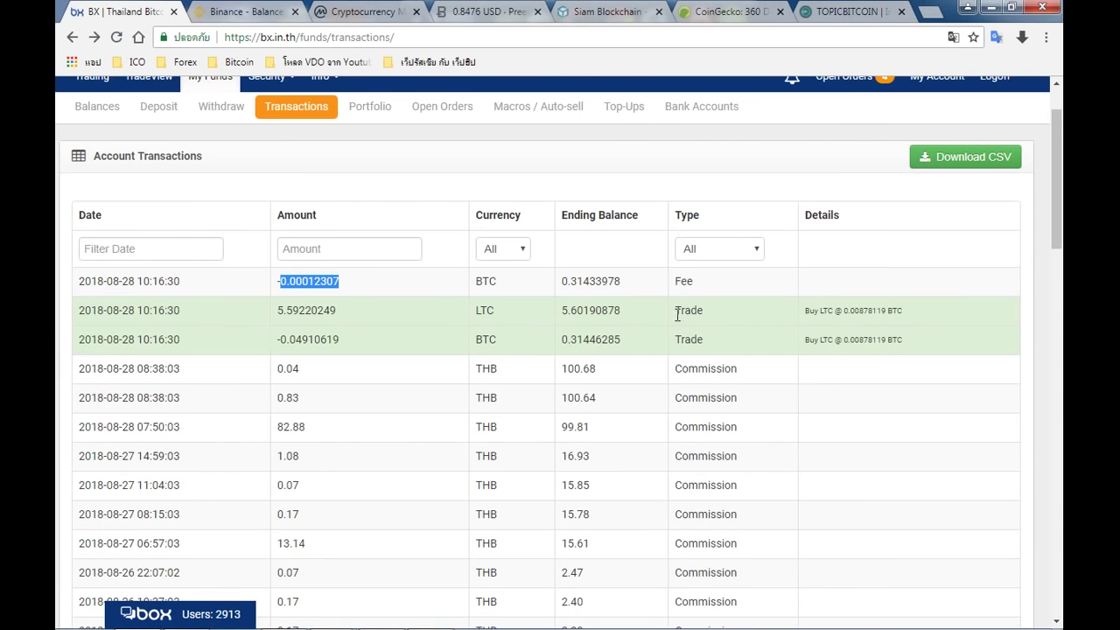
pyautogui.scroll(1, 676, 313)
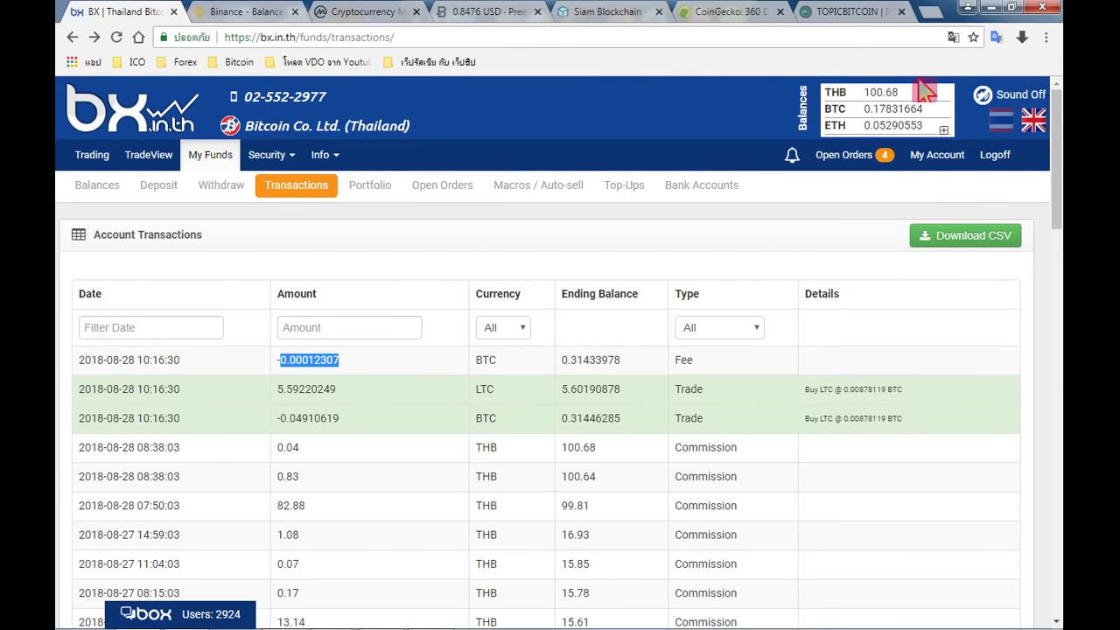
pyautogui.moveTo(915, 110)
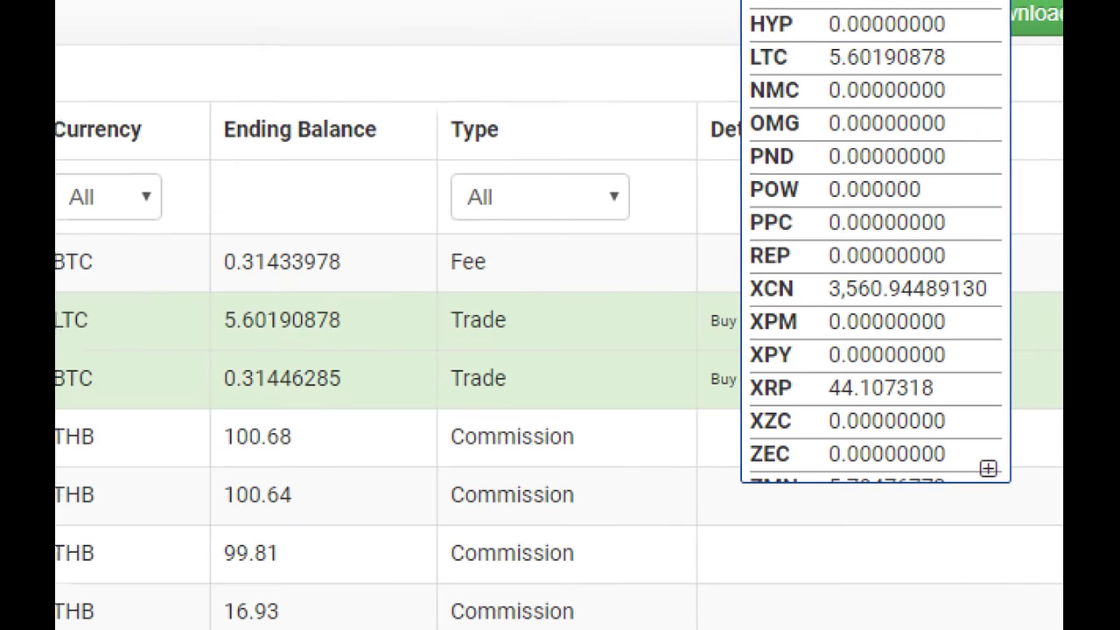
pyautogui.click(913, 245)
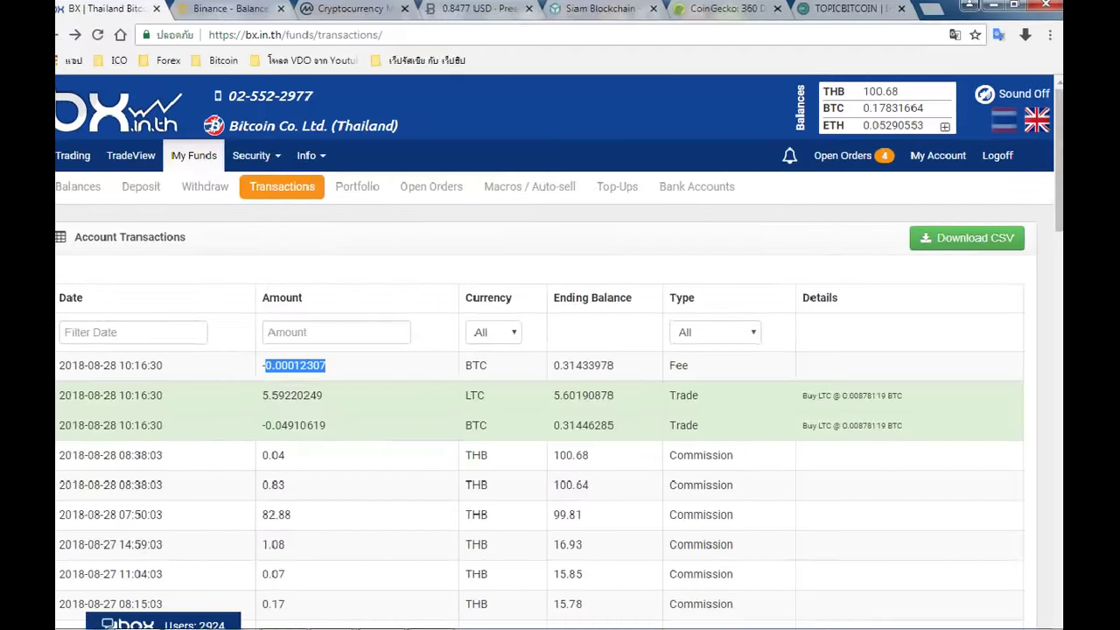
pyautogui.click(944, 126)
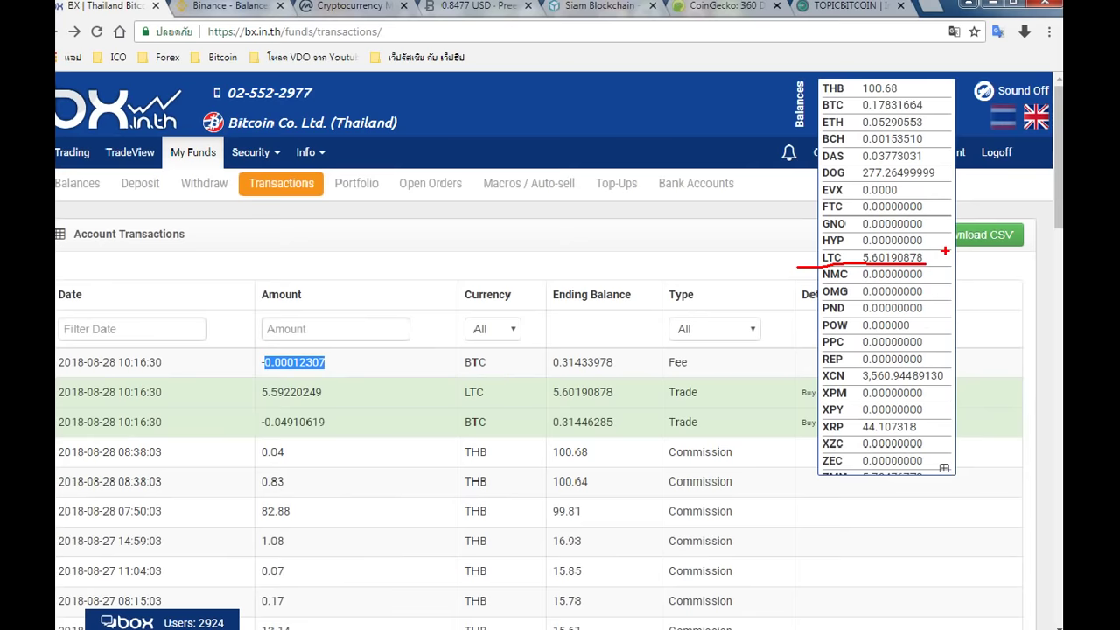
pyautogui.click(0, 282)
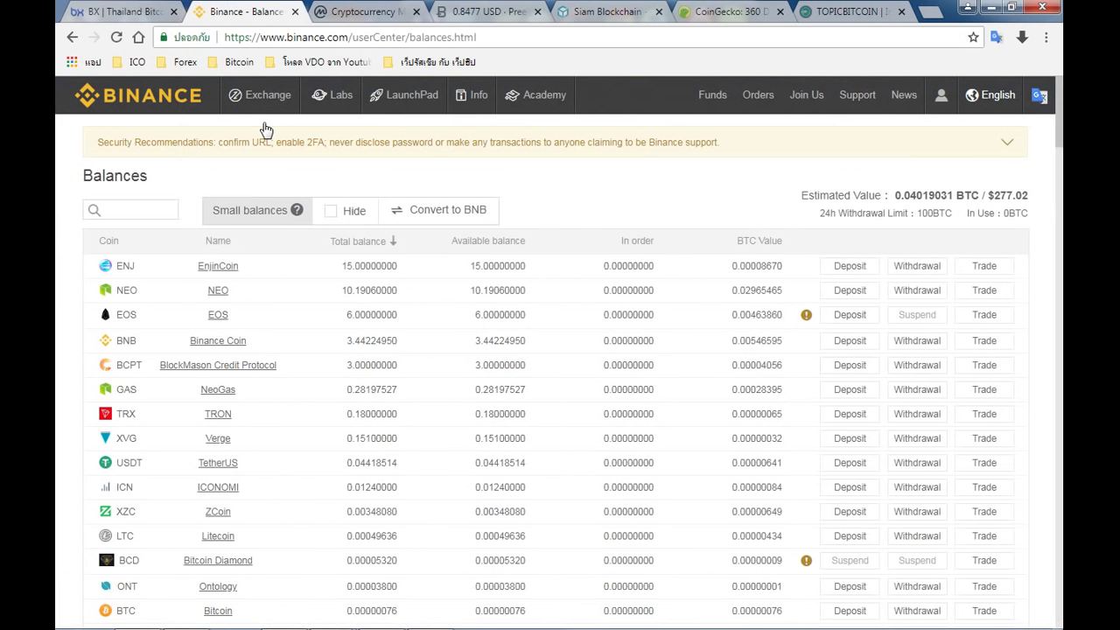
pyautogui.click(248, 11)
# Open My Funds > Withdraw with Litecoin selected, showing 5.60190878 LTC available, then view CoinMarketCap and Binance
pyautogui.click(127, 12)
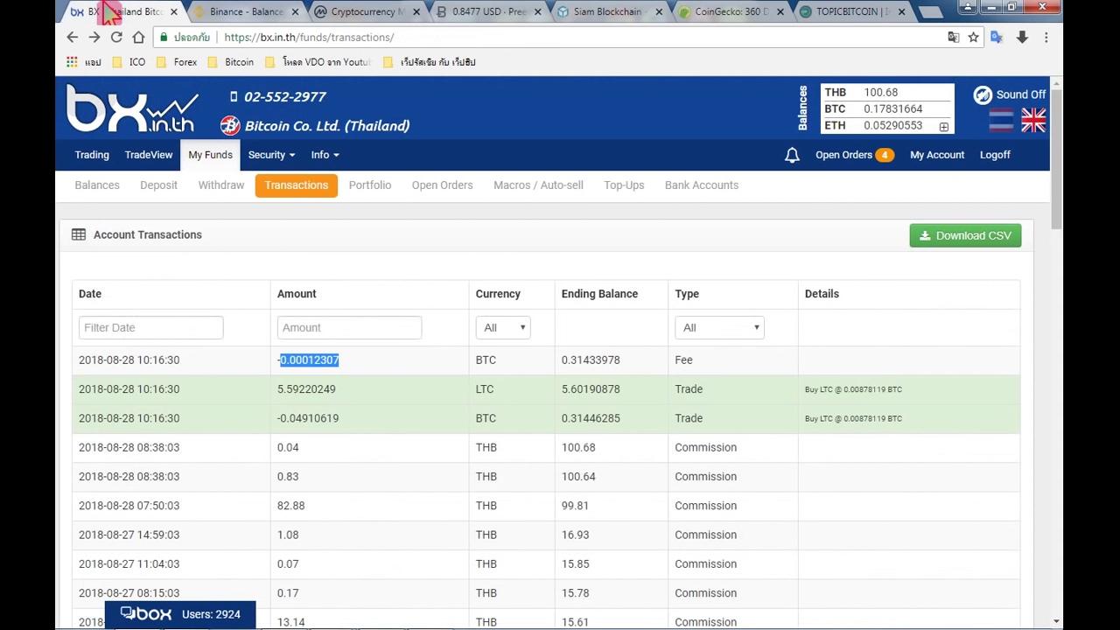
pyautogui.click(238, 189)
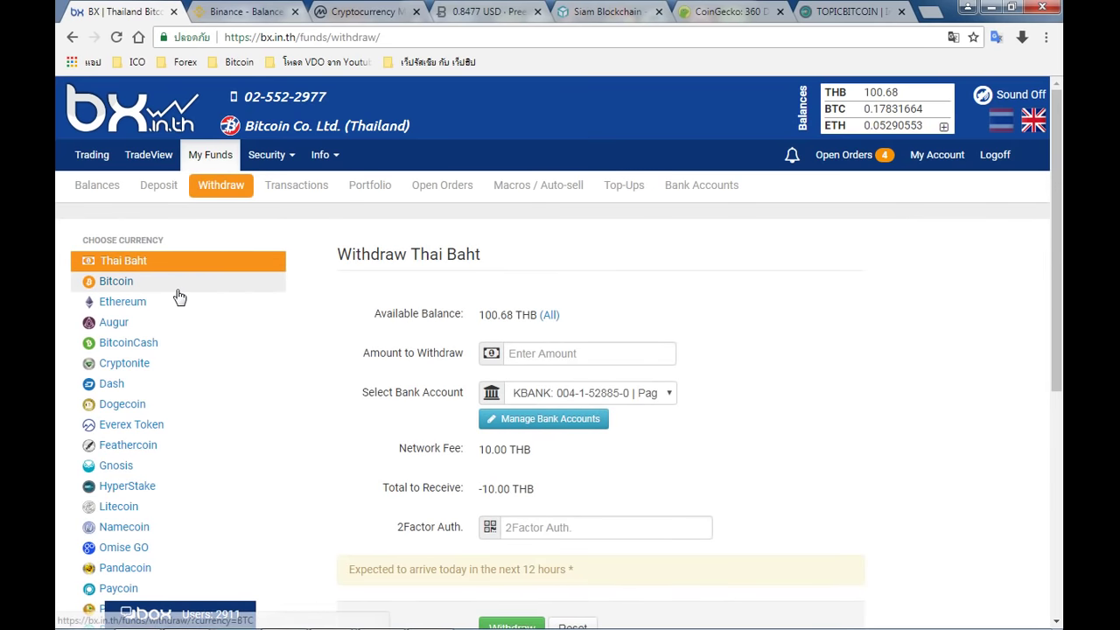
pyautogui.scroll(-1, 188, 307)
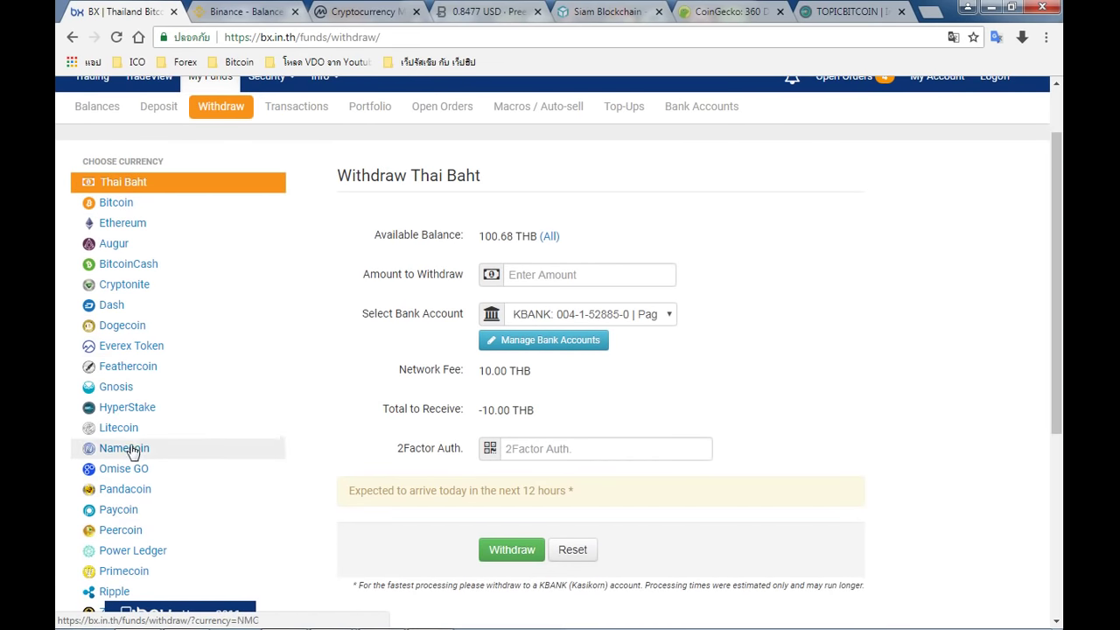
pyautogui.click(119, 436)
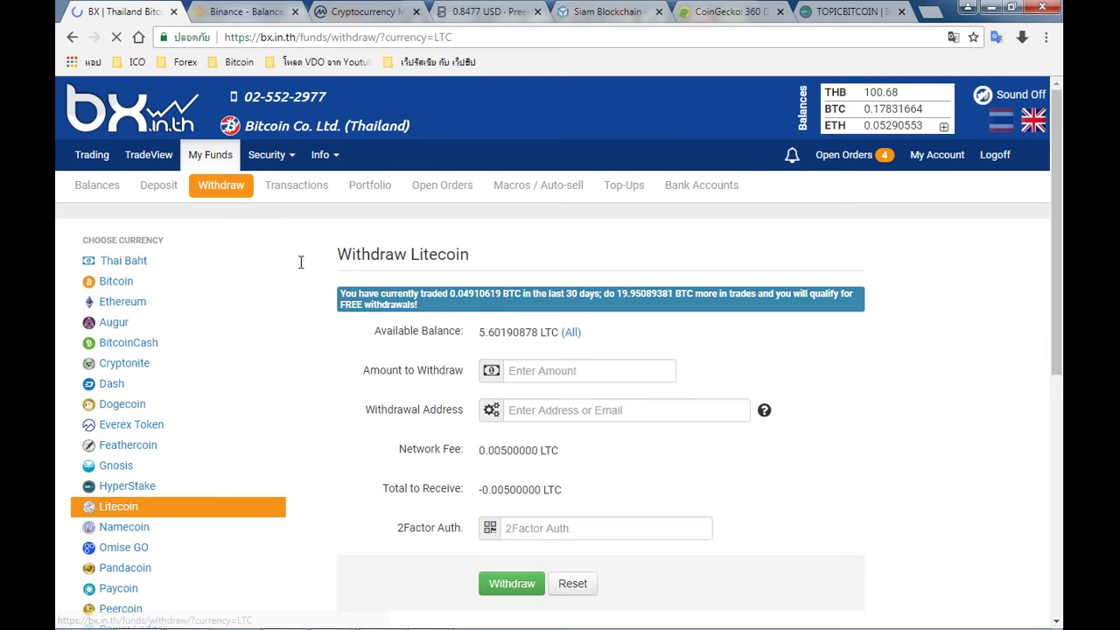
pyautogui.moveTo(904, 131)
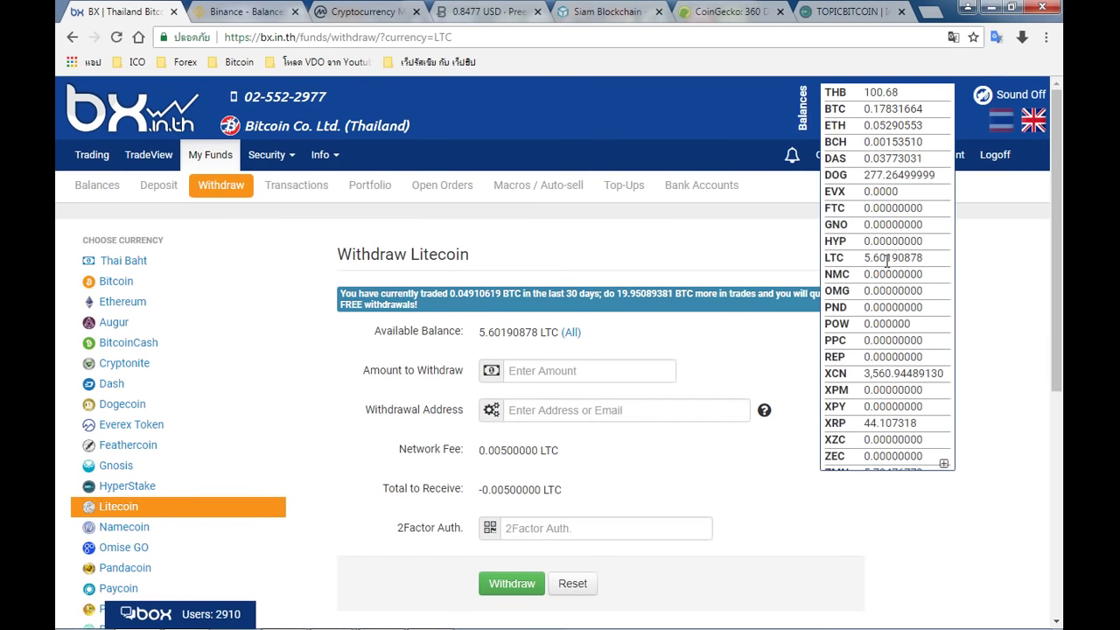
pyautogui.click(377, 12)
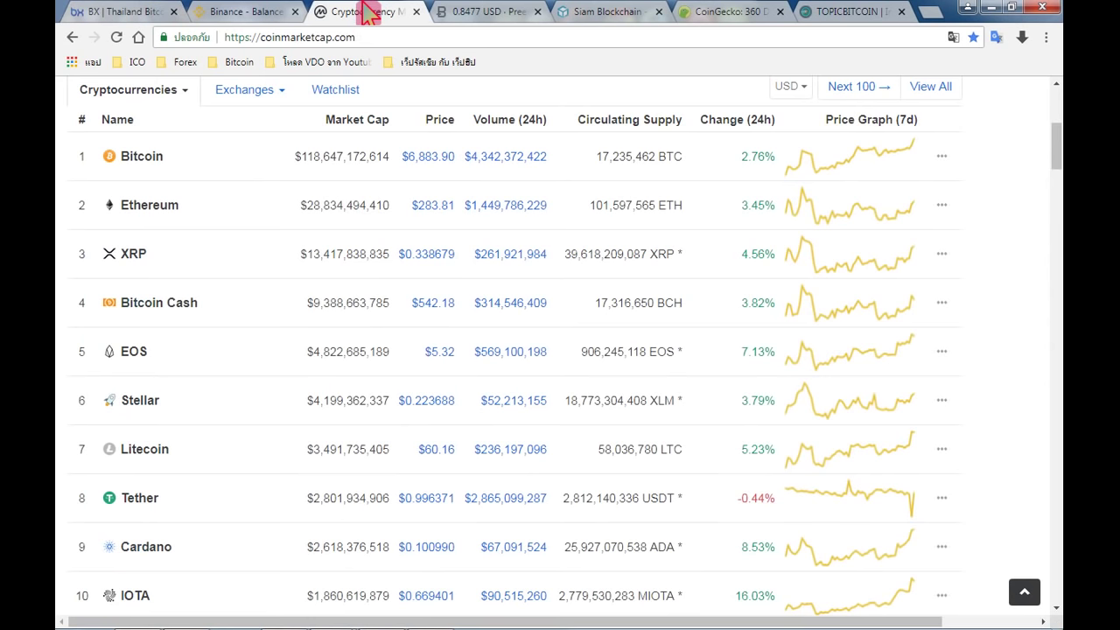
pyautogui.click(272, 11)
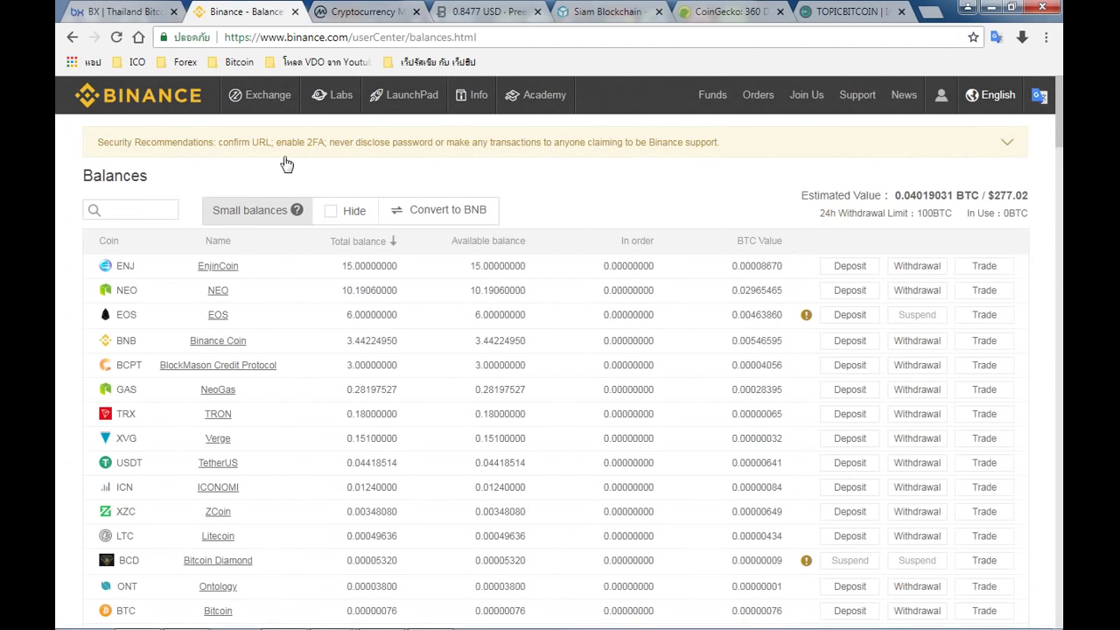
pyautogui.click(88, 12)
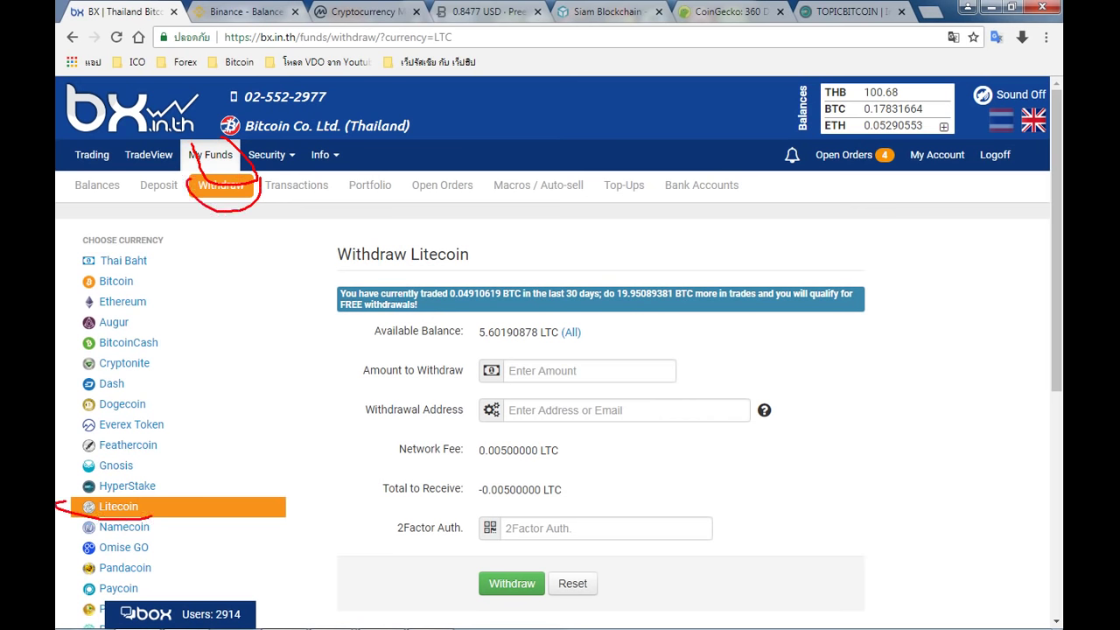
pyautogui.click(223, 11)
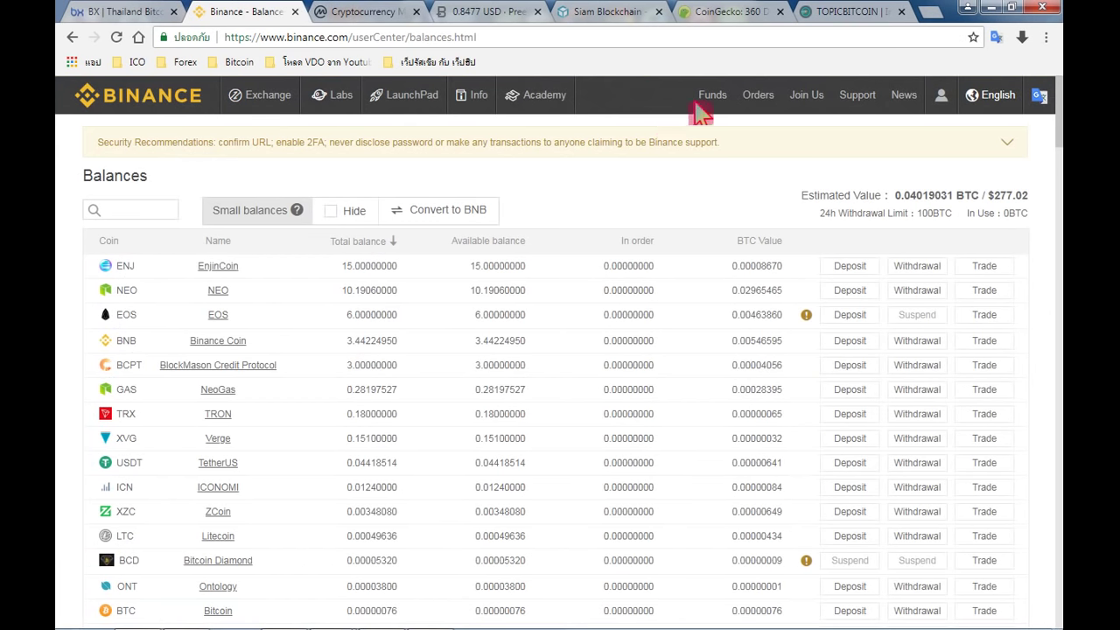
pyautogui.moveTo(707, 104)
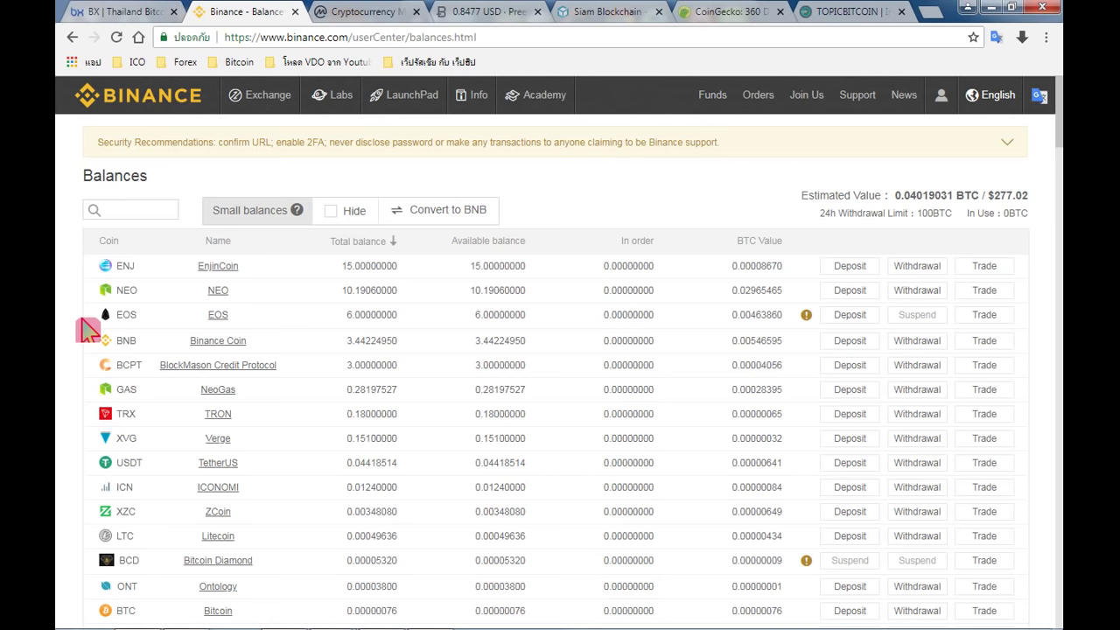
pyautogui.scroll(-4, 30, 325)
pyautogui.scroll(1, 88, 337)
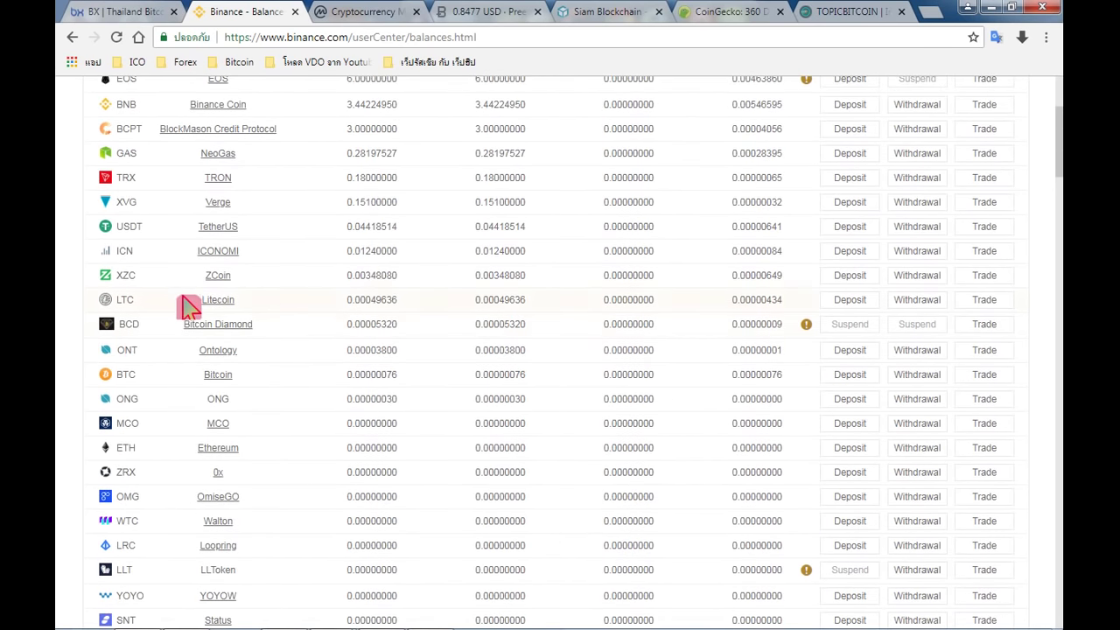
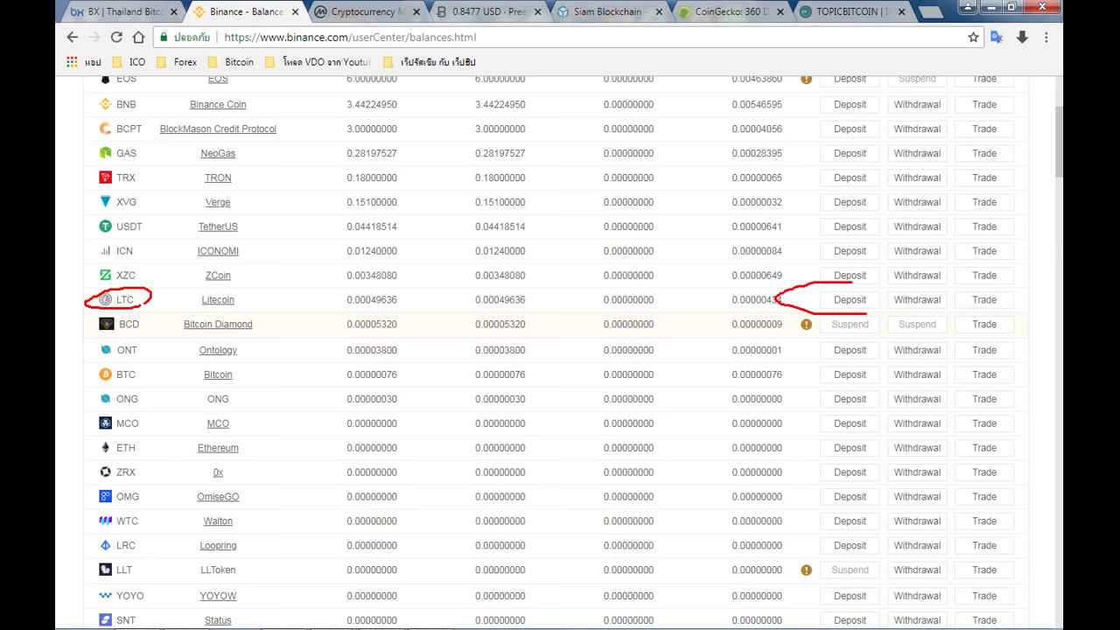
# Copy the LTC deposit address from Binance's Litecoin deposit page and focus BX's withdrawal address field
pyautogui.click(844, 302)
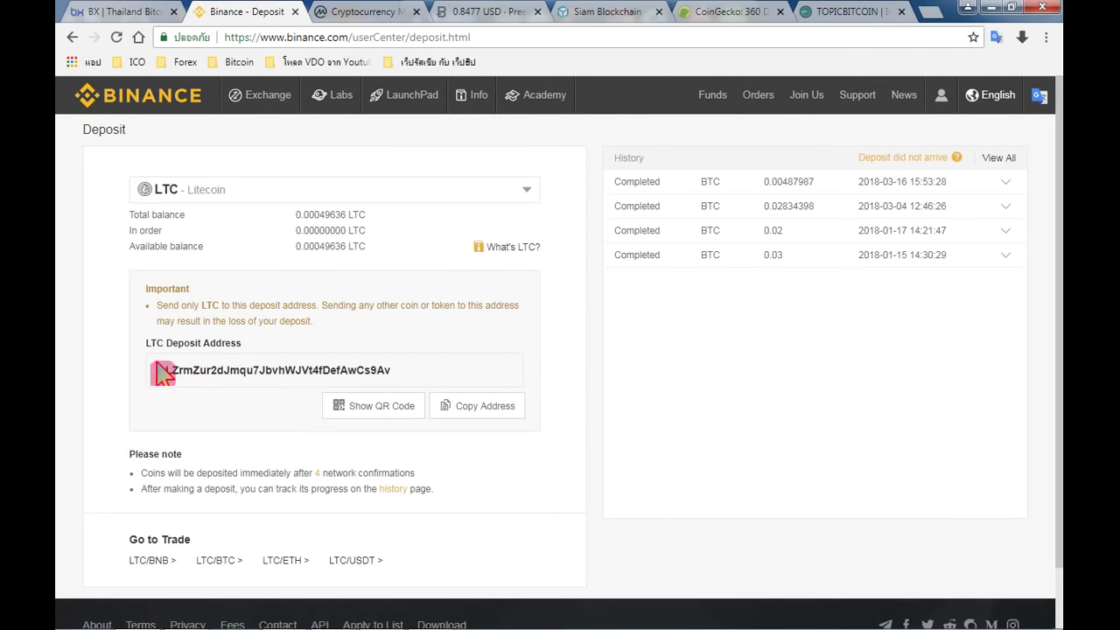
pyautogui.moveTo(391, 370); pyautogui.dragTo(302, 374)
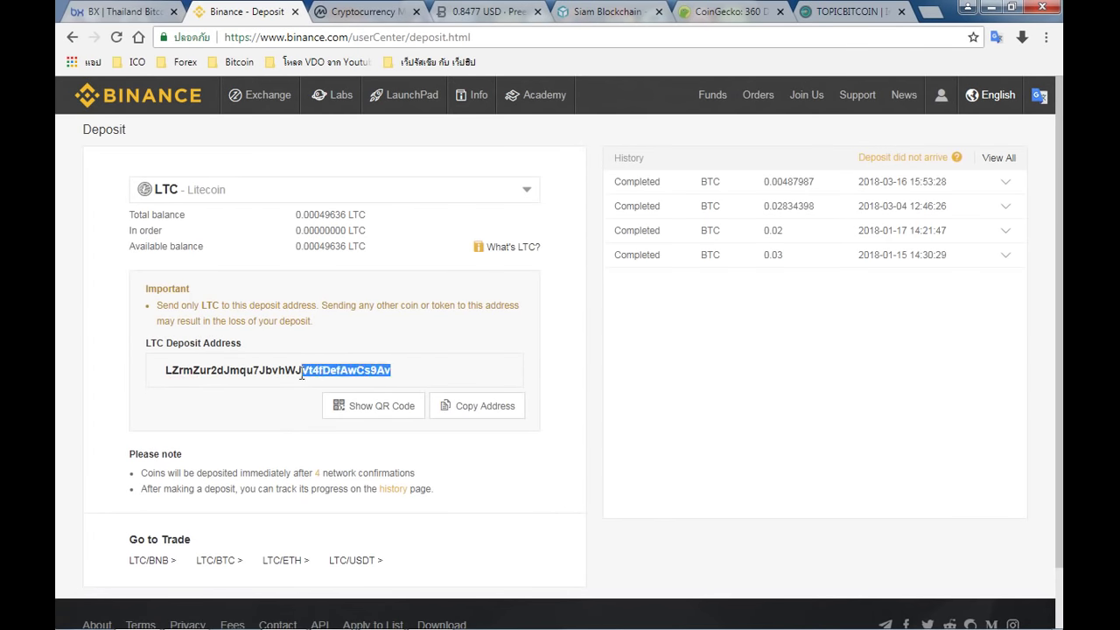
pyautogui.rightClick(186, 371)
pyautogui.click(215, 382)
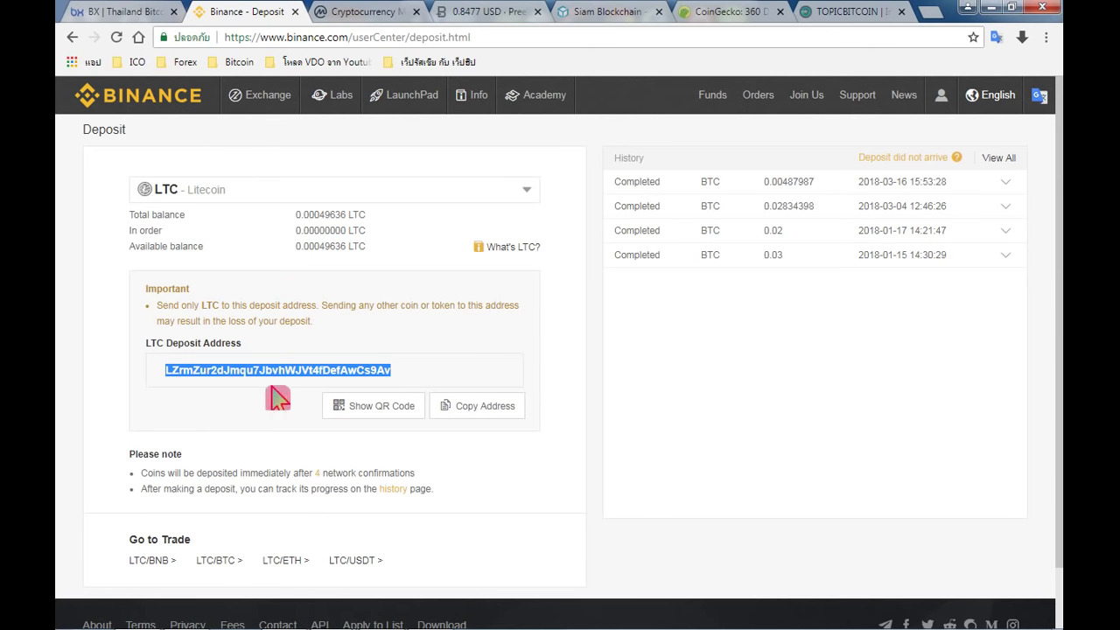
pyautogui.rightClick(270, 376)
pyautogui.click(298, 390)
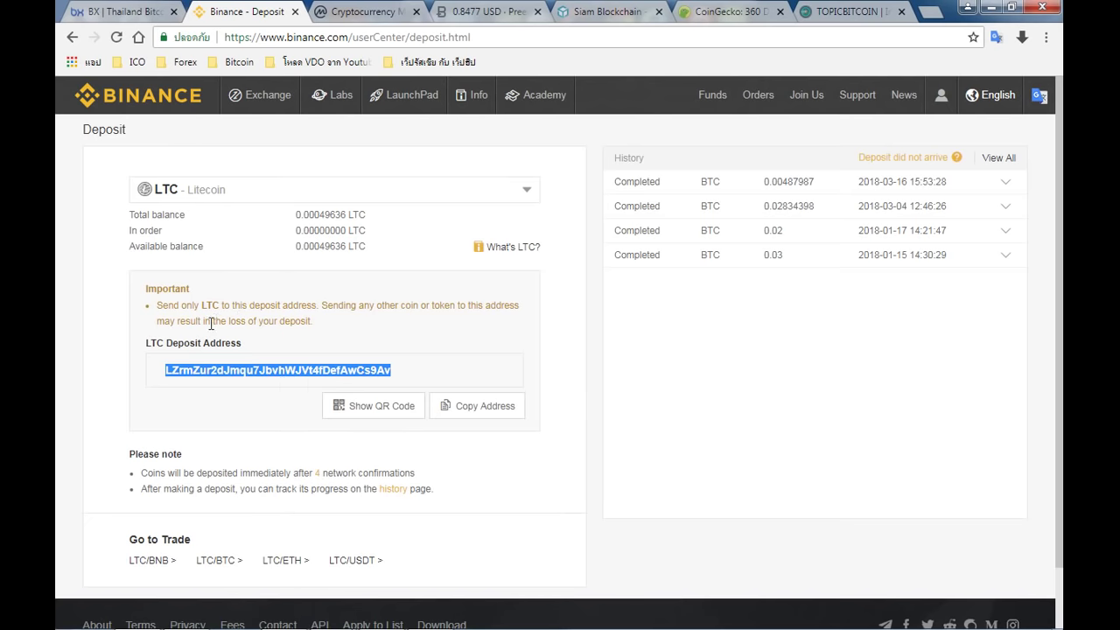
pyautogui.click(158, 12)
pyautogui.click(569, 410)
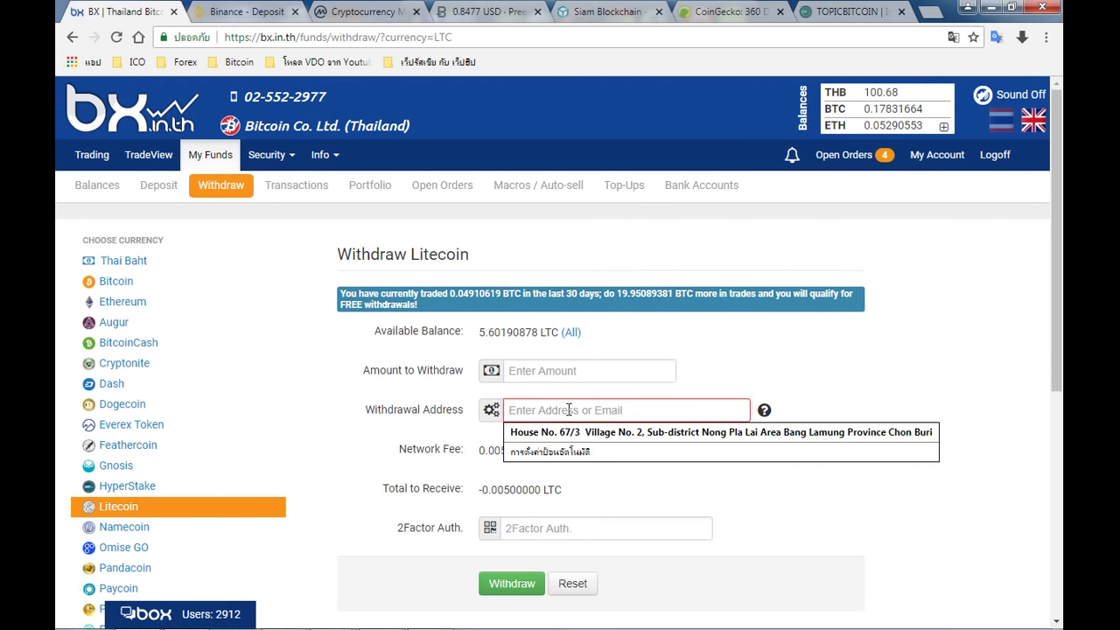
# Paste the Binance LTC address as the withdrawal address and open the LTC trade transaction
pyautogui.hotkey('ctrl', 'v')
pyautogui.moveTo(602, 430); pyautogui.dragTo(514, 429)
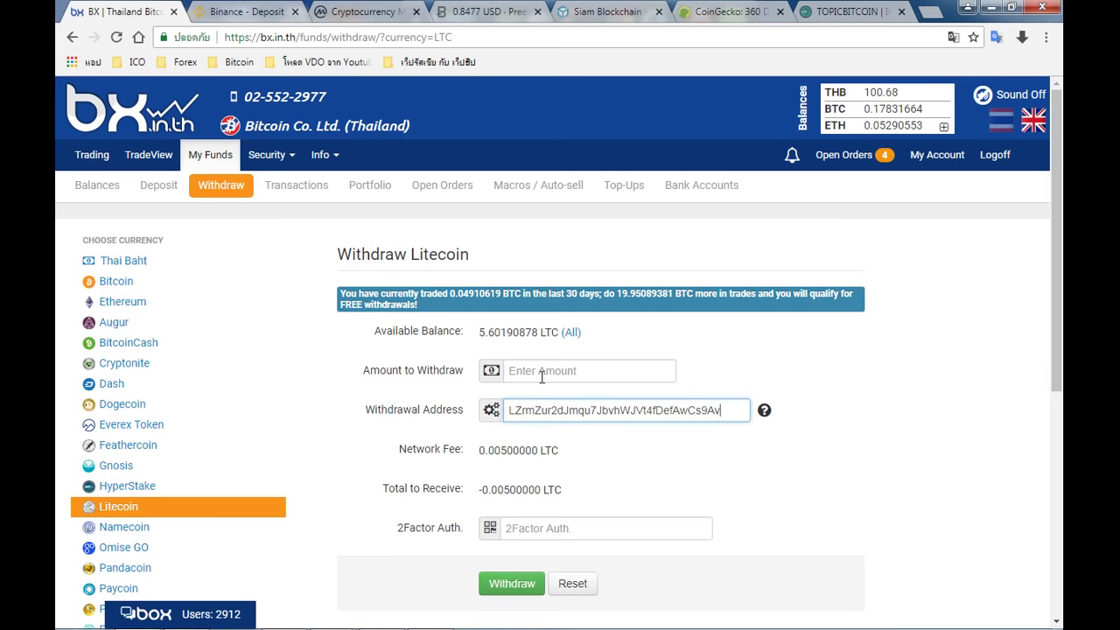
pyautogui.click(792, 157)
pyautogui.rightClick(728, 210)
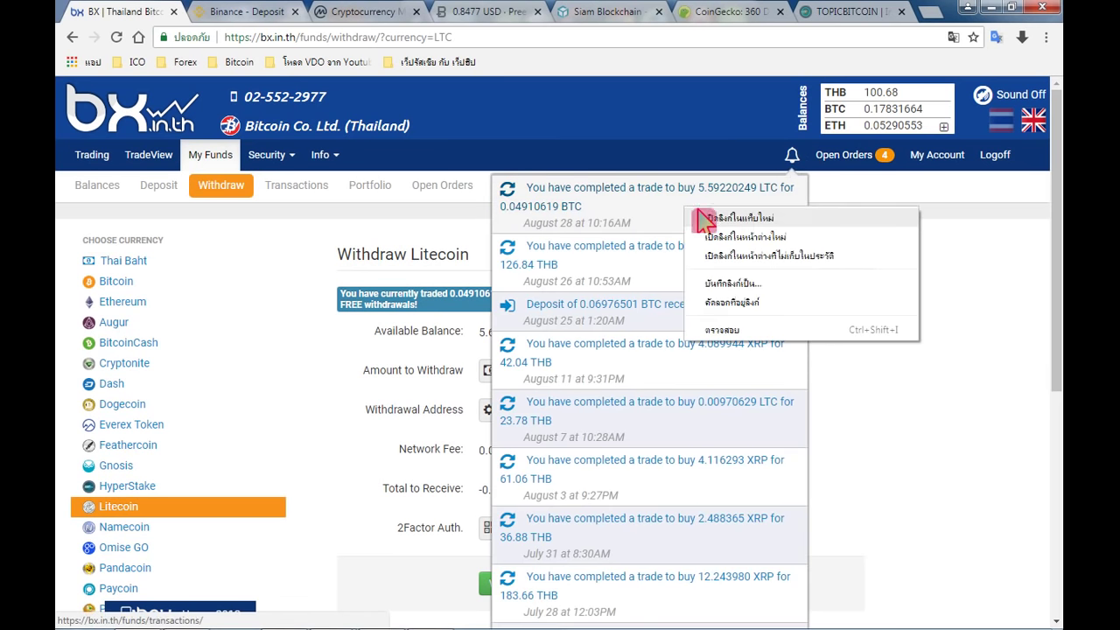
pyautogui.click(770, 218)
pyautogui.click(253, 12)
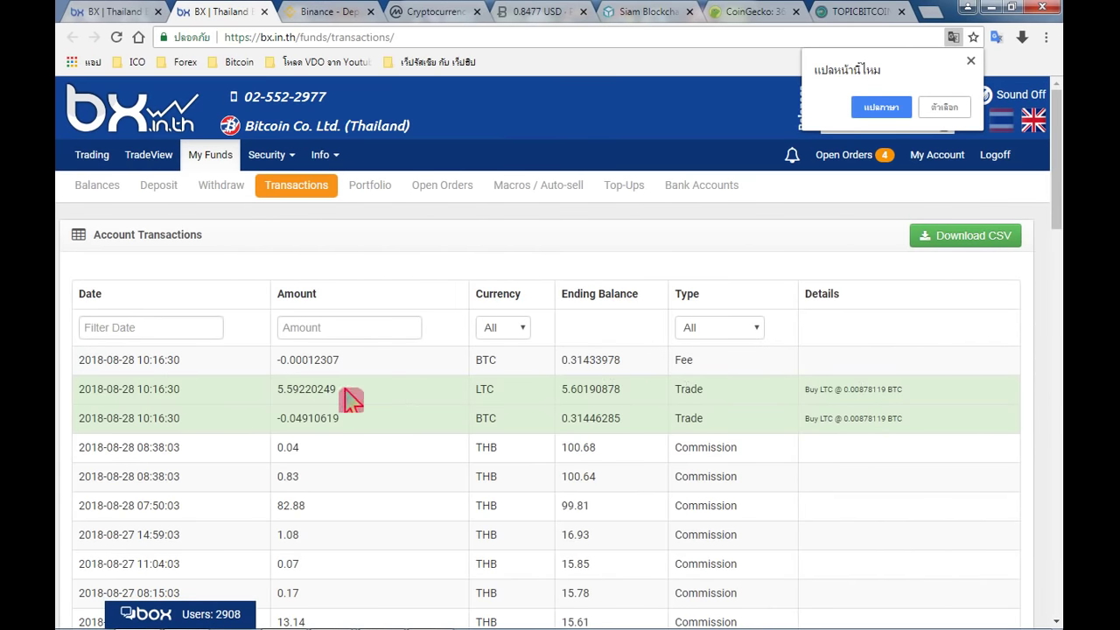
# Copy the bought LTC amount 5.59220249 from the BX Transactions page
pyautogui.moveTo(338, 400); pyautogui.dragTo(279, 397)
pyautogui.rightClick(350, 401)
pyautogui.moveTo(350, 400); pyautogui.dragTo(300, 393)
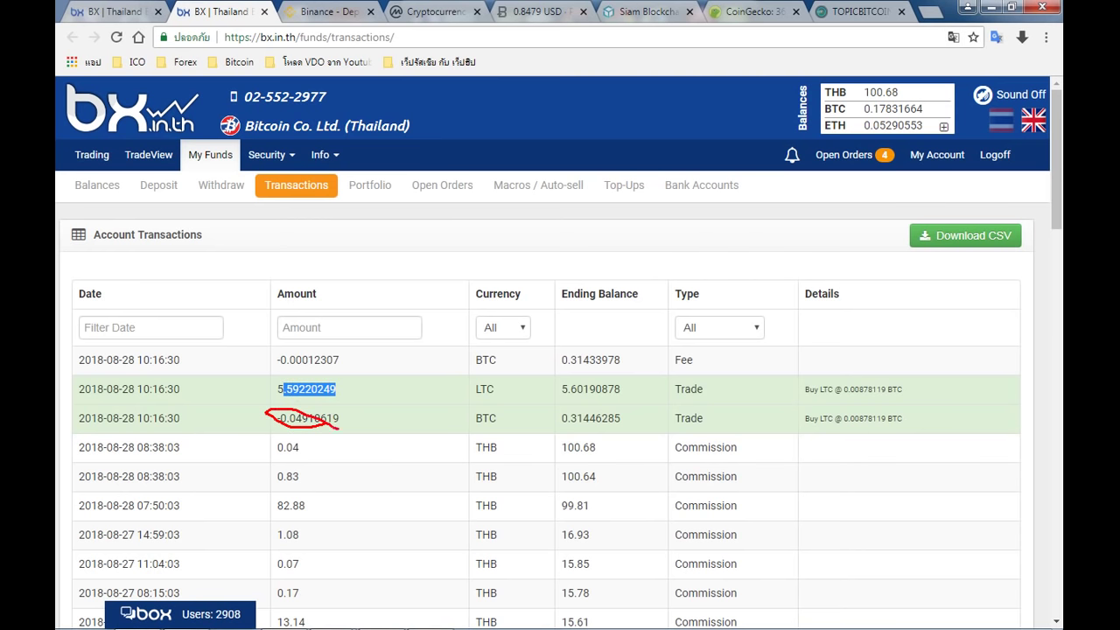
pyautogui.rightClick(343, 438)
pyautogui.moveTo(340, 427); pyautogui.dragTo(275, 427)
pyautogui.rightClick(333, 446)
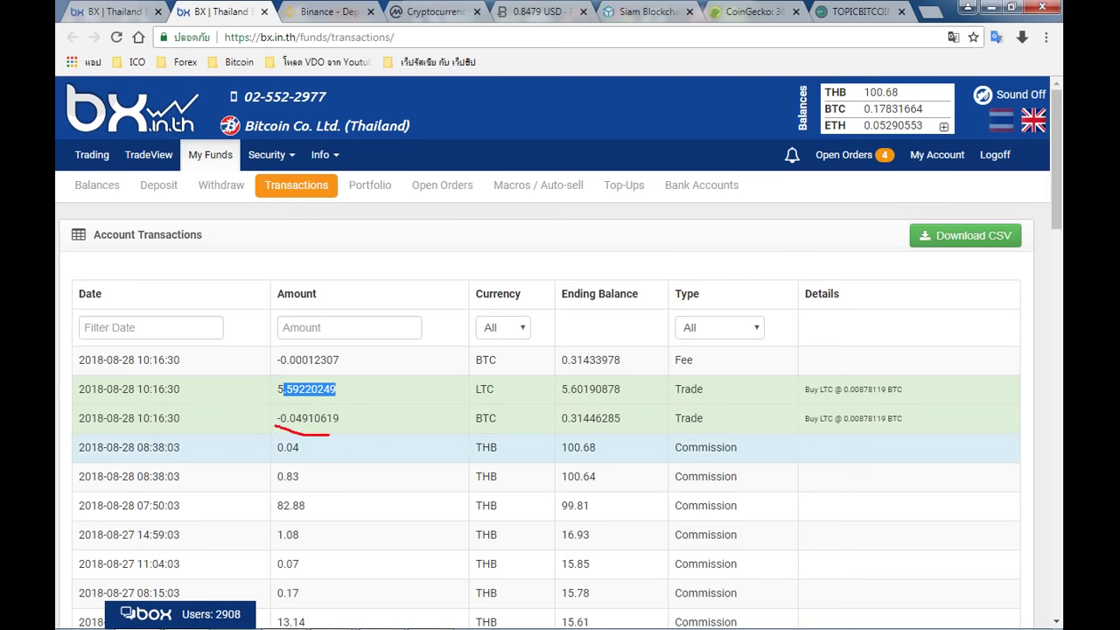
pyautogui.rightClick(346, 438)
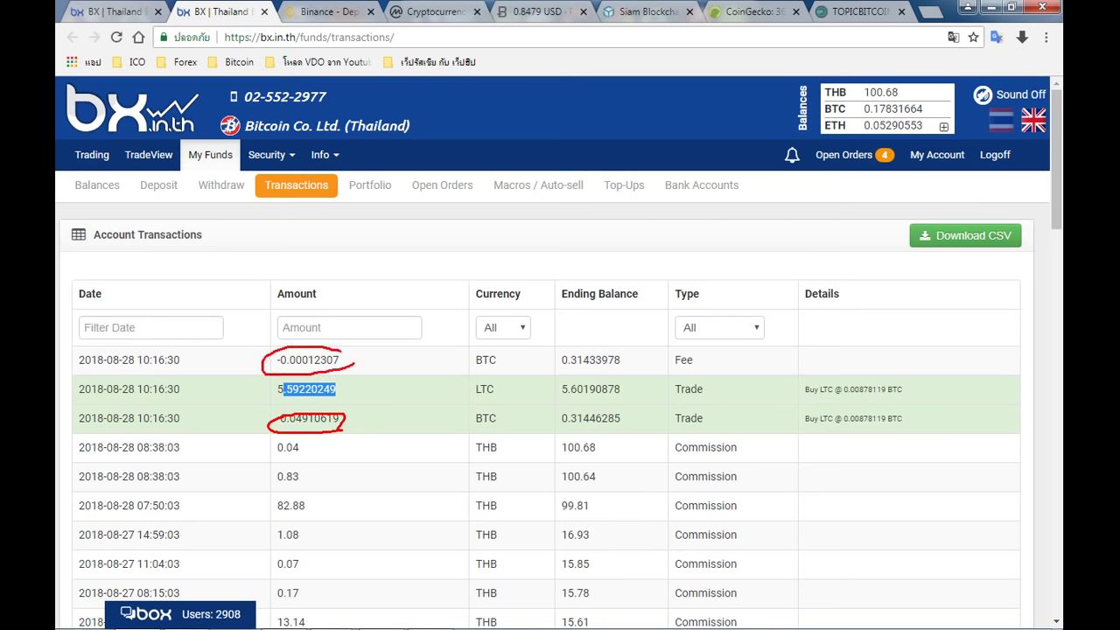
pyautogui.rightClick(370, 443)
pyautogui.moveTo(355, 394); pyautogui.dragTo(269, 398)
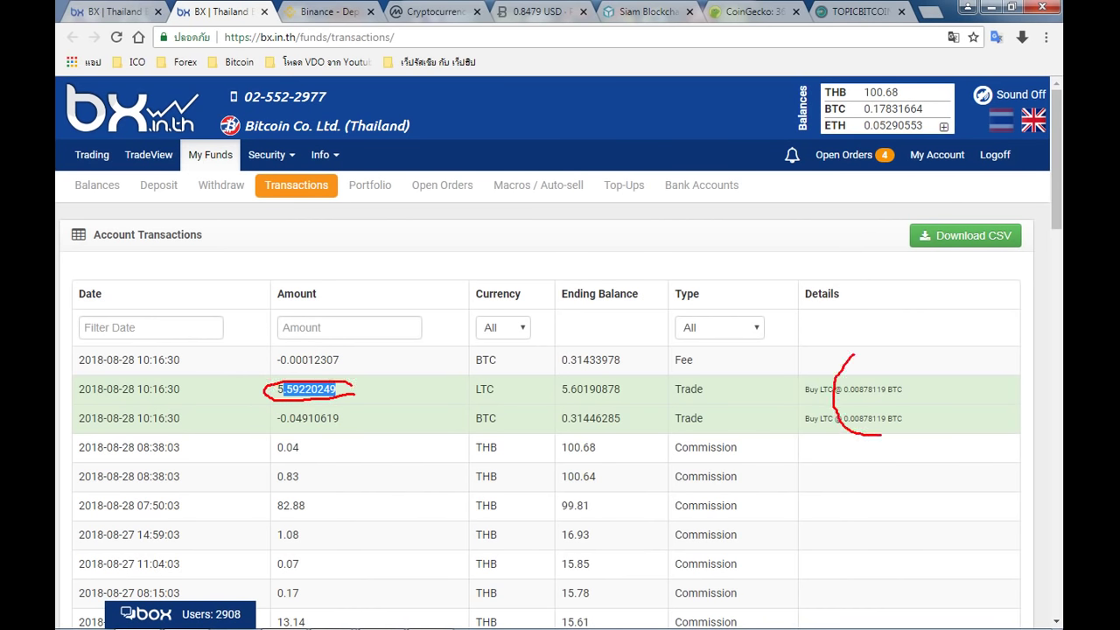
pyautogui.rightClick(818, 452)
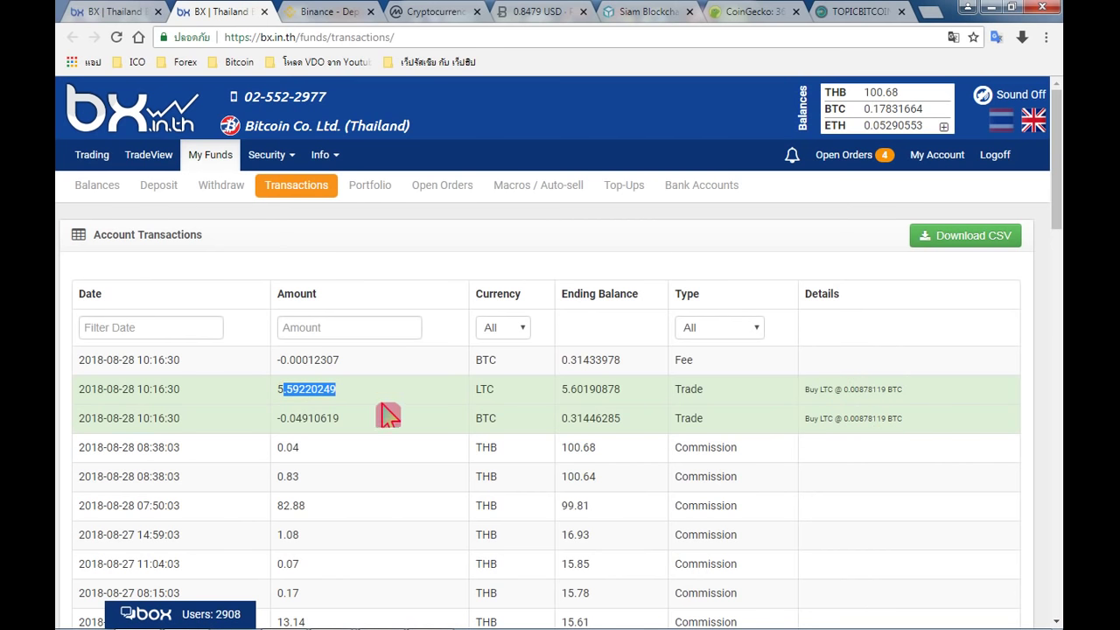
pyautogui.moveTo(352, 395); pyautogui.dragTo(286, 390)
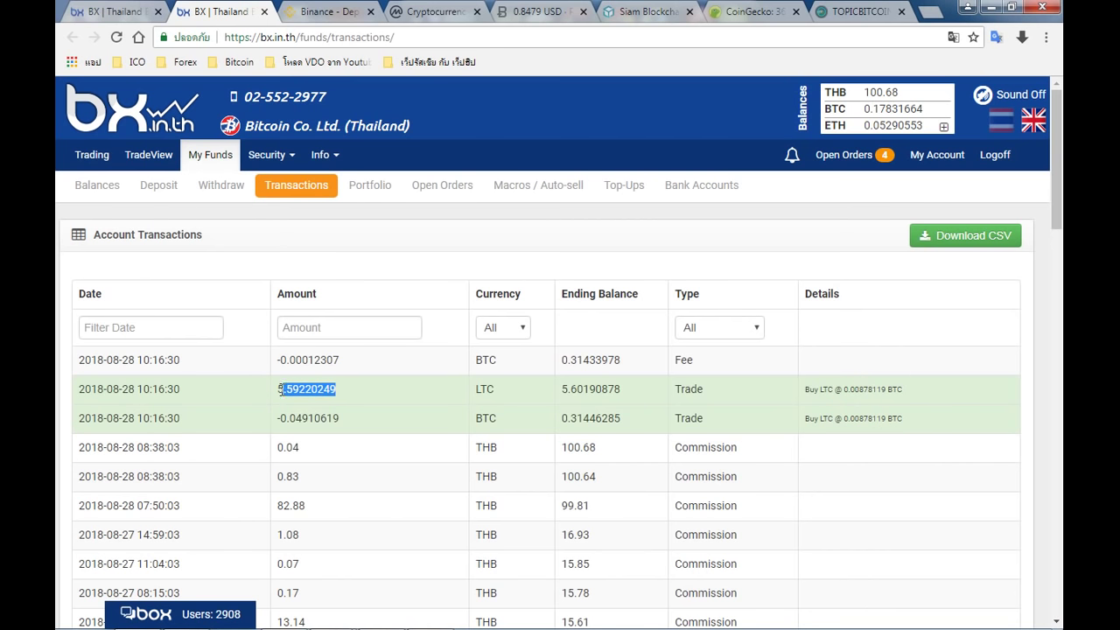
# Enter 5.59220249 as the withdrawal amount, fill in the 2FA code and submit the withdrawal
pyautogui.click(131, 12)
pyautogui.click(565, 371)
pyautogui.hotkey('ctrl', 'v')
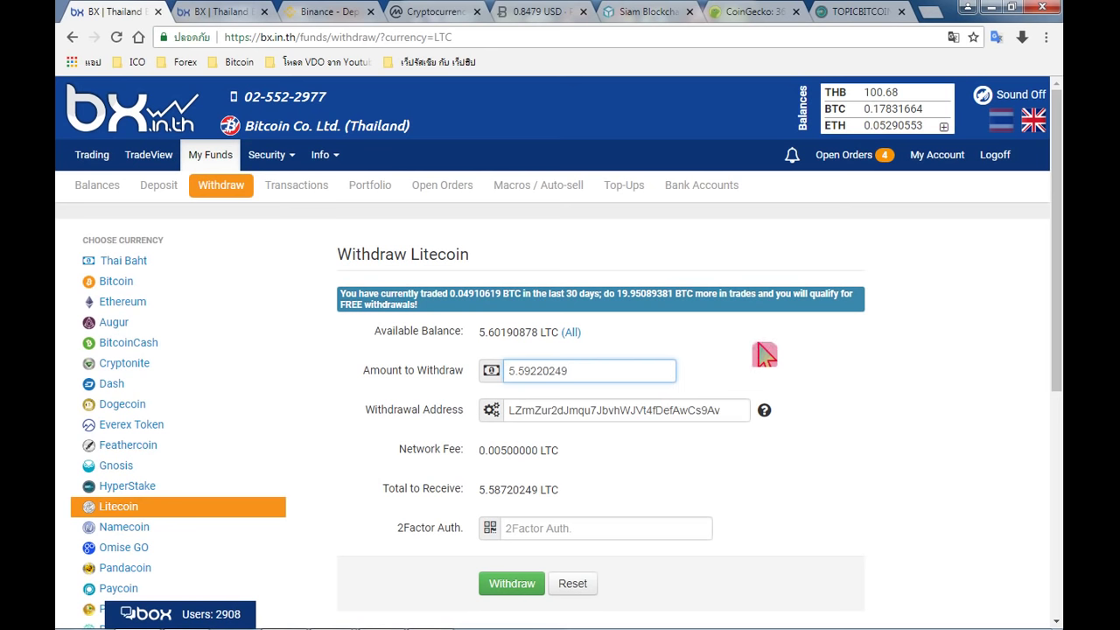
pyautogui.scroll(-1, 783, 350)
pyautogui.click(622, 446)
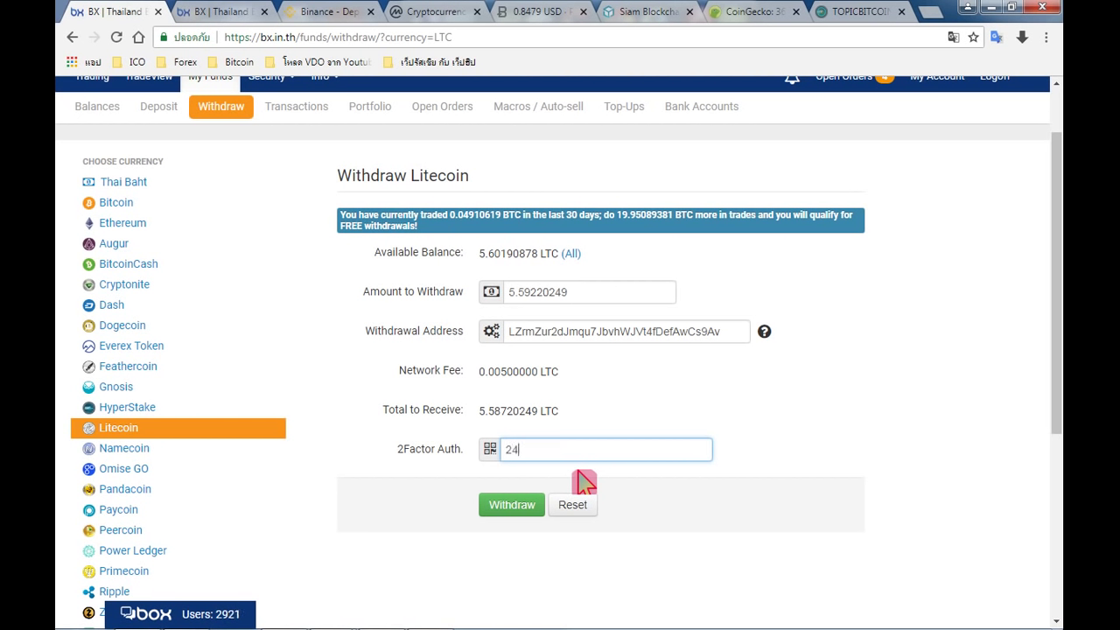
pyautogui.click(505, 513)
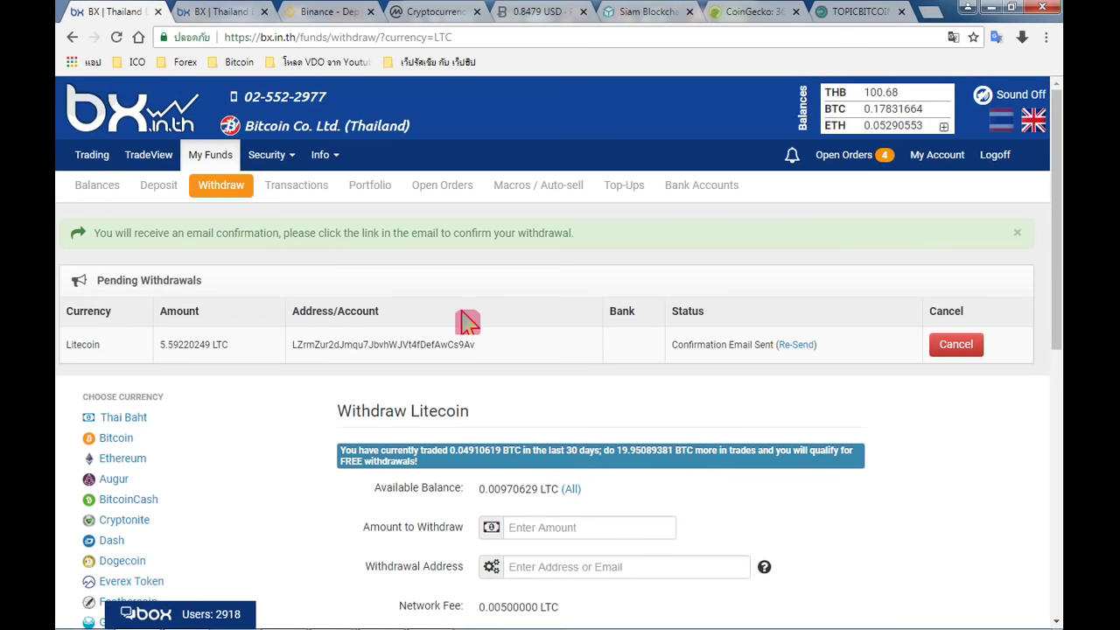
pyautogui.click(934, 12)
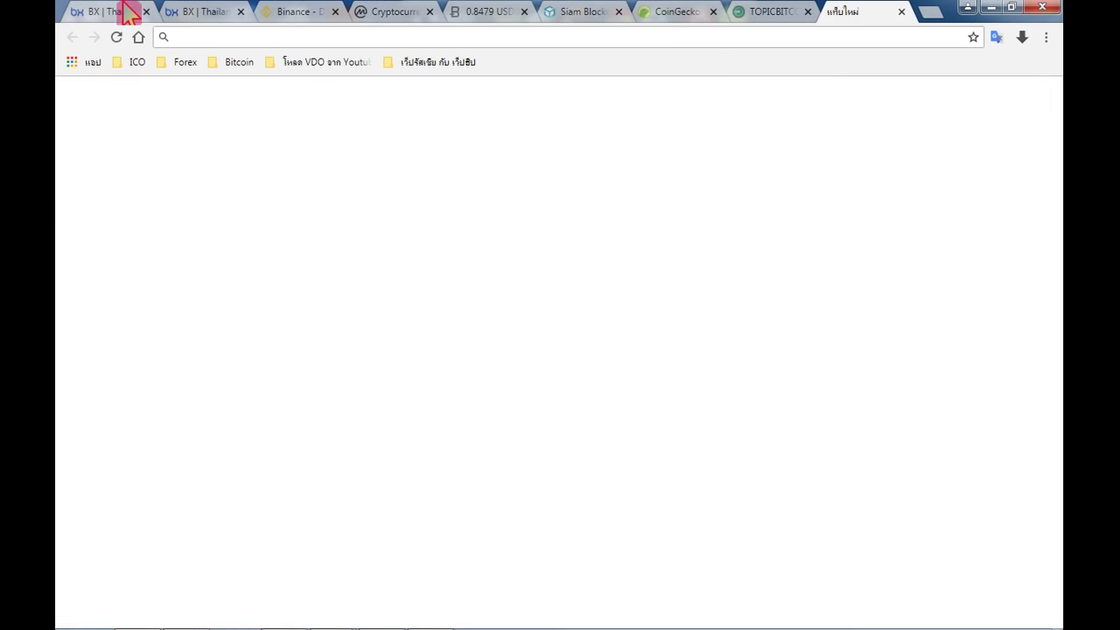
# Check the pending LTC withdrawal on BX and open Gmail to find the confirmation email
pyautogui.click(128, 12)
pyautogui.moveTo(936, 294)
pyautogui.mouseDown()
pyautogui.moveTo(952, 418)
pyautogui.moveTo(914, 271)
pyautogui.mouseUp()
pyautogui.click(866, 12)
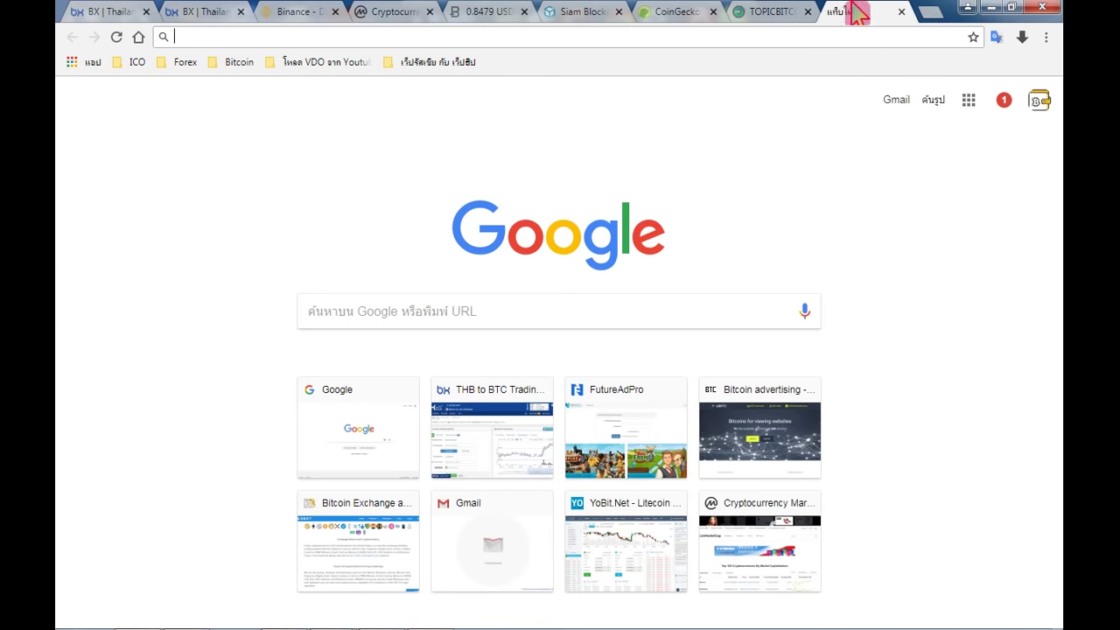
pyautogui.click(893, 101)
pyautogui.click(122, 12)
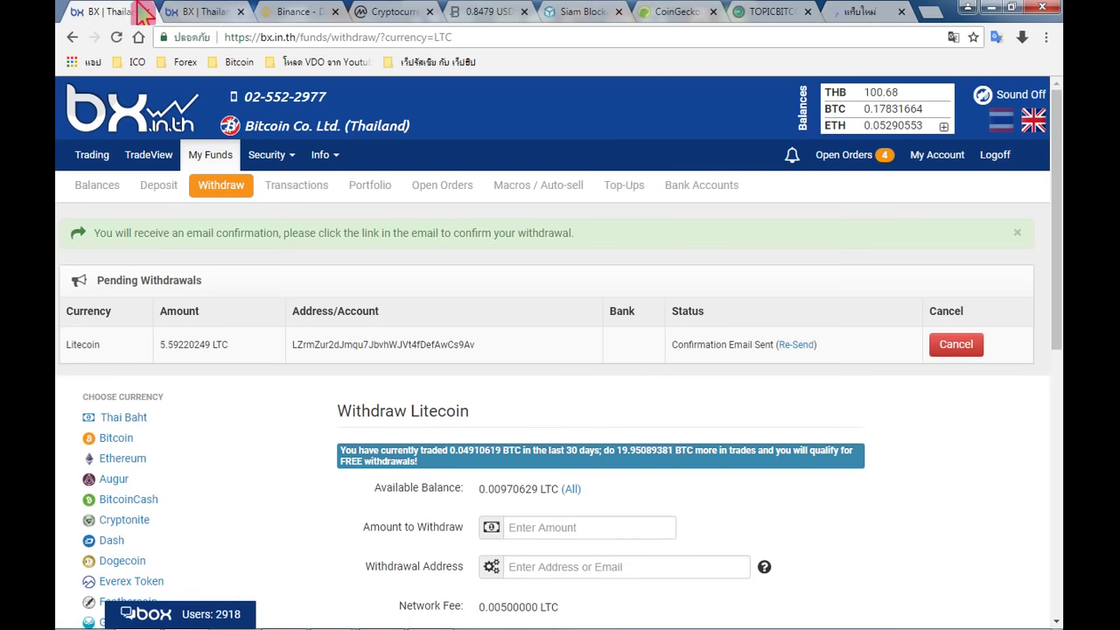
pyautogui.click(201, 11)
pyautogui.click(127, 11)
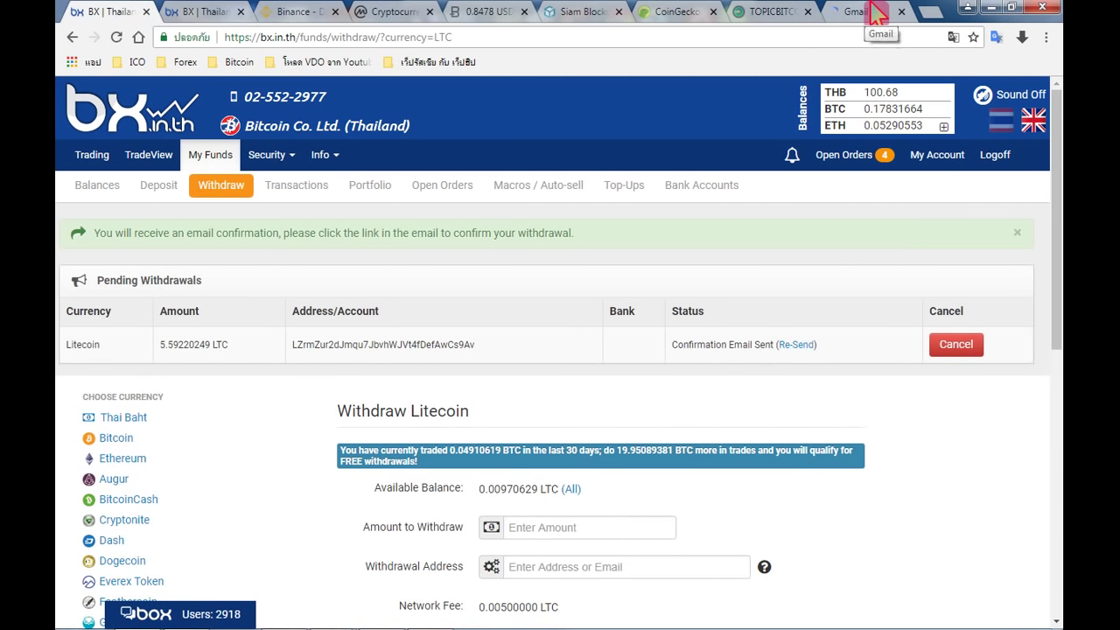
# Load Binance's Exchange > Basic BTC/USDT trading page and dismiss the translate offer
pyautogui.click(394, 12)
pyautogui.click(315, 12)
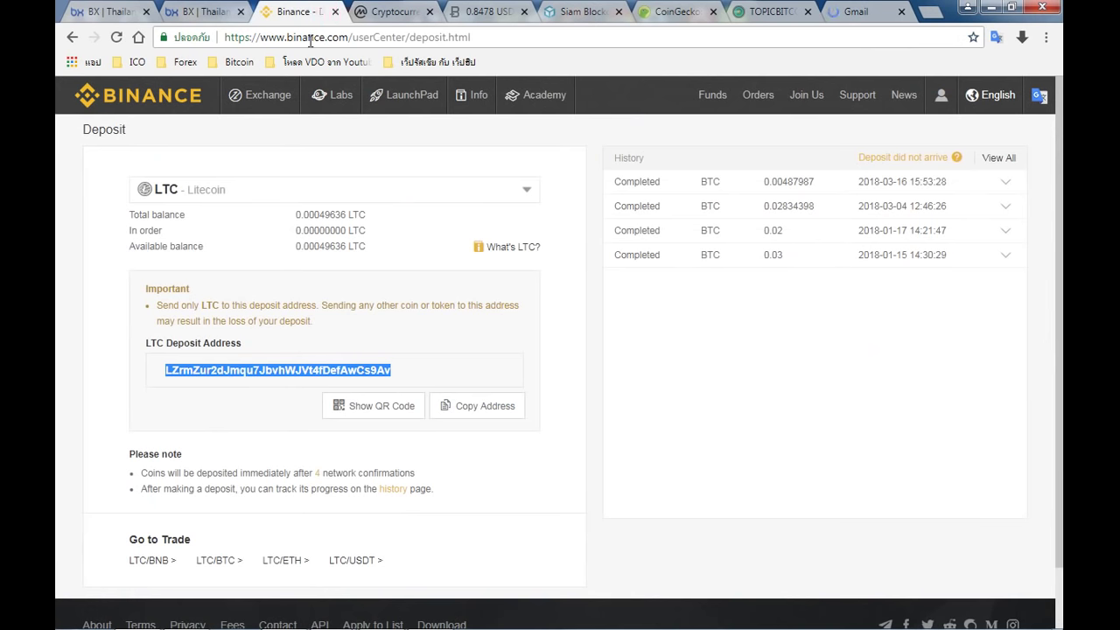
pyautogui.moveTo(259, 97)
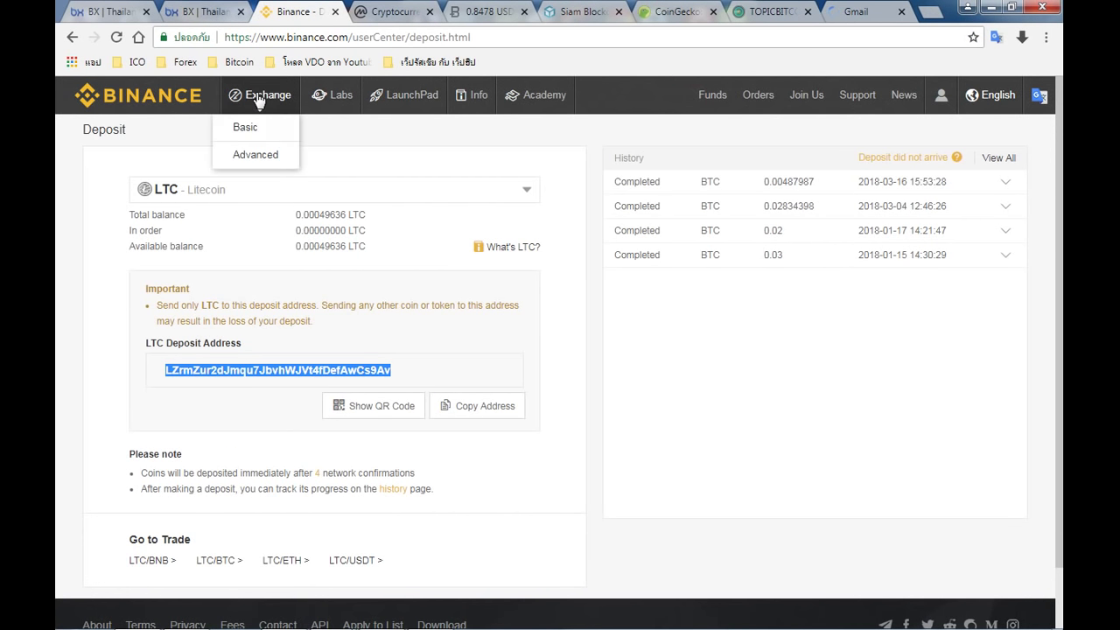
pyautogui.click(251, 127)
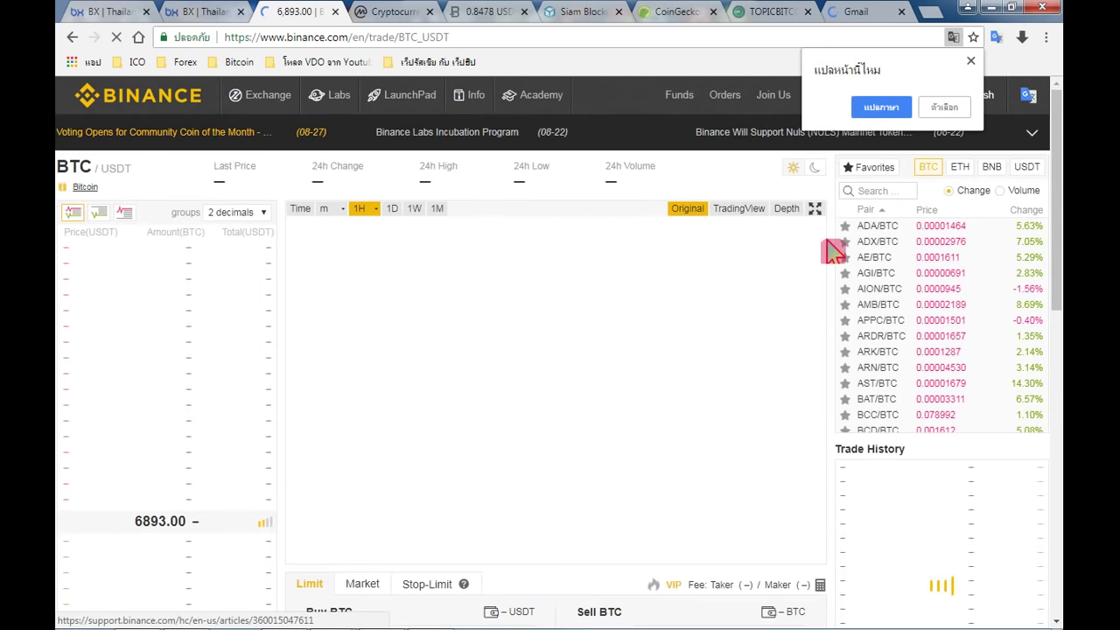
pyautogui.moveTo(1054, 175); pyautogui.dragTo(969, 192)
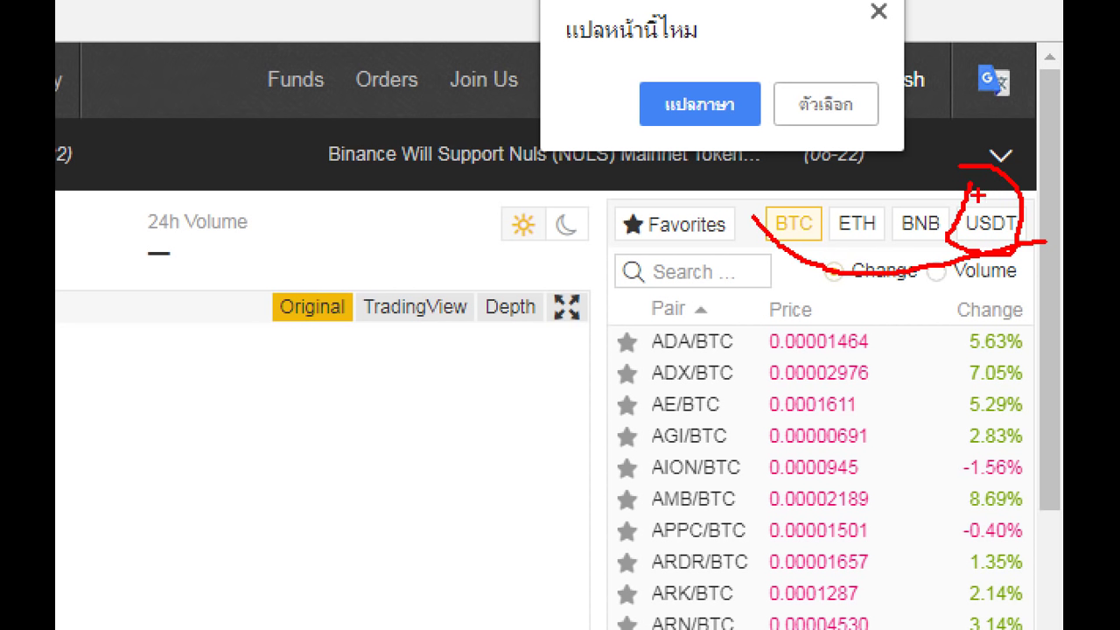
pyautogui.moveTo(523, 127)
pyautogui.mouseDown()
pyautogui.moveTo(223, 200)
pyautogui.moveTo(473, 123)
pyautogui.mouseUp()
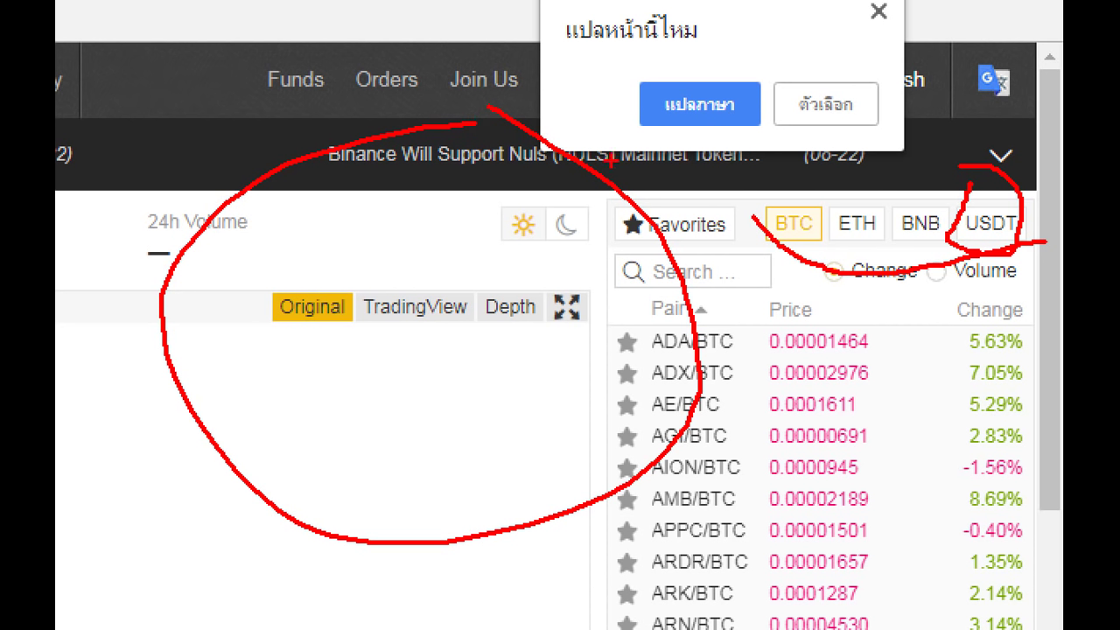
pyautogui.moveTo(622, 217); pyautogui.dragTo(727, 299)
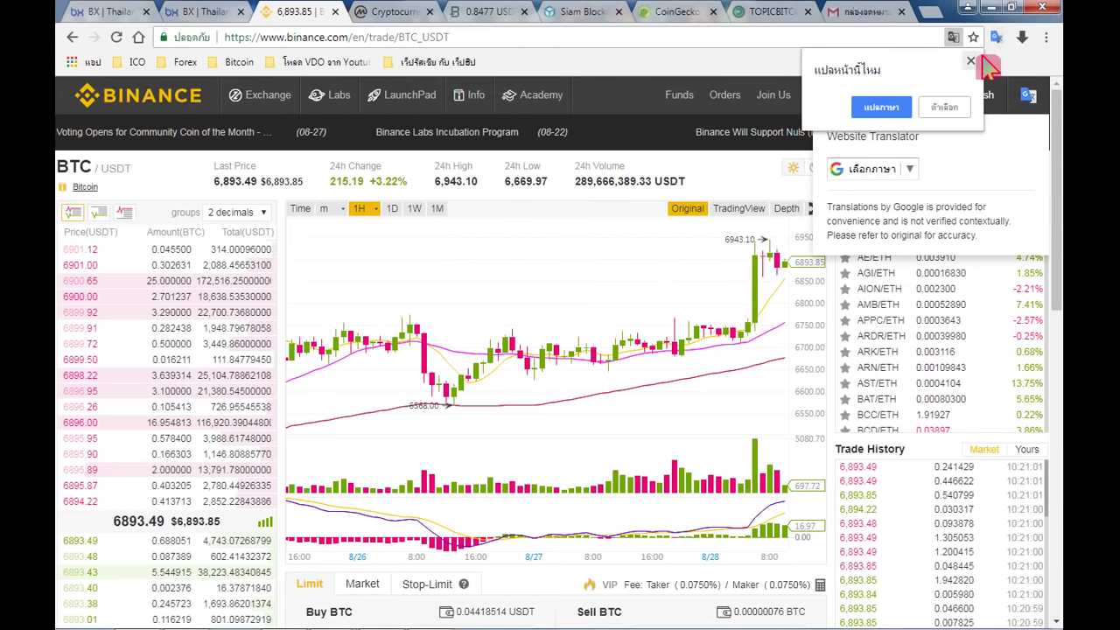
pyautogui.click(878, 12)
# Open the BX Confirmation Link email and follow its link to confirm the 5.59220249 LTC withdrawal
pyautogui.click(864, 12)
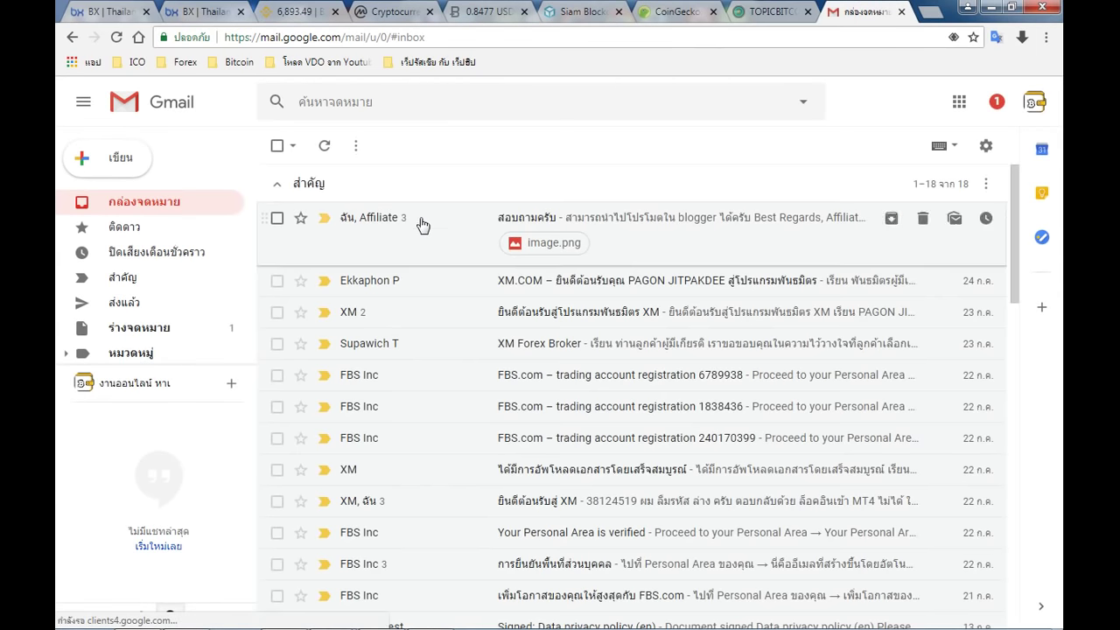
pyautogui.scroll(-5, 420, 226)
pyautogui.scroll(-2, 420, 226)
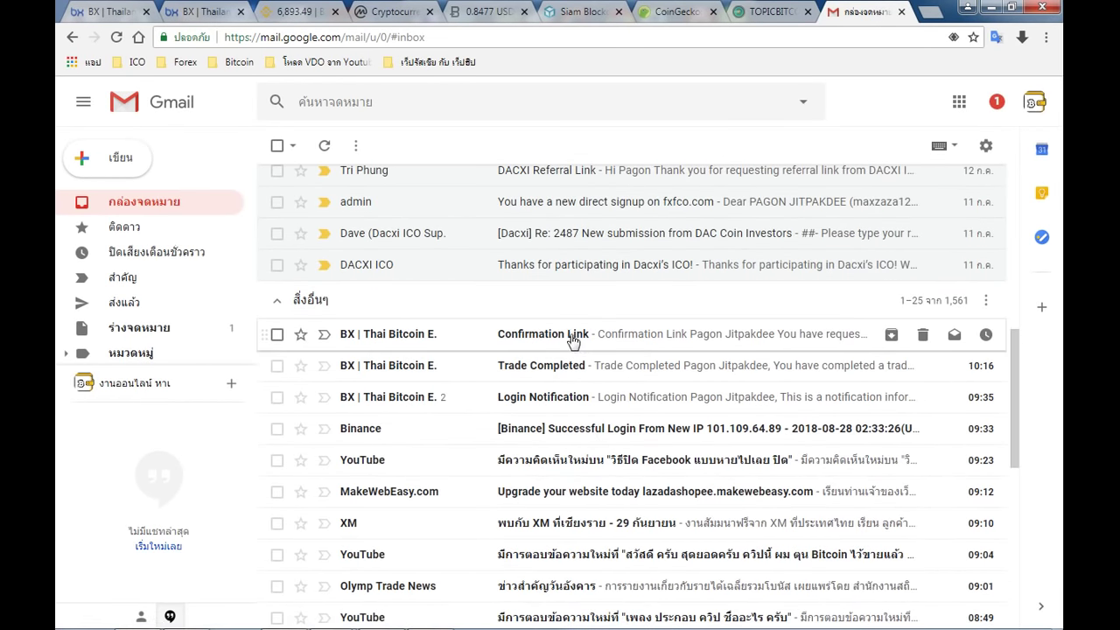
pyautogui.click(342, 340)
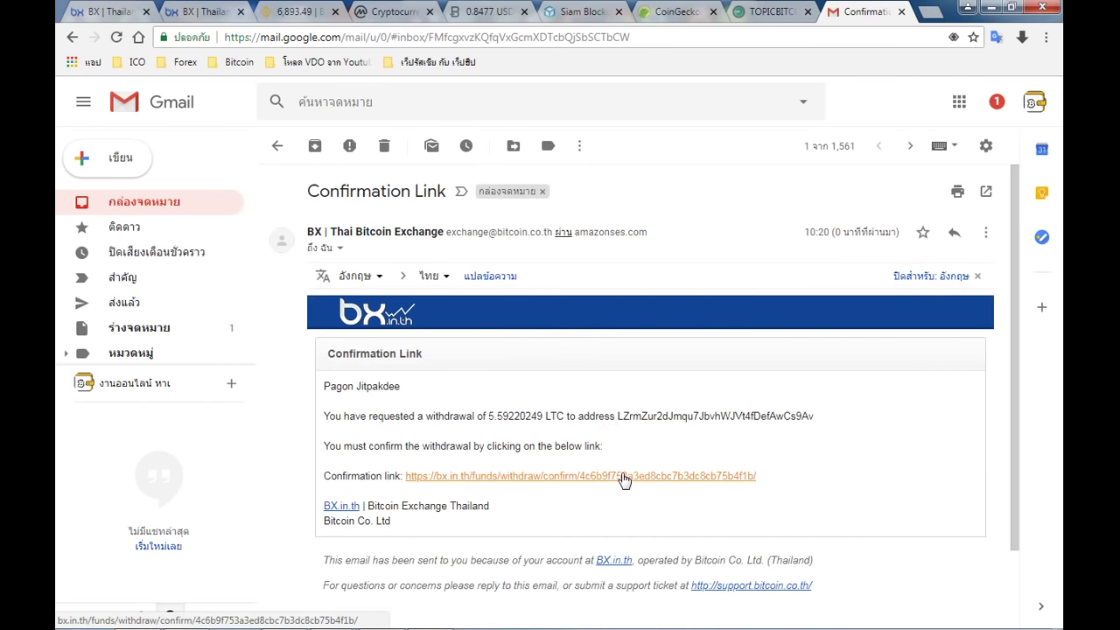
pyautogui.click(621, 480)
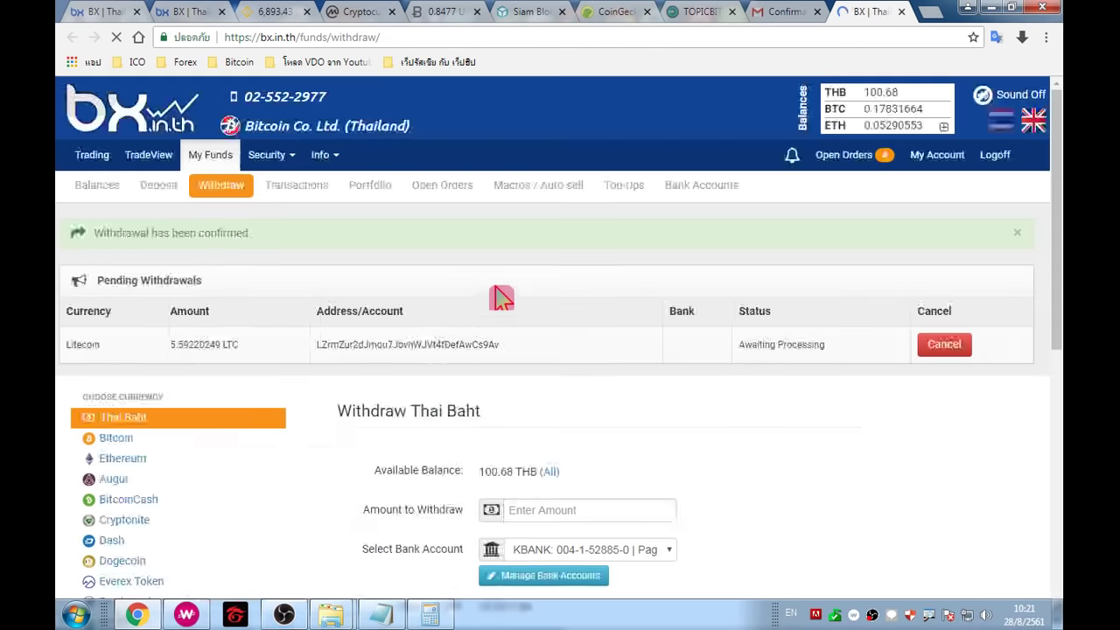
pyautogui.hotkey('ctrl', 'w')
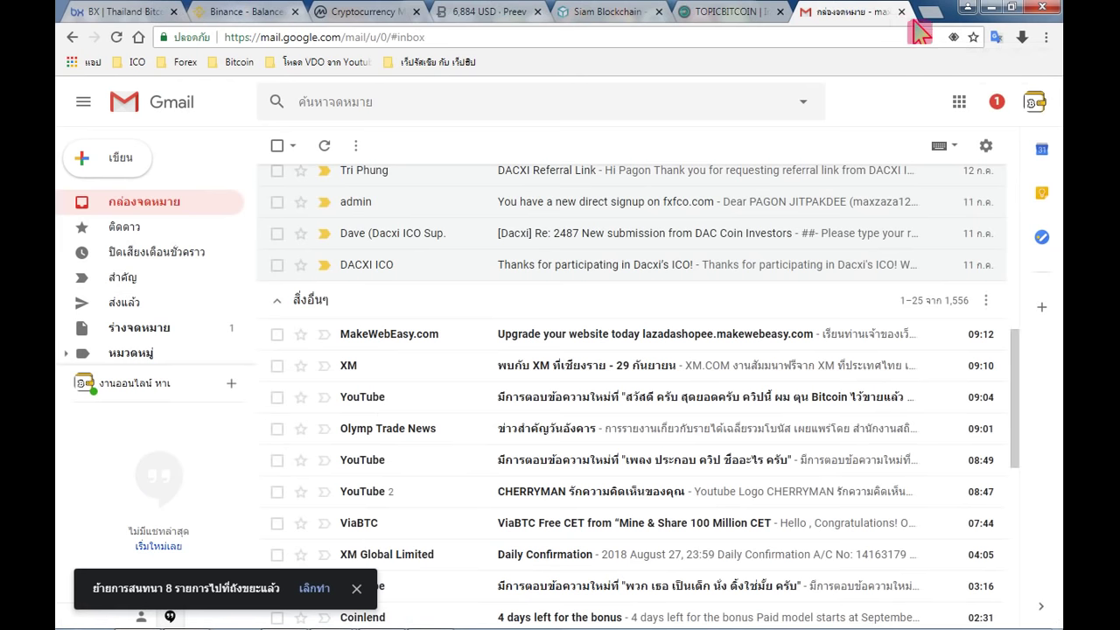
# Close the mail tab and review Binance's coin balances, including 5.58769885 LTC
pyautogui.hotkey('ctrl', 'w')
pyautogui.click(295, 12)
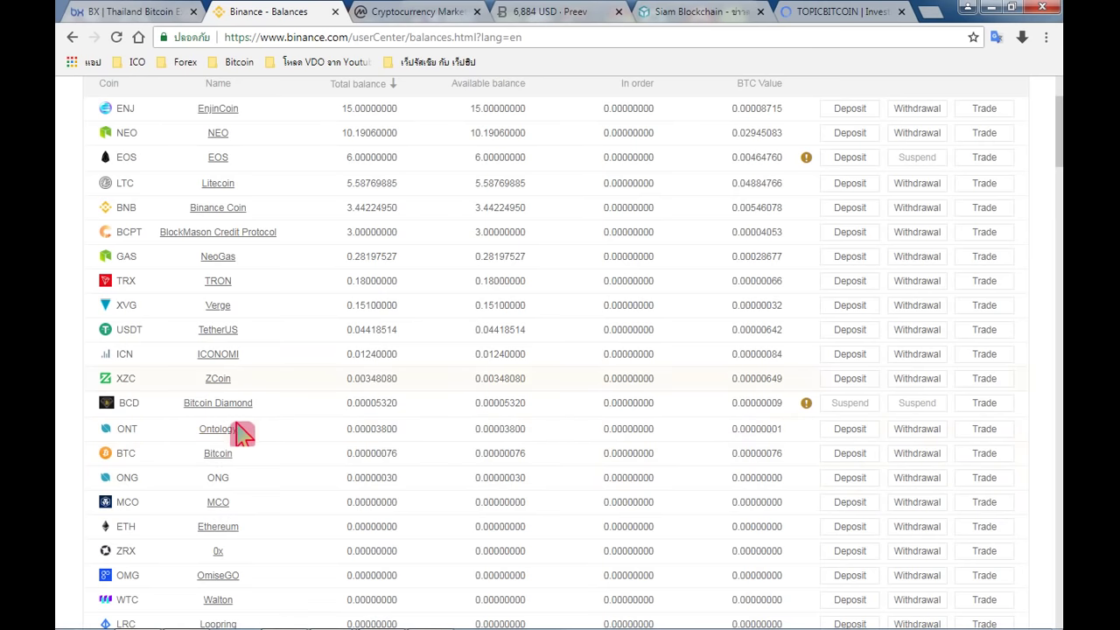
pyautogui.scroll(1, 153, 232)
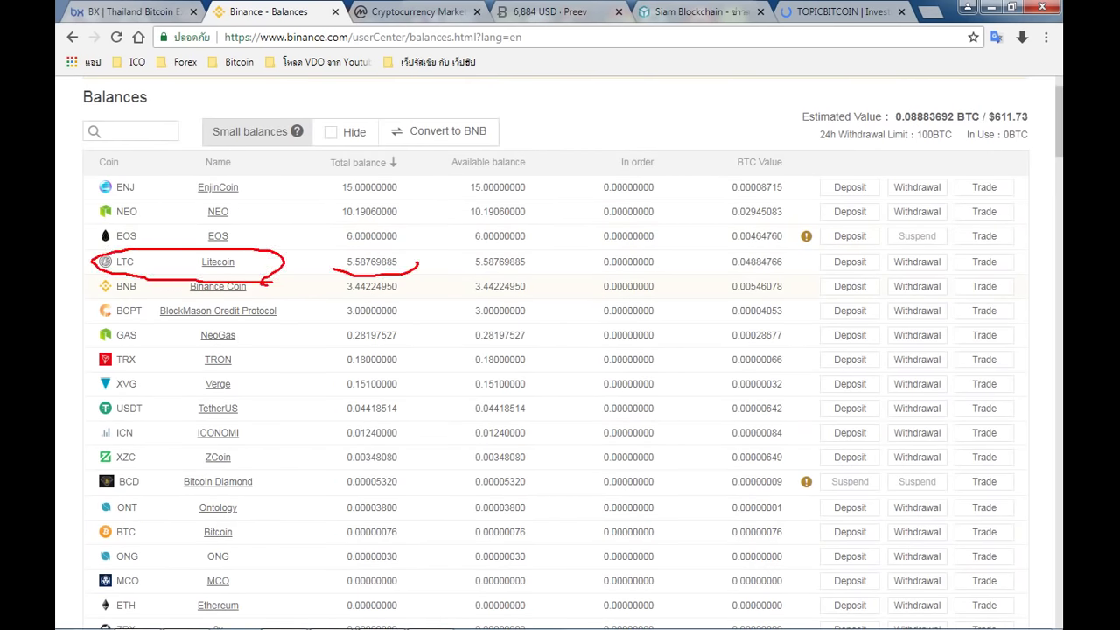
pyautogui.scroll(1, 280, 254)
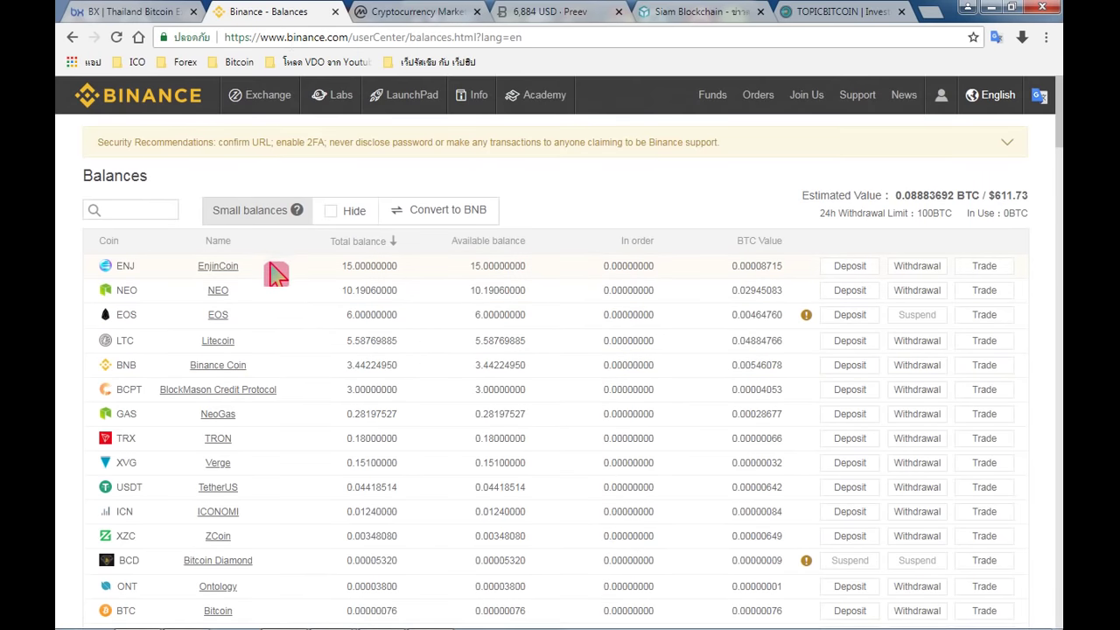
# Open Binance's basic BTC/USDT trading page, dismiss the translate popup, and return to BX
pyautogui.moveTo(277, 100)
pyautogui.click(267, 125)
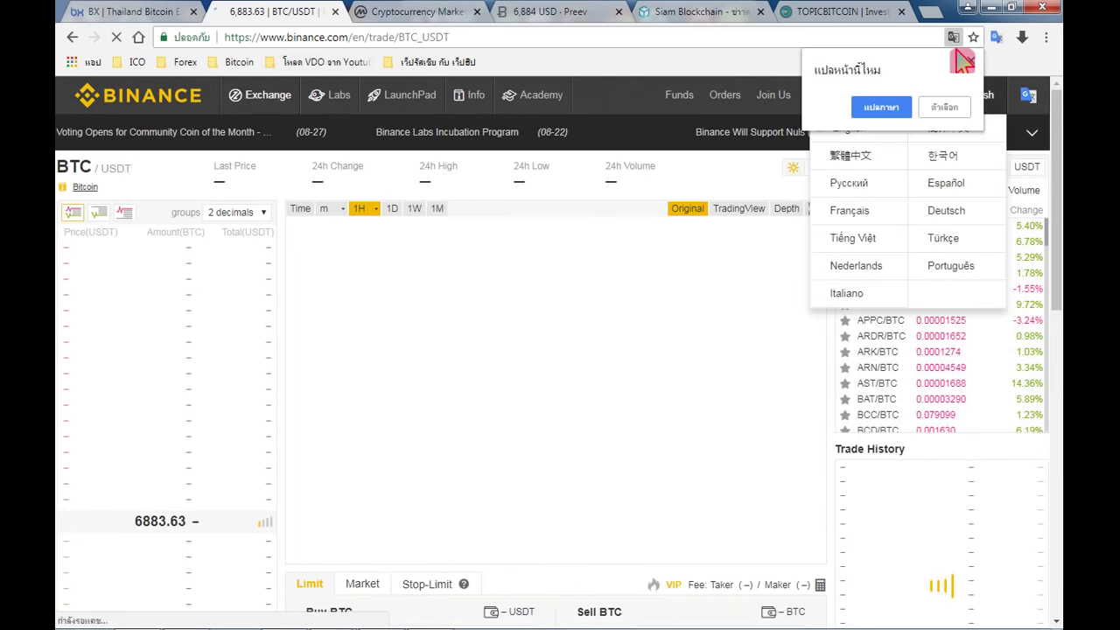
pyautogui.click(970, 61)
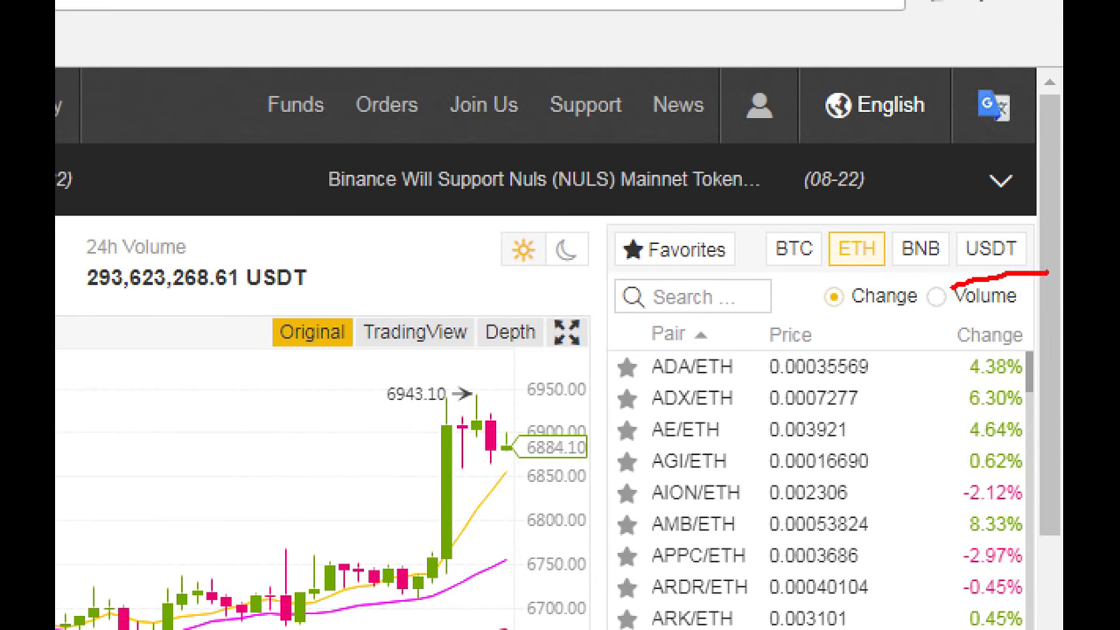
pyautogui.moveTo(758, 241); pyautogui.dragTo(1029, 232)
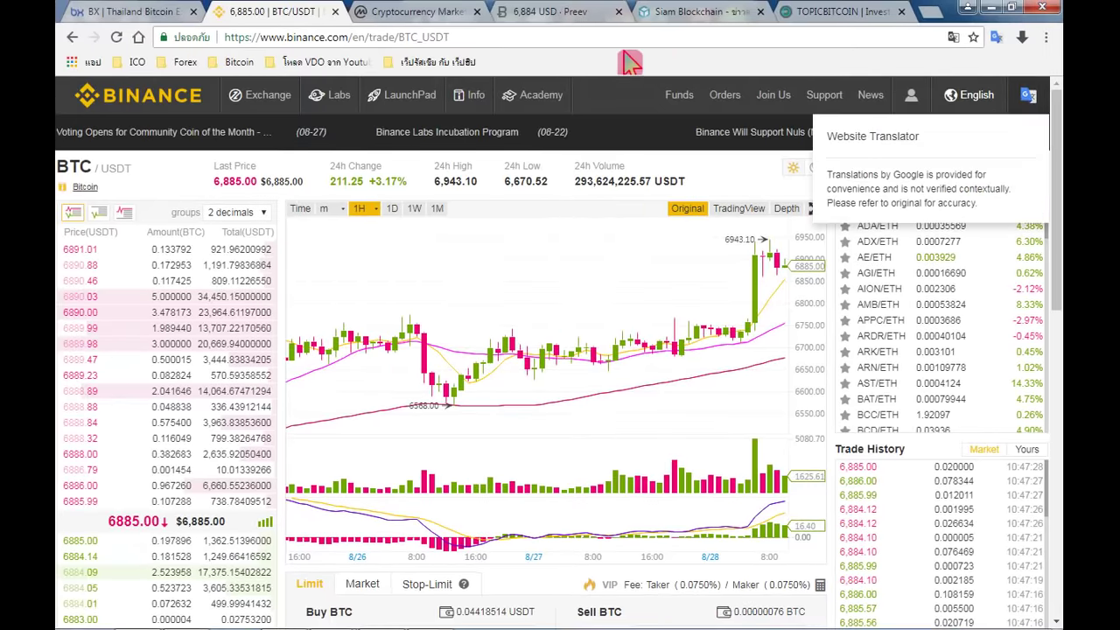
pyautogui.click(129, 12)
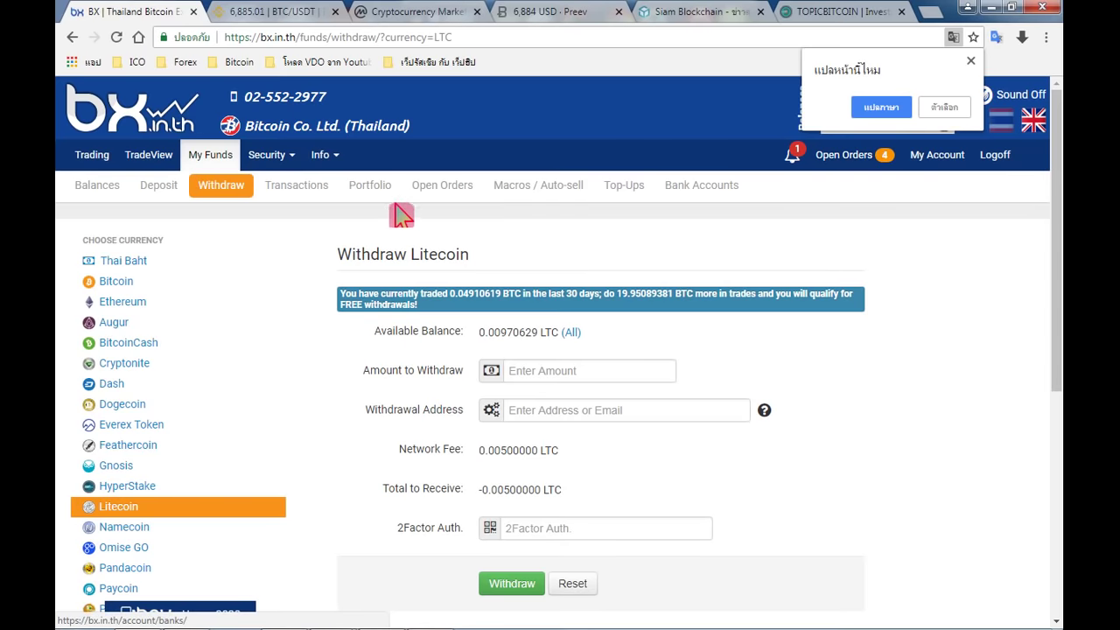
# Show BX's Bitcoin withdrawal details with its 0.00050000 BTC network fee
pyautogui.click(262, 12)
pyautogui.click(141, 13)
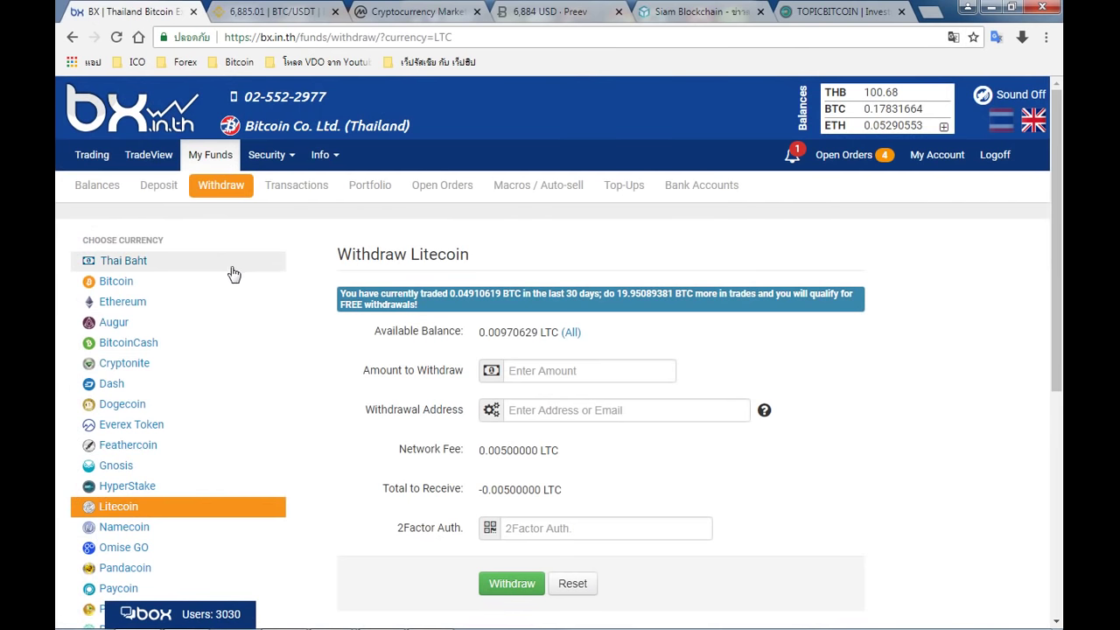
pyautogui.click(142, 280)
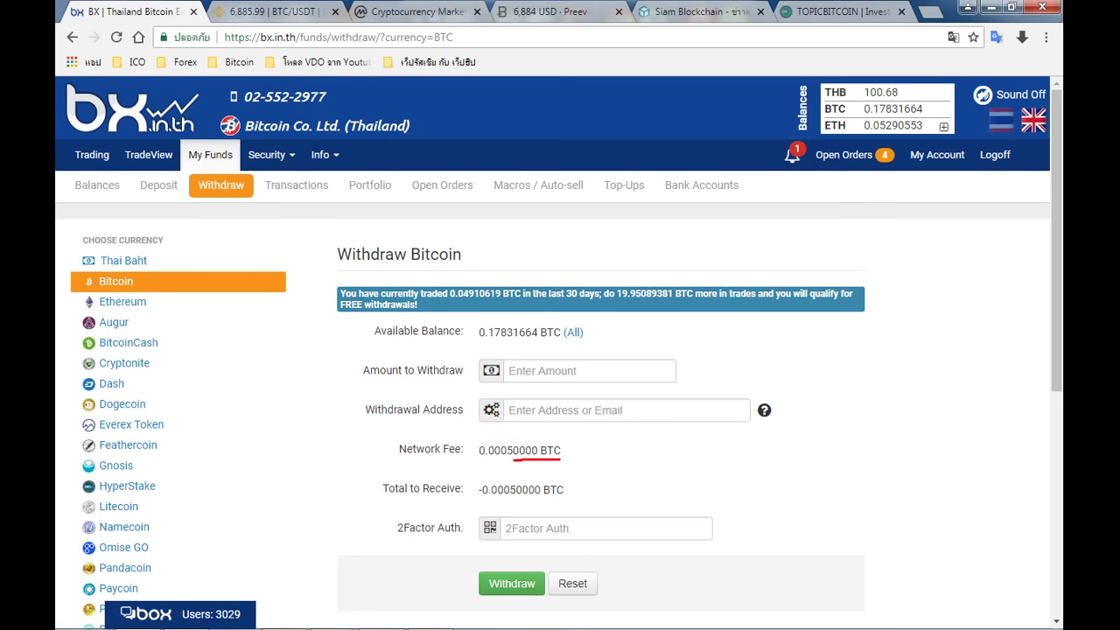
pyautogui.moveTo(563, 442); pyautogui.dragTo(488, 445)
# Convert the 0.00050000 BTC fee in Preev, giving 3.442 USD
pyautogui.click(573, 11)
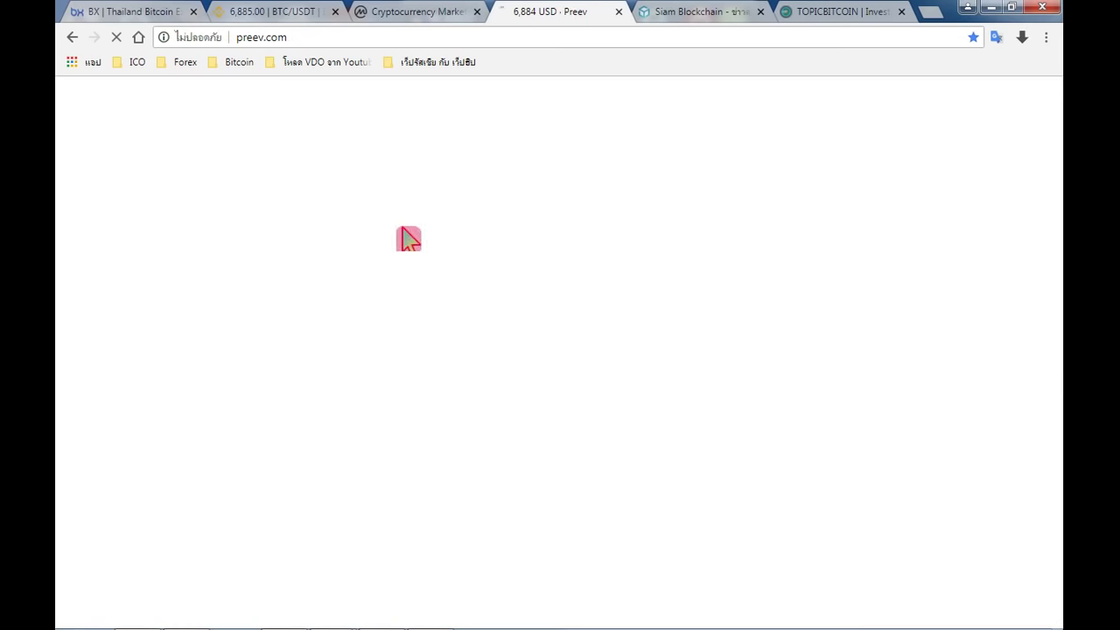
pyautogui.click(381, 356)
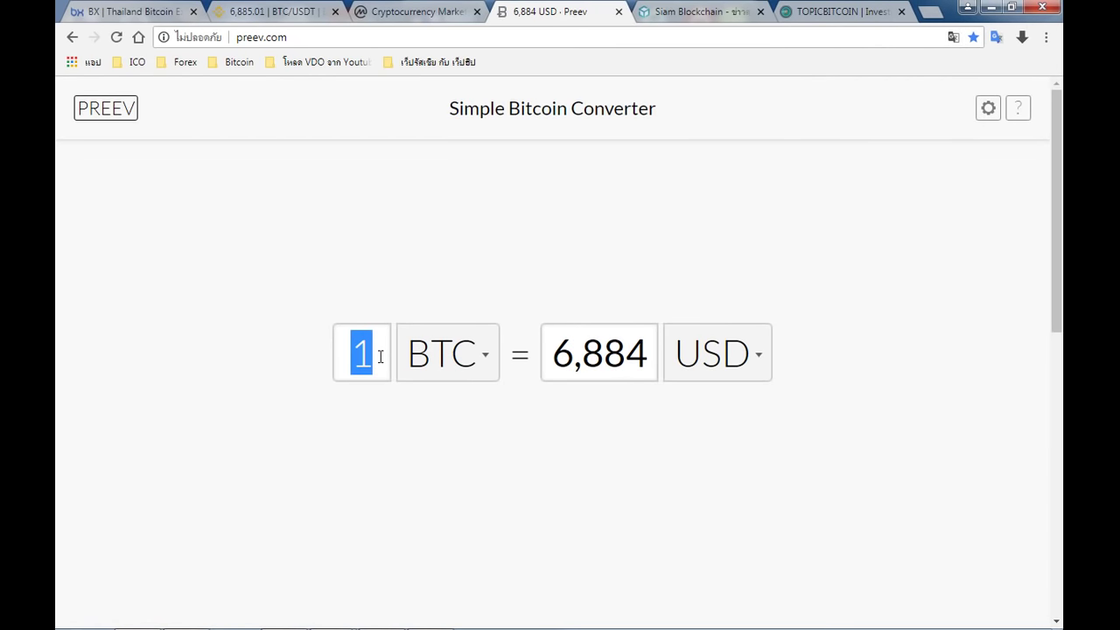
pyautogui.write('0.00050000')
pyautogui.moveTo(607, 415); pyautogui.dragTo(872, 326)
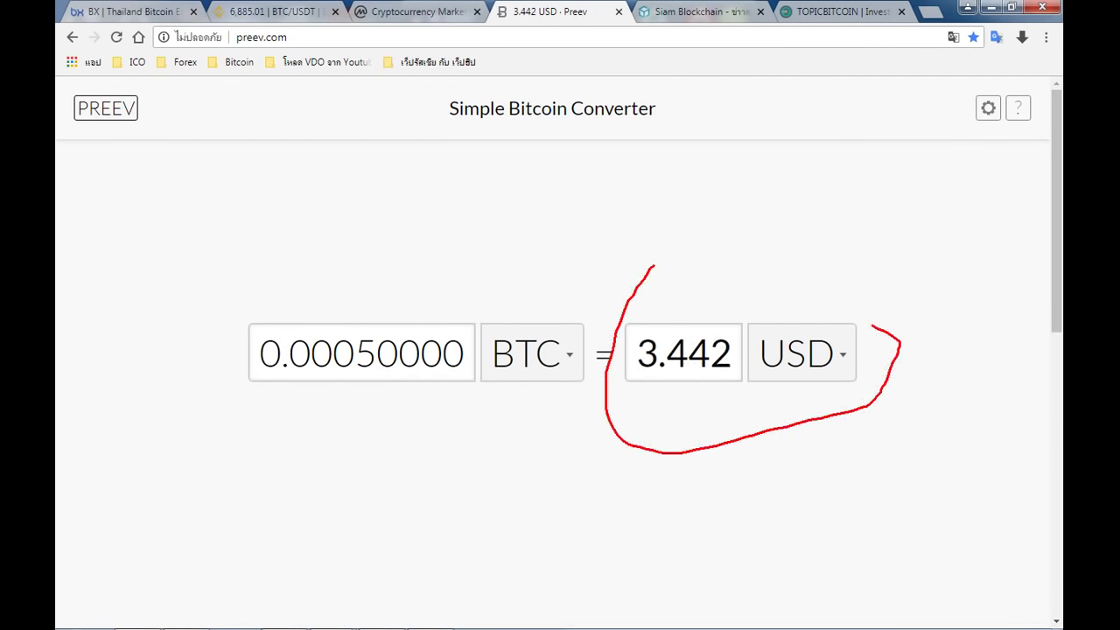
# Show BX's Litecoin withdrawal details with the 0.00500000 LTC network fee and open Windows Calculator
pyautogui.press('e')
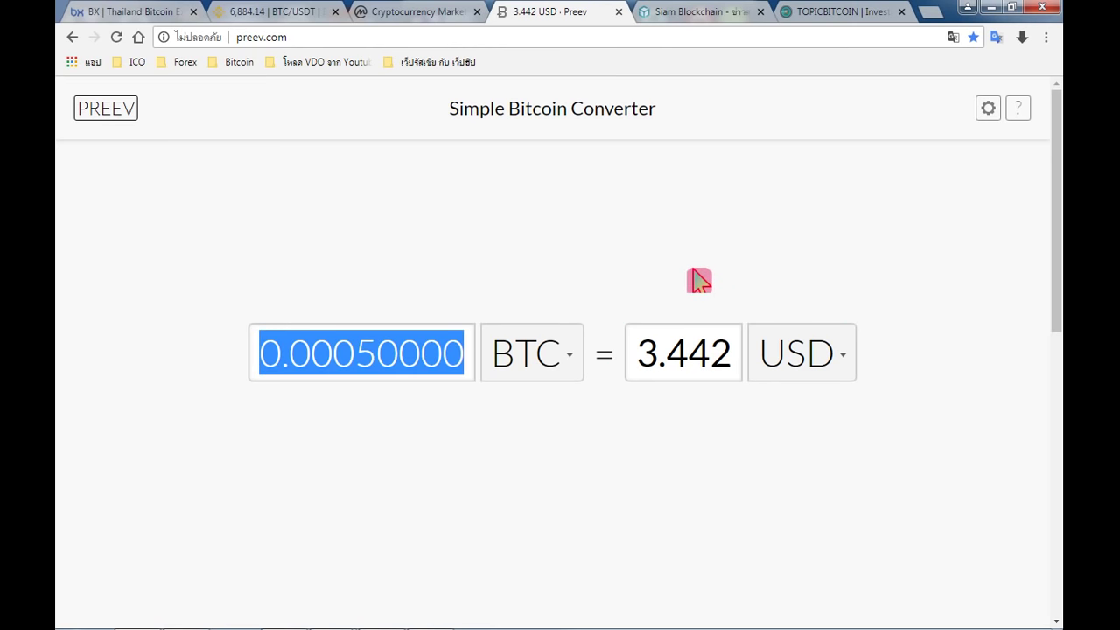
pyautogui.moveTo(625, 247)
pyautogui.mouseDown()
pyautogui.moveTo(657, 430)
pyautogui.moveTo(625, 271)
pyautogui.mouseUp()
pyautogui.press('Escape')
pyautogui.click(145, 11)
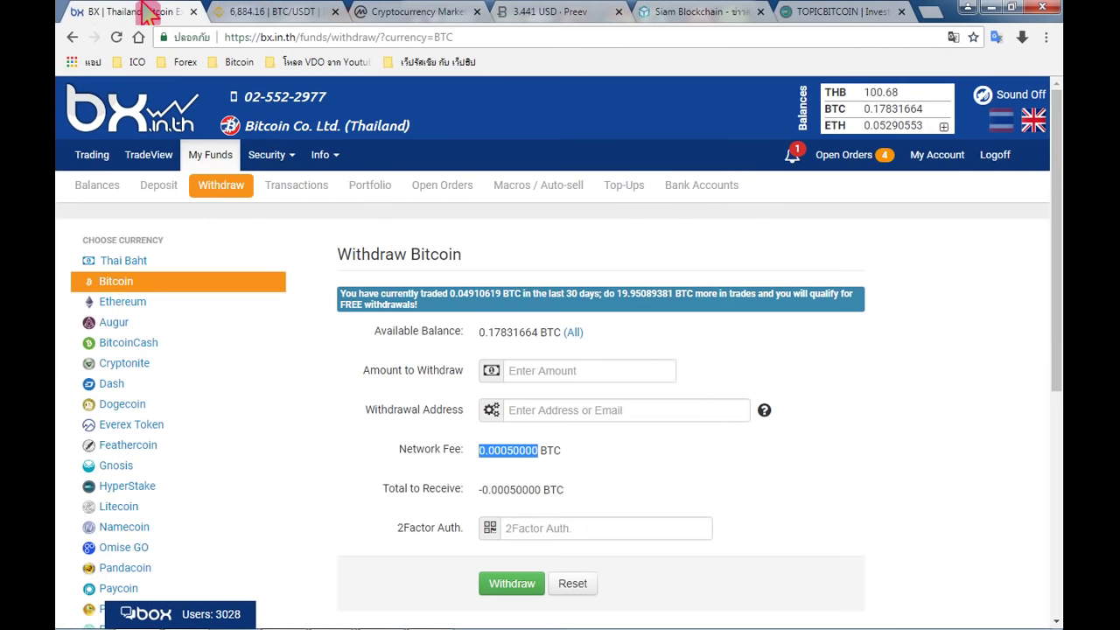
pyautogui.click(123, 509)
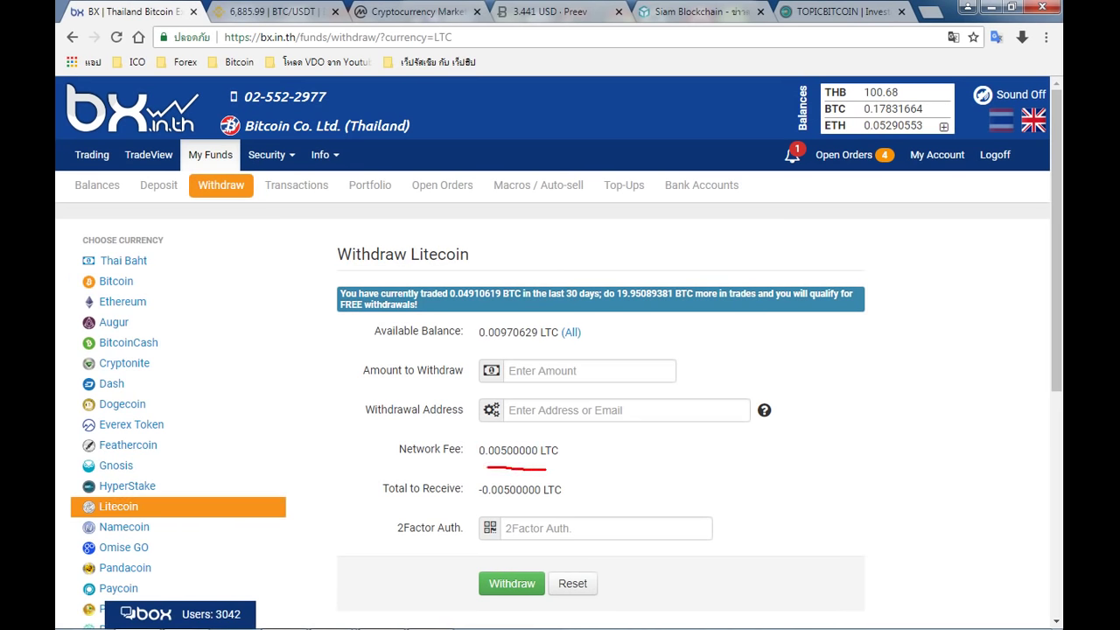
pyautogui.click(464, 612)
# Enter 0.005 in the calculator and look up Litecoin's price on CoinMarketCap
pyautogui.click(285, 145)
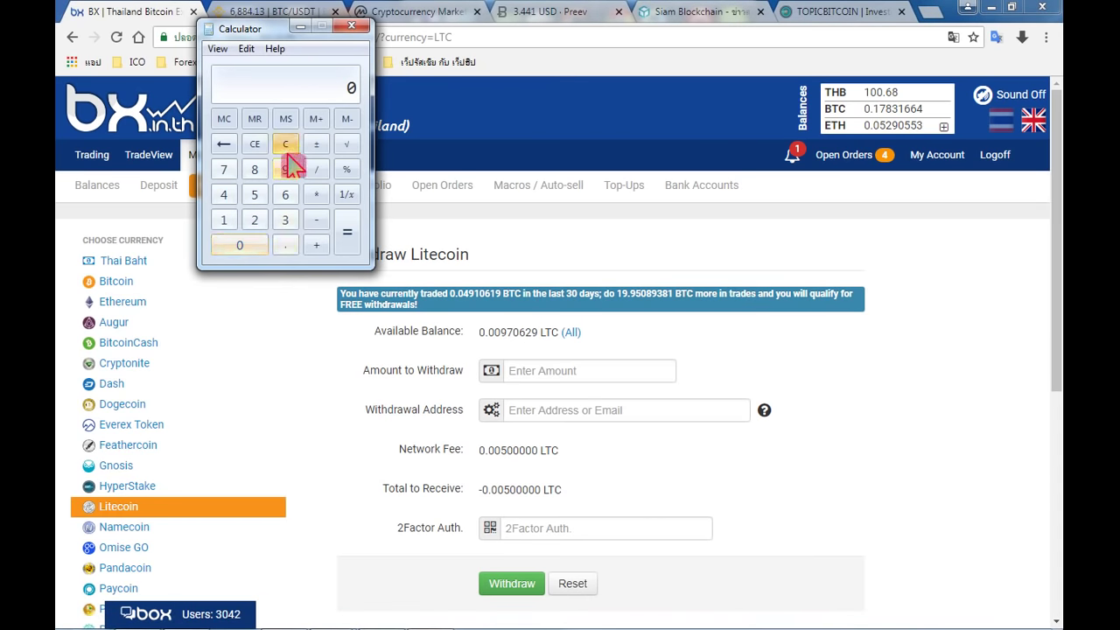
pyautogui.click(273, 250)
pyautogui.doubleClick(259, 249)
pyautogui.click(254, 194)
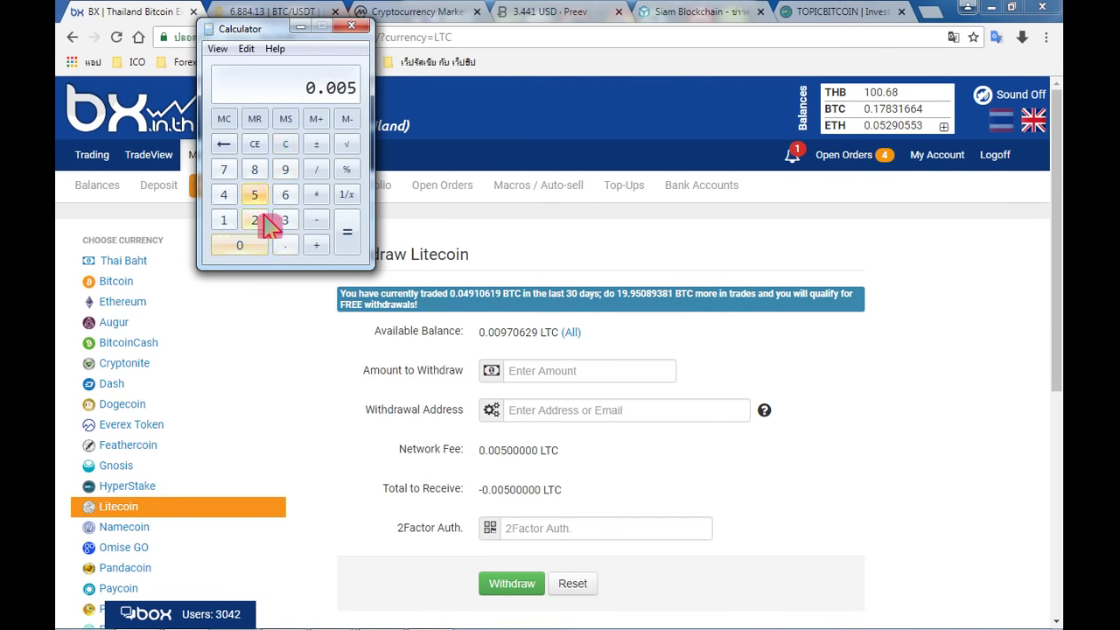
pyautogui.click(418, 11)
pyautogui.click(429, 623)
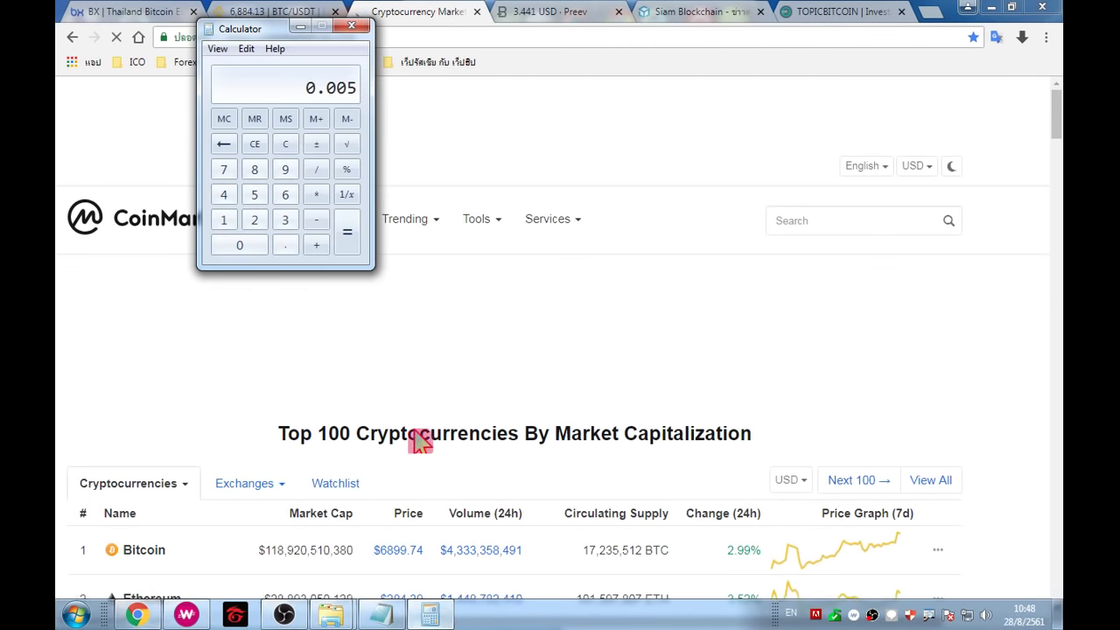
pyautogui.click(398, 94)
pyautogui.scroll(-5, 351, 401)
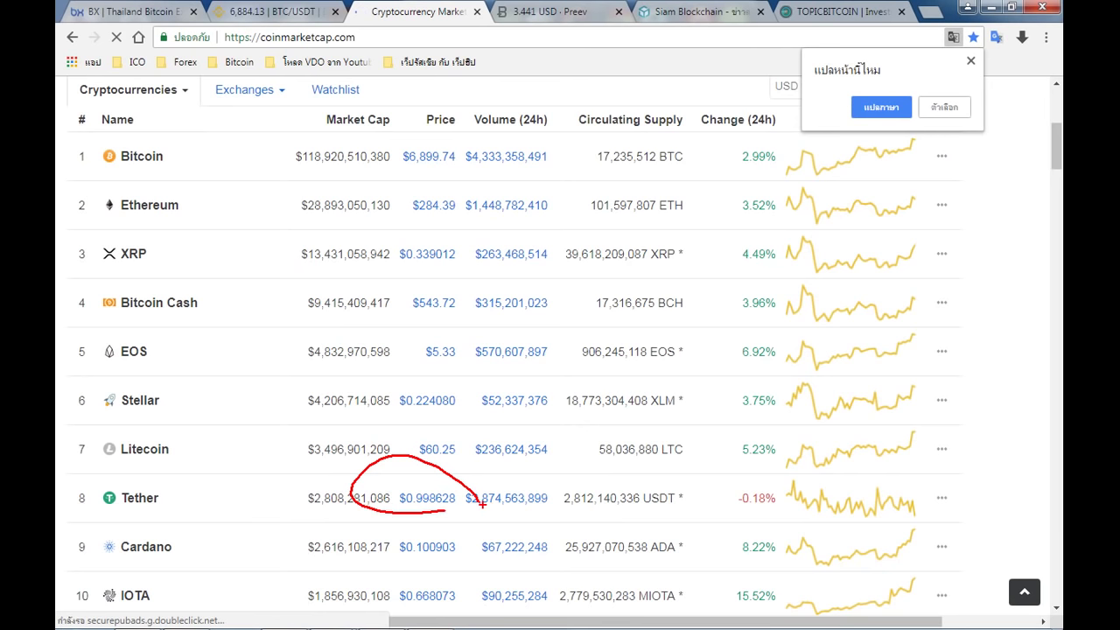
pyautogui.click(430, 623)
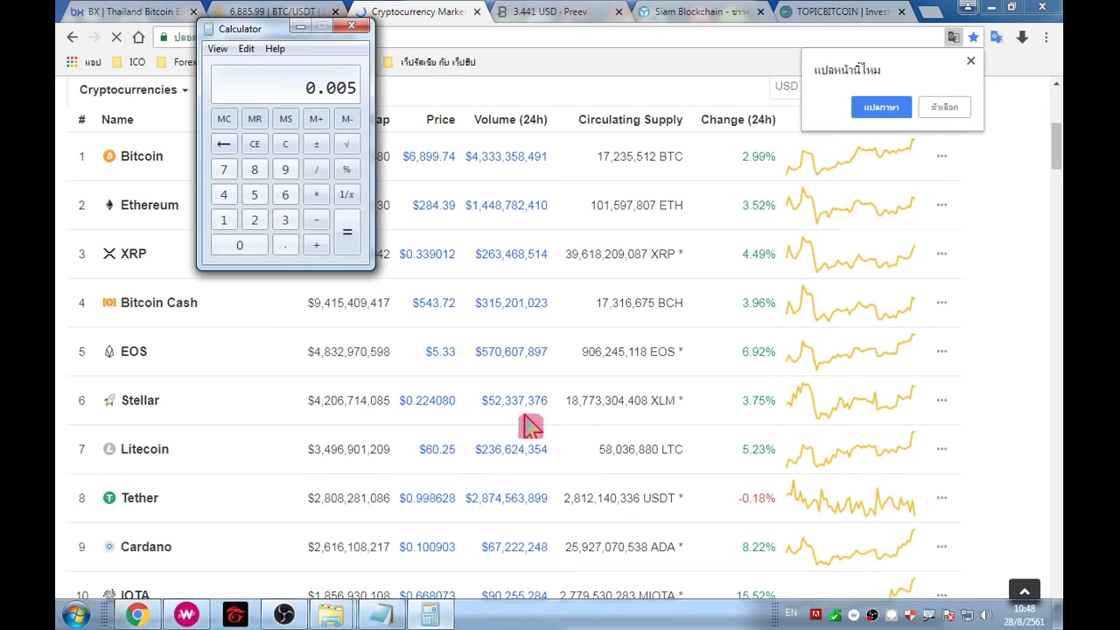
# Multiply 0.005 by the $60.25 Litecoin price to get a 0.30125 USD fee
pyautogui.click(316, 194)
pyautogui.click(285, 194)
pyautogui.click(258, 245)
pyautogui.click(286, 245)
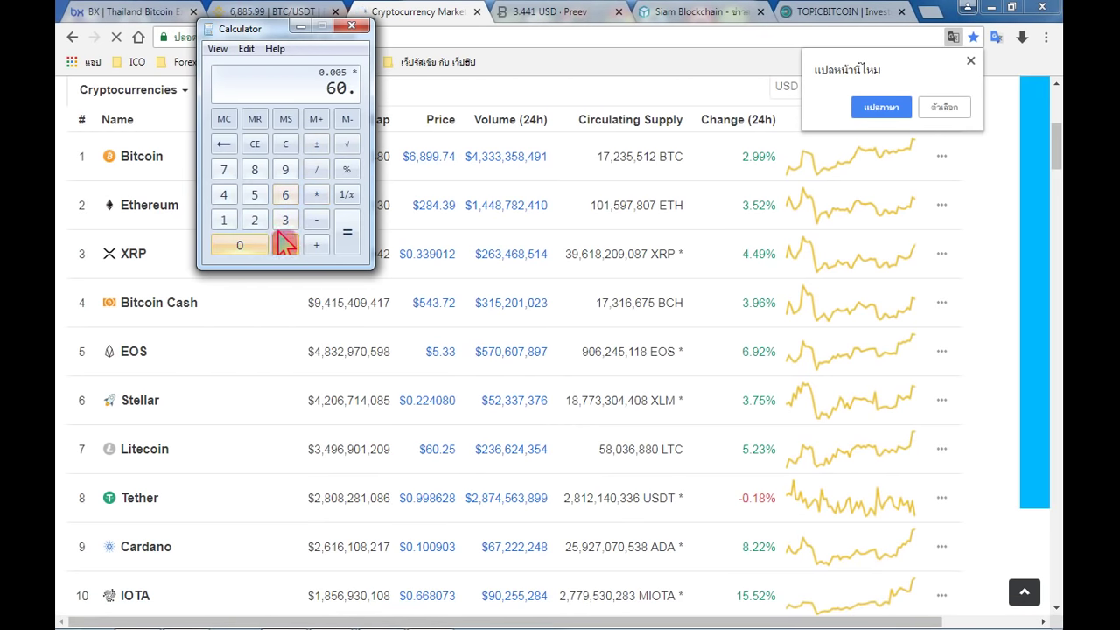
pyautogui.click(255, 220)
pyautogui.click(255, 194)
pyautogui.click(350, 240)
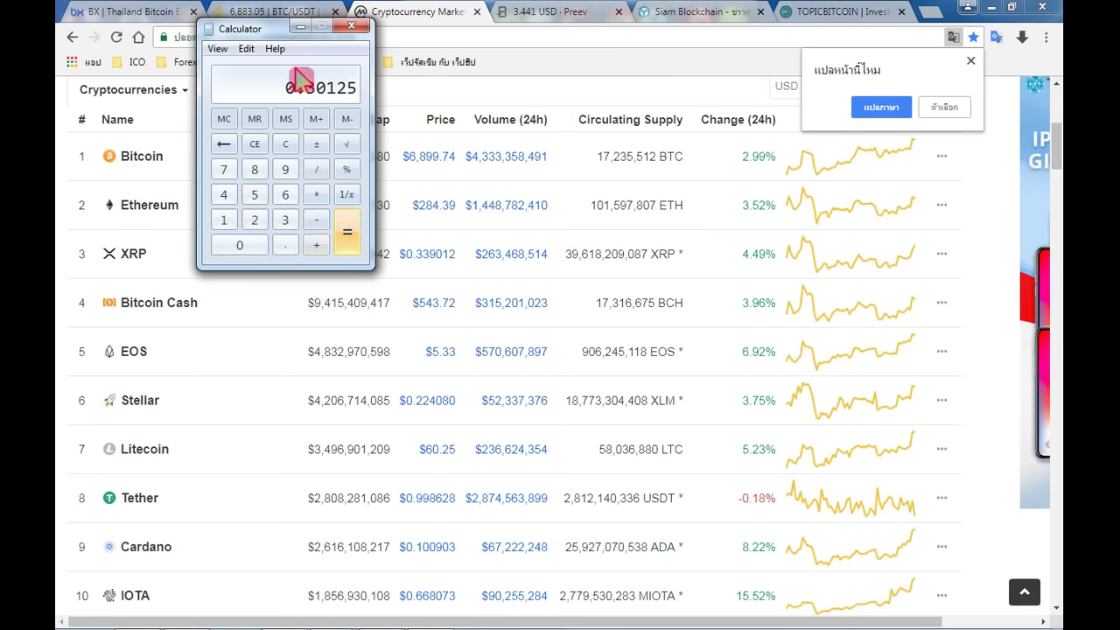
# Review the Preev BTC-to-USD conversion, then open BX's account notifications
pyautogui.click(525, 12)
pyautogui.moveTo(400, 613)
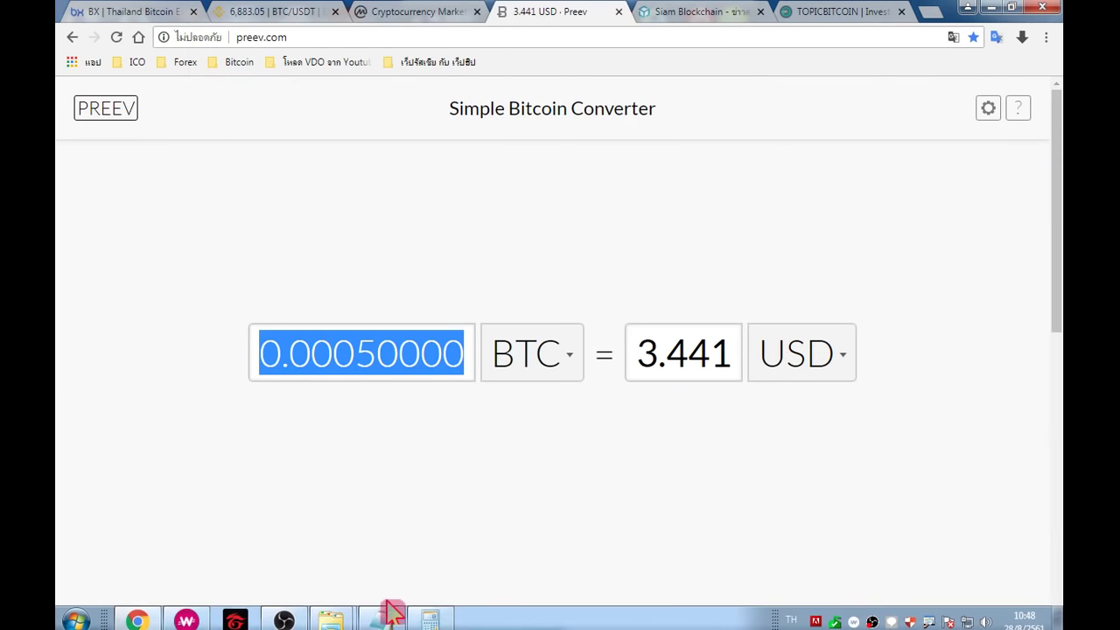
pyautogui.click(442, 620)
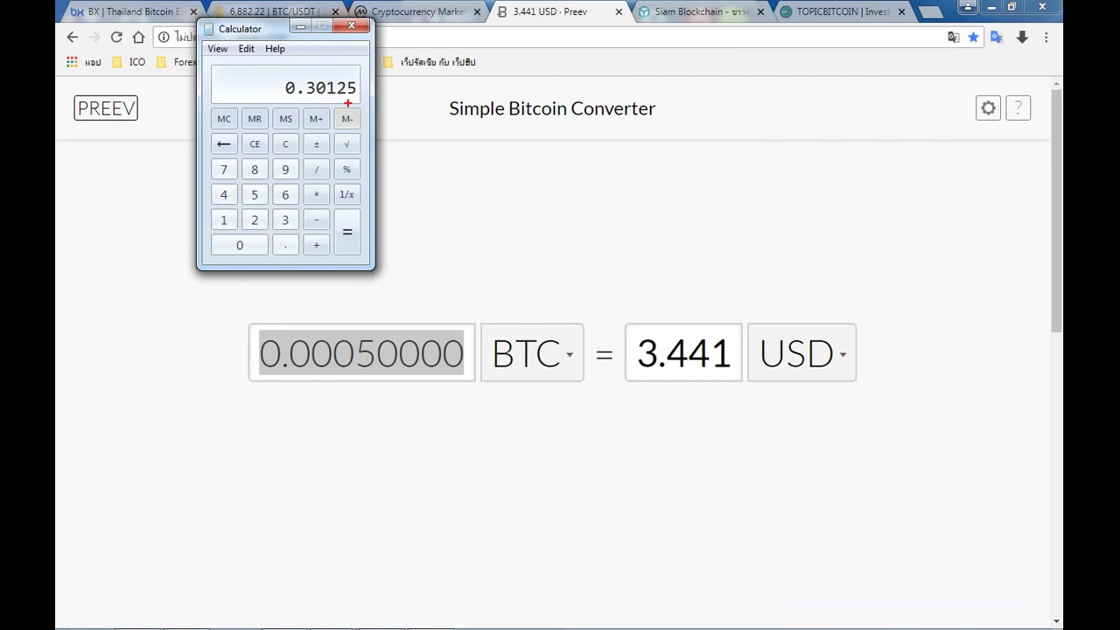
pyautogui.moveTo(857, 366); pyautogui.dragTo(698, 262)
pyautogui.click(131, 11)
pyautogui.click(794, 155)
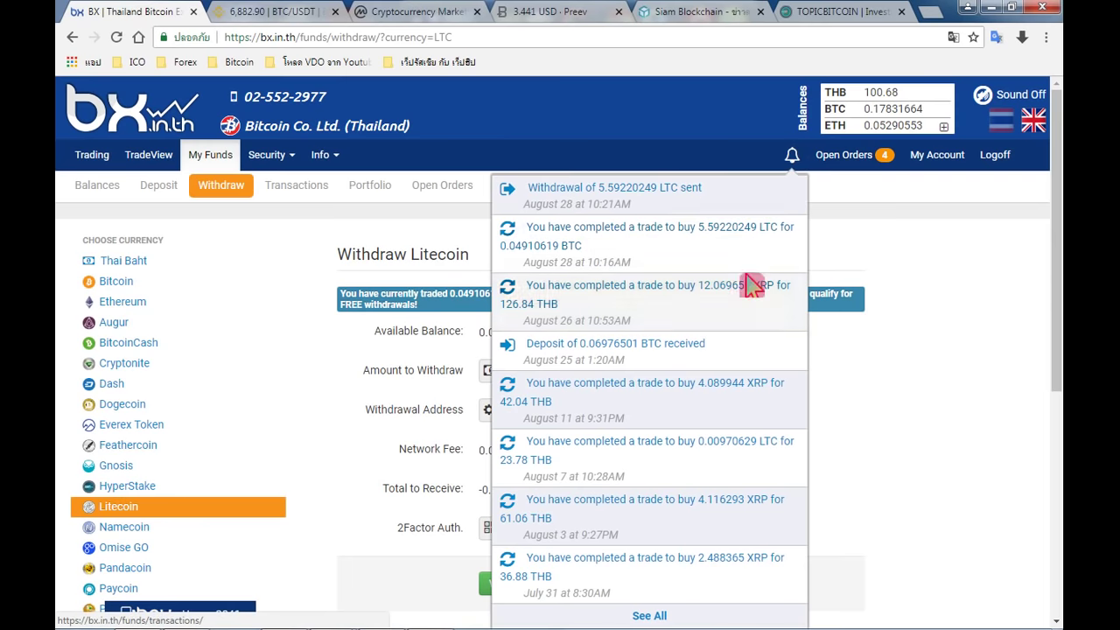
# Open BX's full transactions list and select the 0.00012307 BTC trading fee
pyautogui.click(750, 245)
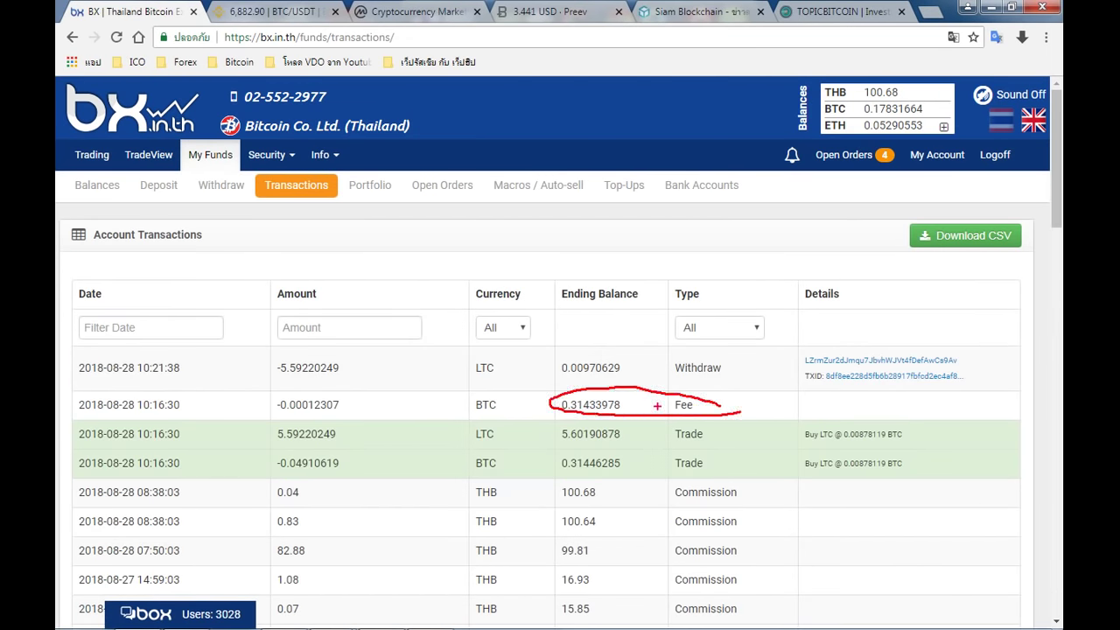
pyautogui.press('Escape')
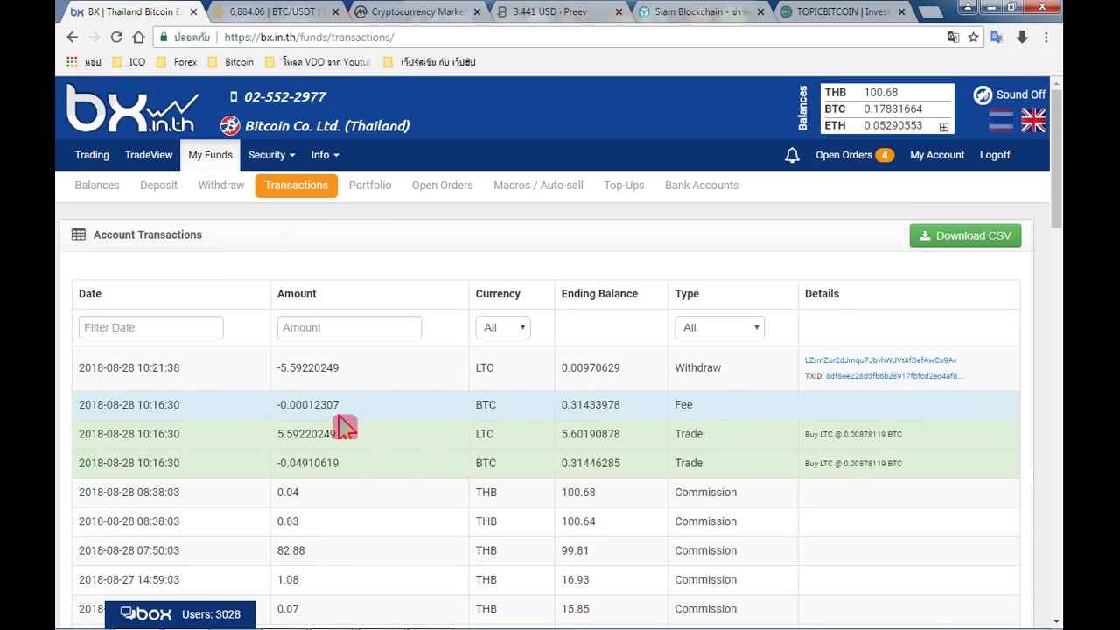
pyautogui.moveTo(312, 406); pyautogui.dragTo(339, 406)
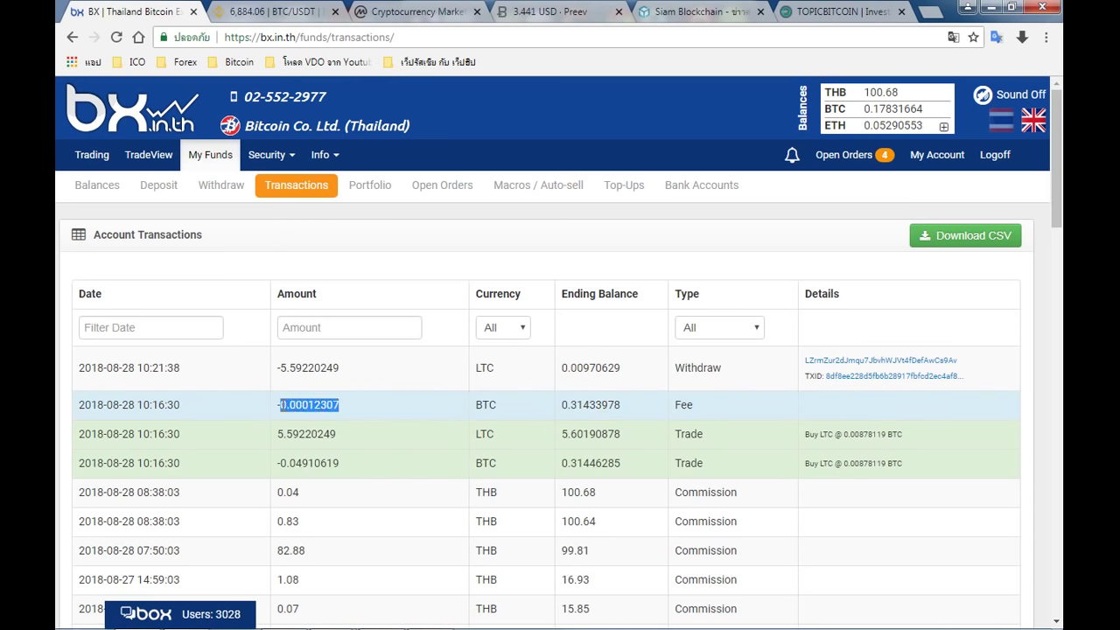
pyautogui.click(547, 12)
# Open Preev in a new tab and convert the 0.00012307 BTC fee to 0.8470 USD
pyautogui.rightClick(129, 107)
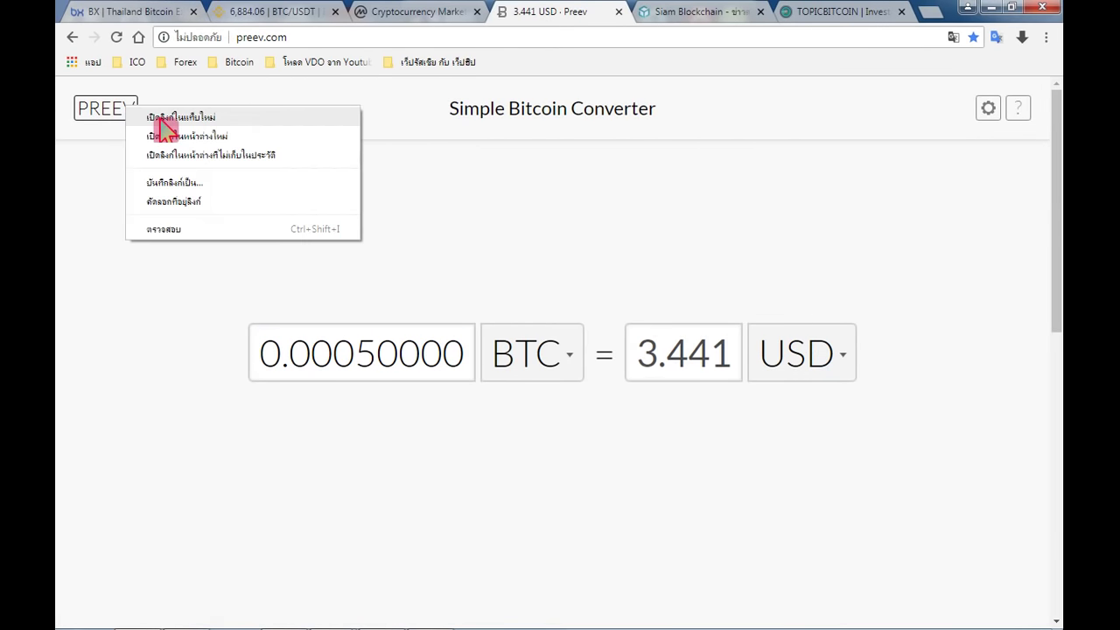
pyautogui.click(162, 118)
pyautogui.click(607, 12)
pyautogui.click(361, 350)
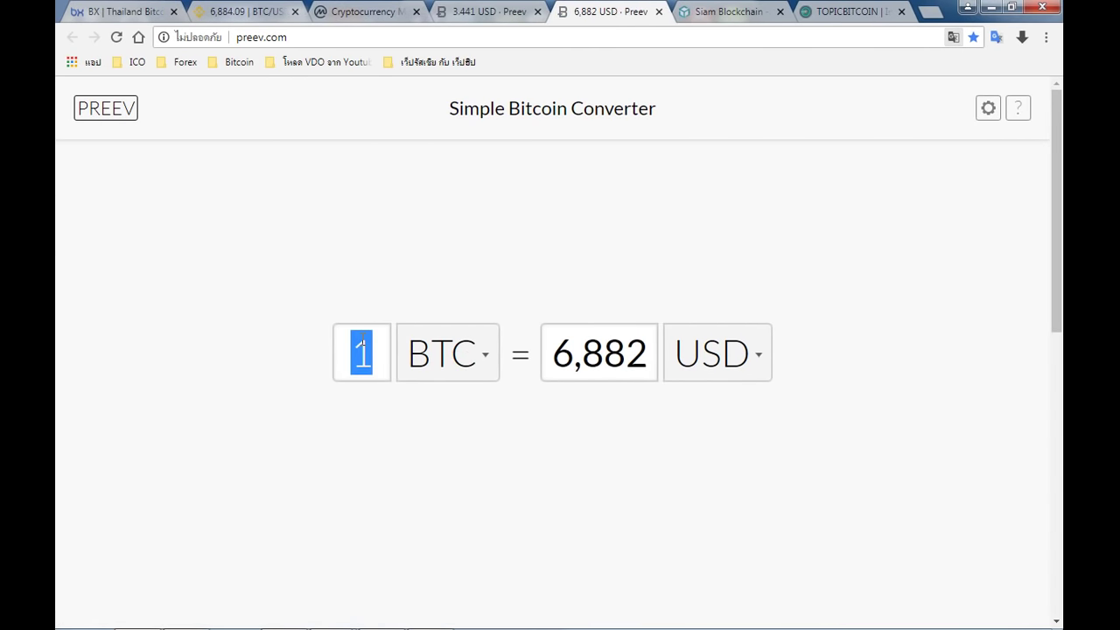
pyautogui.write('0.00012307')
# Add 0.8470 to 0.30125 in the calculator for a 1.14825 USD fee total
pyautogui.click(432, 610)
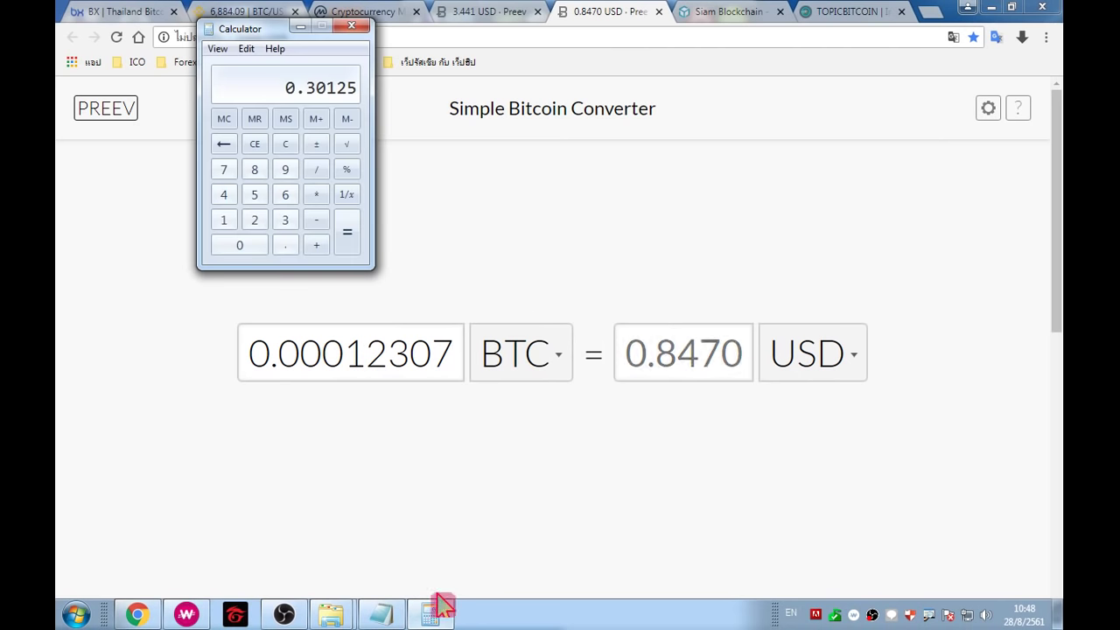
pyautogui.click(328, 252)
pyautogui.click(255, 246)
pyautogui.click(286, 246)
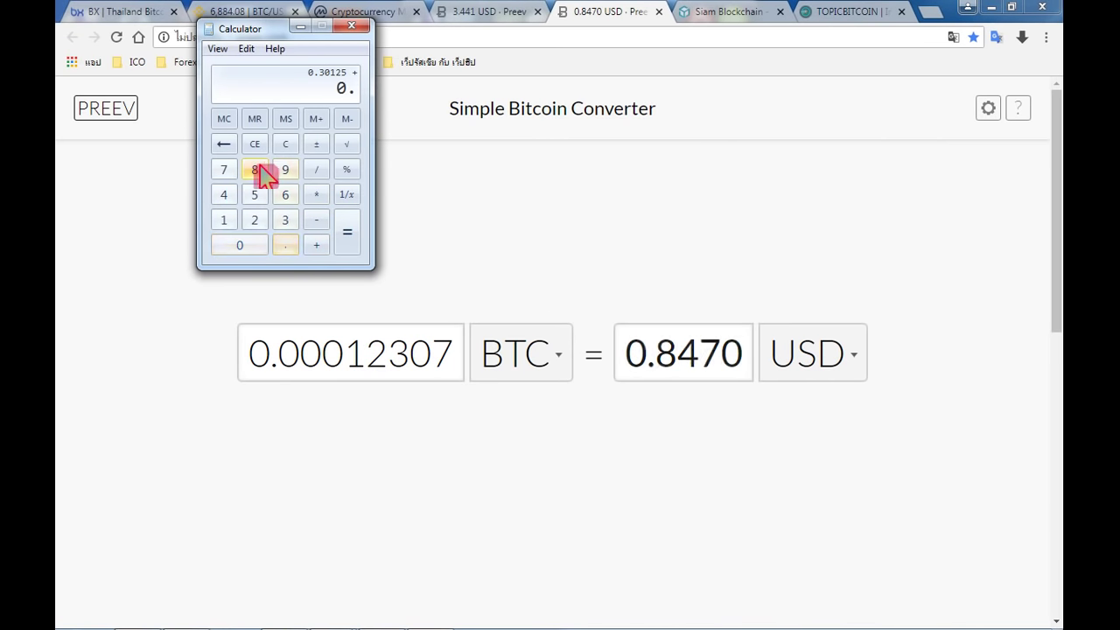
pyautogui.click(255, 169)
pyautogui.click(224, 194)
pyautogui.click(224, 169)
pyautogui.click(239, 245)
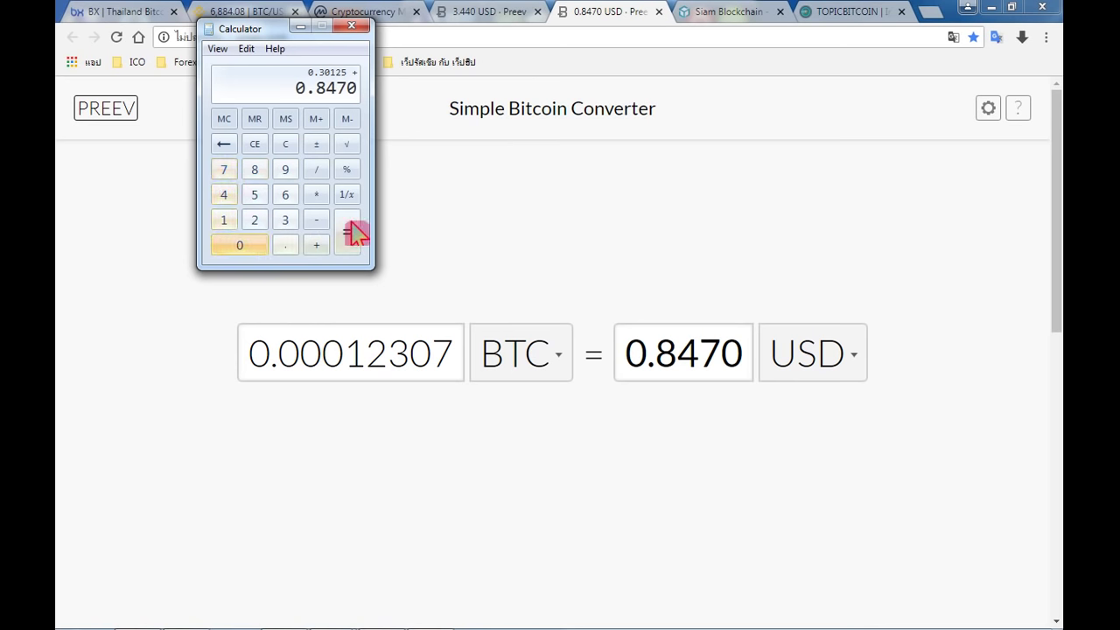
pyautogui.click(352, 233)
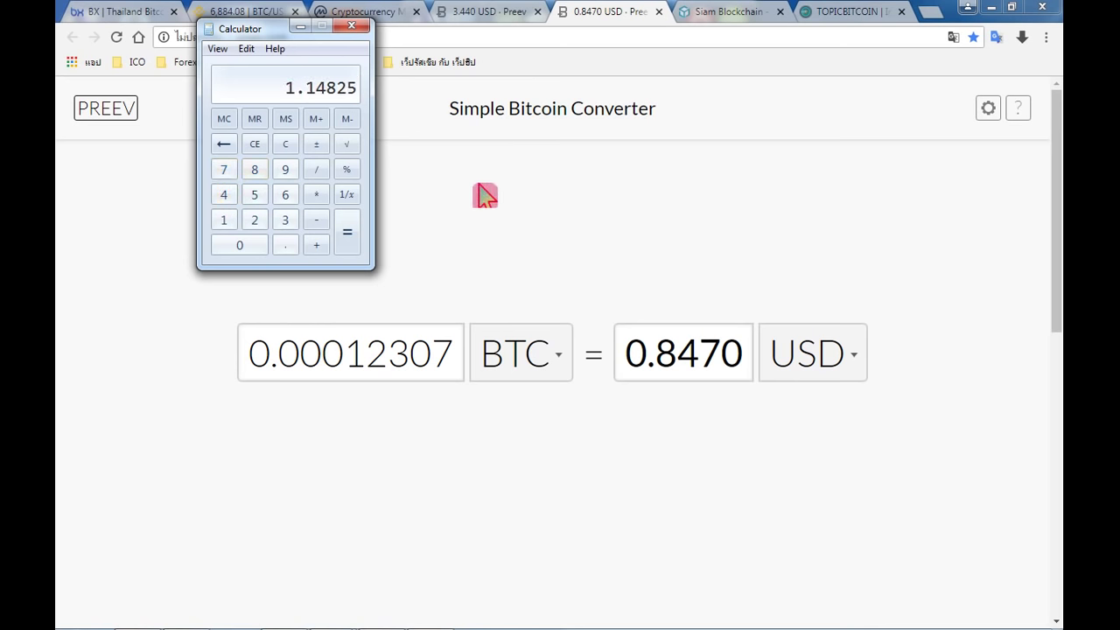
# Compare the 3.441 USD and 0.8469 USD Preev conversions, then return to Binance BTC/USDT
pyautogui.click(495, 11)
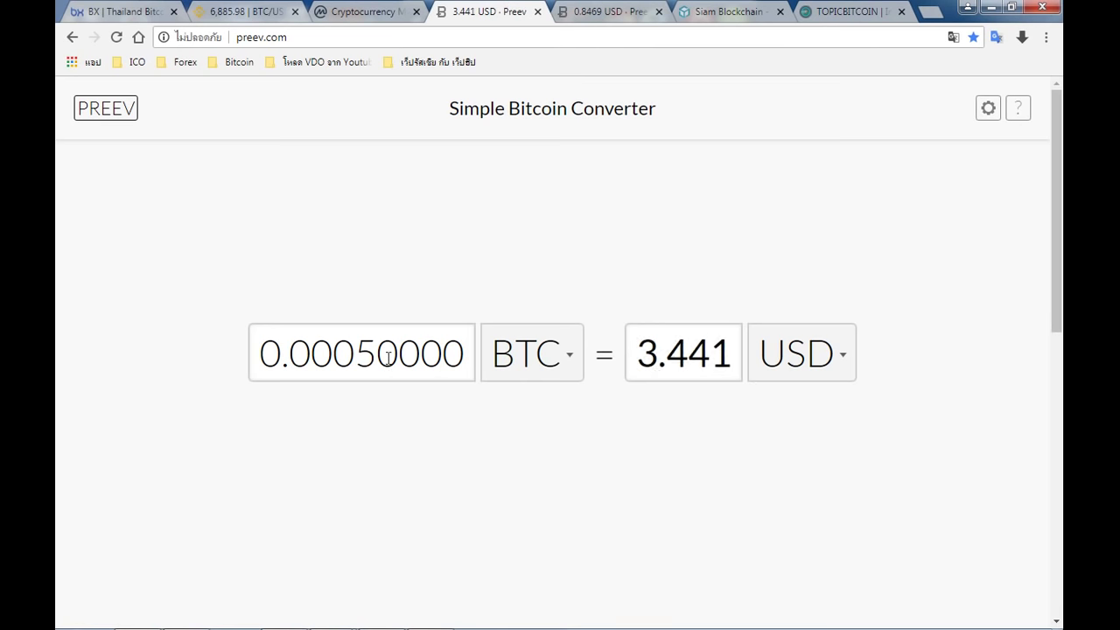
pyautogui.moveTo(381, 270); pyautogui.dragTo(441, 281)
pyautogui.moveTo(747, 275); pyautogui.dragTo(686, 249)
pyautogui.press('Escape')
pyautogui.click(612, 11)
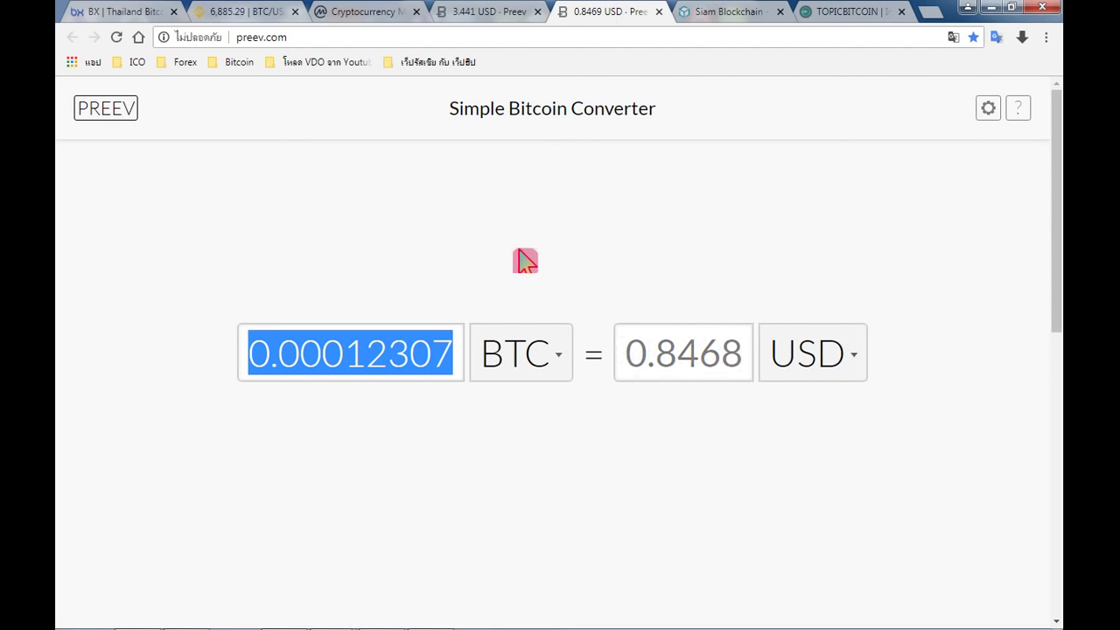
pyautogui.click(150, 13)
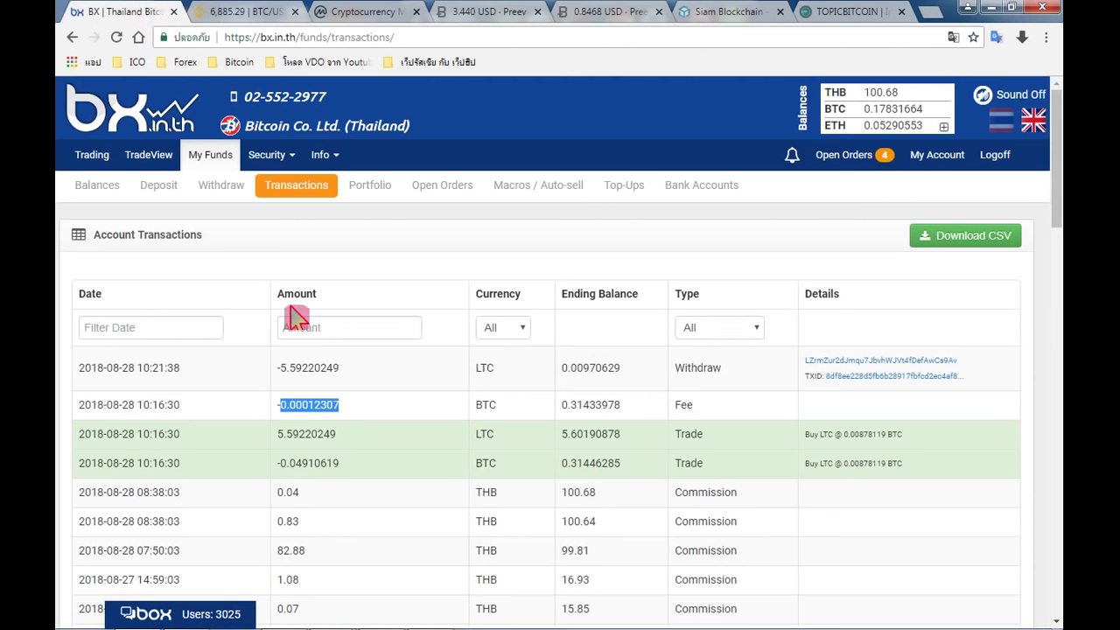
pyautogui.click(245, 11)
# Open Funds > Balances in a new tab, review it, then return to the BTC/USDT tab
pyautogui.moveTo(673, 118)
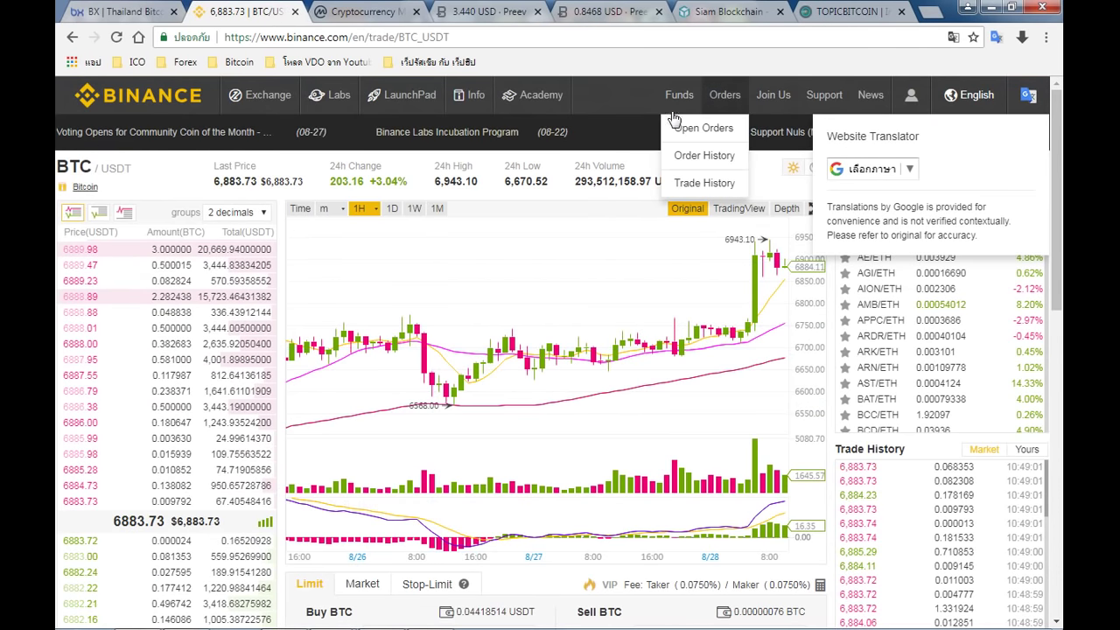
pyautogui.rightClick(622, 125)
pyautogui.click(752, 142)
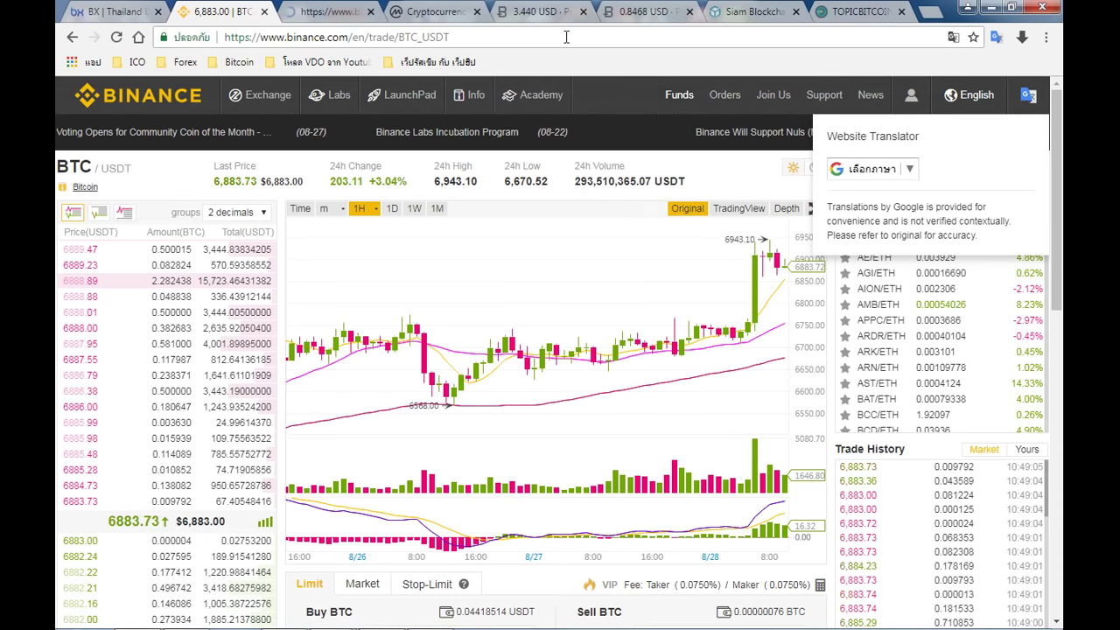
pyautogui.click(333, 11)
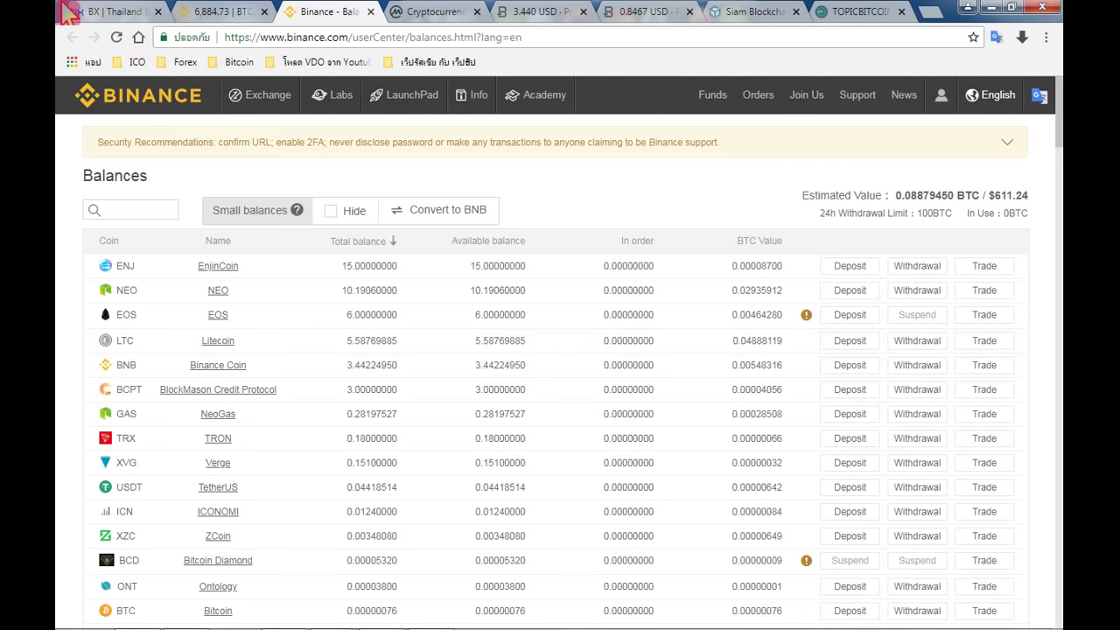
pyautogui.click(220, 11)
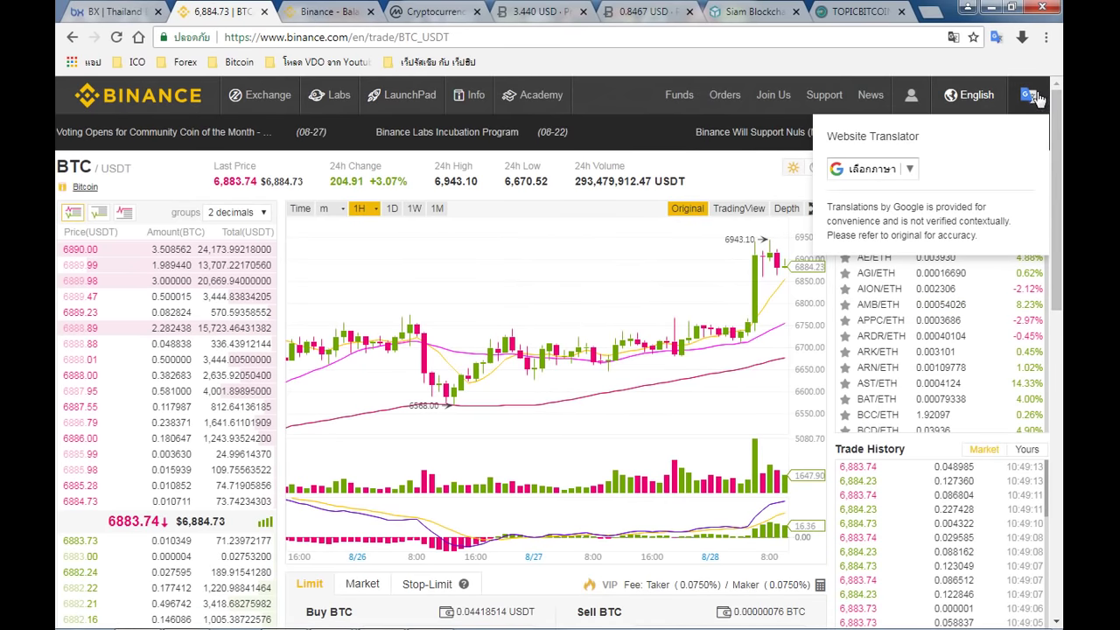
# Dismiss the website translator panel and bring up the NEO/BTC market
pyautogui.click(910, 175)
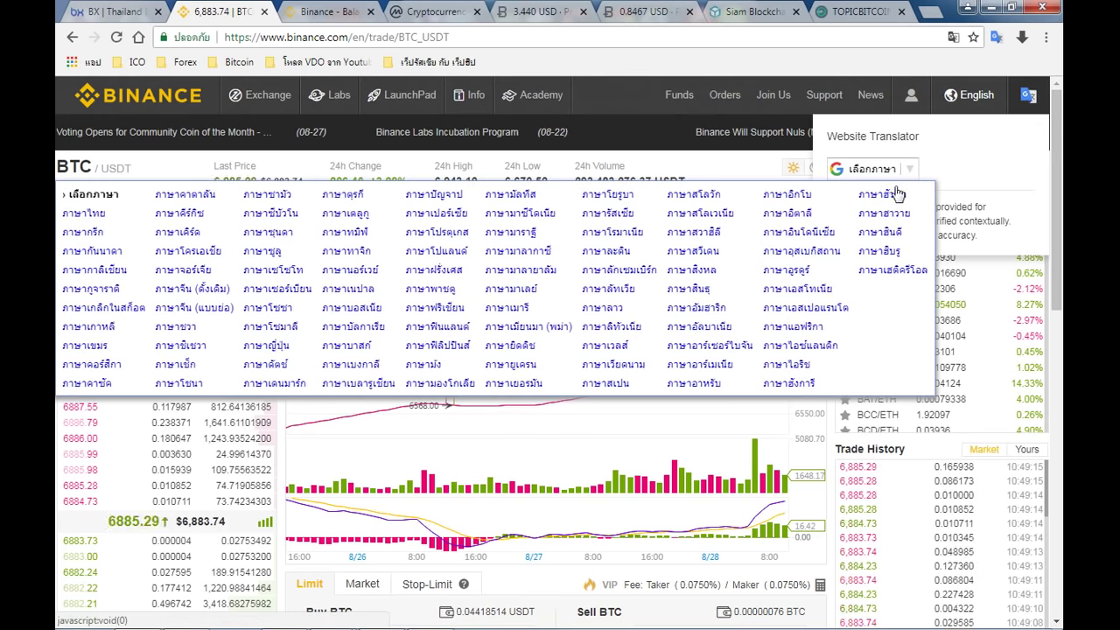
pyautogui.click(754, 165)
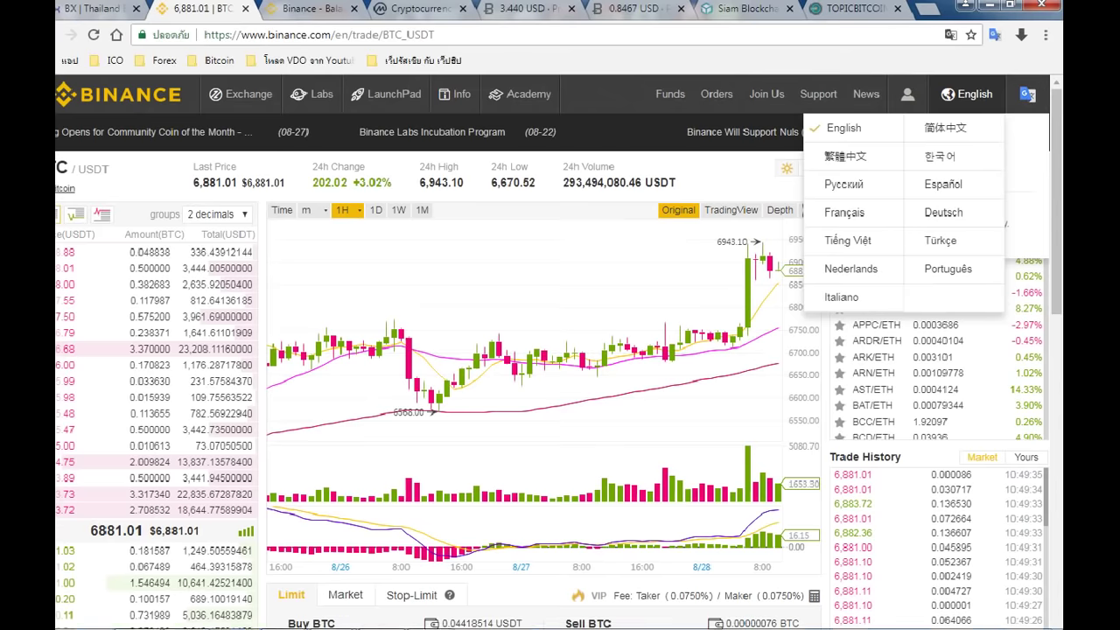
pyautogui.click(994, 98)
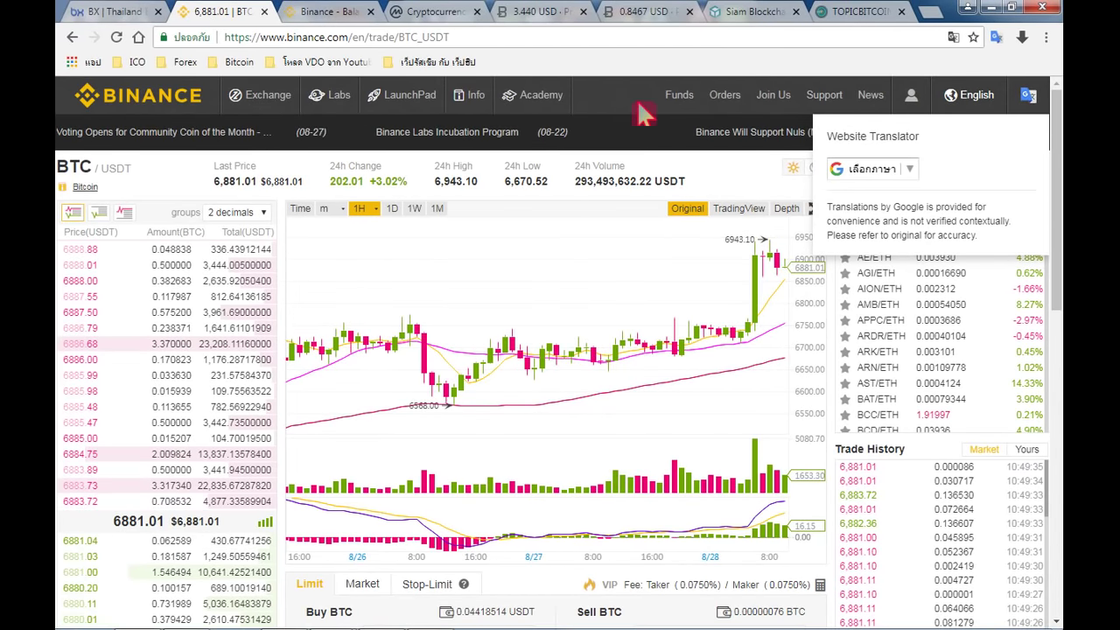
pyautogui.click(1032, 100)
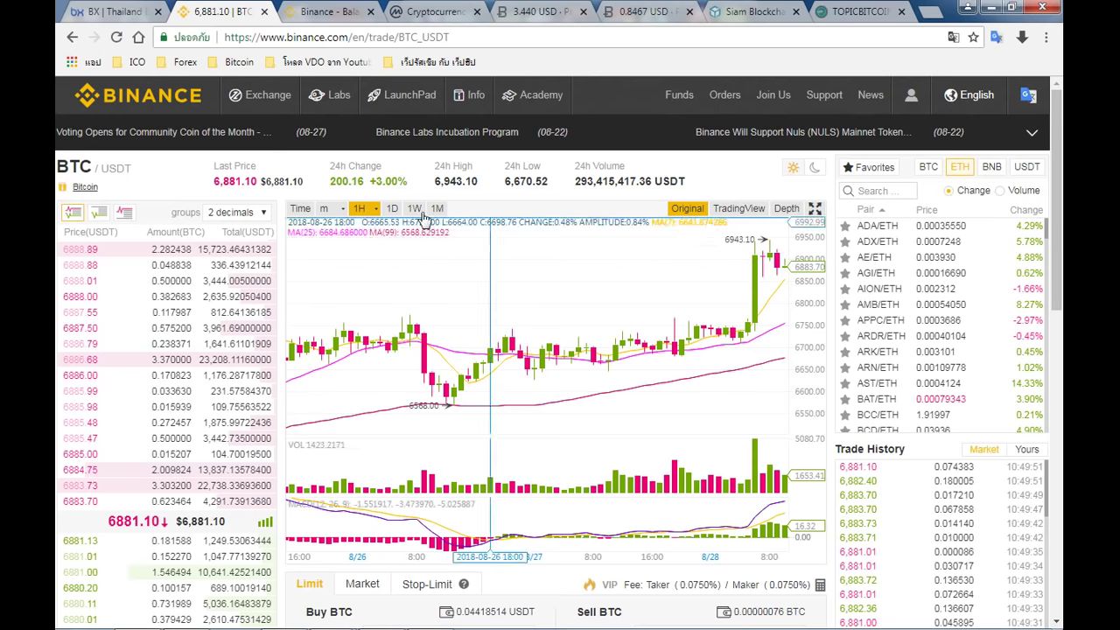
pyautogui.moveTo(262, 98)
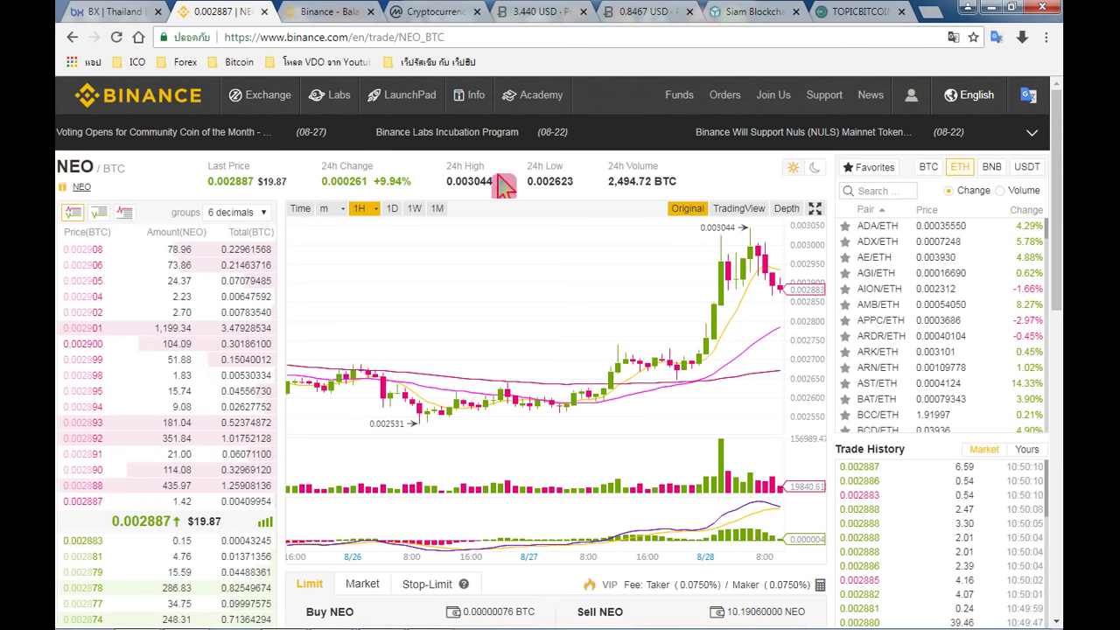
# Search the USDT pairs for LTC and open the LTC/USDT market
pyautogui.click(1027, 169)
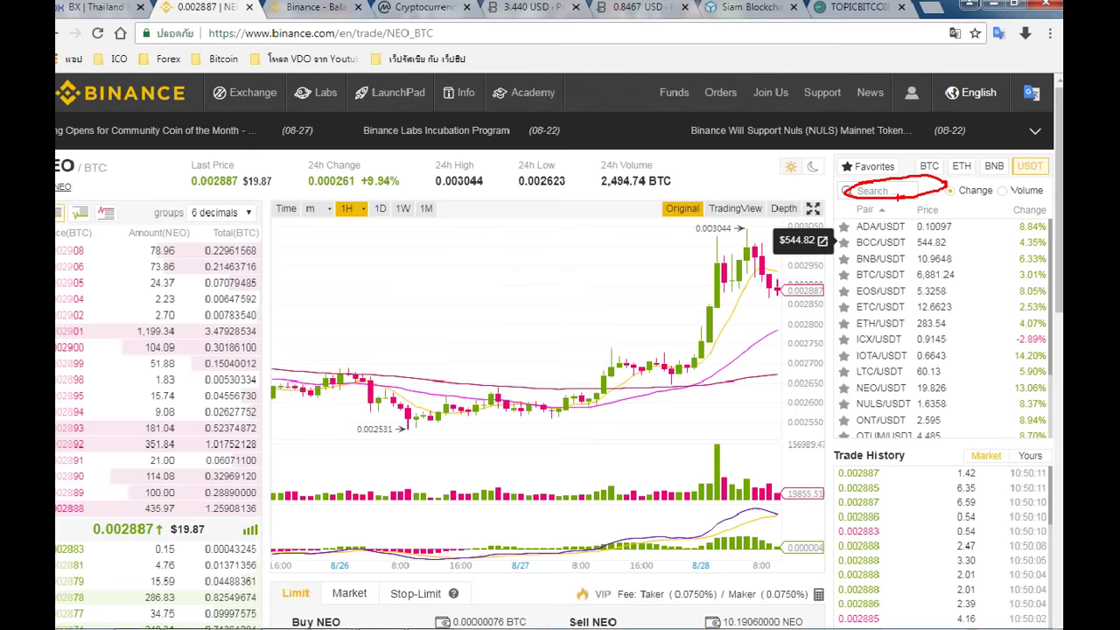
pyautogui.click(903, 192)
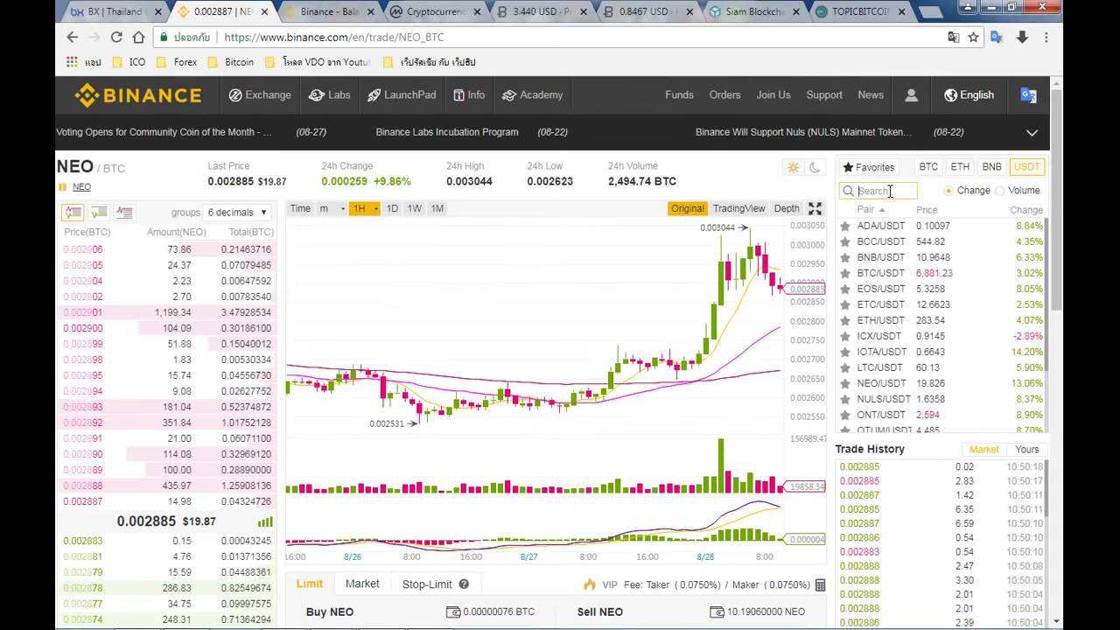
pyautogui.write('สธต')
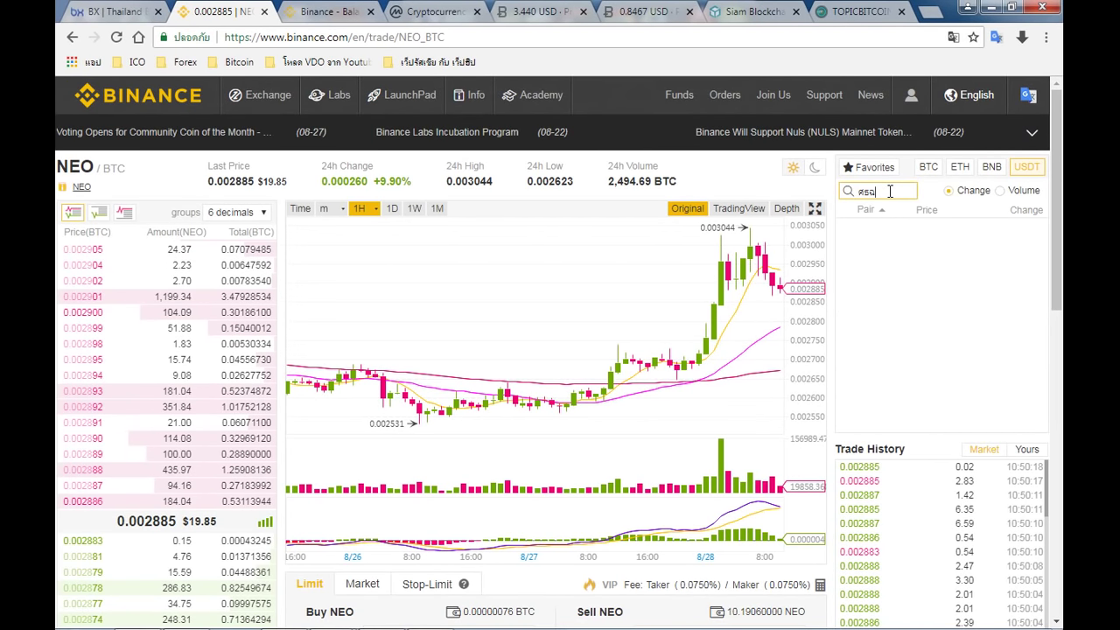
pyautogui.press('BackSpace')
pyautogui.press('BackSpace')
pyautogui.press('BackSpace')
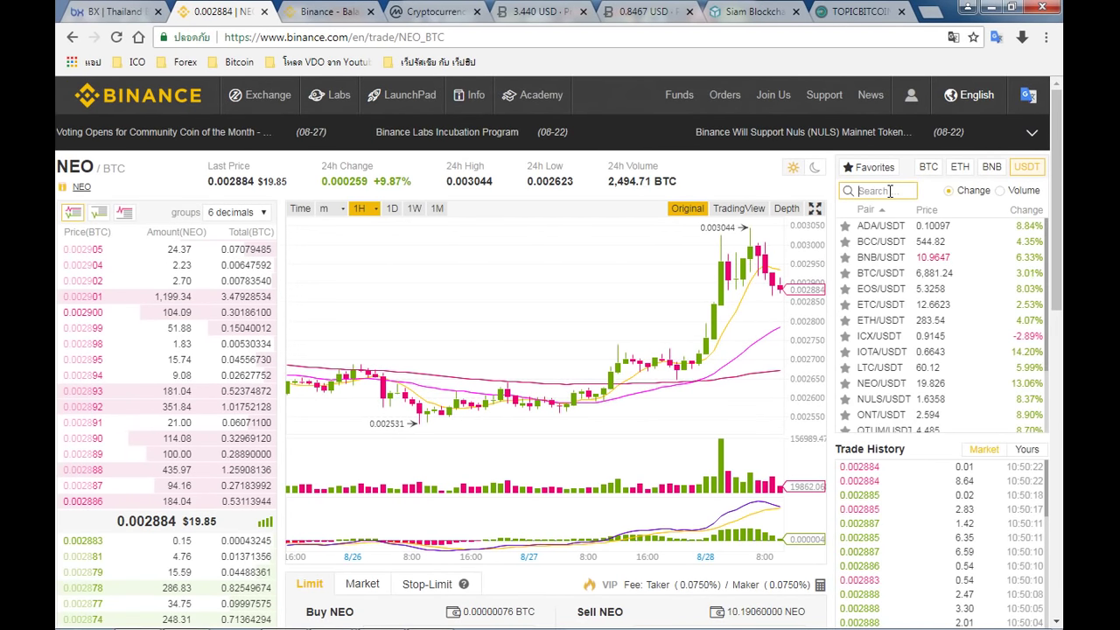
pyautogui.write('ดรอ')
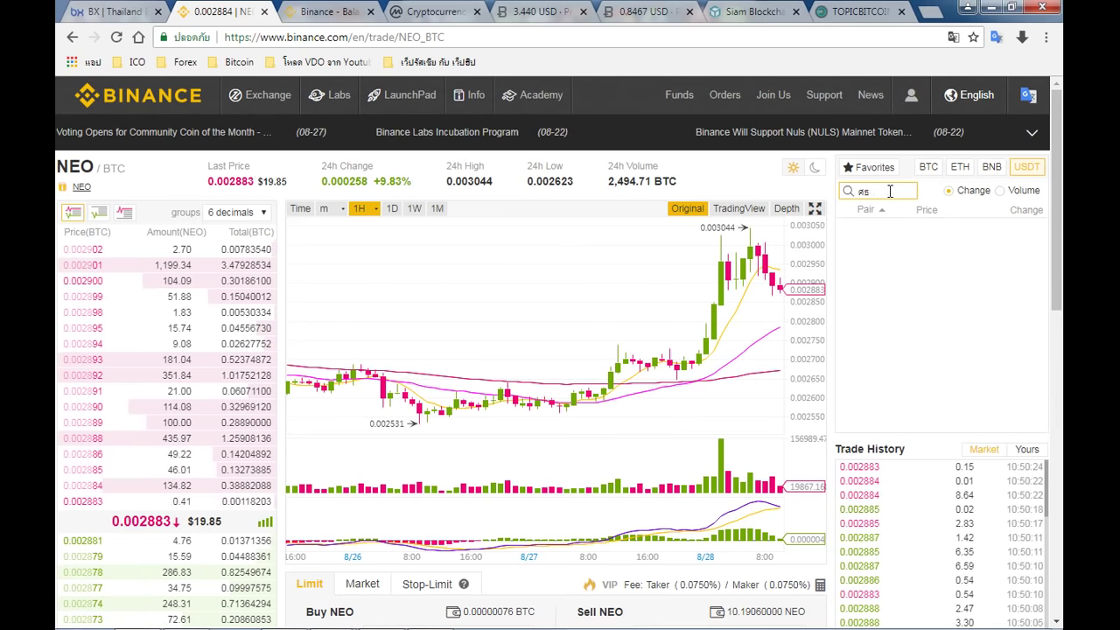
pyautogui.press('BackSpace')
pyautogui.press('BackSpace')
pyautogui.write('LTC')
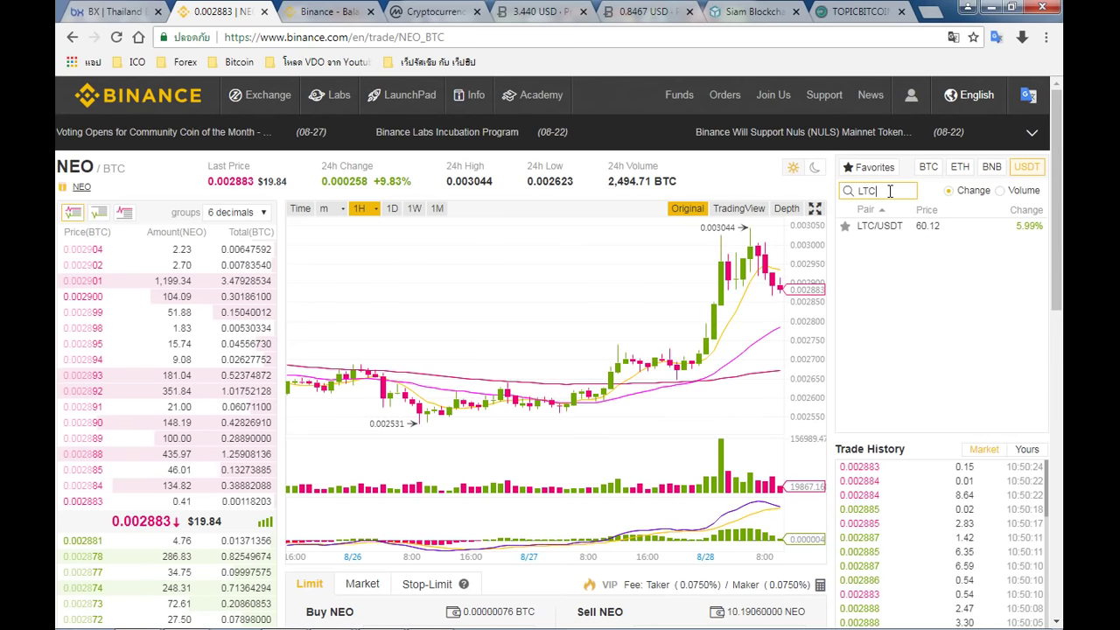
pyautogui.click(879, 226)
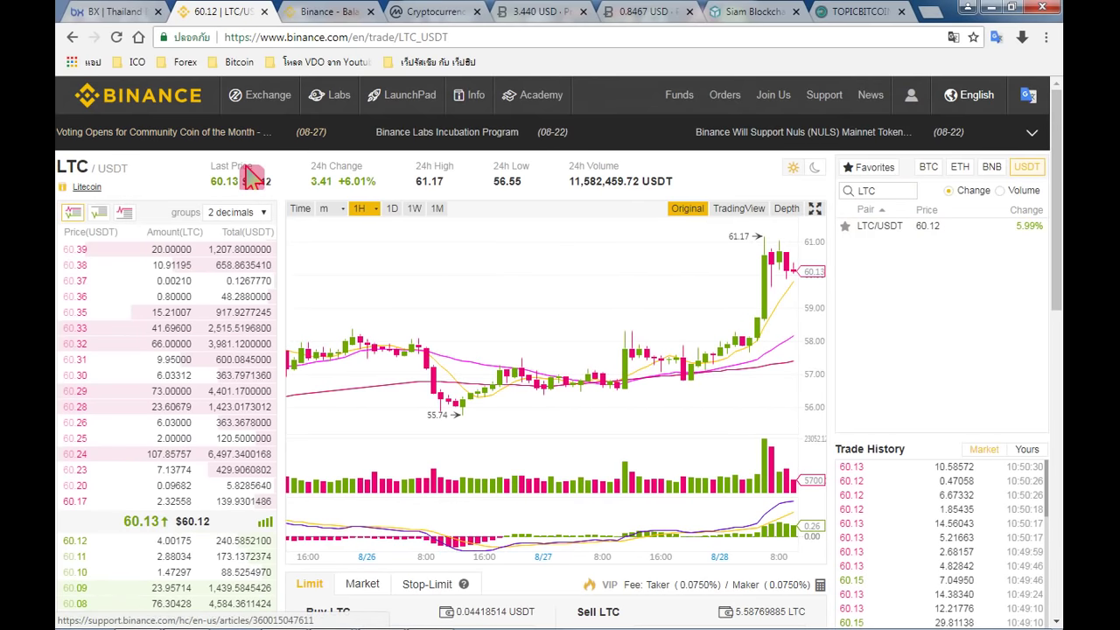
# Point out the Sell LTC panel and the 60.15 bid row in the order book
pyautogui.scroll(-4, 114, 184)
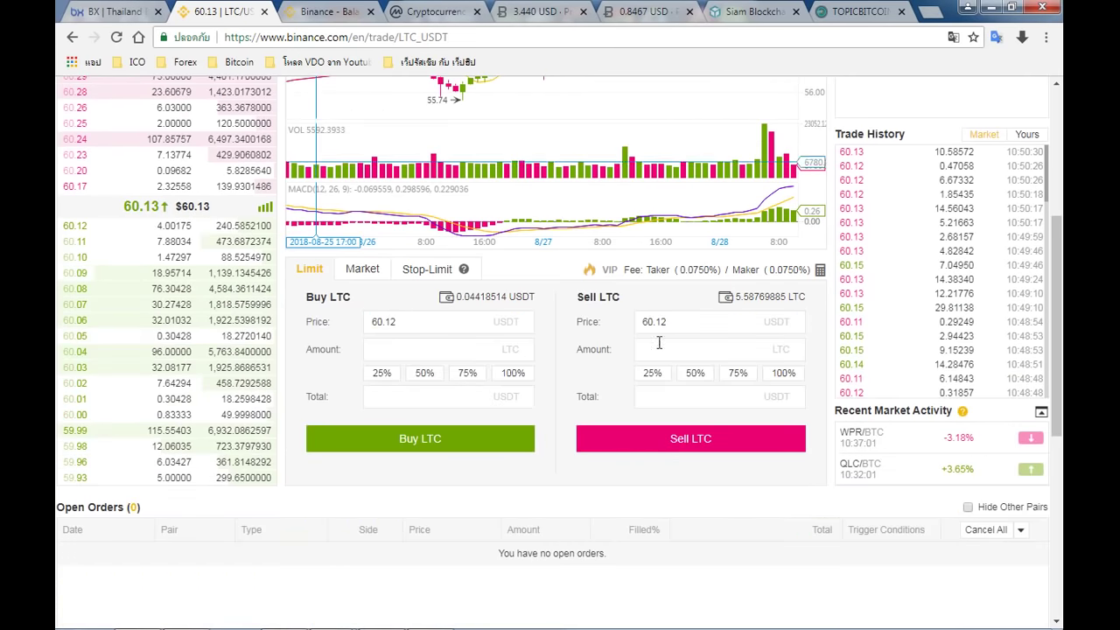
pyautogui.scroll(4, 114, 183)
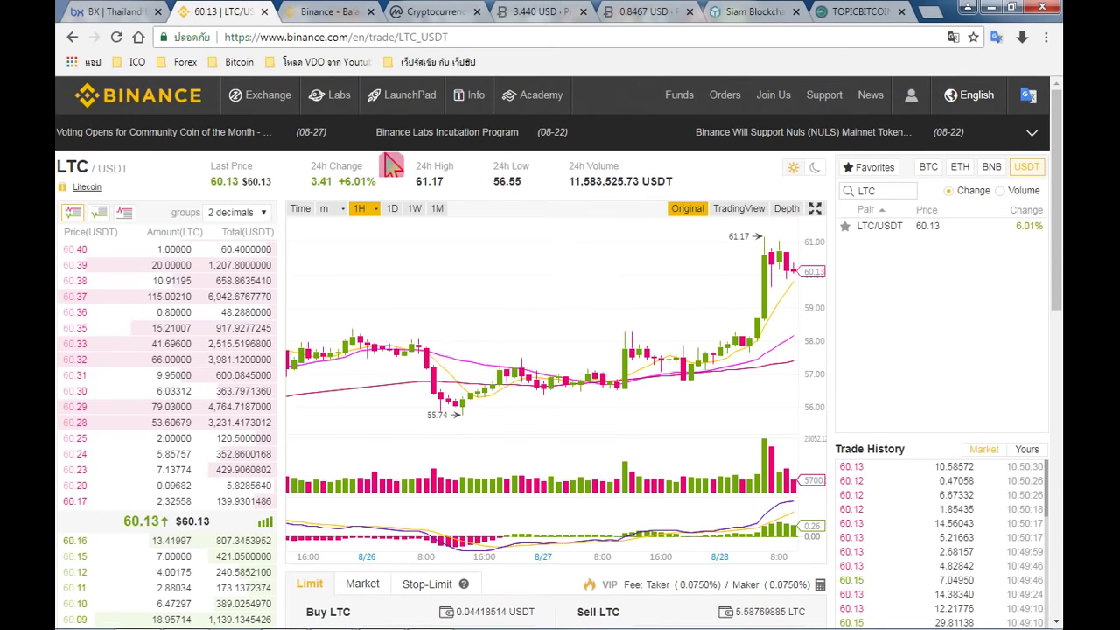
pyautogui.scroll(-5, 658, 394)
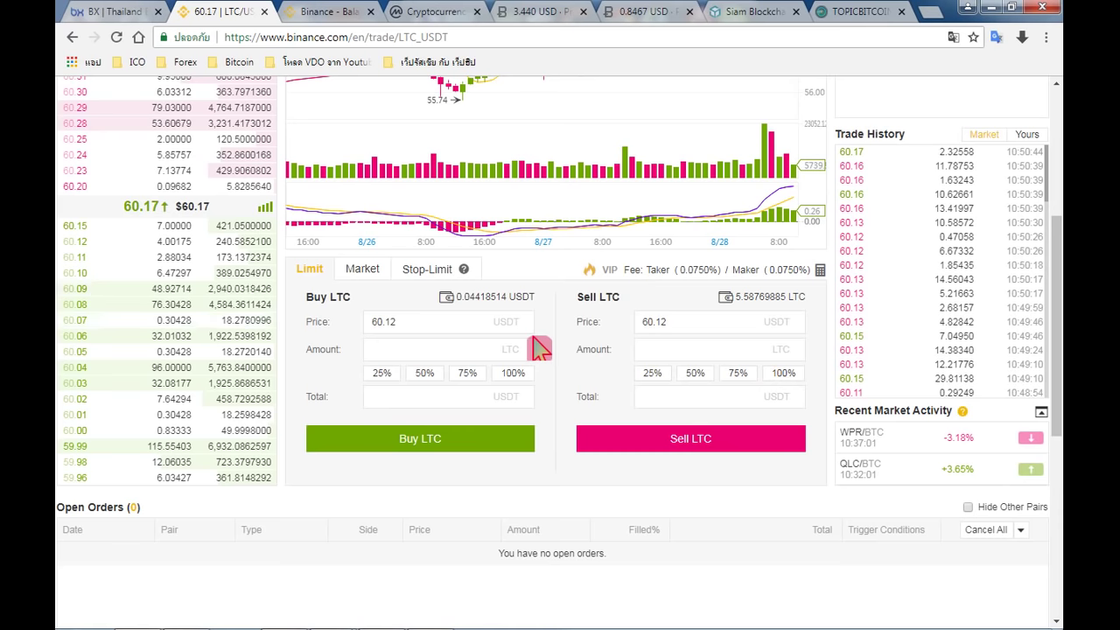
pyautogui.moveTo(604, 420)
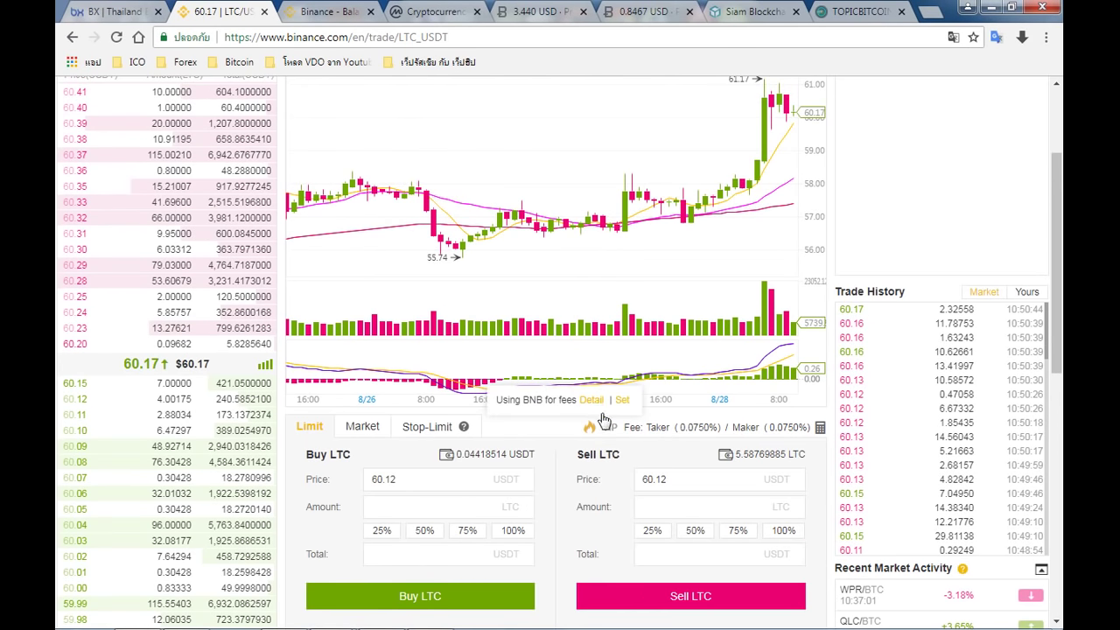
pyautogui.moveTo(621, 604); pyautogui.dragTo(689, 421)
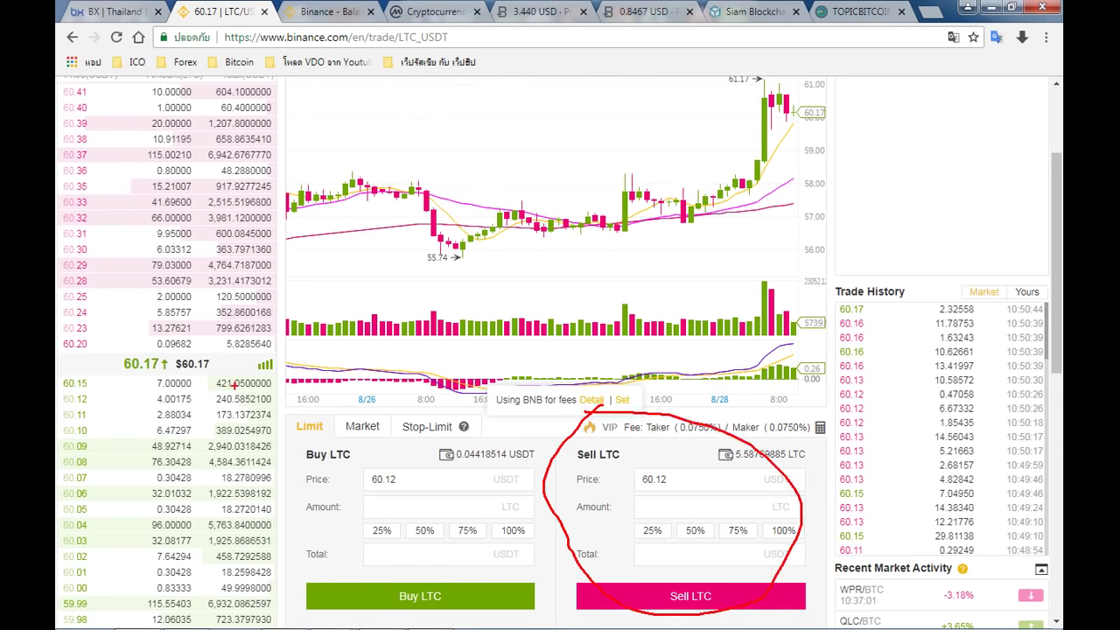
pyautogui.moveTo(61, 390); pyautogui.dragTo(243, 365)
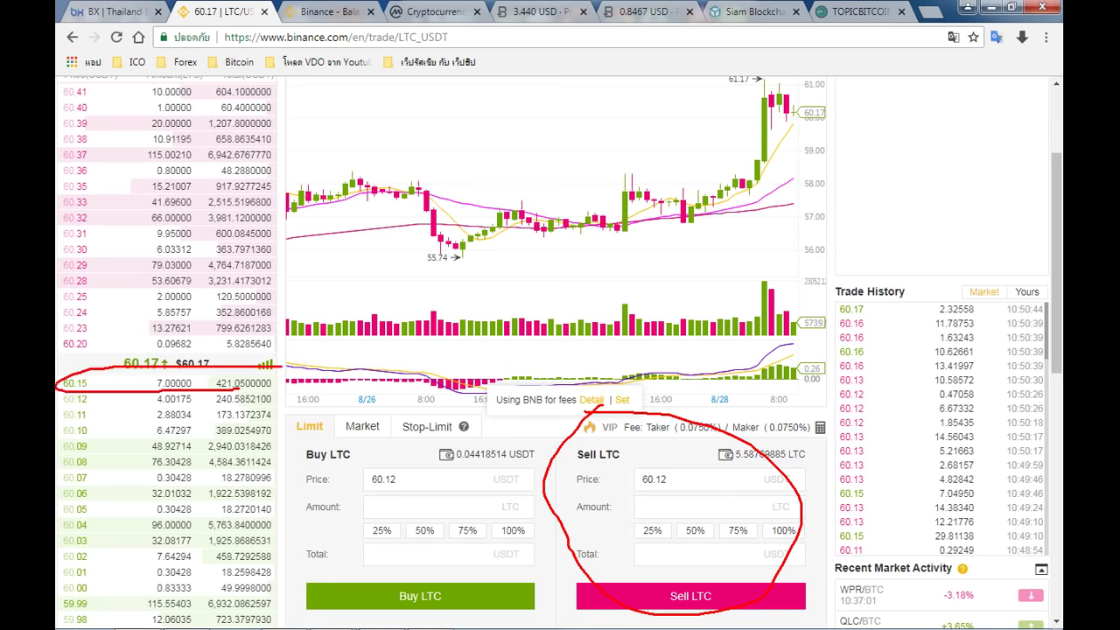
pyautogui.press('Escape')
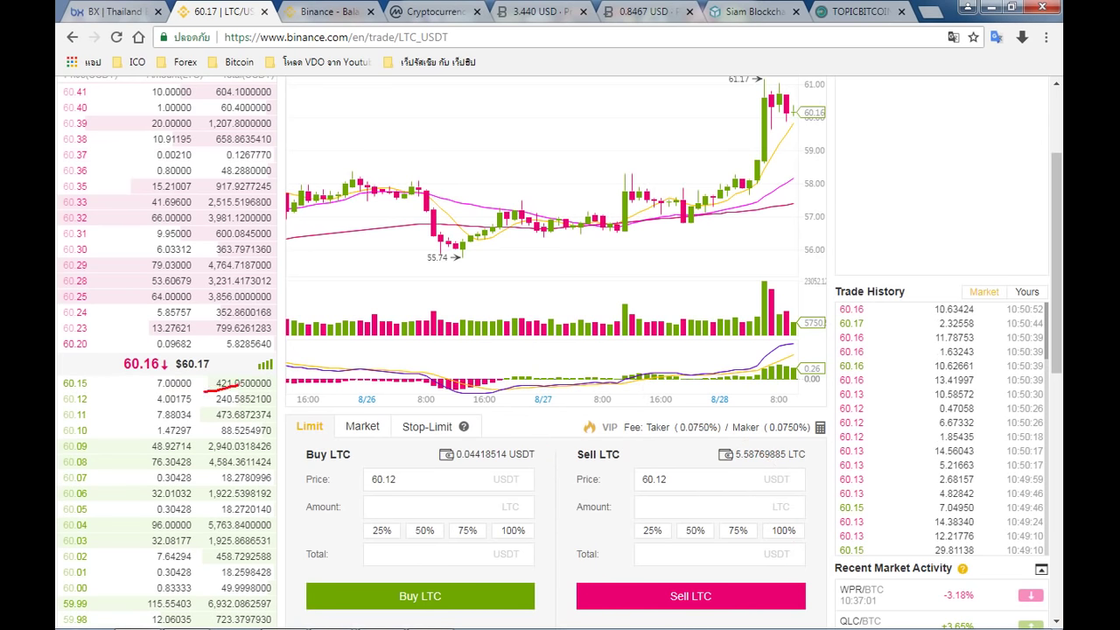
pyautogui.scroll(1, 140, 345)
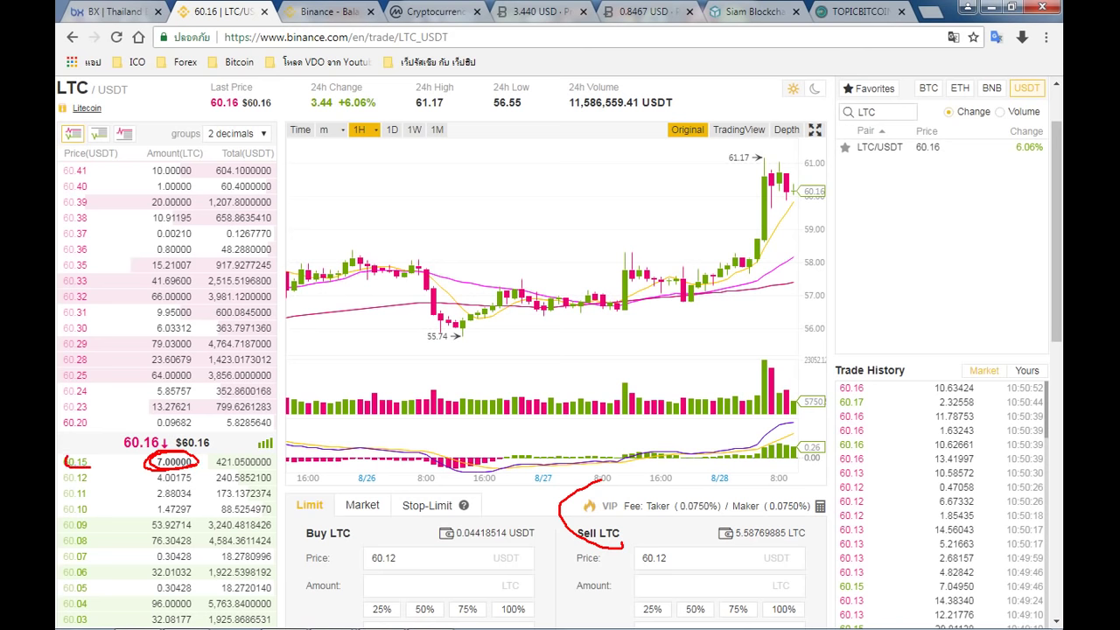
pyautogui.scroll(-1, 278, 430)
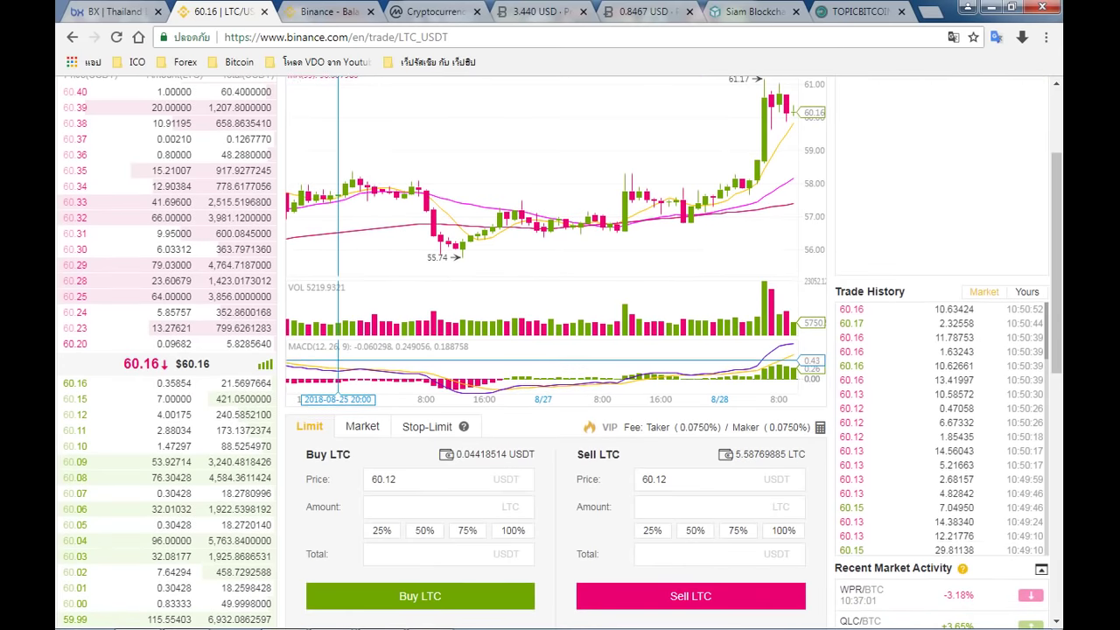
# Fill the sell form from the 60.16 bid and place a limit sell of 5.58769 LTC
pyautogui.click(184, 384)
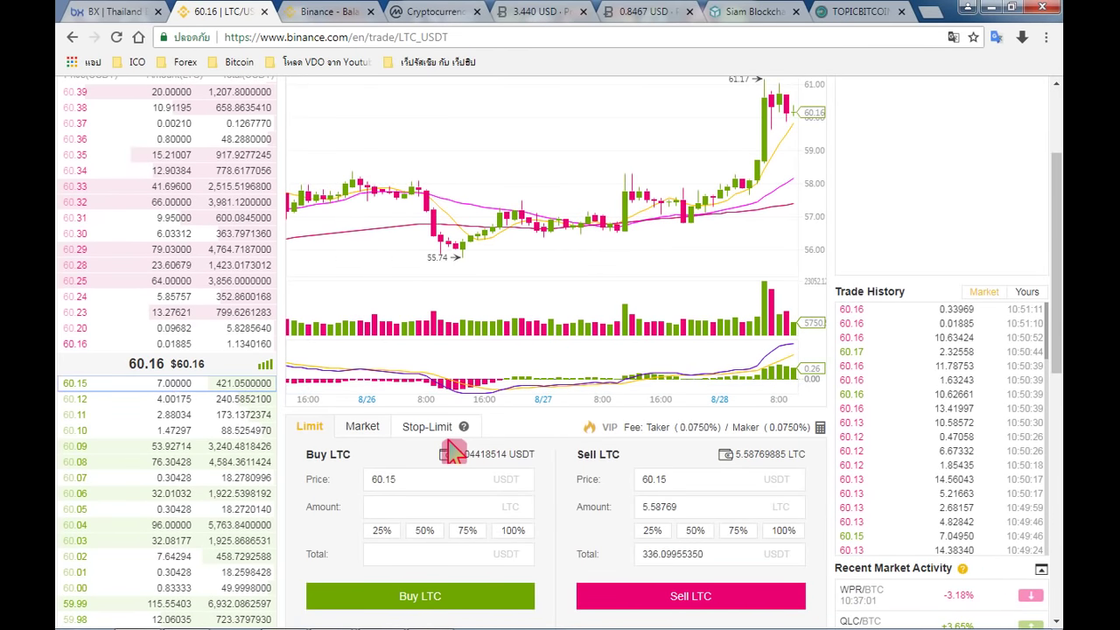
pyautogui.scroll(-3, 468, 444)
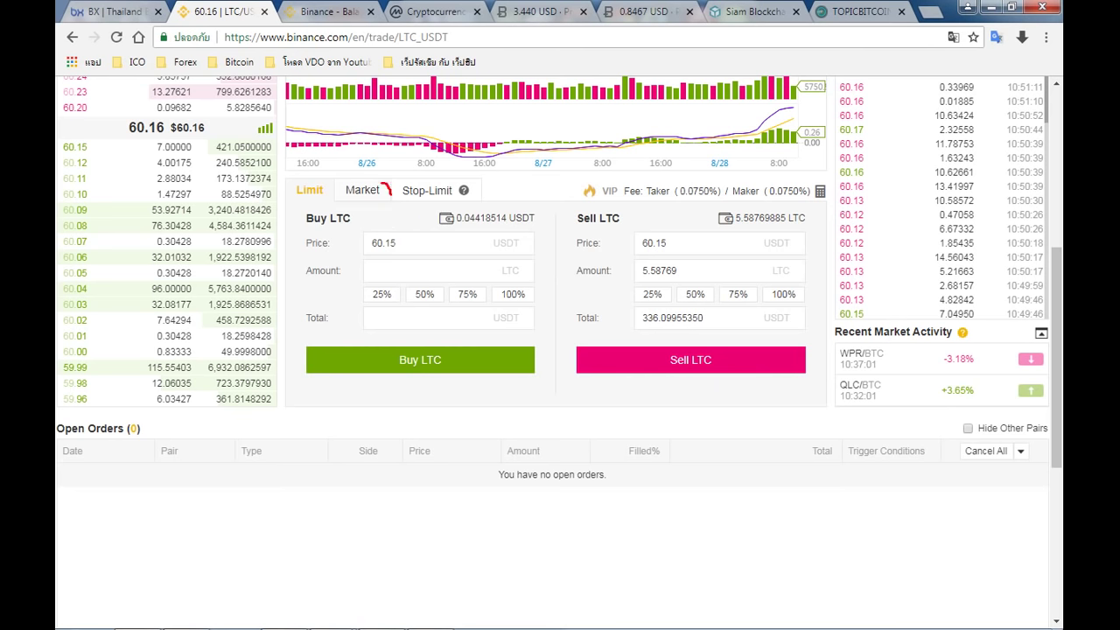
pyautogui.press('Escape')
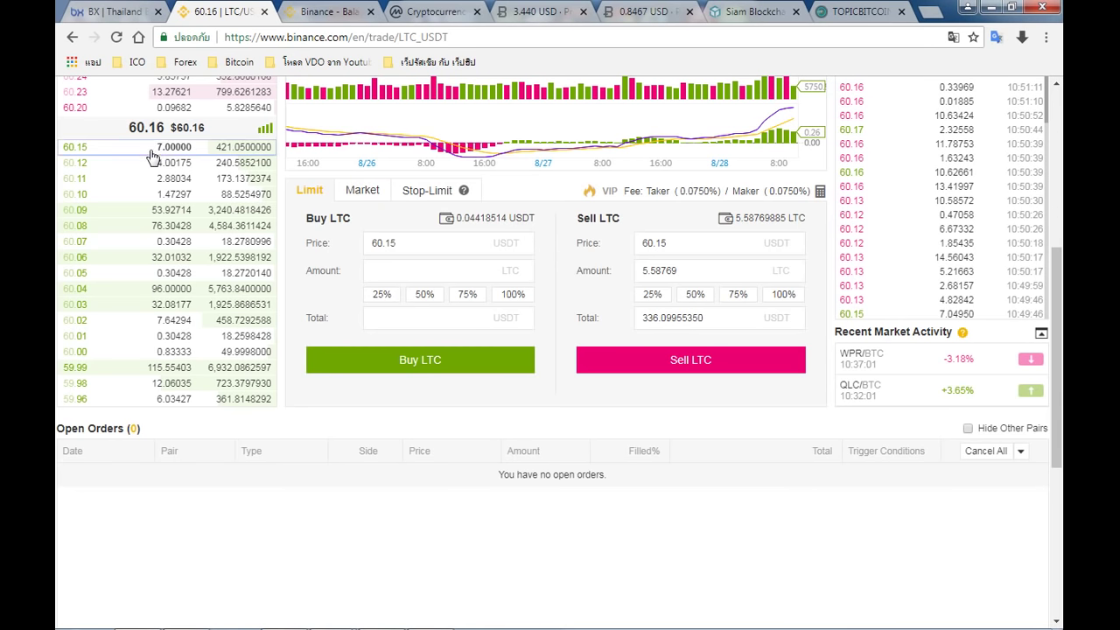
pyautogui.press('Escape')
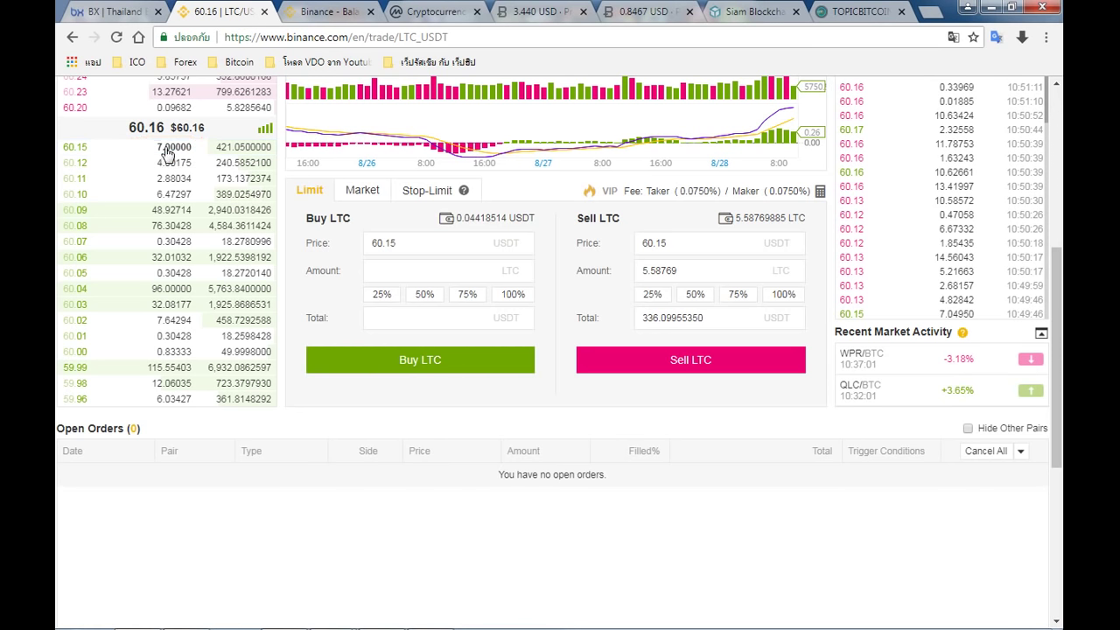
pyautogui.click(168, 153)
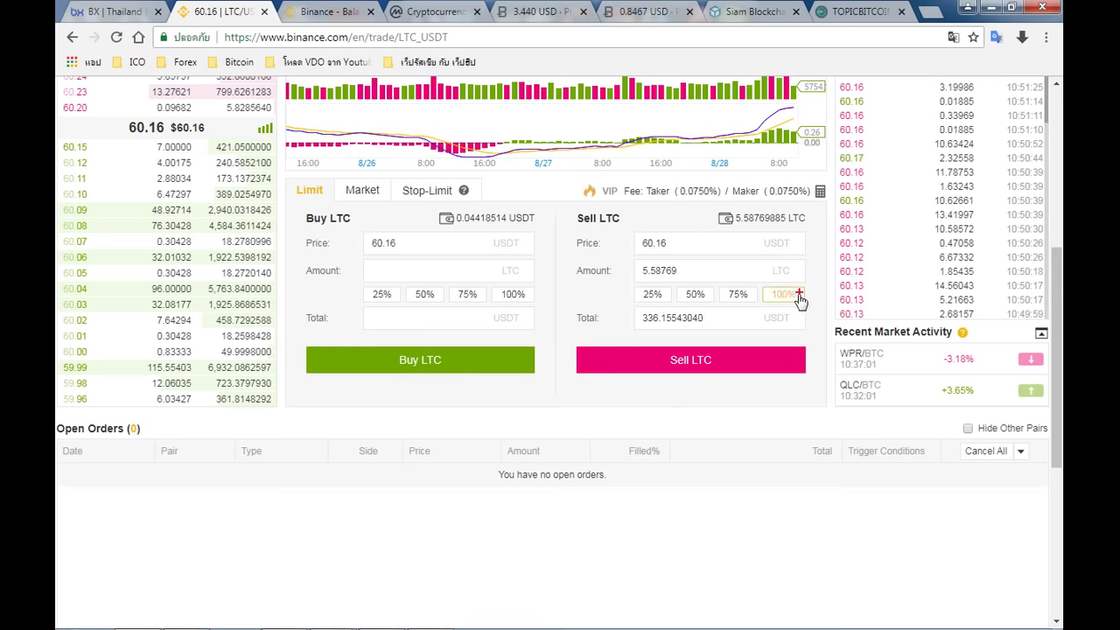
pyautogui.press('Escape')
pyautogui.click(700, 358)
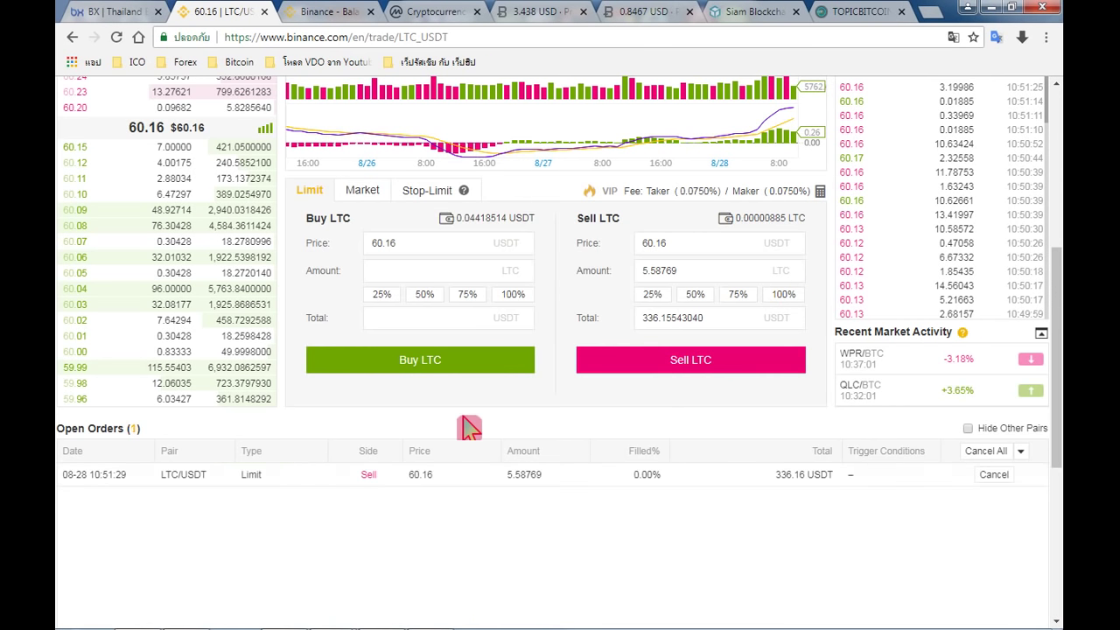
# Highlight the remaining 0.00000885 LTC balance and the 336.16 USDT order total
pyautogui.scroll(5, 620, 387)
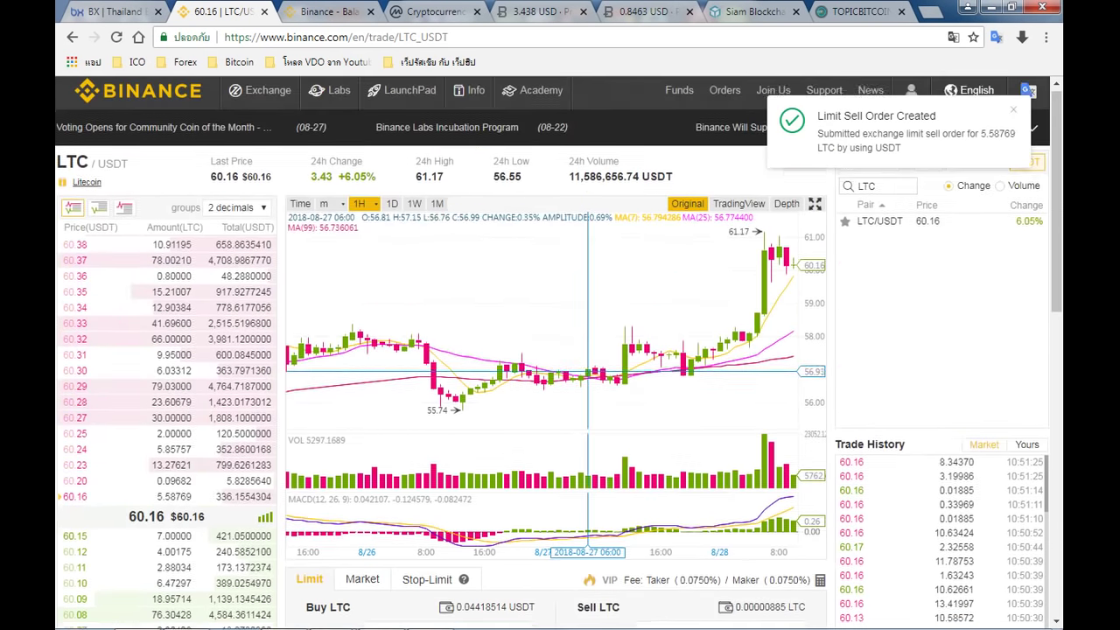
pyautogui.scroll(-5, 648, 398)
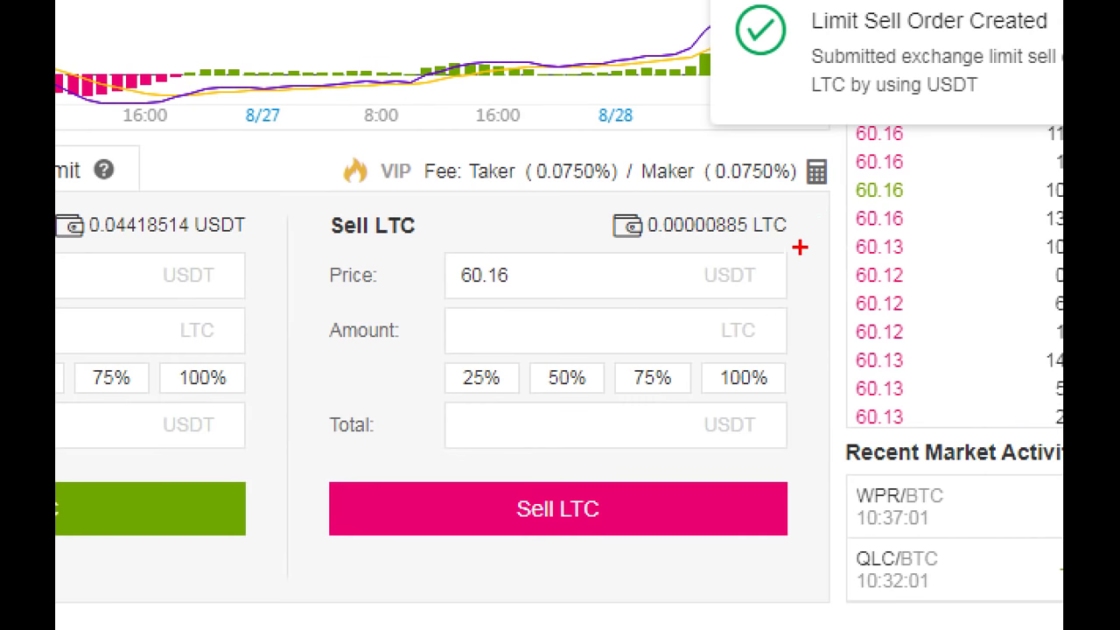
pyautogui.moveTo(800, 247)
pyautogui.mouseDown()
pyautogui.moveTo(617, 251)
pyautogui.moveTo(787, 200)
pyautogui.moveTo(836, 226)
pyautogui.mouseUp()
pyautogui.press('Escape')
pyautogui.scroll(-3, 831, 378)
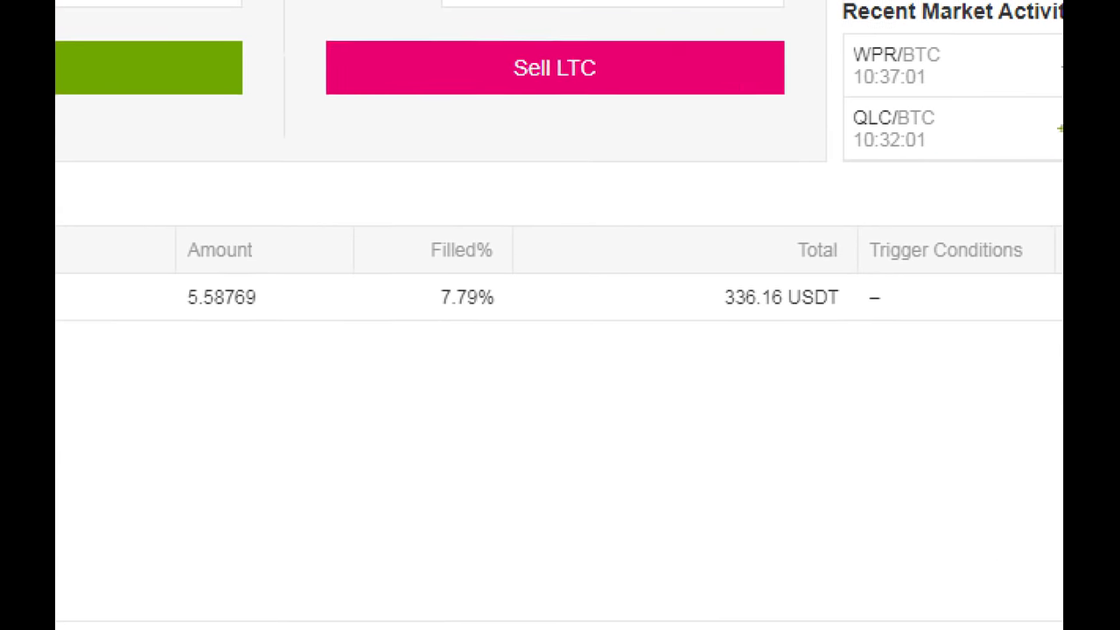
pyautogui.moveTo(778, 220)
pyautogui.mouseDown()
pyautogui.moveTo(906, 312)
pyautogui.moveTo(656, 179)
pyautogui.moveTo(781, 159)
pyautogui.mouseUp()
pyautogui.press('Escape')
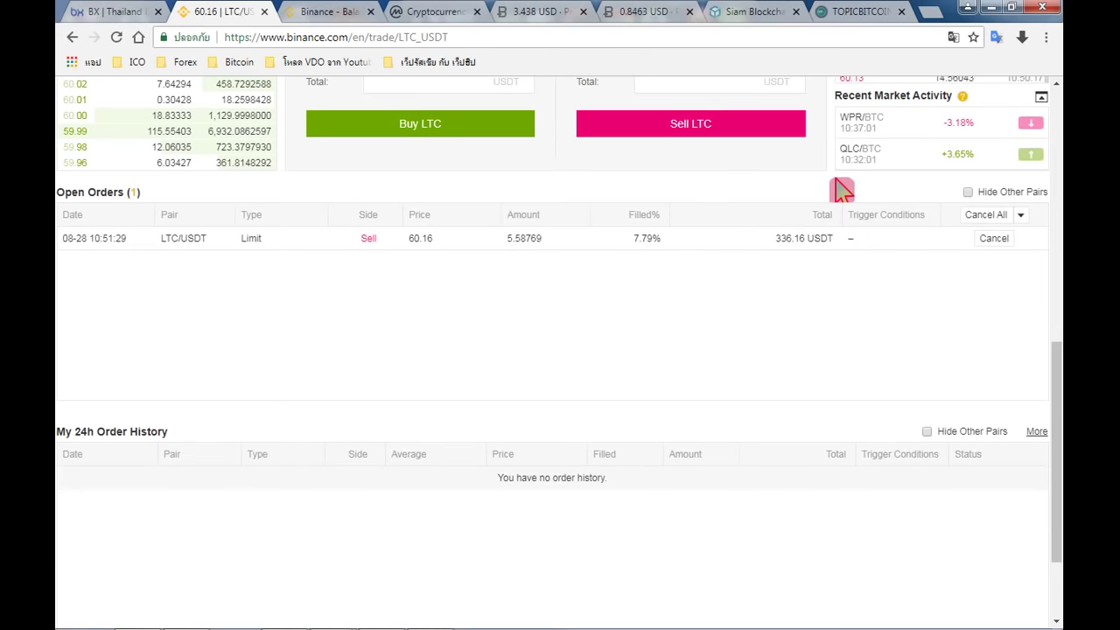
# Go to the Funds > Balances page
pyautogui.scroll(6, 705, 237)
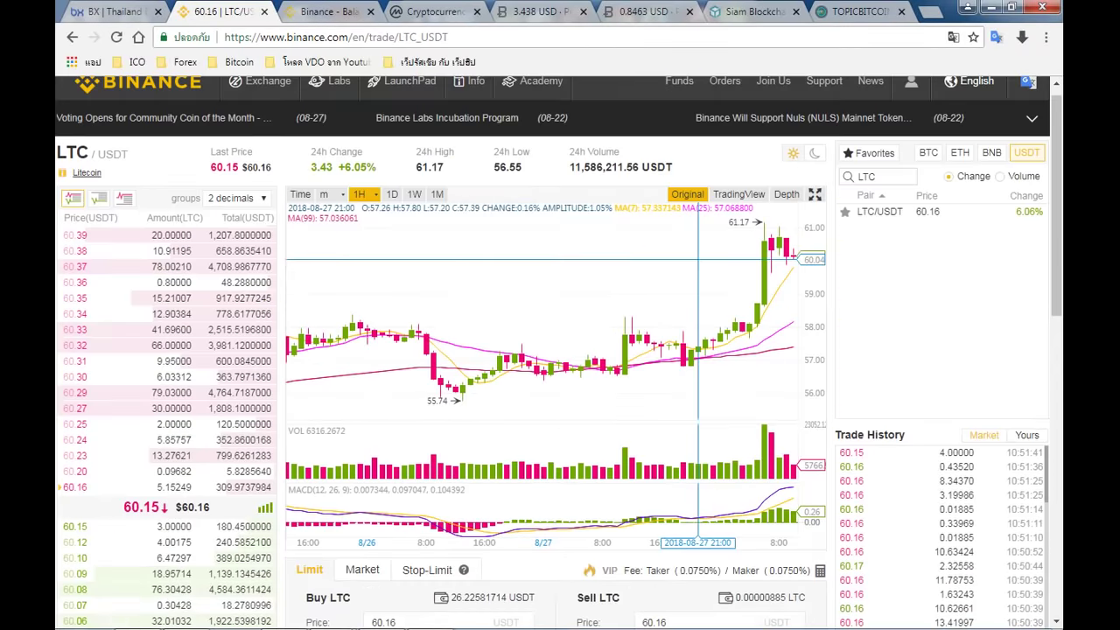
pyautogui.moveTo(679, 96)
pyautogui.click(679, 127)
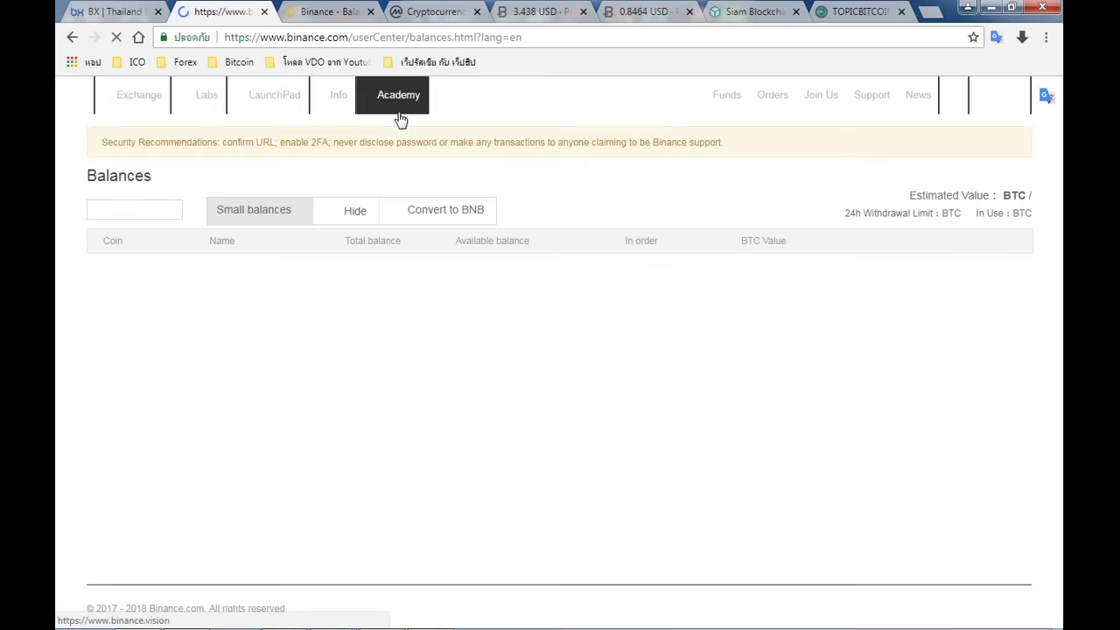
# Check the BX.in.th My Funds transactions, then switch back to the Binance Balances tab
pyautogui.click(144, 11)
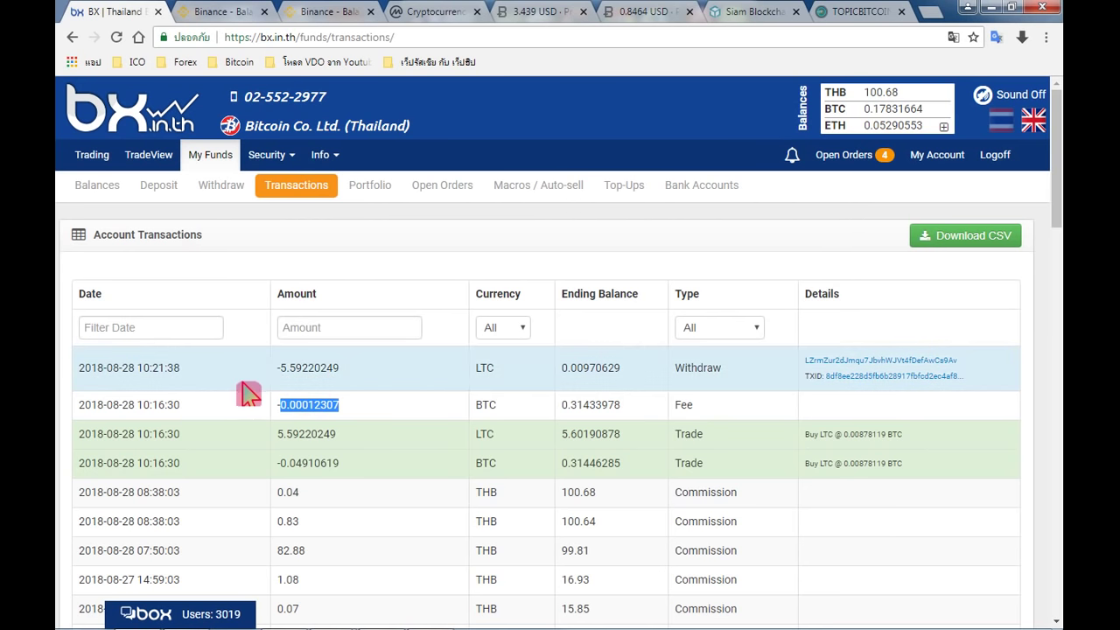
pyautogui.click(314, 12)
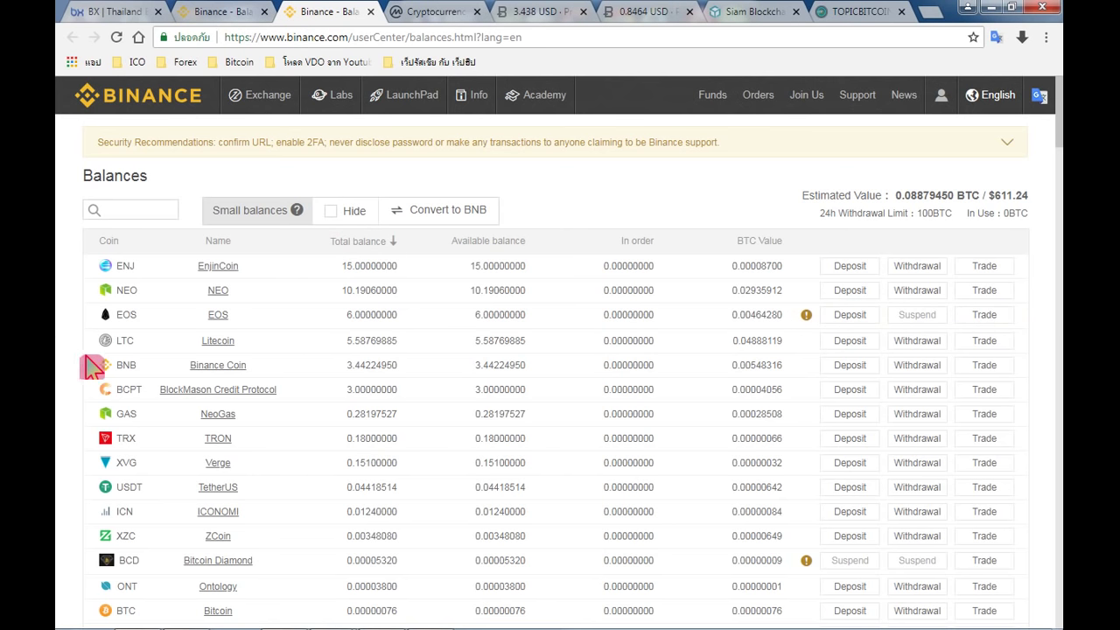
# Flip between the Balances views and return to the BTC/USDT page's pair search
pyautogui.click(236, 11)
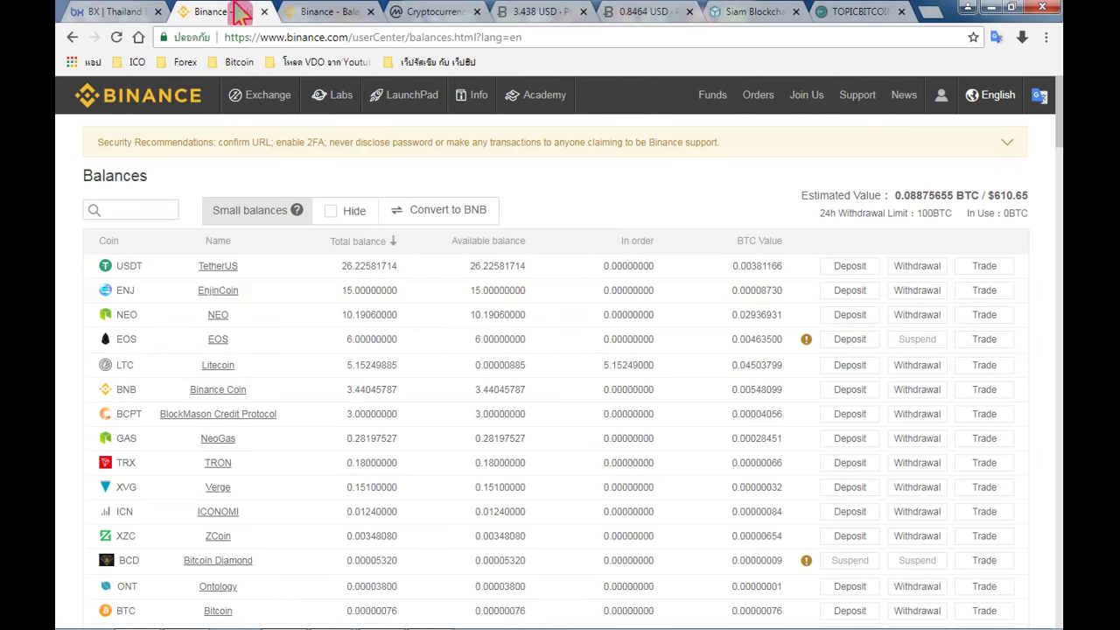
pyautogui.scroll(-15, 652, 381)
pyautogui.scroll(15, 362, 167)
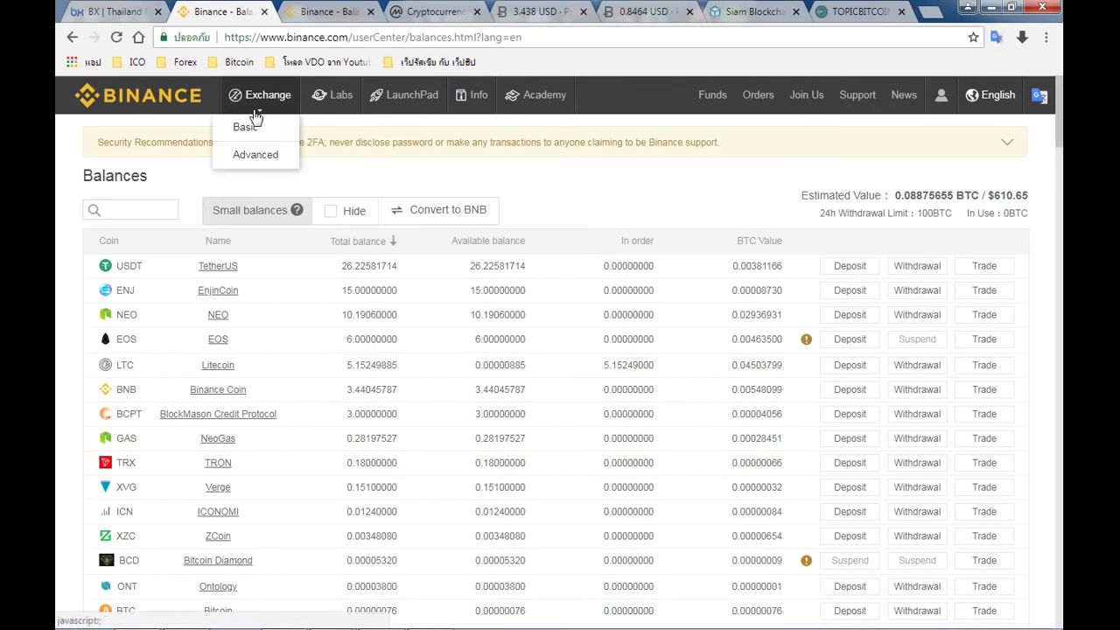
pyautogui.click(278, 94)
pyautogui.click(317, 12)
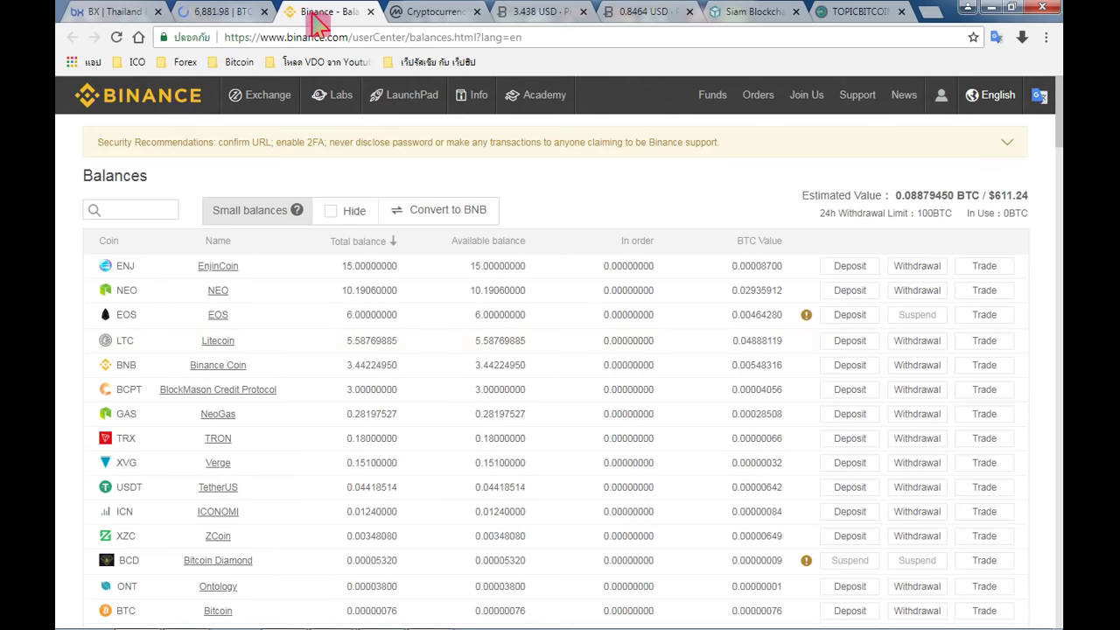
pyautogui.click(219, 11)
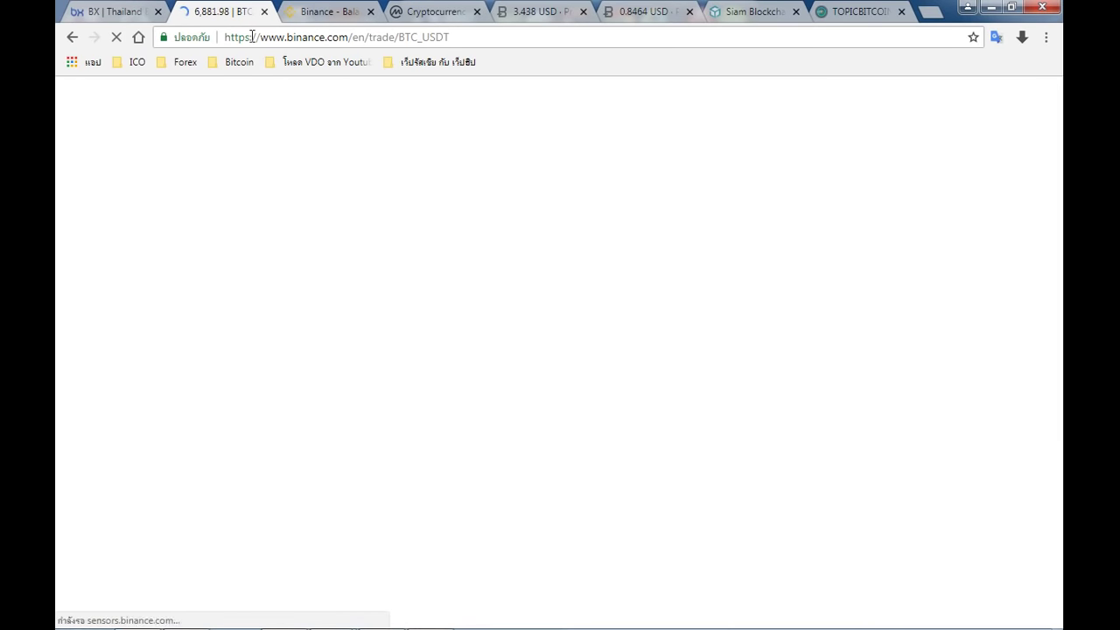
pyautogui.click(337, 12)
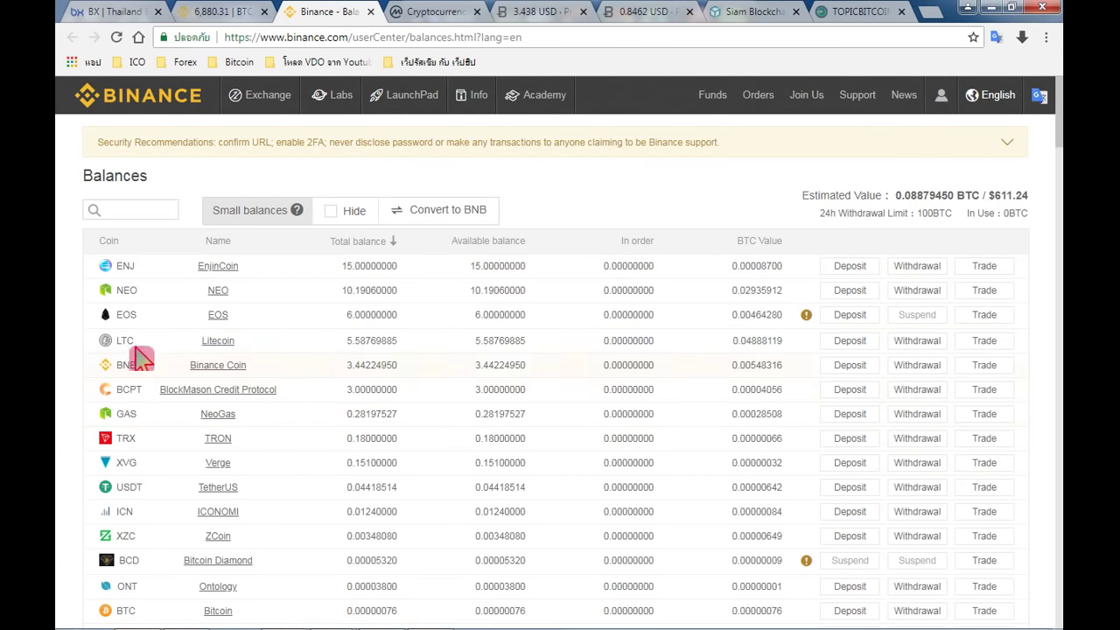
pyautogui.click(245, 13)
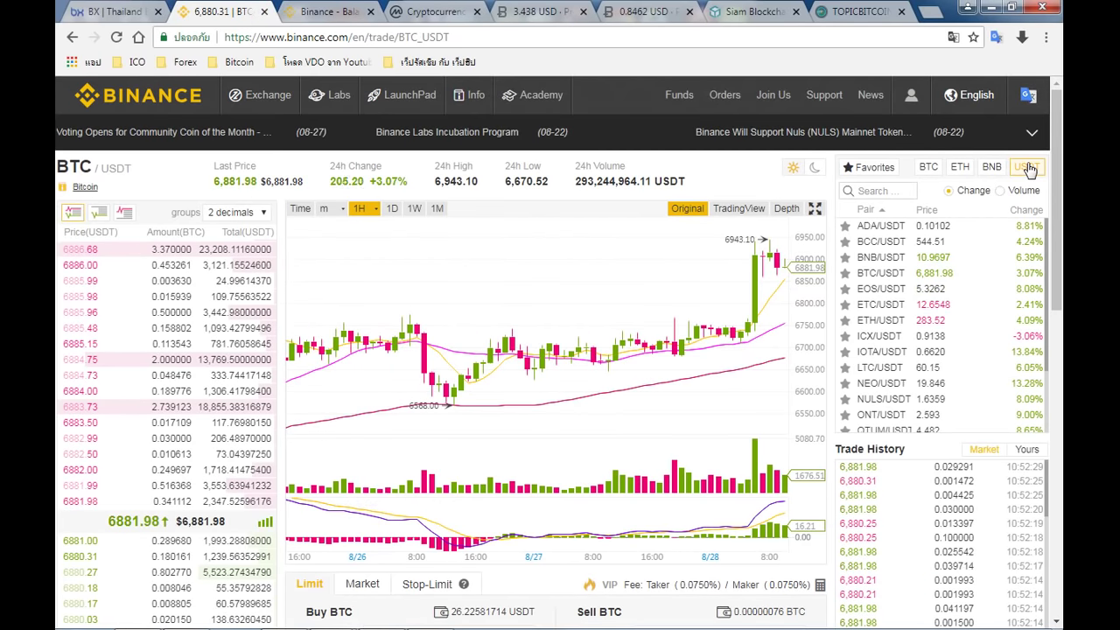
pyautogui.click(885, 189)
# Open LTC/USDT and highlight the open sell order and its partial fill in history
pyautogui.write('LTC')
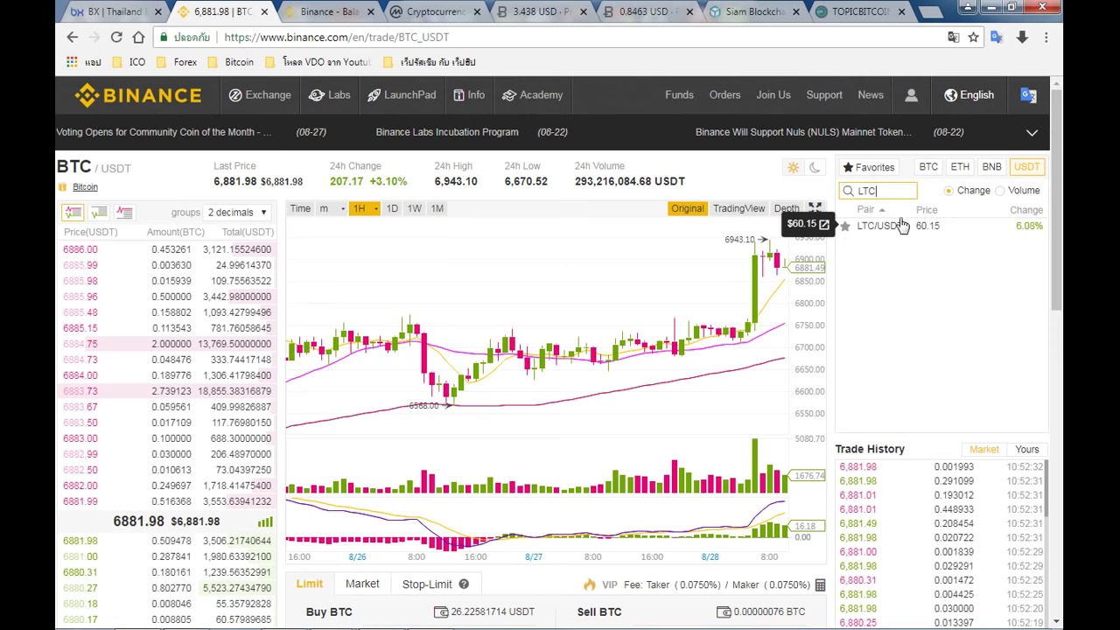
pyautogui.click(893, 229)
pyautogui.scroll(-7, 823, 279)
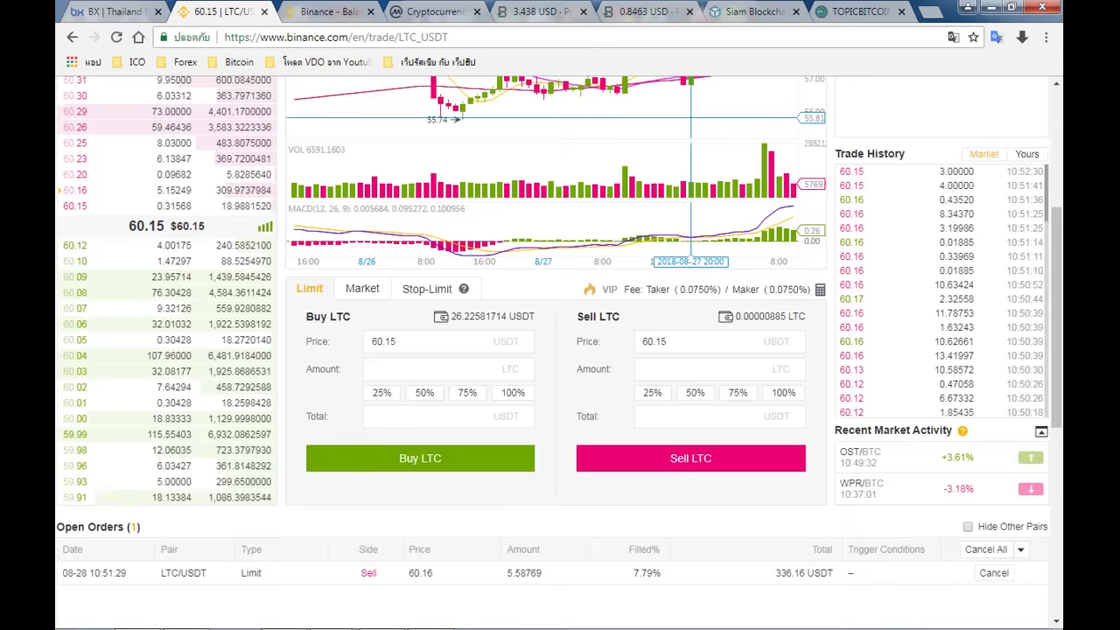
pyautogui.moveTo(520, 273)
pyautogui.mouseDown()
pyautogui.moveTo(58, 237)
pyautogui.moveTo(728, 209)
pyautogui.moveTo(879, 287)
pyautogui.mouseUp()
pyautogui.press('e')
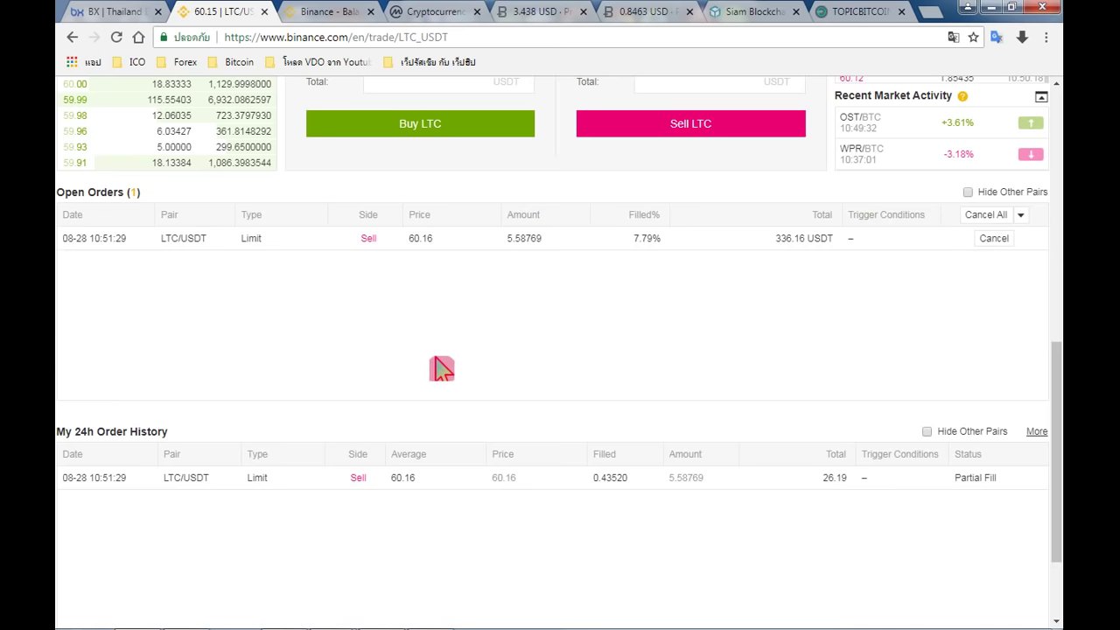
pyautogui.moveTo(350, 519)
pyautogui.mouseDown()
pyautogui.moveTo(1050, 423)
pyautogui.moveTo(350, 518)
pyautogui.mouseUp()
pyautogui.press('e')
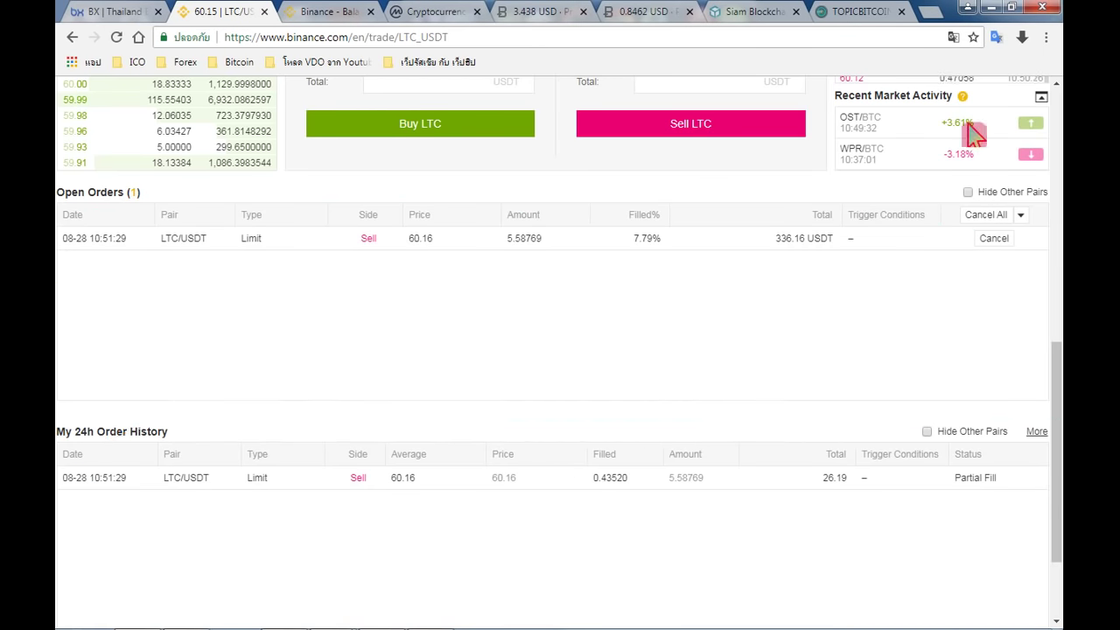
pyautogui.scroll(3, 895, 200)
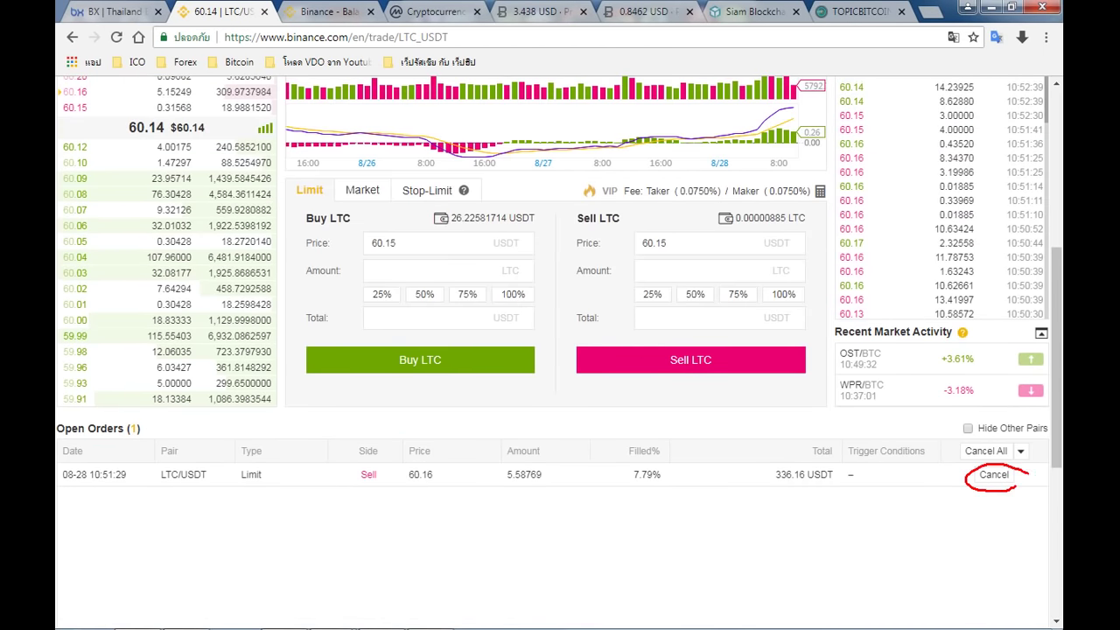
# Cancel the open LTC/USDT limit sell order, leaving 5.15249885 LTC available
pyautogui.click(1002, 480)
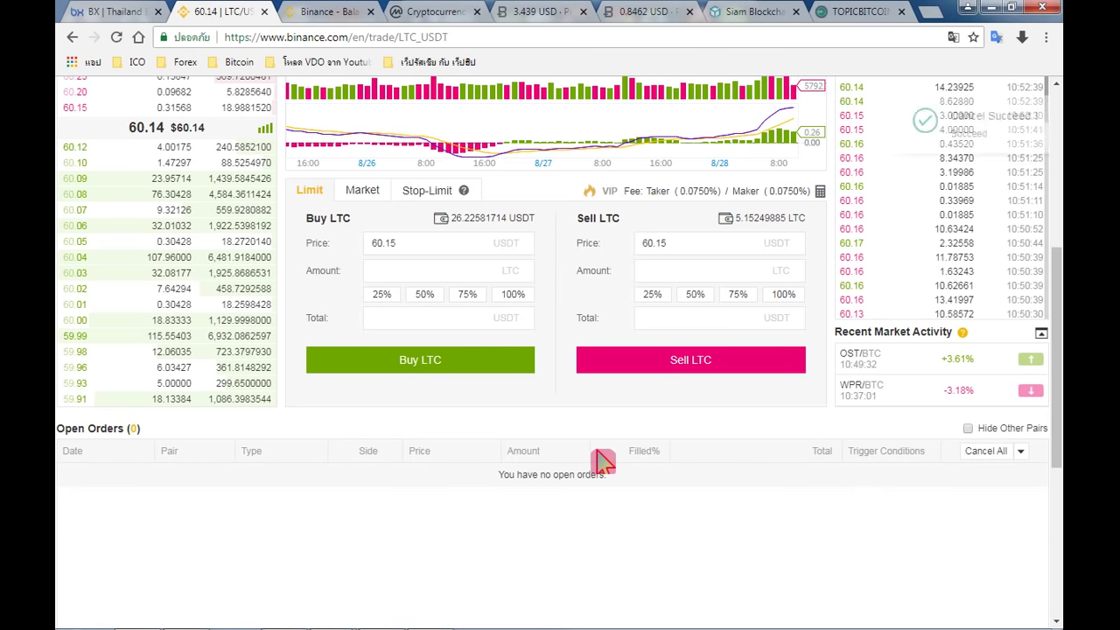
pyautogui.scroll(2, 603, 461)
pyautogui.moveTo(158, 290); pyautogui.dragTo(198, 307)
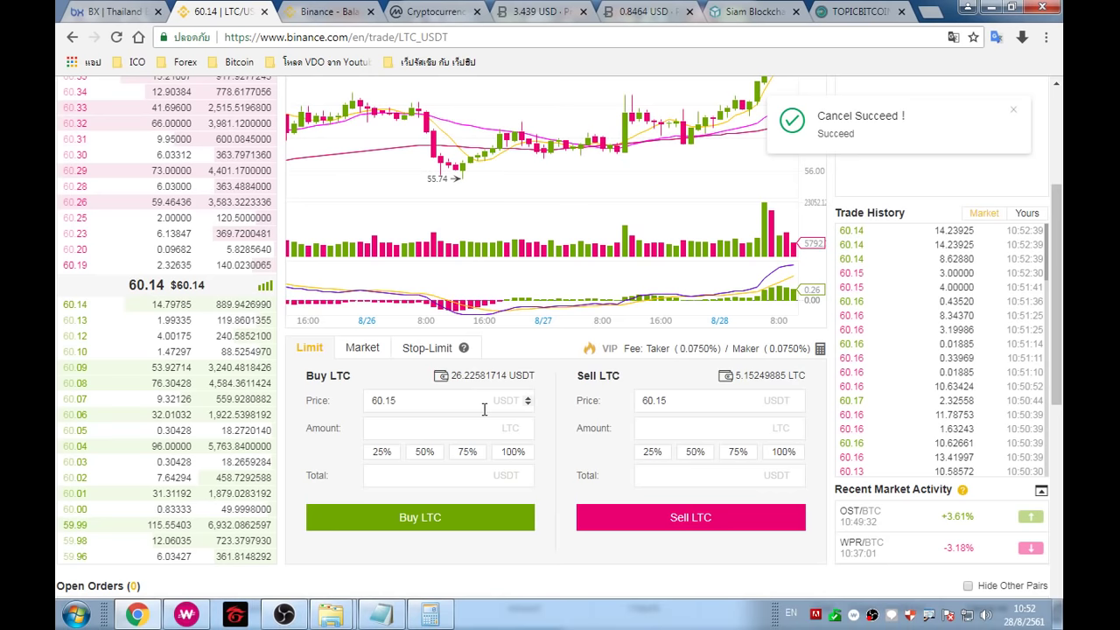
pyautogui.scroll(-2, 474, 404)
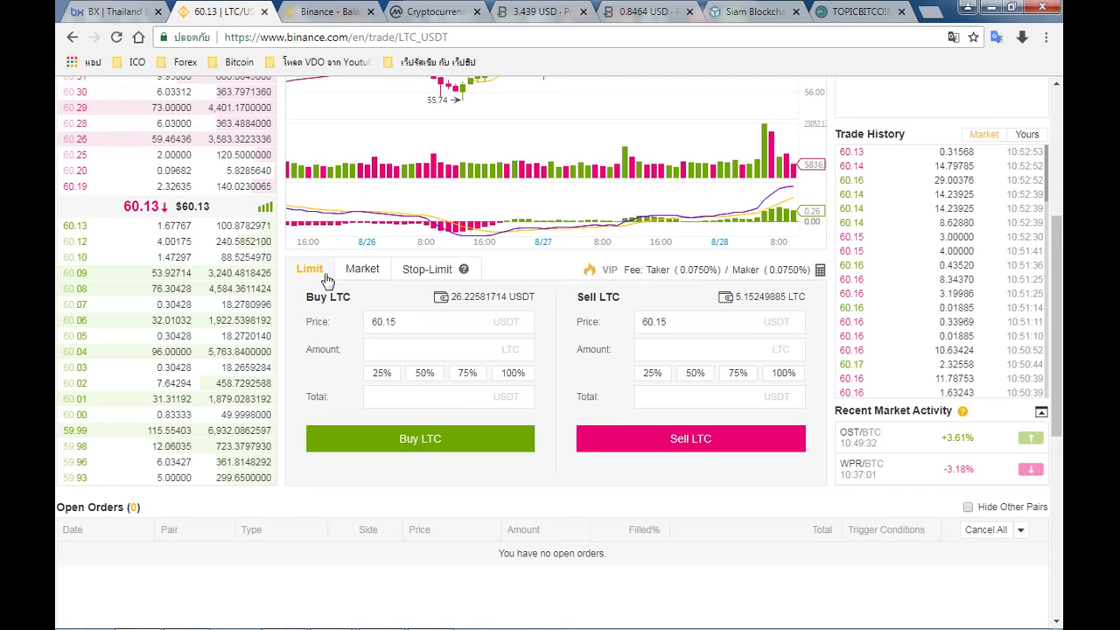
# Switch to a Market order and sell the full 5.15249 LTC for 208.91 USDT
pyautogui.moveTo(618, 293)
pyautogui.mouseDown()
pyautogui.moveTo(836, 302)
pyautogui.moveTo(687, 278)
pyautogui.mouseUp()
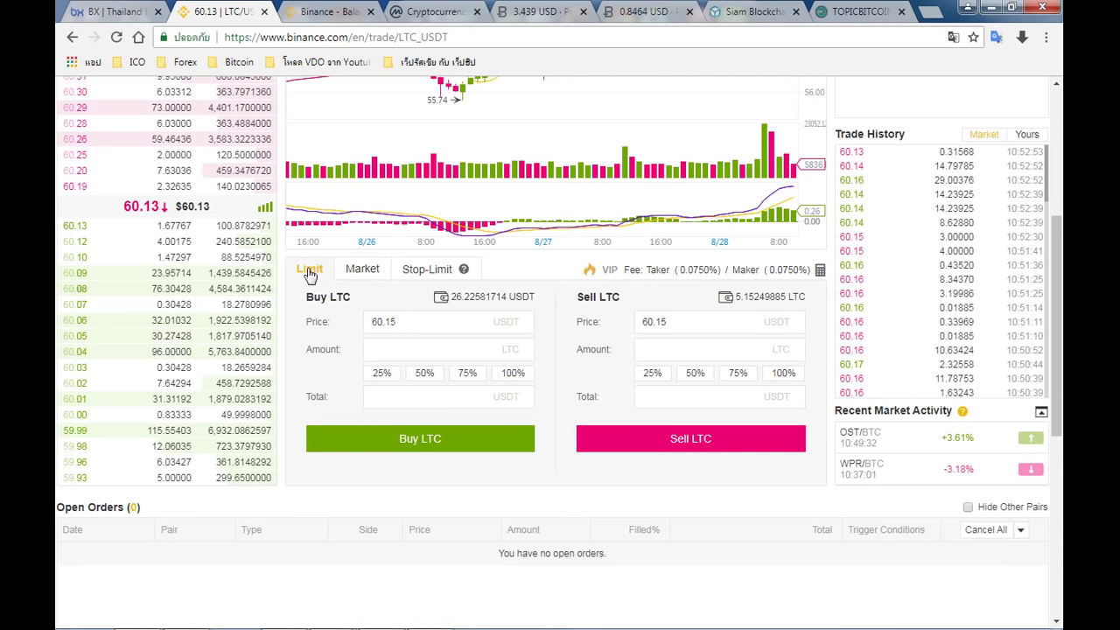
pyautogui.click(369, 275)
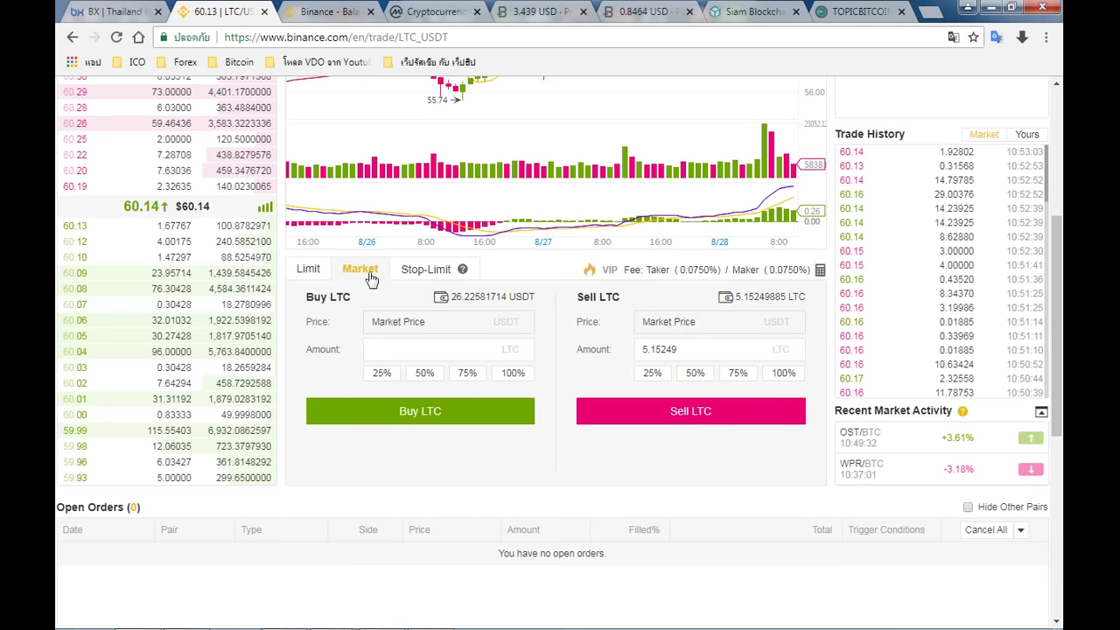
pyautogui.moveTo(604, 273); pyautogui.dragTo(798, 378)
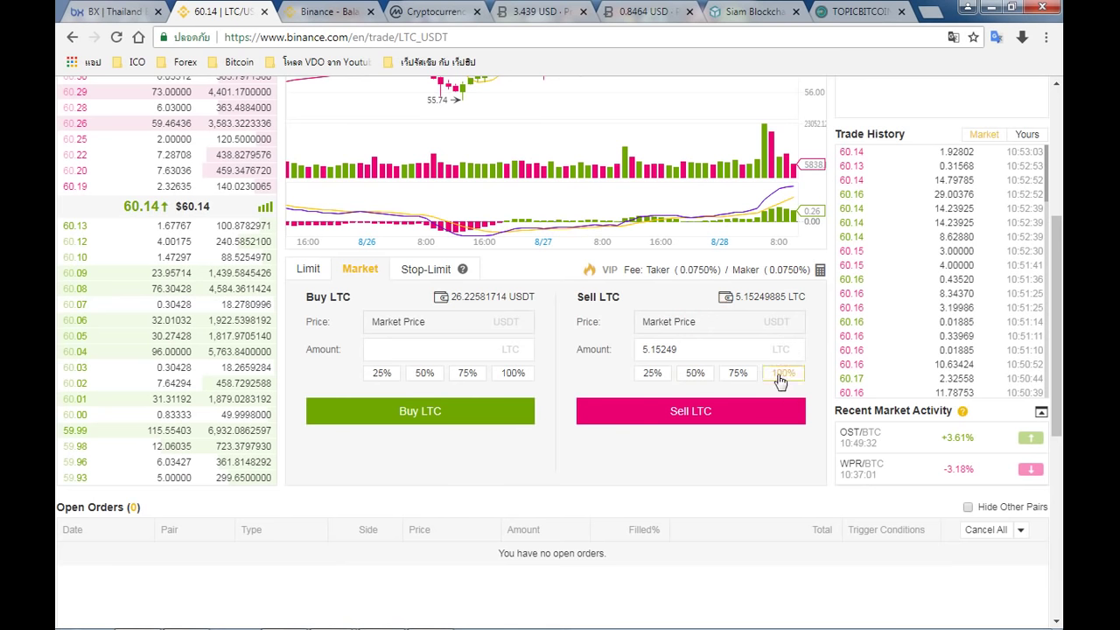
pyautogui.click(692, 423)
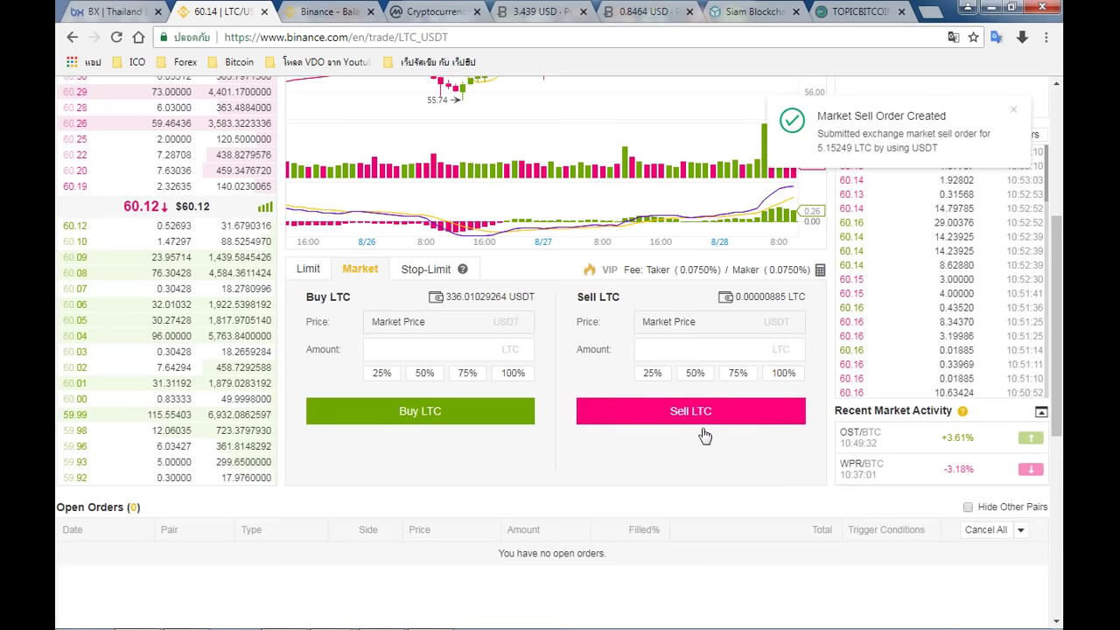
pyautogui.scroll(-3, 673, 458)
pyautogui.scroll(-2, 649, 442)
pyautogui.moveTo(404, 396)
pyautogui.mouseDown()
pyautogui.moveTo(295, 428)
pyautogui.moveTo(888, 282)
pyautogui.moveTo(223, 433)
pyautogui.mouseUp()
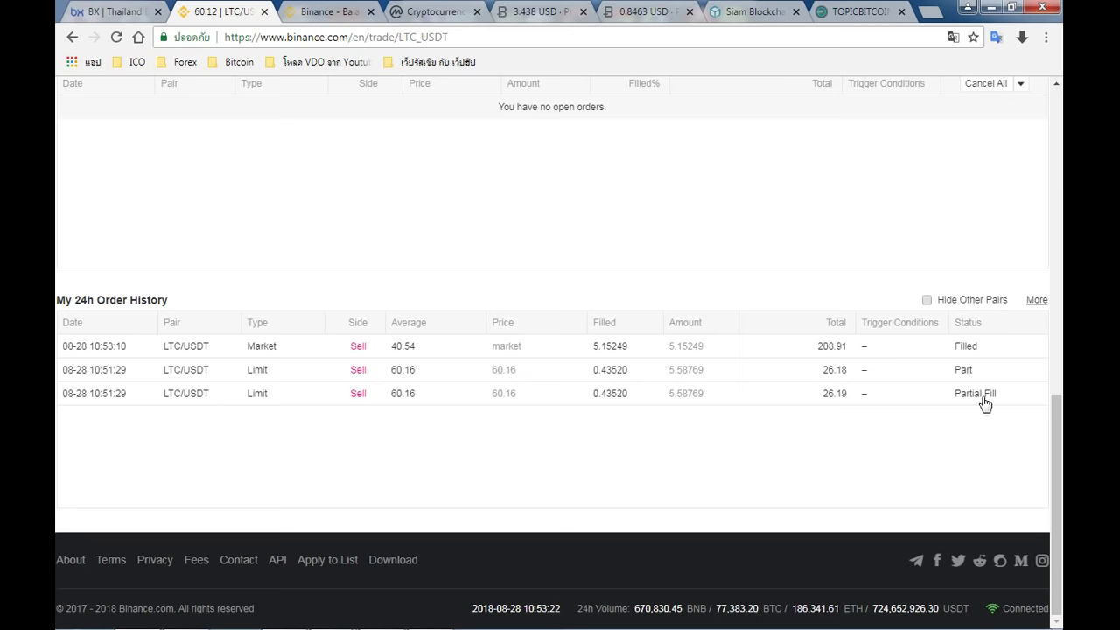
# Reload LTC/USDT, dismiss the translation offer, and review the 24h order history
pyautogui.scroll(3, 778, 357)
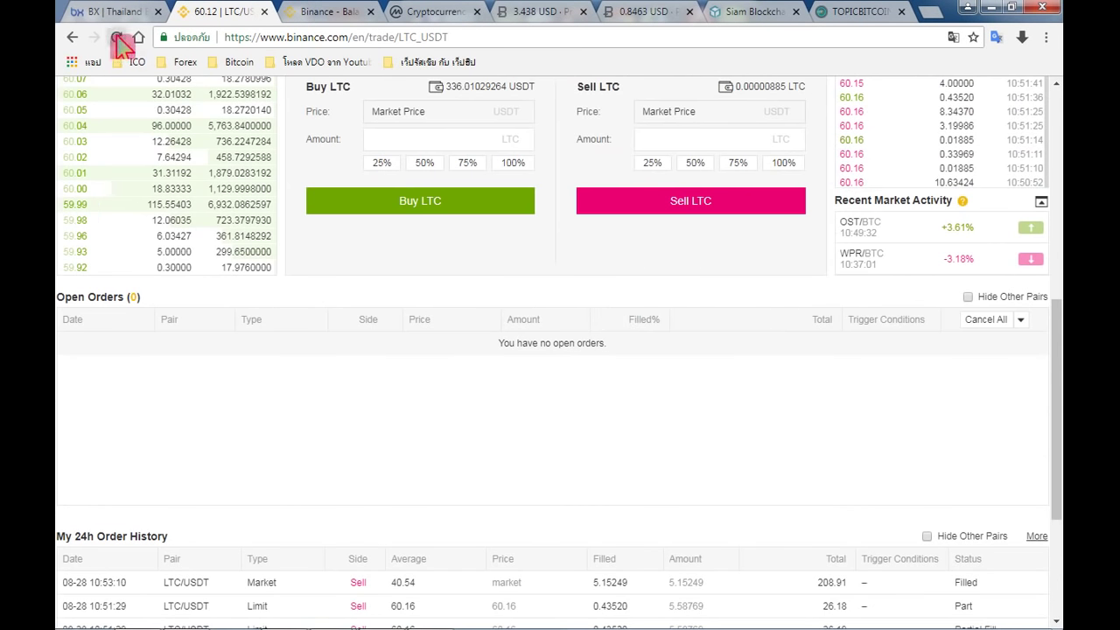
pyautogui.click(117, 38)
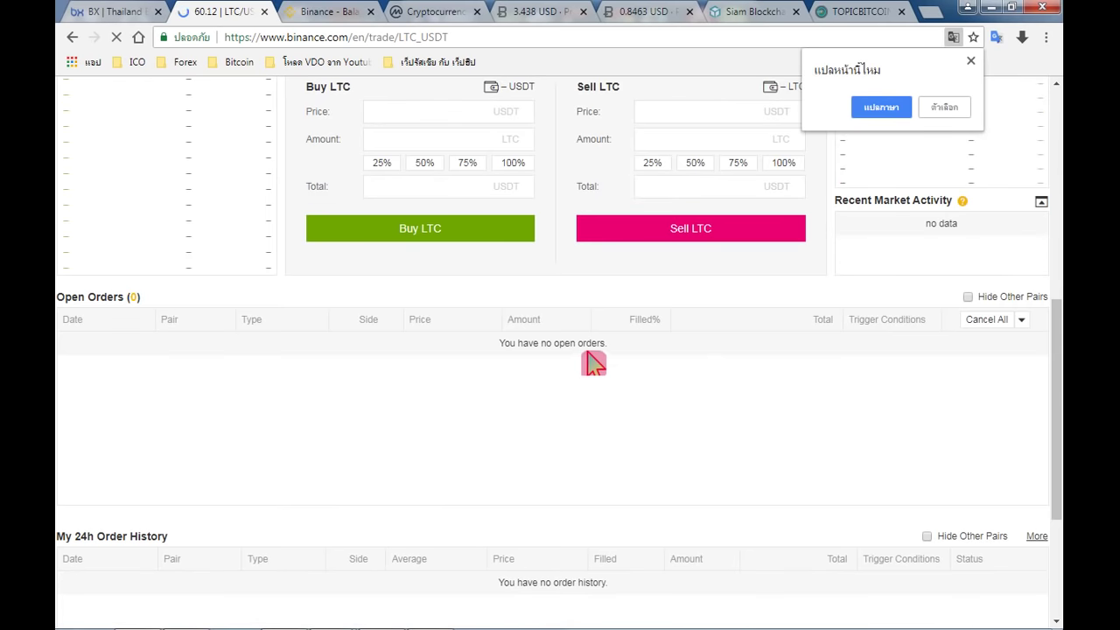
pyautogui.click(970, 60)
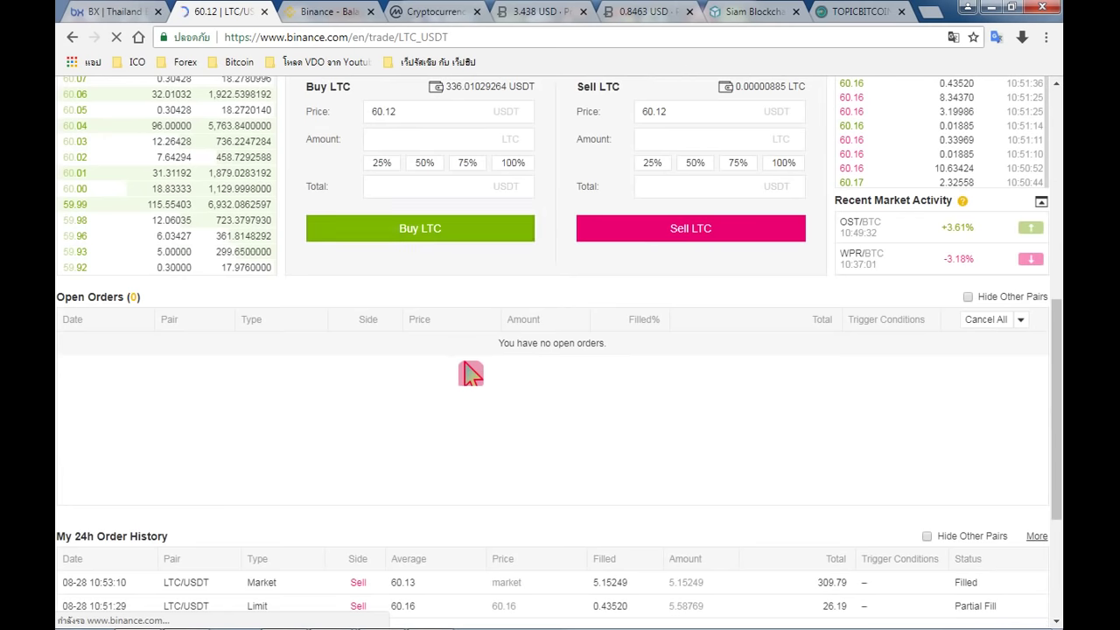
pyautogui.moveTo(350, 400)
pyautogui.mouseDown()
pyautogui.moveTo(239, 395)
pyautogui.moveTo(66, 313)
pyautogui.moveTo(1032, 376)
pyautogui.moveTo(305, 437)
pyautogui.mouseUp()
pyautogui.scroll(3, 305, 438)
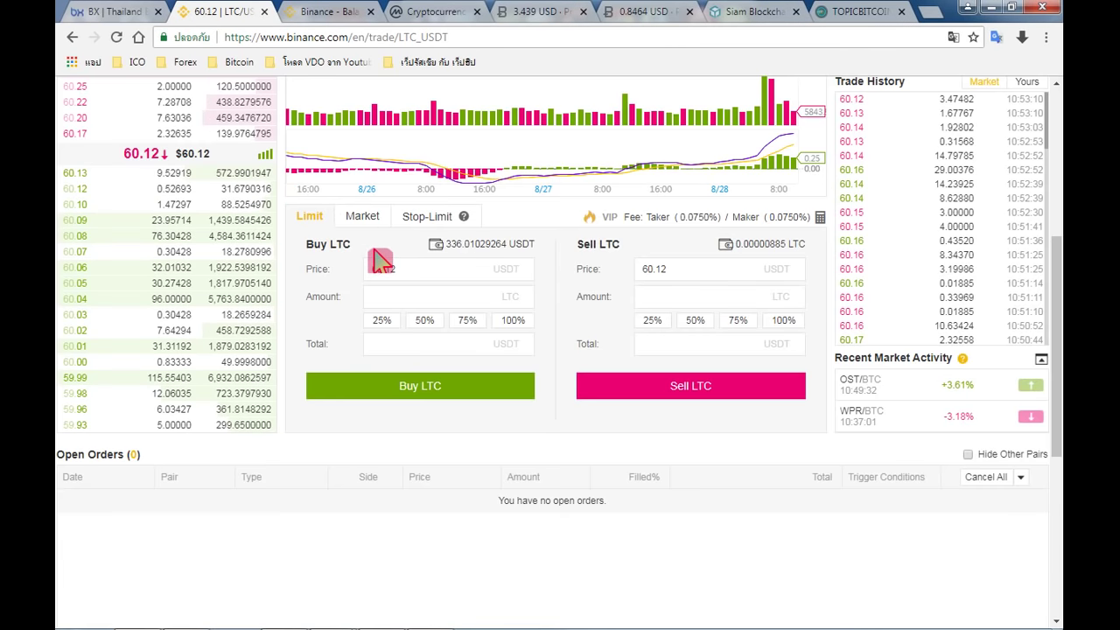
pyautogui.scroll(-4, 446, 375)
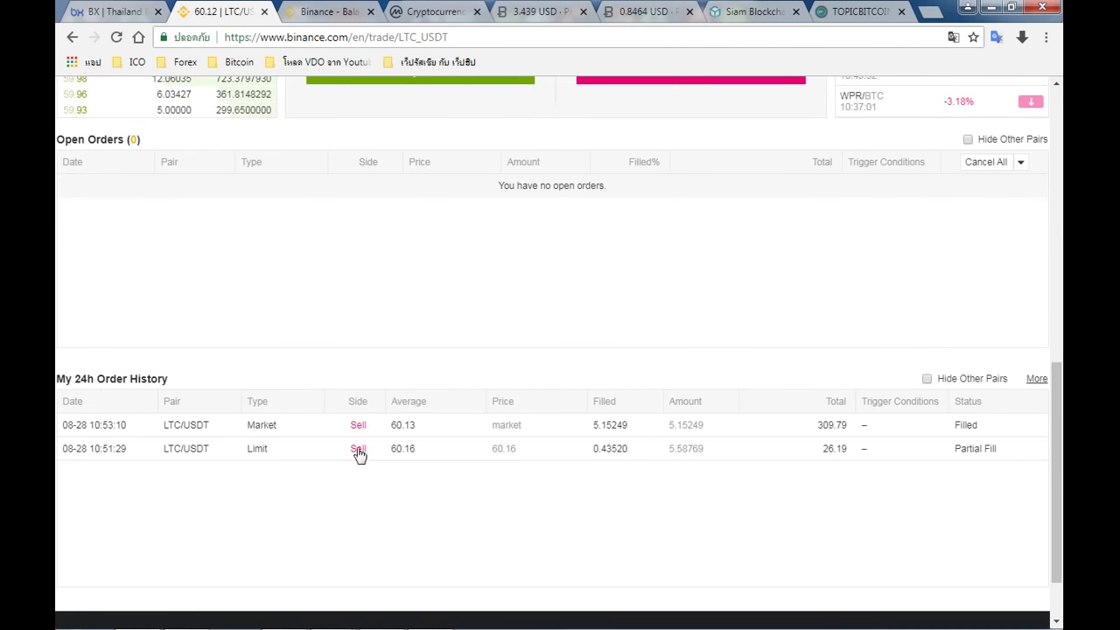
pyautogui.moveTo(529, 379)
pyautogui.mouseDown()
pyautogui.moveTo(871, 377)
pyautogui.moveTo(856, 486)
pyautogui.moveTo(496, 425)
pyautogui.mouseUp()
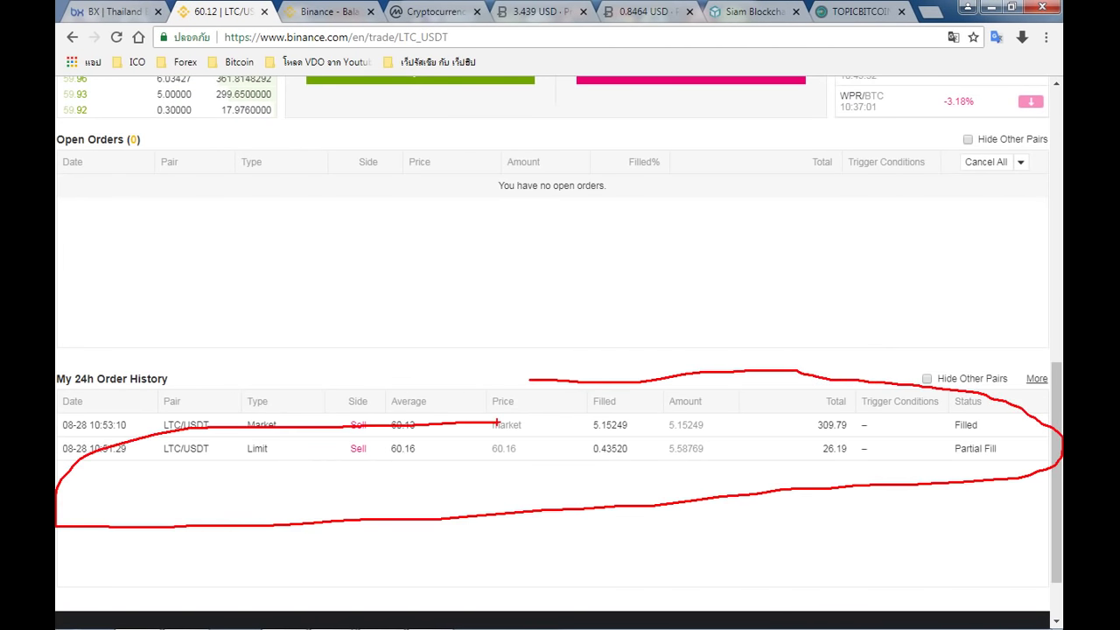
# Check the 336.01029264 USDT balance on Balances, then switch to CoinMarketCap
pyautogui.click(302, 11)
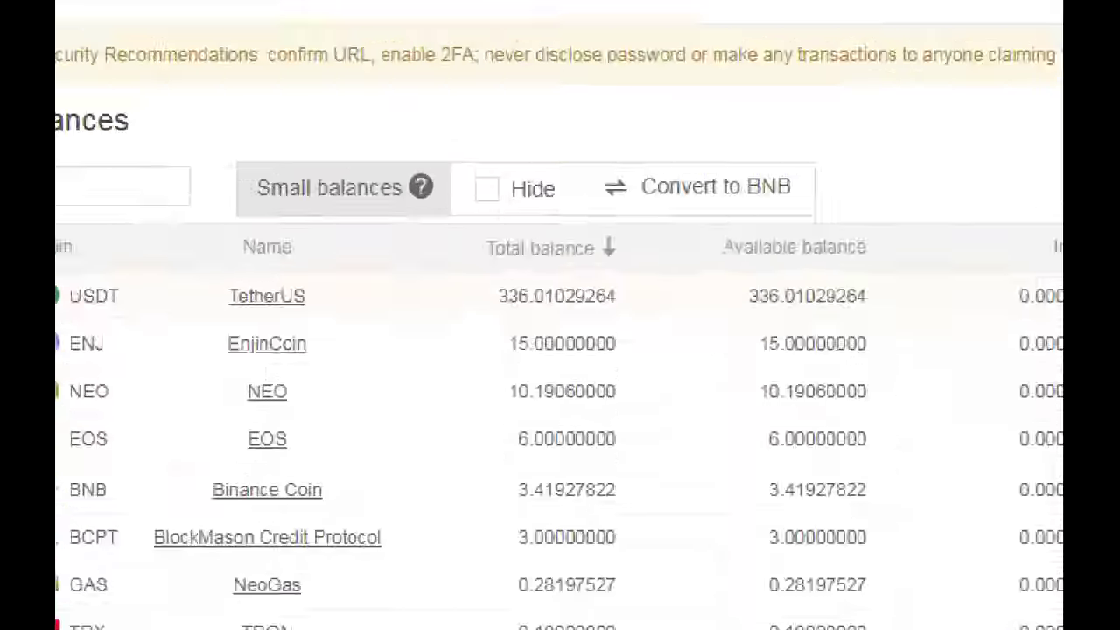
pyautogui.moveTo(773, 329); pyautogui.dragTo(786, 285)
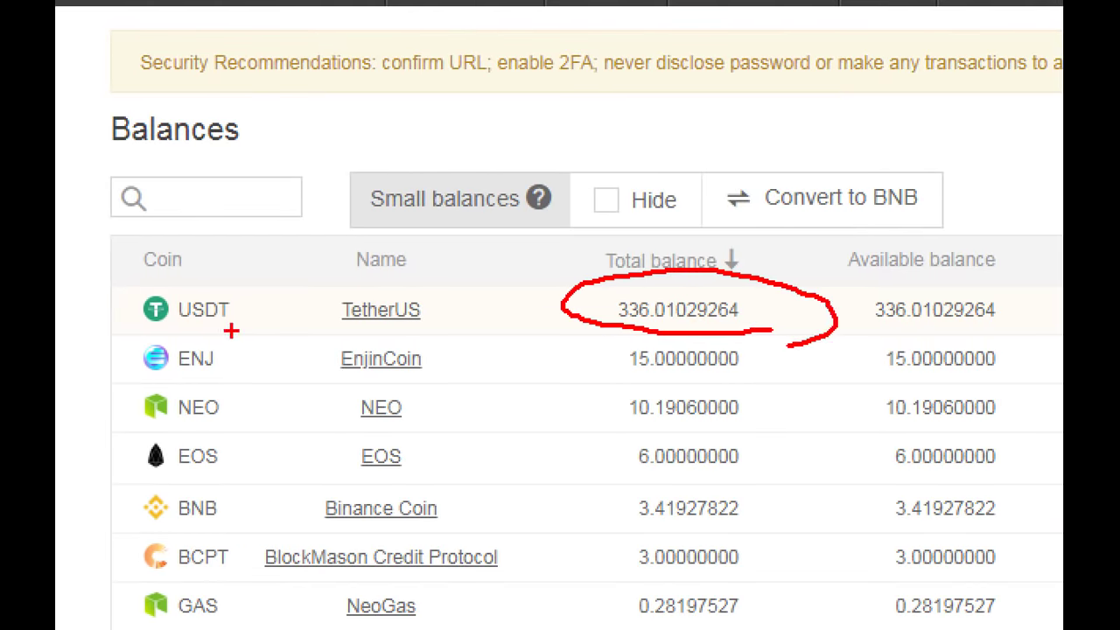
pyautogui.moveTo(181, 331); pyautogui.dragTo(272, 308)
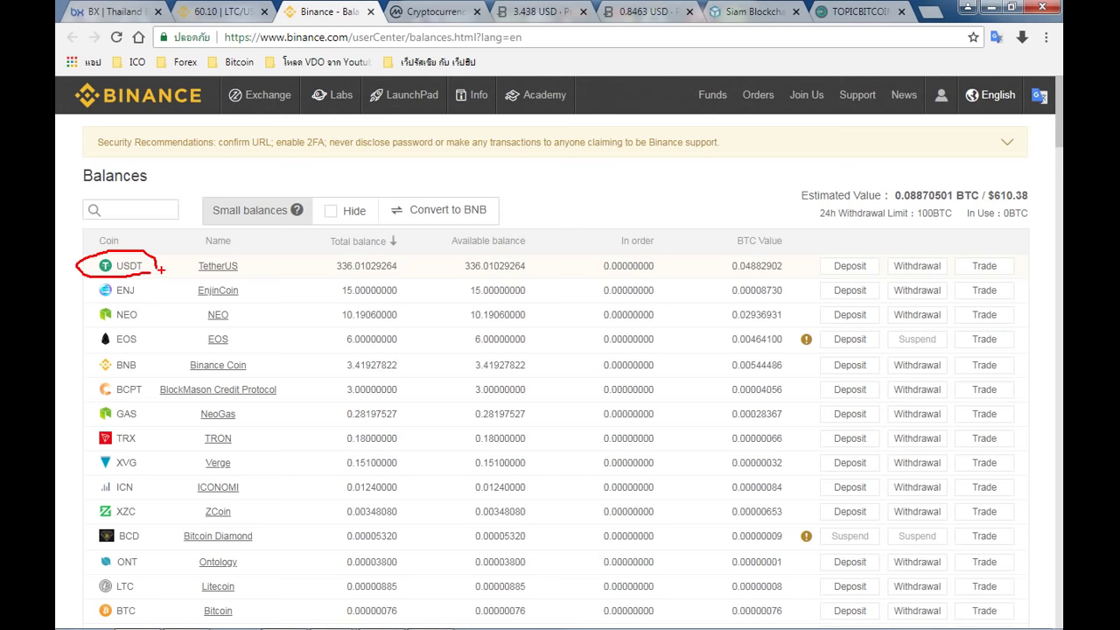
pyautogui.click(436, 13)
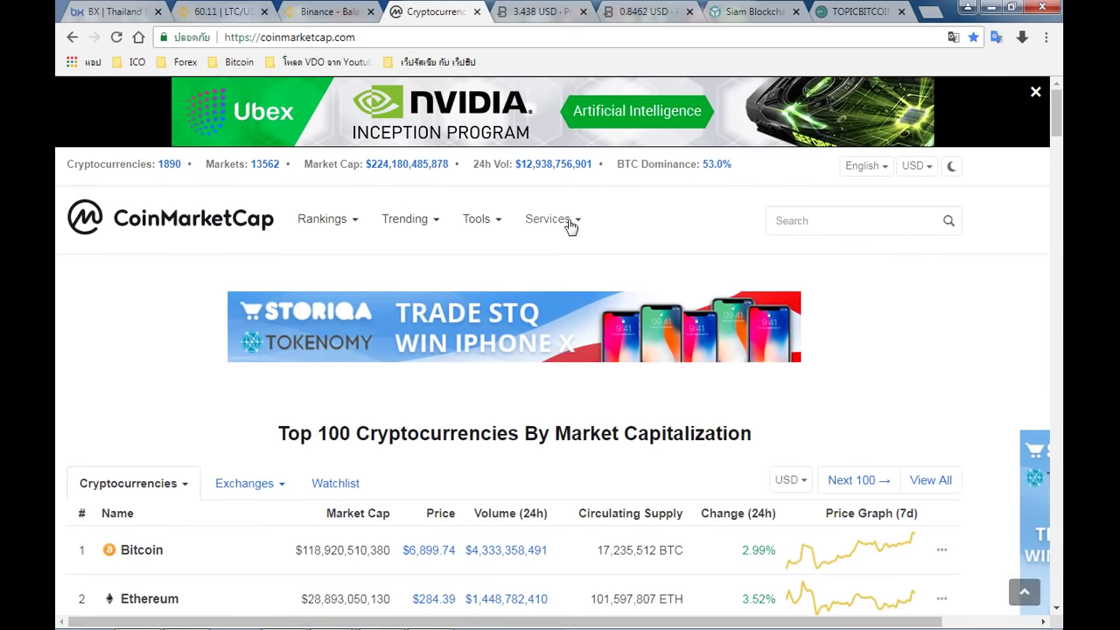
# Look up Tether (USDT) at $0.998961, scroll its chart, then return to Binance Balances
pyautogui.click(813, 221)
pyautogui.write('USDT')
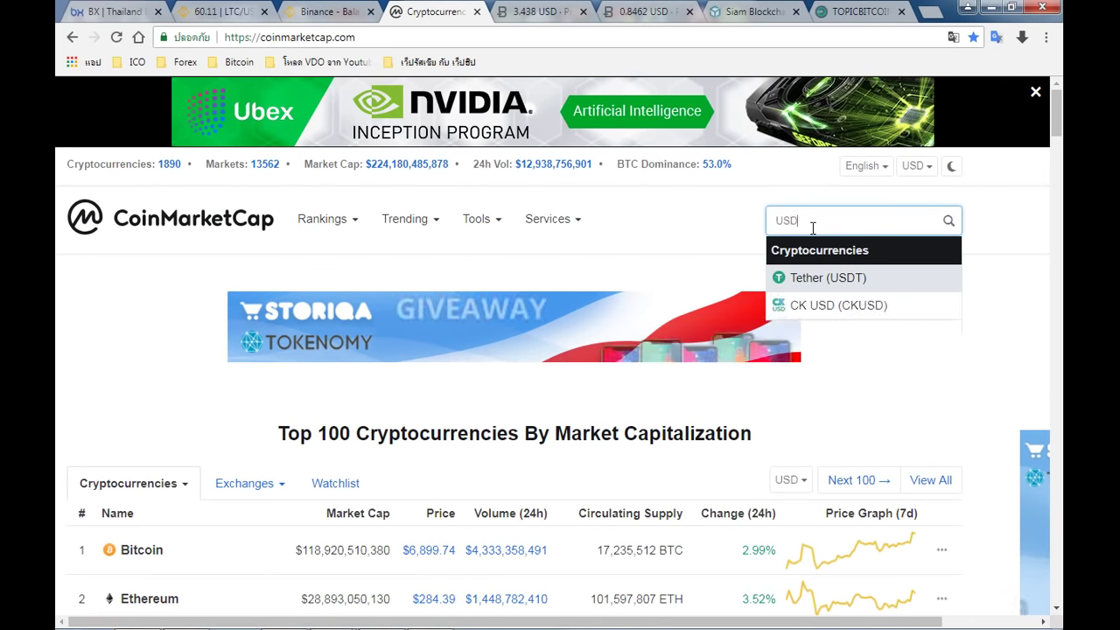
pyautogui.click(842, 280)
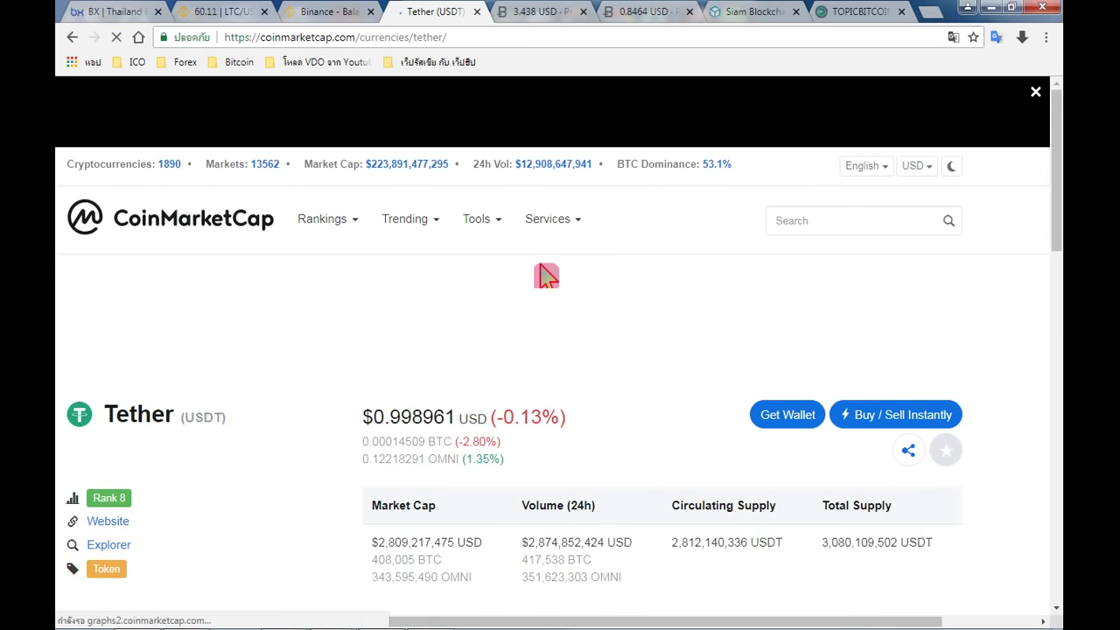
pyautogui.scroll(-2, 451, 385)
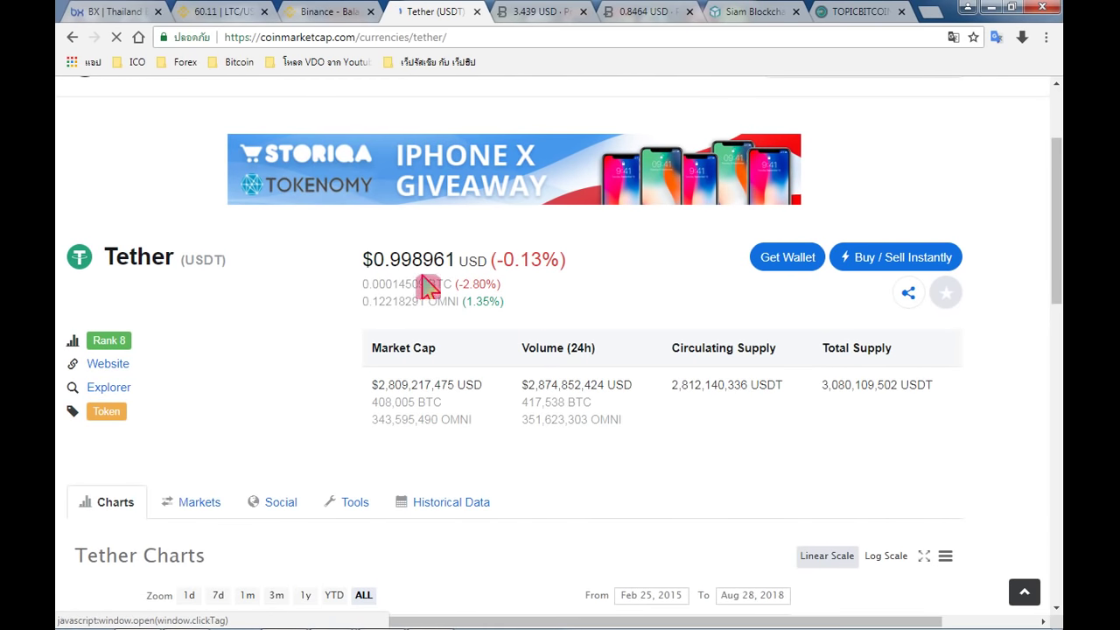
pyautogui.scroll(-5, 248, 310)
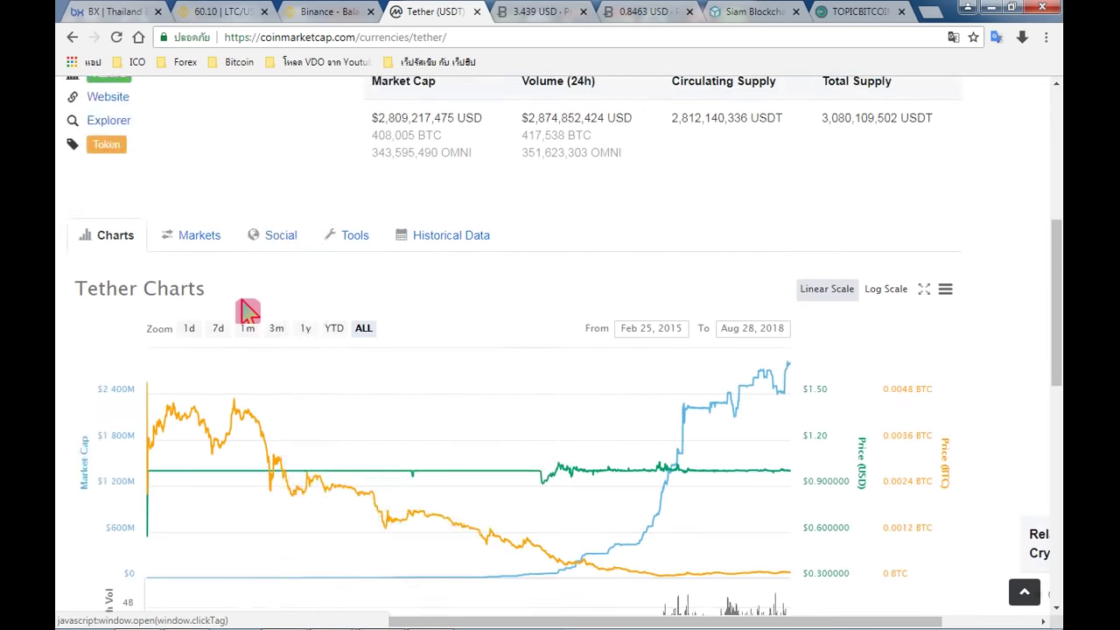
pyautogui.scroll(6, 123, 307)
pyautogui.moveTo(420, 351)
pyautogui.mouseDown()
pyautogui.moveTo(327, 329)
pyautogui.moveTo(423, 354)
pyautogui.mouseUp()
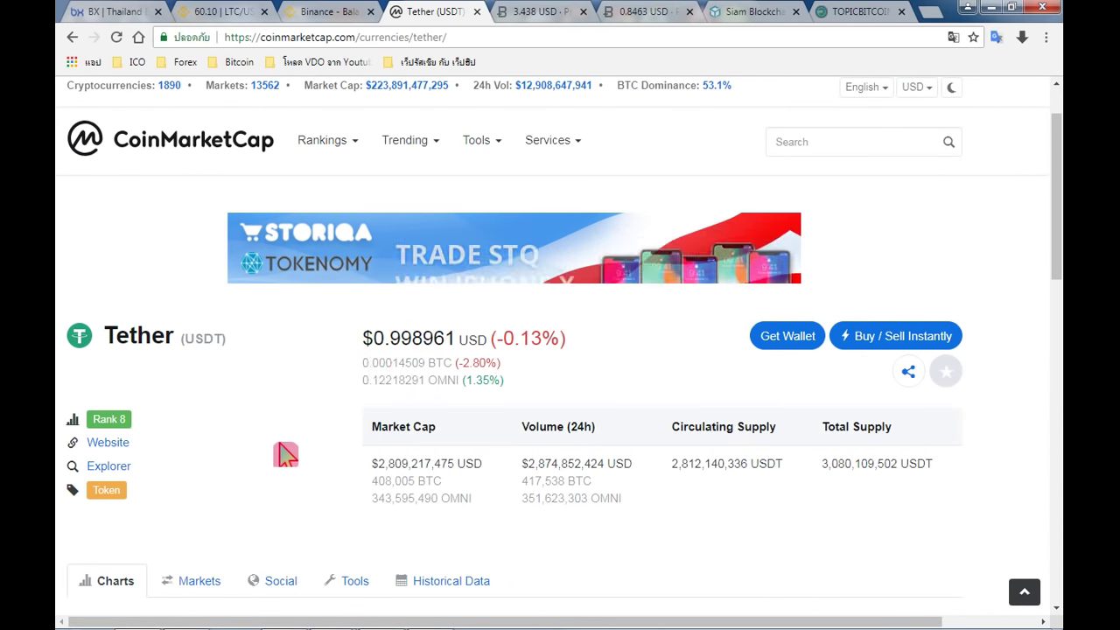
pyautogui.scroll(-2, 235, 447)
pyautogui.scroll(-5, 234, 447)
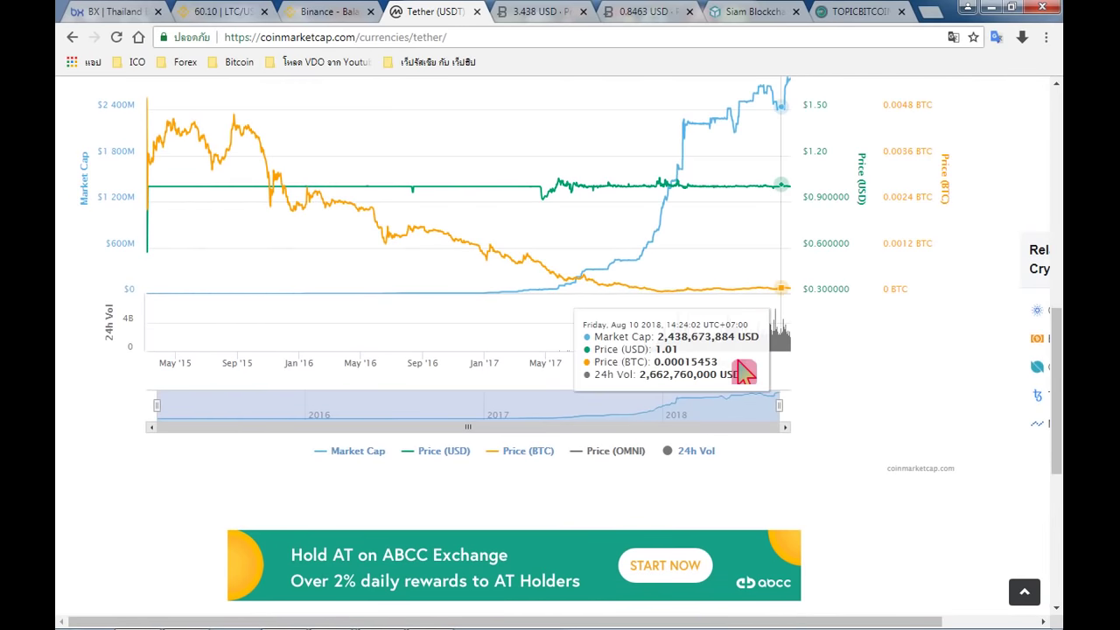
pyautogui.scroll(-3, 594, 396)
pyautogui.scroll(10, 303, 382)
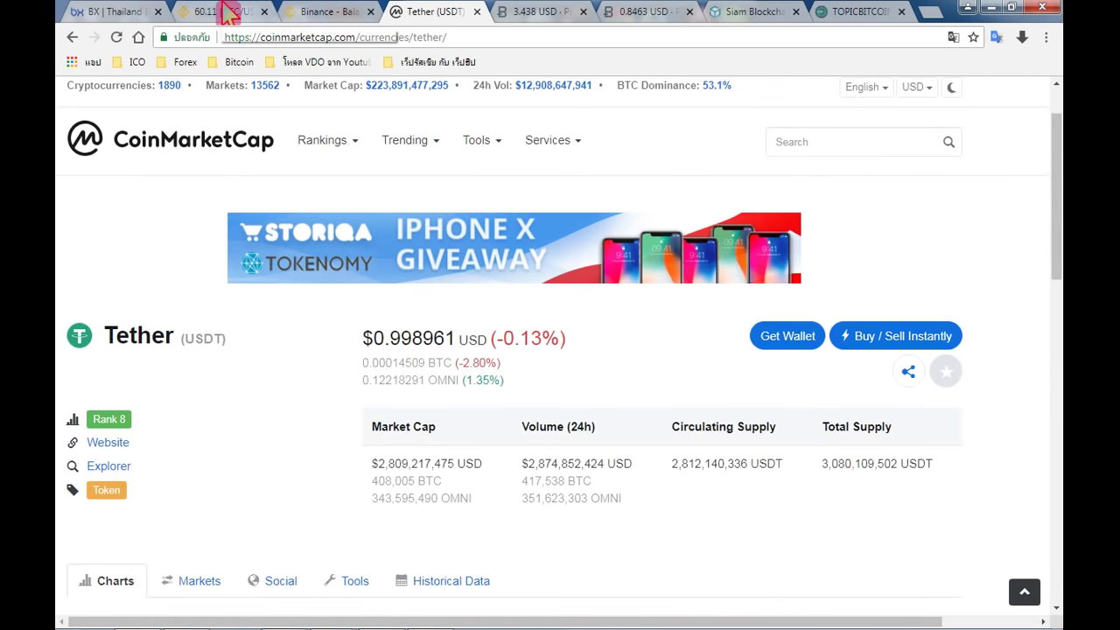
pyautogui.click(346, 10)
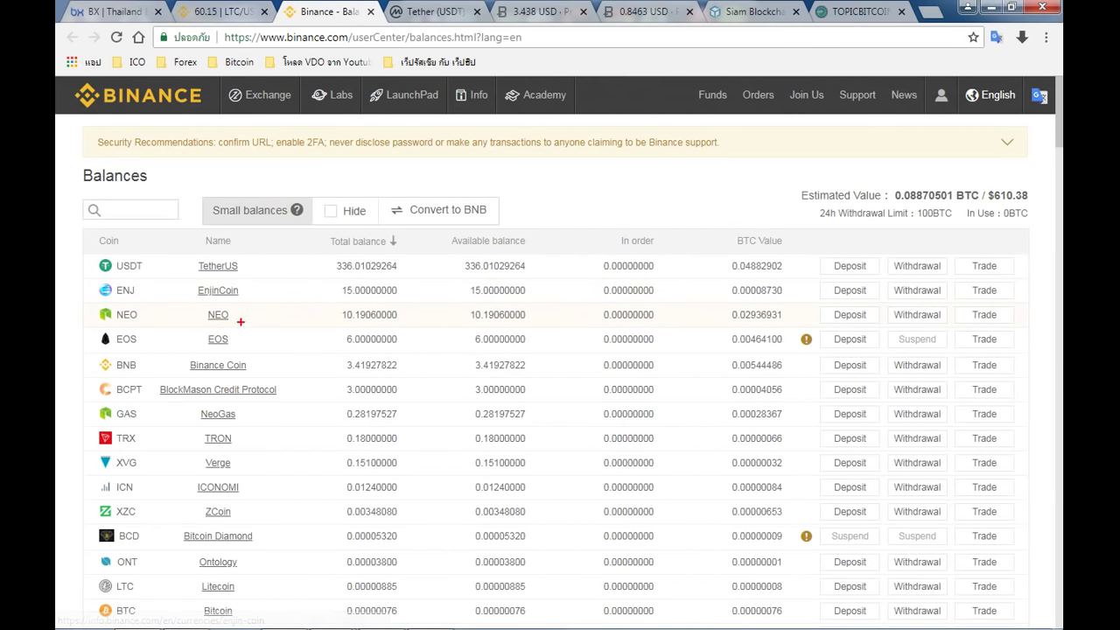
# Go from the Tether page back to the CoinMarketCap home ranking table
pyautogui.moveTo(418, 270)
pyautogui.mouseDown()
pyautogui.moveTo(308, 270)
pyautogui.moveTo(427, 247)
pyautogui.mouseUp()
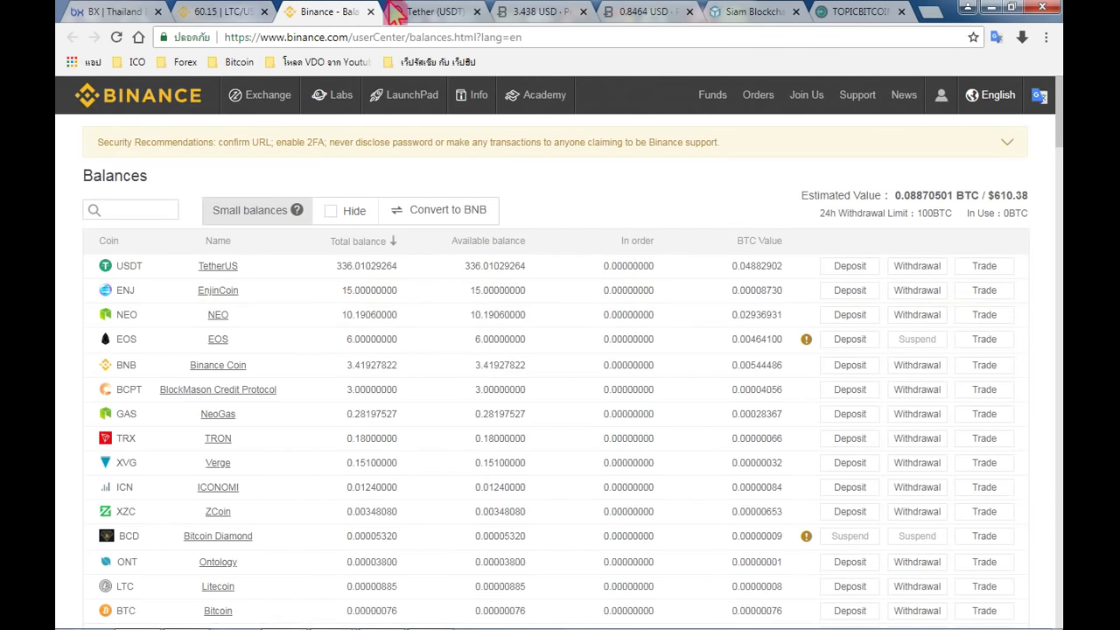
pyautogui.click(428, 11)
pyautogui.click(250, 151)
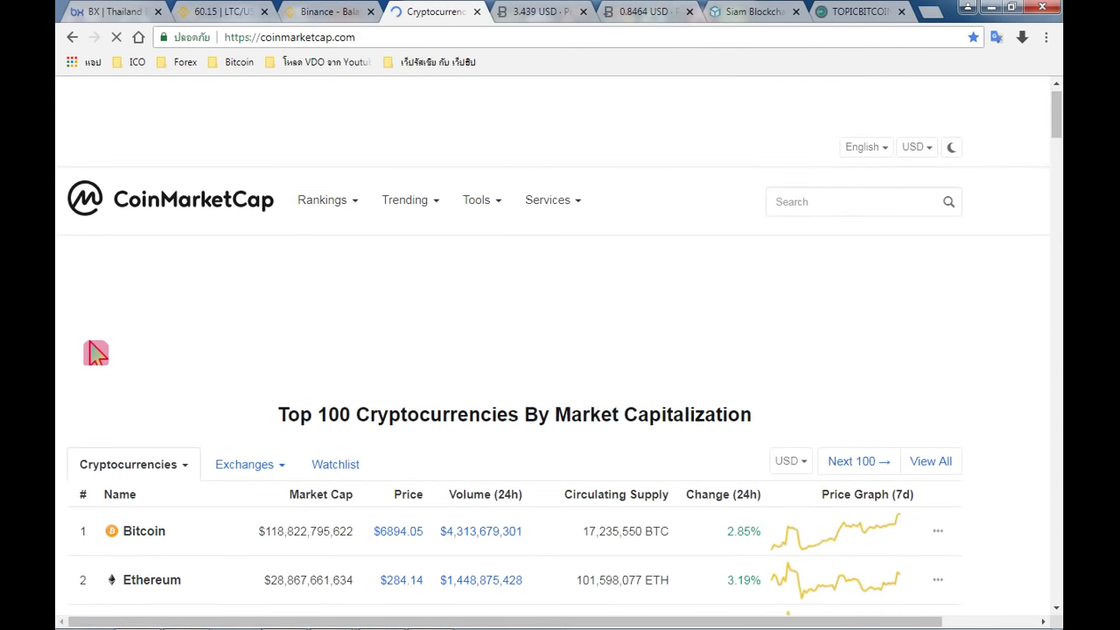
pyautogui.scroll(-6, 98, 345)
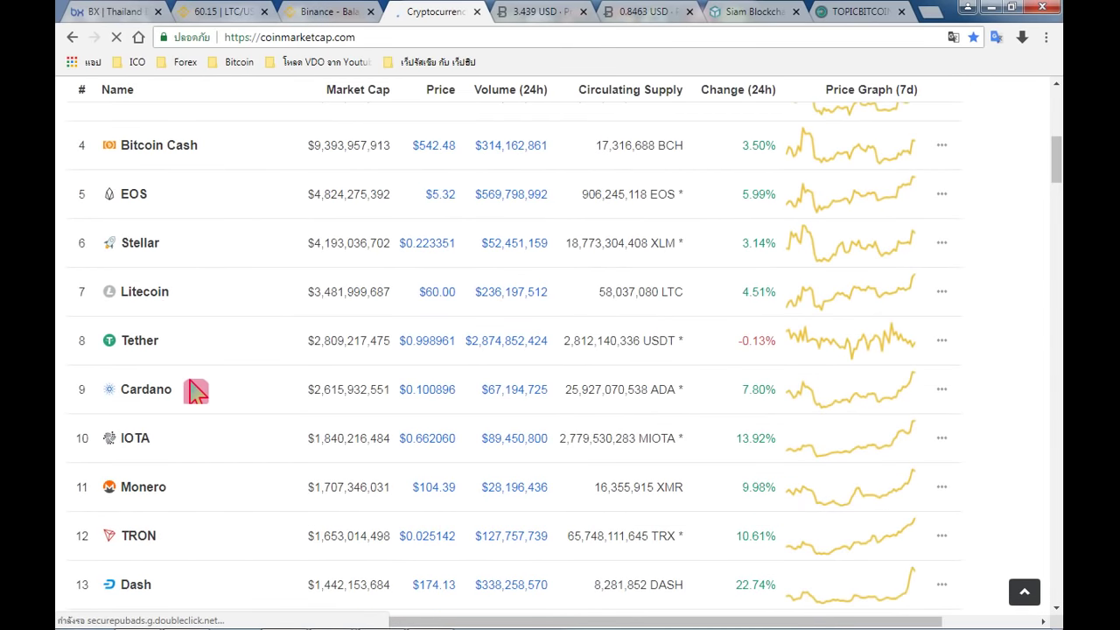
pyautogui.scroll(-3, 185, 366)
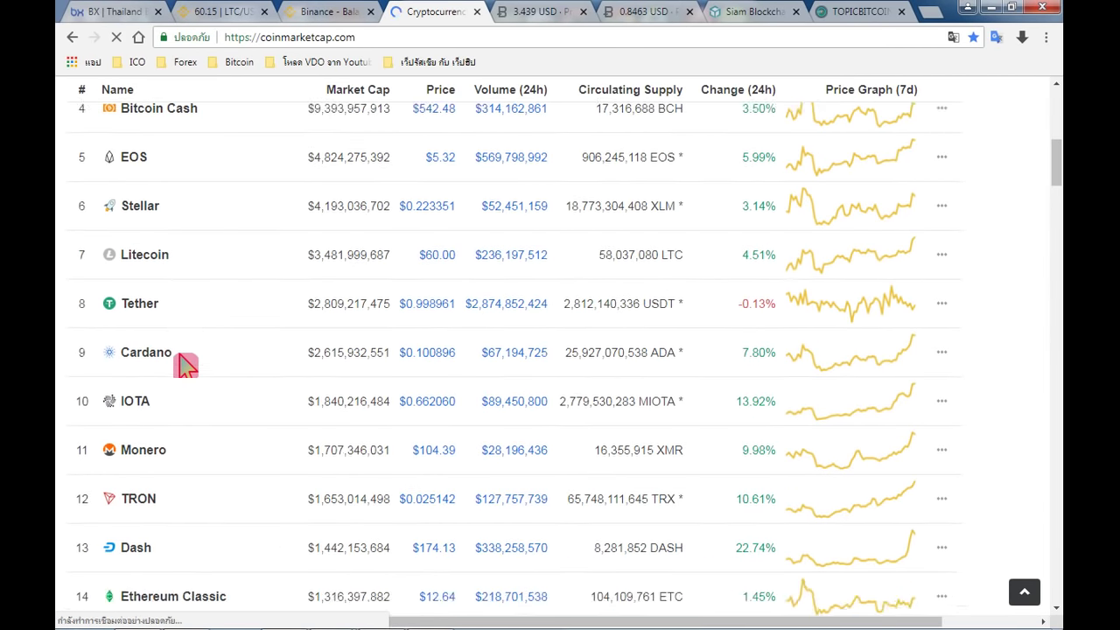
pyautogui.scroll(3, 204, 319)
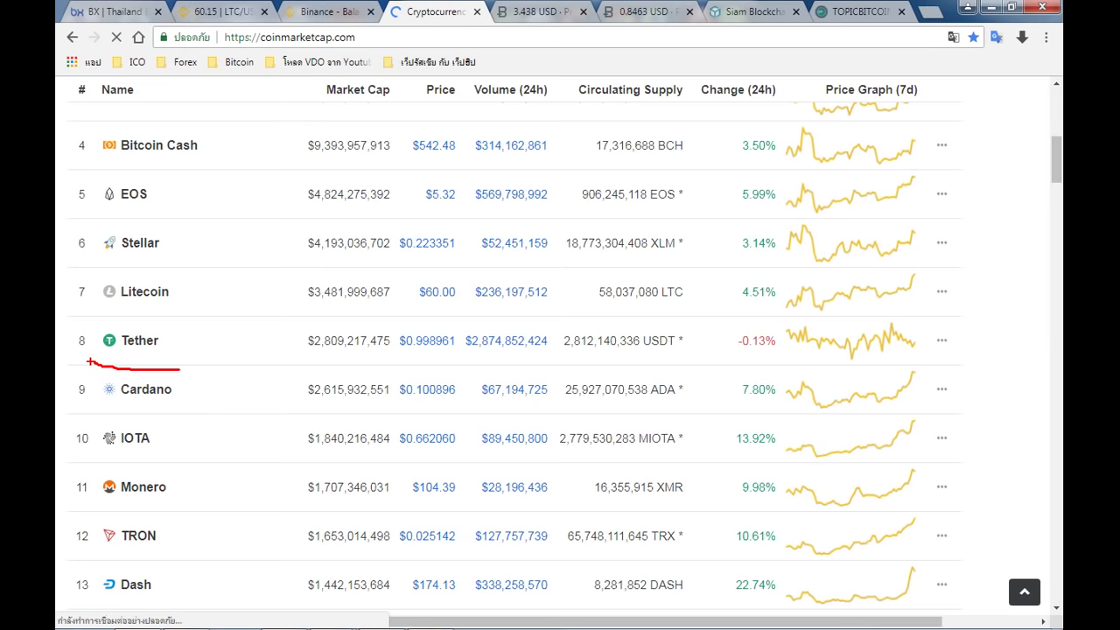
# Flip through the BX, Binance and CoinMarketCap tabs, then scroll to NEO's 15th-ranked row at $19.92
pyautogui.click(114, 12)
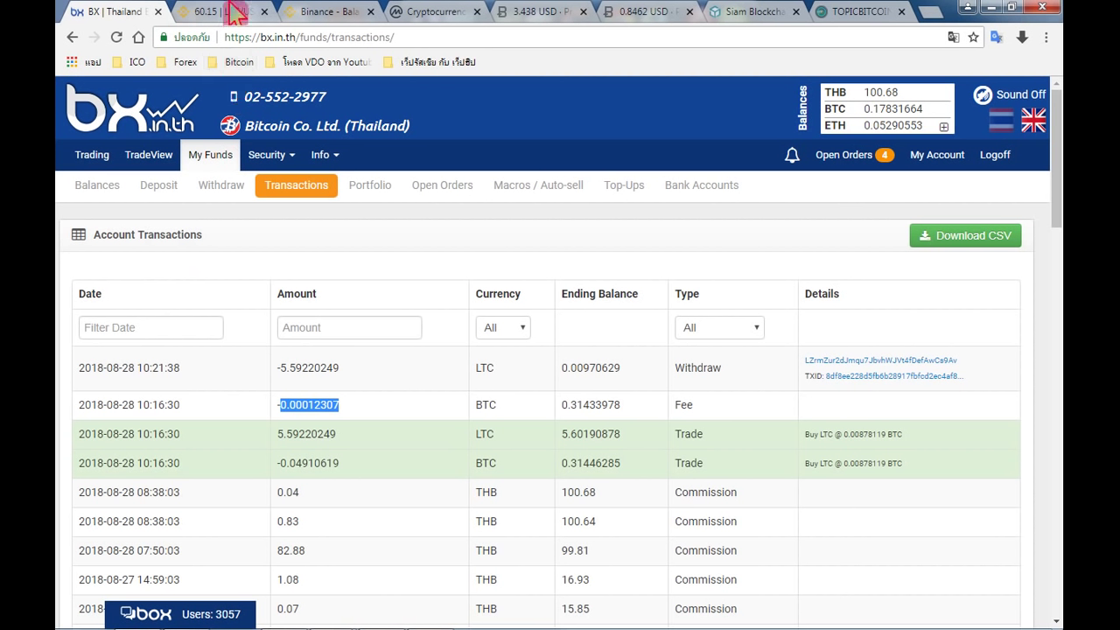
pyautogui.click(336, 13)
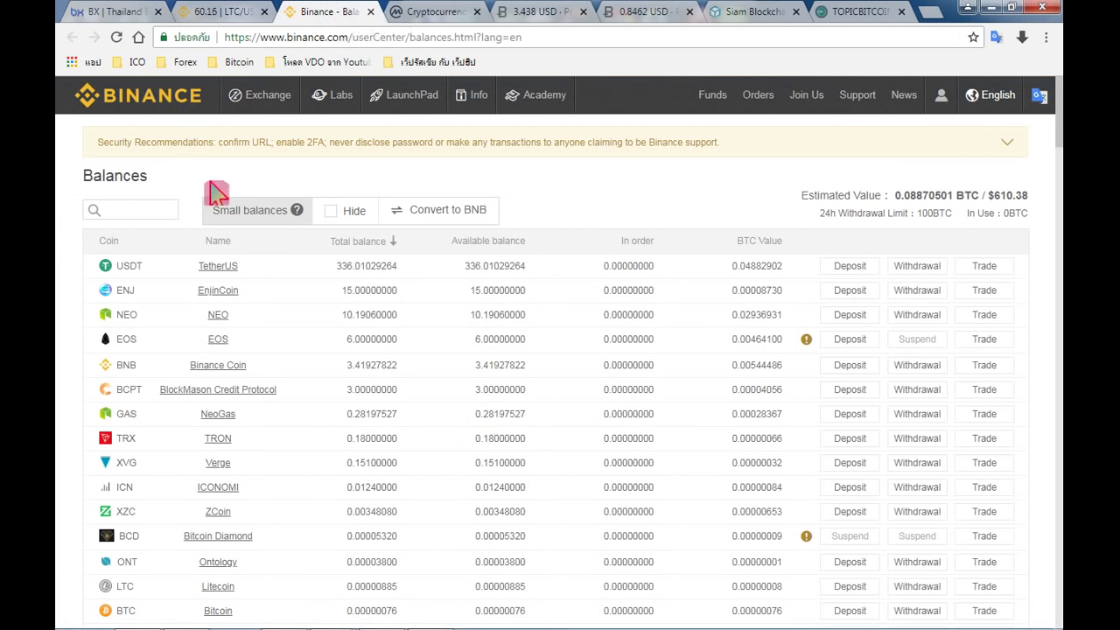
pyautogui.click(152, 11)
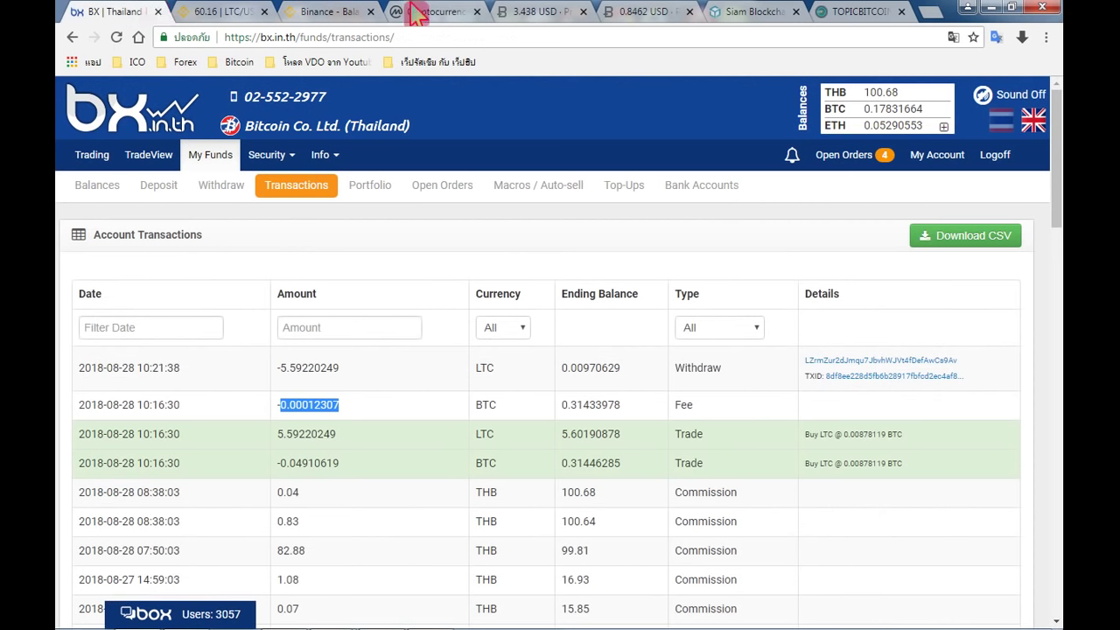
pyautogui.click(453, 13)
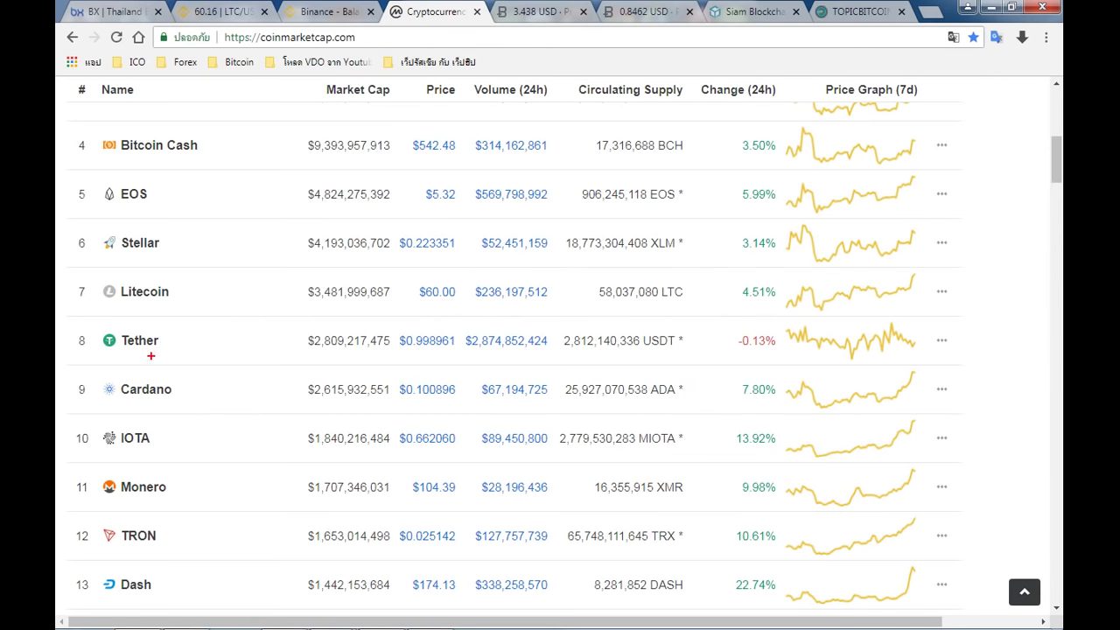
pyautogui.click(339, 13)
pyautogui.click(430, 12)
pyautogui.scroll(-3, 125, 438)
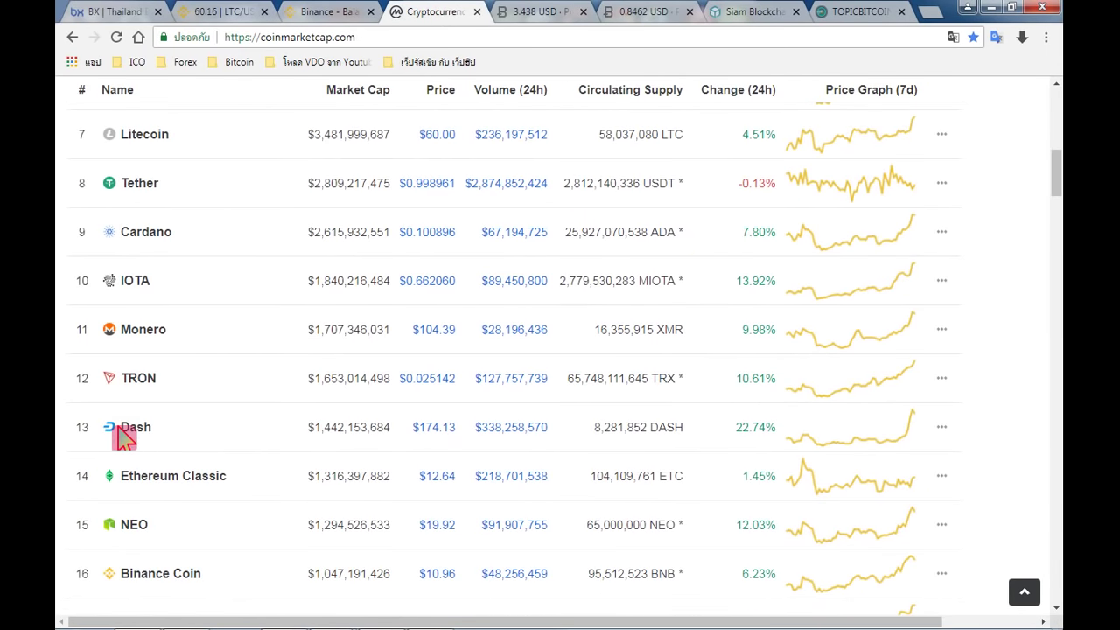
pyautogui.moveTo(374, 470)
pyautogui.mouseDown()
pyautogui.moveTo(457, 456)
pyautogui.moveTo(91, 448)
pyautogui.moveTo(394, 402)
pyautogui.moveTo(448, 469)
pyautogui.mouseUp()
pyautogui.press('Escape')
# Return to the LTC/USDT trading page and close the extra Binance Balances tab
pyautogui.click(223, 12)
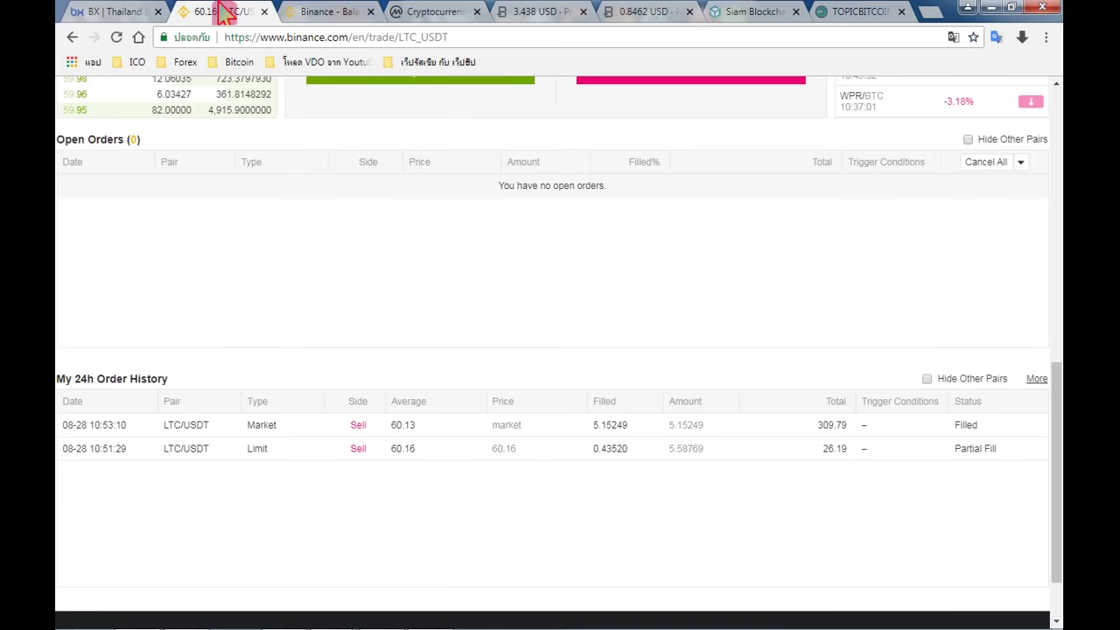
pyautogui.scroll(8, 277, 227)
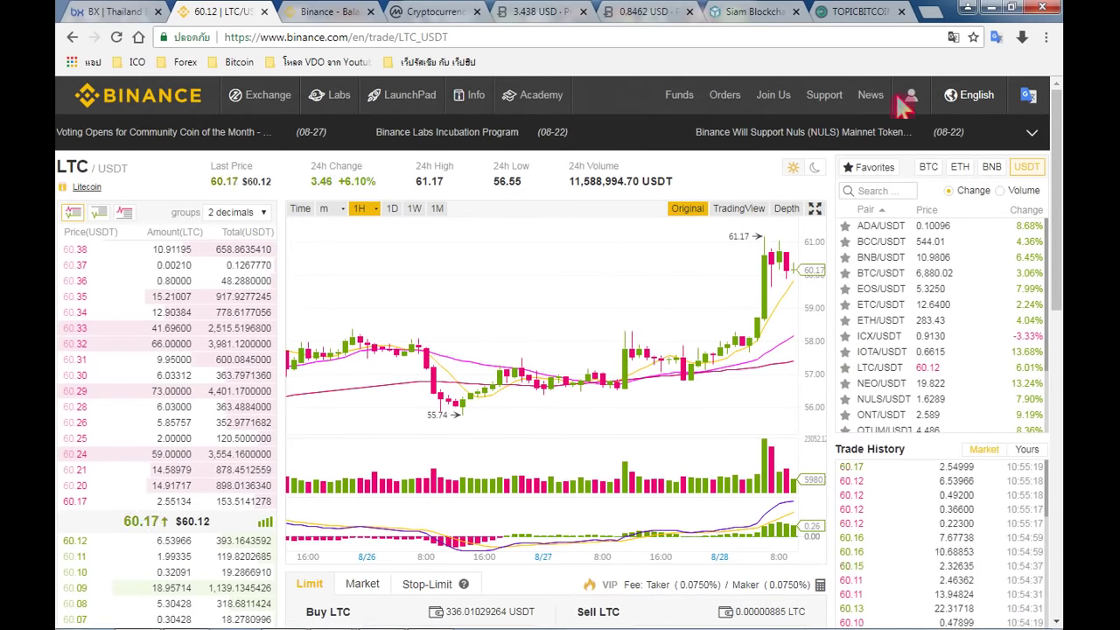
pyautogui.moveTo(260, 95)
pyautogui.moveTo(224, 106)
pyautogui.mouseDown()
pyautogui.moveTo(289, 102)
pyautogui.moveTo(293, 112)
pyautogui.mouseUp()
pyautogui.press('Escape')
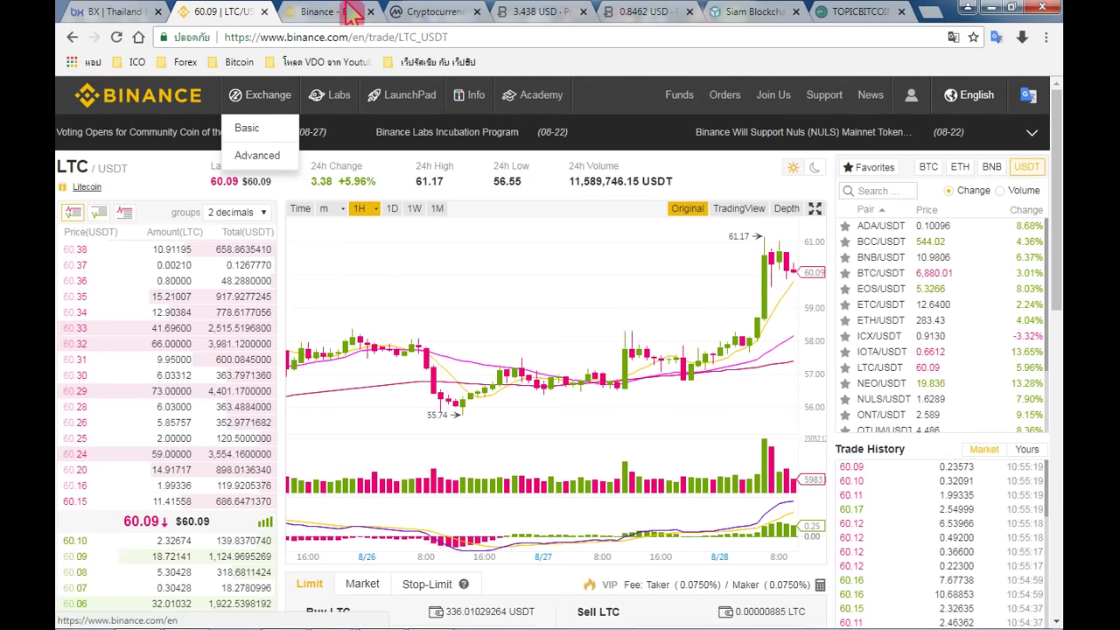
pyautogui.click(370, 11)
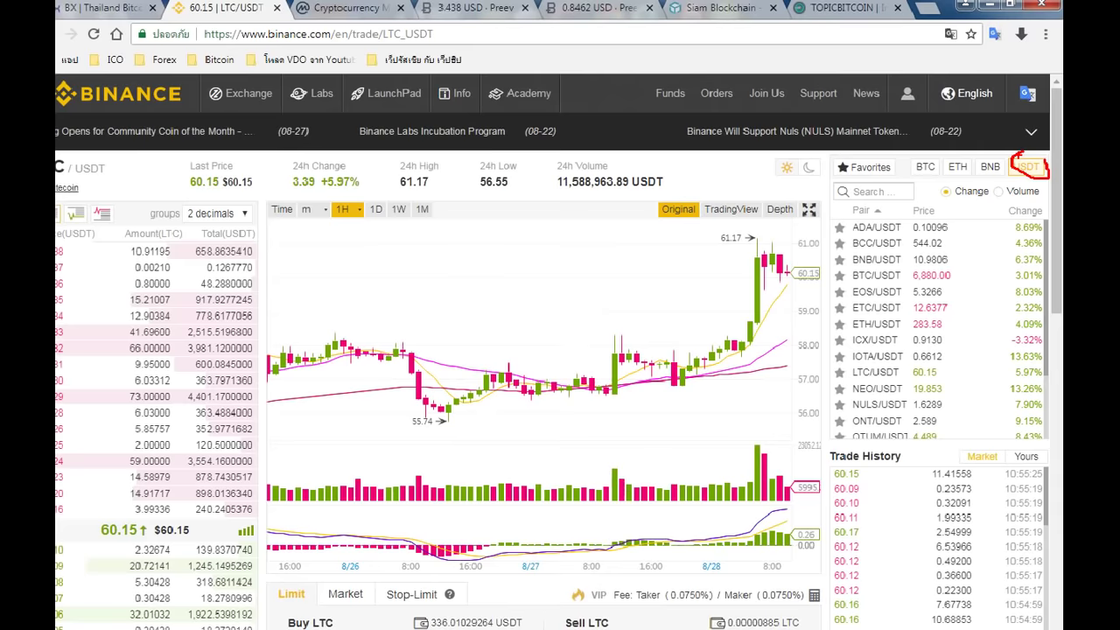
# Search NEO among the USDT pairs and open the NEO/USDT market, last priced at 19.870
pyautogui.click(736, 223)
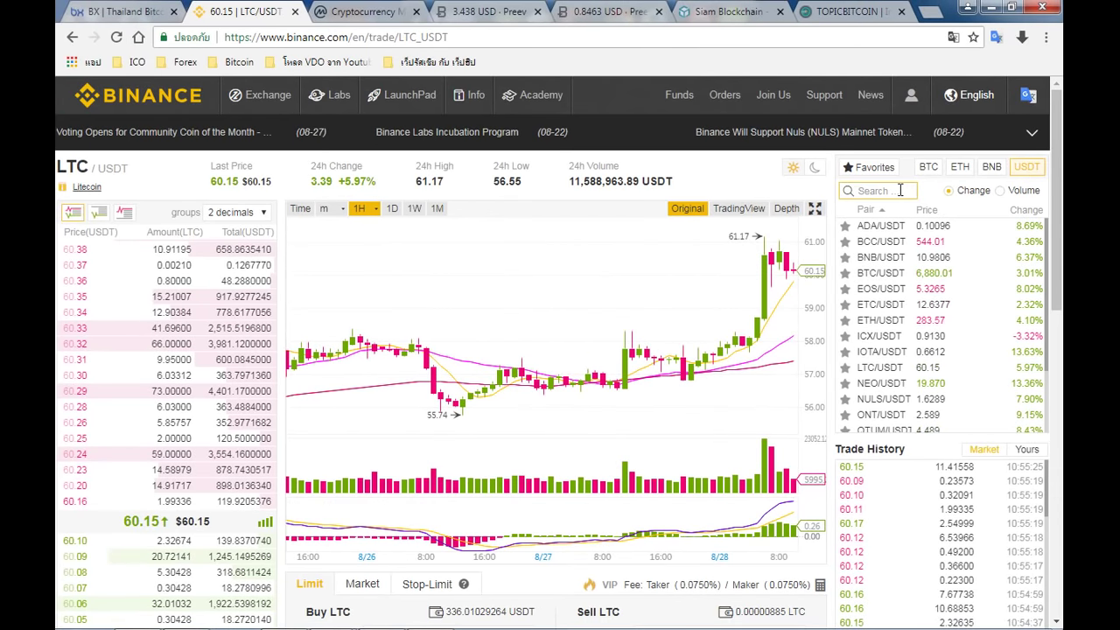
pyautogui.write('NEO')
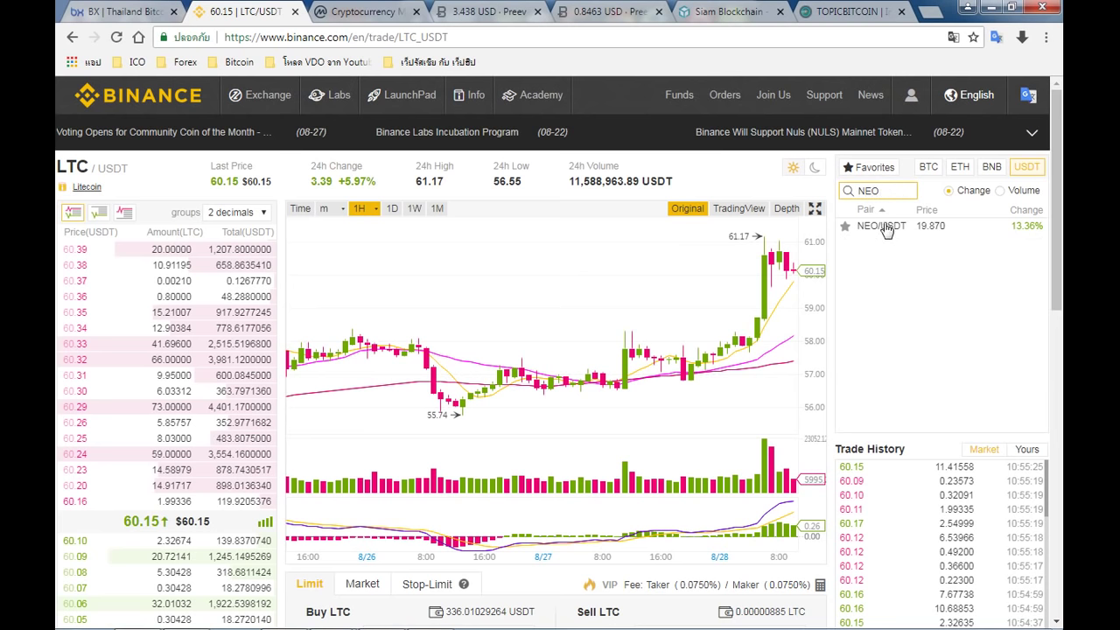
pyautogui.click(884, 227)
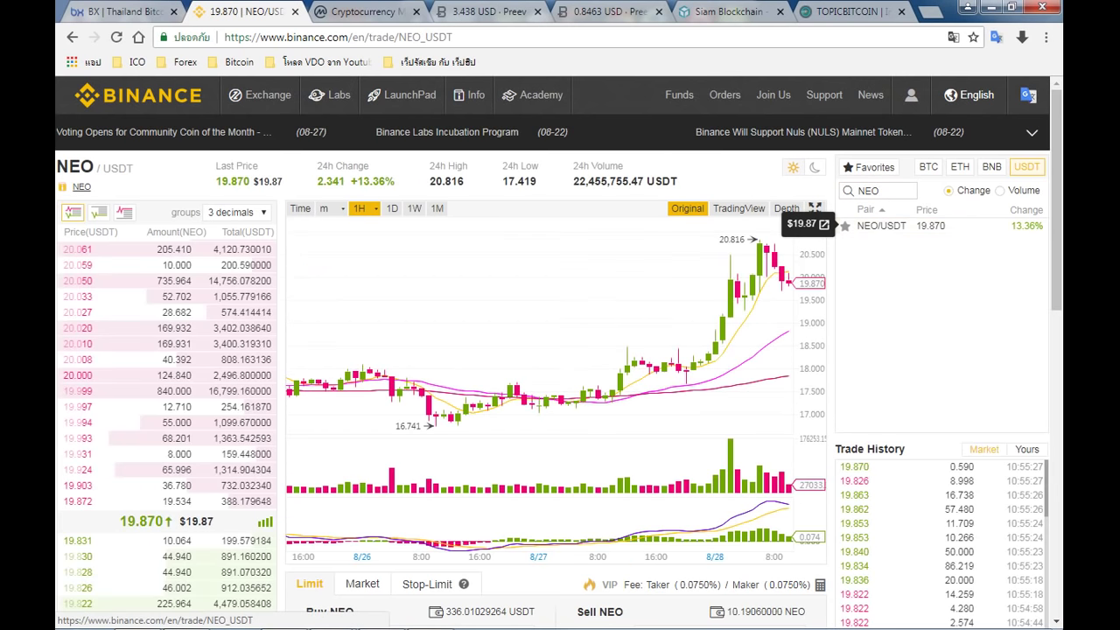
pyautogui.scroll(-4, 877, 193)
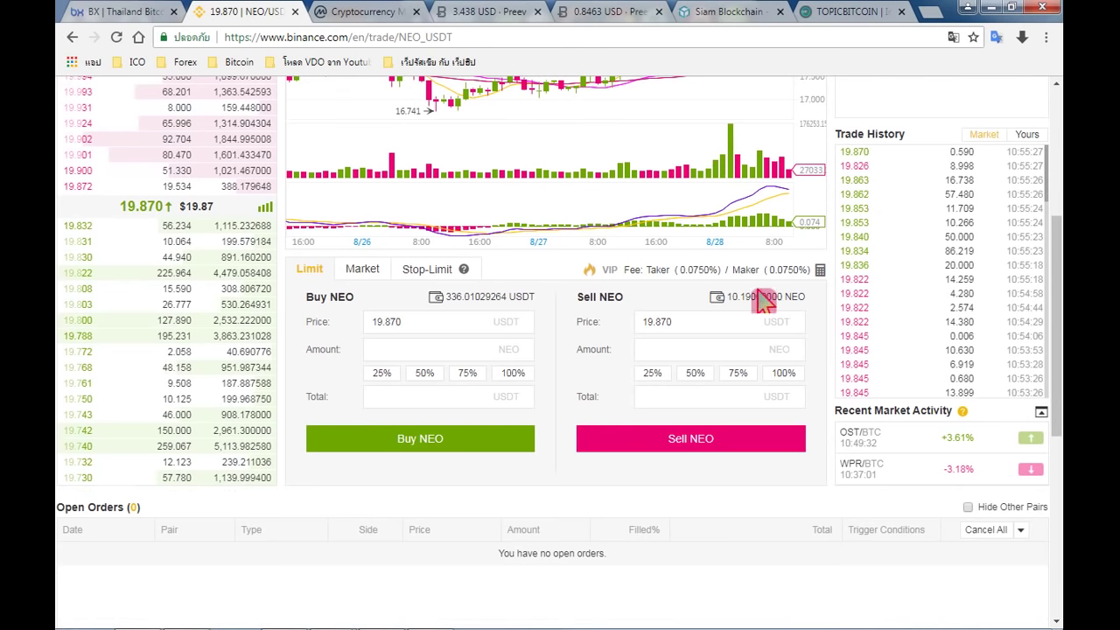
pyautogui.scroll(1, 376, 293)
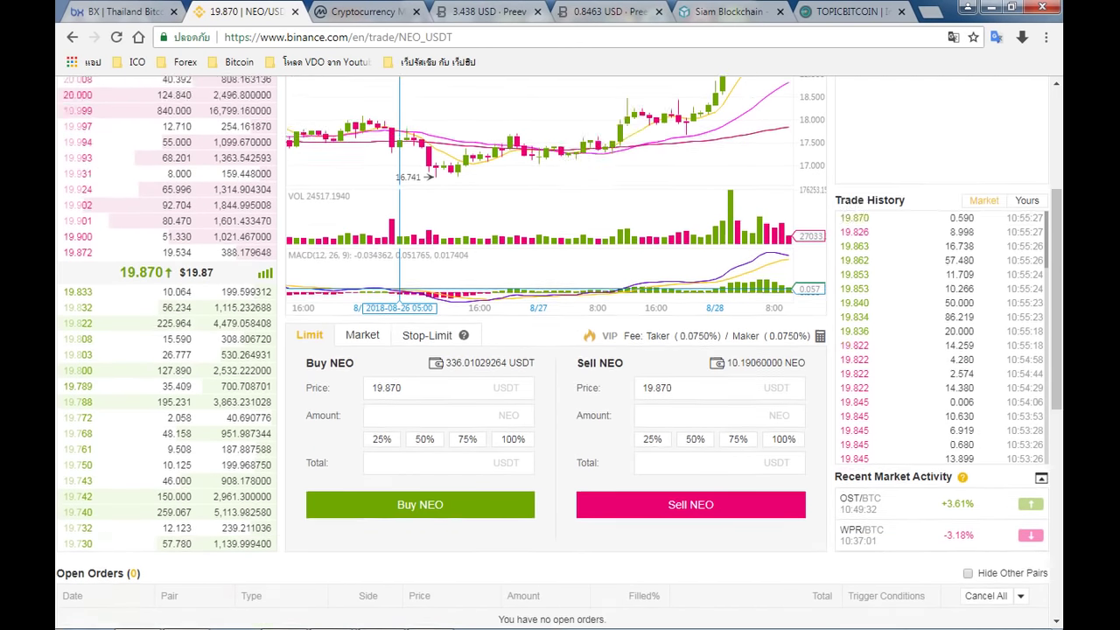
pyautogui.scroll(-1, 376, 294)
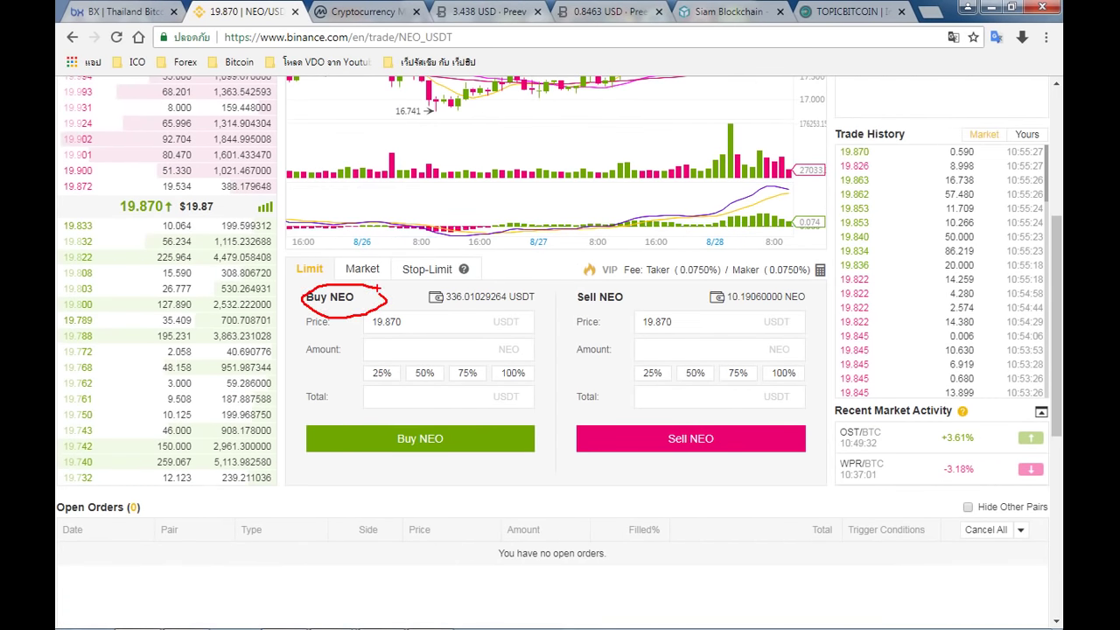
pyautogui.scroll(2, 320, 342)
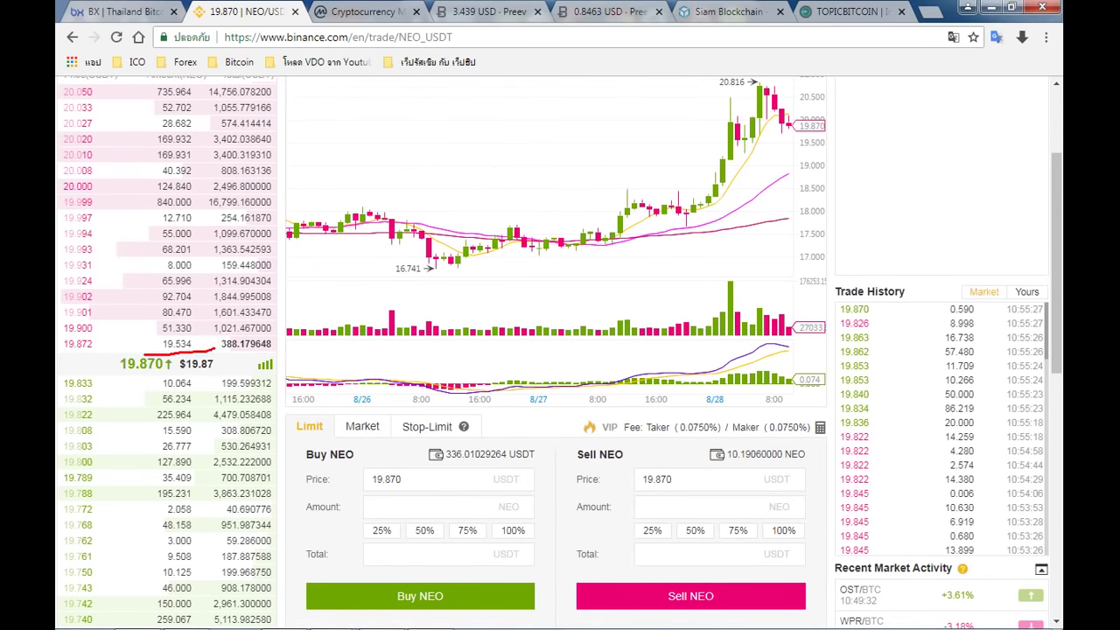
pyautogui.moveTo(63, 352)
pyautogui.mouseDown()
pyautogui.moveTo(154, 329)
pyautogui.moveTo(291, 343)
pyautogui.moveTo(153, 356)
pyautogui.mouseUp()
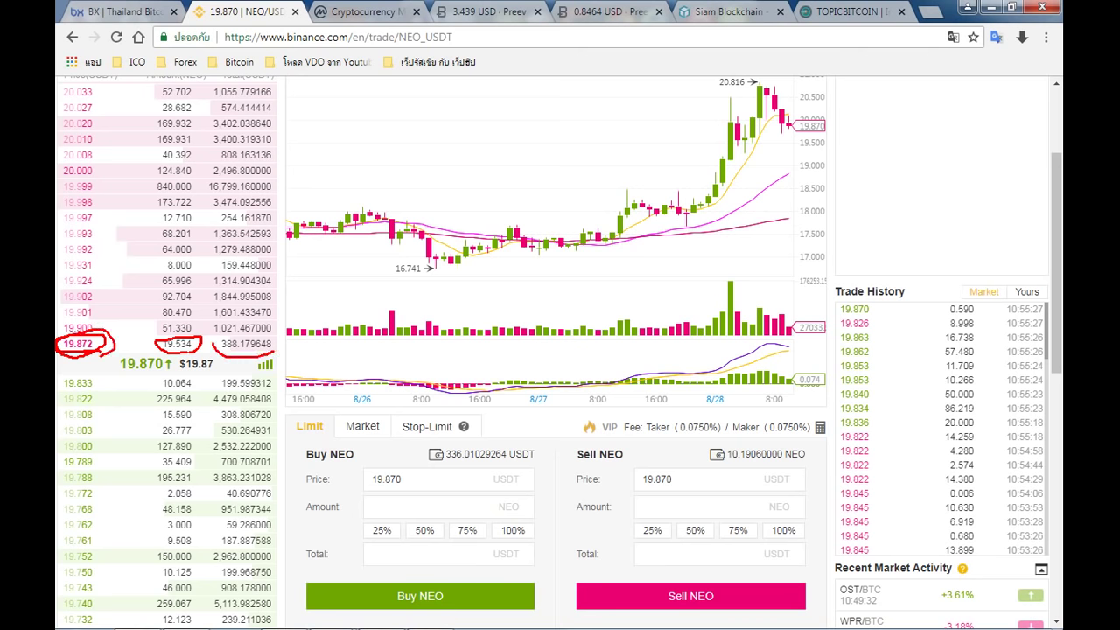
pyautogui.press('e')
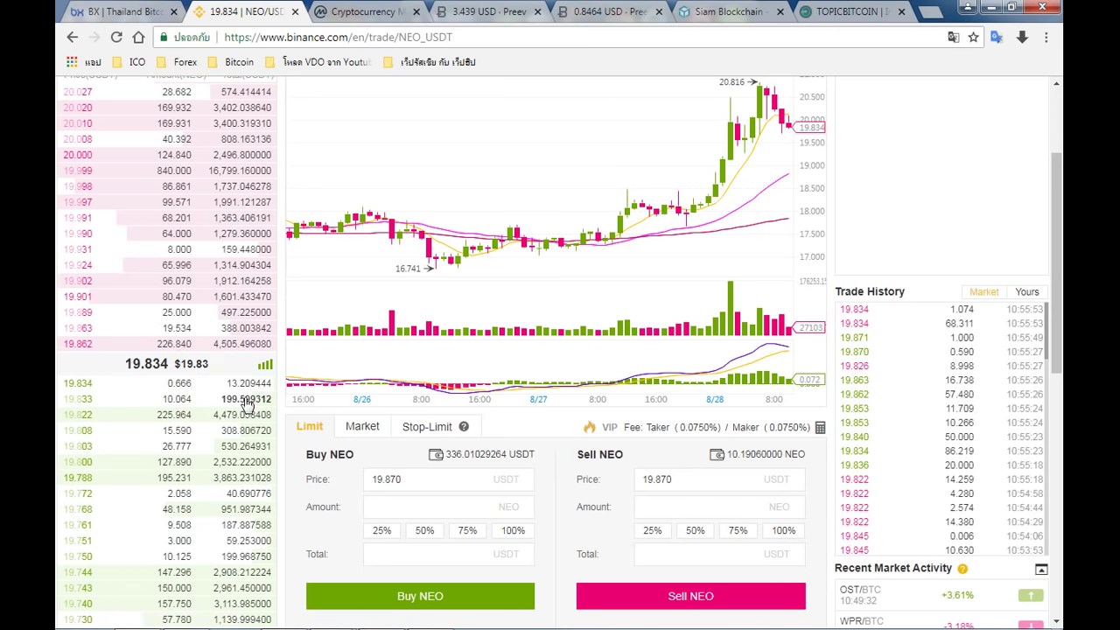
pyautogui.scroll(2, 240, 241)
pyautogui.scroll(-4, 241, 240)
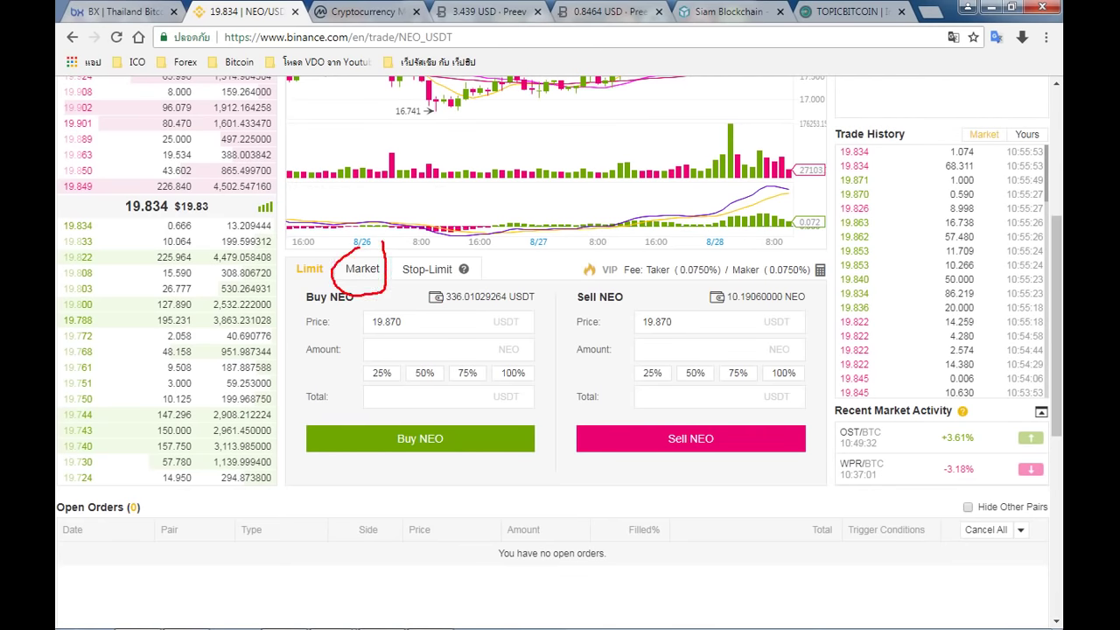
# Switch the NEO/USDT order form to Market orders
pyautogui.click(364, 270)
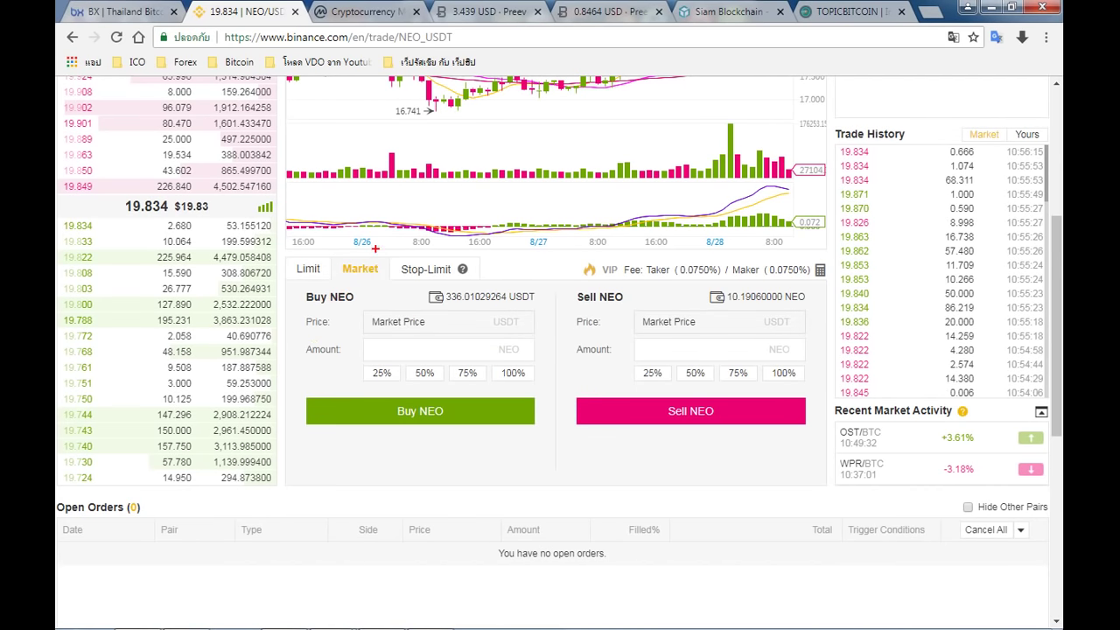
pyautogui.press('e')
pyautogui.moveTo(324, 290)
pyautogui.mouseDown()
pyautogui.moveTo(325, 423)
pyautogui.moveTo(417, 450)
pyautogui.mouseUp()
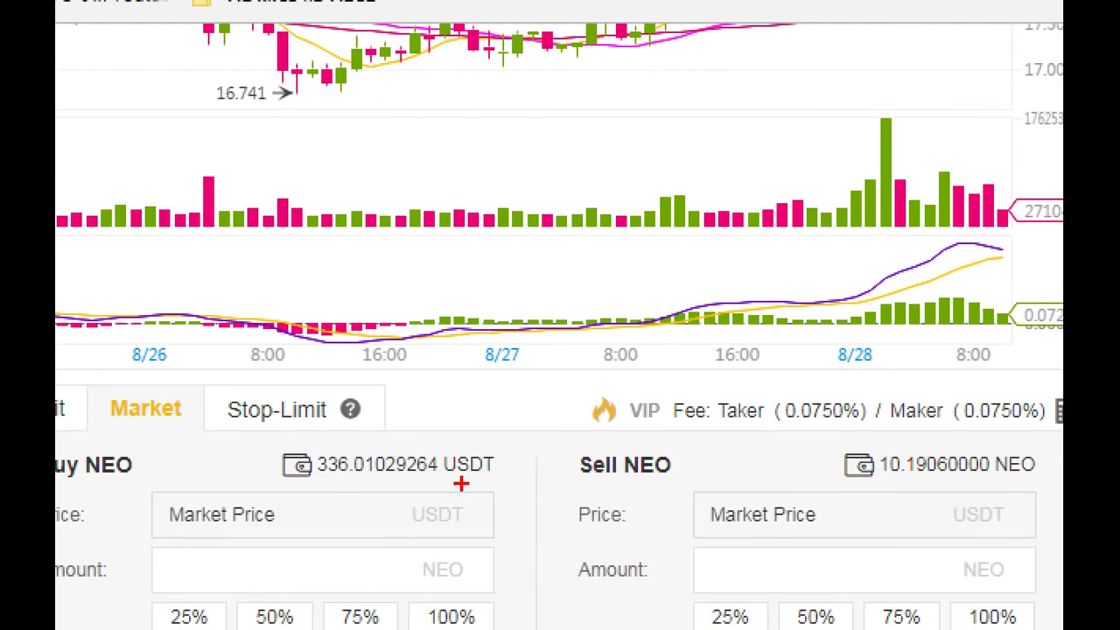
pyautogui.moveTo(486, 484)
pyautogui.mouseDown()
pyautogui.moveTo(375, 487)
pyautogui.moveTo(304, 446)
pyautogui.moveTo(486, 455)
pyautogui.mouseUp()
pyautogui.press('e')
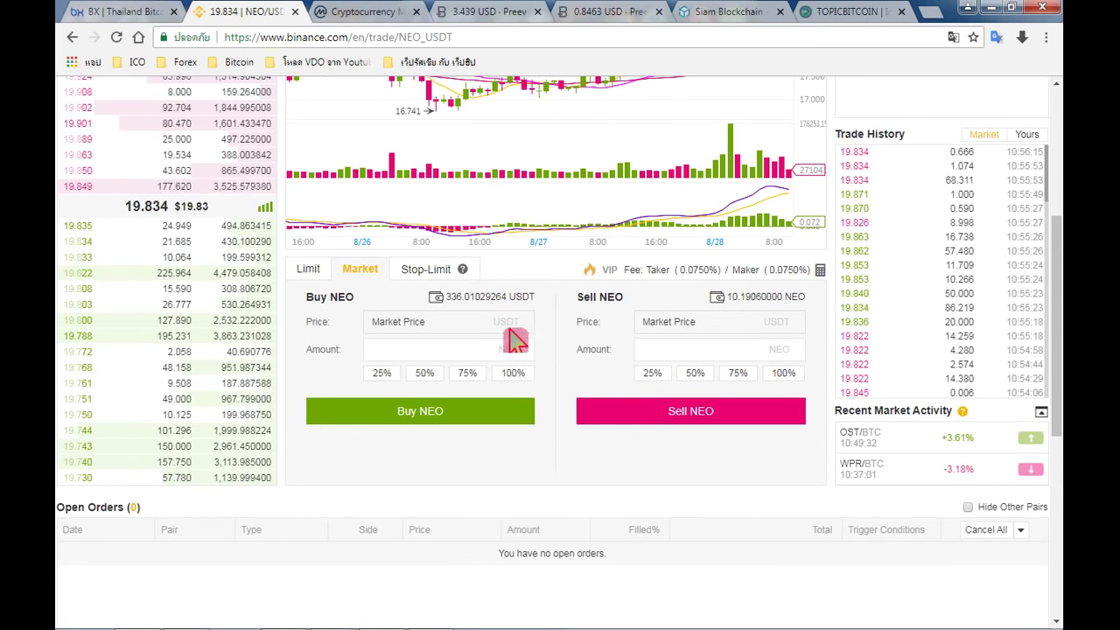
pyautogui.click(472, 404)
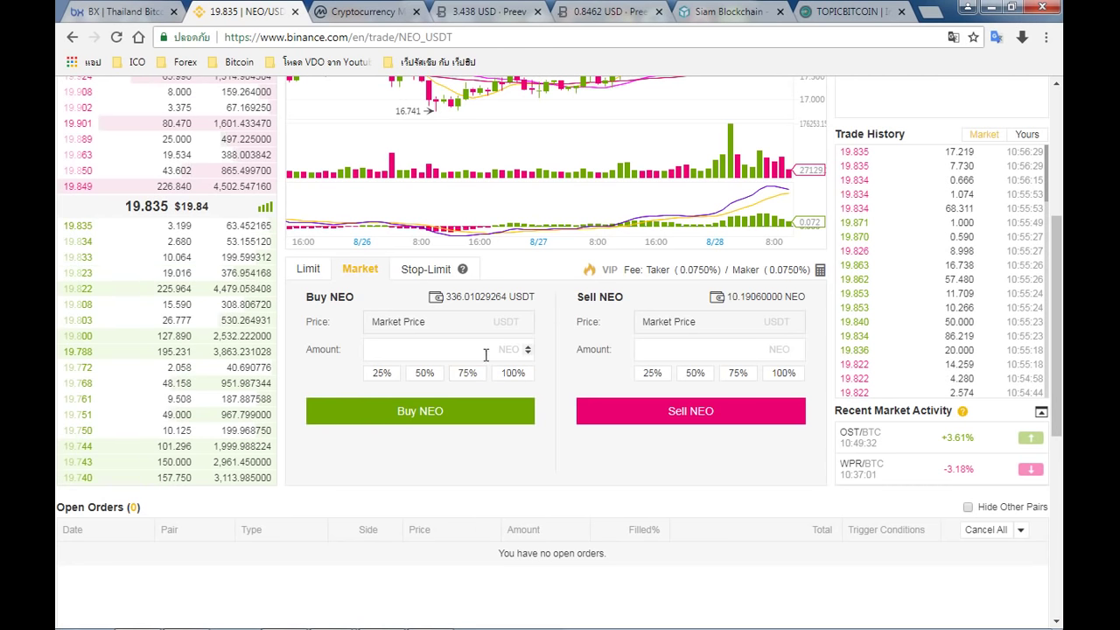
pyautogui.click(515, 330)
# Fill the buy amount from 75% of USDT and buy 12.702 NEO at market
pyautogui.click(467, 374)
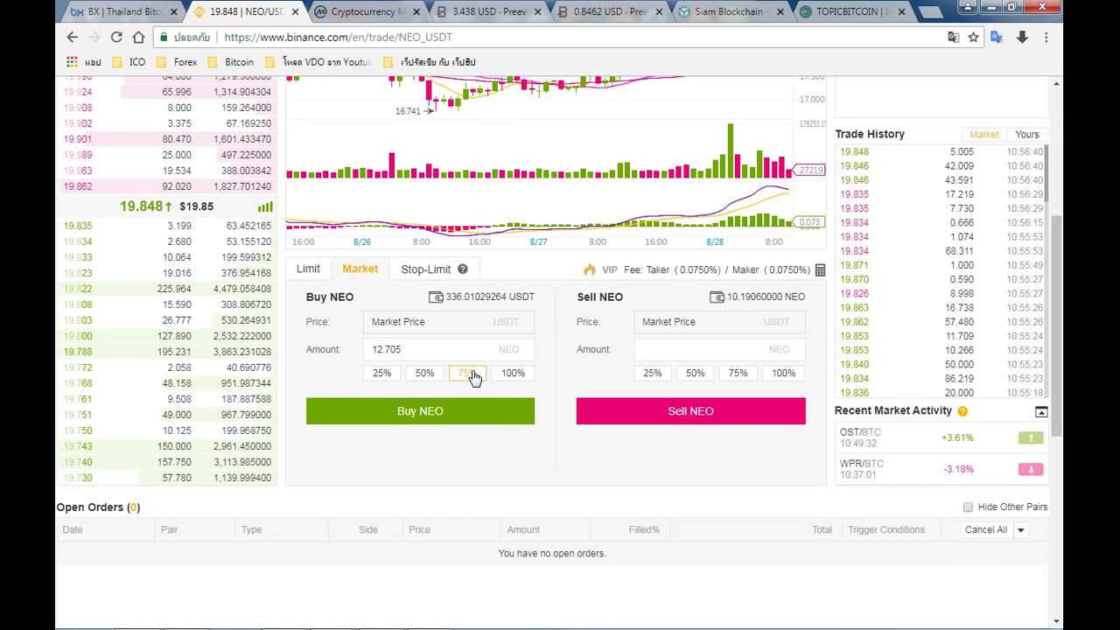
pyautogui.click(516, 418)
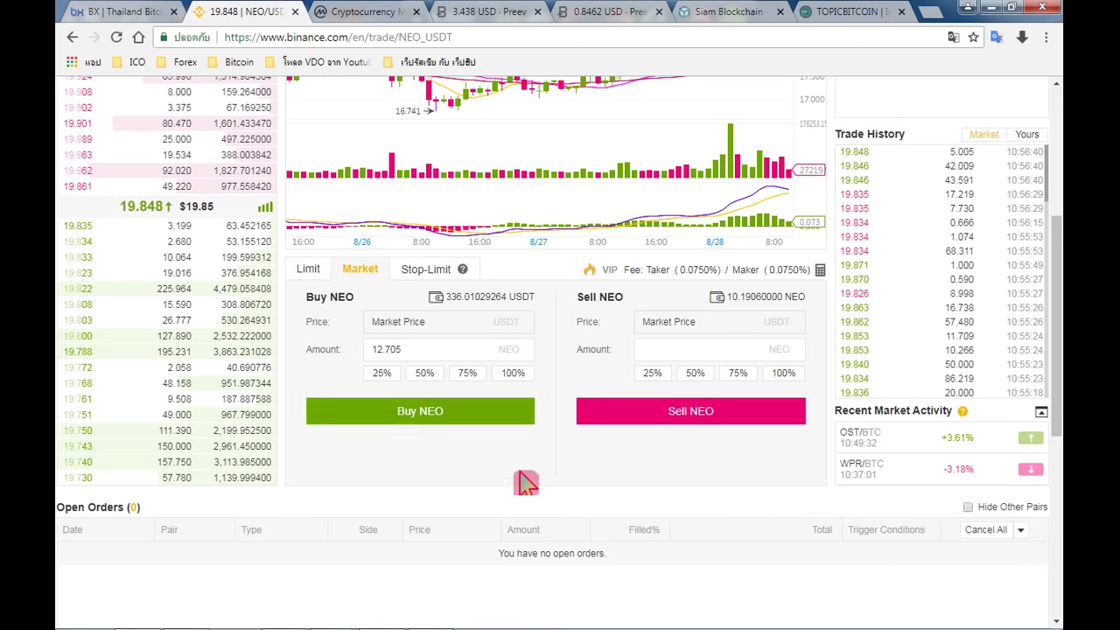
pyautogui.click(504, 377)
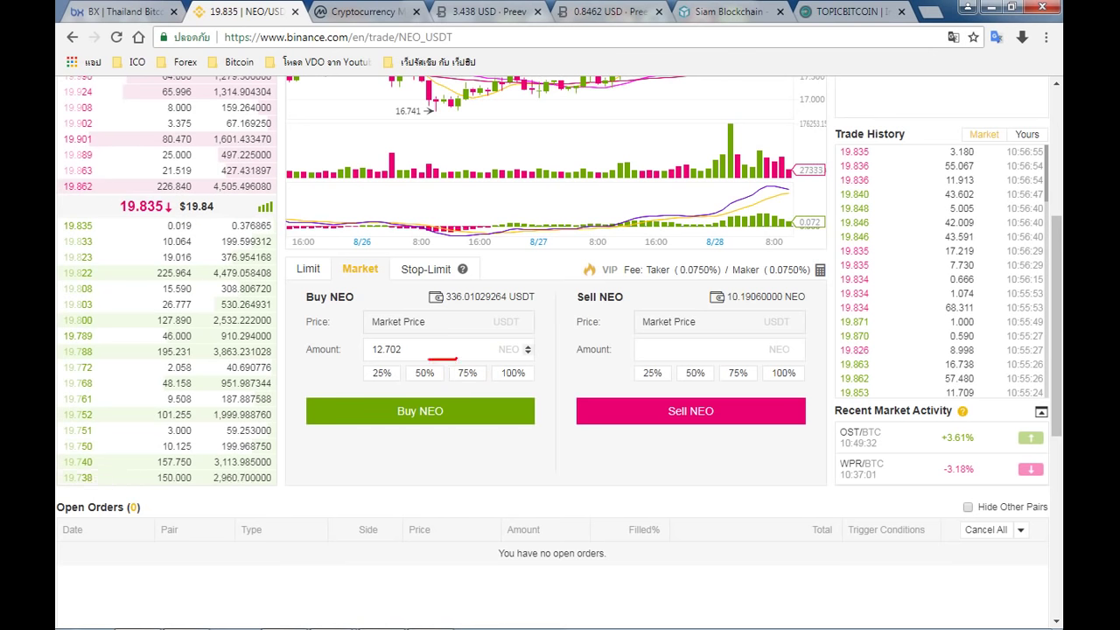
pyautogui.moveTo(429, 358)
pyautogui.mouseDown()
pyautogui.moveTo(547, 336)
pyautogui.moveTo(441, 357)
pyautogui.mouseUp()
pyautogui.press('Escape')
pyautogui.click(444, 429)
# Scroll down to check the filled NEO market buy in the order history
pyautogui.scroll(-3, 552, 412)
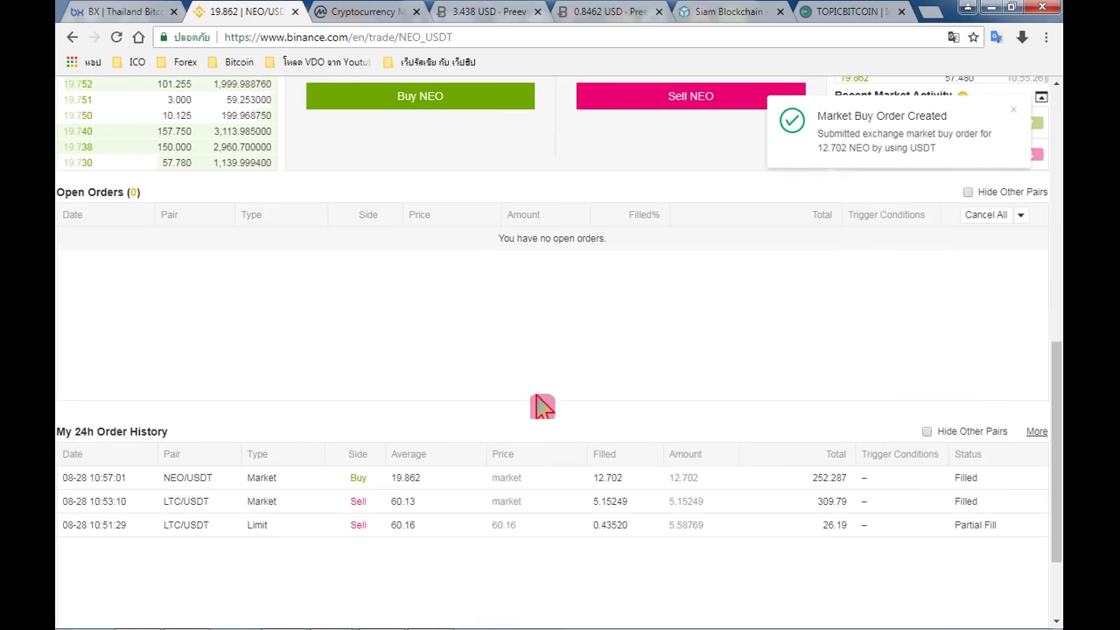
pyautogui.scroll(-3, 583, 370)
pyautogui.moveTo(855, 408)
pyautogui.mouseDown()
pyautogui.moveTo(299, 417)
pyautogui.moveTo(586, 279)
pyautogui.mouseUp()
pyautogui.press('Escape')
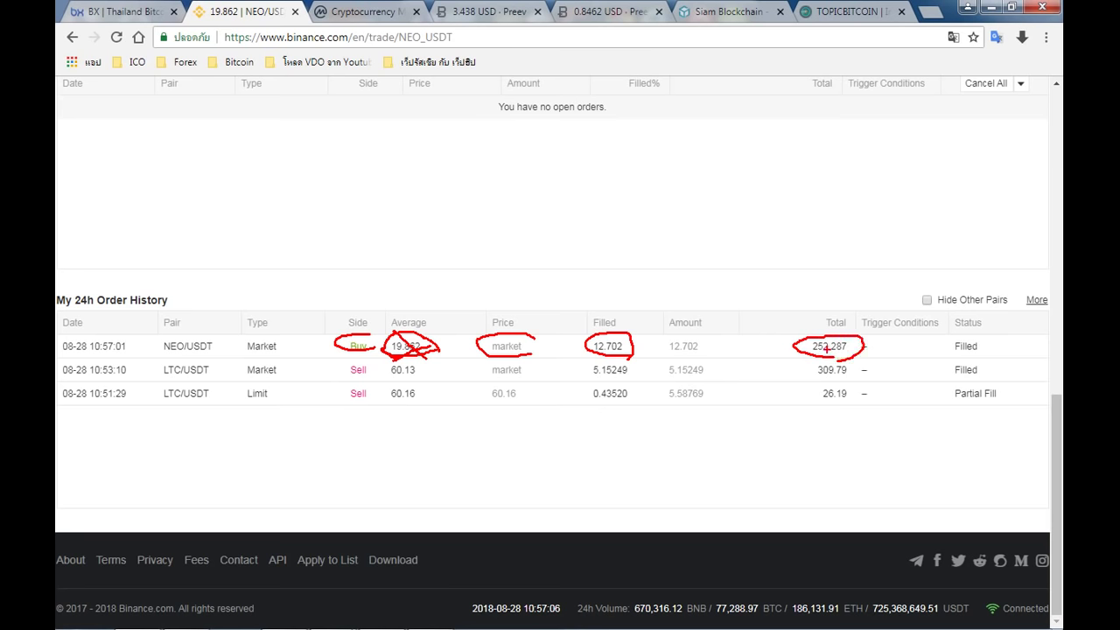
pyautogui.press('Escape')
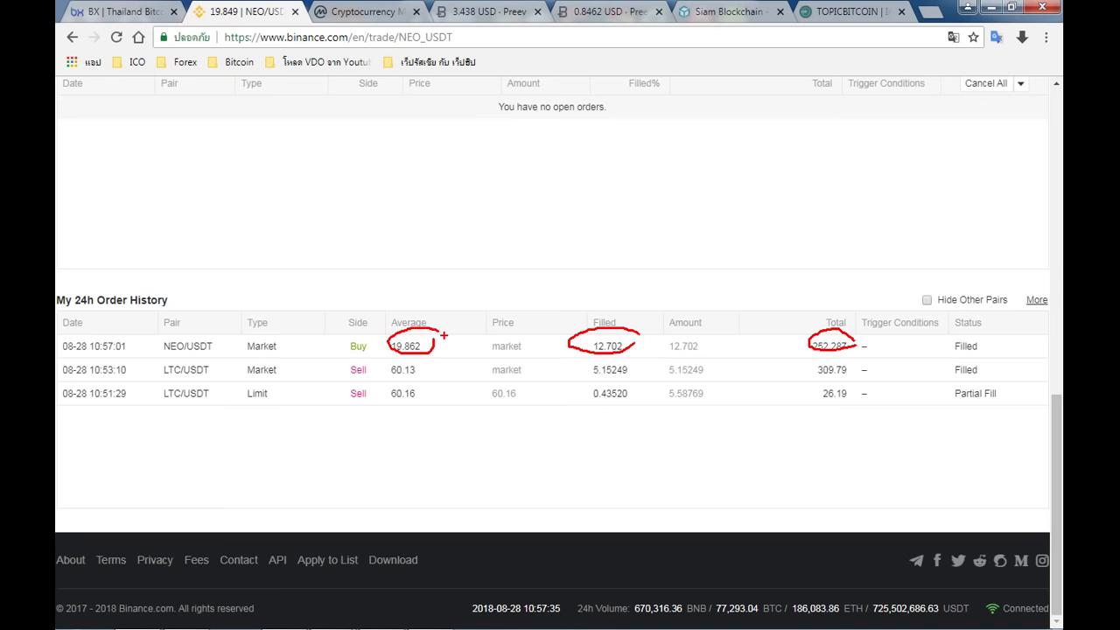
pyautogui.press('Escape')
# Bring up the Calculator window and hide it again
pyautogui.moveTo(473, 618)
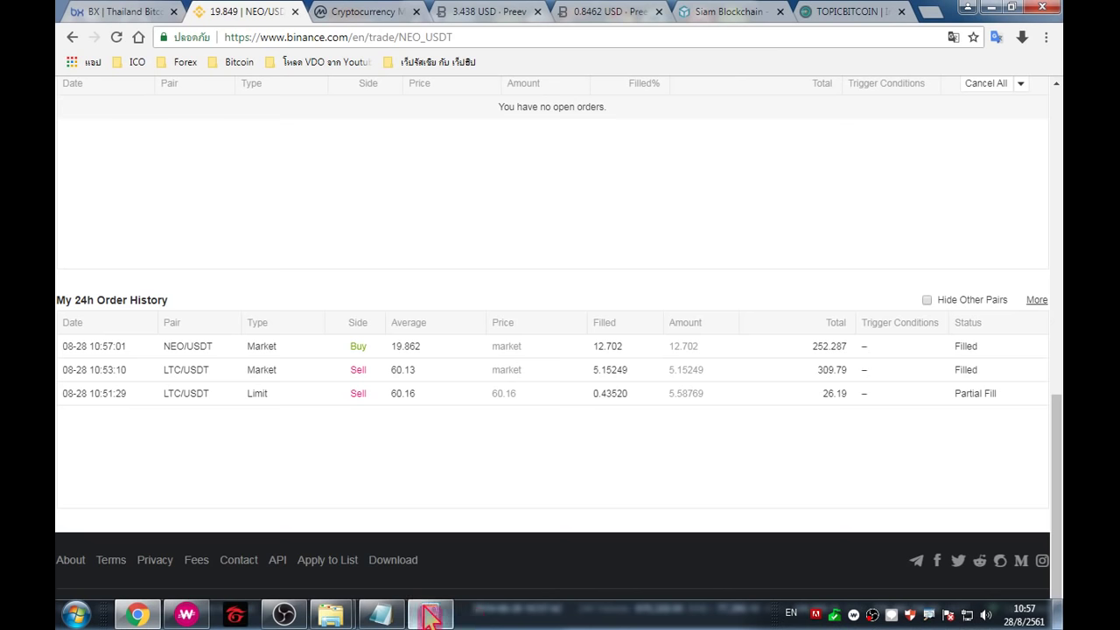
pyautogui.click(430, 615)
pyautogui.click(430, 615)
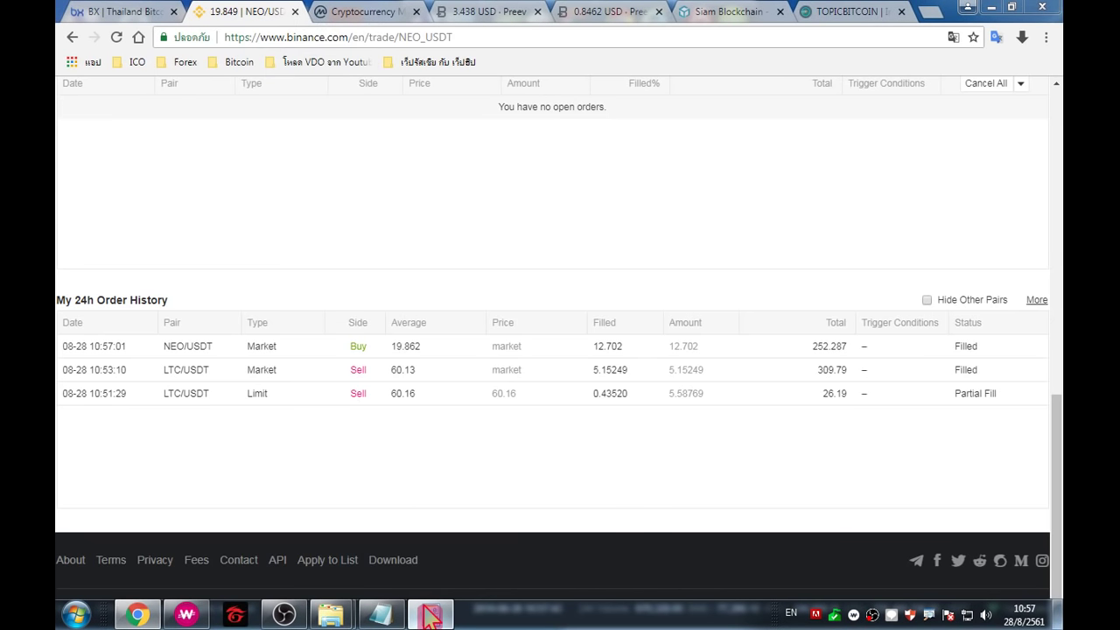
pyautogui.click(430, 615)
pyautogui.click(431, 615)
# Check the remaining 83.72316864 USDT in the Buy NEO panel of the USDT market
pyautogui.scroll(5, 522, 428)
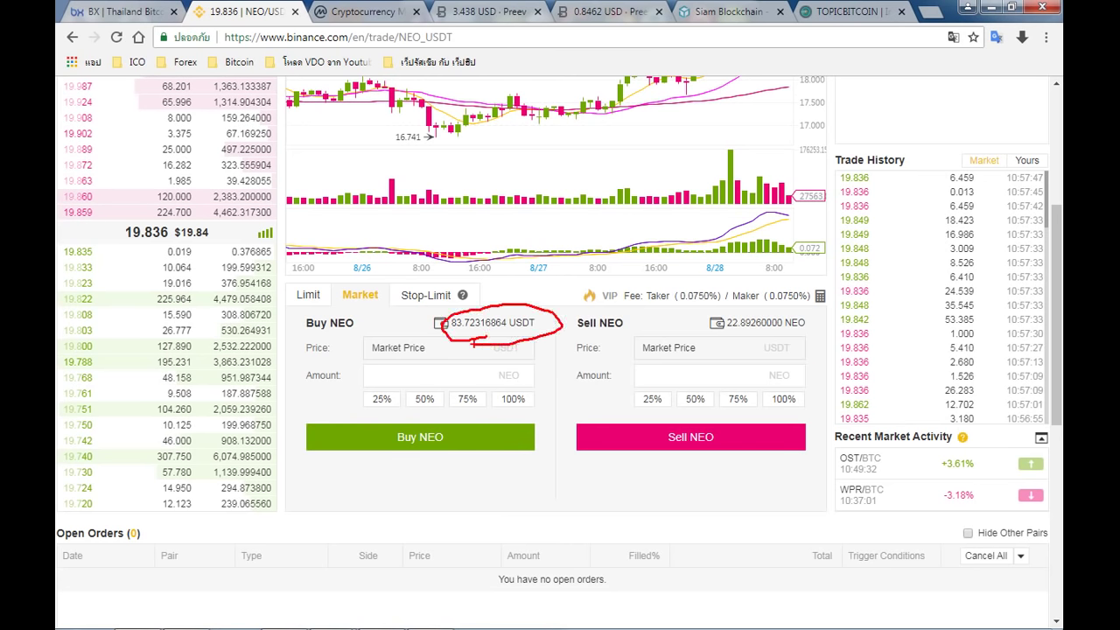
pyautogui.scroll(3, 571, 385)
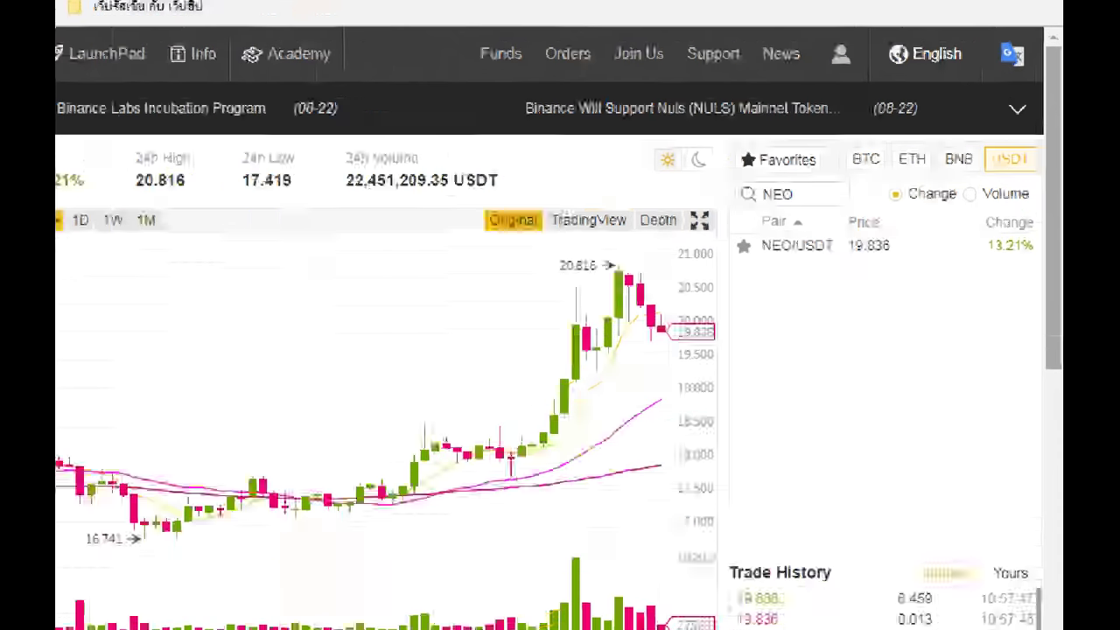
pyautogui.moveTo(987, 131)
pyautogui.mouseDown()
pyautogui.moveTo(979, 127)
pyautogui.moveTo(956, 175)
pyautogui.moveTo(1040, 145)
pyautogui.mouseUp()
pyautogui.moveTo(734, 226); pyautogui.dragTo(775, 219)
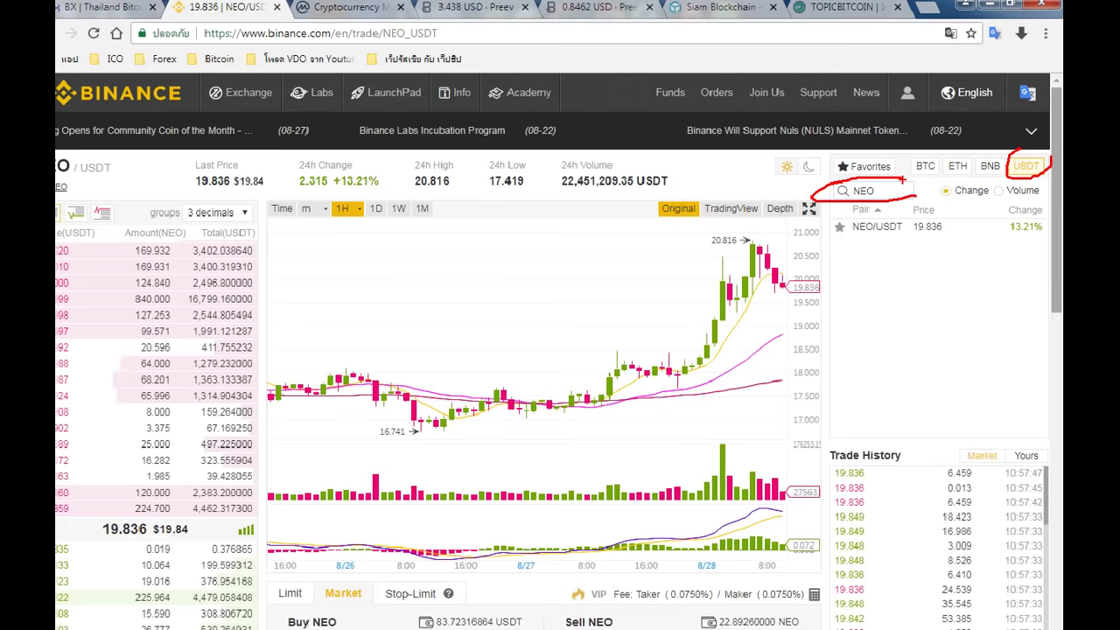
# Replace NEO with EOS in the pair search and open EOS/USDT, priced at 5.3235
pyautogui.click(917, 189)
pyautogui.press('BackSpace')
pyautogui.press('BackSpace')
pyautogui.press('BackSpace')
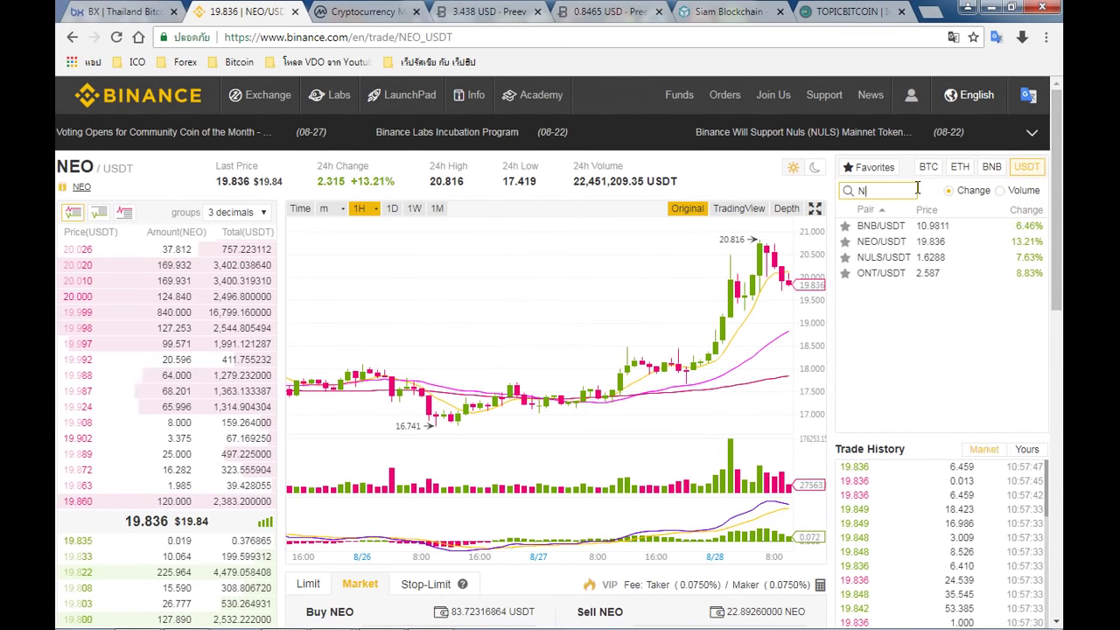
pyautogui.write('EOS')
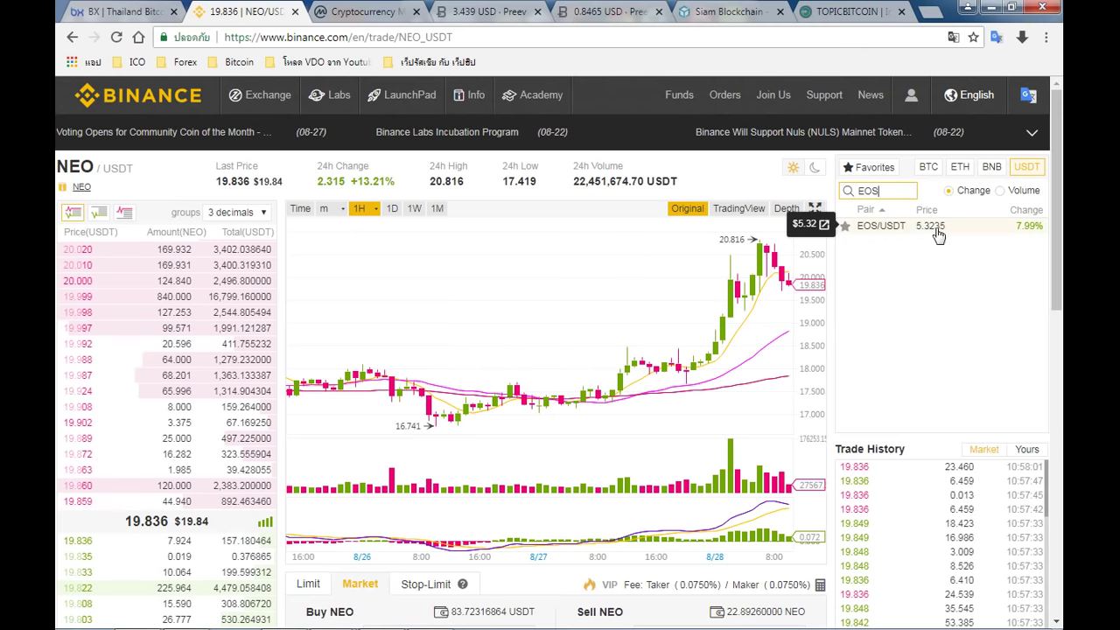
pyautogui.click(927, 229)
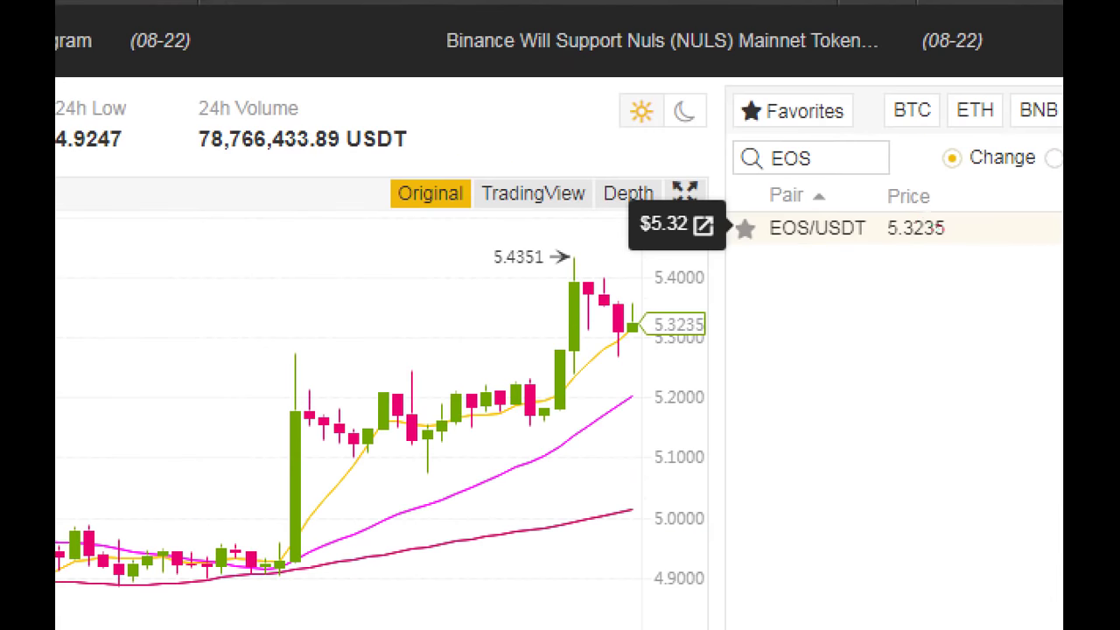
pyautogui.moveTo(928, 201)
pyautogui.mouseDown()
pyautogui.moveTo(919, 207)
pyautogui.moveTo(933, 192)
pyautogui.mouseUp()
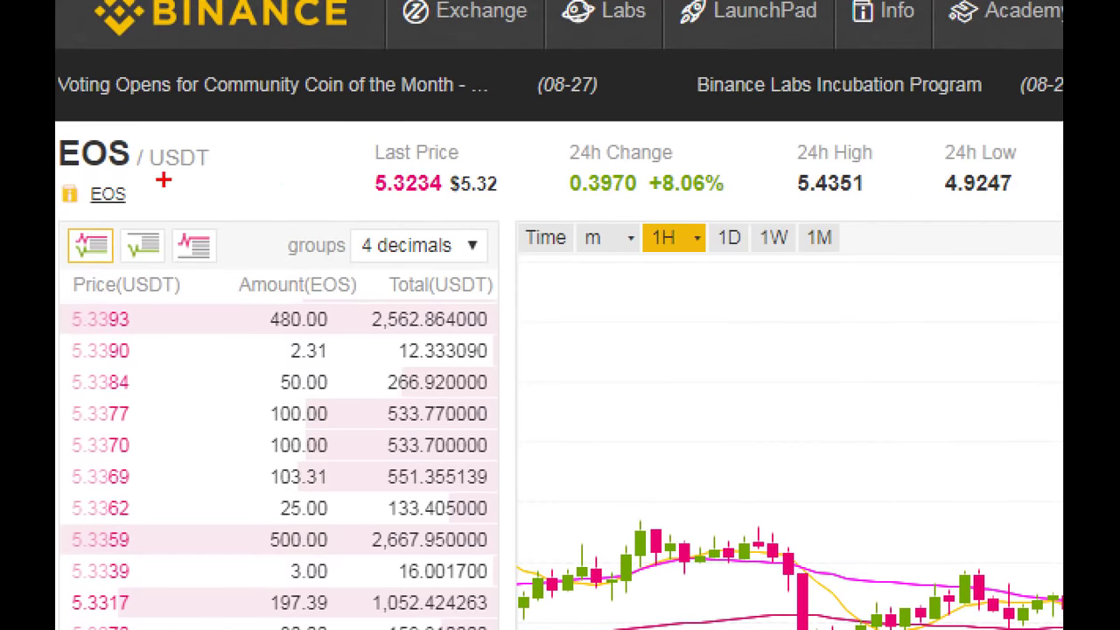
pyautogui.moveTo(87, 107); pyautogui.dragTo(217, 185)
# Buy 15.72 EOS at market with 100% of the remaining USDT
pyautogui.scroll(-4, 367, 350)
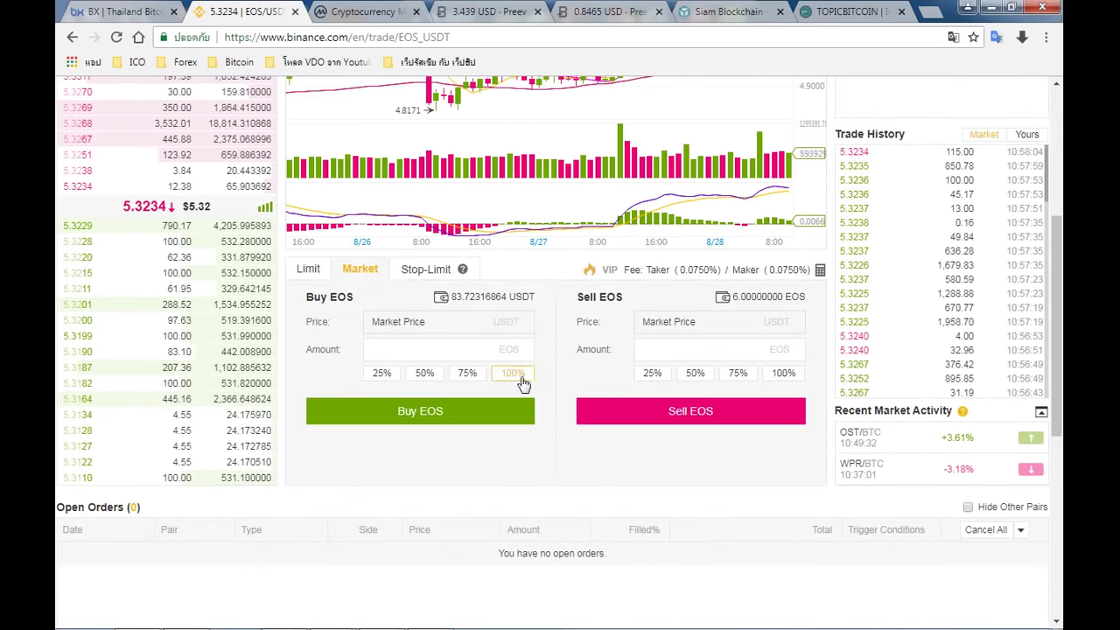
pyautogui.click(516, 374)
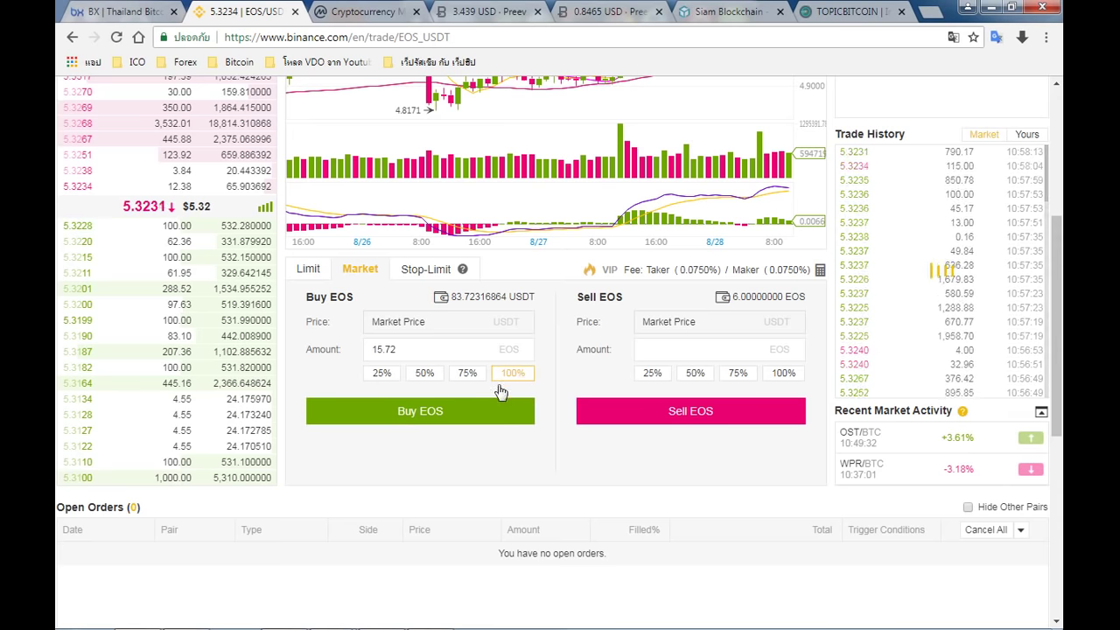
pyautogui.moveTo(409, 358); pyautogui.dragTo(437, 335)
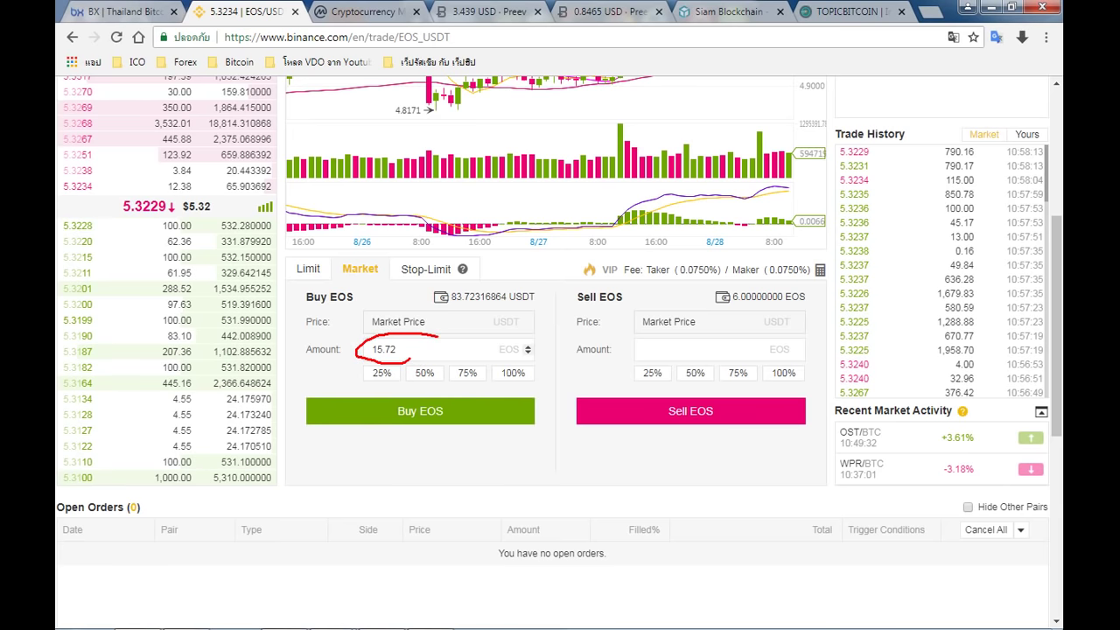
pyautogui.click(448, 419)
pyautogui.scroll(-5, 464, 462)
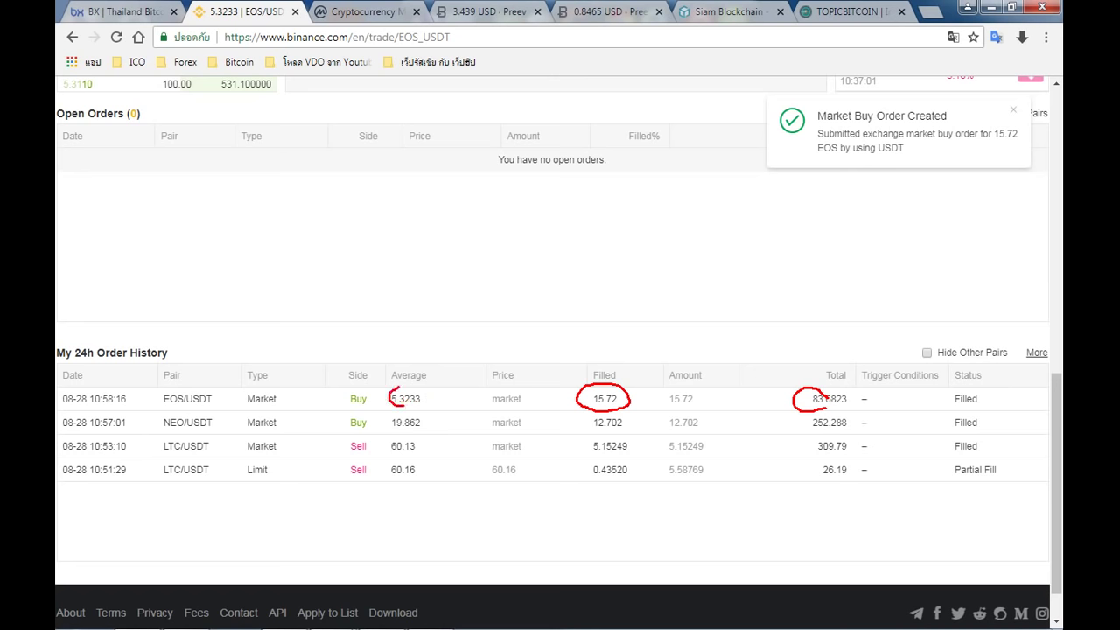
pyautogui.scroll(10, 622, 340)
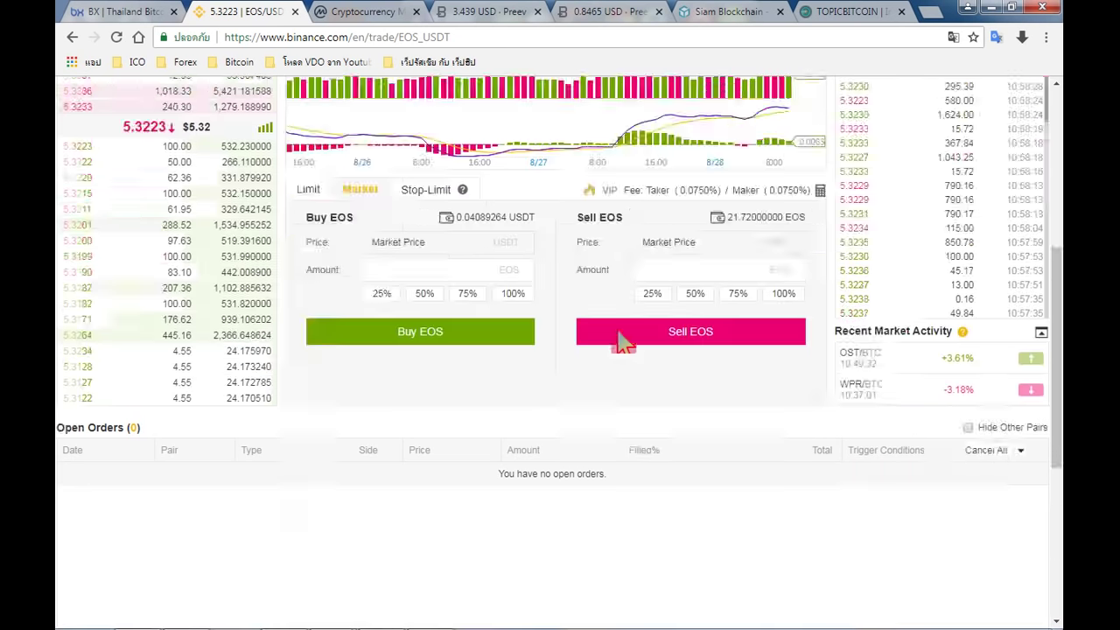
# Open the Funds Balances page and highlight the 22.8926 NEO total
pyautogui.moveTo(679, 95)
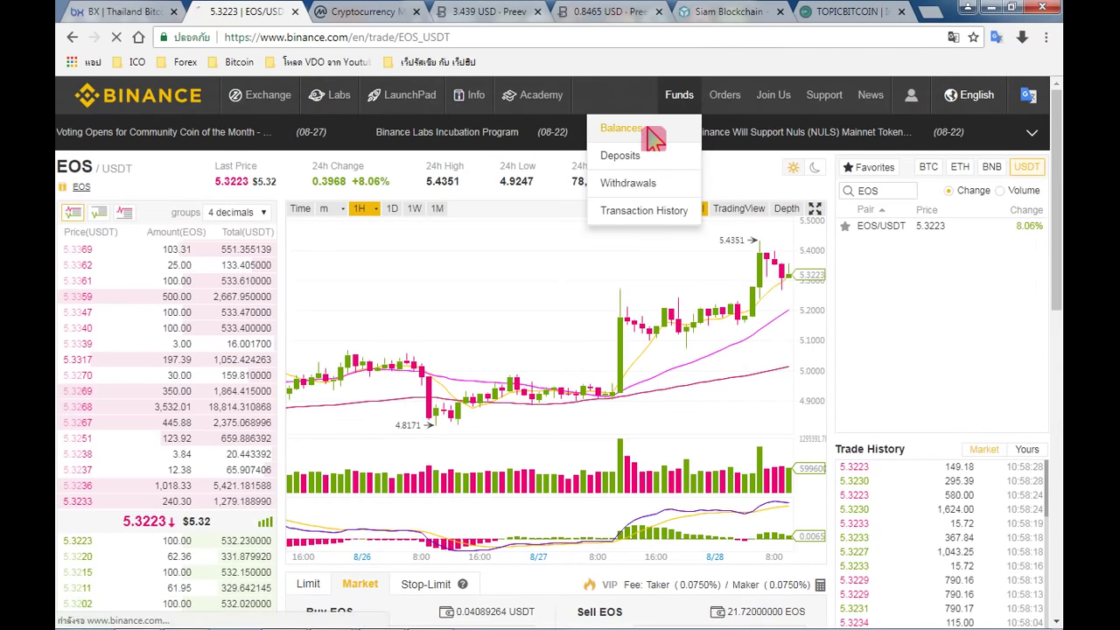
pyautogui.click(652, 134)
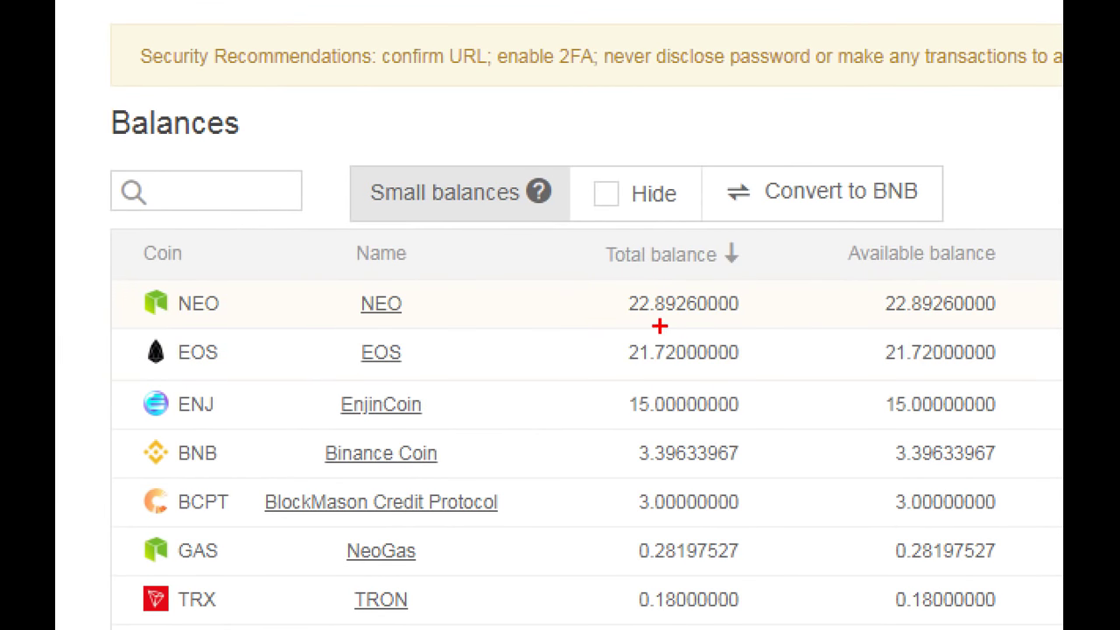
pyautogui.moveTo(673, 321)
pyautogui.mouseDown()
pyautogui.moveTo(628, 272)
pyautogui.moveTo(766, 294)
pyautogui.mouseUp()
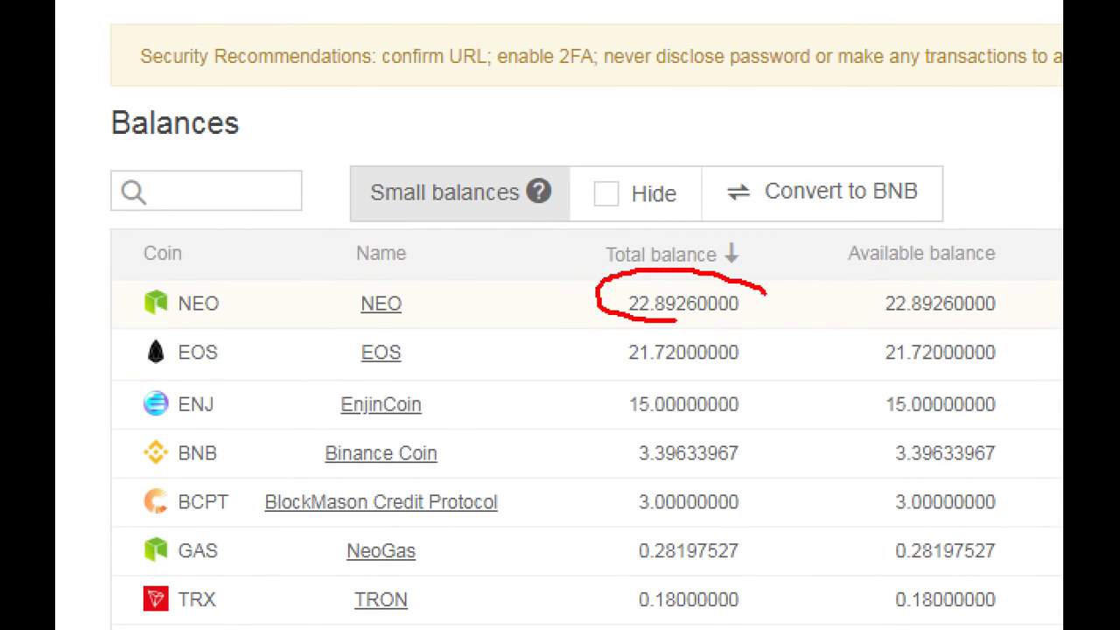
pyautogui.moveTo(676, 321); pyautogui.dragTo(767, 296)
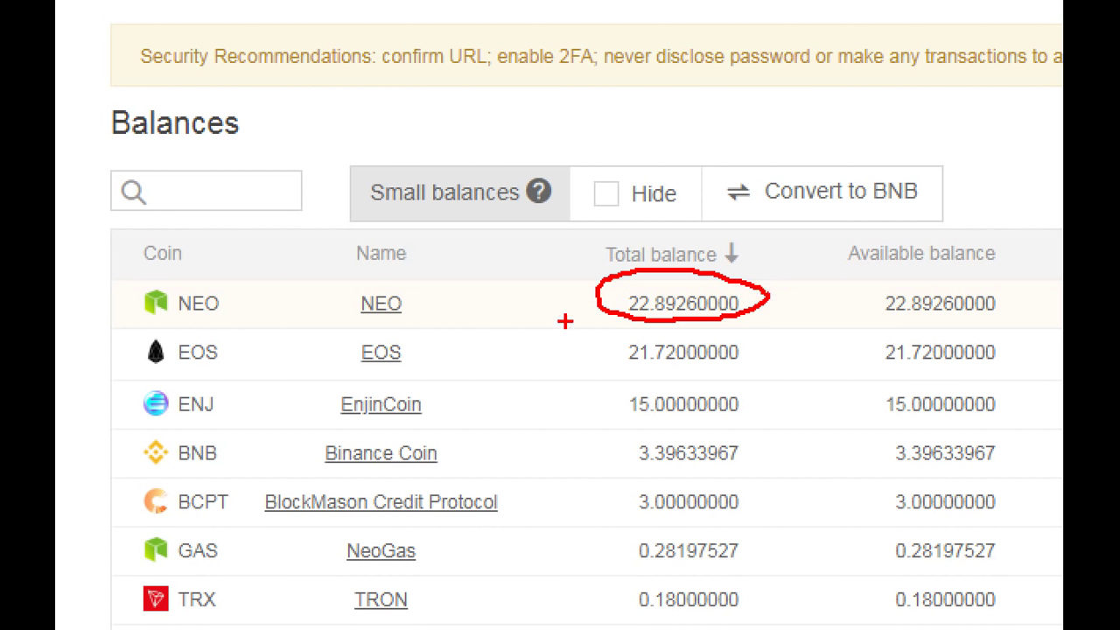
pyautogui.moveTo(225, 323)
pyautogui.mouseDown()
pyautogui.moveTo(149, 284)
pyautogui.moveTo(229, 322)
pyautogui.mouseUp()
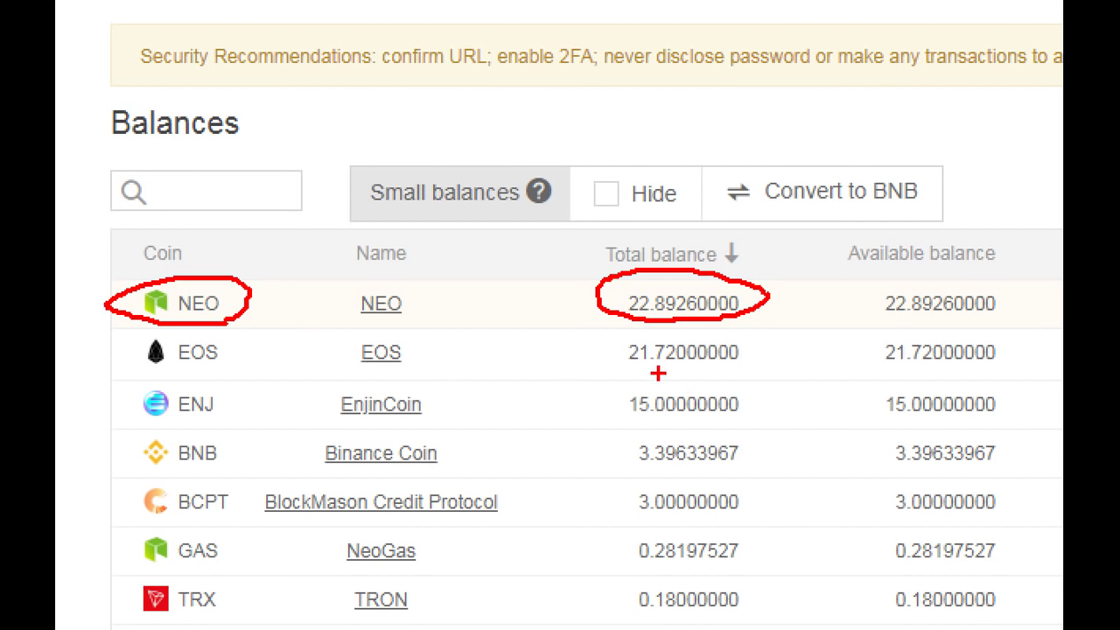
# Highlight the 21.72 EOS total balance alongside the NEO balance
pyautogui.moveTo(657, 374)
pyautogui.mouseDown()
pyautogui.moveTo(643, 319)
pyautogui.moveTo(635, 381)
pyautogui.mouseUp()
pyautogui.press('Escape')
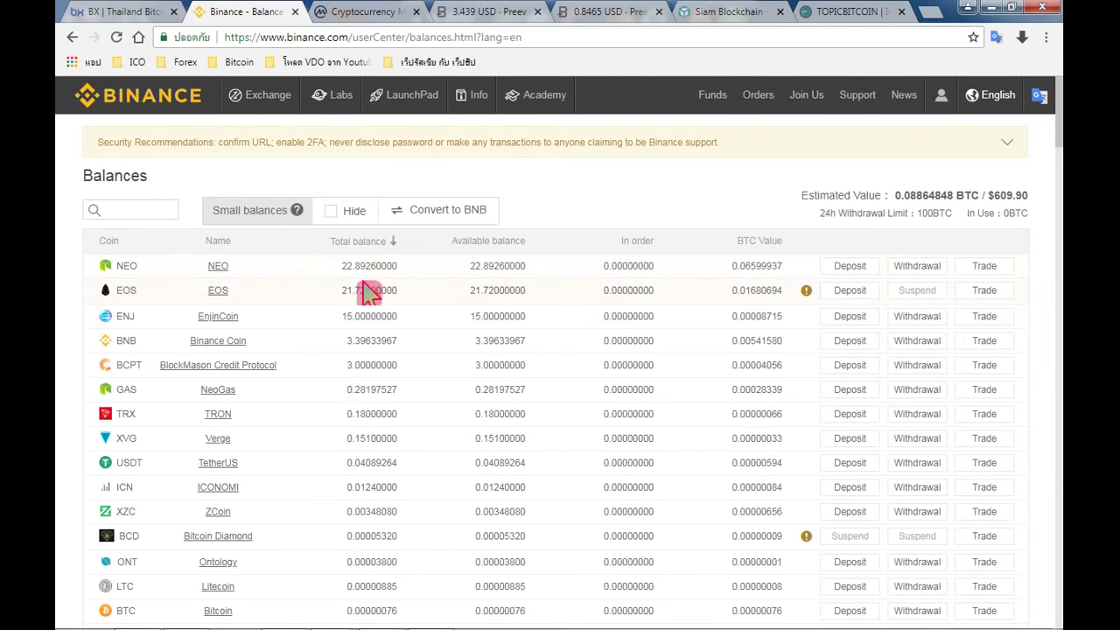
pyautogui.hotkey('ctrl', '2')
pyautogui.moveTo(363, 300); pyautogui.dragTo(366, 248)
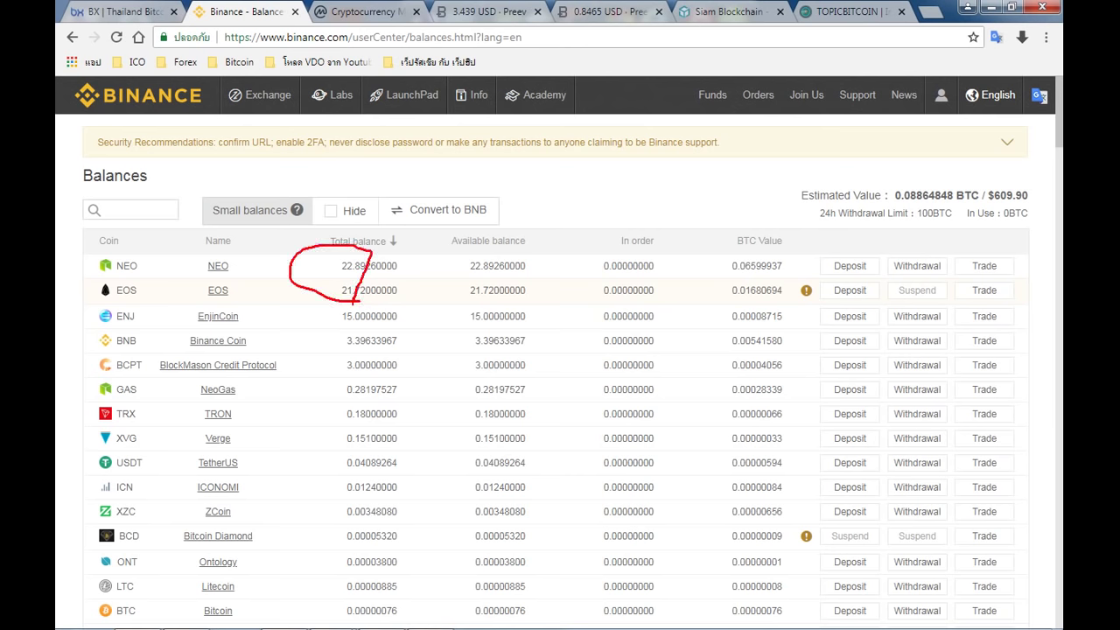
pyautogui.press('Escape')
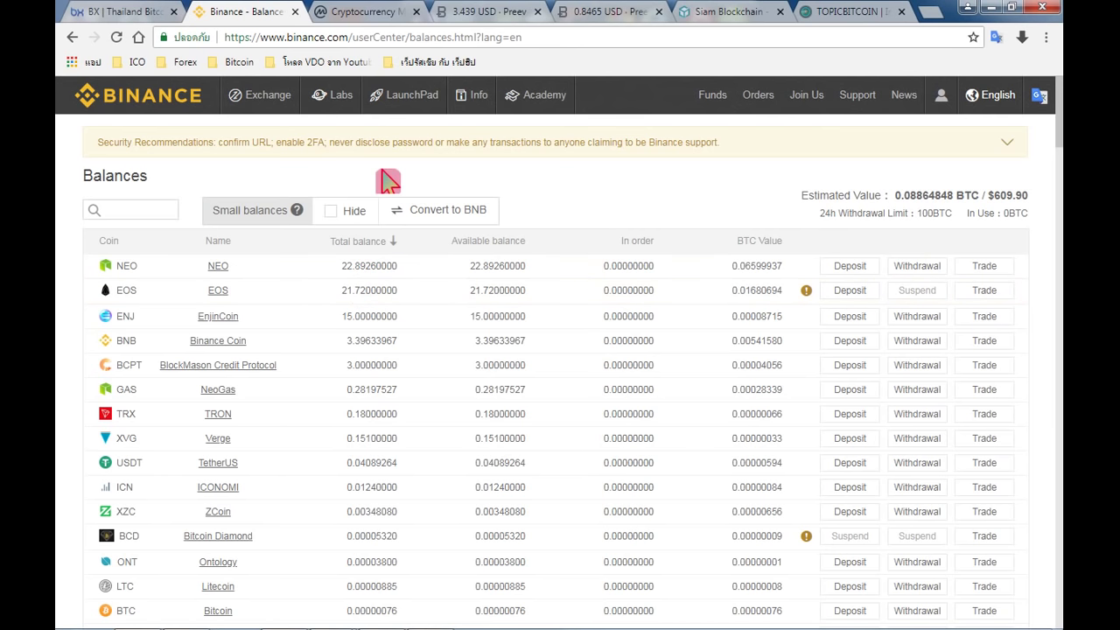
pyautogui.click(931, 12)
pyautogui.write('ww')
pyautogui.press('Return')
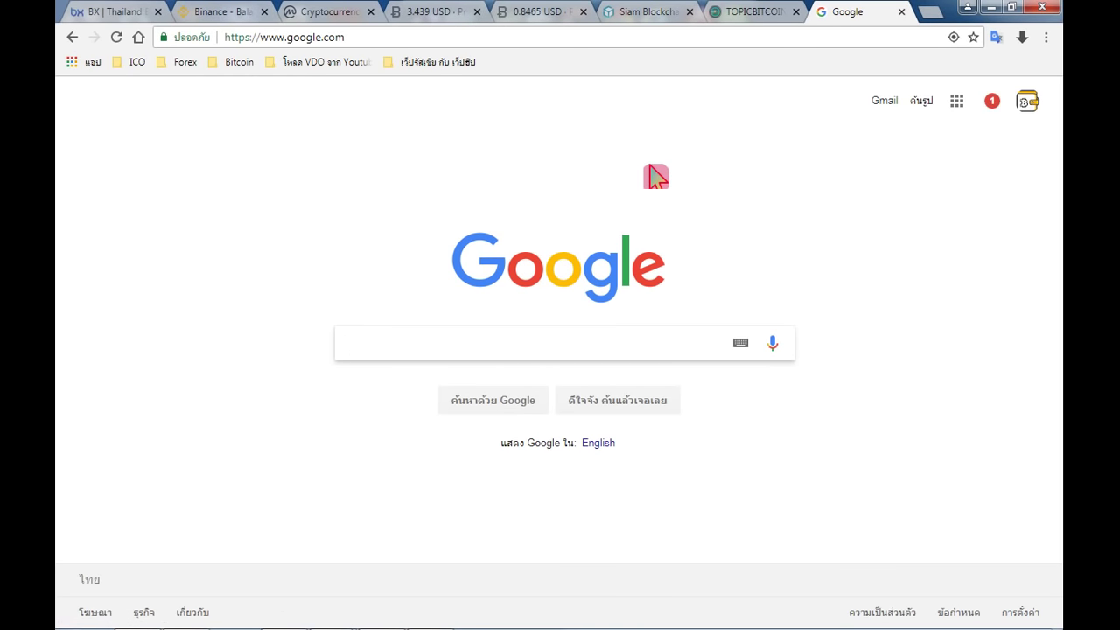
pyautogui.write('y')
pyautogui.press('Down')
pyautogui.press('Return')
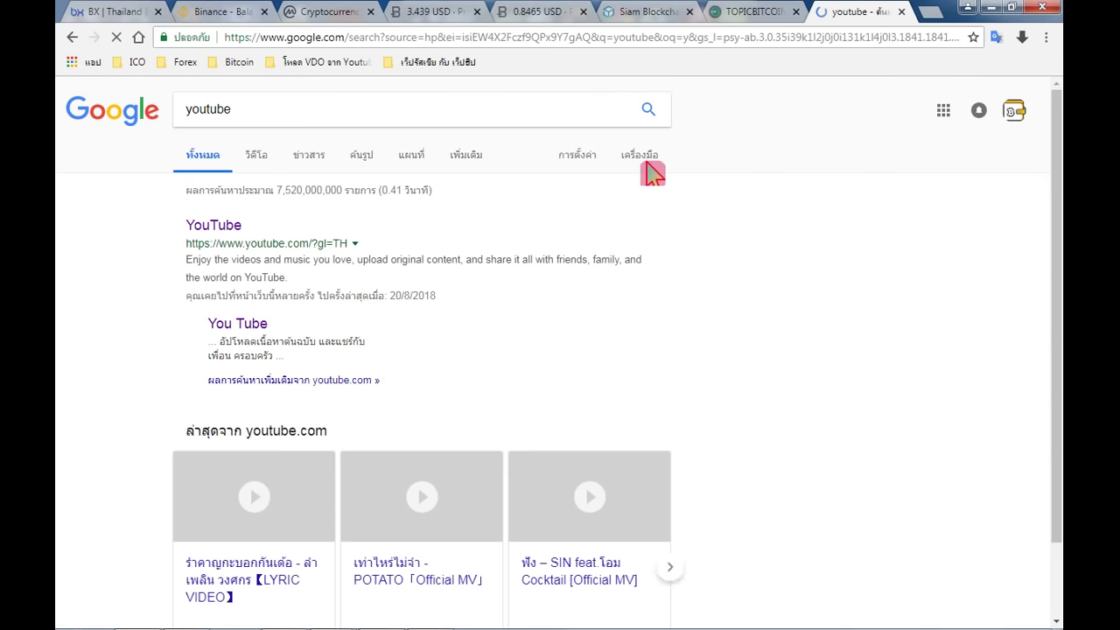
pyautogui.click(223, 229)
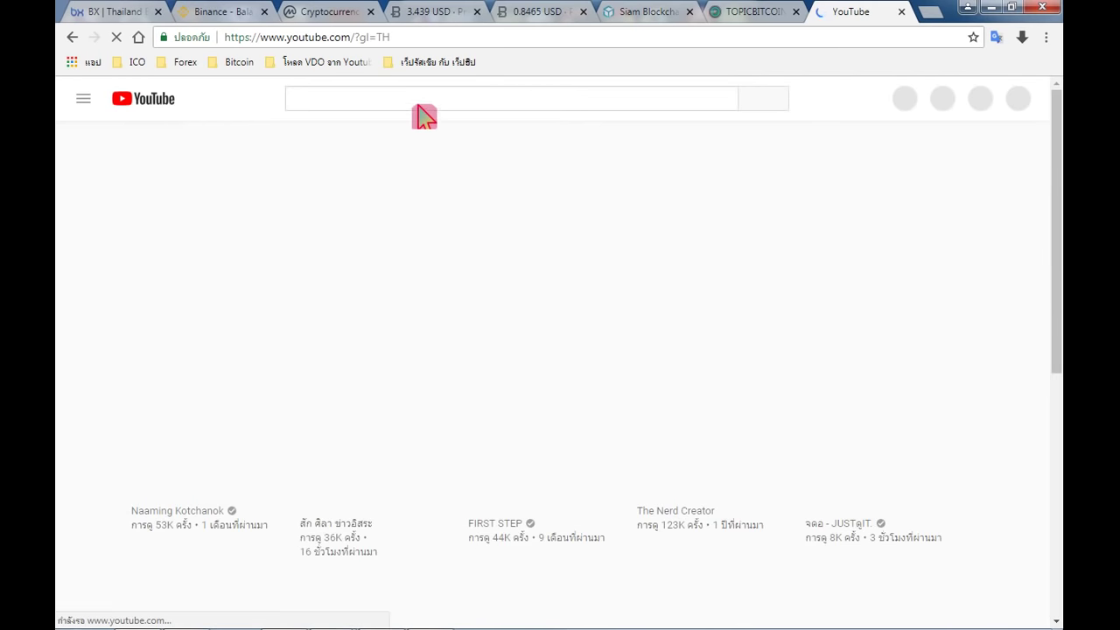
pyautogui.click(410, 99)
pyautogui.write('ค')
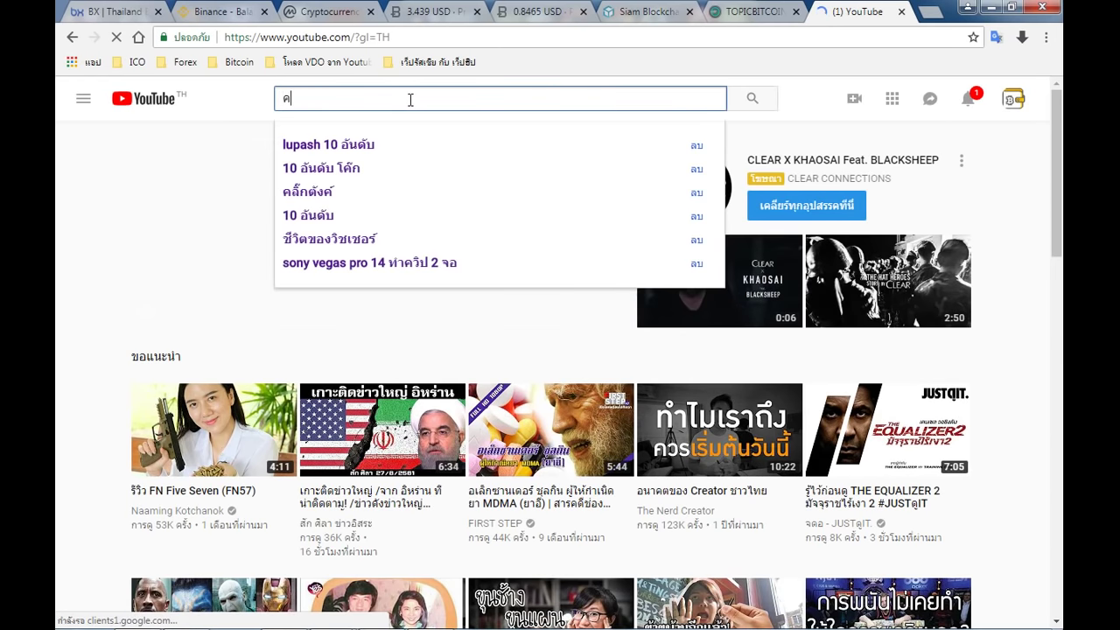
pyautogui.write('ลิ๊ก')
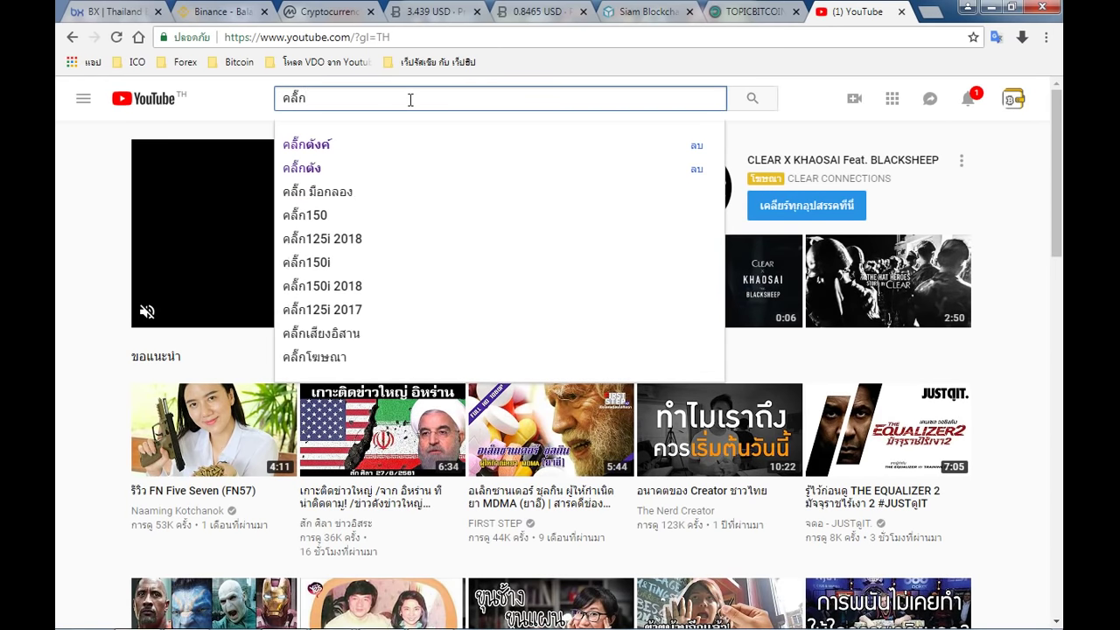
pyautogui.press('Down')
pyautogui.press('Return')
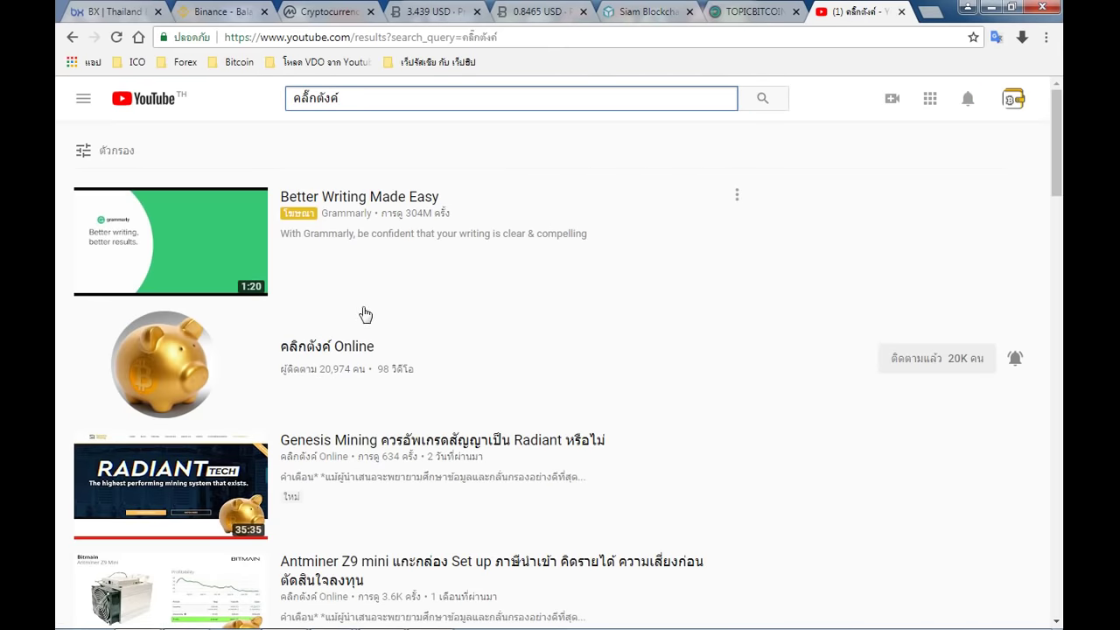
pyautogui.click(236, 362)
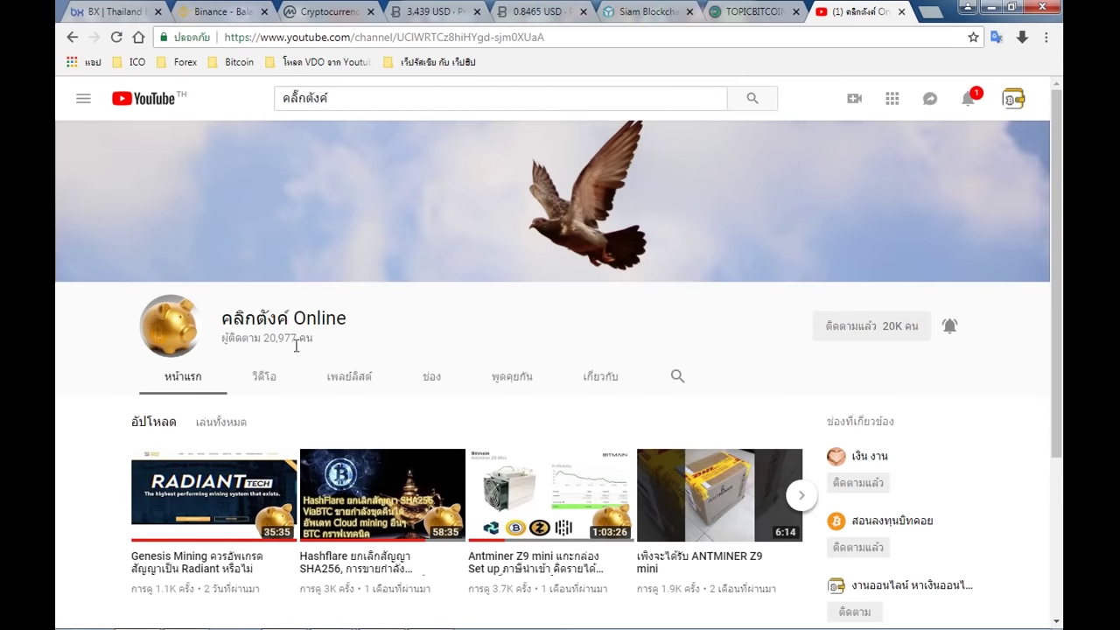
pyautogui.click(268, 377)
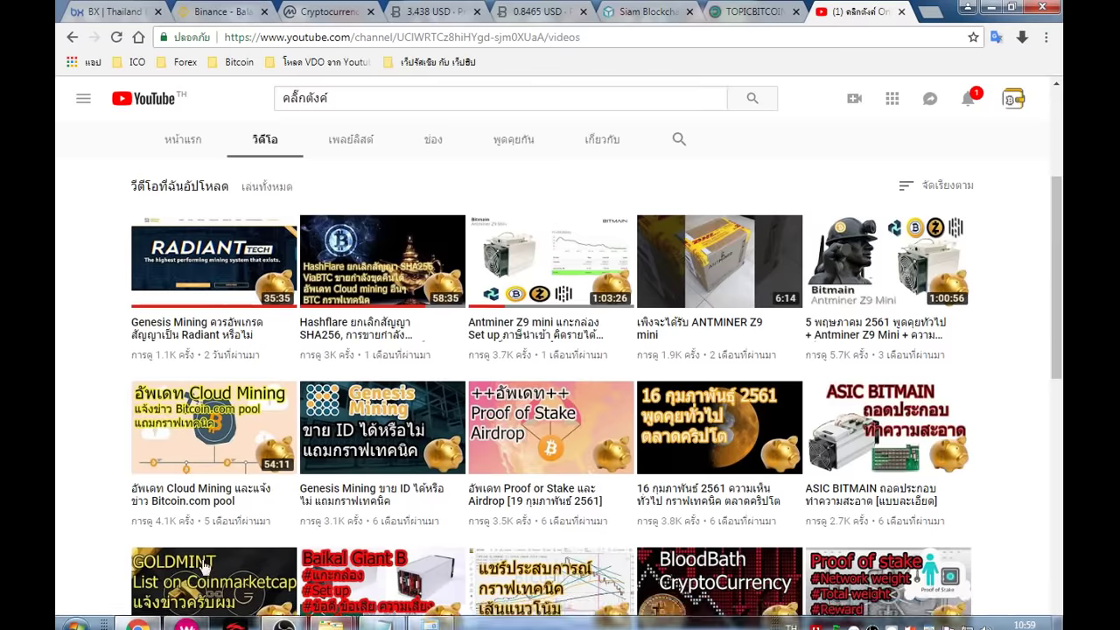
pyautogui.scroll(-3, 127, 394)
pyautogui.scroll(-2, 136, 396)
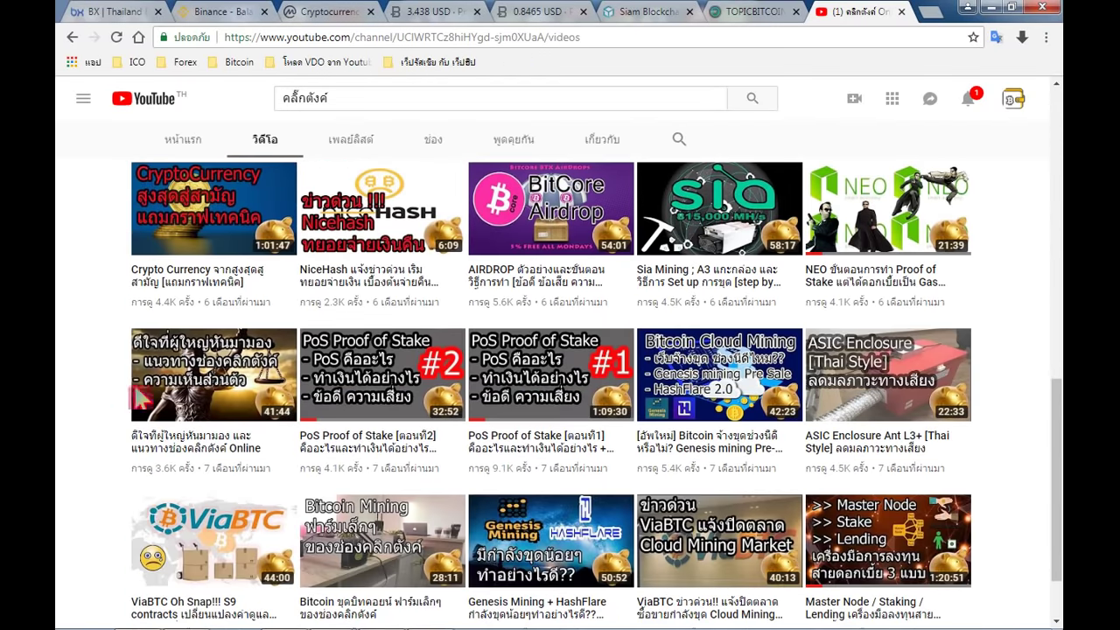
pyautogui.scroll(2, 140, 399)
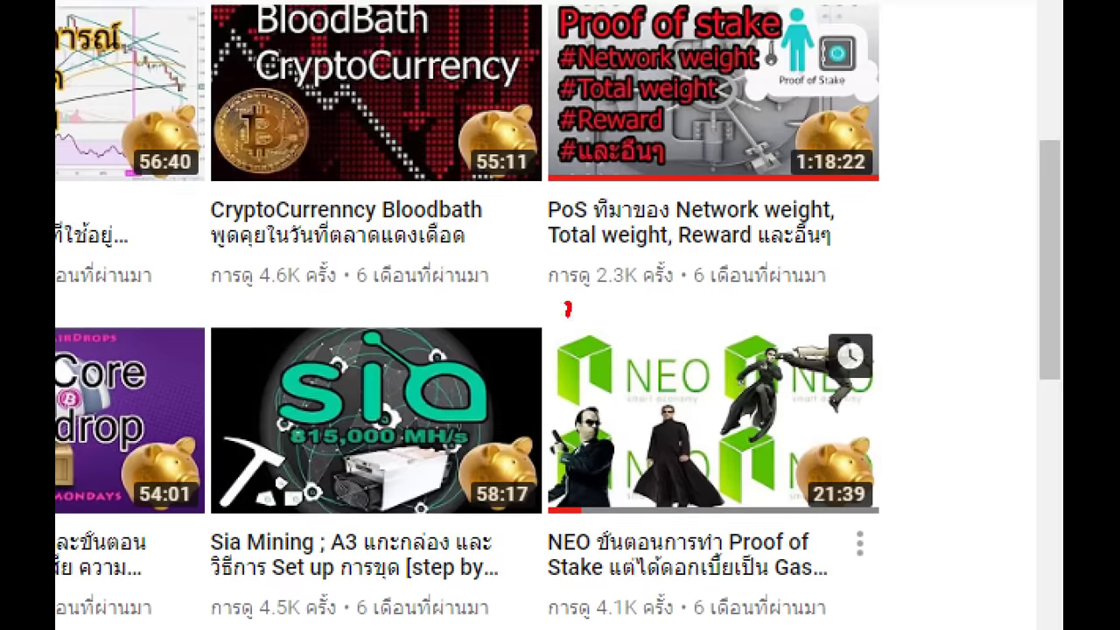
pyautogui.moveTo(568, 311)
pyautogui.mouseDown()
pyautogui.moveTo(560, 568)
pyautogui.moveTo(996, 348)
pyautogui.moveTo(518, 270)
pyautogui.mouseUp()
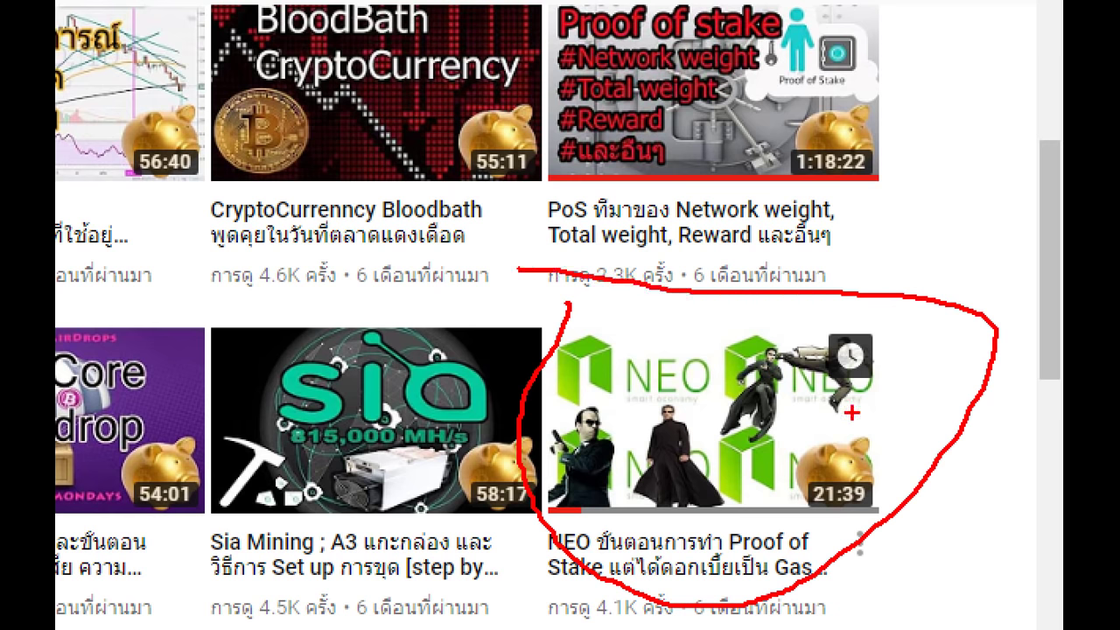
pyautogui.press('Escape')
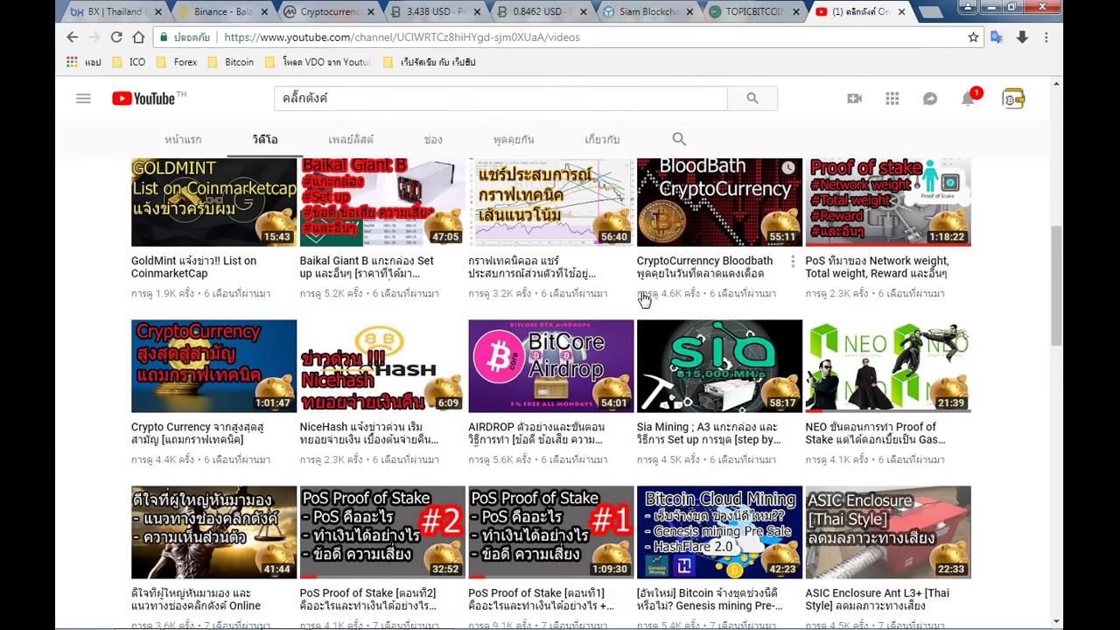
pyautogui.scroll(-2, 543, 357)
pyautogui.scroll(3, 479, 401)
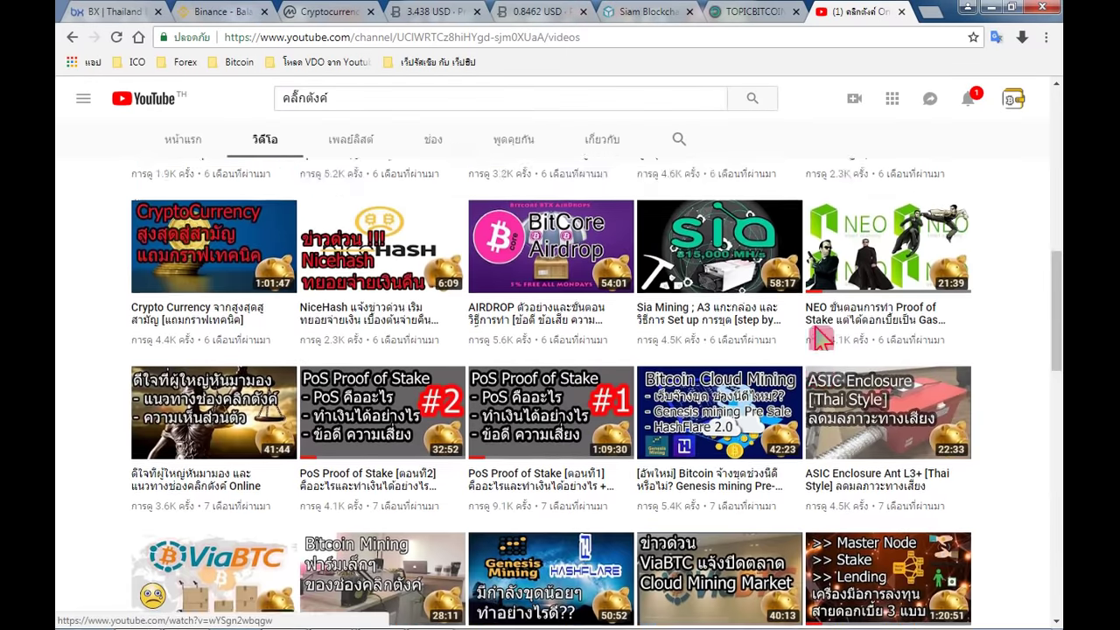
pyautogui.scroll(1, 479, 401)
pyautogui.scroll(-4, 495, 400)
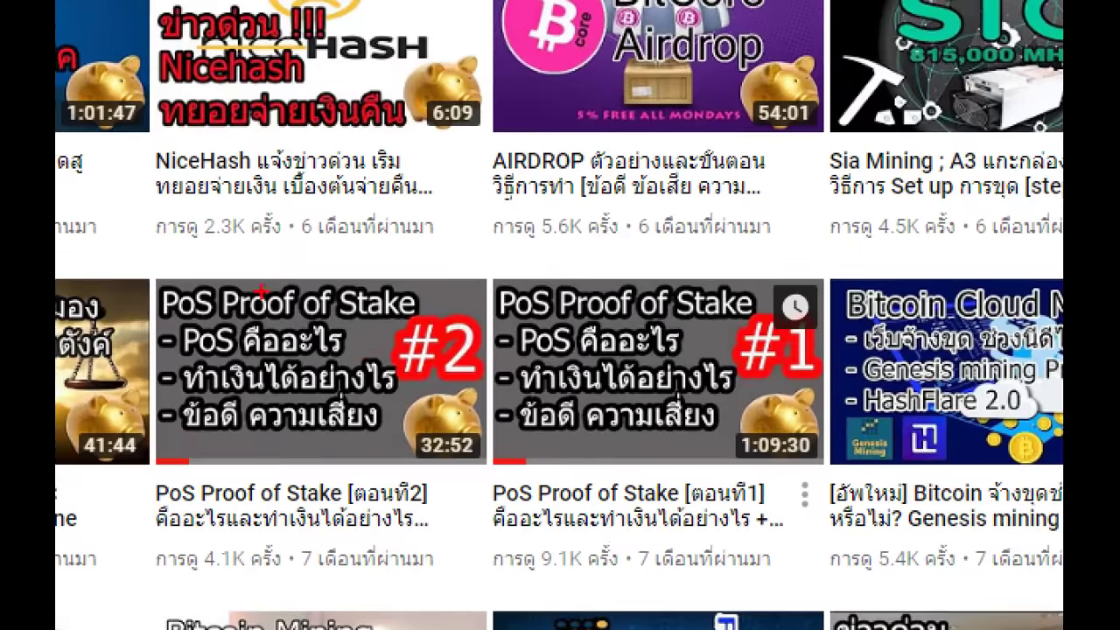
pyautogui.moveTo(212, 239)
pyautogui.mouseDown()
pyautogui.moveTo(174, 298)
pyautogui.moveTo(256, 472)
pyautogui.moveTo(713, 362)
pyautogui.moveTo(464, 208)
pyautogui.moveTo(208, 241)
pyautogui.mouseUp()
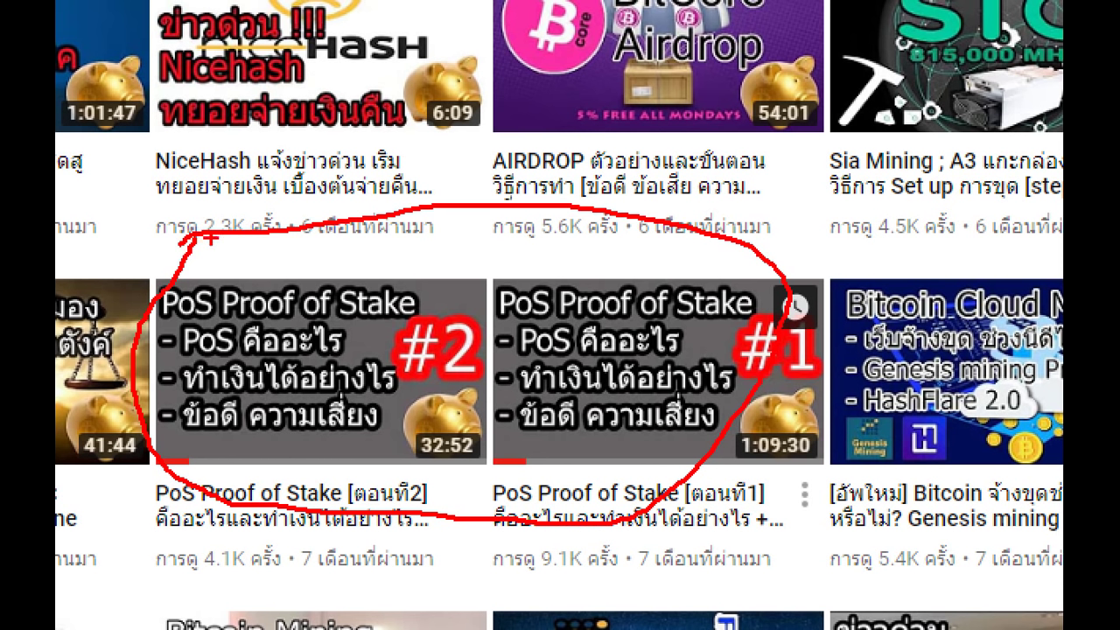
pyautogui.moveTo(432, 271)
pyautogui.mouseDown()
pyautogui.moveTo(332, 270)
pyautogui.moveTo(250, 416)
pyautogui.moveTo(727, 410)
pyautogui.moveTo(438, 231)
pyautogui.moveTo(346, 263)
pyautogui.mouseUp()
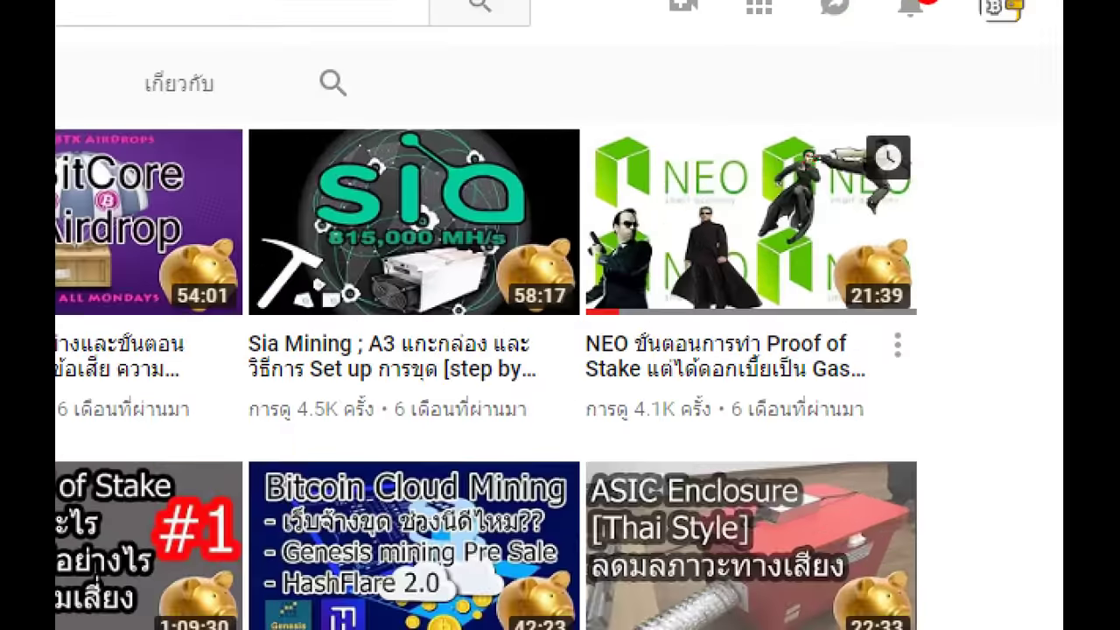
pyautogui.moveTo(744, 101)
pyautogui.mouseDown()
pyautogui.moveTo(639, 157)
pyautogui.moveTo(740, 103)
pyautogui.mouseUp()
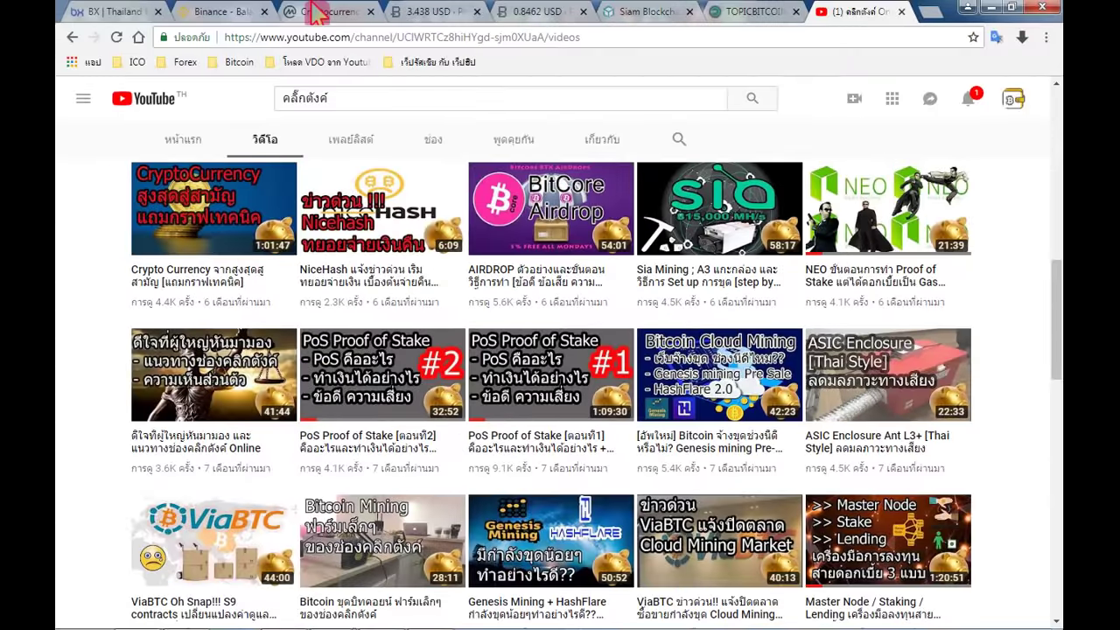
# Return to the Binance balances and open the Calculator cleared to 0
pyautogui.click(229, 12)
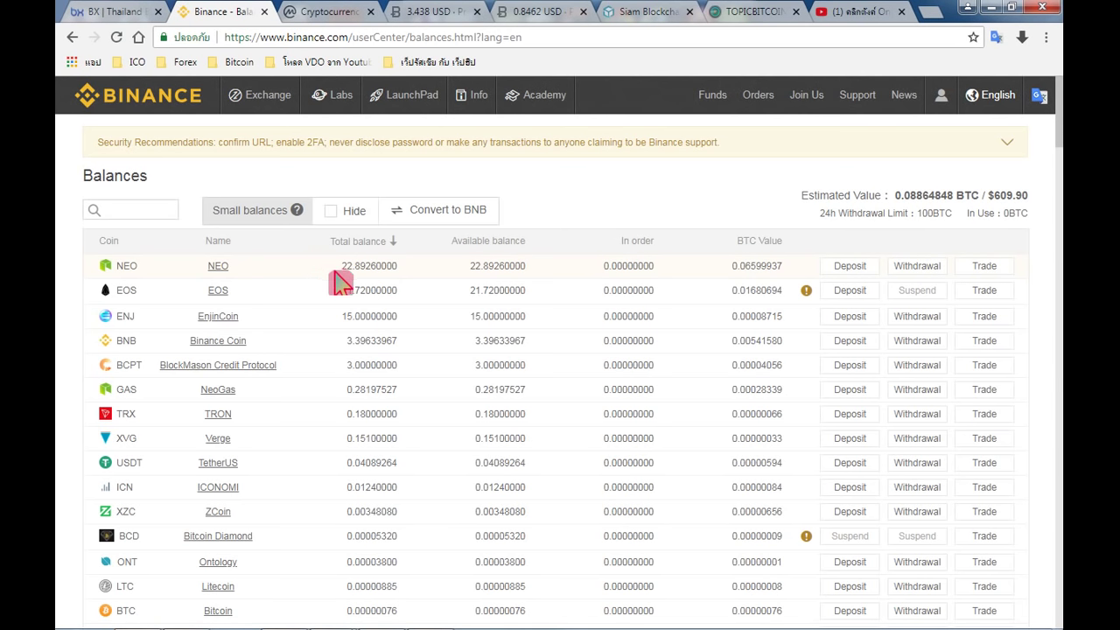
pyautogui.moveTo(310, 267); pyautogui.dragTo(371, 272)
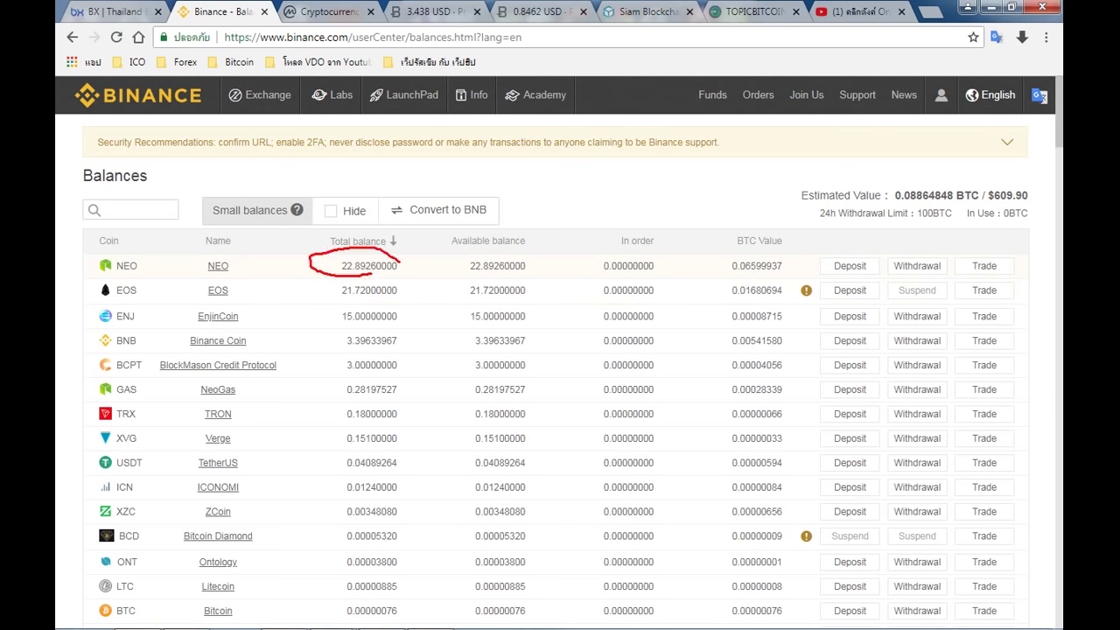
pyautogui.rightClick(350, 278)
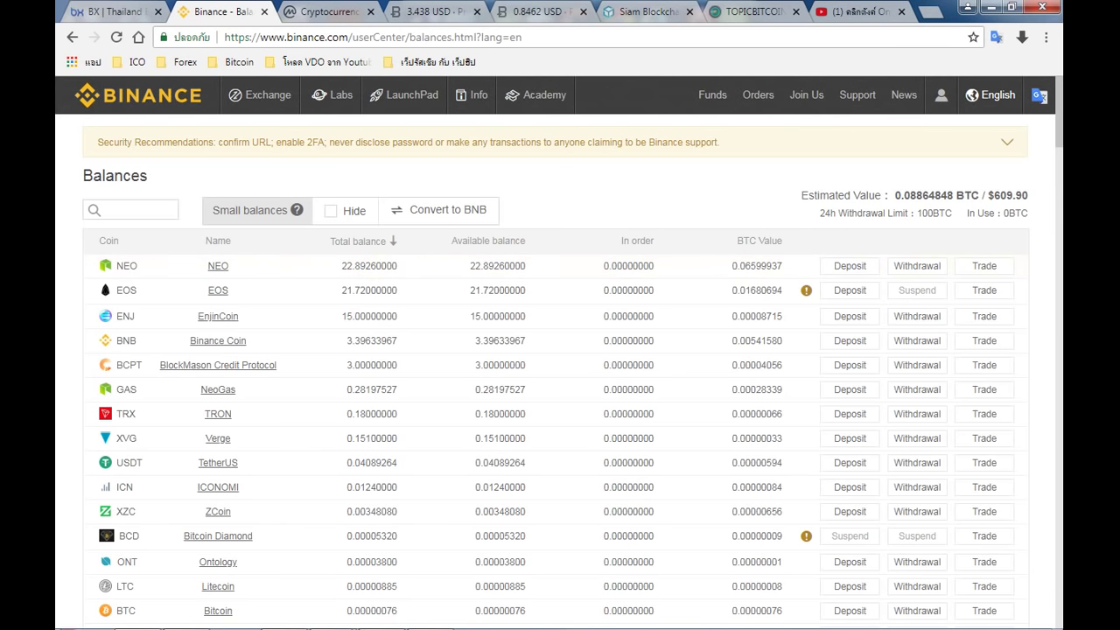
pyautogui.click(429, 615)
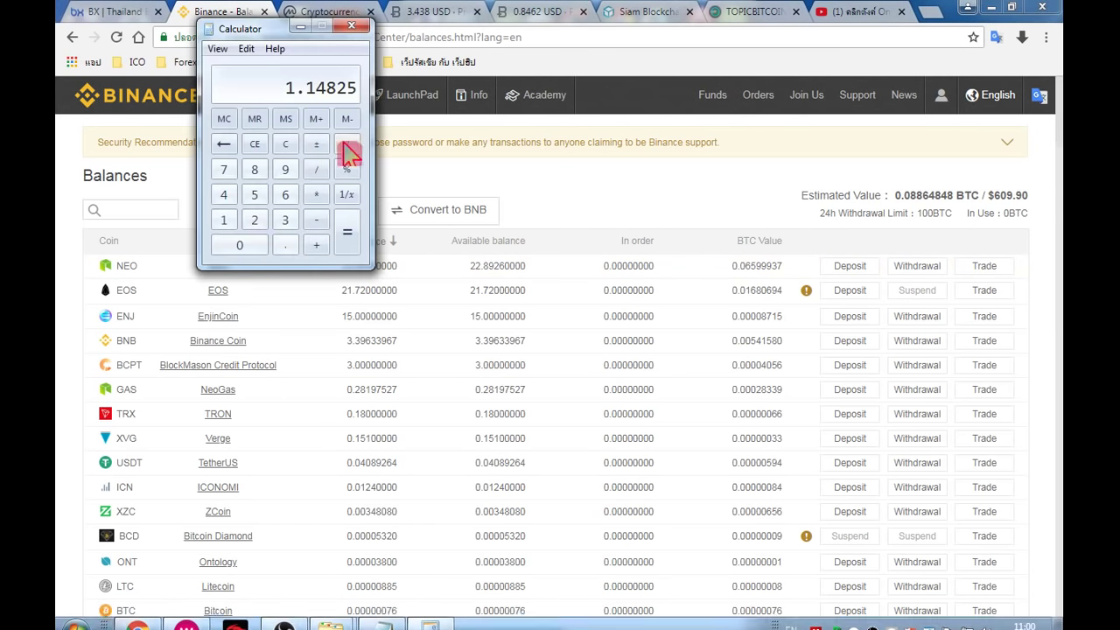
pyautogui.click(298, 145)
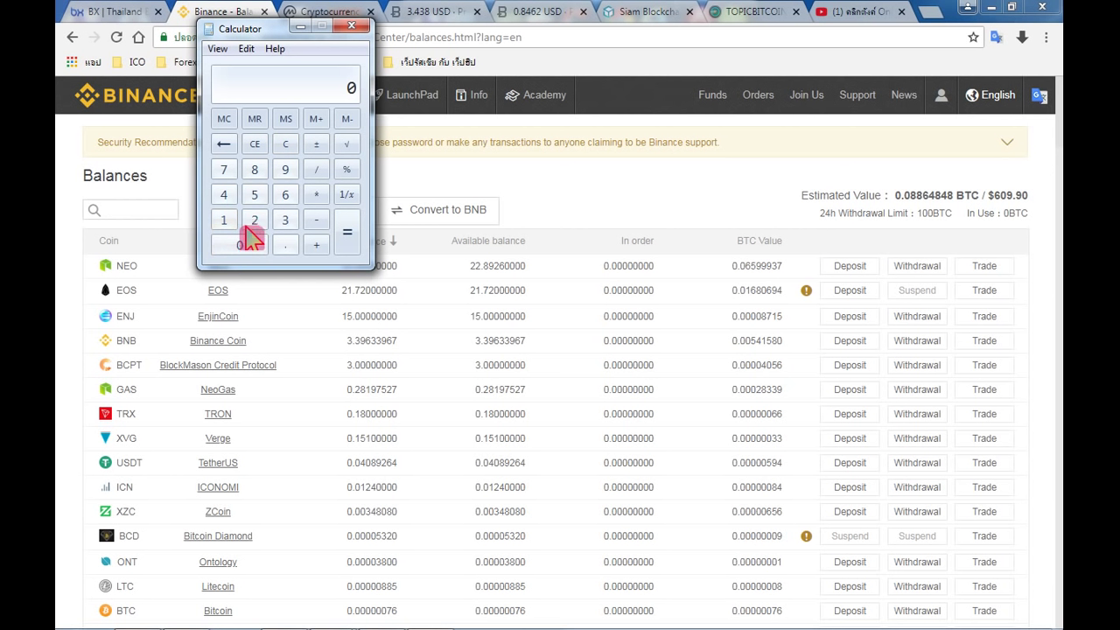
# Calculate 12 × 500 × 33 = 198000
pyautogui.click(223, 219)
pyautogui.click(254, 220)
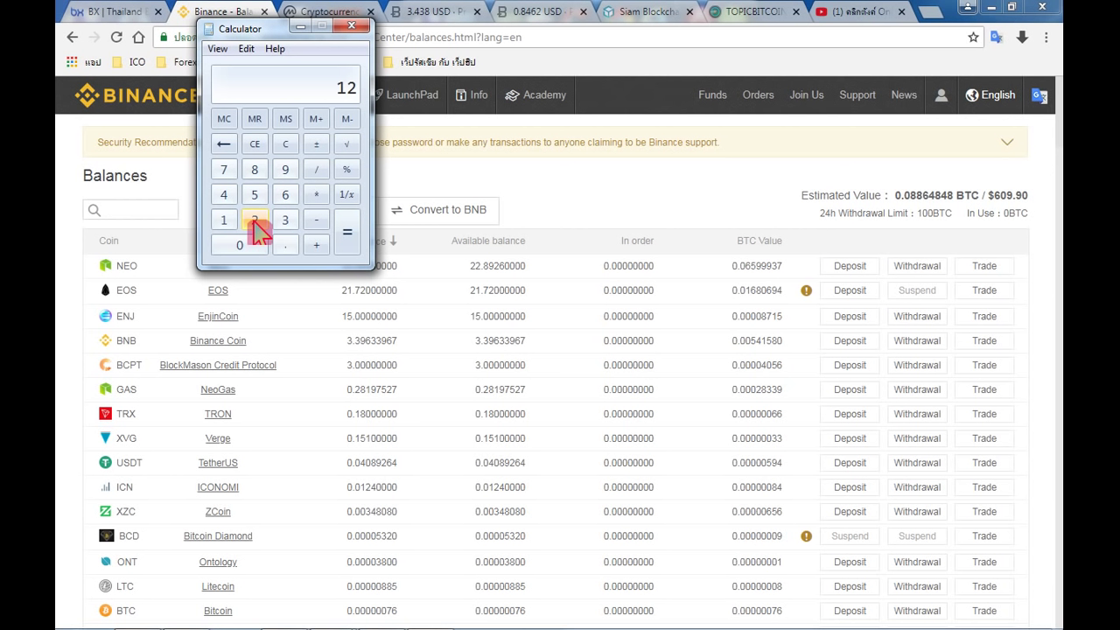
pyautogui.click(316, 196)
pyautogui.click(254, 196)
pyautogui.click(262, 248)
pyautogui.click(263, 249)
pyautogui.click(351, 241)
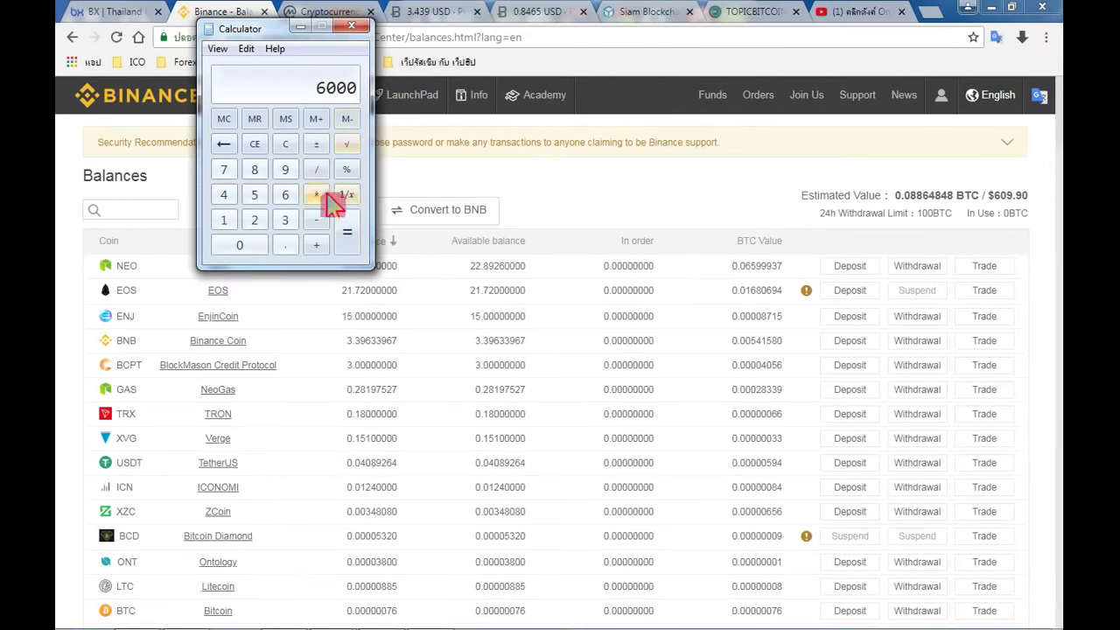
pyautogui.click(316, 195)
pyautogui.click(285, 220)
pyautogui.click(284, 219)
pyautogui.click(354, 240)
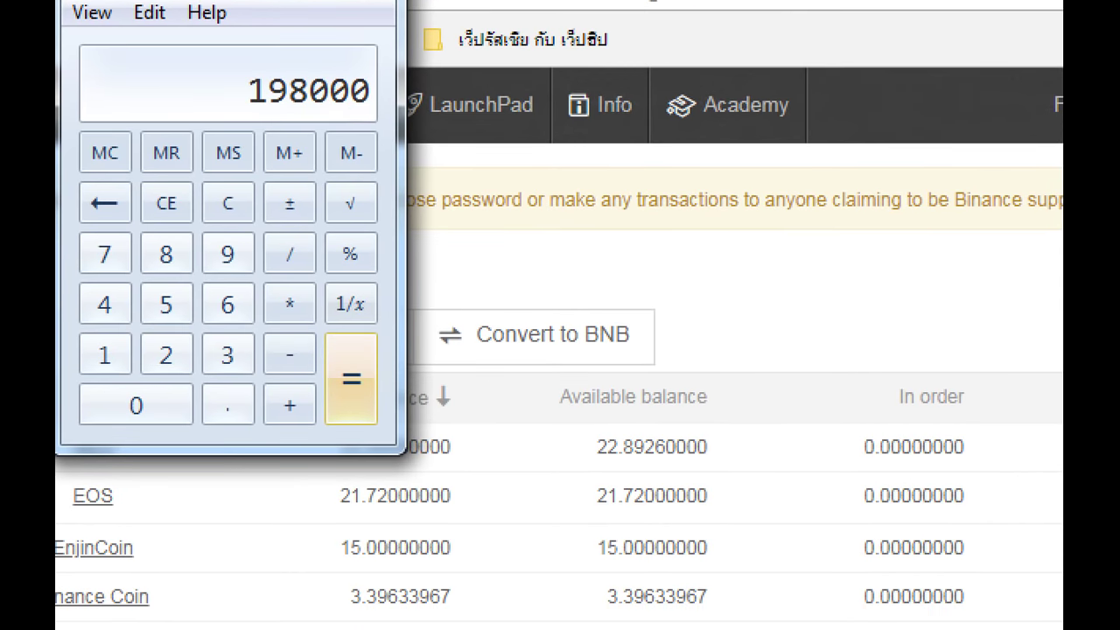
pyautogui.moveTo(379, 125)
pyautogui.mouseDown()
pyautogui.moveTo(413, 58)
pyautogui.moveTo(350, 154)
pyautogui.mouseUp()
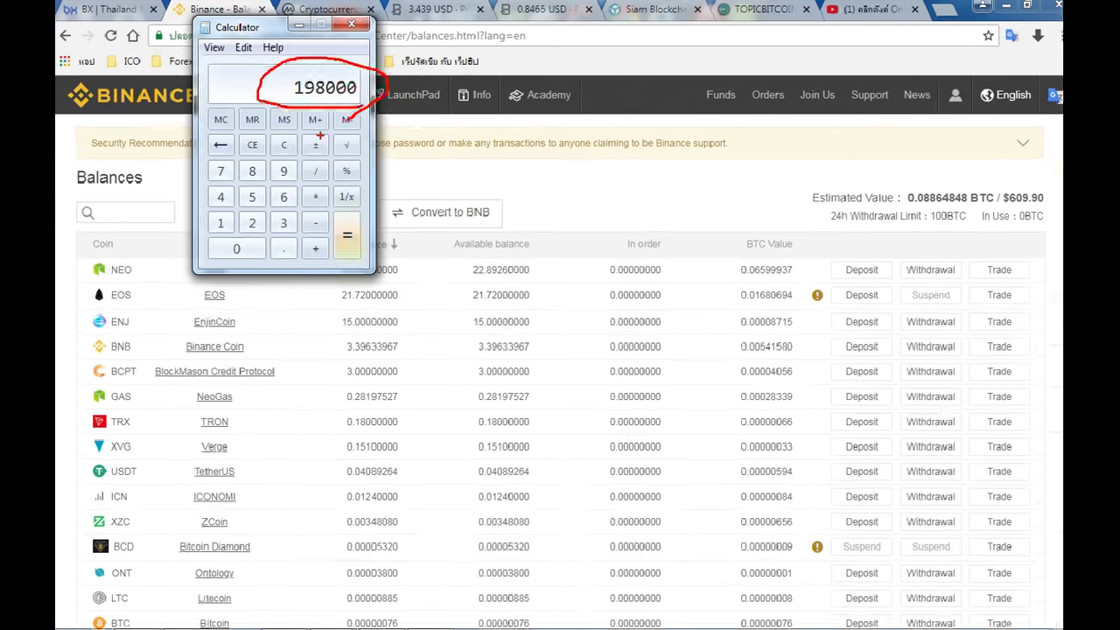
pyautogui.press('Escape')
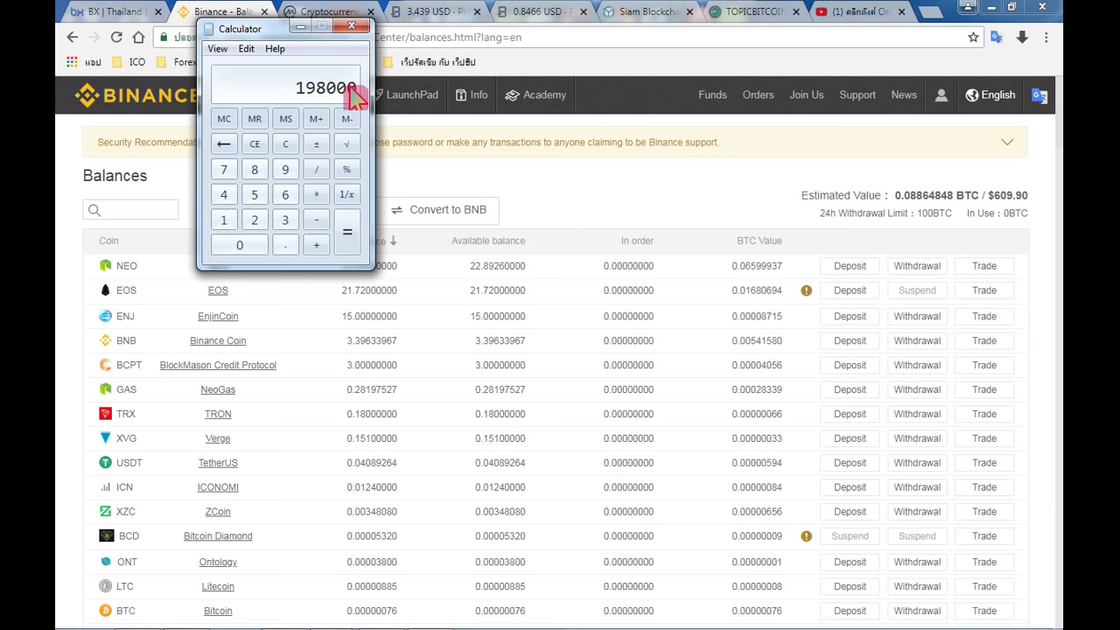
# Move the Calculator to the right, clear it, and mark the NEO row
pyautogui.moveTo(273, 35); pyautogui.dragTo(610, 104)
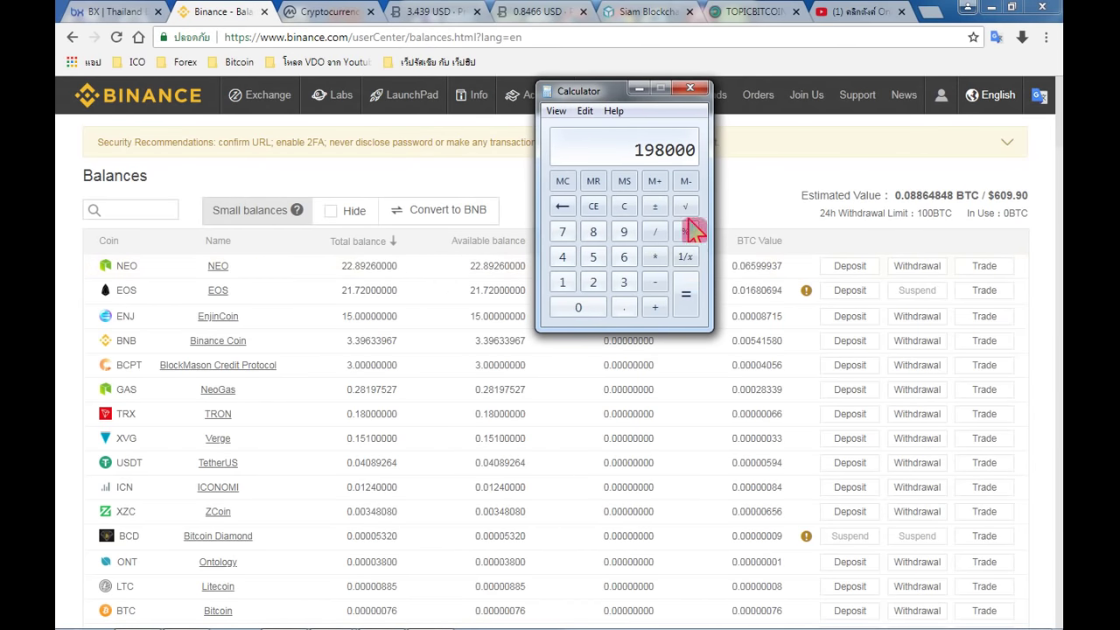
pyautogui.click(624, 206)
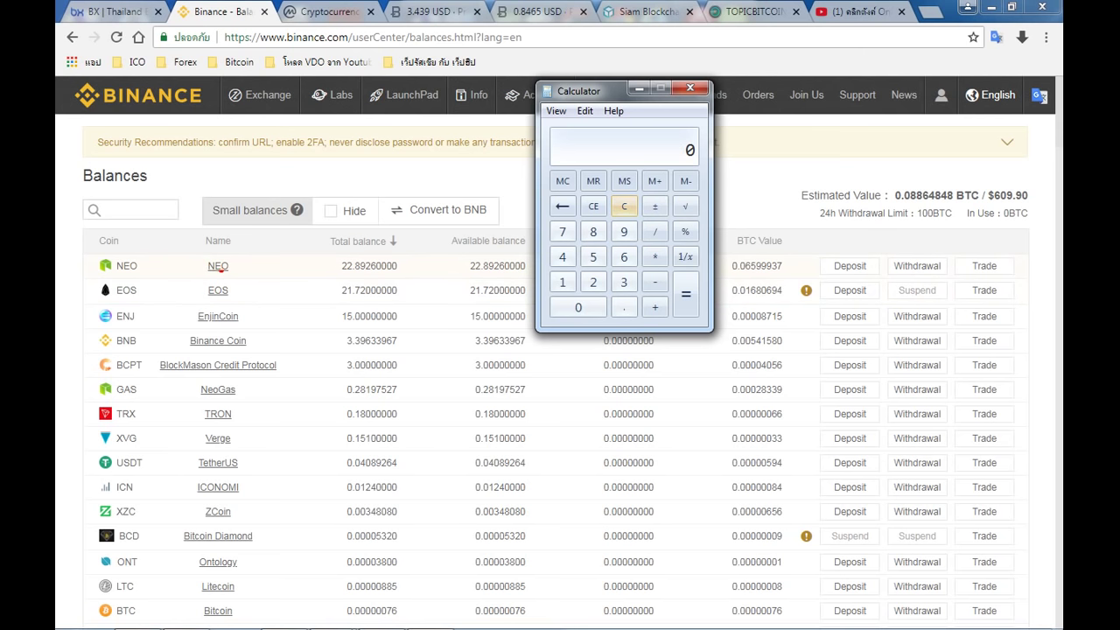
pyautogui.moveTo(88, 273); pyautogui.dragTo(177, 246)
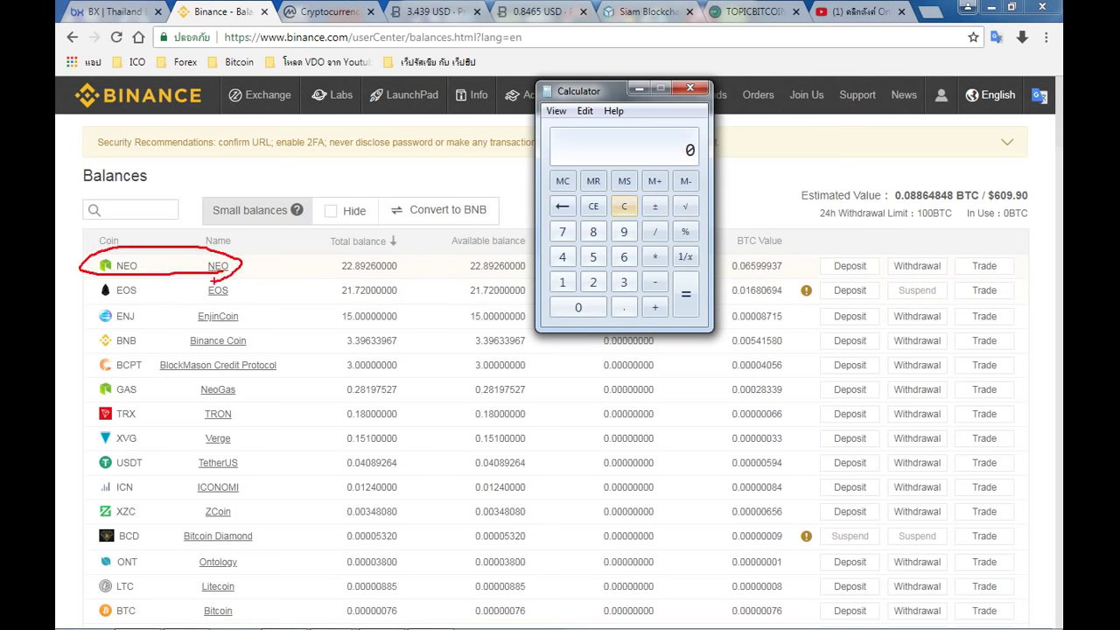
pyautogui.press('e')
pyautogui.moveTo(259, 274); pyautogui.dragTo(241, 275)
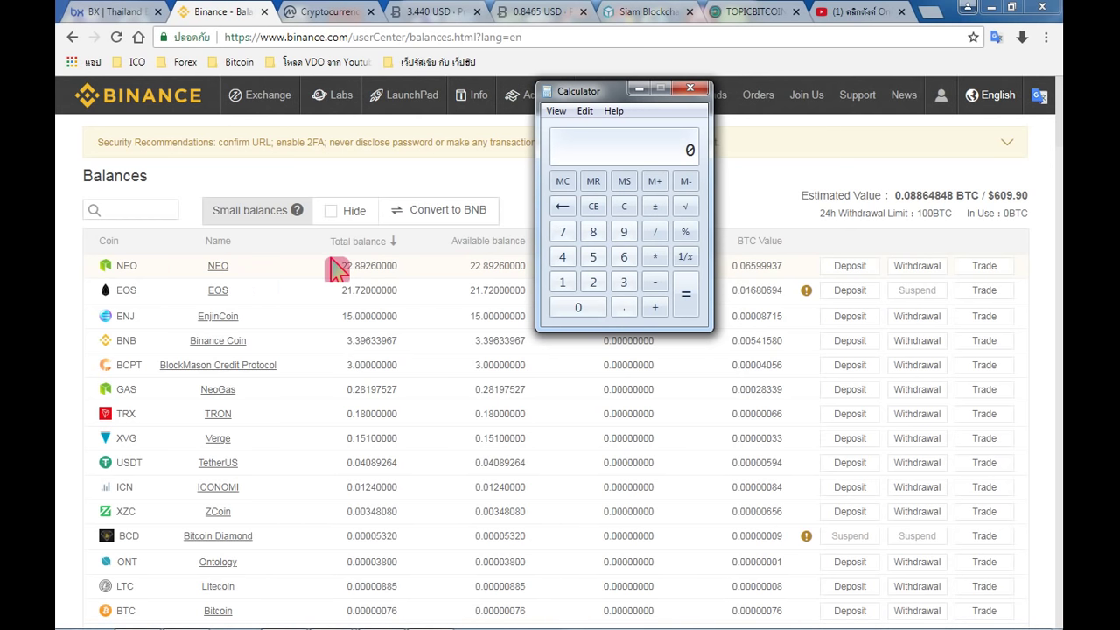
# Calculate 22 × 300 × 33 = 217800, then return to the Binance balances
pyautogui.click(593, 282)
pyautogui.click(593, 282)
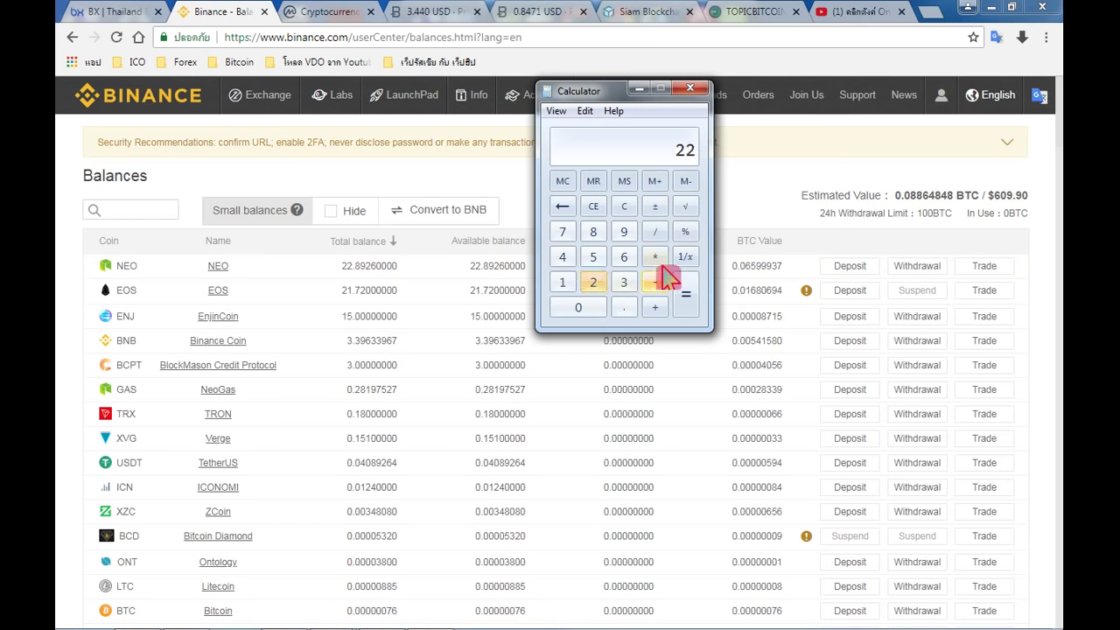
pyautogui.click(654, 256)
pyautogui.click(624, 282)
pyautogui.click(586, 308)
pyautogui.click(590, 313)
pyautogui.click(686, 295)
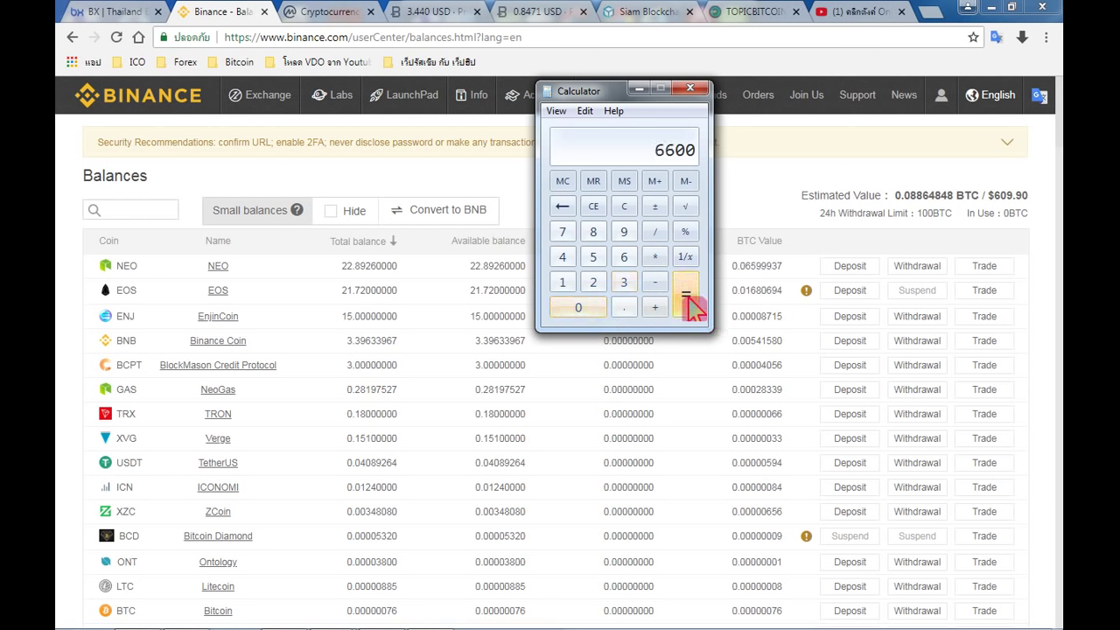
pyautogui.click(655, 256)
pyautogui.click(624, 282)
pyautogui.click(624, 281)
pyautogui.click(688, 311)
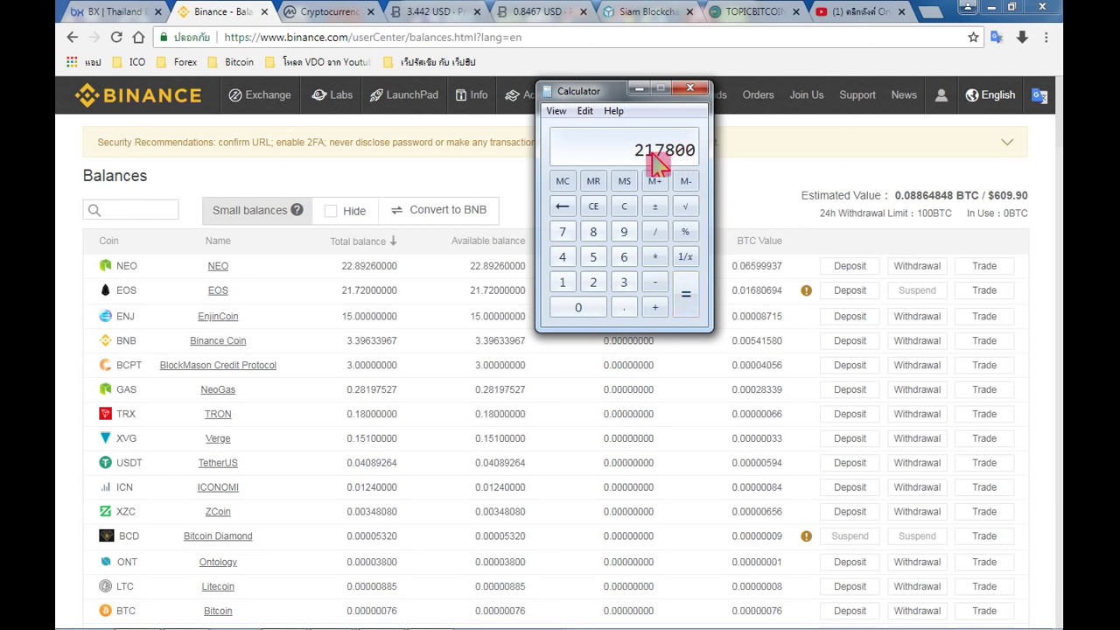
pyautogui.click(246, 179)
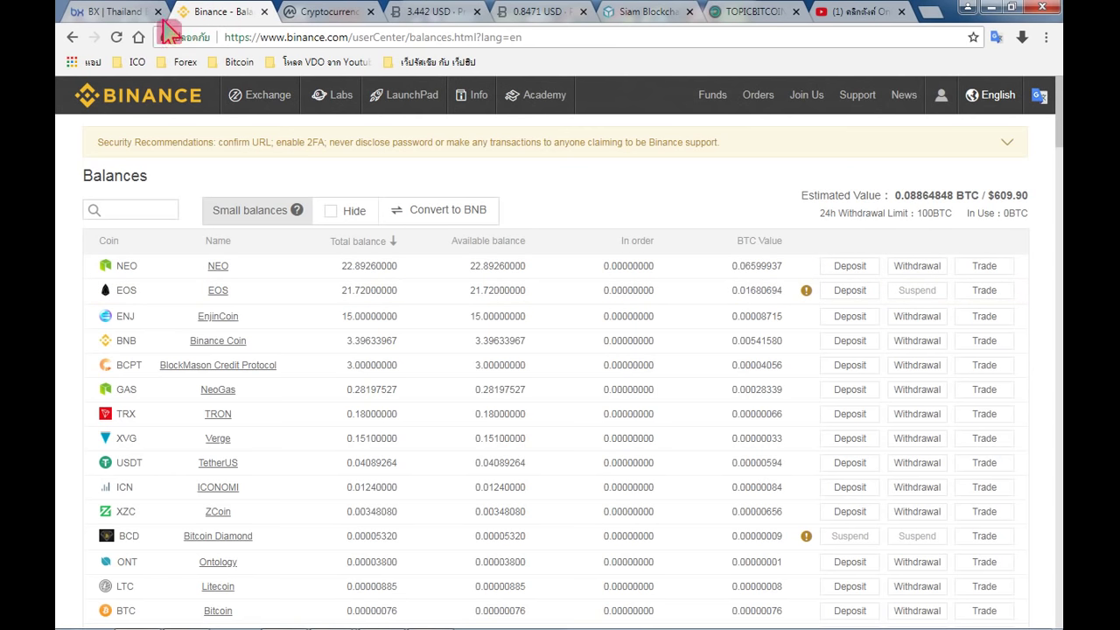
pyautogui.click(127, 11)
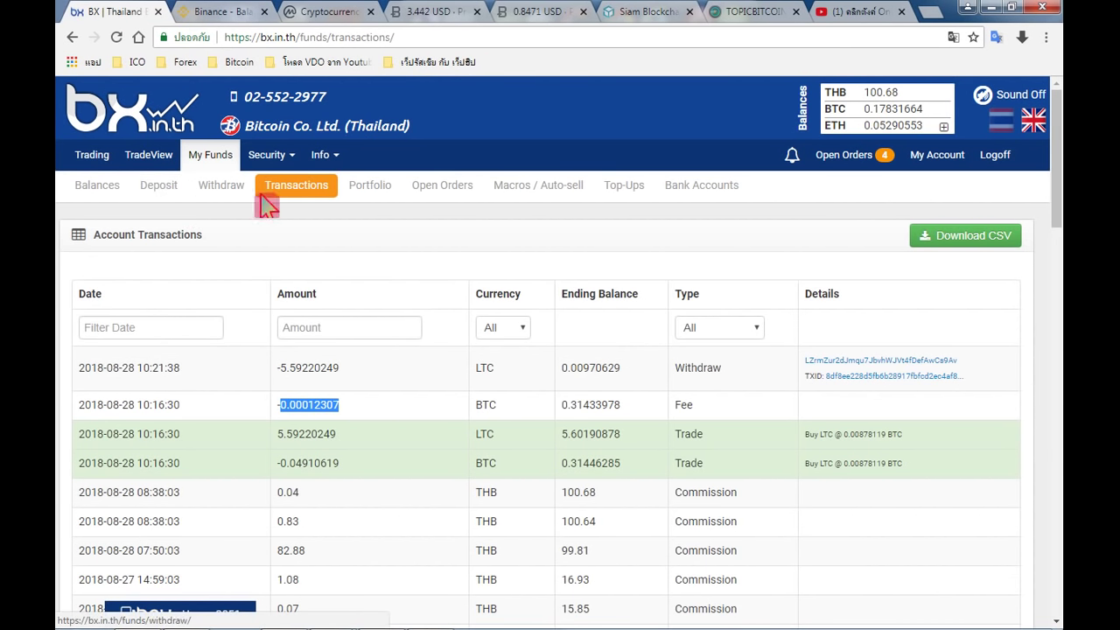
pyautogui.click(429, 615)
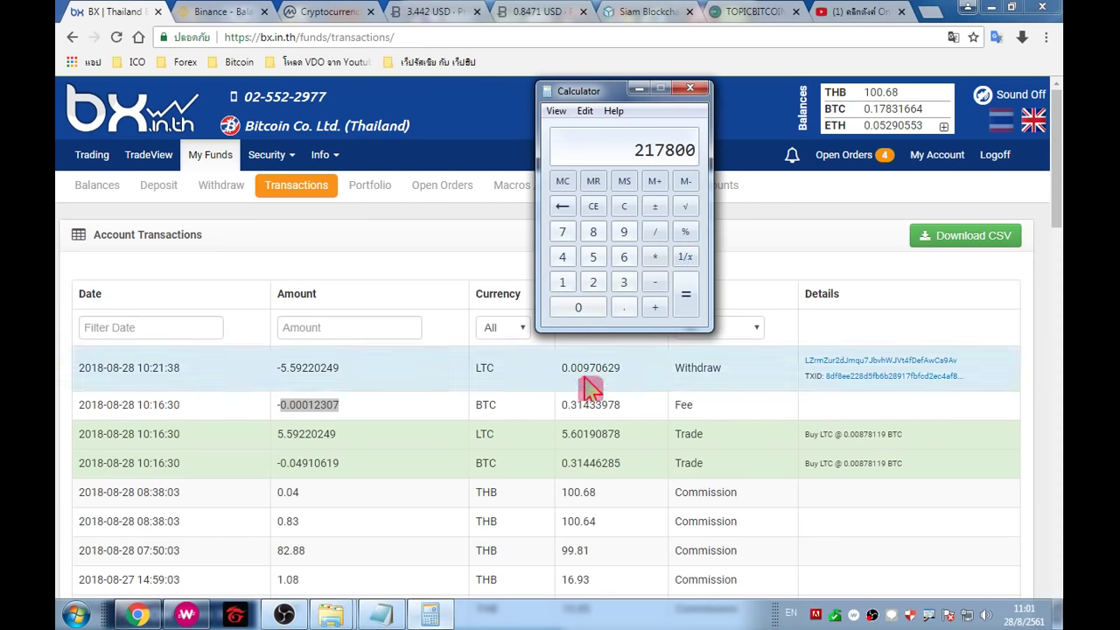
pyautogui.click(624, 207)
pyautogui.click(690, 89)
pyautogui.click(340, 12)
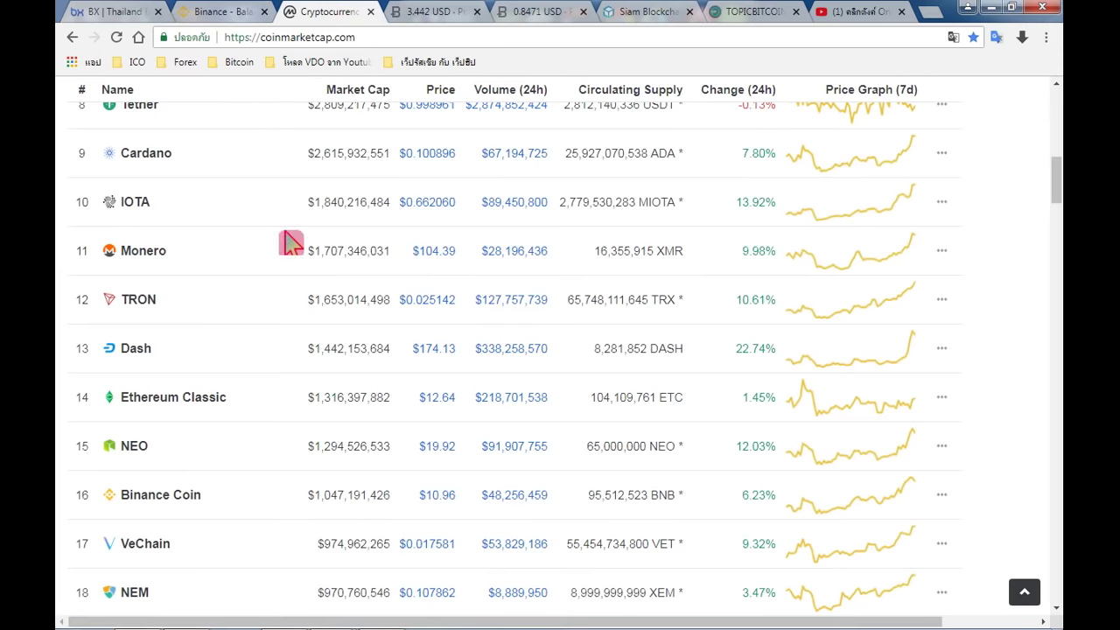
pyautogui.scroll(10, 313, 260)
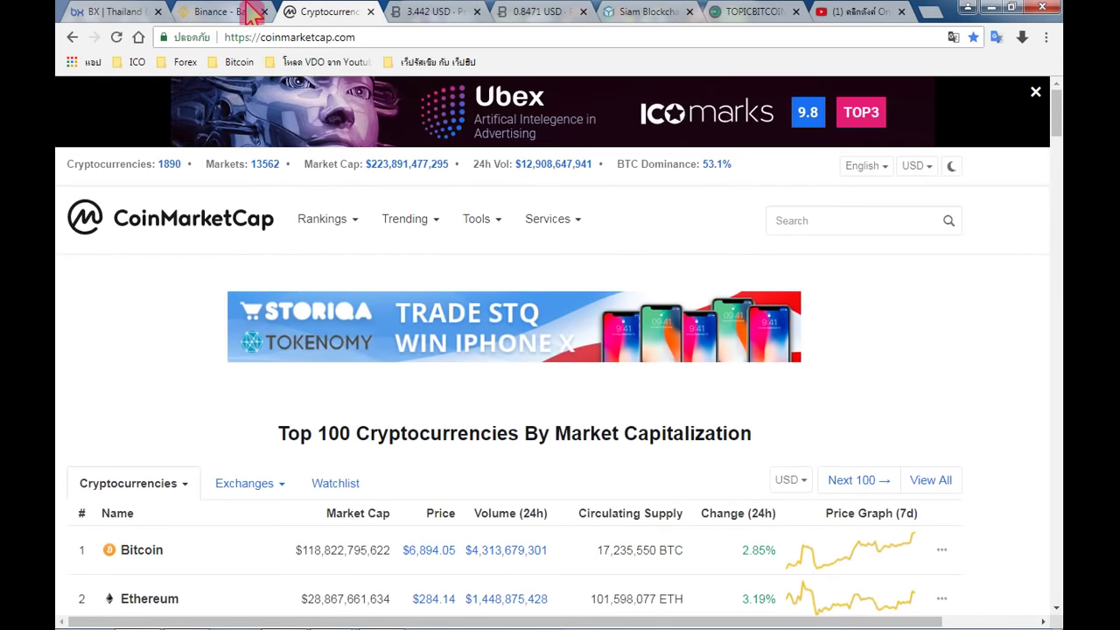
pyautogui.click(263, 12)
pyautogui.moveTo(240, 268); pyautogui.dragTo(105, 267)
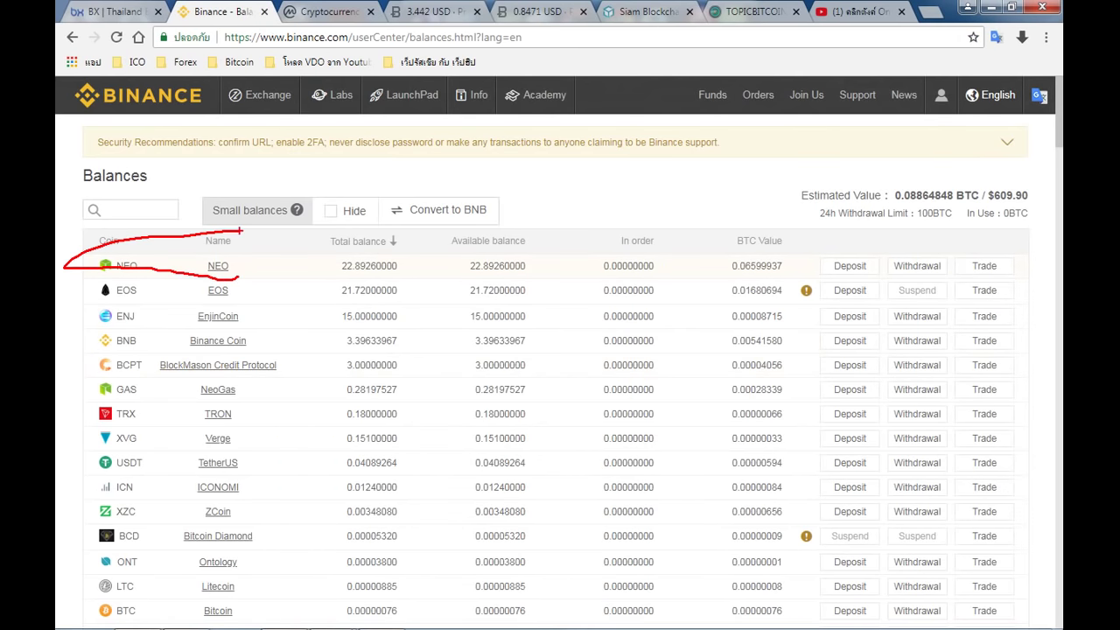
pyautogui.press('e')
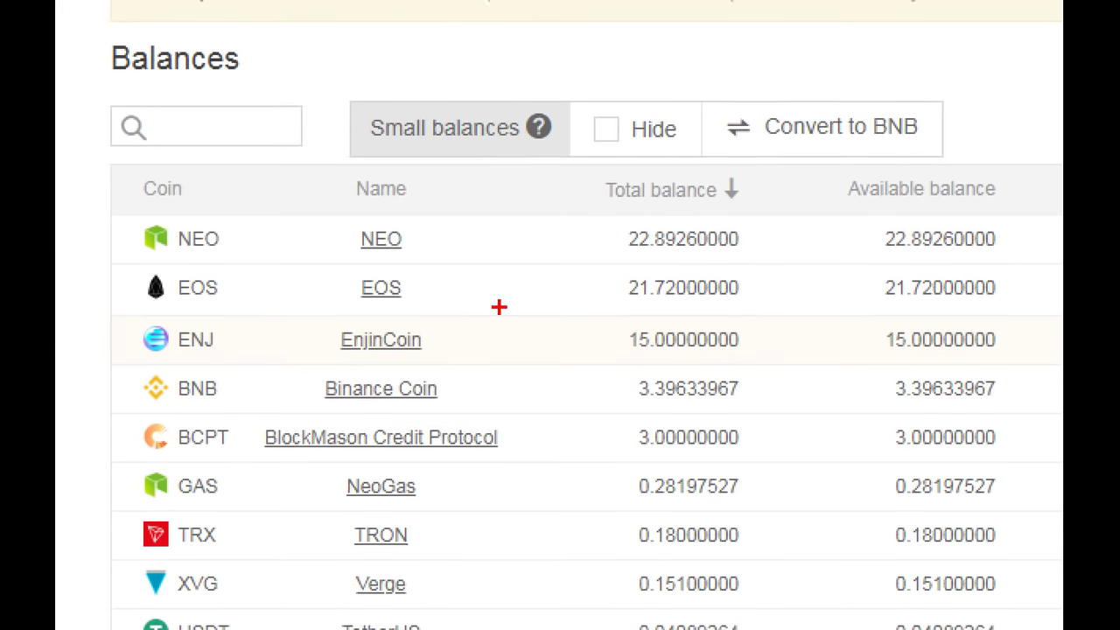
pyautogui.moveTo(499, 307)
pyautogui.mouseDown()
pyautogui.moveTo(315, 331)
pyautogui.moveTo(107, 296)
pyautogui.moveTo(359, 248)
pyautogui.moveTo(476, 307)
pyautogui.mouseUp()
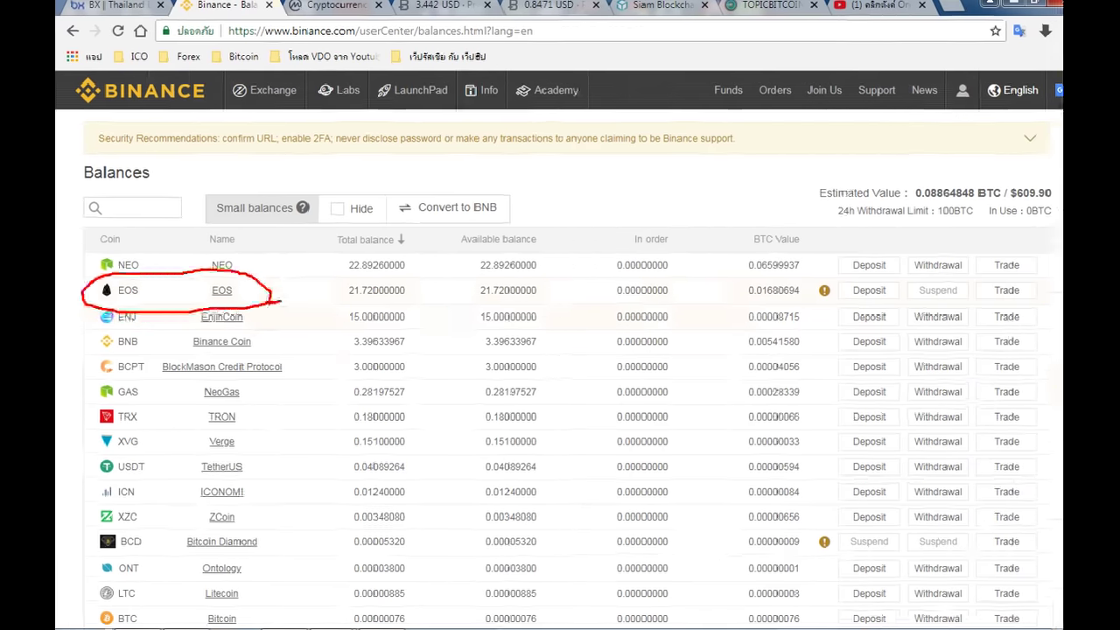
pyautogui.press('e')
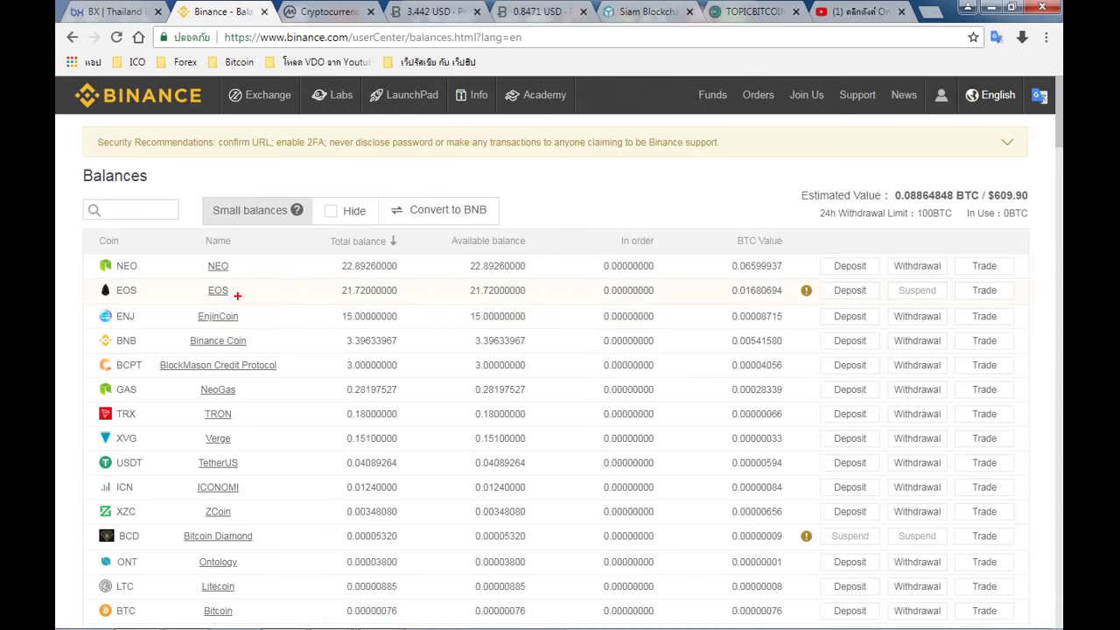
pyautogui.moveTo(149, 273); pyautogui.dragTo(246, 287)
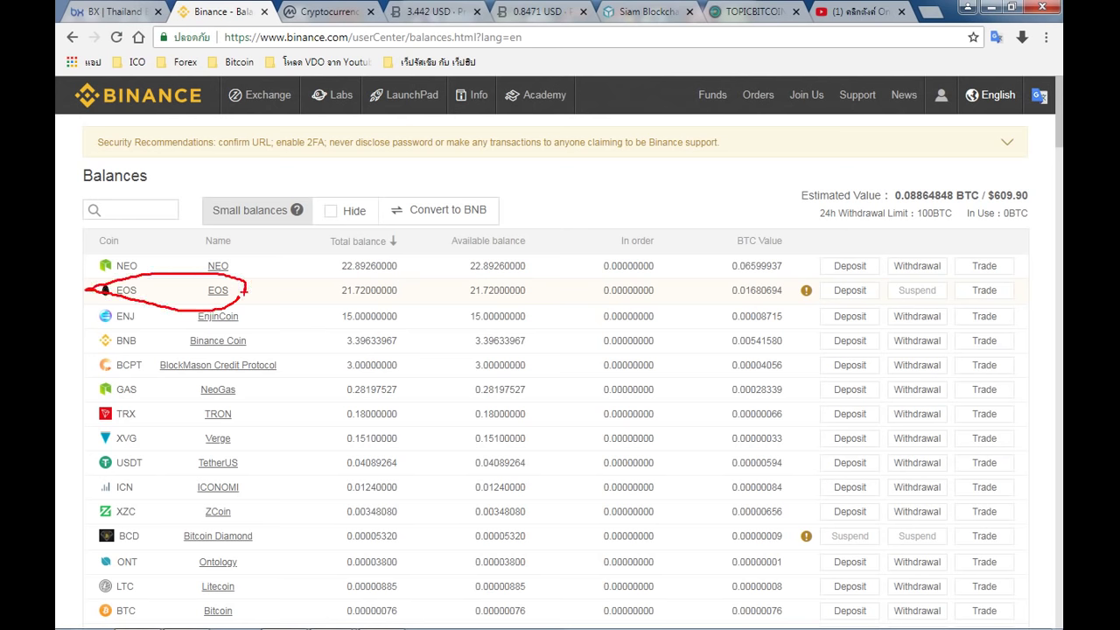
pyautogui.rightClick(260, 295)
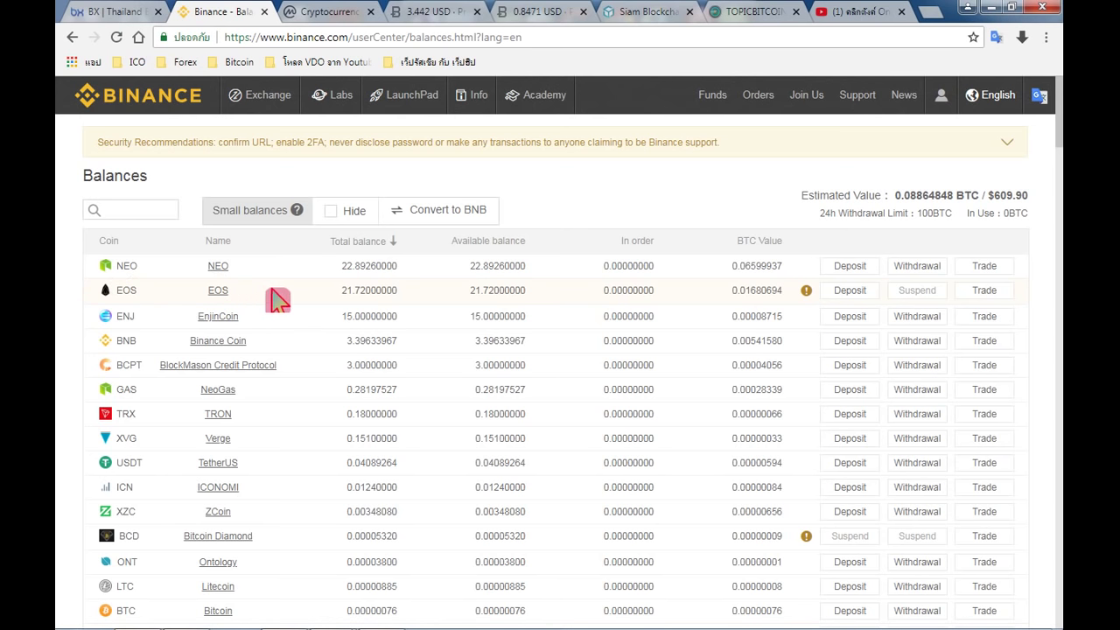
pyautogui.hotkey('ctrl', '2')
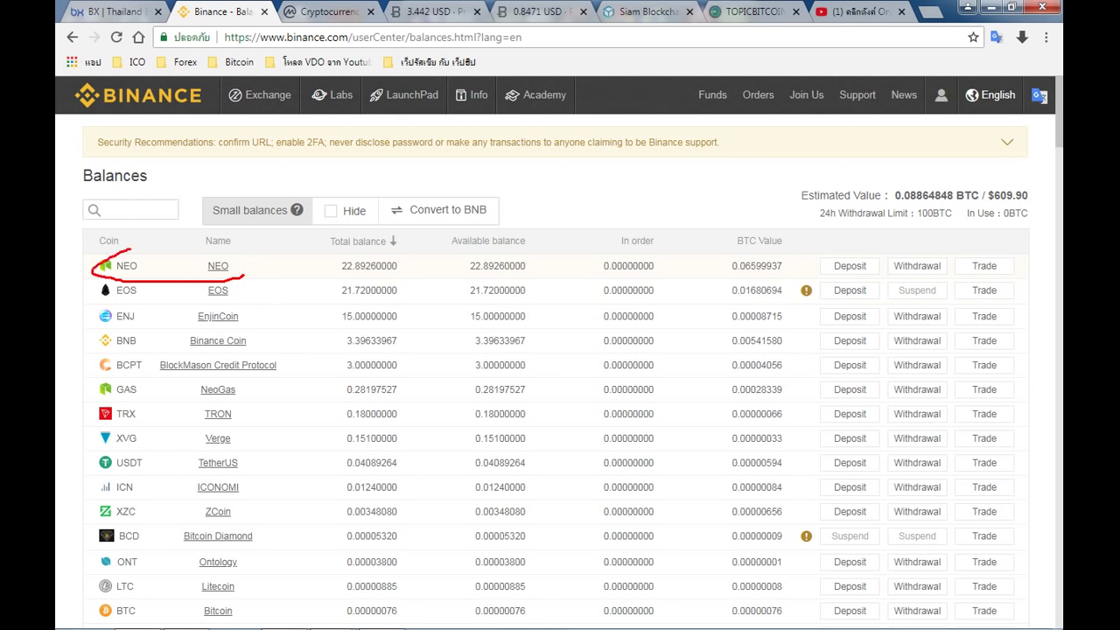
pyautogui.moveTo(129, 250); pyautogui.dragTo(247, 266)
# Switch to CoinMarketCap and open the NEO currency page from the coin table
pyautogui.rightClick(263, 272)
pyautogui.click(333, 12)
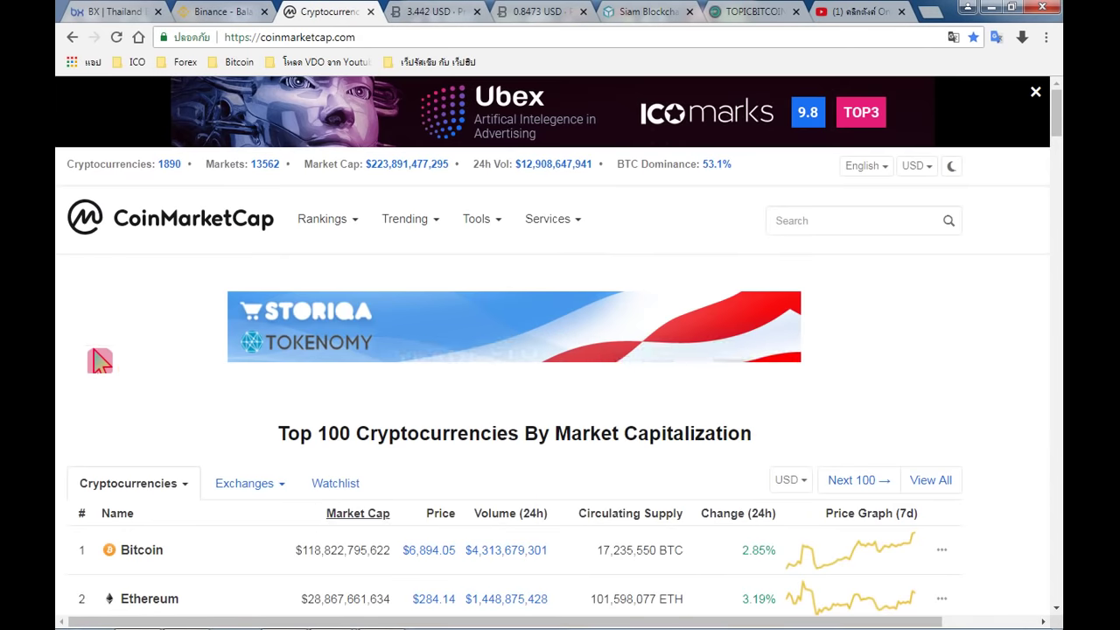
pyautogui.scroll(-5, 102, 402)
pyautogui.scroll(-8, 104, 442)
pyautogui.scroll(2, 110, 438)
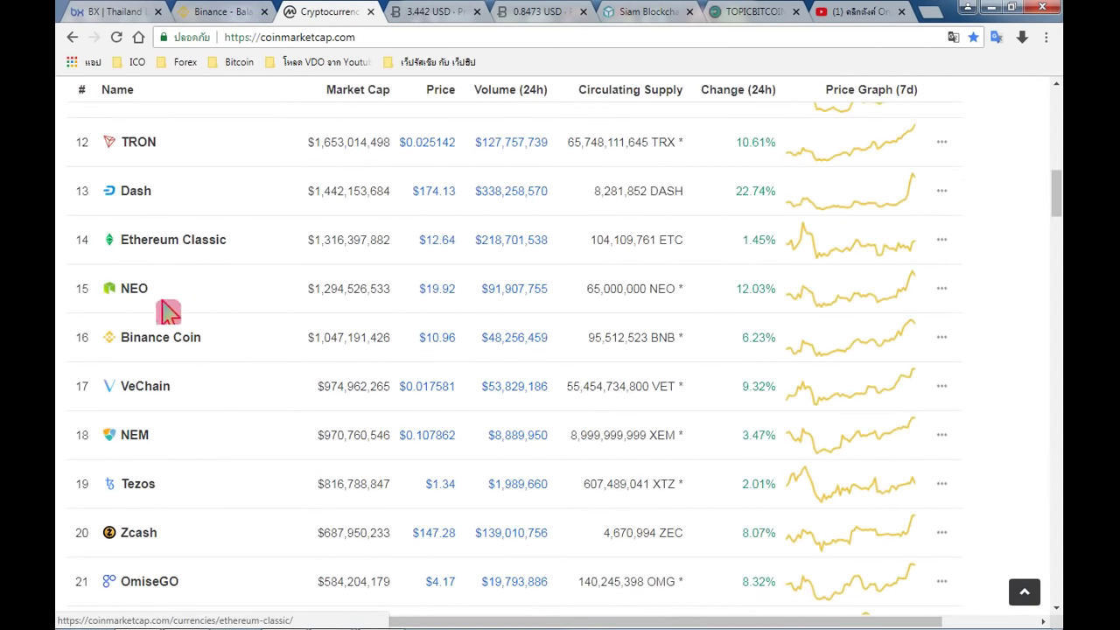
pyautogui.click(136, 296)
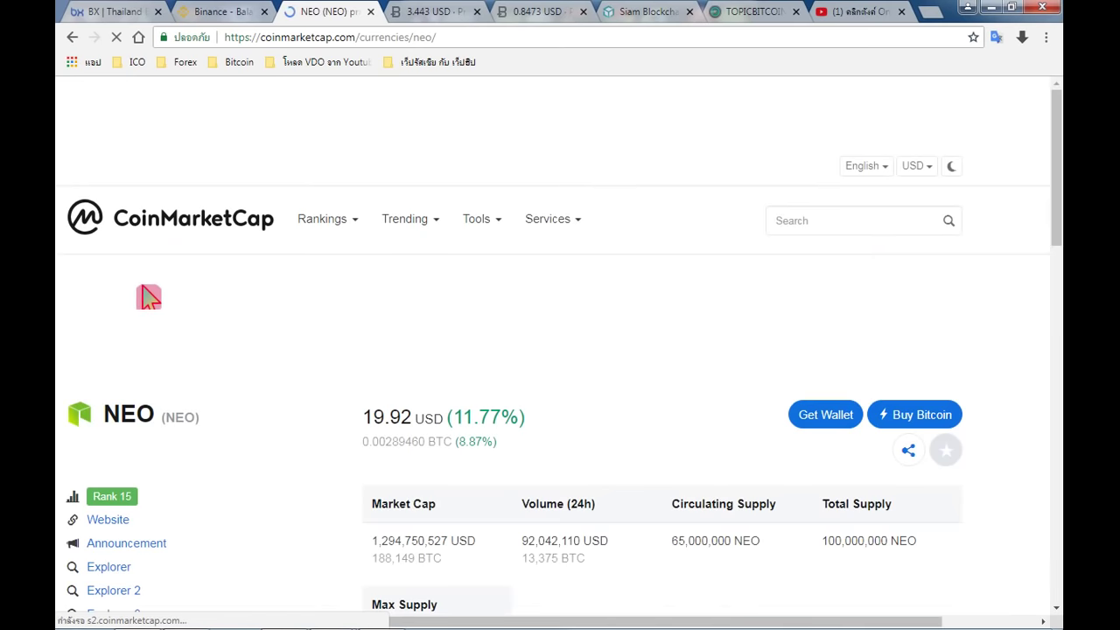
# Show NEO's Markets tab listing the exchanges where it trades
pyautogui.scroll(-2, 532, 275)
pyautogui.moveTo(455, 187); pyautogui.dragTo(542, 254)
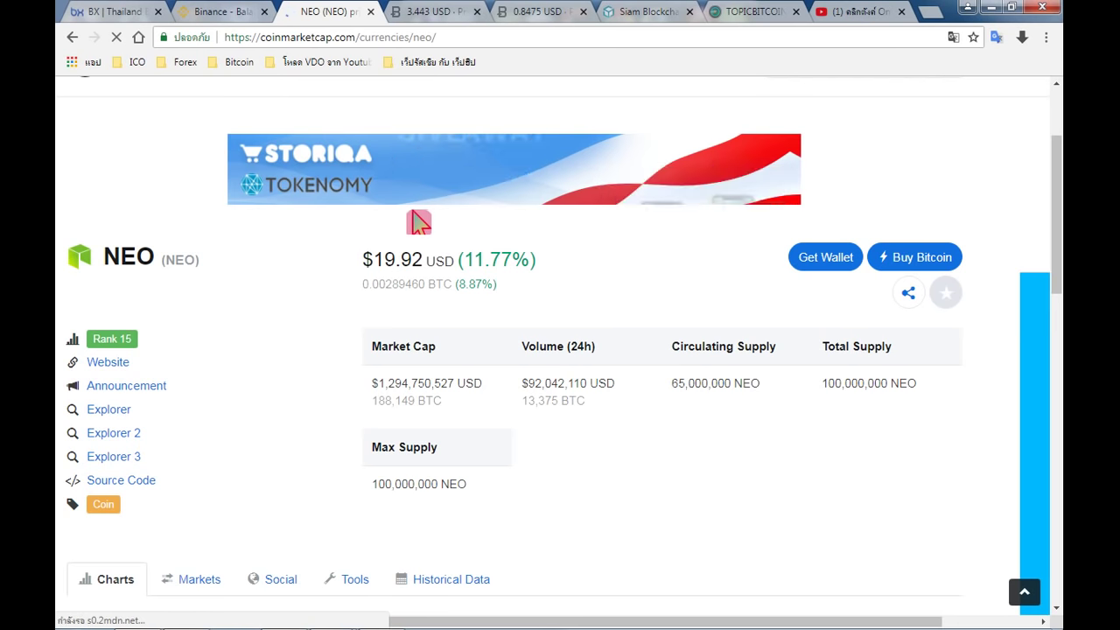
pyautogui.scroll(-4, 322, 258)
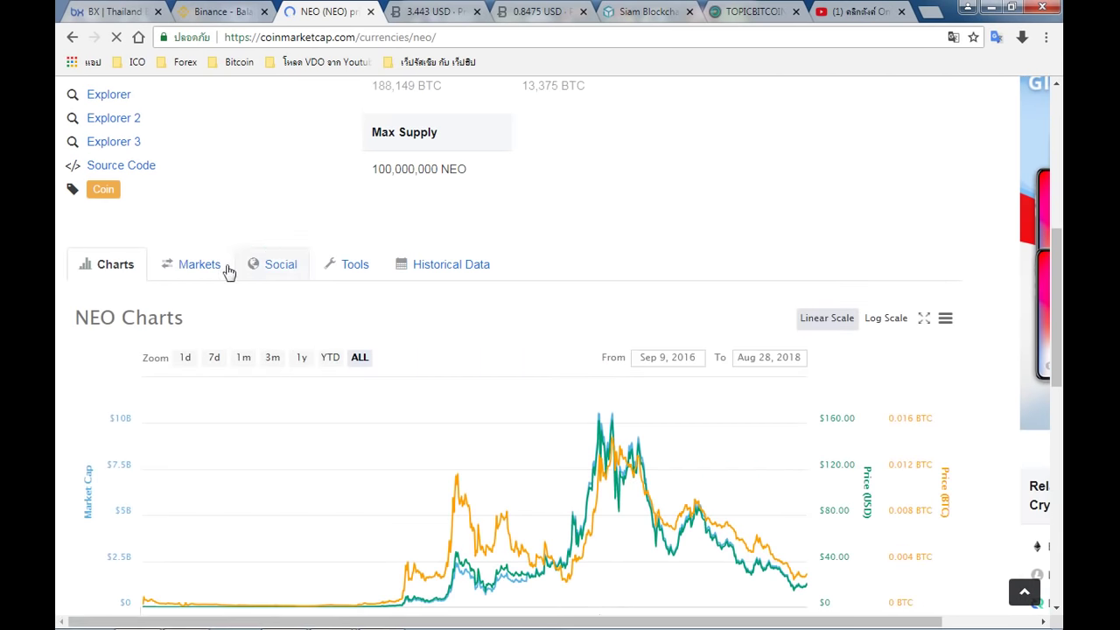
pyautogui.click(200, 269)
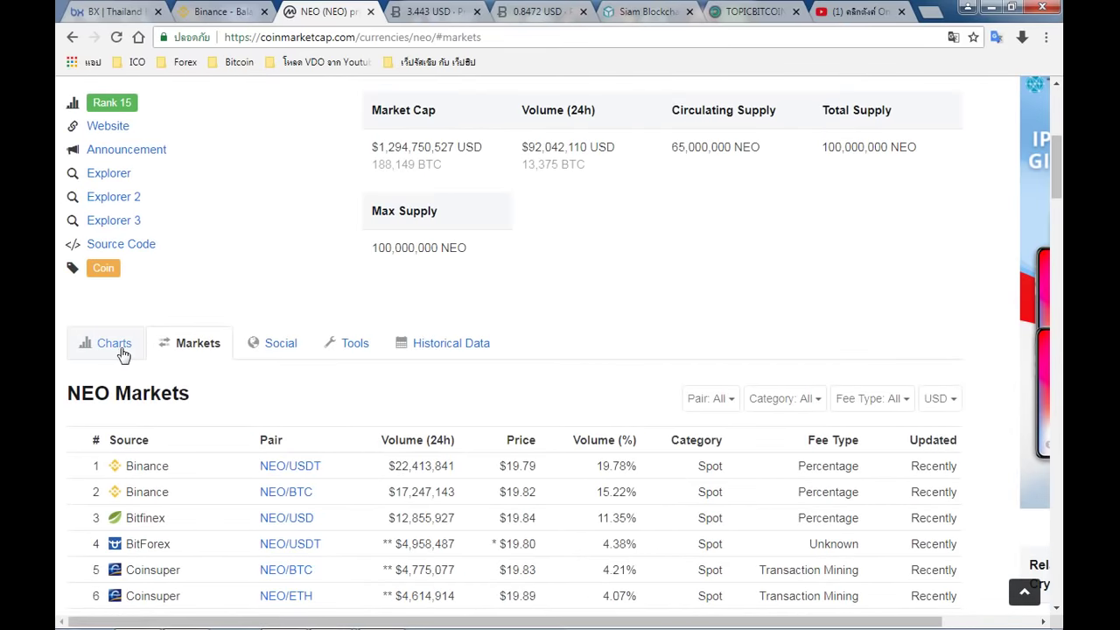
pyautogui.click(117, 345)
pyautogui.click(210, 335)
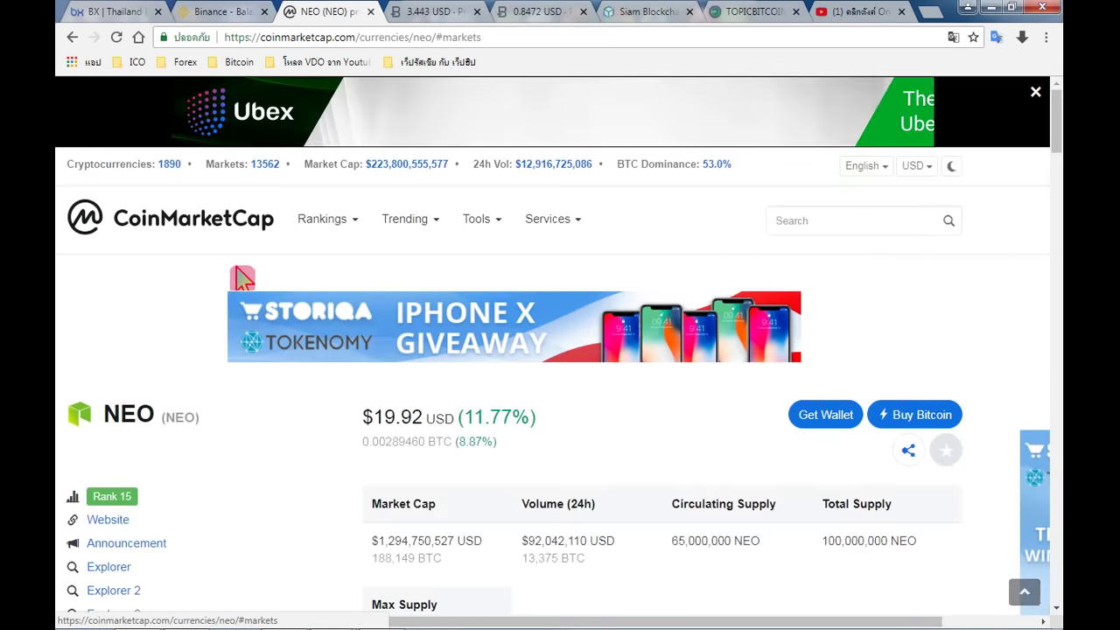
# Highlight the Binance NEO/USDT market at $19.79 at the top of the list
pyautogui.scroll(-3, 236, 267)
pyautogui.moveTo(114, 241); pyautogui.dragTo(201, 440)
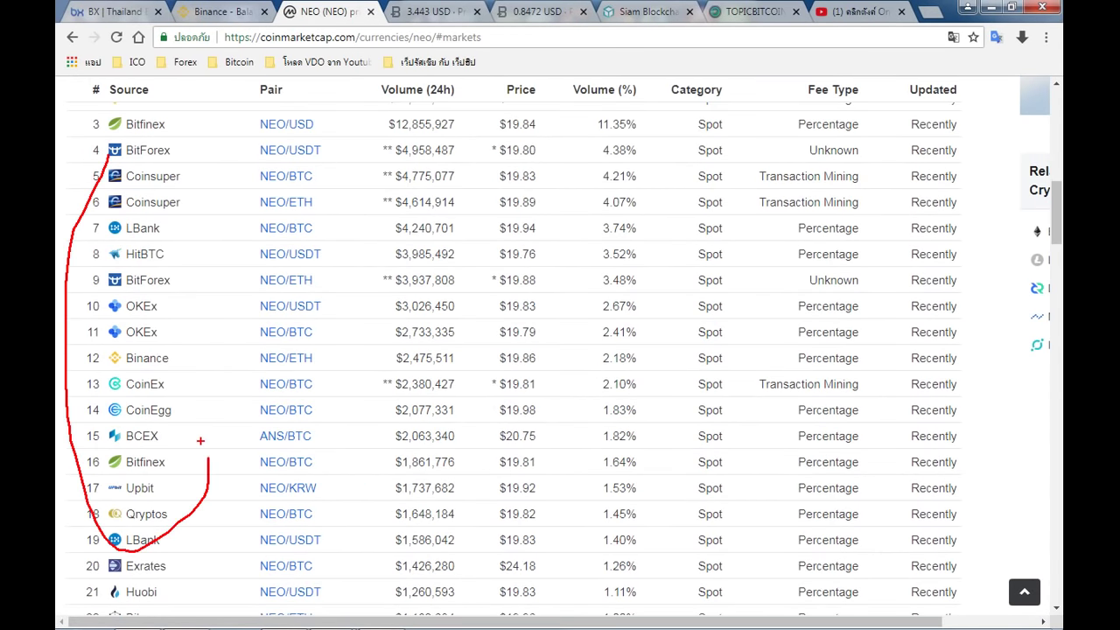
pyautogui.moveTo(195, 359); pyautogui.dragTo(113, 354)
pyautogui.moveTo(186, 329); pyautogui.dragTo(90, 250)
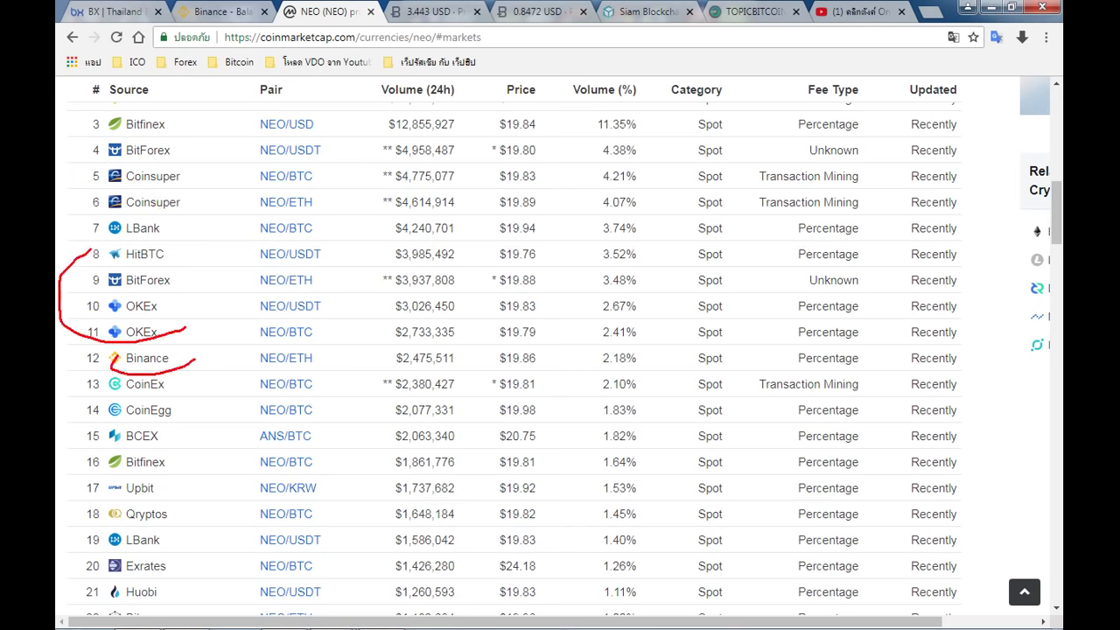
pyautogui.scroll(3, 161, 247)
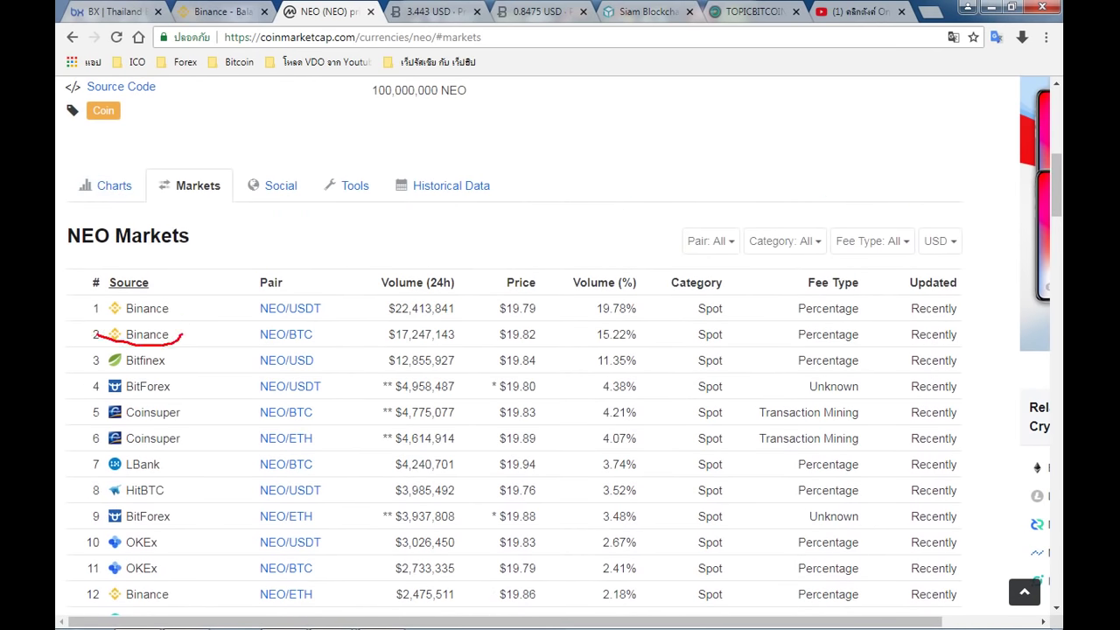
pyautogui.moveTo(96, 302)
pyautogui.mouseDown()
pyautogui.moveTo(179, 333)
pyautogui.moveTo(70, 372)
pyautogui.mouseUp()
# Scroll through the remaining NEO markets, marking CoinEx in row 27
pyautogui.scroll(-6, 70, 319)
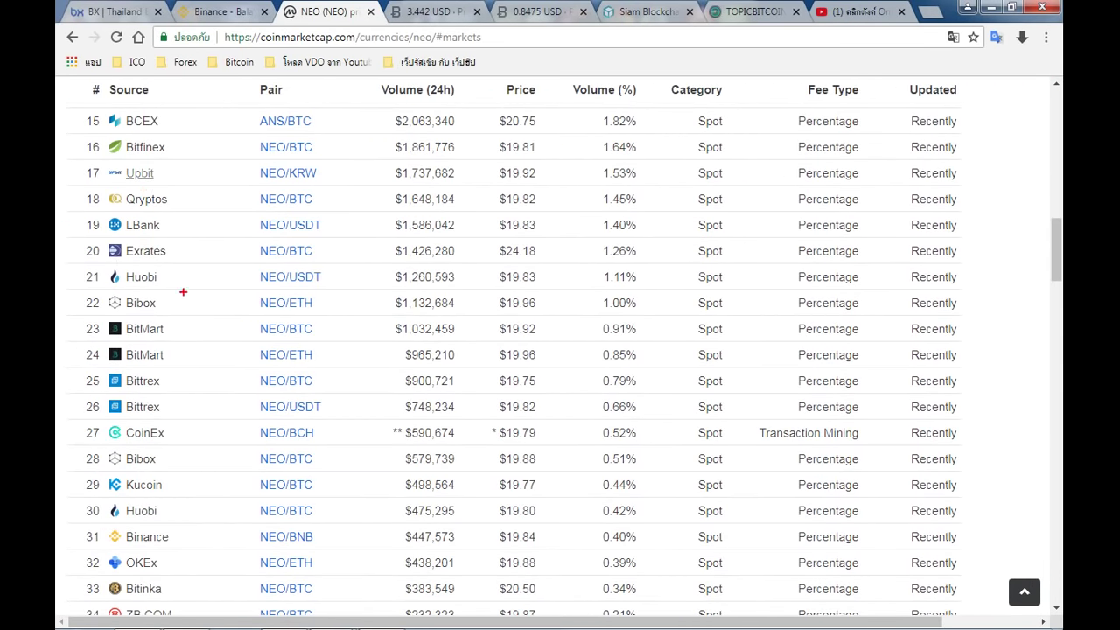
pyautogui.moveTo(179, 468); pyautogui.dragTo(197, 455)
pyautogui.scroll(-8, 101, 175)
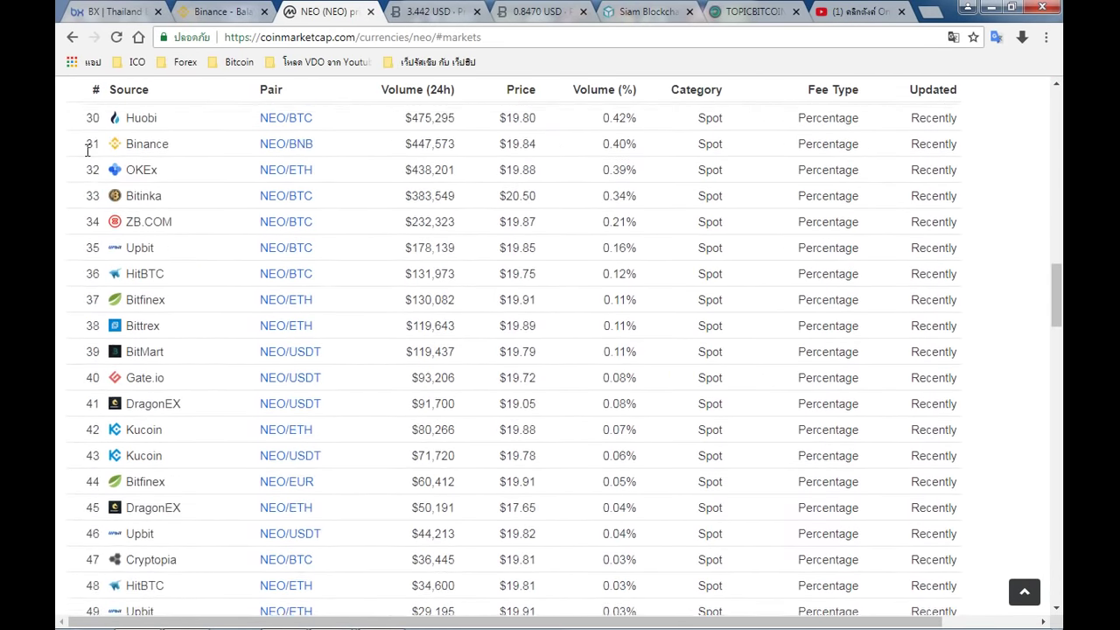
pyautogui.scroll(-20, 149, 186)
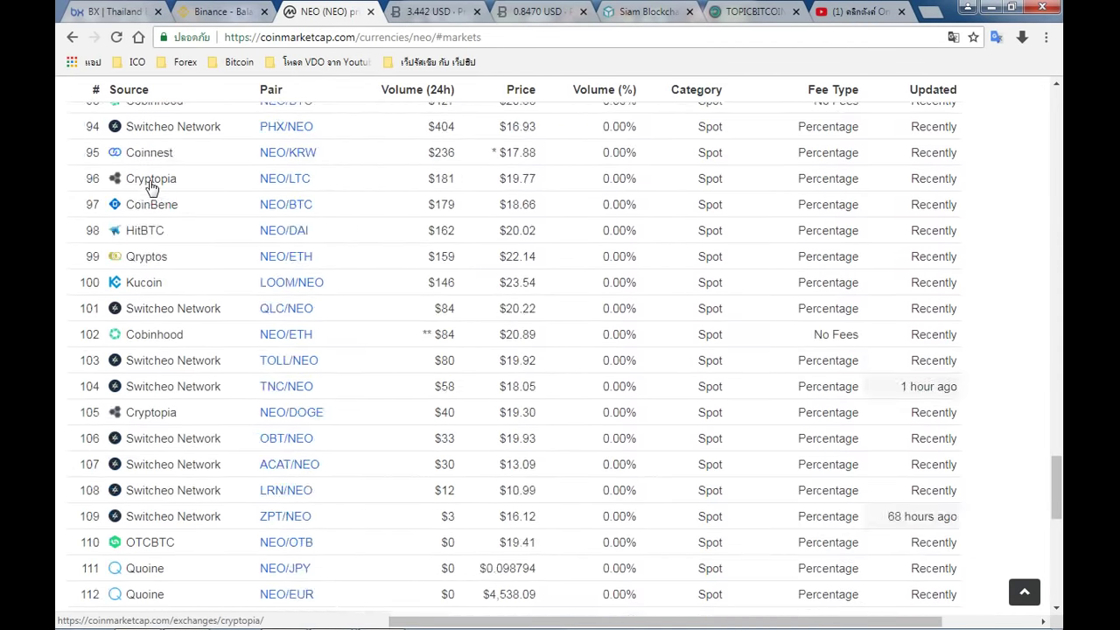
pyautogui.scroll(5, 153, 191)
pyautogui.moveTo(173, 352); pyautogui.dragTo(197, 322)
pyautogui.scroll(15, 140, 368)
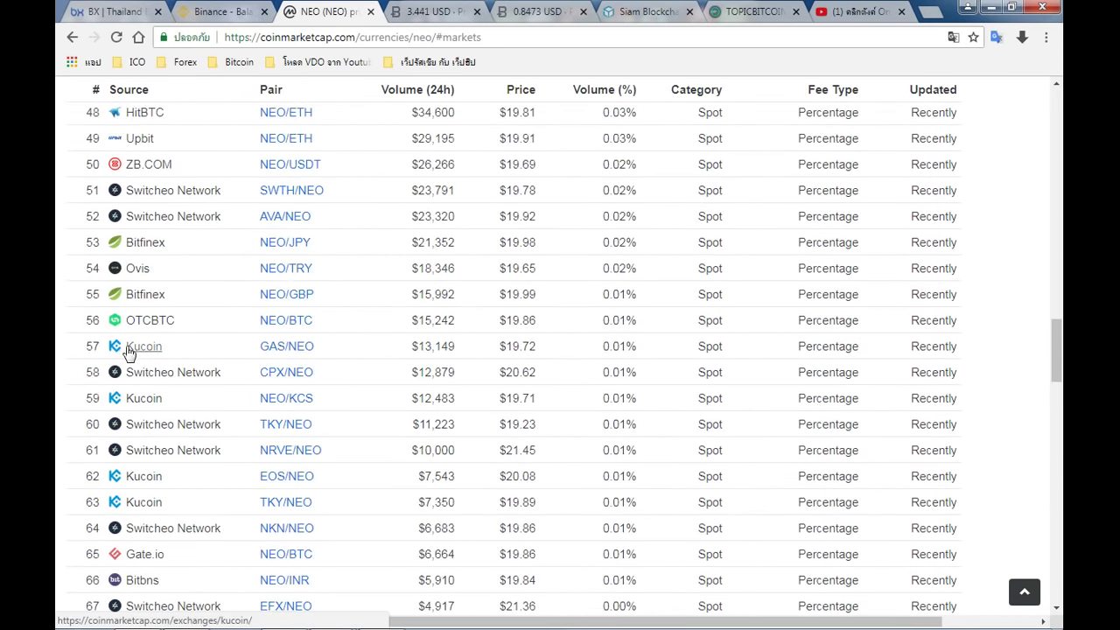
pyautogui.scroll(18, 131, 354)
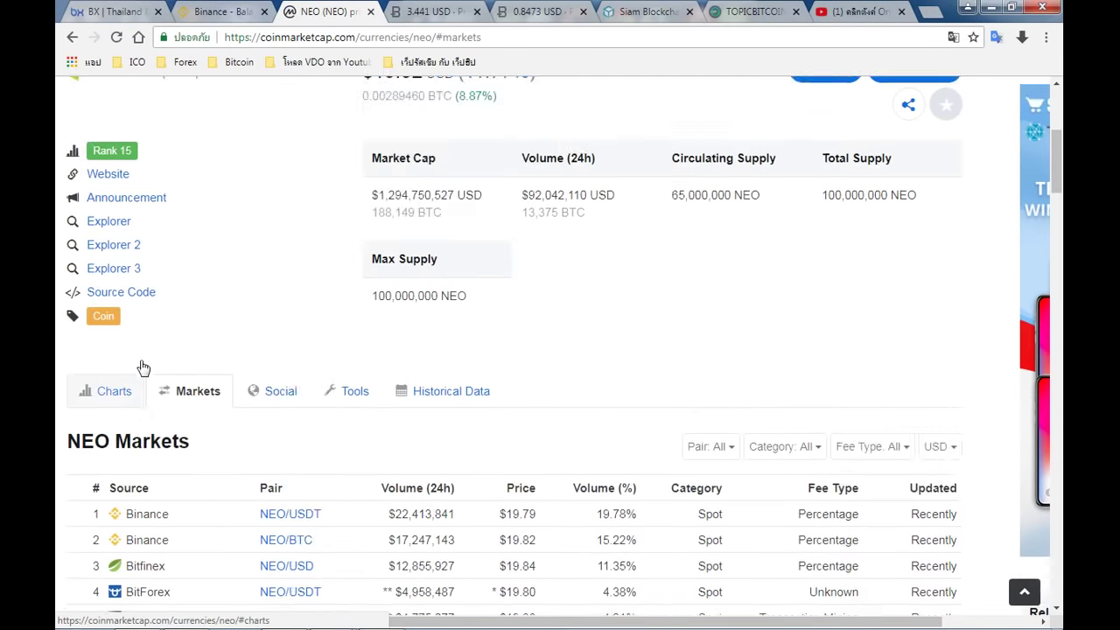
# Switch the NEO page to its Charts tab
pyautogui.click(105, 501)
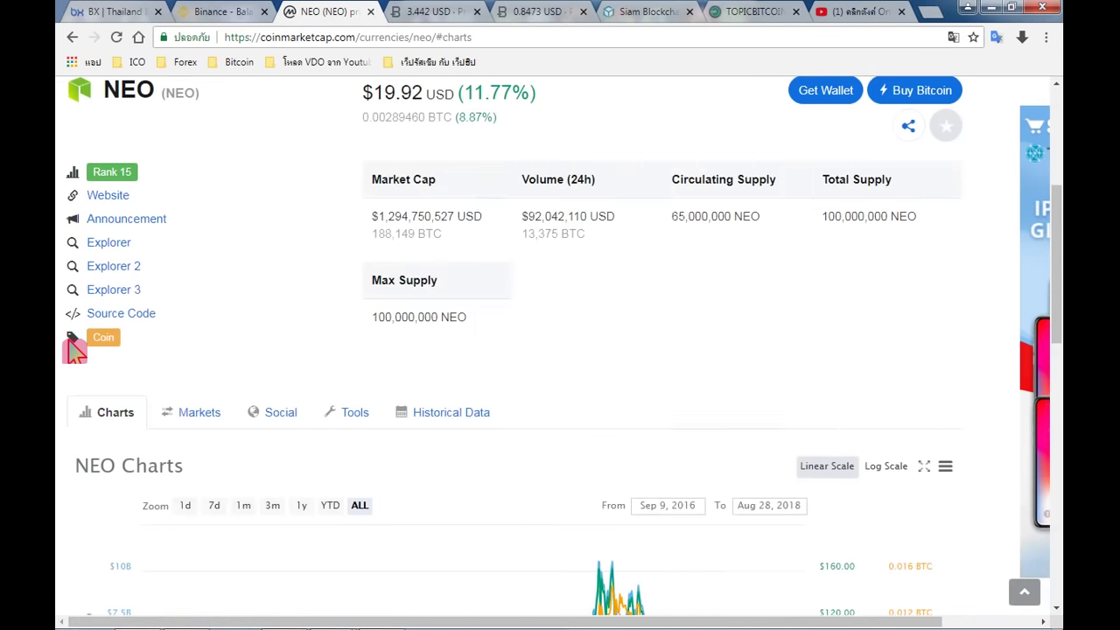
pyautogui.scroll(3, 72, 332)
pyautogui.moveTo(168, 429)
pyautogui.mouseDown()
pyautogui.moveTo(204, 385)
pyautogui.moveTo(215, 438)
pyautogui.mouseUp()
pyautogui.press('Escape')
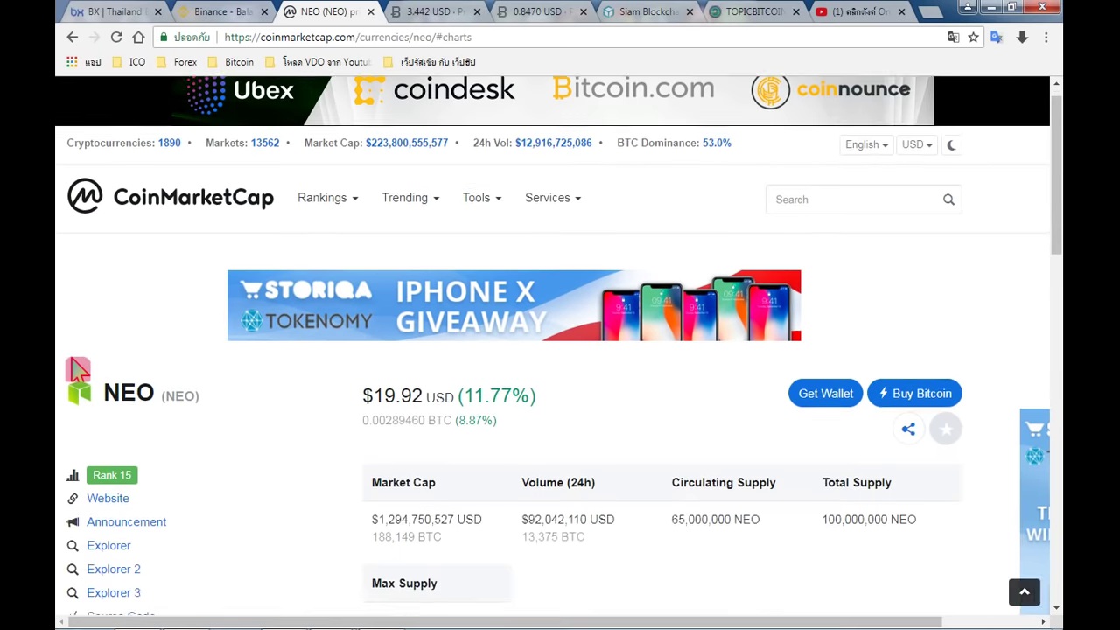
pyautogui.moveTo(300, 103)
pyautogui.mouseDown()
pyautogui.moveTo(62, 188)
pyautogui.moveTo(488, 176)
pyautogui.mouseUp()
pyautogui.press('Escape')
# Read the all-time chart's peak of $162.11 on Jan 30, 2018
pyautogui.scroll(-5, 259, 225)
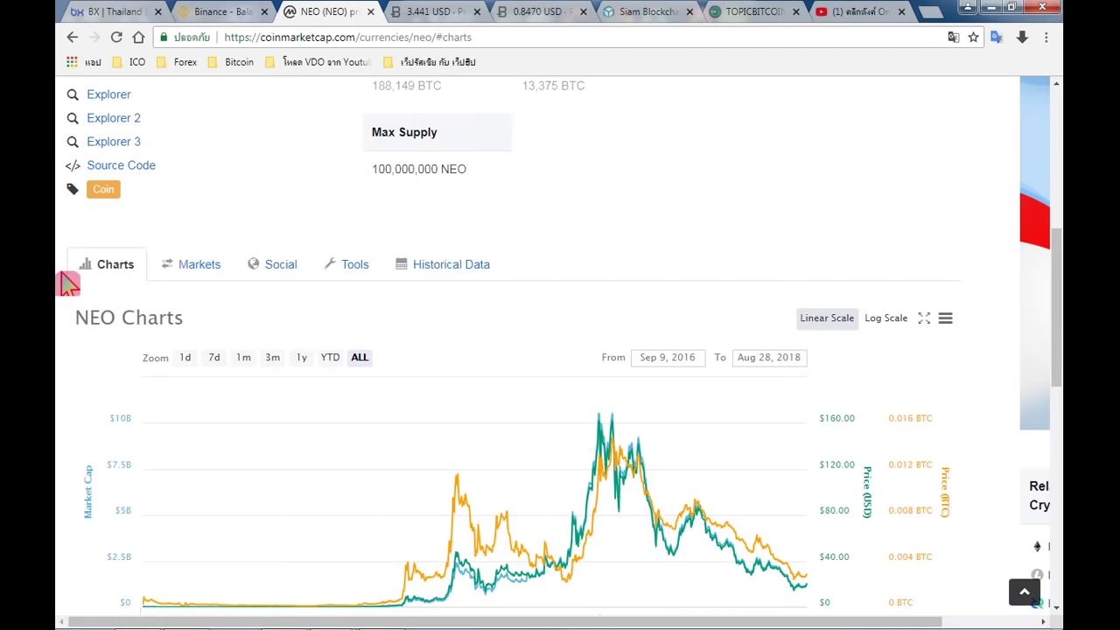
pyautogui.scroll(-2, 67, 286)
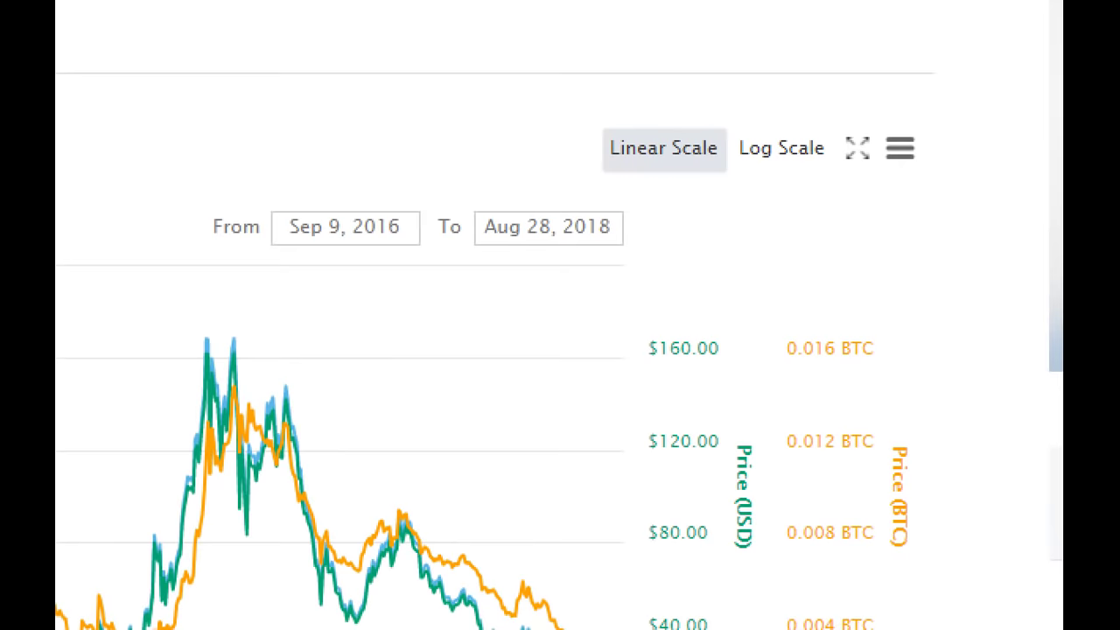
pyautogui.moveTo(715, 390)
pyautogui.mouseDown()
pyautogui.moveTo(551, 345)
pyautogui.moveTo(705, 409)
pyautogui.mouseUp()
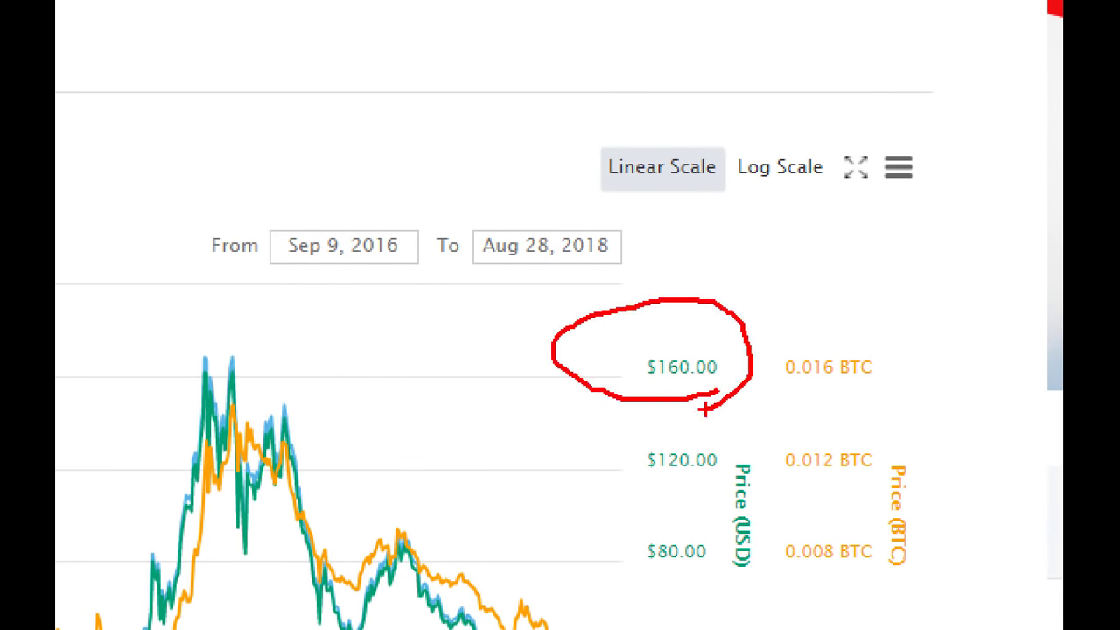
pyautogui.moveTo(638, 257)
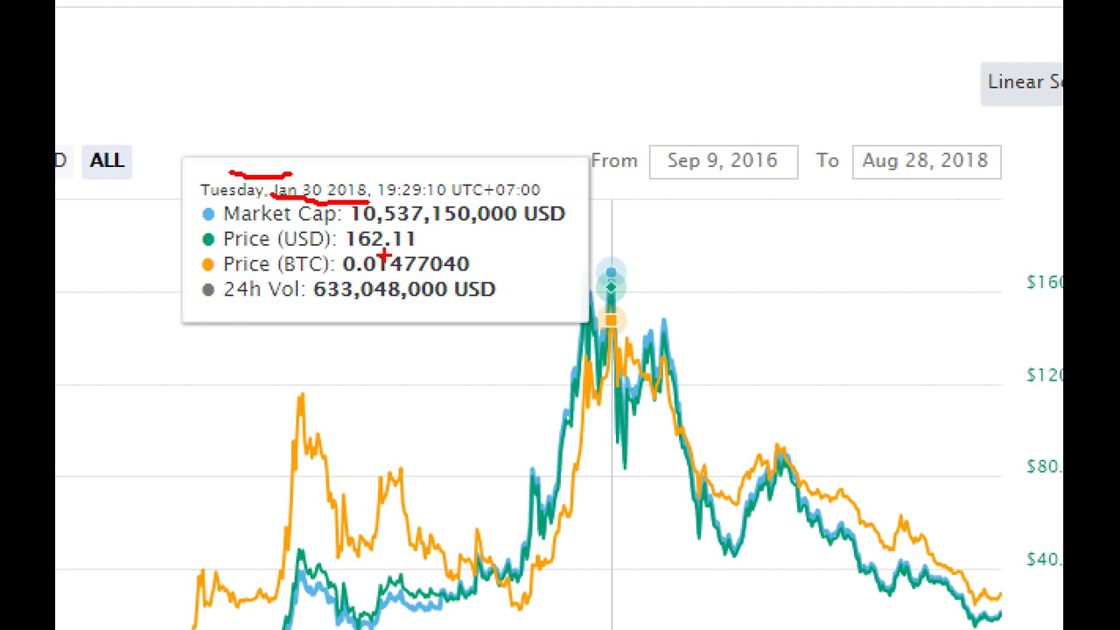
pyautogui.moveTo(338, 245); pyautogui.dragTo(408, 232)
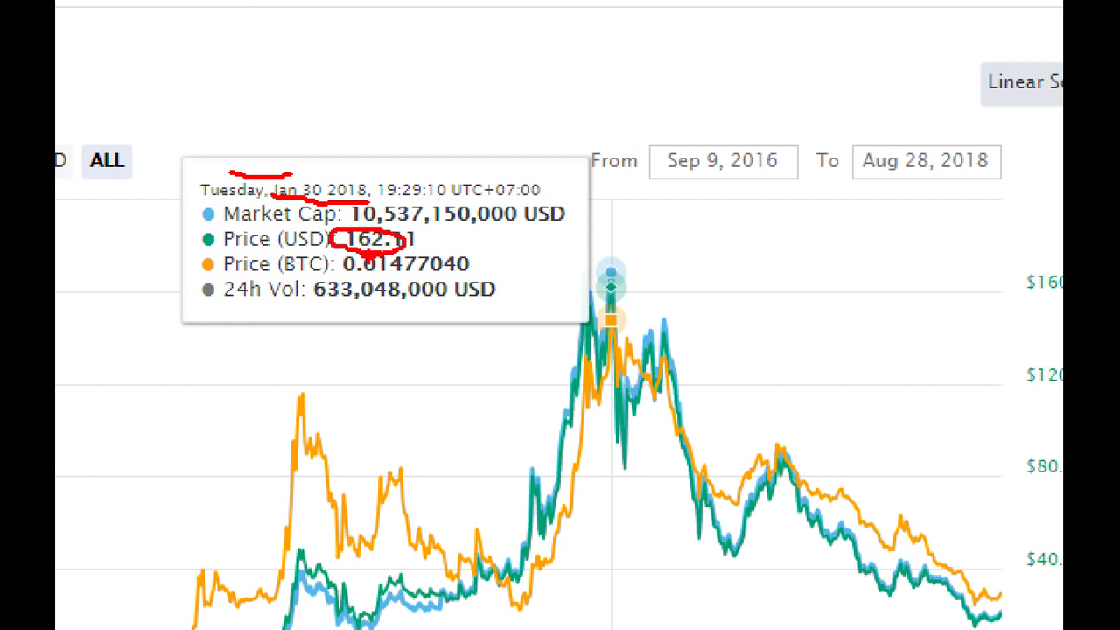